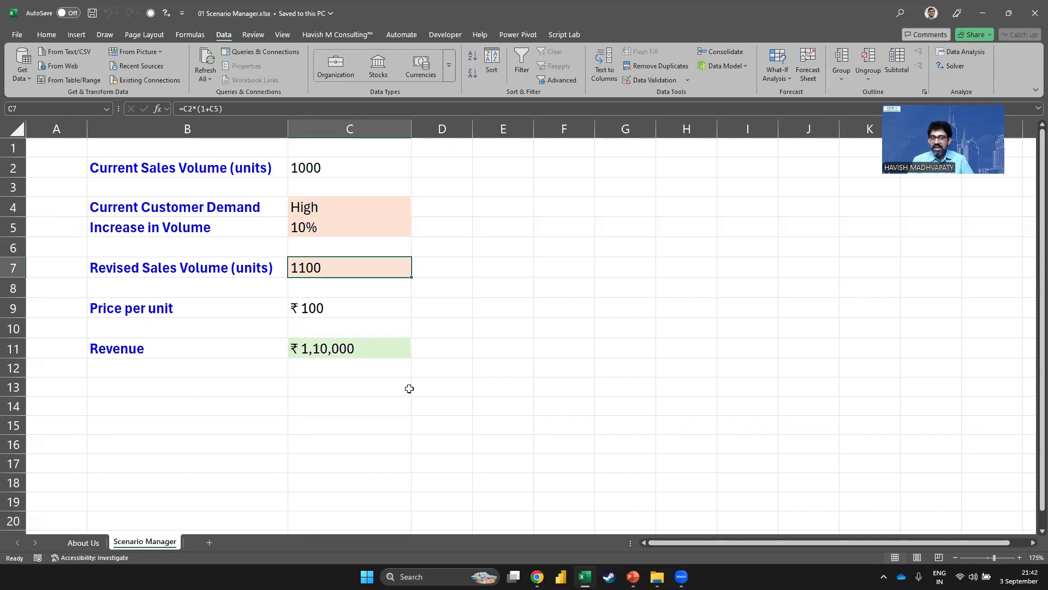
# Compare the scenario problem statement in PowerPoint with the current sales volume and customer demand cells in the Excel workbook
pyautogui.hotkey('alt', 'Tab')
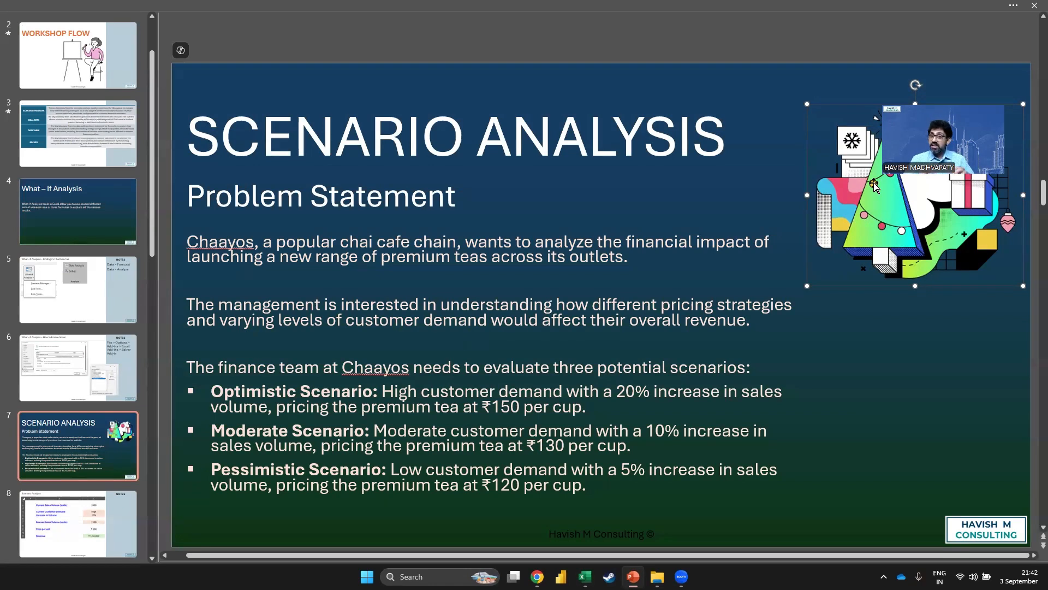
pyautogui.hotkey('alt', 'Tab')
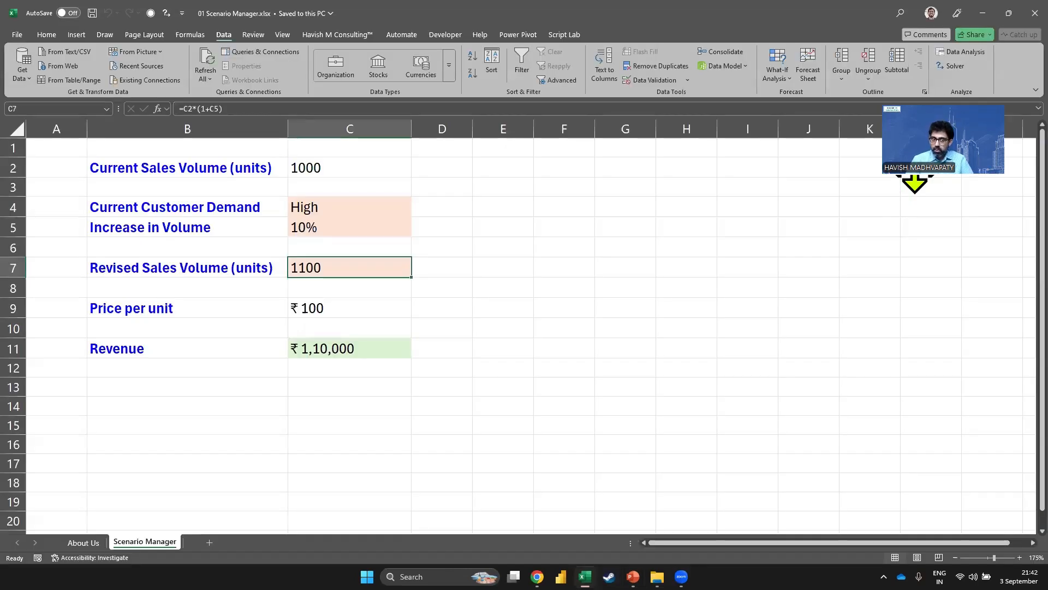
pyautogui.click(171, 165)
pyautogui.press('Right')
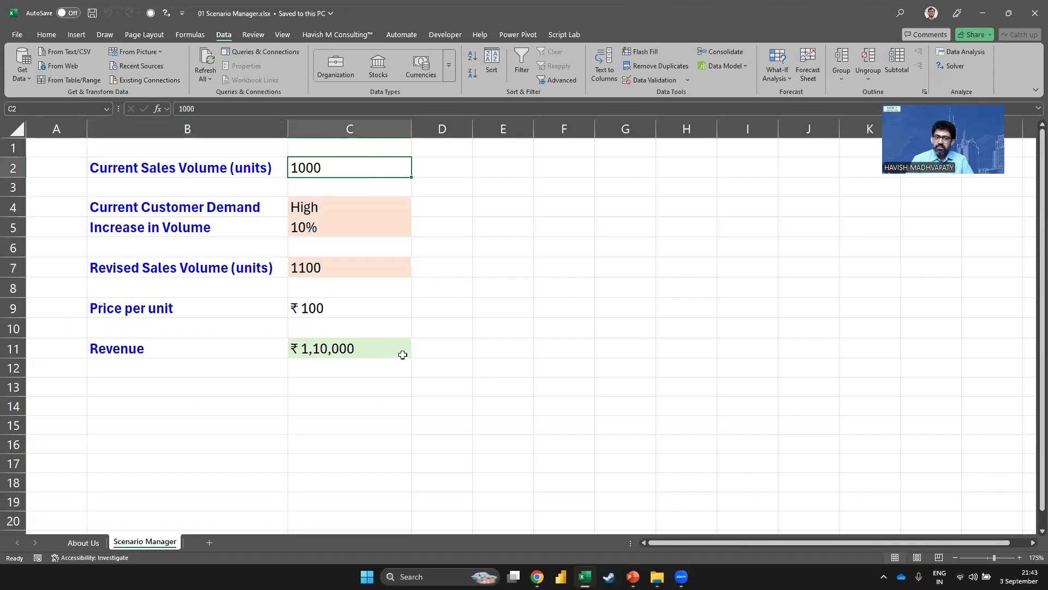
pyautogui.press('Home')
pyautogui.press('Down')
pyautogui.press('Down')
pyautogui.press('Right')
pyautogui.press('Right')
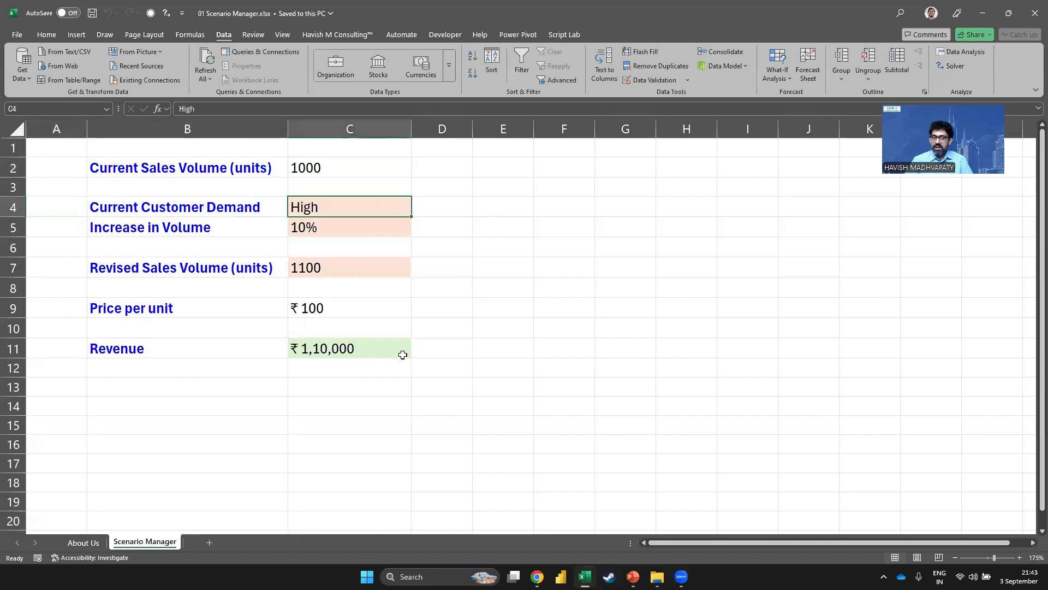
# Check the three scenarios in PowerPoint against the increase in volume input in the Excel workbook
pyautogui.hotkey('alt', 'Tab')
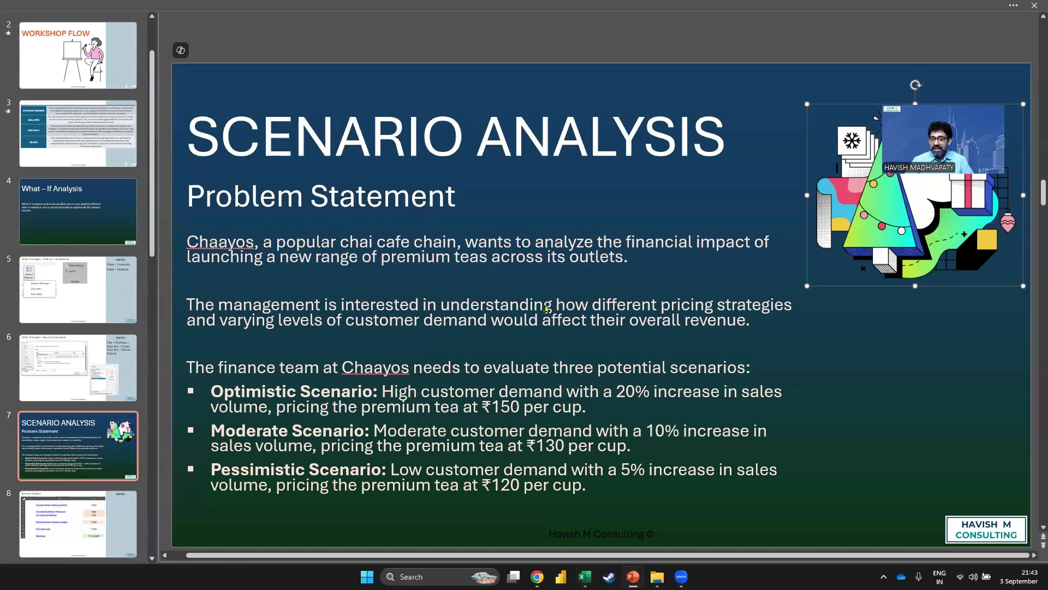
pyautogui.hotkey('alt', 'Tab')
pyautogui.hotkey('alt', 'Tab')
pyautogui.click(115, 236)
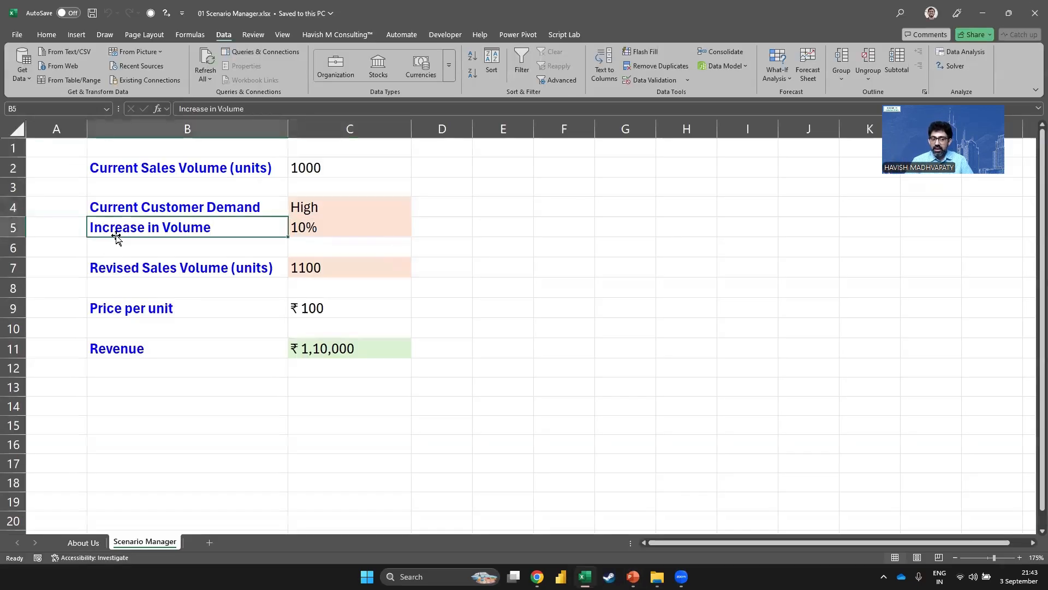
pyautogui.press('Right')
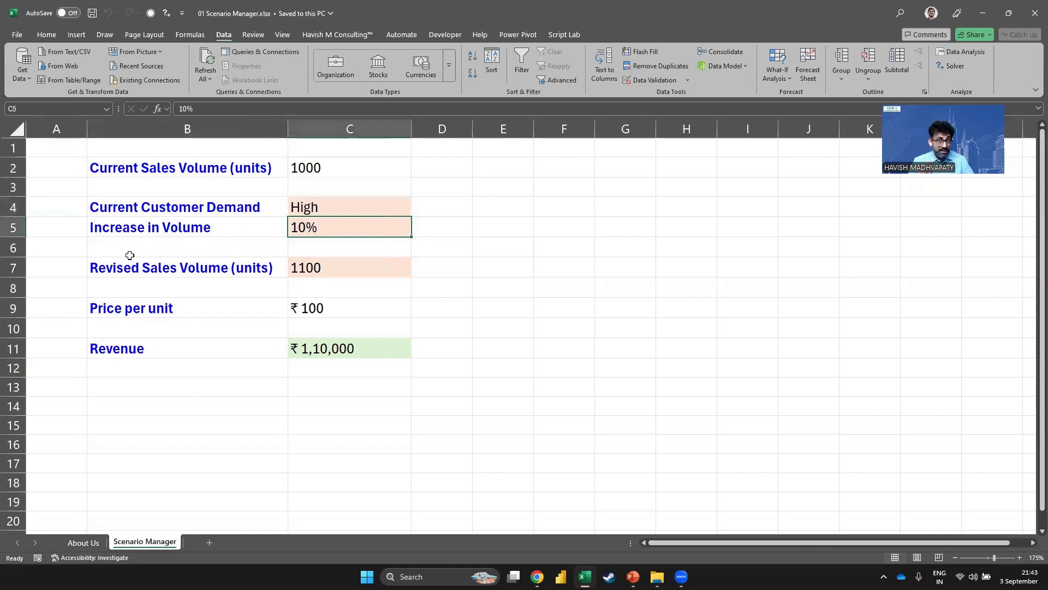
pyautogui.hotkey('alt', 'Tab')
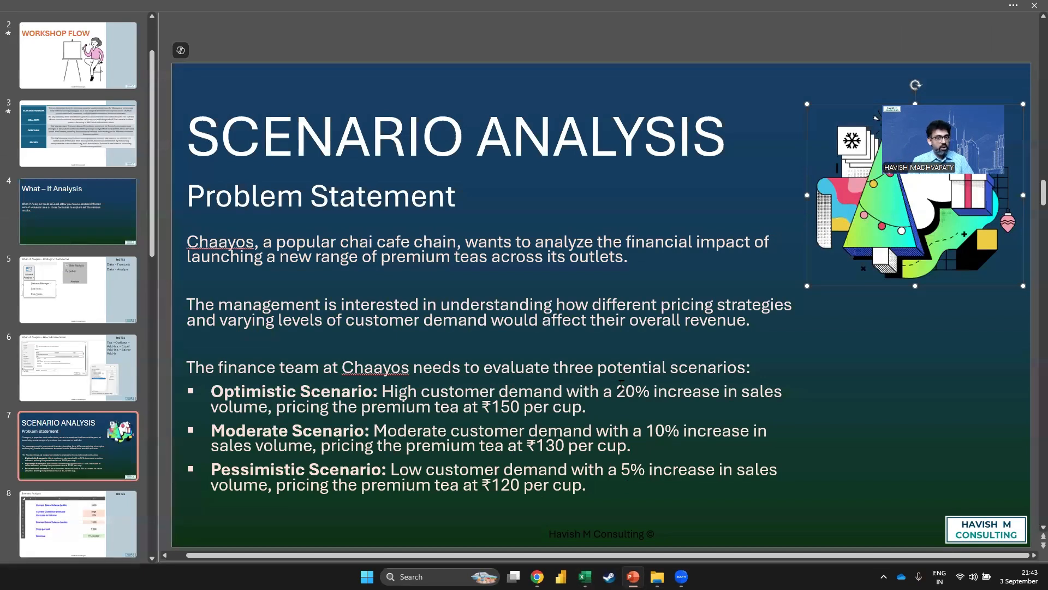
pyautogui.hotkey('alt', 'Tab')
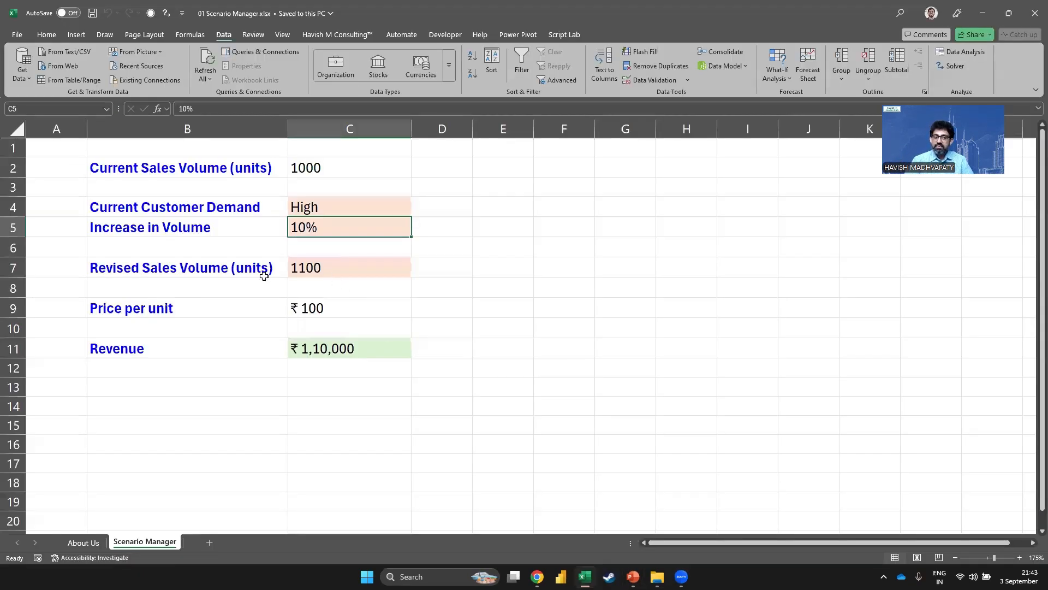
# Inspect the revised sales volume, price per unit and revenue cells in C7, C9 and C11
pyautogui.click(365, 265)
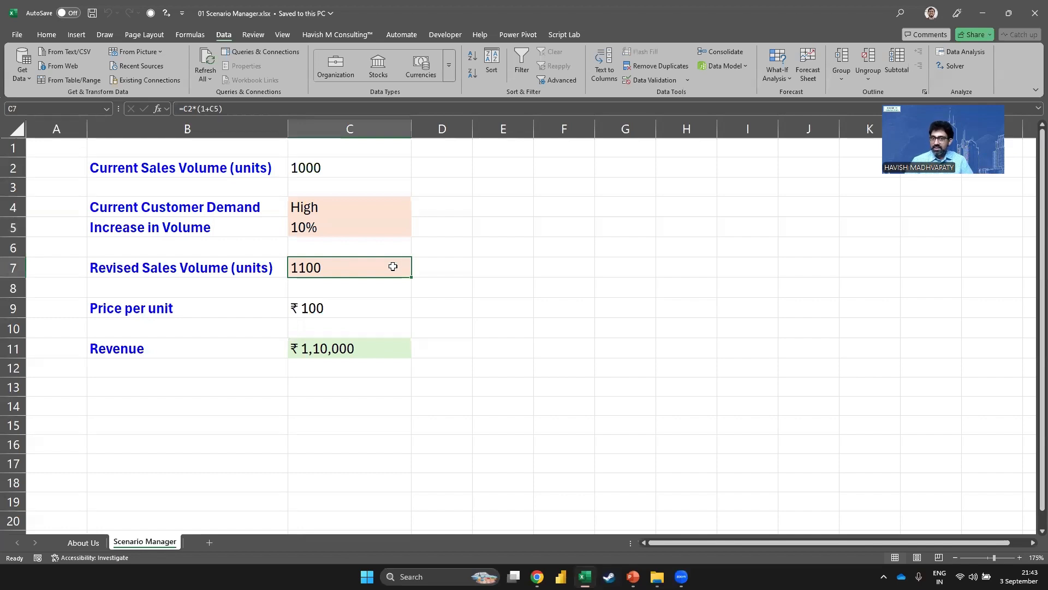
pyautogui.click(353, 313)
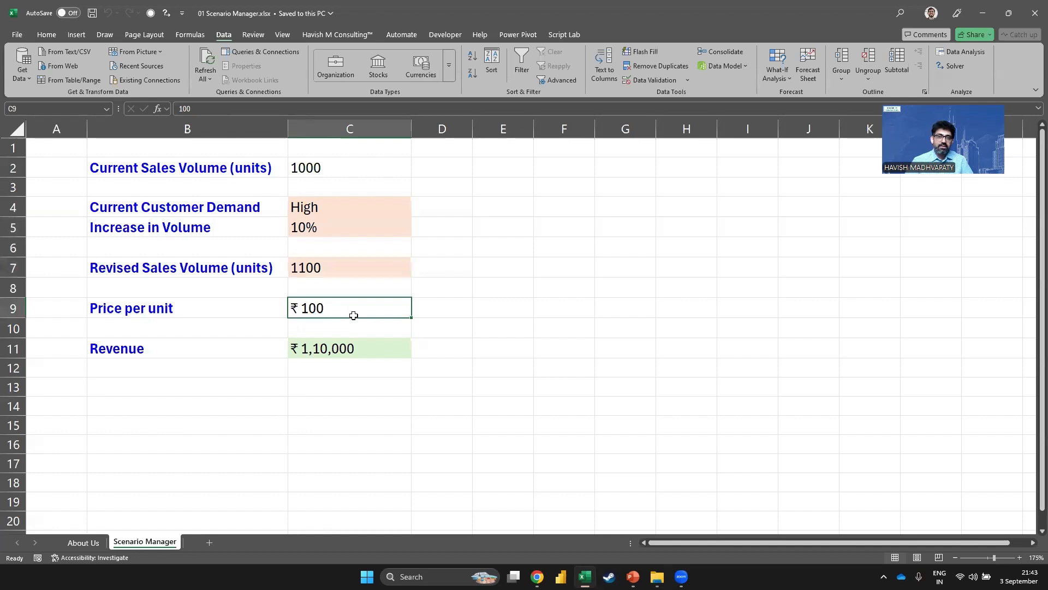
pyautogui.click(346, 344)
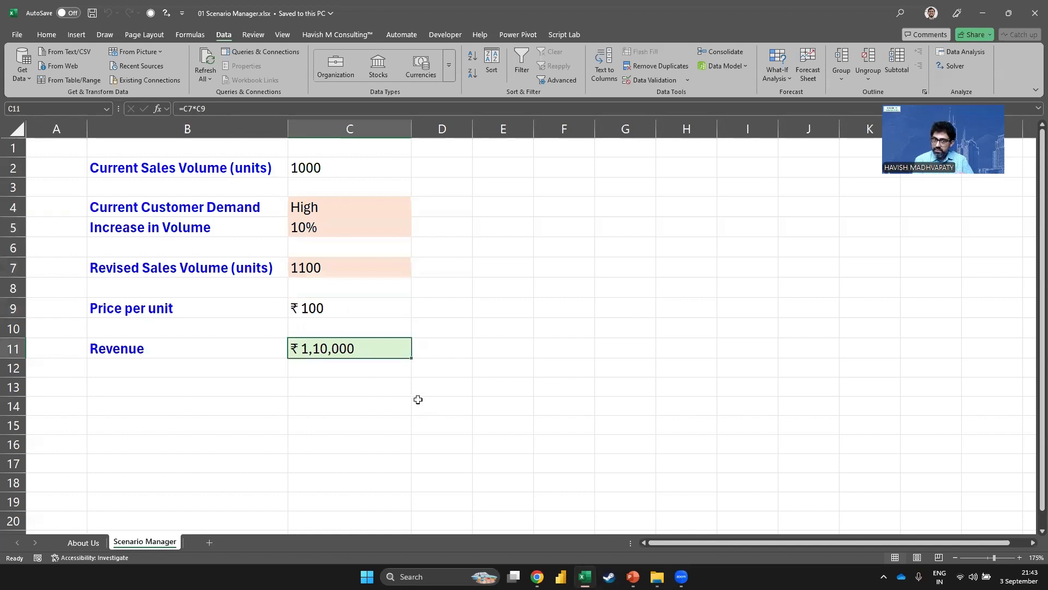
# Display the worksheet's formulas in place of results to review the model, and return to the normal value view
pyautogui.hotkey('ctrl', '`')
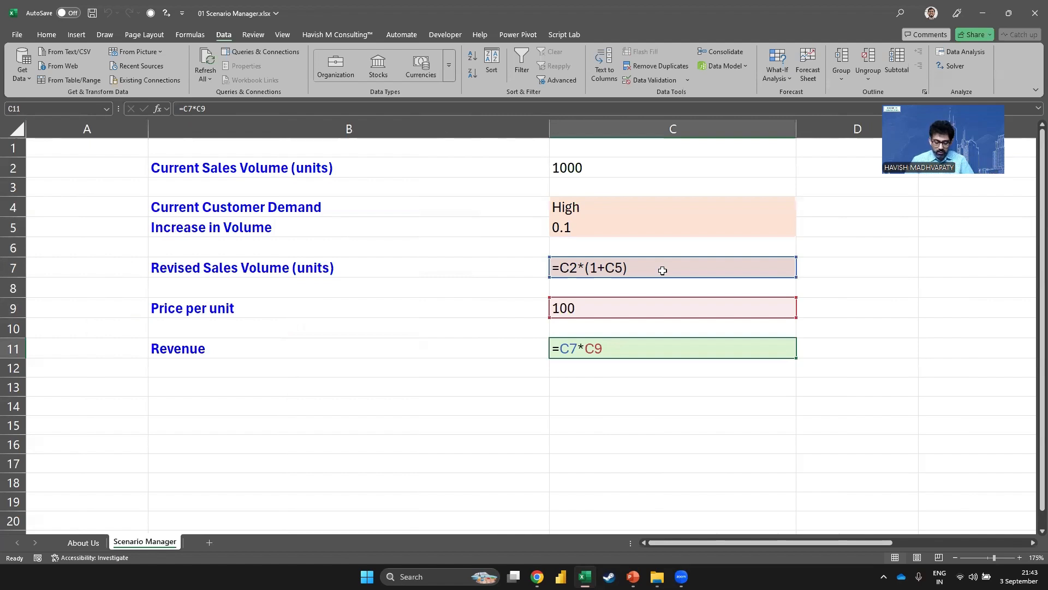
pyautogui.hotkey('ctrl', '`')
pyautogui.click(344, 164)
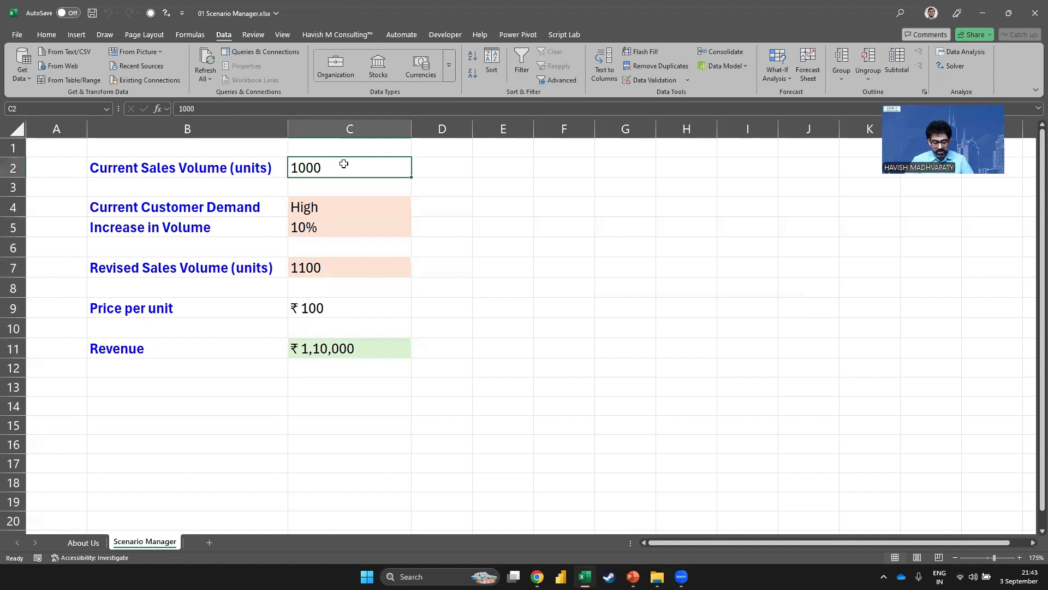
pyautogui.write('`')
pyautogui.press('Escape')
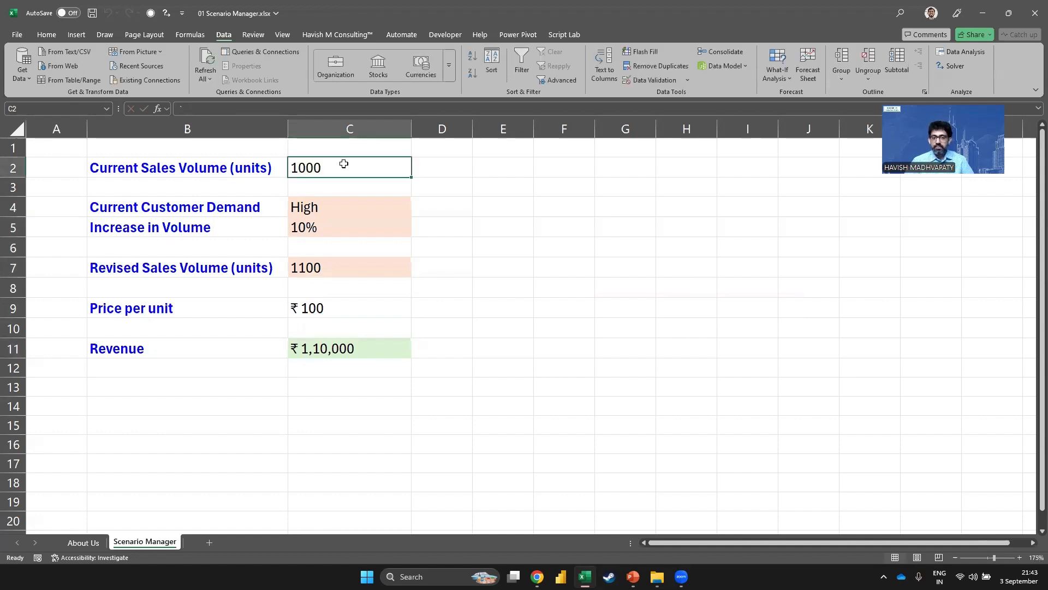
pyautogui.hotkey('ctrl', '`')
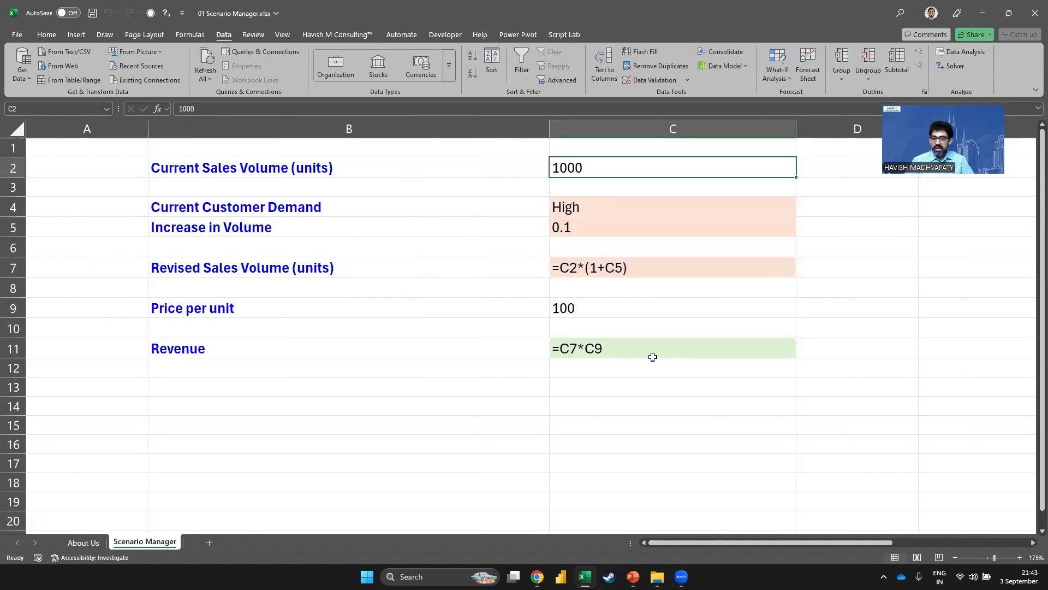
pyautogui.hotkey('ctrl', '`')
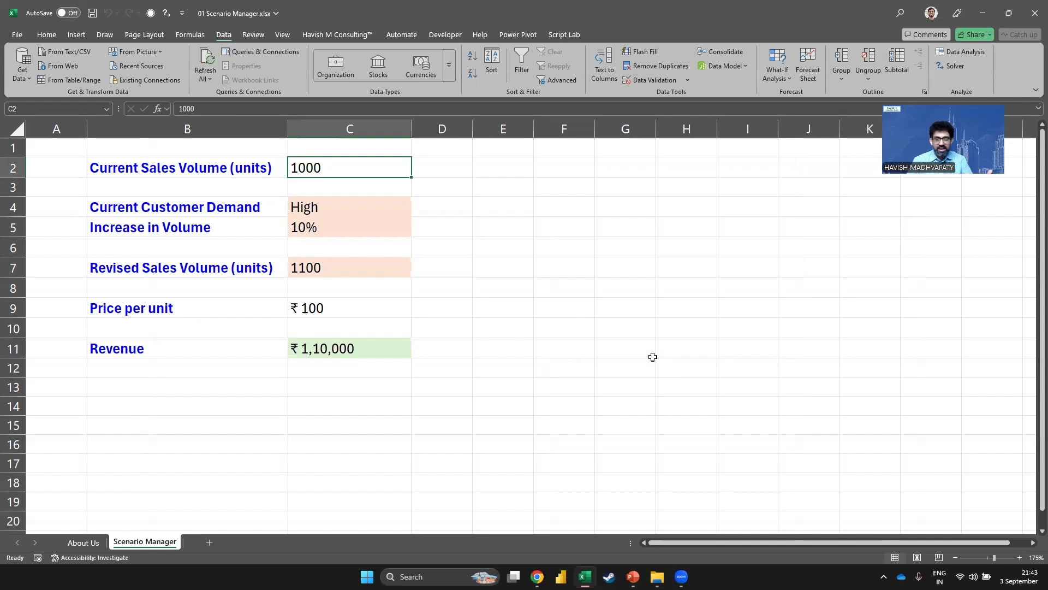
# Enter Low in D4 and Medium in E4 as alternative customer demand levels
pyautogui.press('Down')
pyautogui.press('Down')
pyautogui.press('Right')
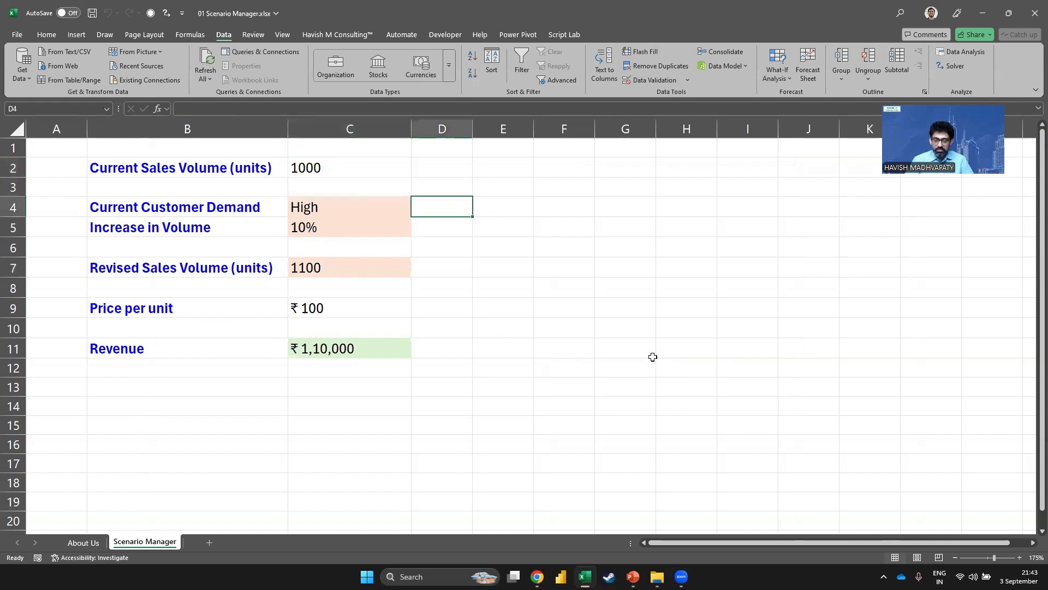
pyautogui.write('Low')
pyautogui.press('Return')
pyautogui.press('Up')
pyautogui.press('Right')
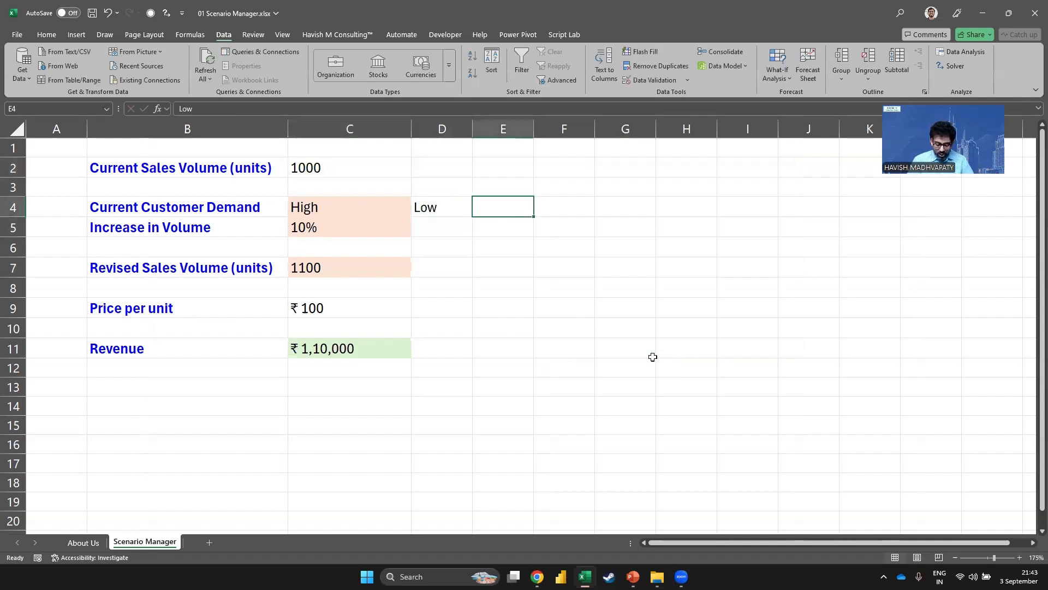
pyautogui.write('Medium')
pyautogui.press('Return')
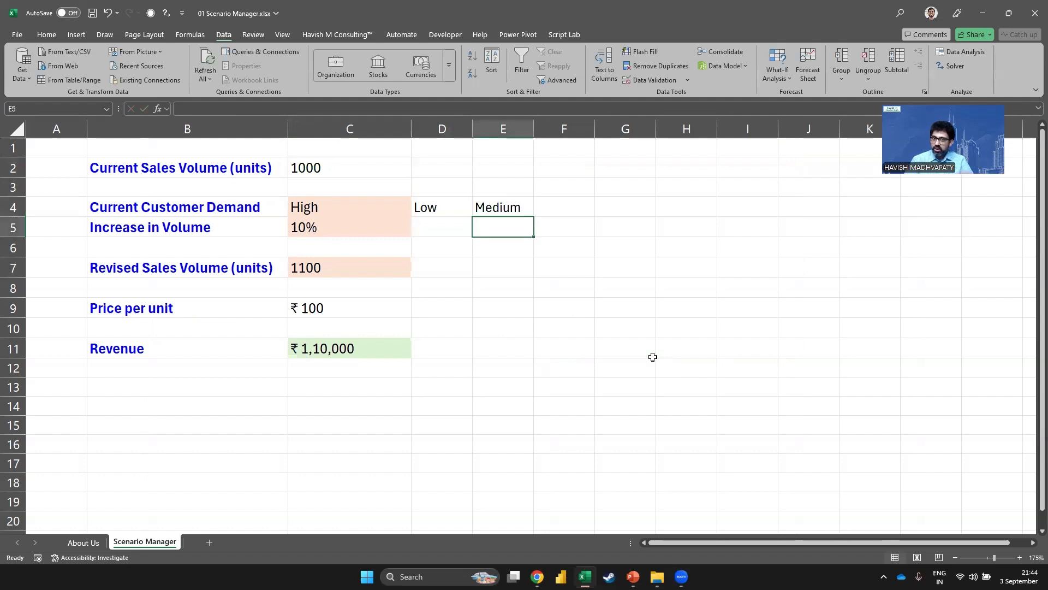
# Enter volume increases of 5% in D5 and 20% in E5 under the alternative demand levels
pyautogui.press('Left')
pyautogui.write('5%')
pyautogui.press('Tab')
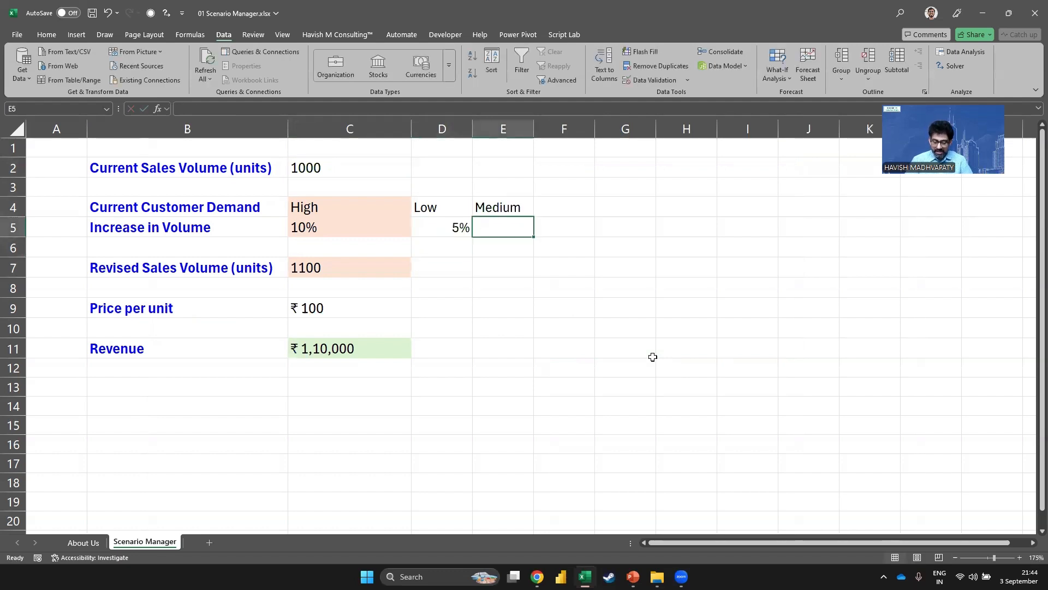
pyautogui.write('20%')
pyautogui.press('Return')
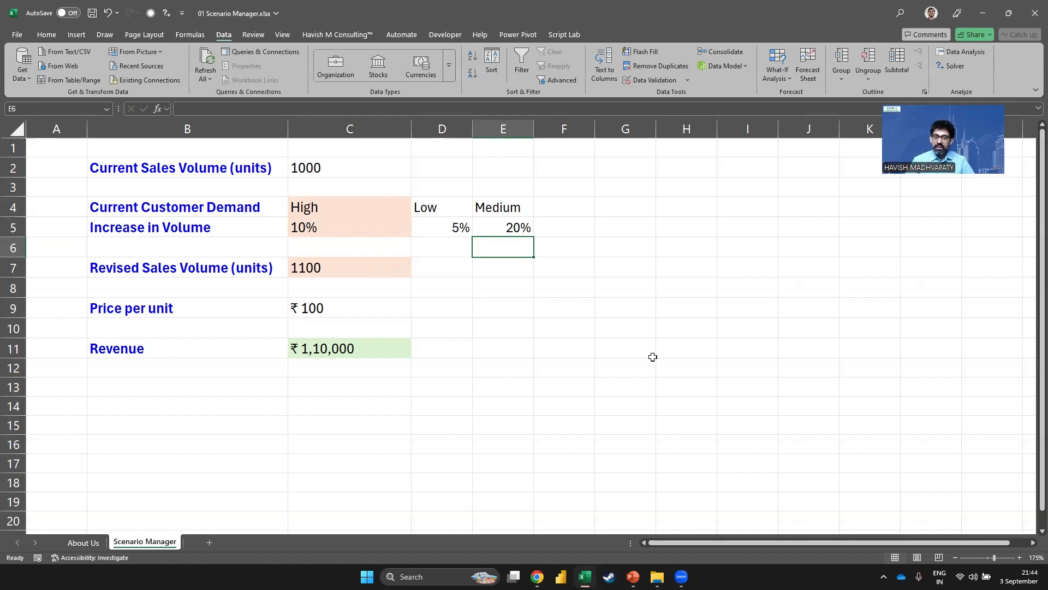
# Clear the alternative demand levels and volume increases from D4:E5 and return to cell C4
pyautogui.press('Left')
pyautogui.press('Up')
pyautogui.press('Up')
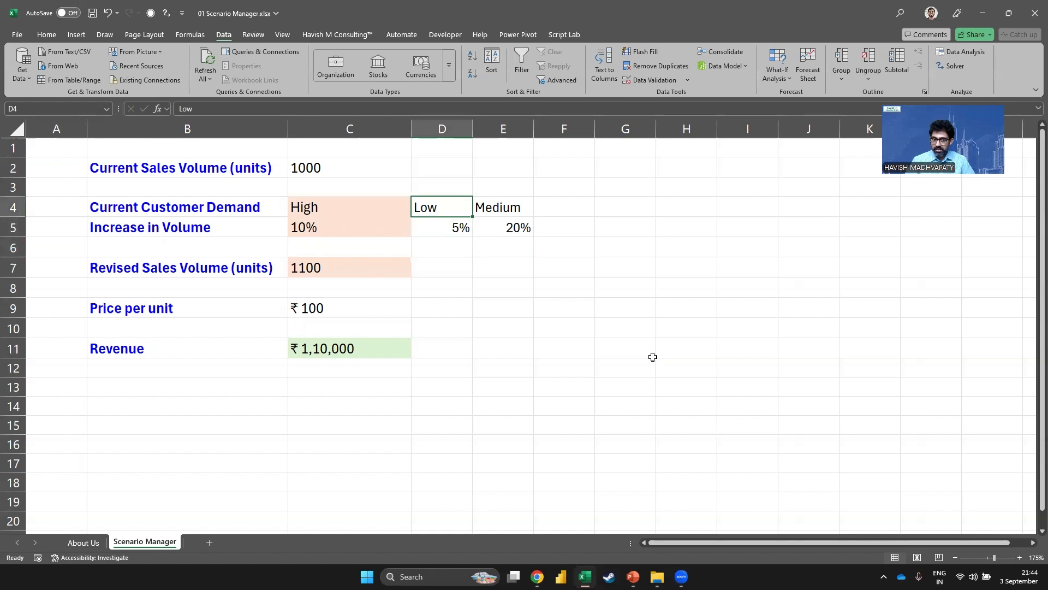
pyautogui.hotkey('shift', 'Right')
pyautogui.hotkey('shift', 'Down')
pyautogui.press('Delete')
pyautogui.press('Left')
pyautogui.press('Left')
pyautogui.press('Right')
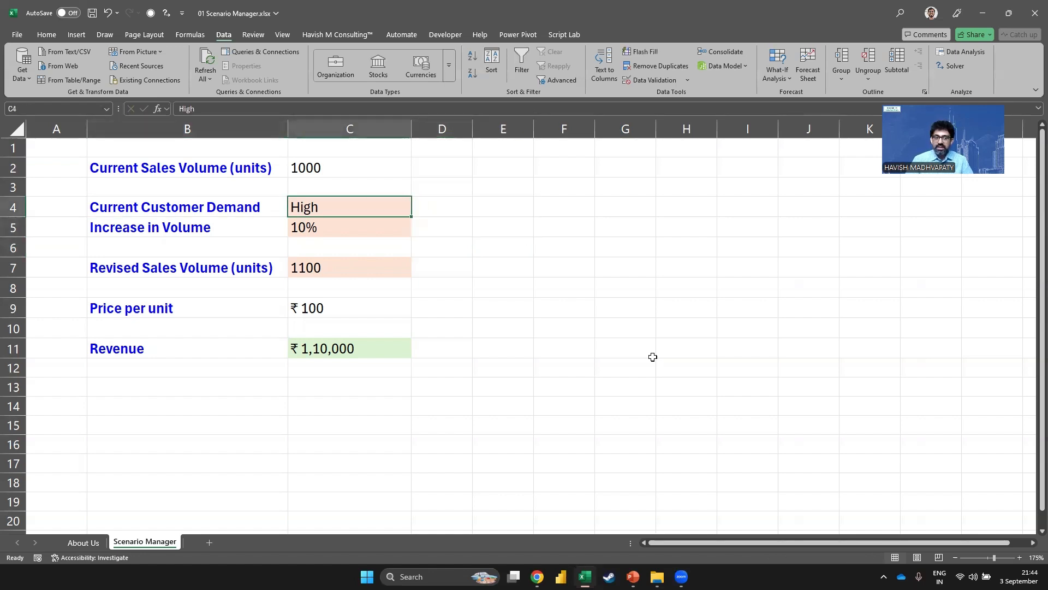
# Open the Scenario Manager and delete the existing mmm scenario
pyautogui.click(779, 75)
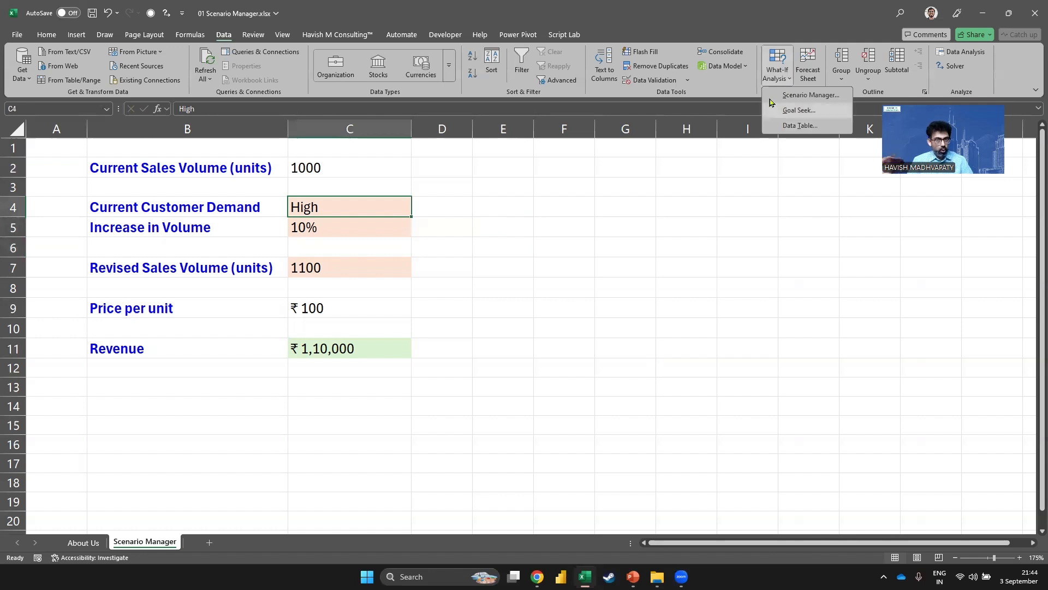
pyautogui.click(770, 99)
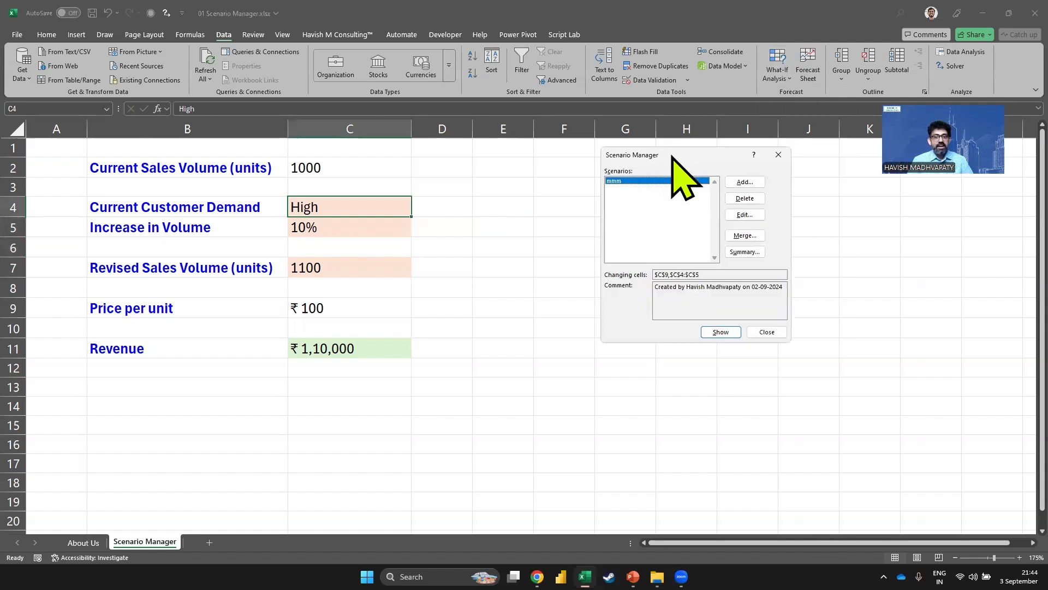
pyautogui.click(744, 198)
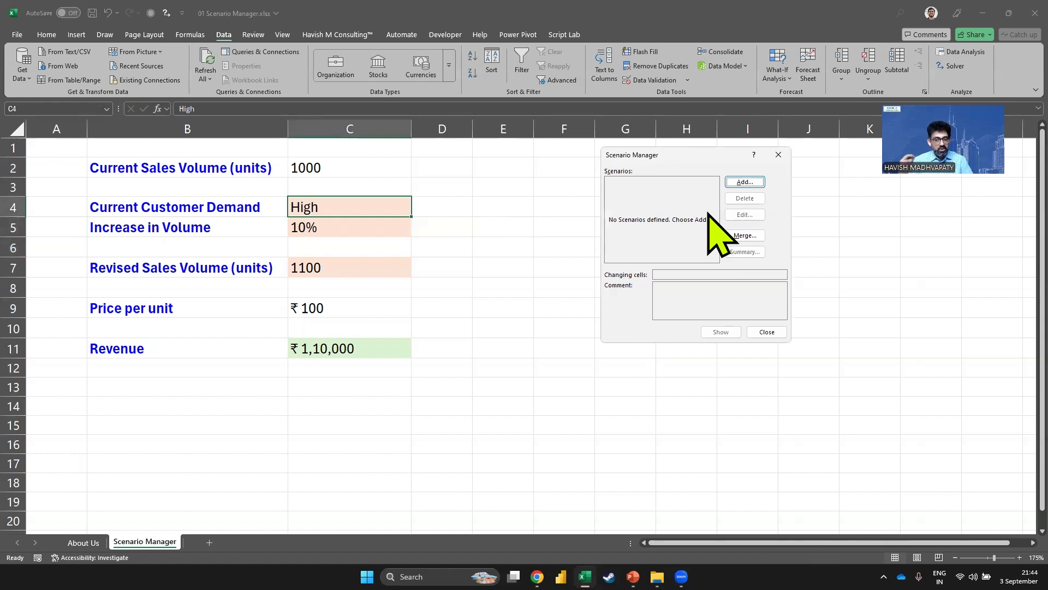
# Start adding a new scenario and name it "Optimistic Scenario"
pyautogui.click(742, 183)
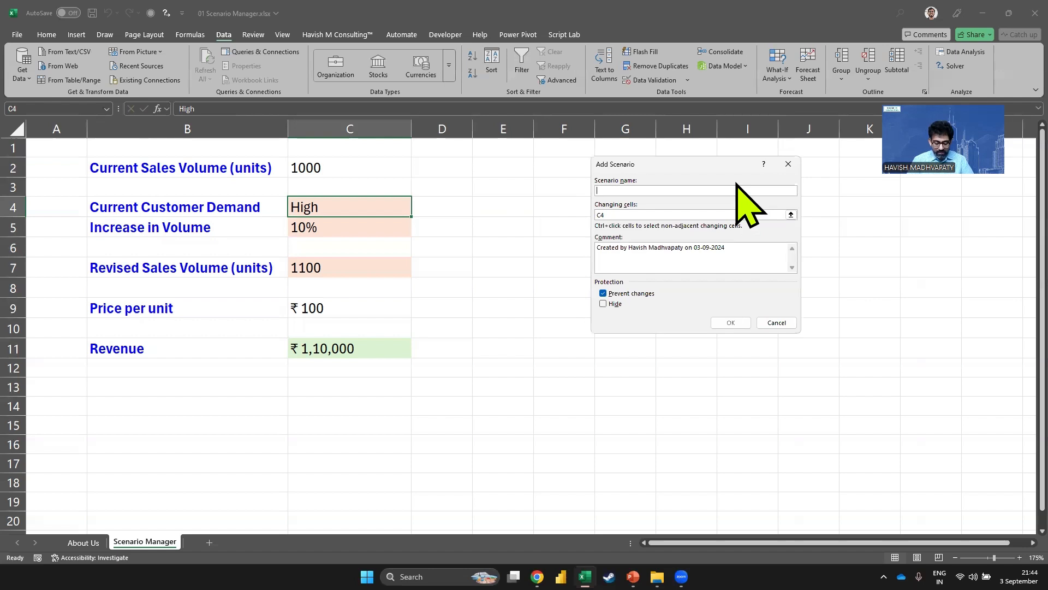
pyautogui.write('Optimisi')
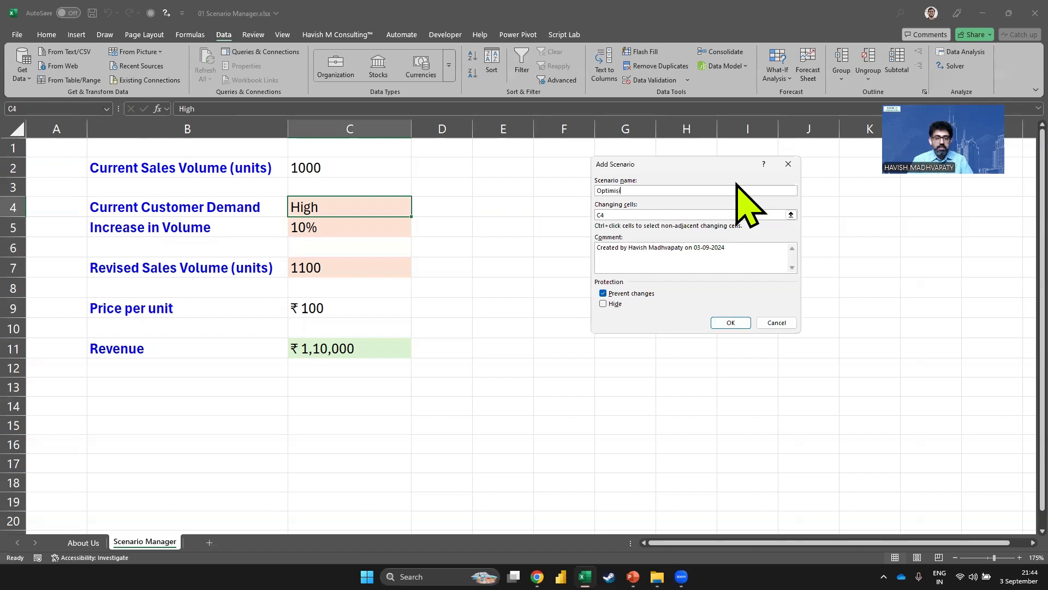
pyautogui.press('BackSpace')
pyautogui.write('tic Scenario')
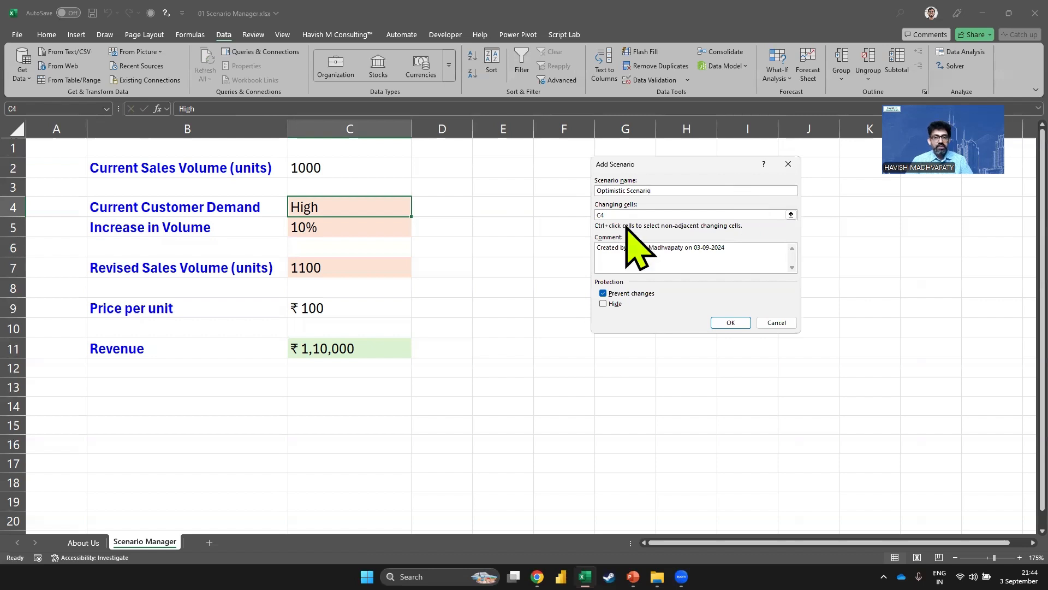
# Set the scenario's changing cells to customer demand C4, increase in volume C5 and price per unit C9
pyautogui.click(666, 214)
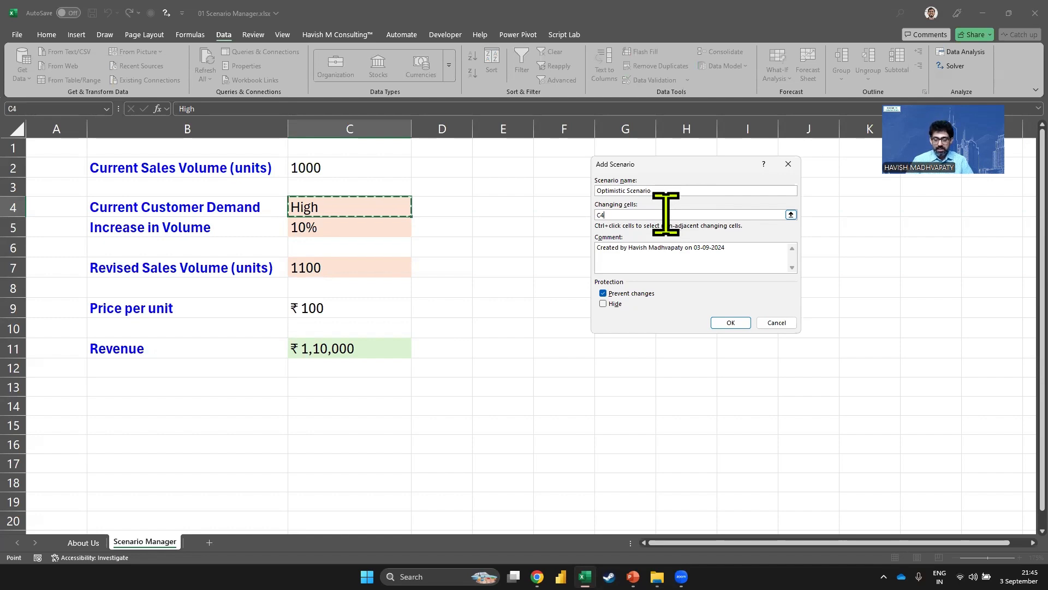
pyautogui.press('BackSpace')
pyautogui.press('BackSpace')
pyautogui.click(351, 204)
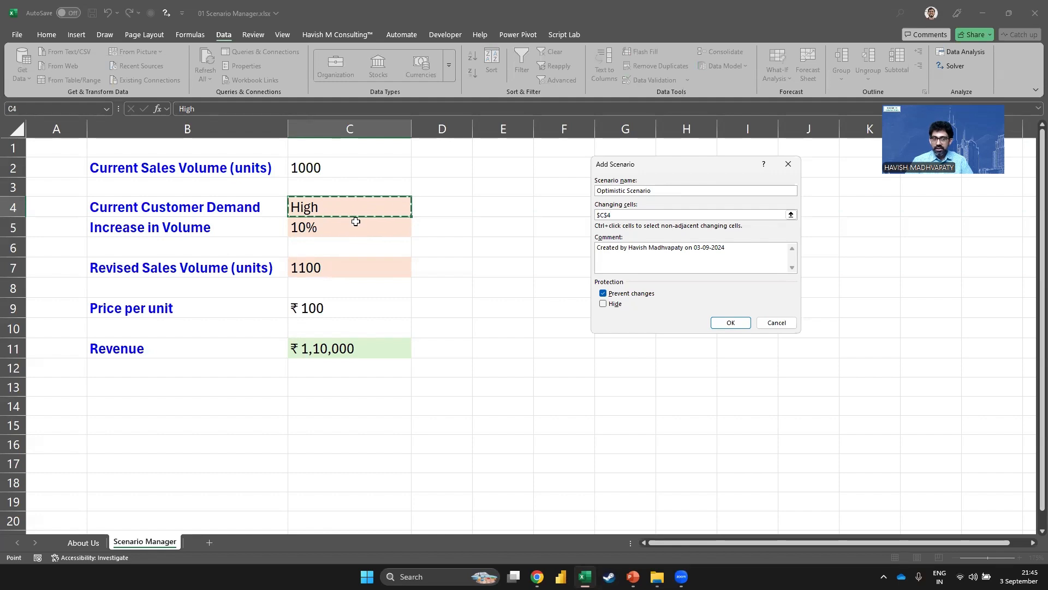
pyautogui.keyDown('ctrl'); pyautogui.click(356, 221); pyautogui.keyUp('ctrl')
pyautogui.keyDown('ctrl'); pyautogui.click(348, 302); pyautogui.keyUp('ctrl')
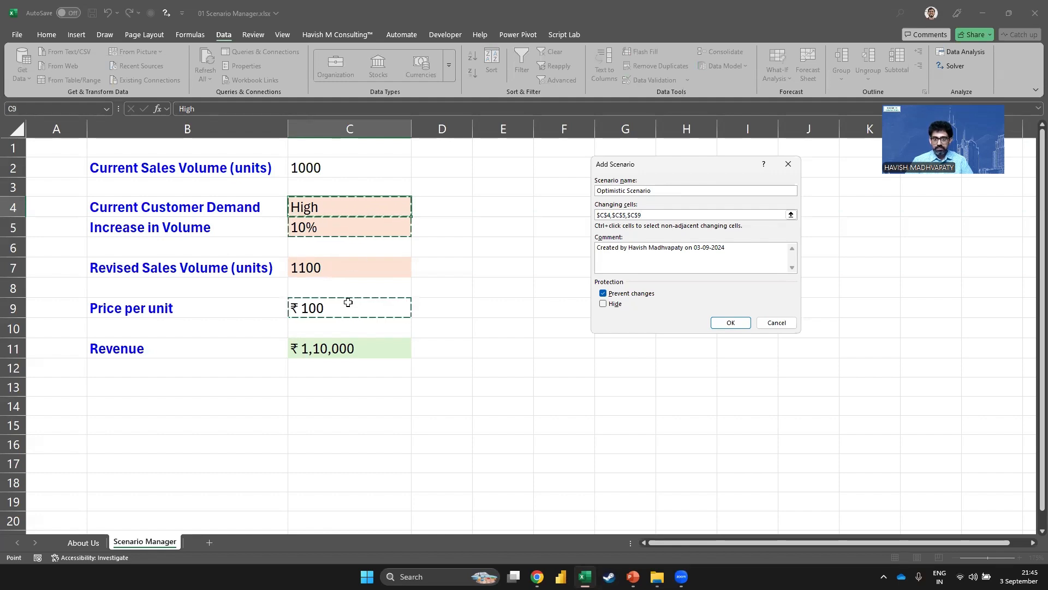
# Add the comment line "This is based on discussions with the Founder" above the existing comment and accept the scenario definition
pyautogui.click(620, 248)
pyautogui.press('Return')
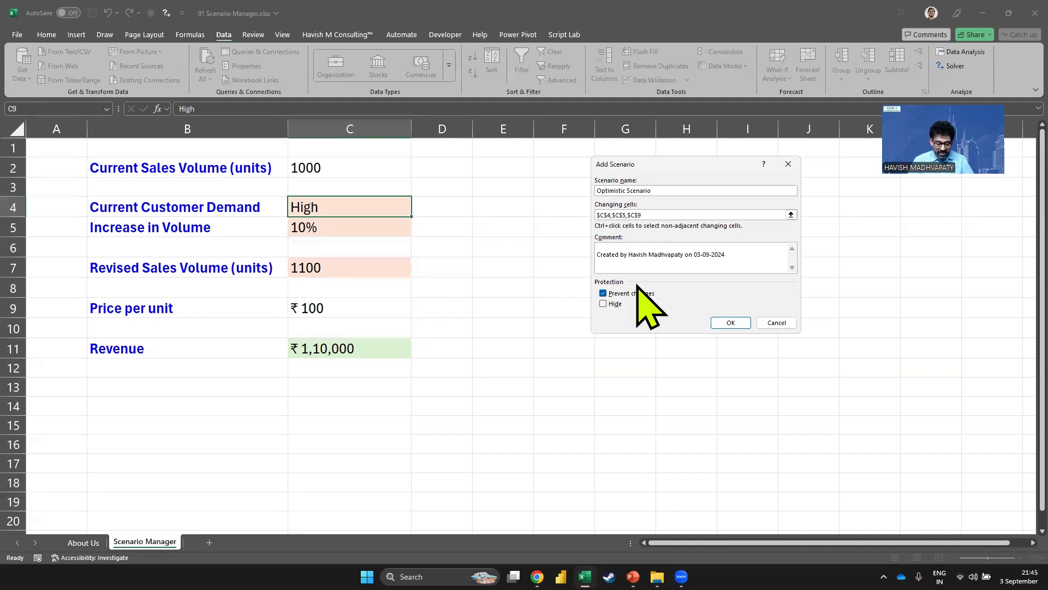
pyautogui.write('This is based on ')
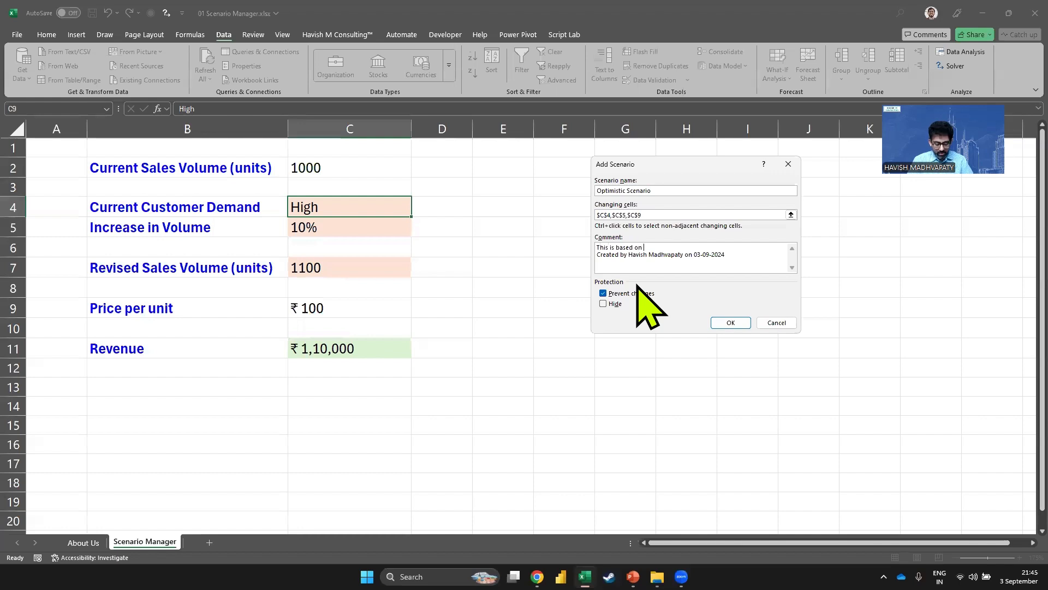
pyautogui.write('discusssions w')
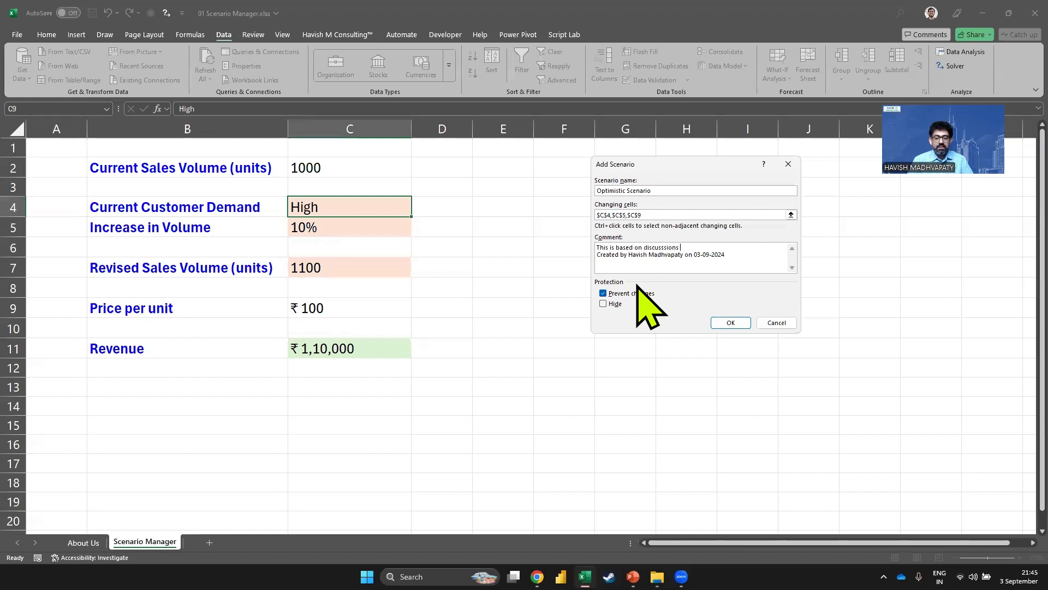
pyautogui.press('BackSpace')
pyautogui.press('BackSpace')
pyautogui.press('BackSpace')
pyautogui.press('BackSpace')
pyautogui.press('BackSpace')
pyautogui.press('BackSpace')
pyautogui.press('BackSpace')
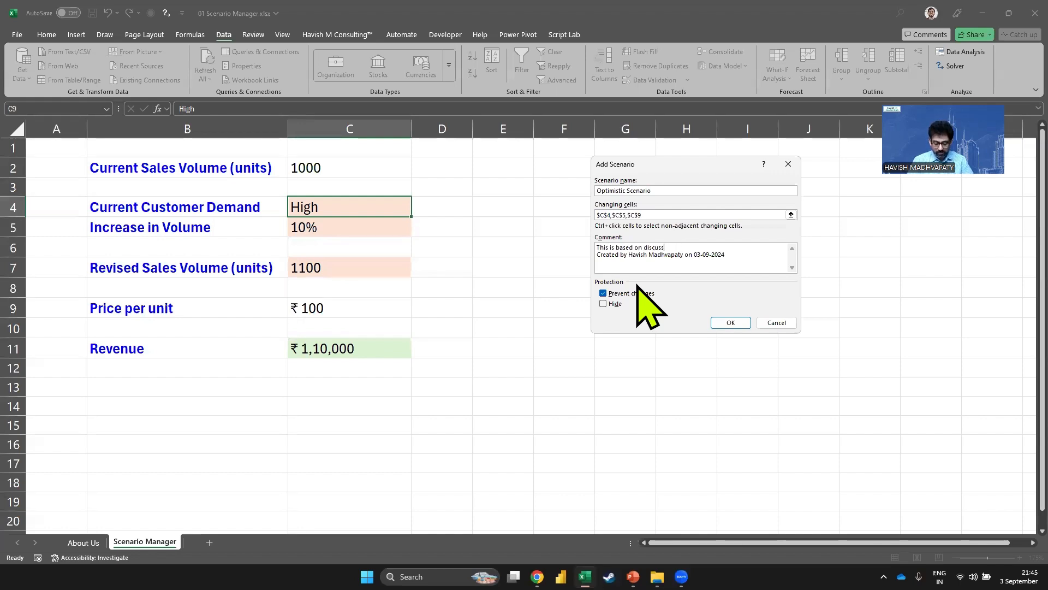
pyautogui.write('ions with the FOunder')
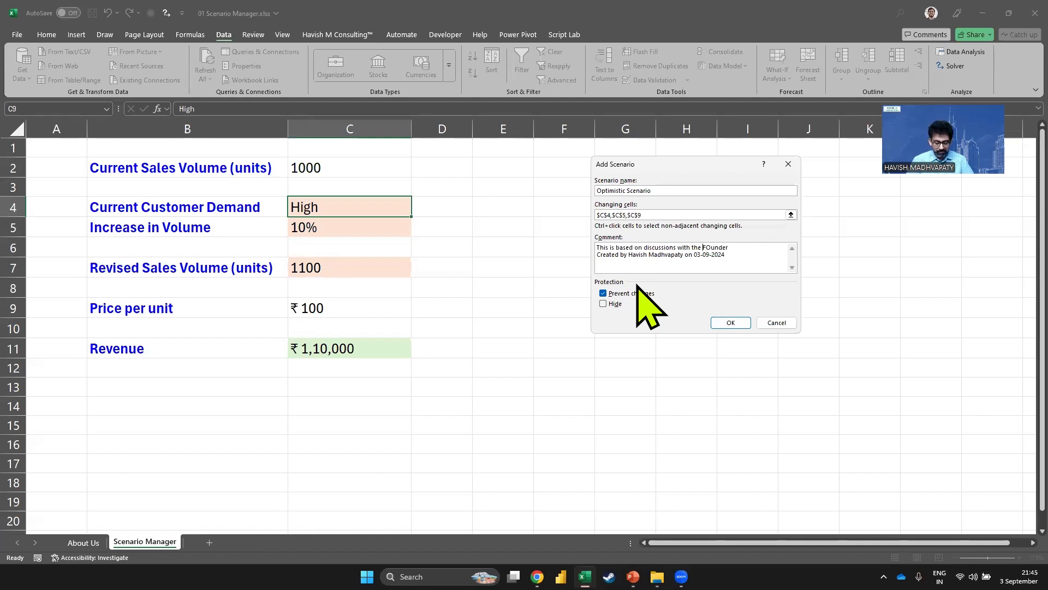
pyautogui.press('Left')
pyautogui.press('Left')
pyautogui.press('Left')
pyautogui.press('Left')
pyautogui.press('Left')
pyautogui.press('BackSpace')
pyautogui.write('o')
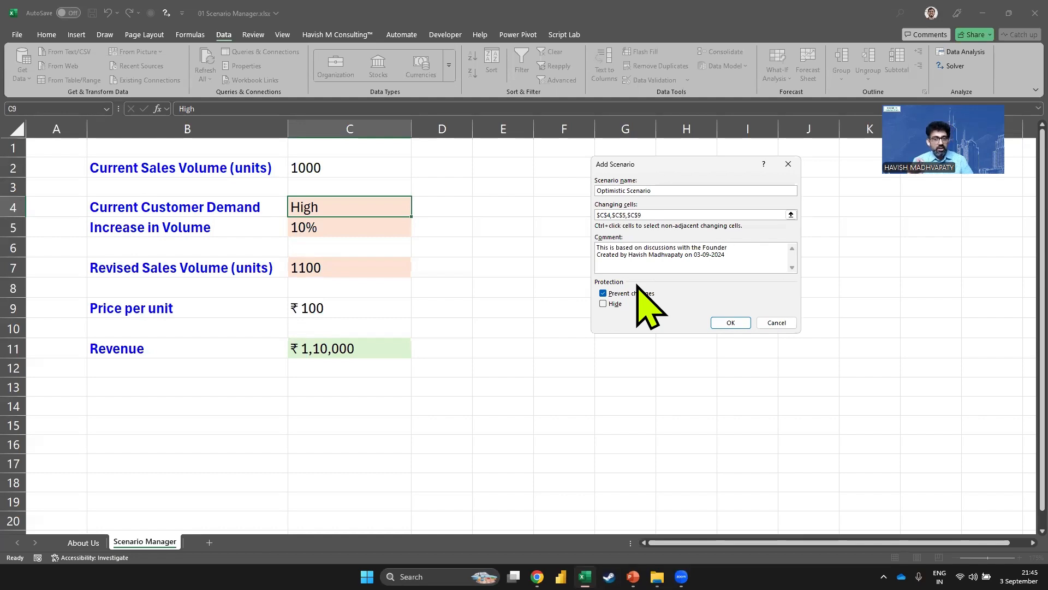
pyautogui.click(726, 322)
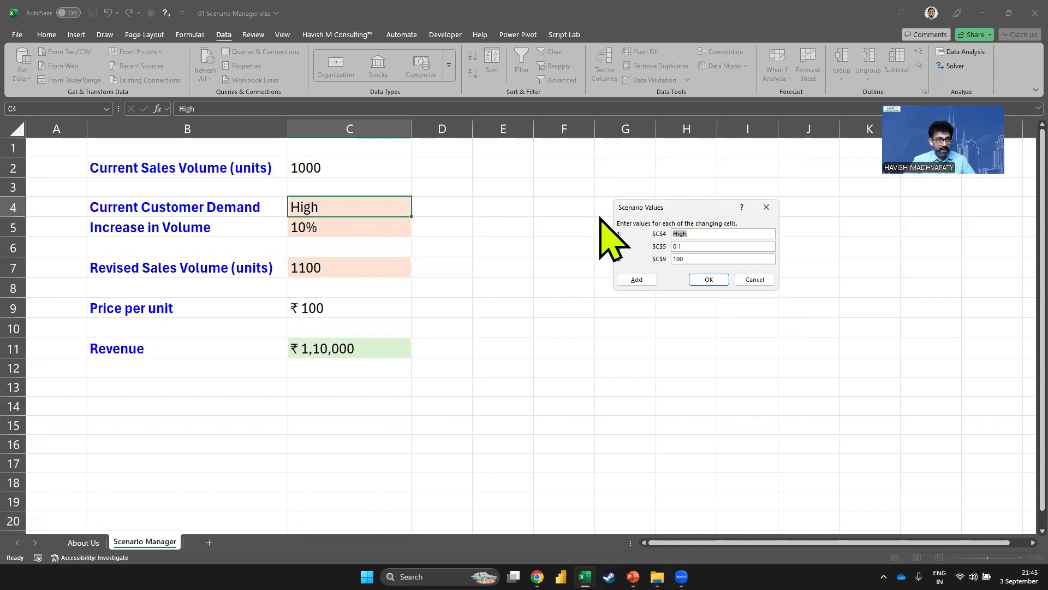
# Check the Optimistic Scenario on the problem statement slide and set the scenario value for volume increase C5 to 20%
pyautogui.click(719, 246)
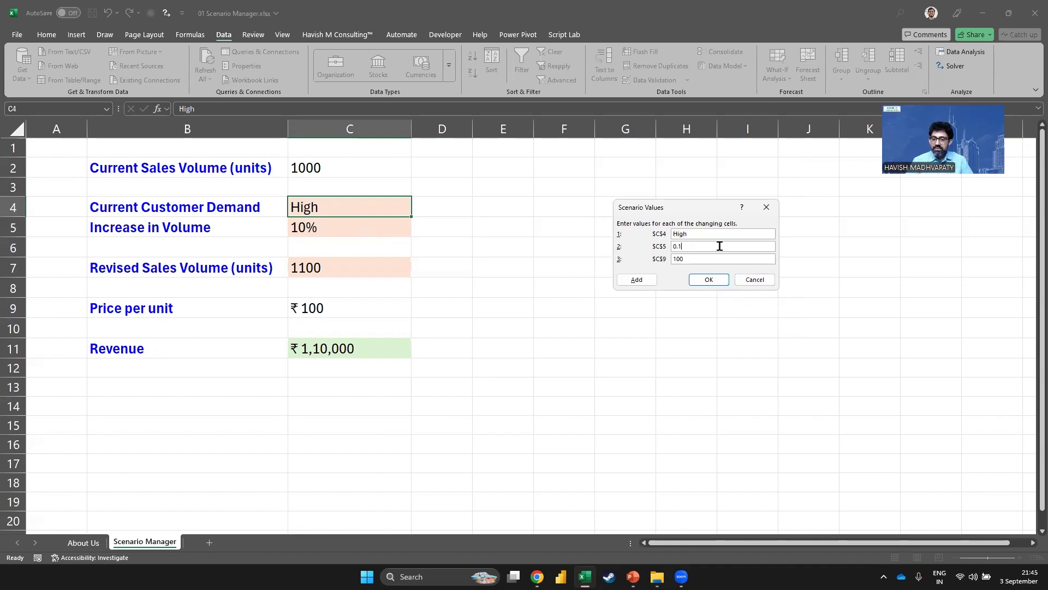
pyautogui.hotkey('alt', 'Tab')
pyautogui.hotkey('alt', 'Tab')
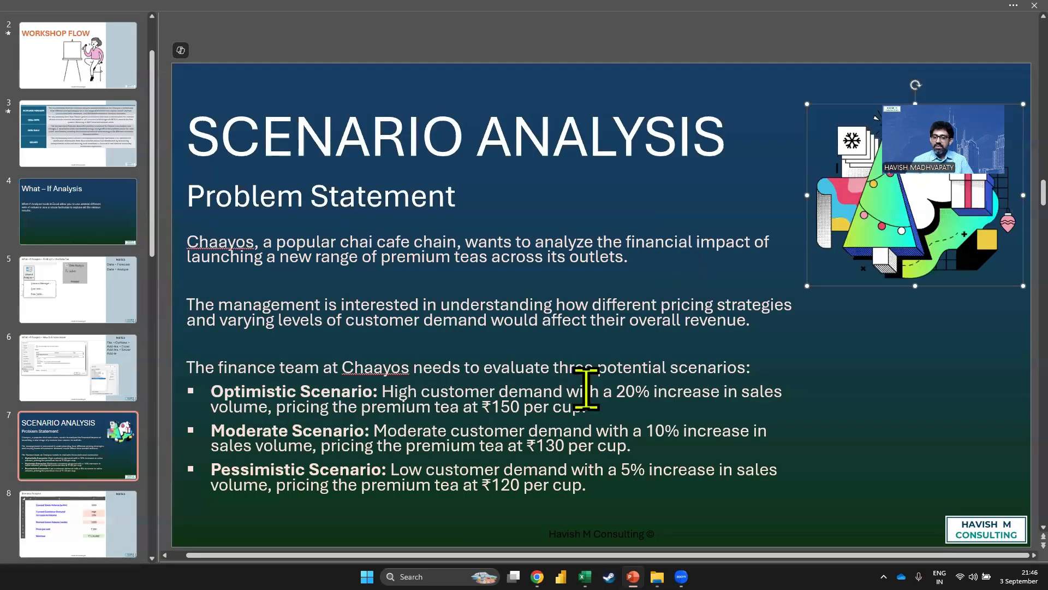
pyautogui.hotkey('alt', 'Tab')
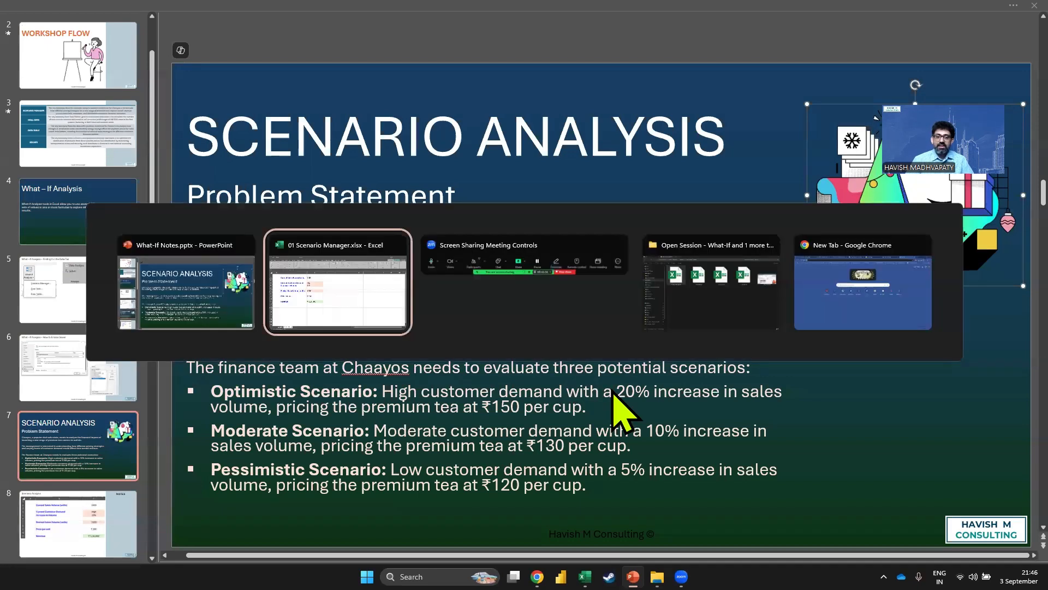
pyautogui.write('2')
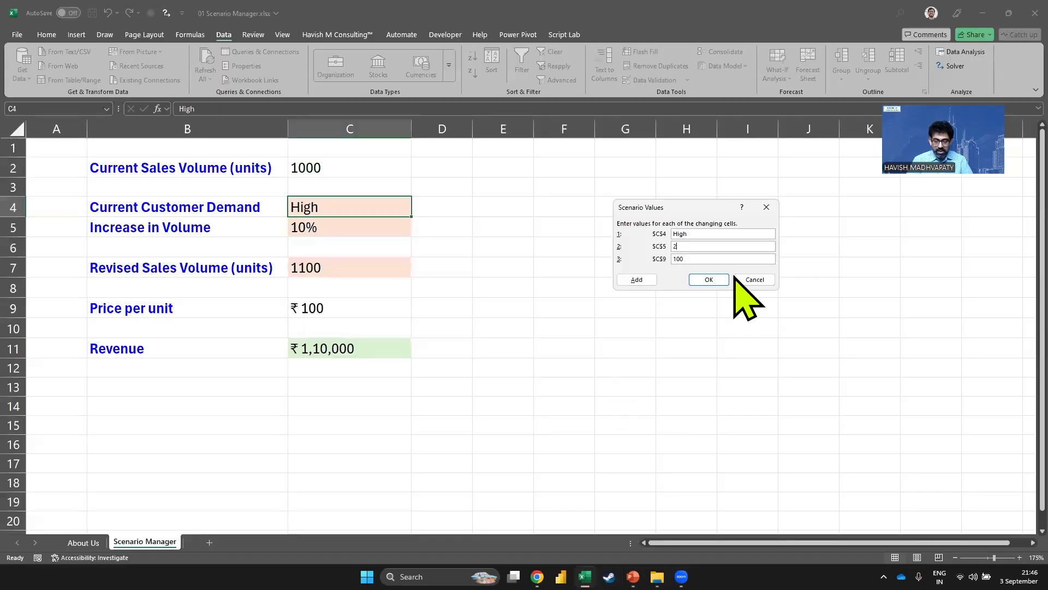
pyautogui.write('0%')
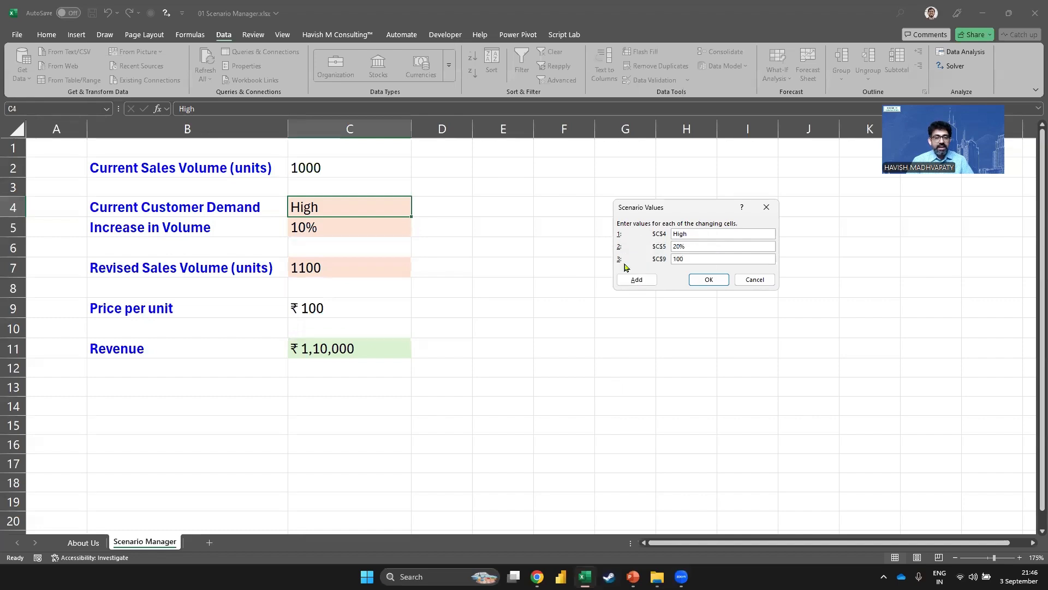
# Check the optimistic tea price on the slide, set the scenario value for C9 to 150 and save the scenario
pyautogui.press('Tab')
pyautogui.press('BackSpace')
pyautogui.hotkey('alt', 'Tab')
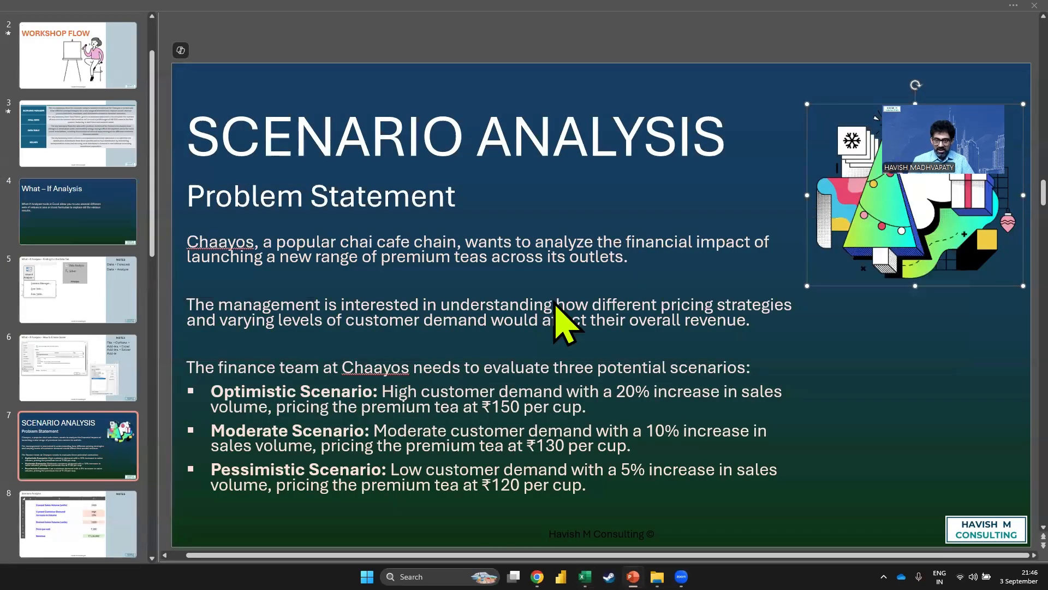
pyautogui.hotkey('alt', 'Tab')
pyautogui.write('150')
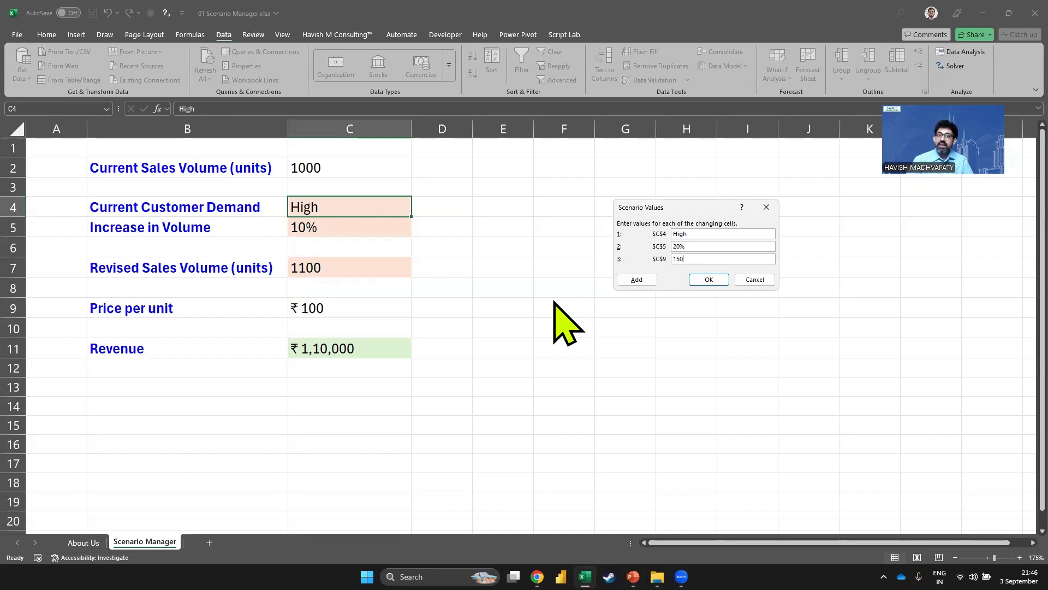
pyautogui.click(708, 279)
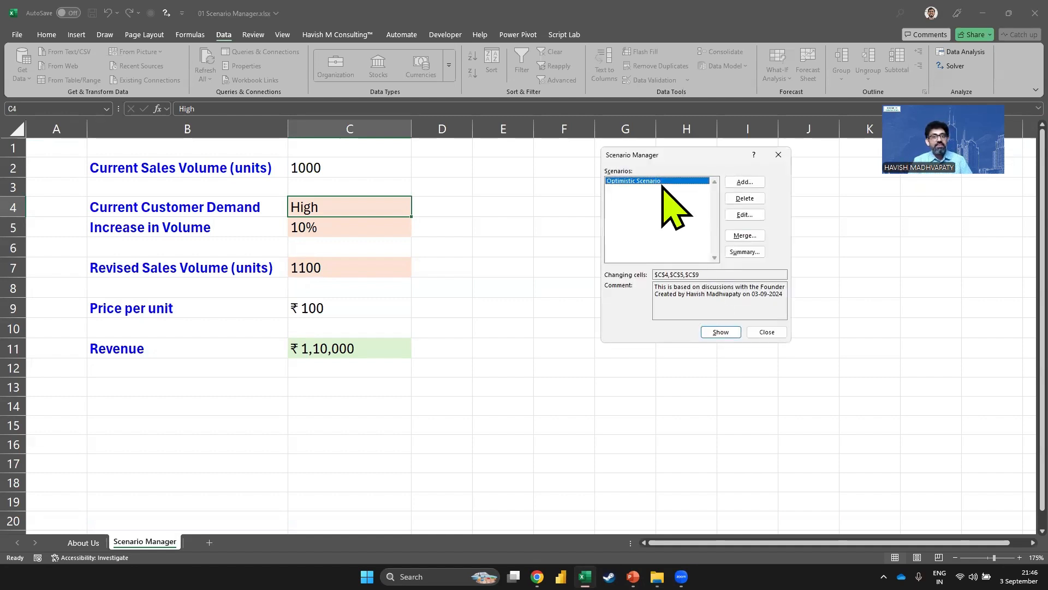
# Close the Scenario Manager and copy only the cell formatting of revised sales volume C7 onto price per unit C9
pyautogui.click(778, 155)
pyautogui.click(355, 272)
pyautogui.hotkey('ctrl', 'c')
pyautogui.press('Down')
pyautogui.press('Down')
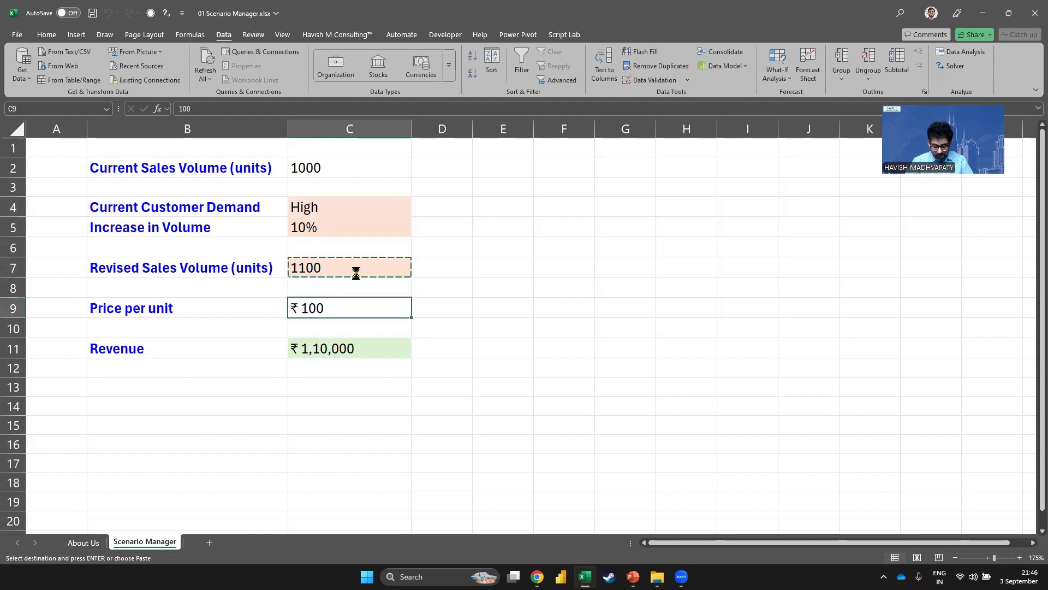
pyautogui.hotkey('ctrl', 'alt', 'v')
pyautogui.press('t')
pyautogui.press('Return')
# Remove the fill colour from the revised sales volume cell C7
pyautogui.press('Up')
pyautogui.press('Up')
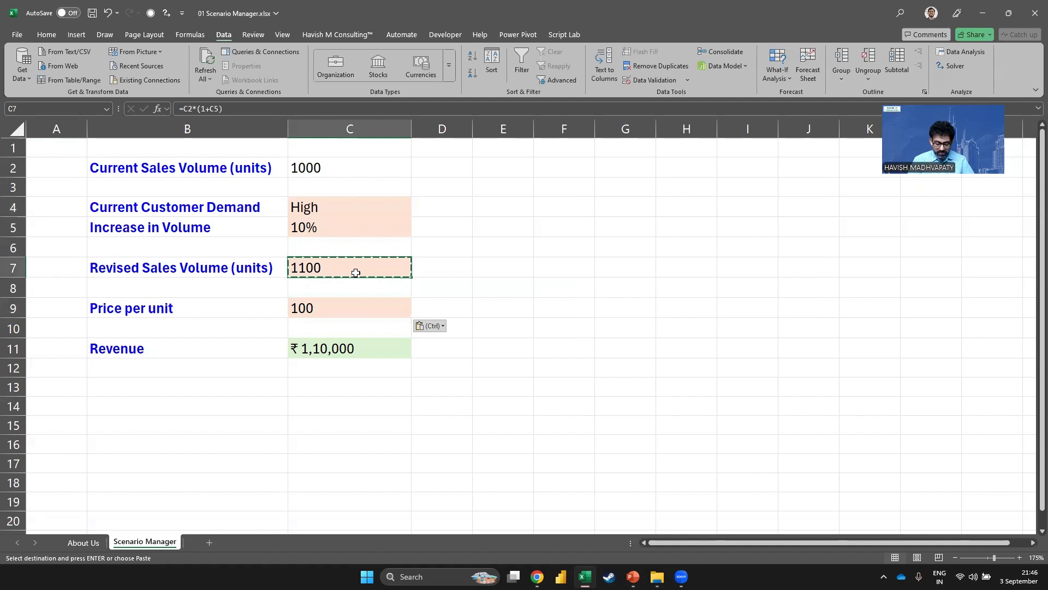
pyautogui.press('alt')
pyautogui.press('h')
pyautogui.press('Escape')
# Review the shaded input cells C4, C5 and C9 and the revenue cell C11, and return to C4
pyautogui.click(346, 213)
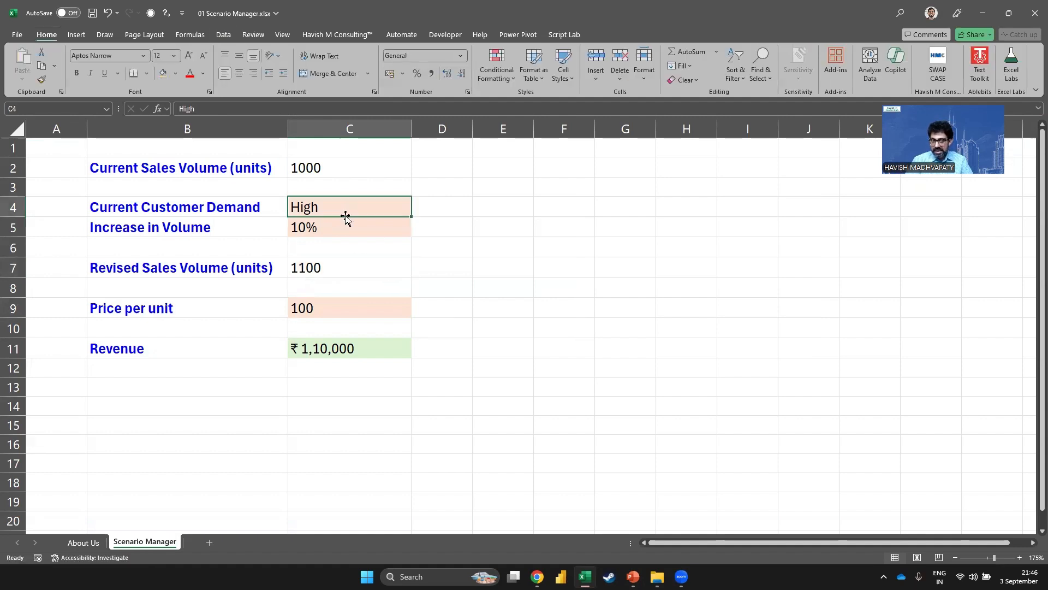
pyautogui.keyDown('ctrl'); pyautogui.click(342, 228); pyautogui.keyUp('ctrl')
pyautogui.keyDown('ctrl'); pyautogui.click(337, 307); pyautogui.keyUp('ctrl')
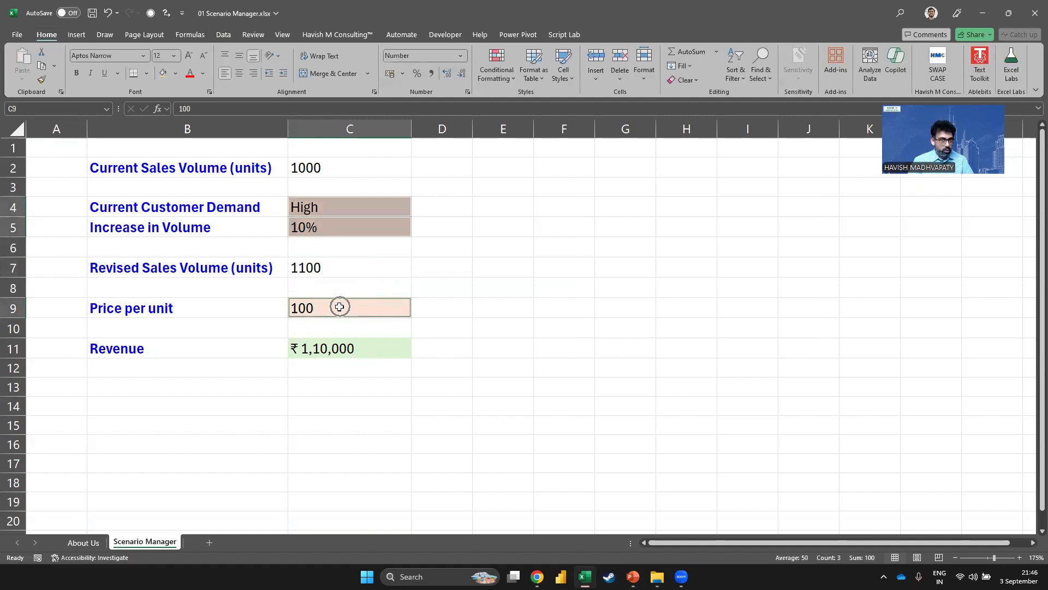
pyautogui.click(337, 348)
pyautogui.click(346, 210)
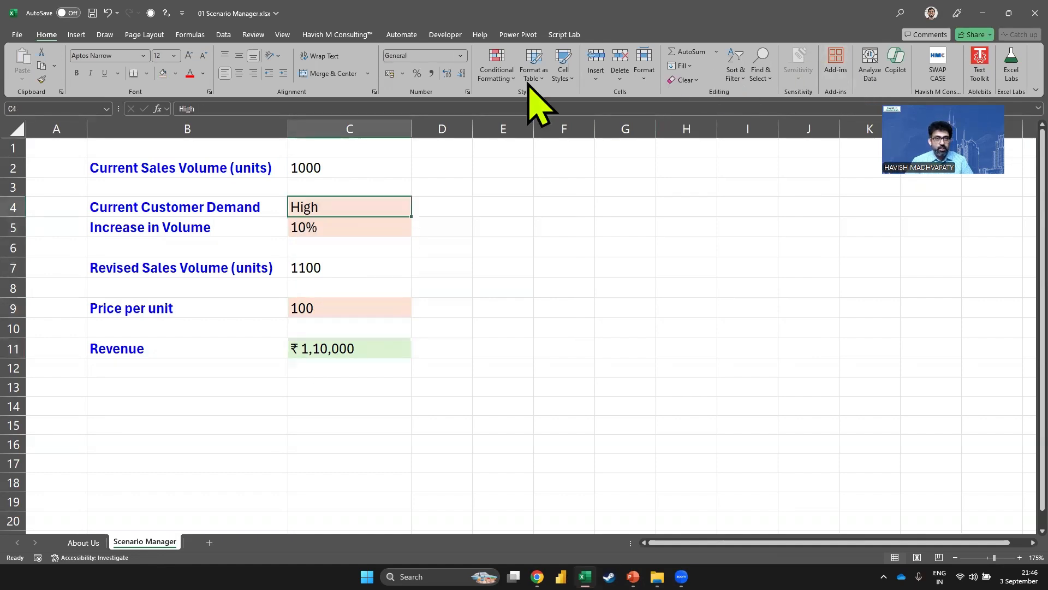
# Reopen the Scenario Manager and add a scenario named "Moderate Scenario", keeping C4, C5 and C9 as changing cells
pyautogui.click(224, 34)
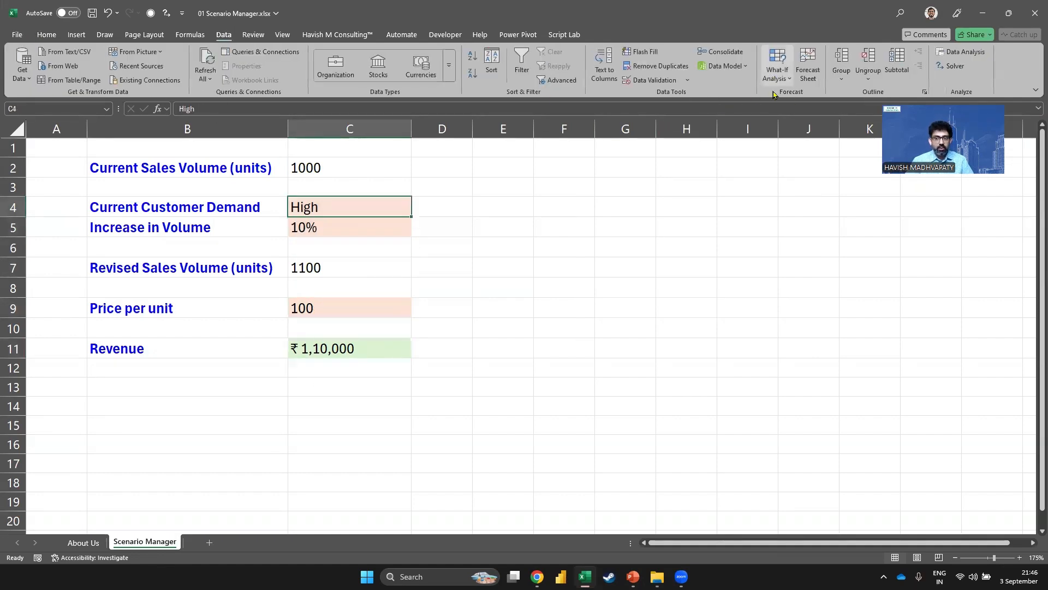
pyautogui.click(777, 61)
pyautogui.click(802, 96)
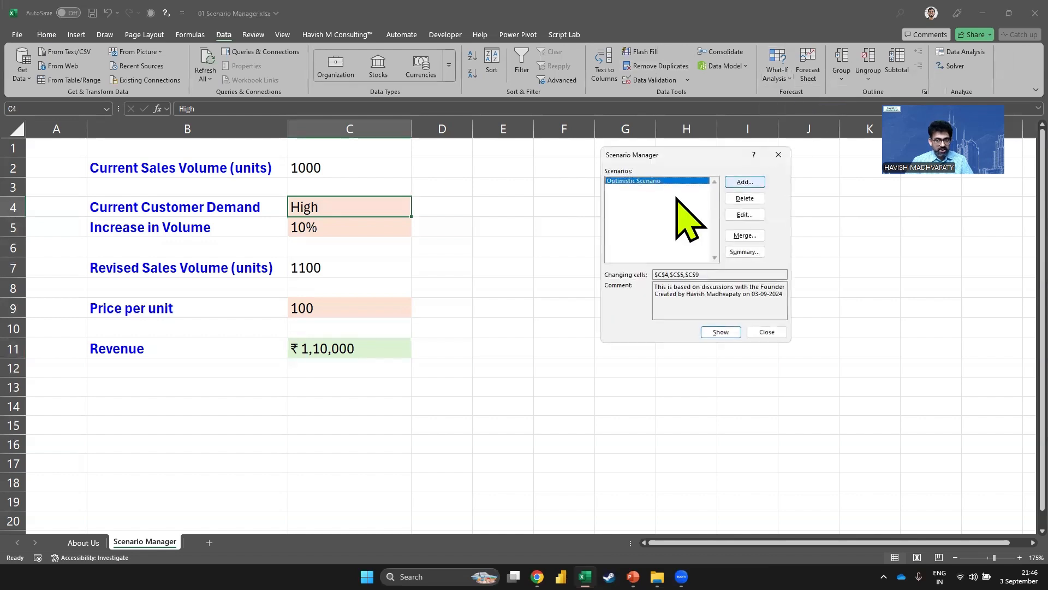
pyautogui.click(746, 182)
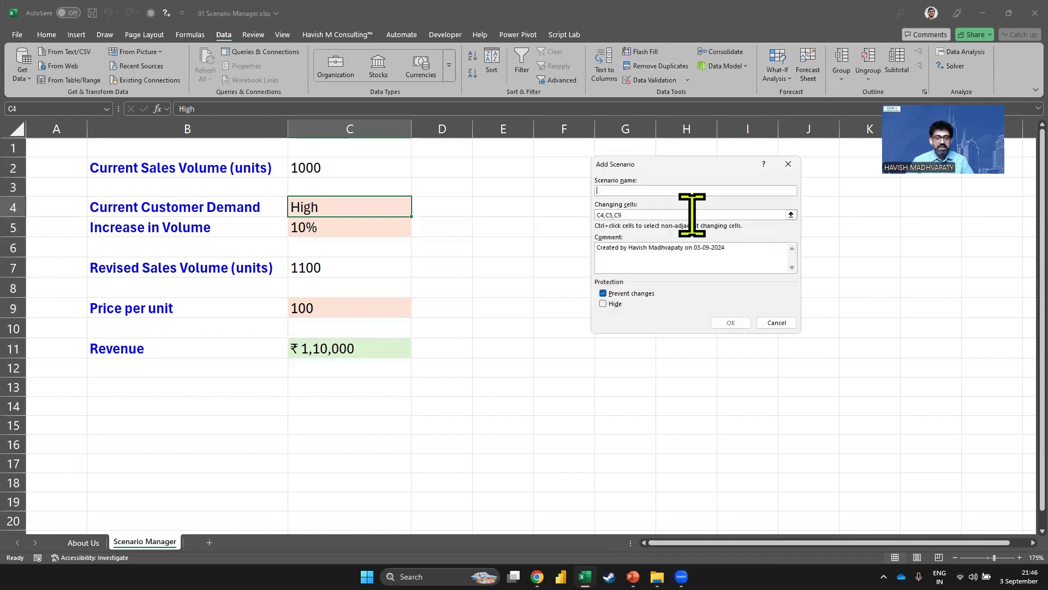
pyautogui.hotkey('alt', 'Tab')
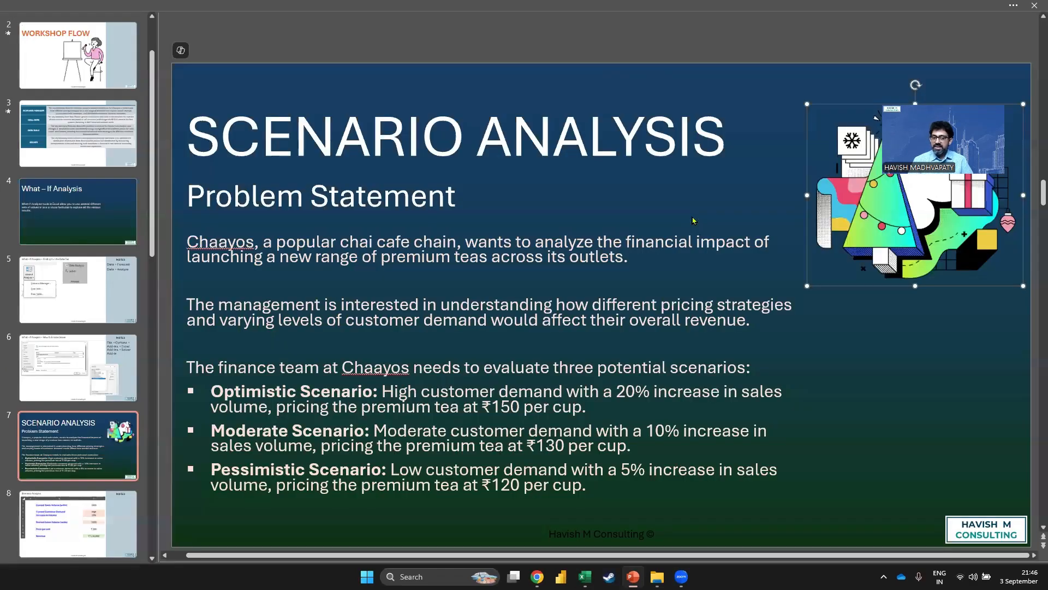
pyautogui.hotkey('alt', 'Tab')
pyautogui.write('Mod')
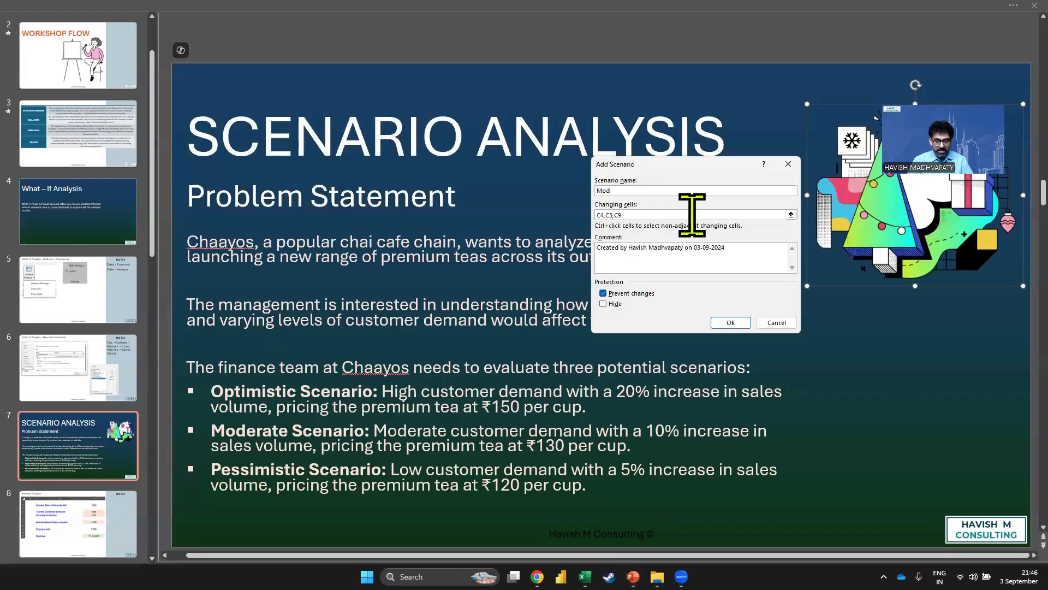
pyautogui.write('erate Scenar')
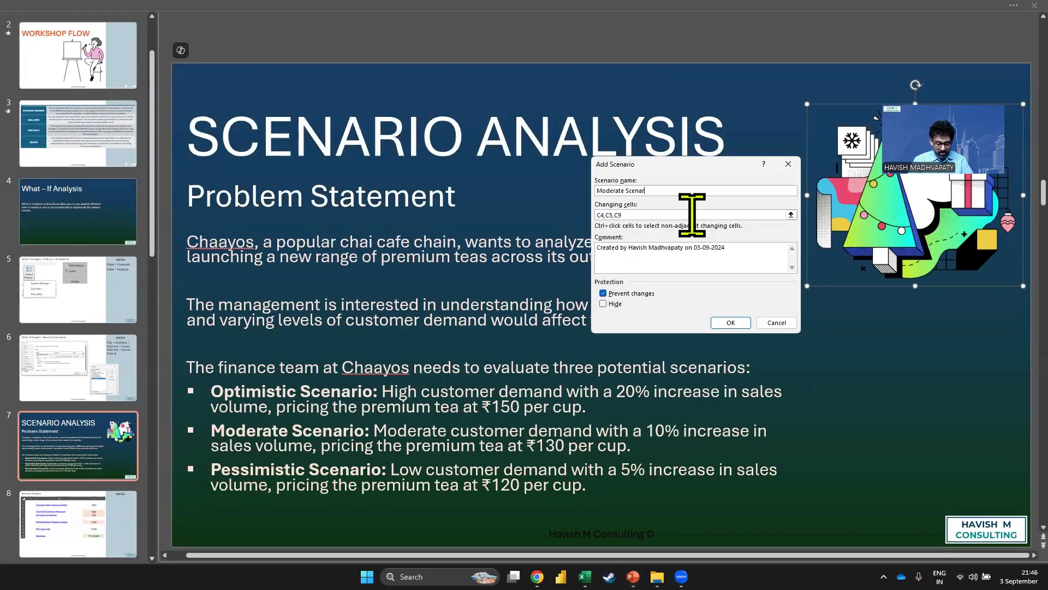
pyautogui.write('io')
pyautogui.press('Tab')
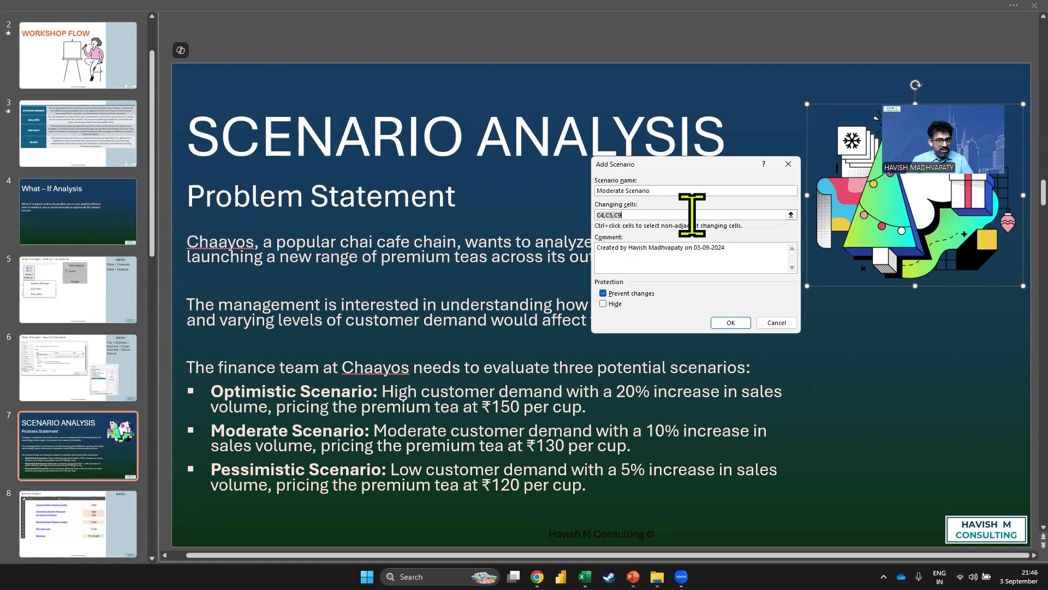
pyautogui.click(730, 323)
# Set the Moderate Scenario's customer demand value for C4 to "Medium"
pyautogui.hotkey('alt', 'Tab')
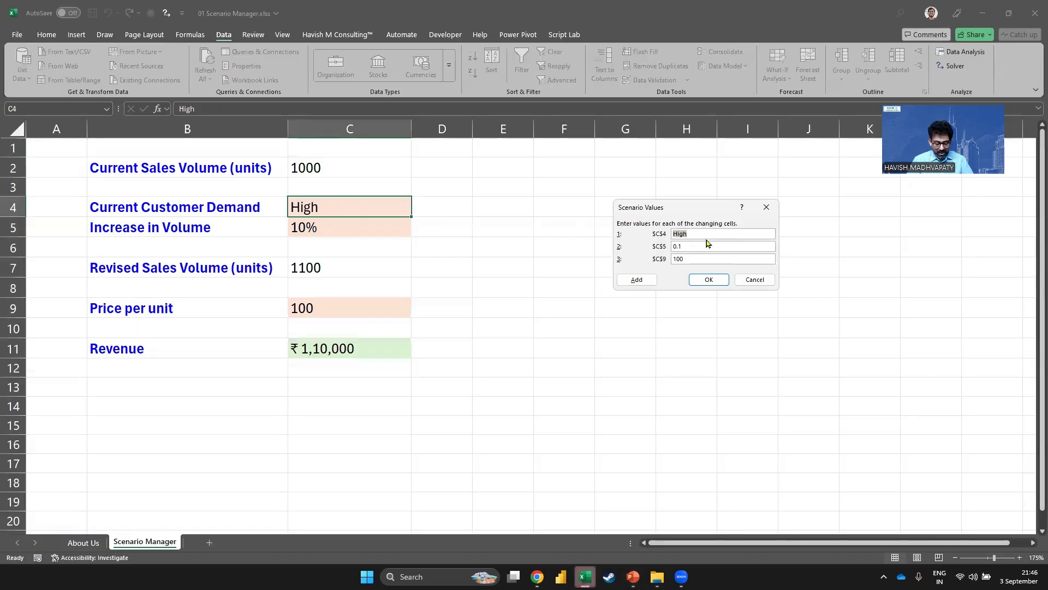
pyautogui.write('M')
pyautogui.write('edium')
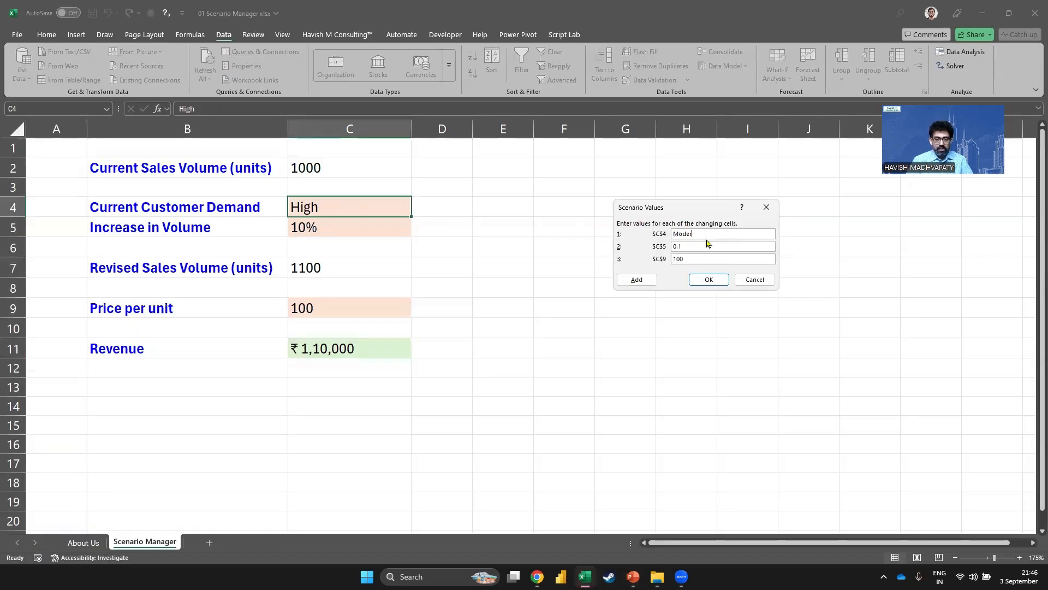
pyautogui.hotkey('ctrl', 'a')
pyautogui.write('Medium')
pyautogui.press('Tab')
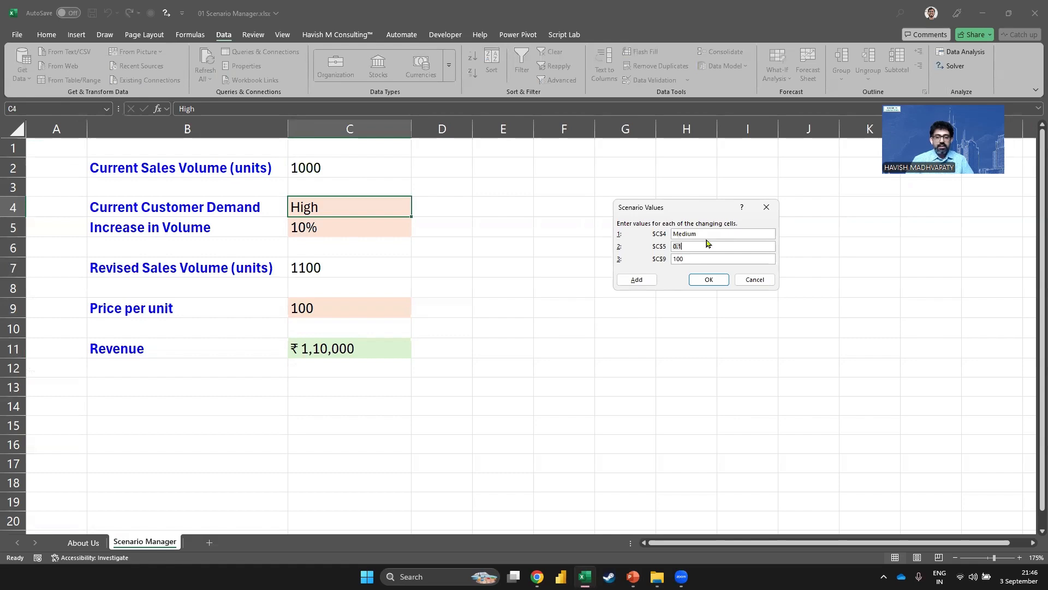
# Consult the slide, set the moderate values to 10% for C5 and 130 for C9, and save the scenario
pyautogui.hotkey('alt', 'Tab')
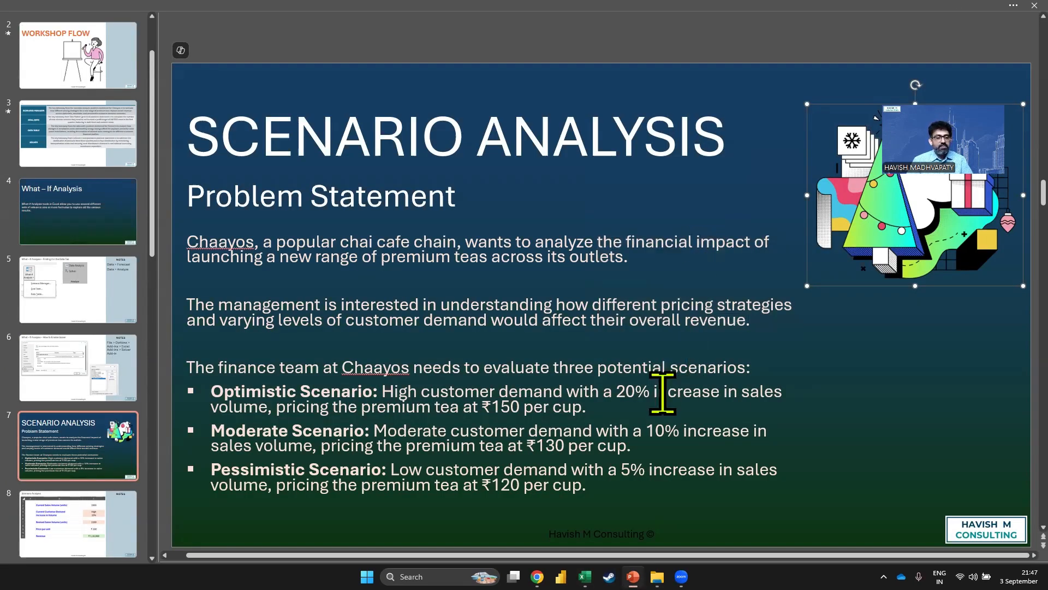
pyautogui.hotkey('alt', 'Tab')
pyautogui.hotkey('alt', 'Tab')
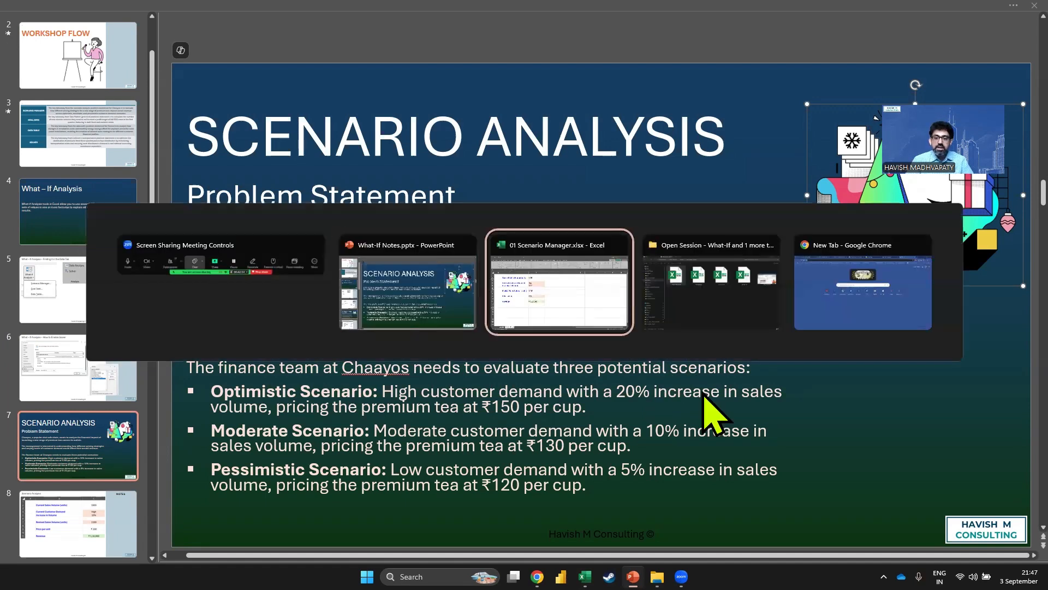
pyautogui.write('10%')
pyautogui.press('Tab')
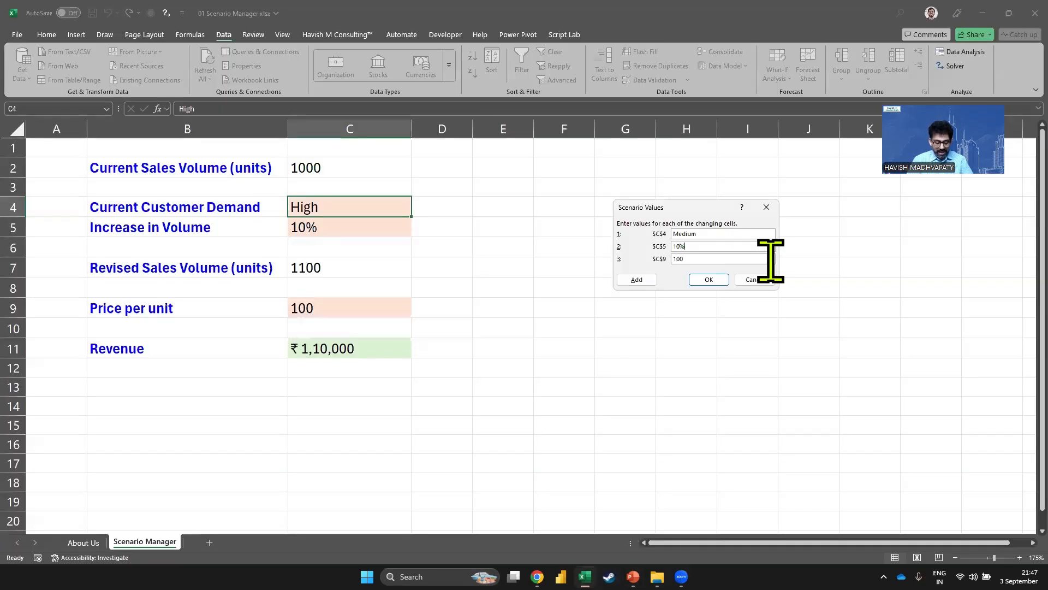
pyautogui.write('130')
pyautogui.press('Tab')
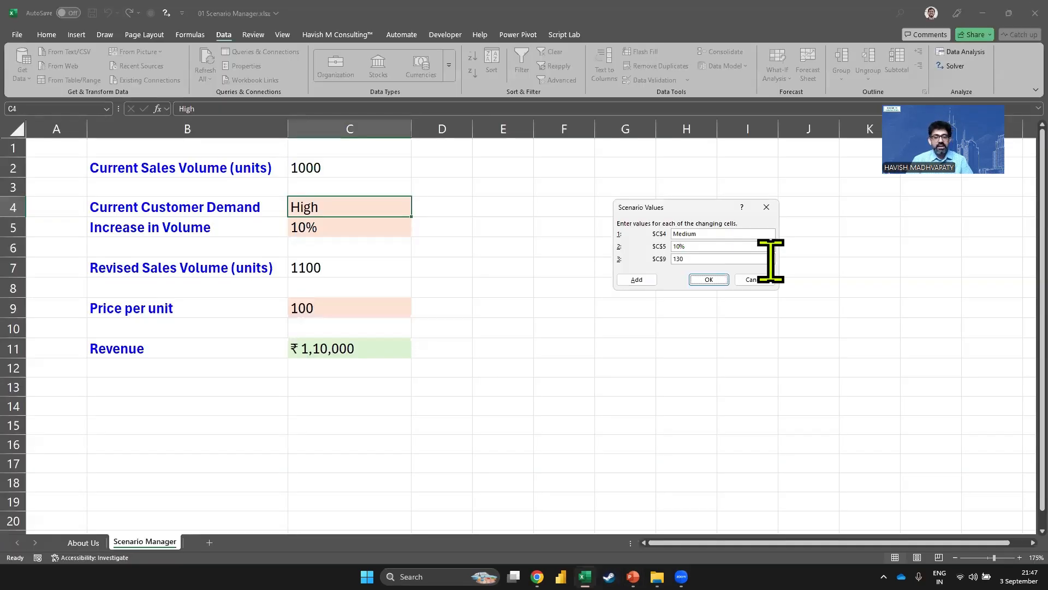
pyautogui.click(708, 279)
# Add a scenario named "Pessimistic Scenario", keeping C4, C5 and C9 as its changing cells
pyautogui.click(736, 182)
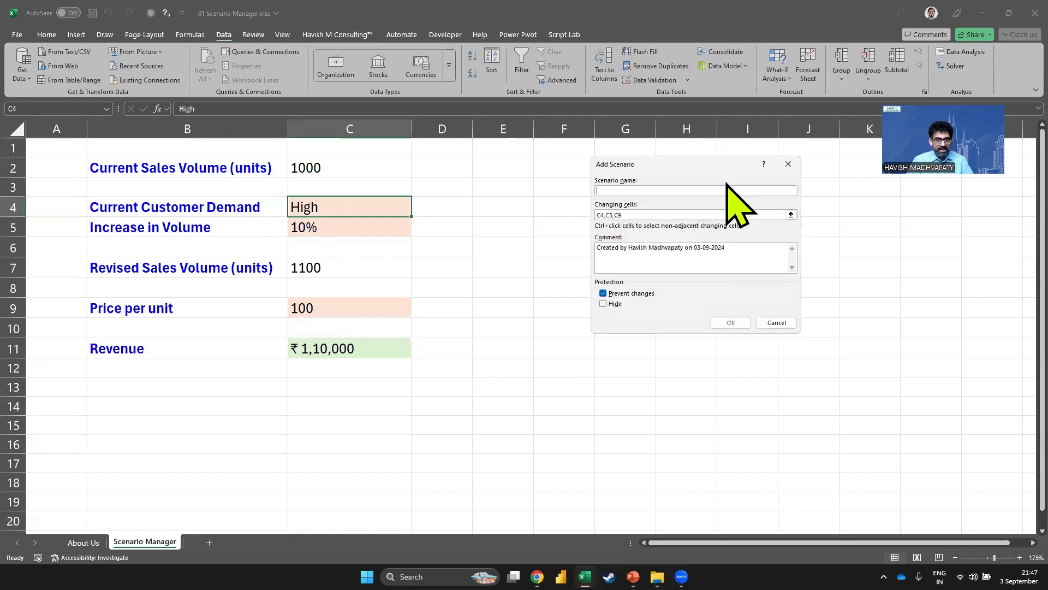
pyautogui.write('Pessi')
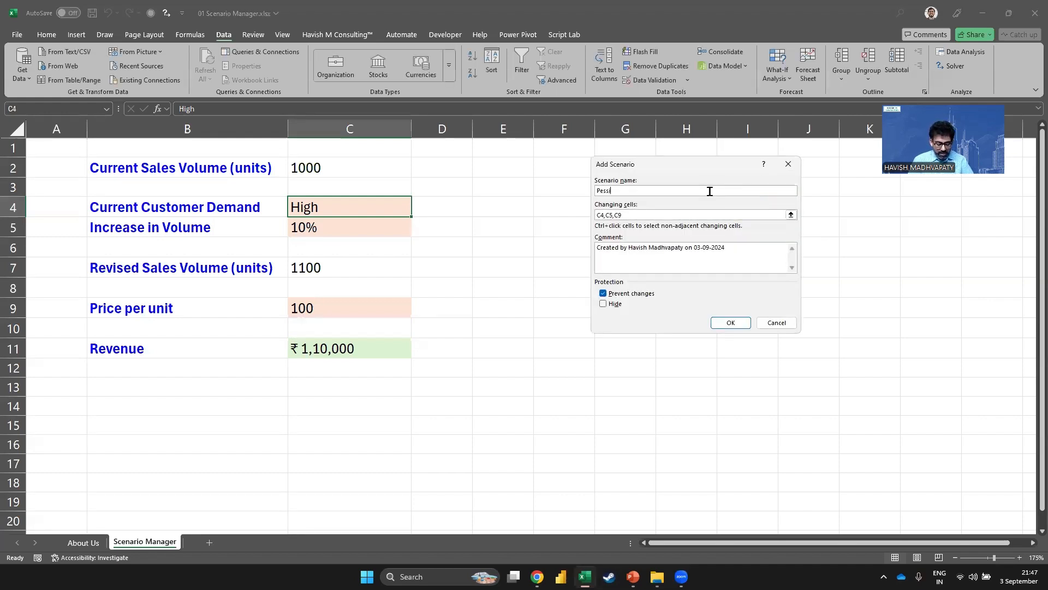
pyautogui.write('mistic Scenar')
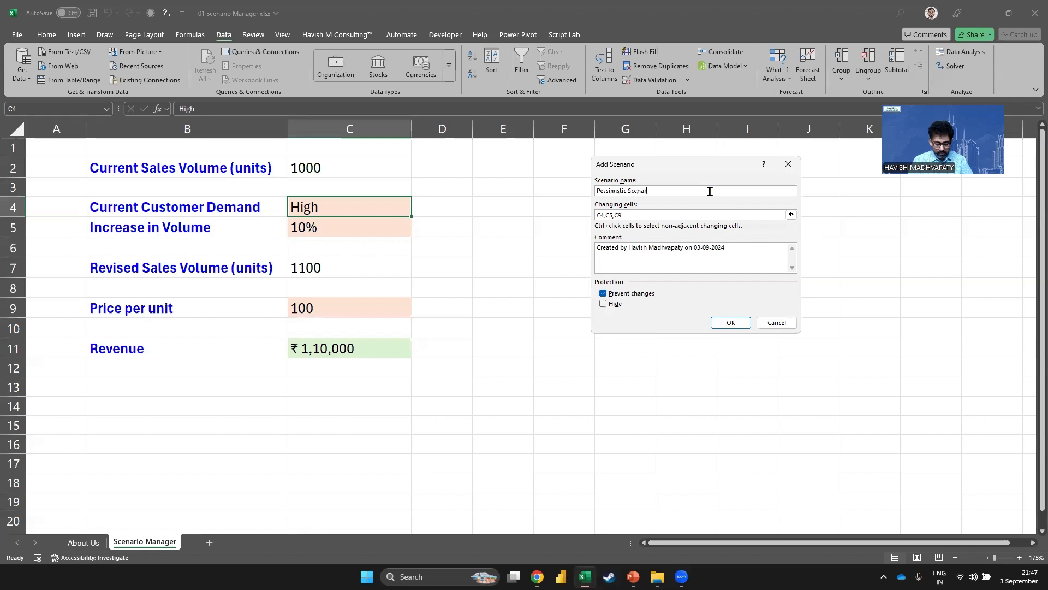
pyautogui.write('io')
pyautogui.click(742, 322)
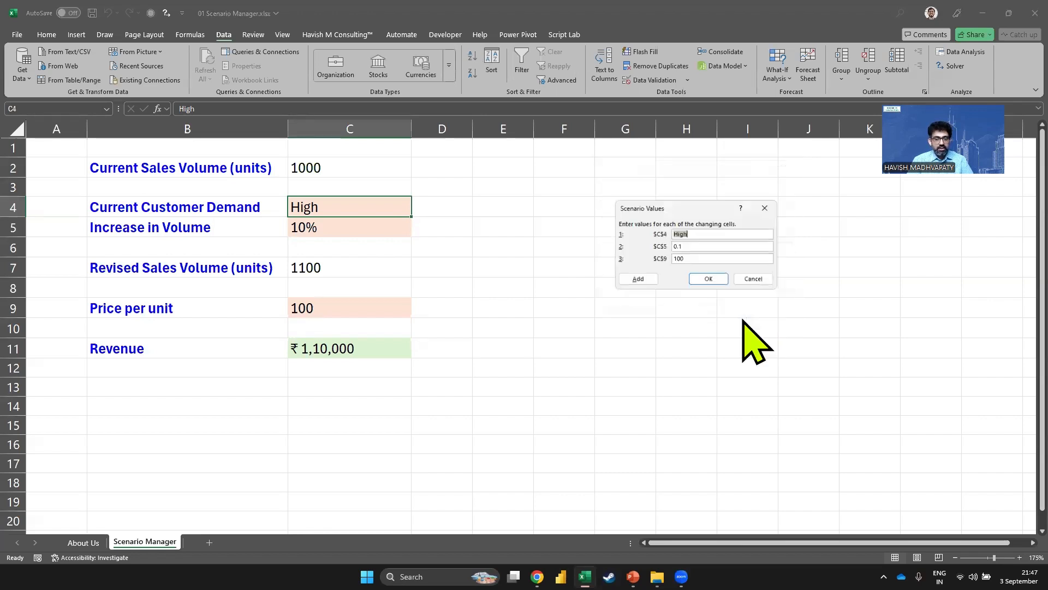
# Consult the slide, set the pessimistic values to "Low" for C4, 5% for C5 and 120 for C9, and save the scenario
pyautogui.write('Low')
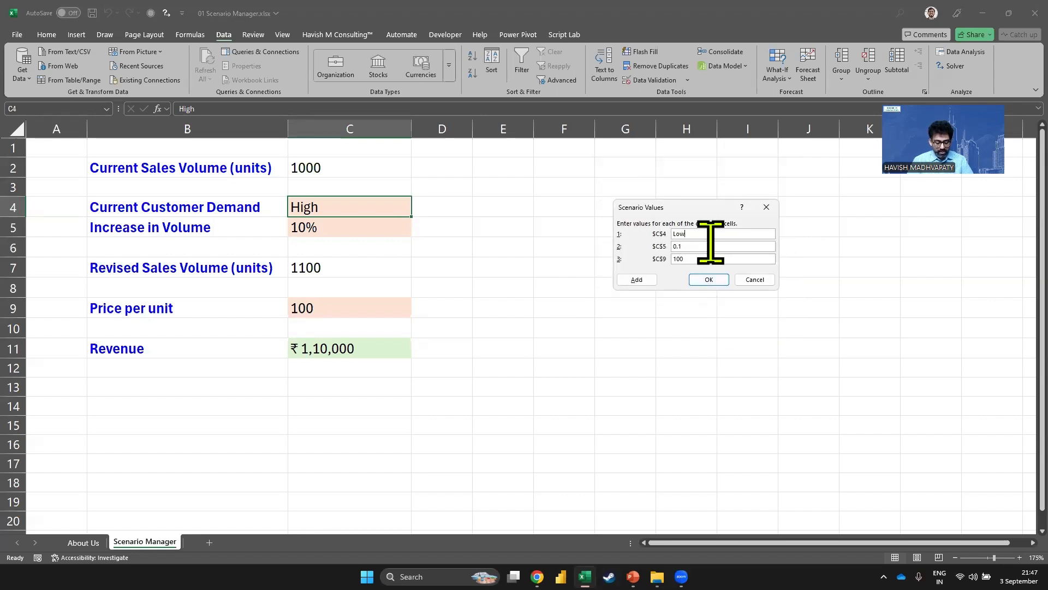
pyautogui.press('Tab')
pyautogui.write('5%')
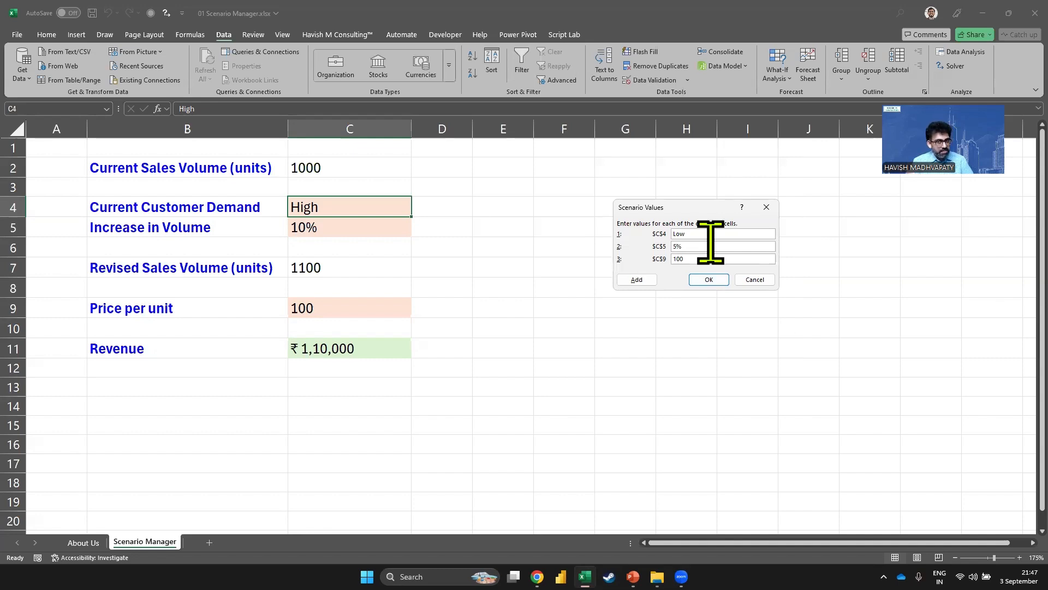
pyautogui.hotkey('alt', 'Tab')
pyautogui.press('Tab')
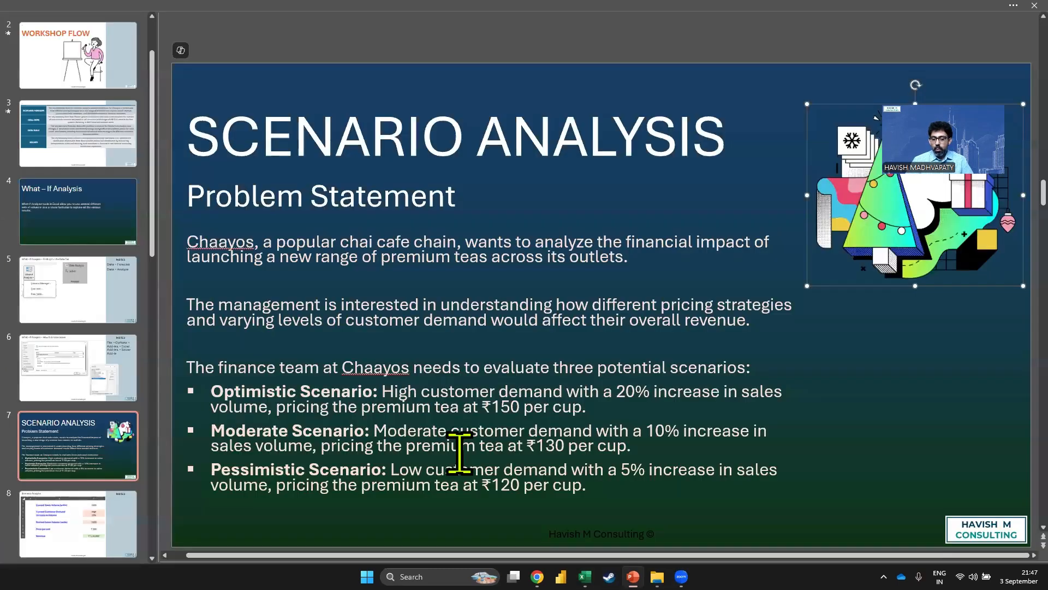
pyautogui.hotkey('alt', 'Tab')
pyautogui.write('12')
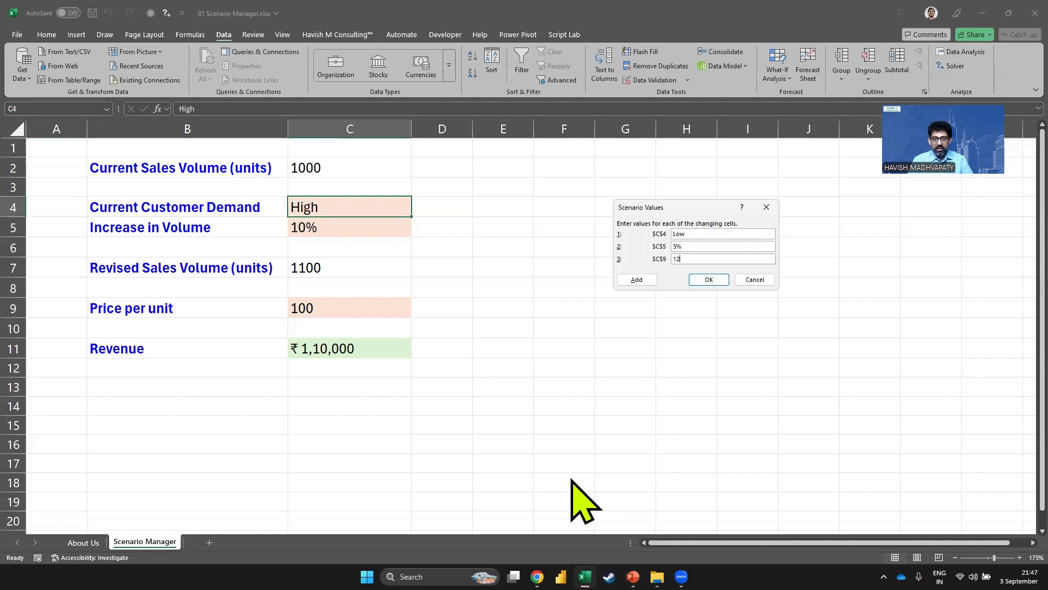
pyautogui.click(705, 281)
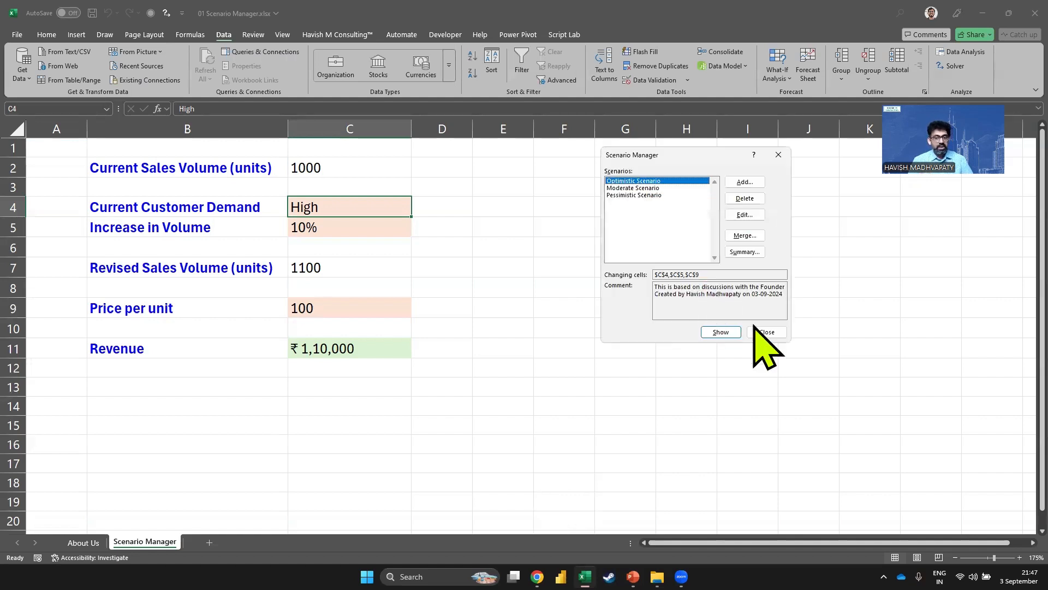
pyautogui.click(759, 328)
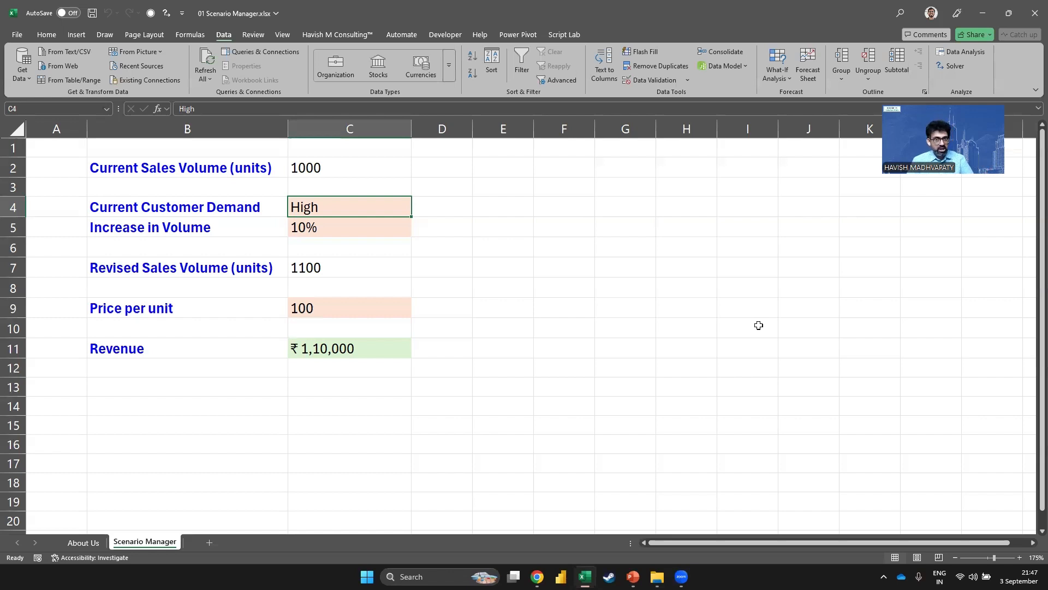
# Reopen the Scenario Manager and show the Pessimistic Scenario in the worksheet
pyautogui.click(778, 79)
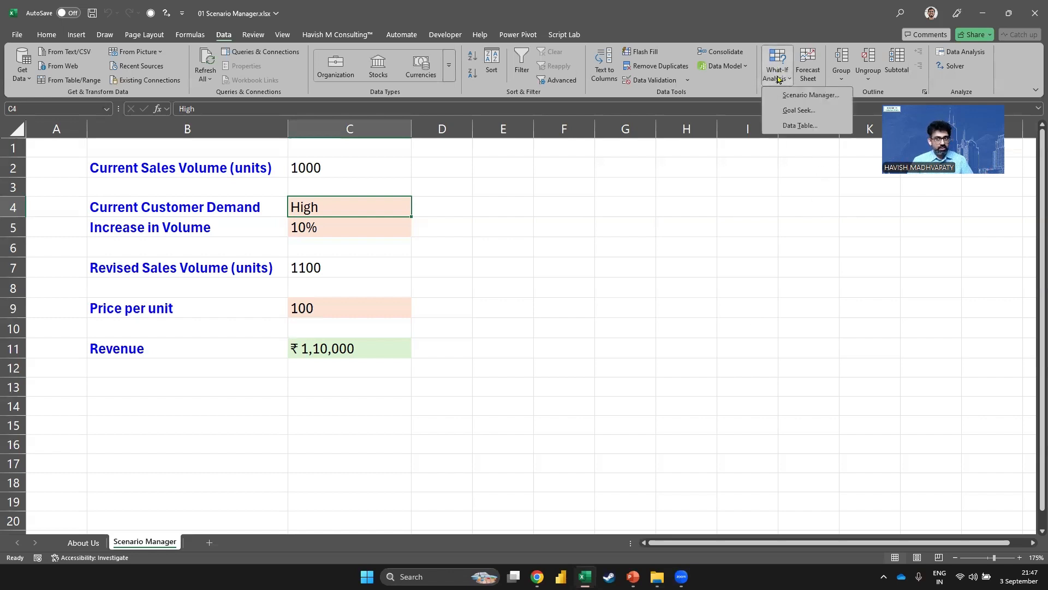
pyautogui.click(808, 95)
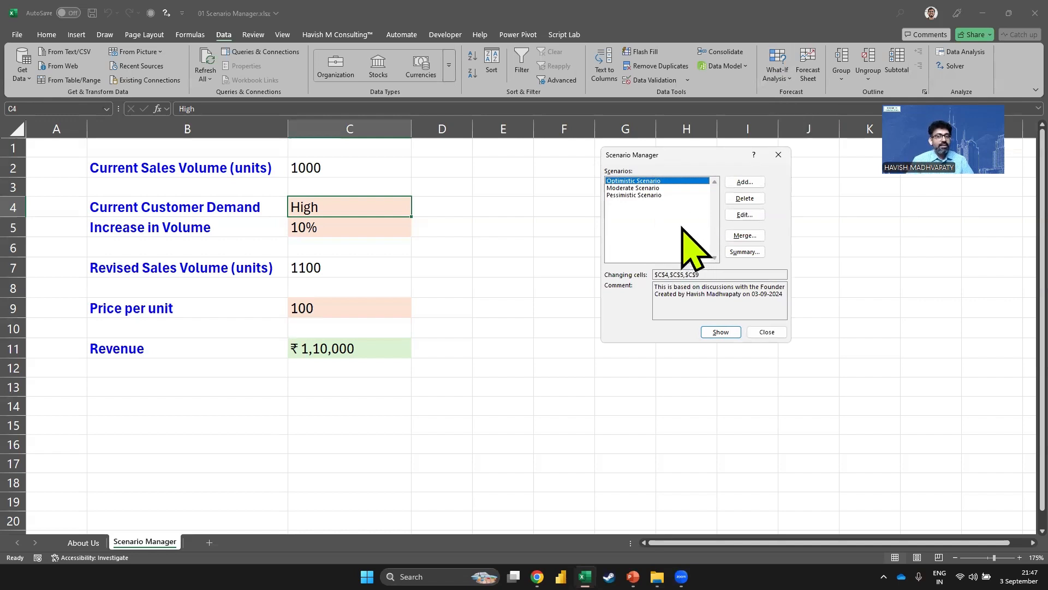
pyautogui.click(657, 195)
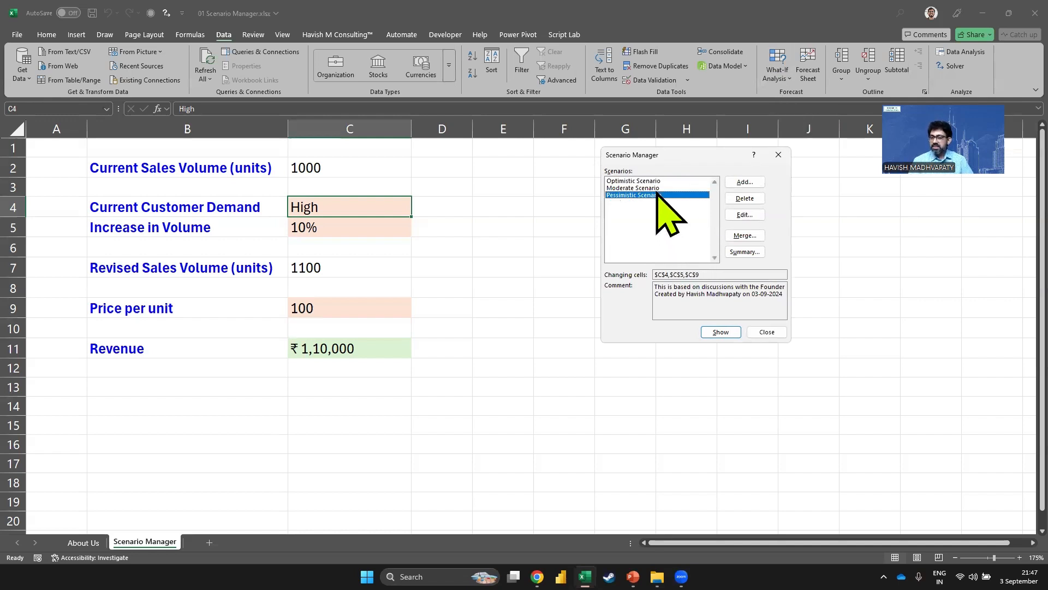
pyautogui.click(720, 332)
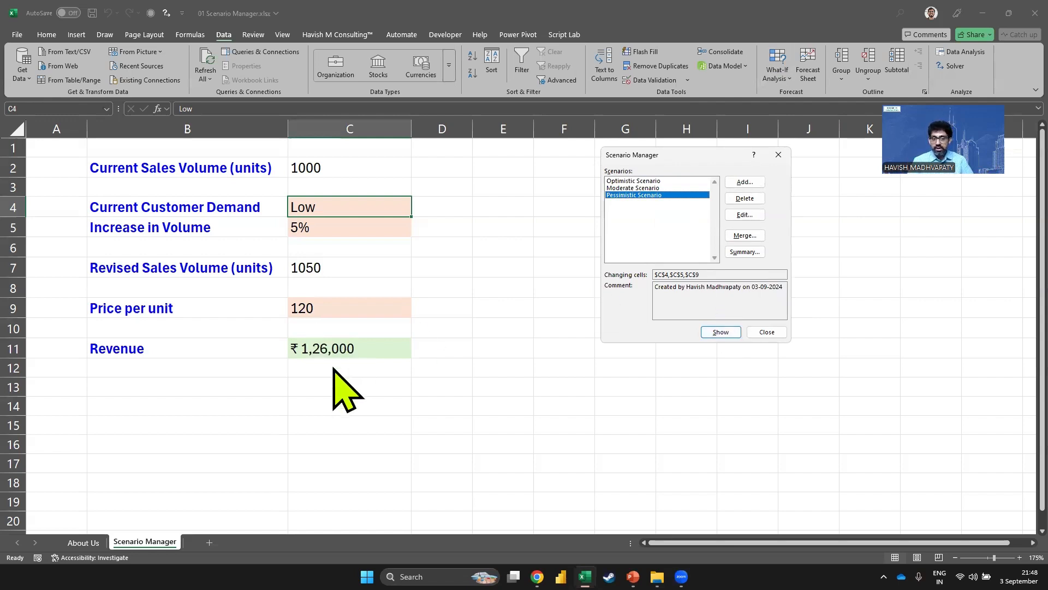
# Show the Moderate Scenario in the worksheet, followed by the Optimistic Scenario
pyautogui.click(634, 187)
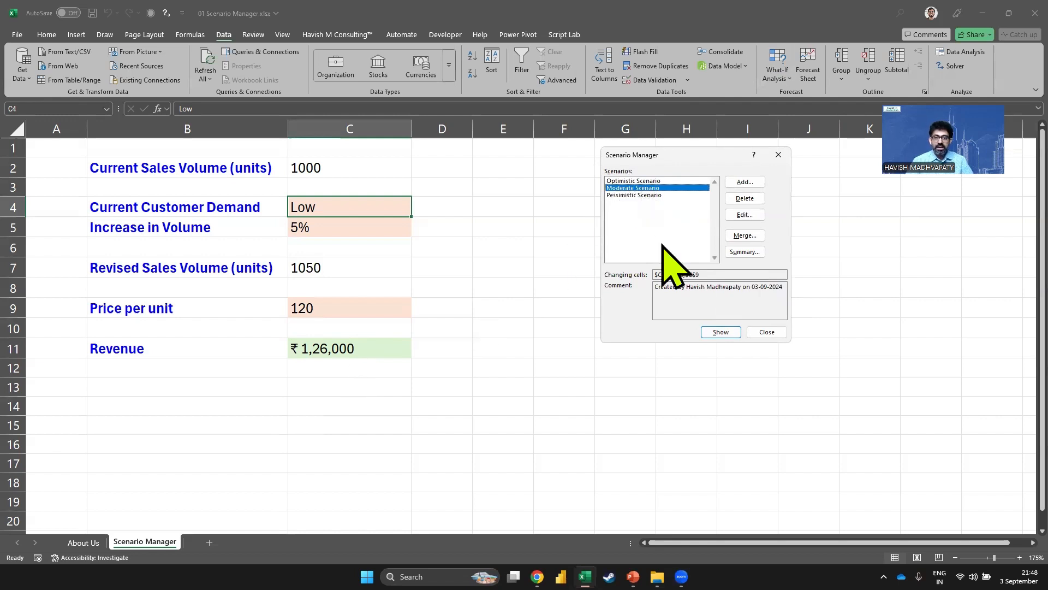
pyautogui.click(720, 333)
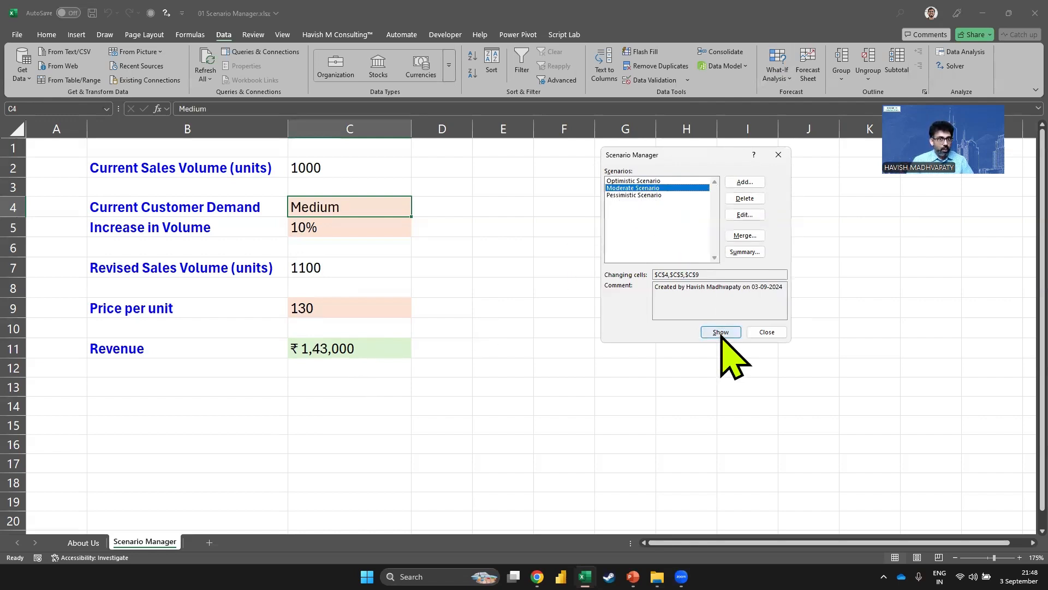
pyautogui.click(677, 180)
pyautogui.click(718, 332)
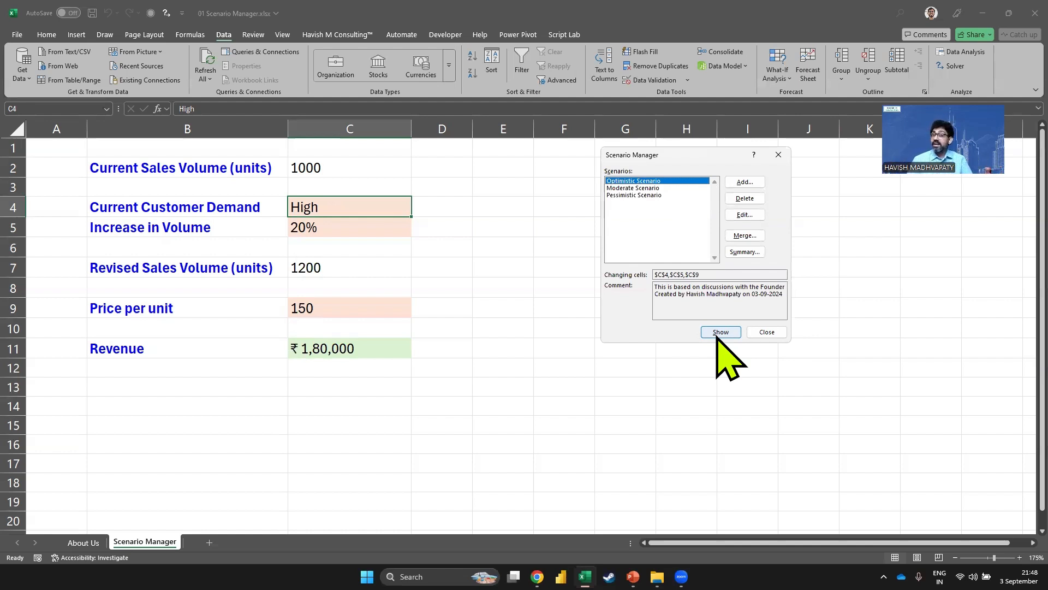
# Generate a scenario summary report with the revenue cell C11 as the result cell
pyautogui.click(760, 235)
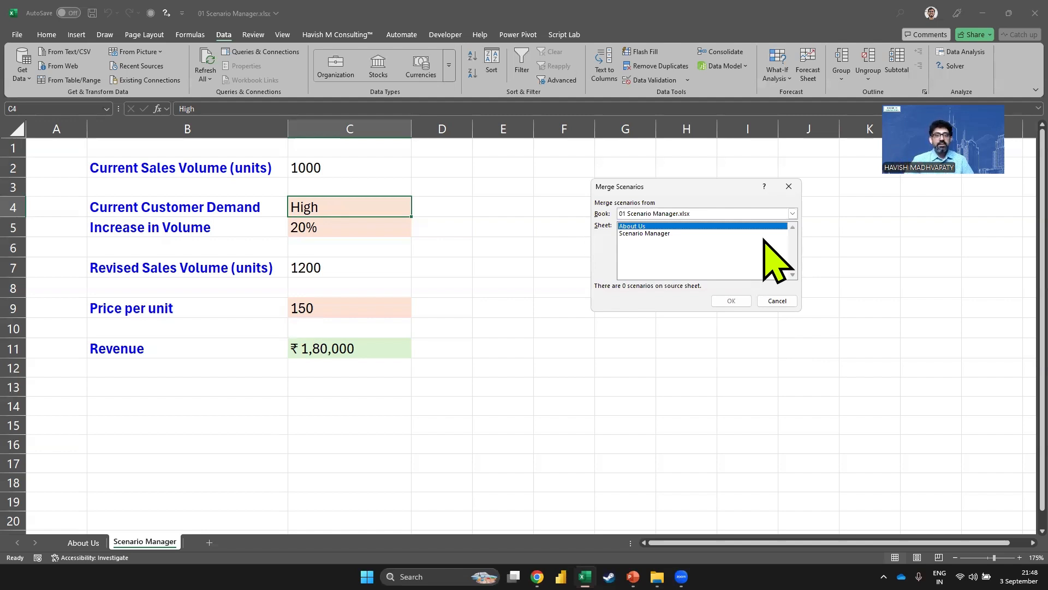
pyautogui.press('Escape')
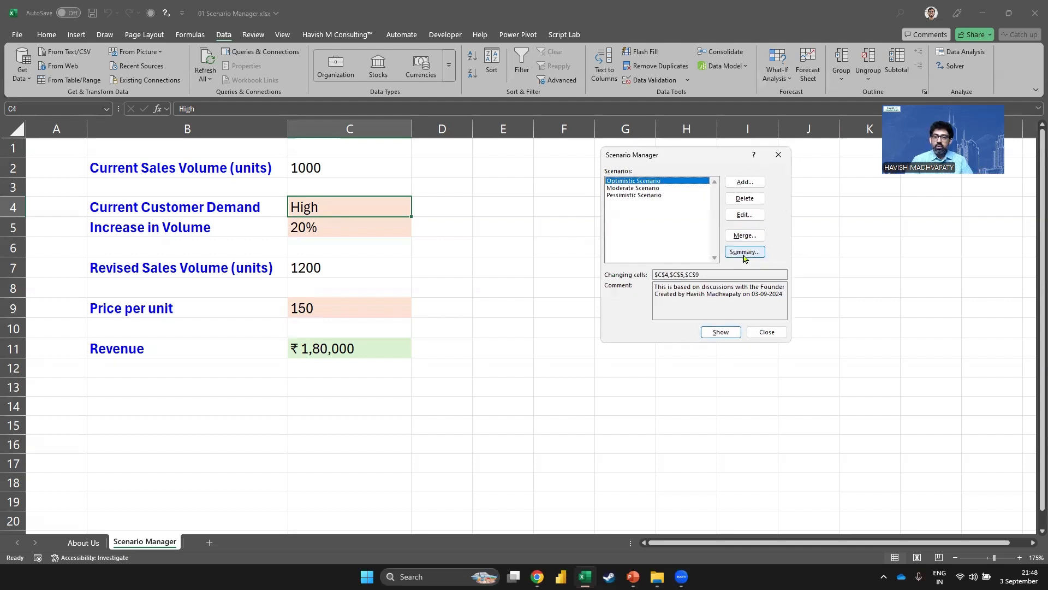
pyautogui.click(744, 253)
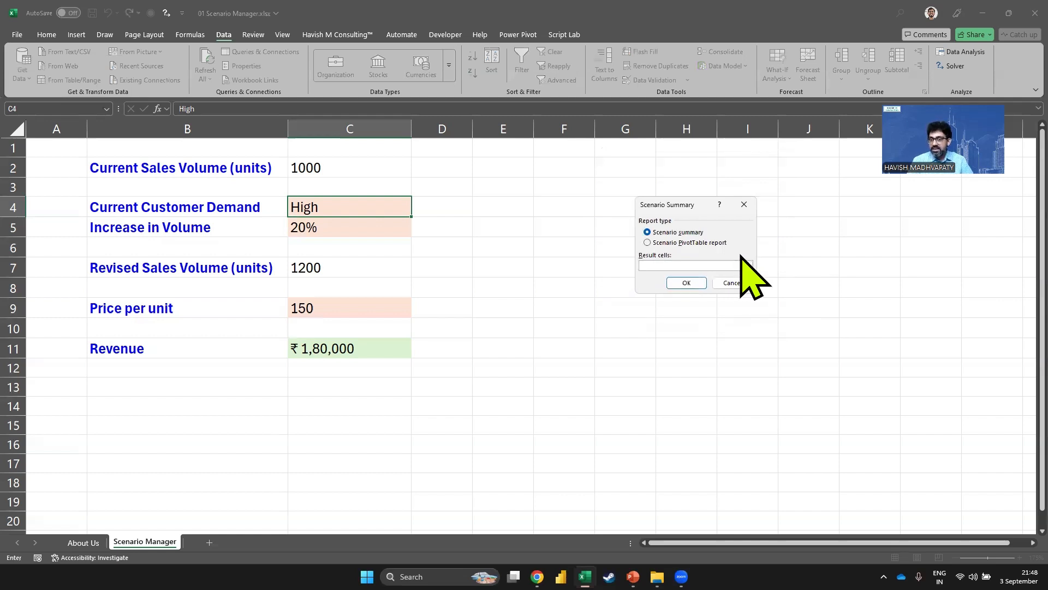
pyautogui.click(352, 349)
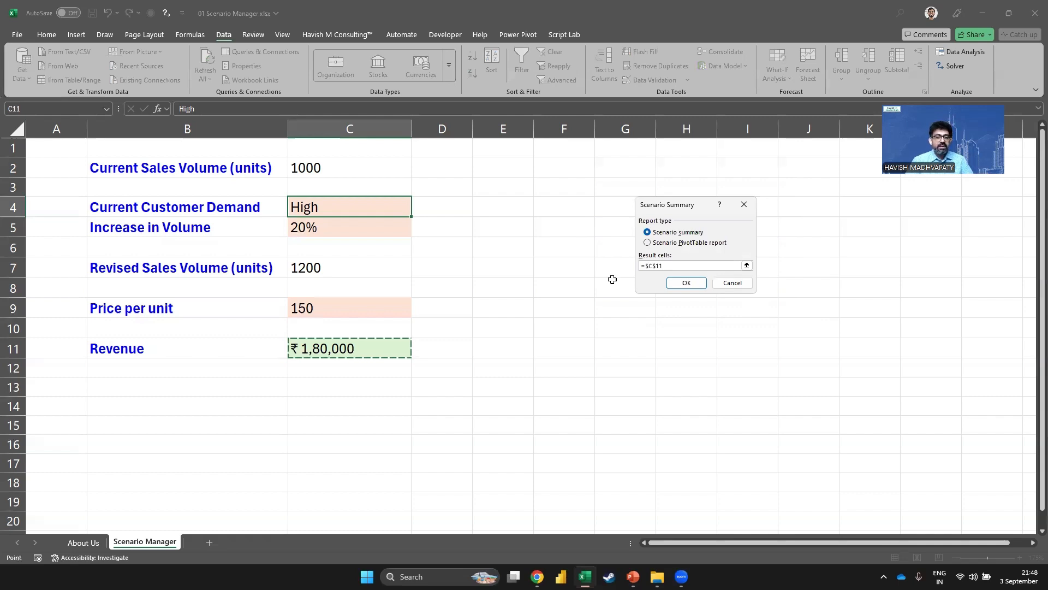
pyautogui.click(686, 283)
# Examine the changing cells and the three scenarios' revenue results in the summary report
pyautogui.scroll(3, 102, 238)
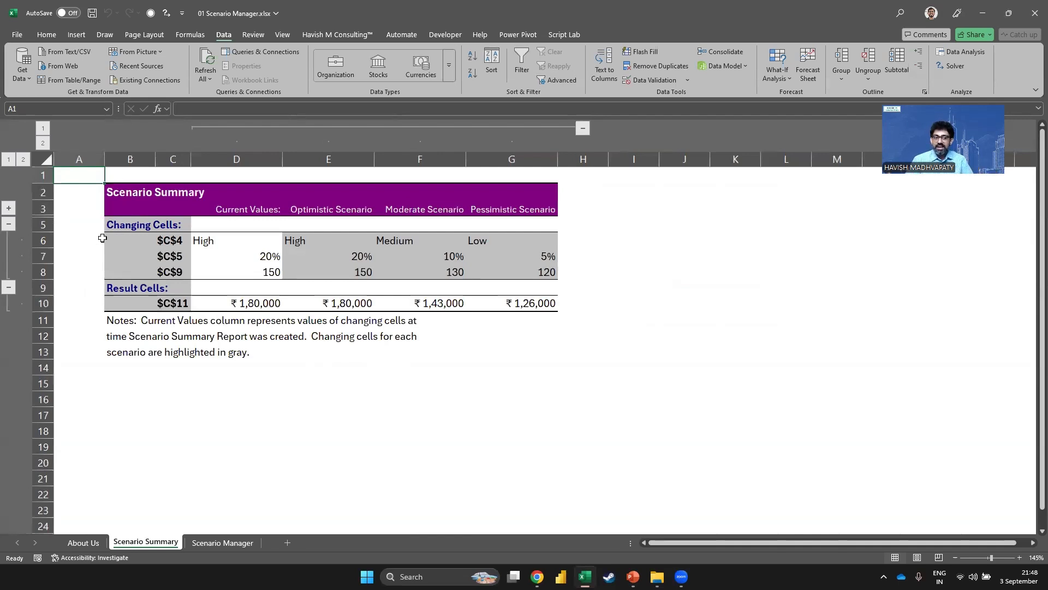
pyautogui.moveTo(142, 235); pyautogui.dragTo(167, 268)
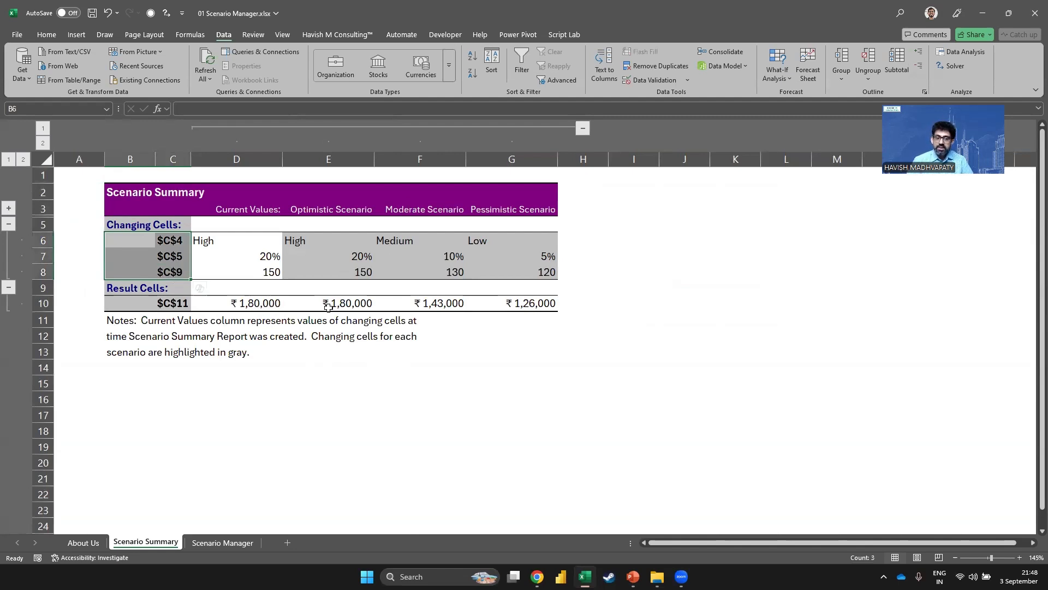
pyautogui.moveTo(289, 303); pyautogui.dragTo(554, 304)
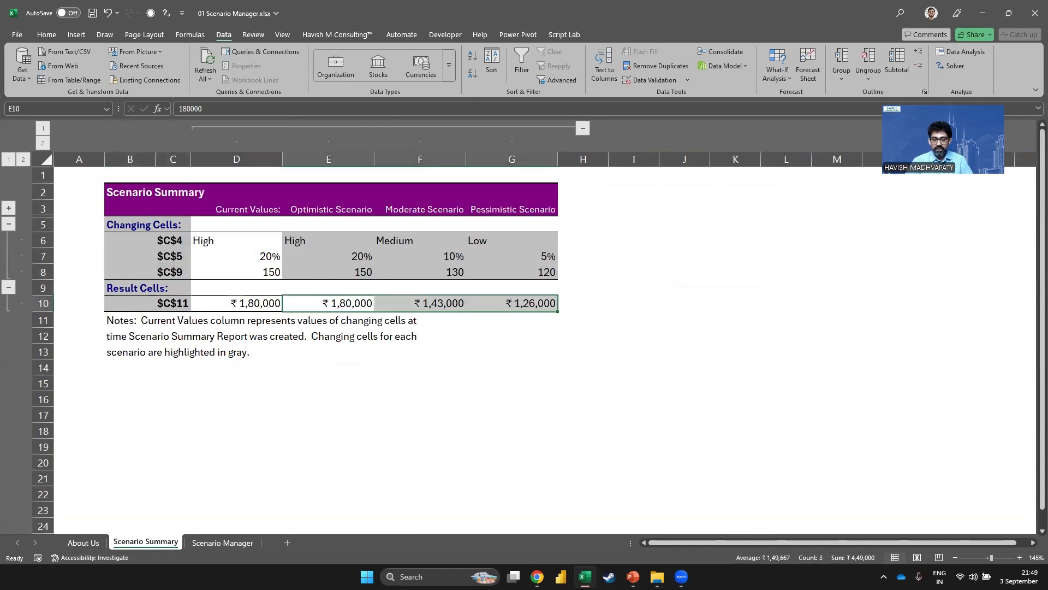
# Return to the Scenario Manager sheet, reopen the Scenario Manager and show the Moderate Scenario
pyautogui.hotkey('ctrl', 'pagedown')
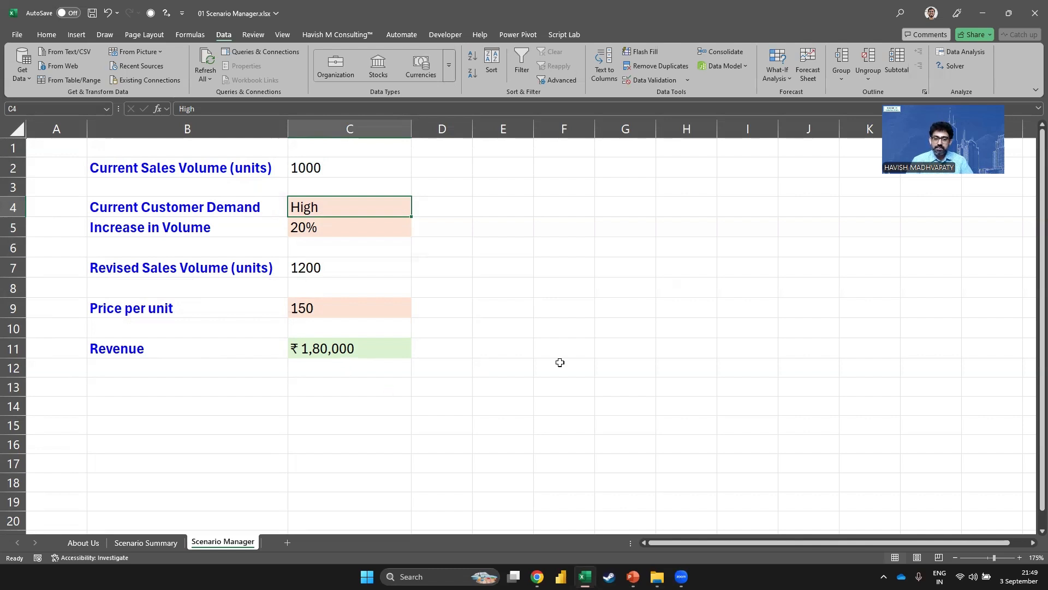
pyautogui.click(525, 363)
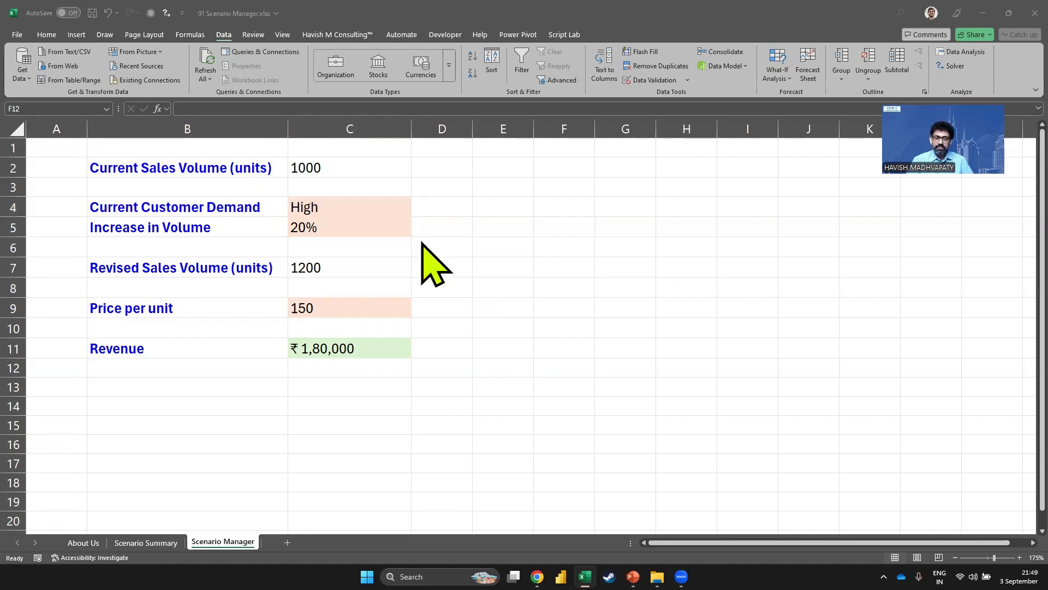
pyautogui.click(377, 213)
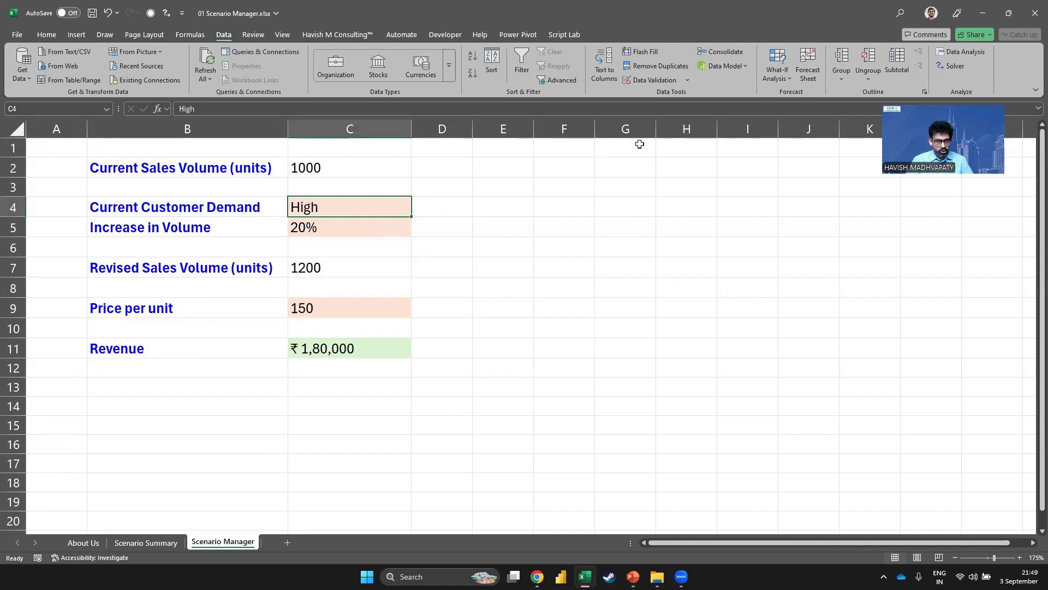
pyautogui.click(784, 82)
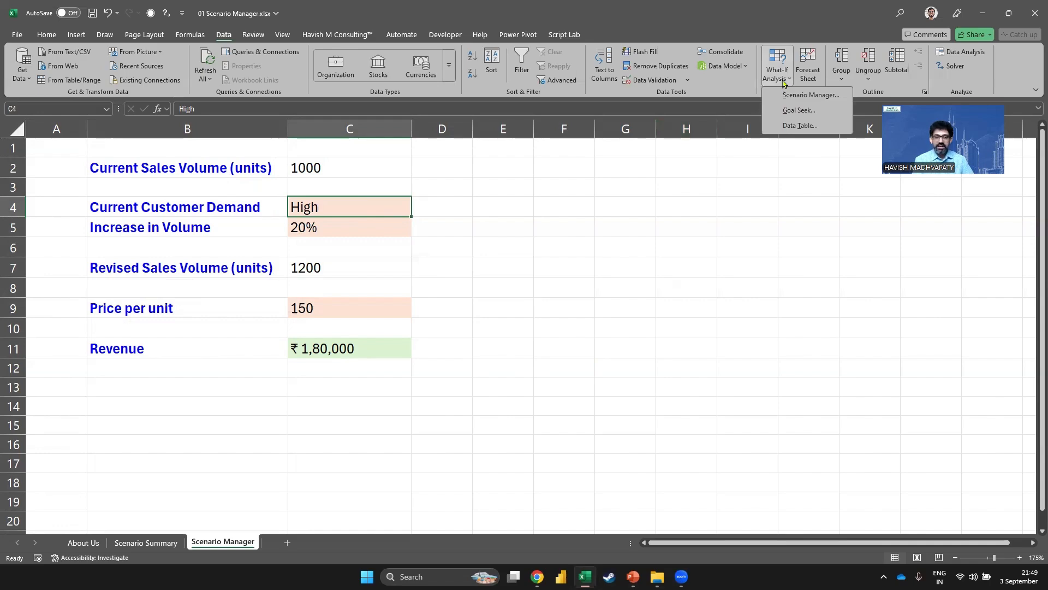
pyautogui.press('ctrl')
pyautogui.press('ctrl')
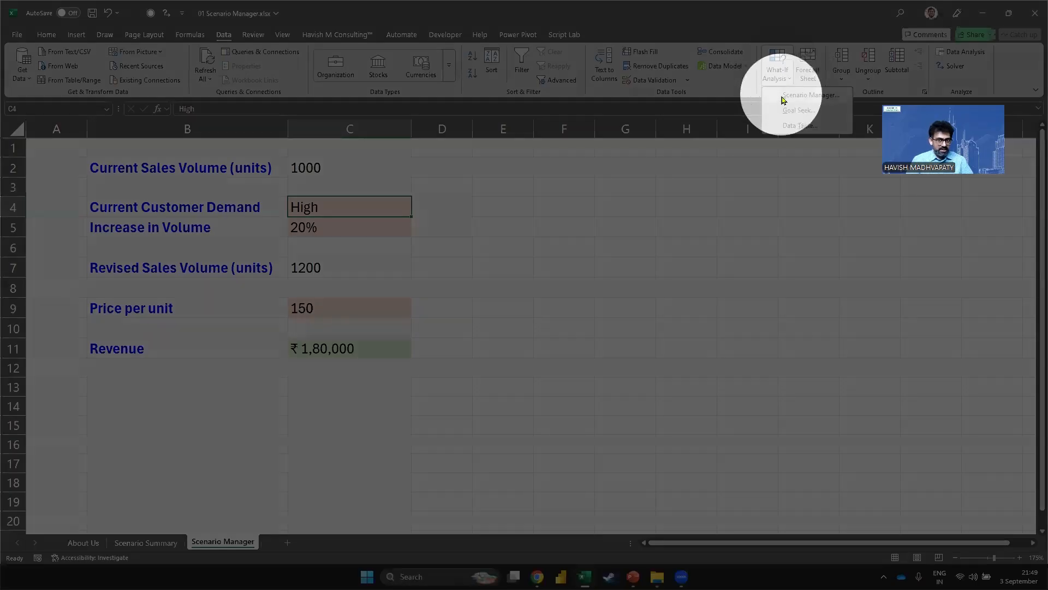
pyautogui.click(782, 96)
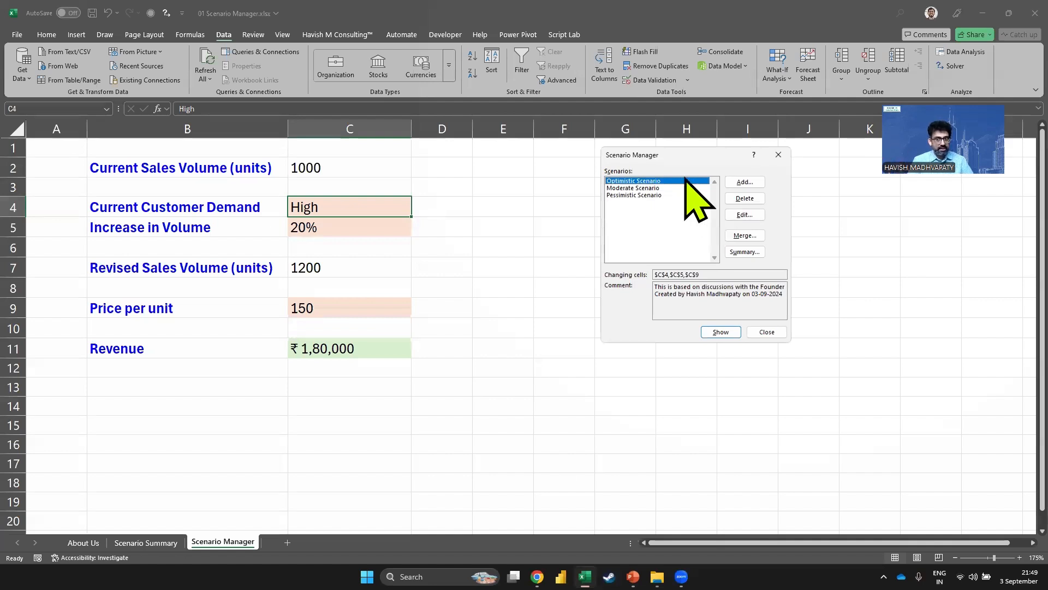
pyautogui.moveTo(696, 159); pyautogui.dragTo(687, 119)
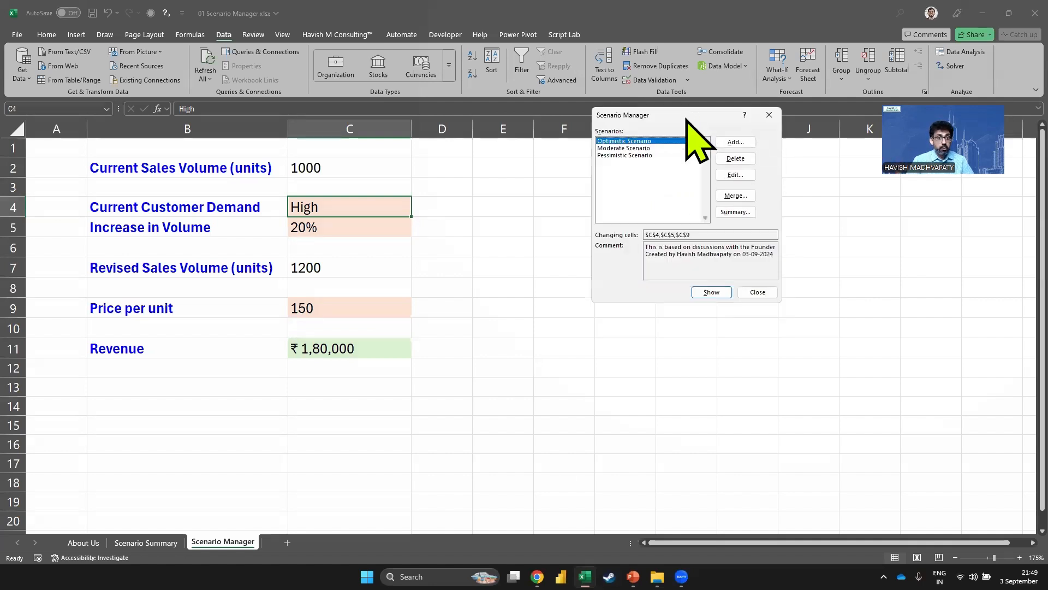
pyautogui.click(637, 147)
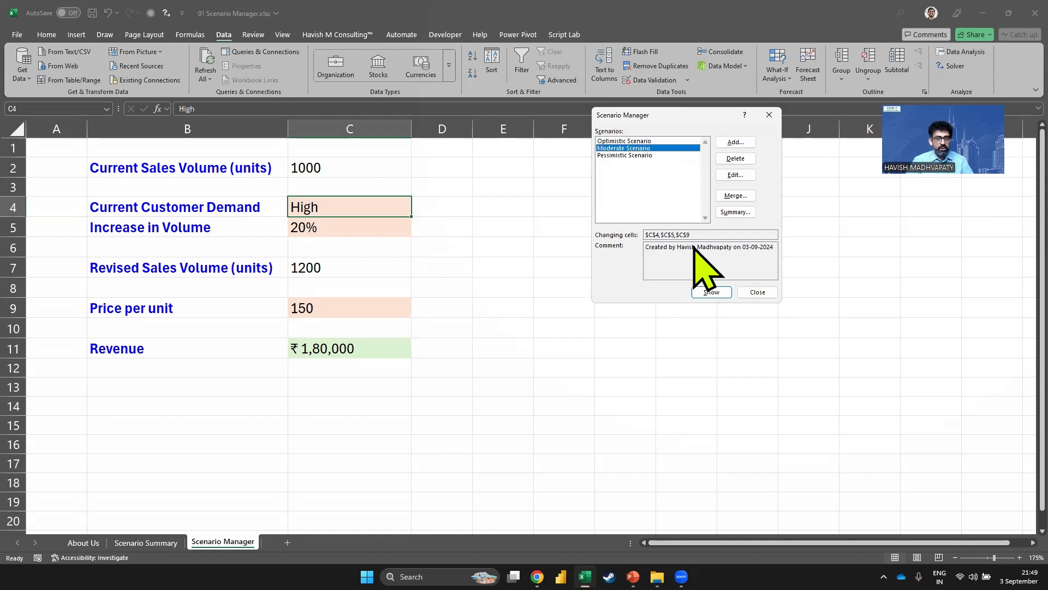
pyautogui.click(713, 292)
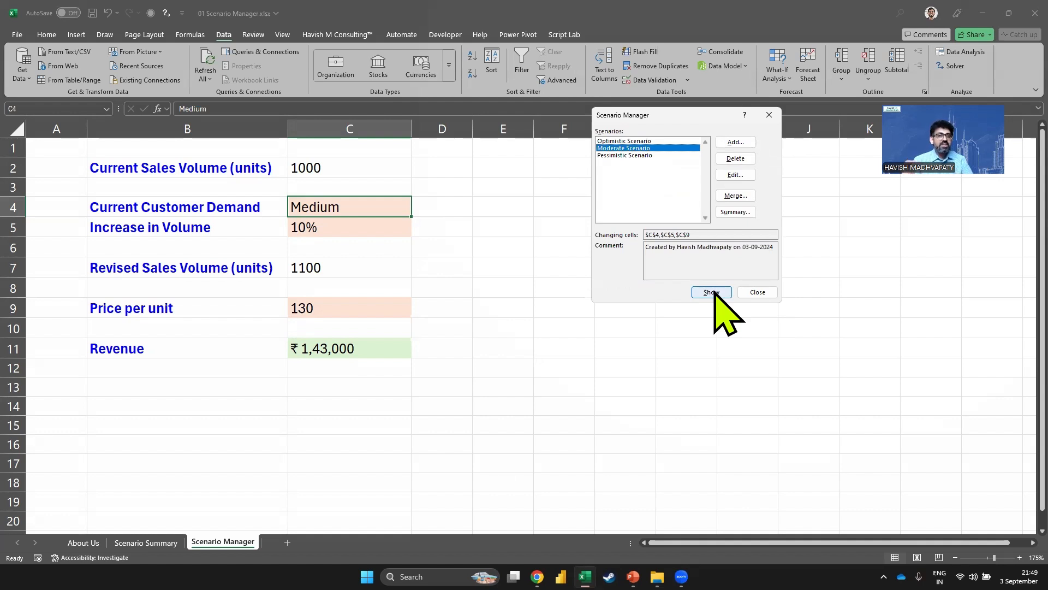
# Edit the Moderate Scenario so that its Increase in Volume value in C5 is 11%
pyautogui.click(737, 175)
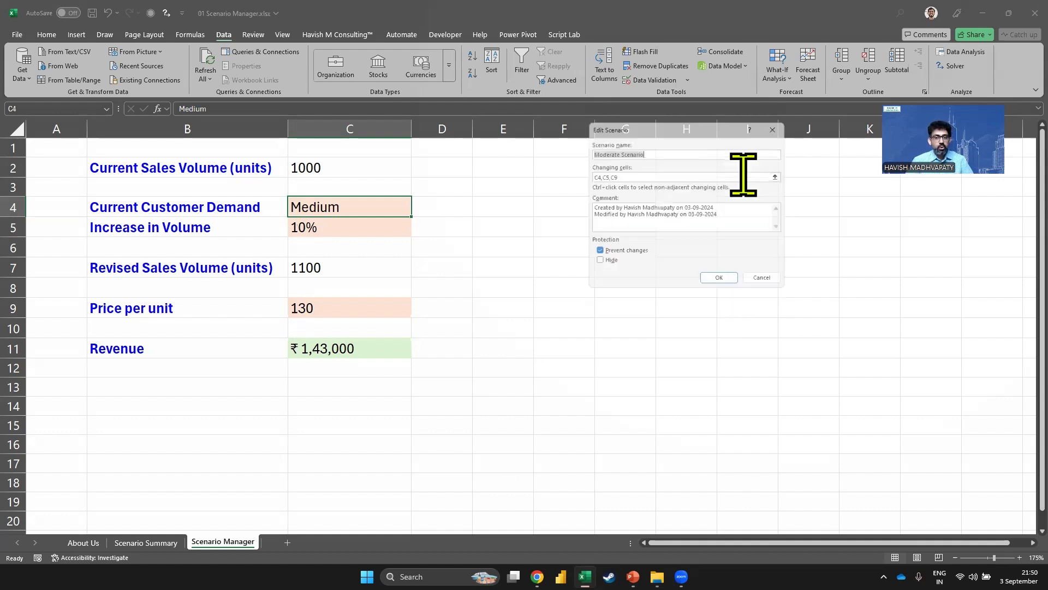
pyautogui.click(724, 284)
pyautogui.press('Tab')
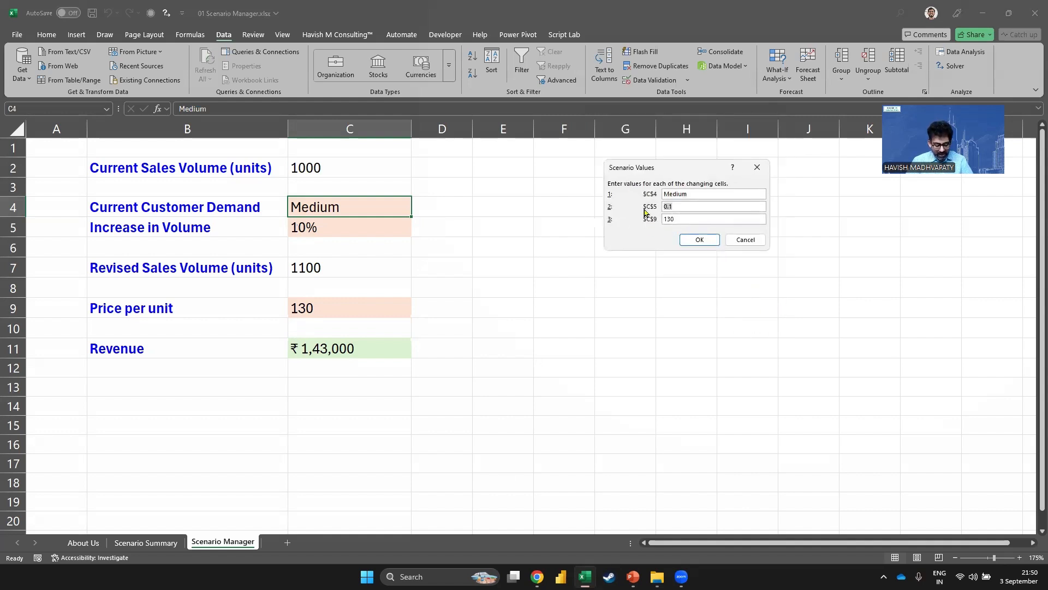
pyautogui.write('15%')
pyautogui.click(698, 240)
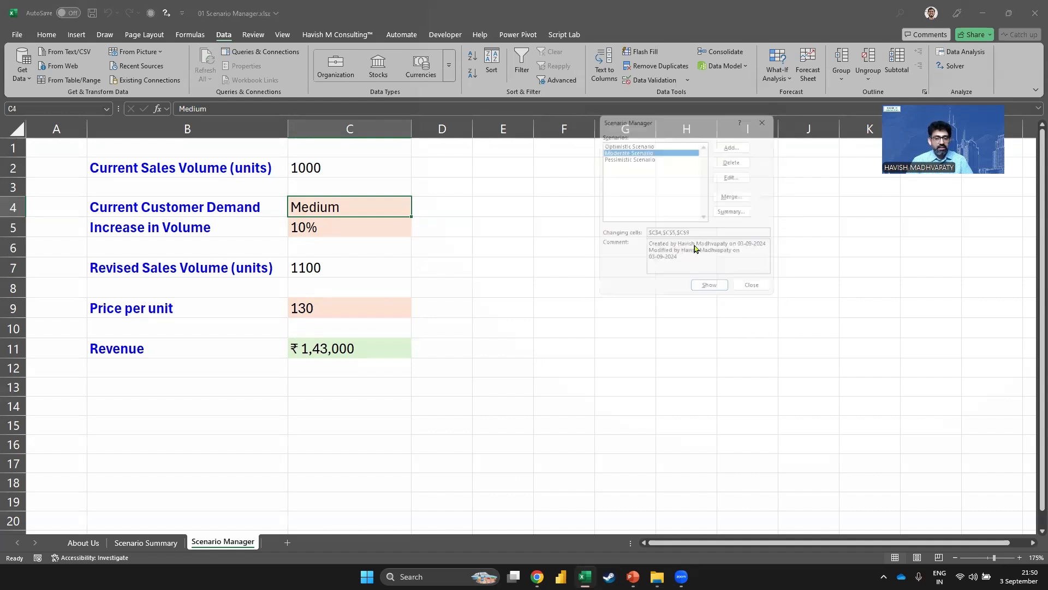
# Show the Pessimistic Scenario in the worksheet, followed by the edited Moderate Scenario
pyautogui.doubleClick(641, 170)
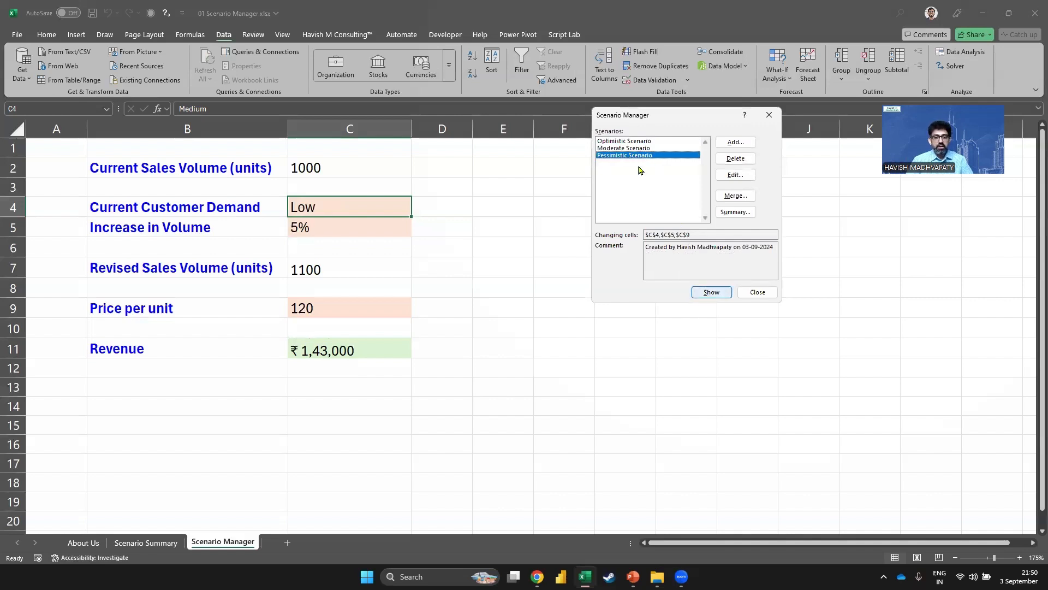
pyautogui.click(636, 148)
pyautogui.click(710, 292)
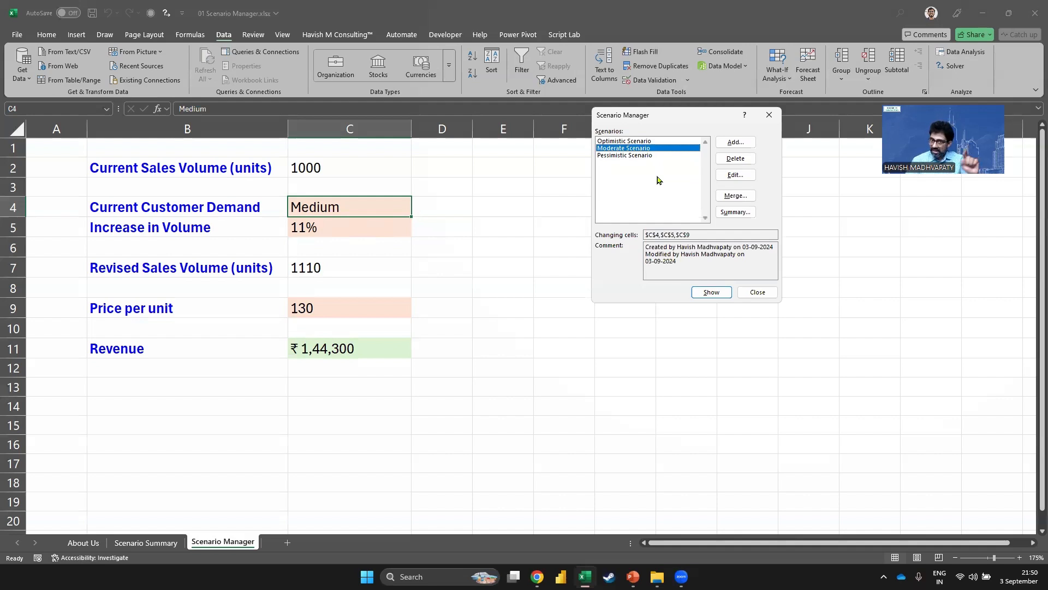
# Delete the outdated Scenario Summary sheet from the workbook
pyautogui.click(735, 216)
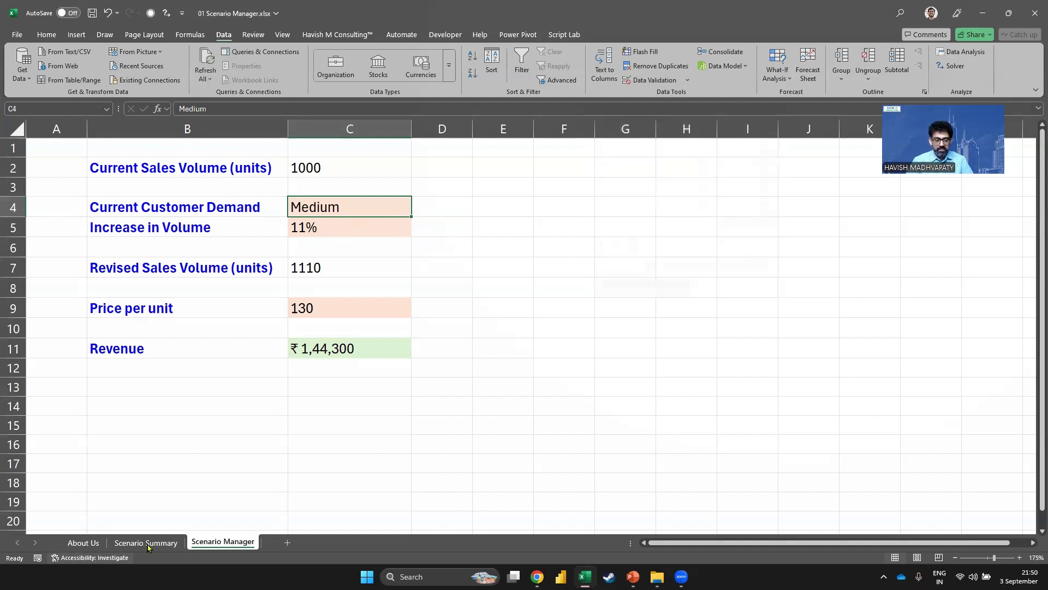
pyautogui.click(146, 542)
pyautogui.rightClick(145, 542)
pyautogui.click(178, 407)
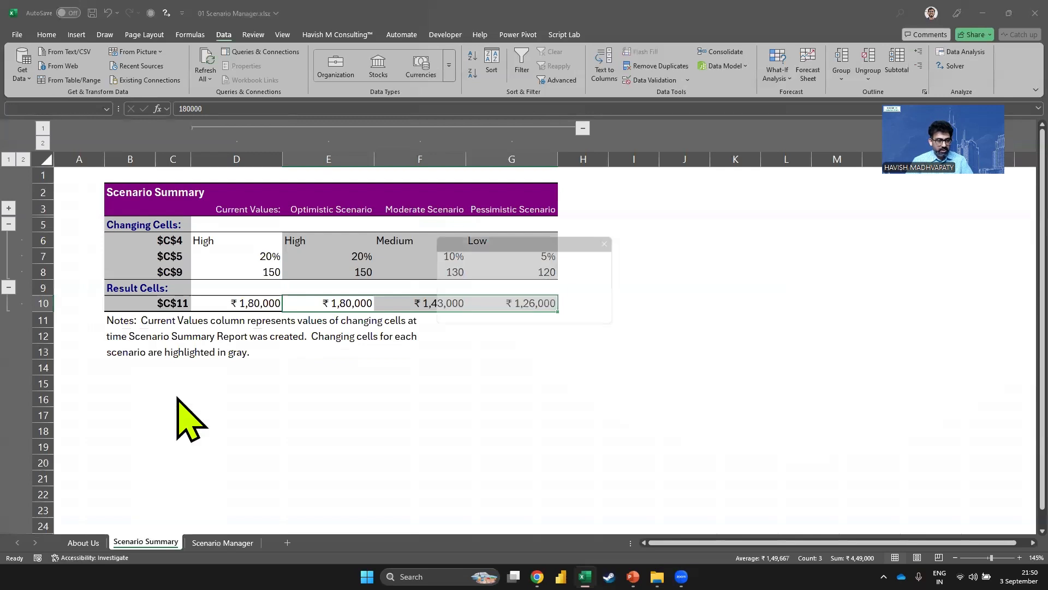
# Generate a new scenario summary report from the Scenario Manager with the revenue cell C11 as the result cell
pyautogui.click(784, 77)
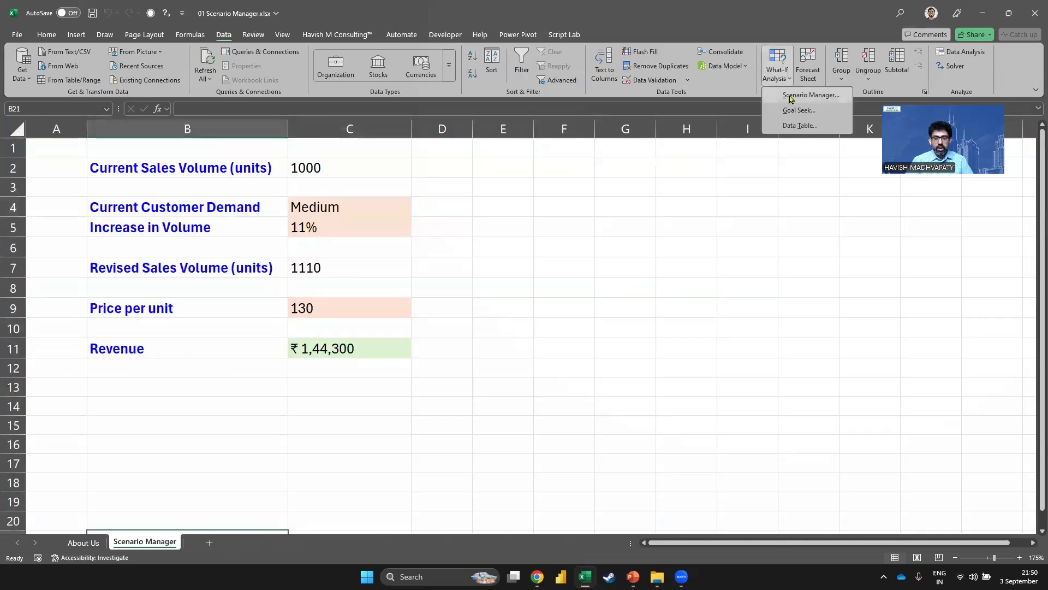
pyautogui.click(810, 95)
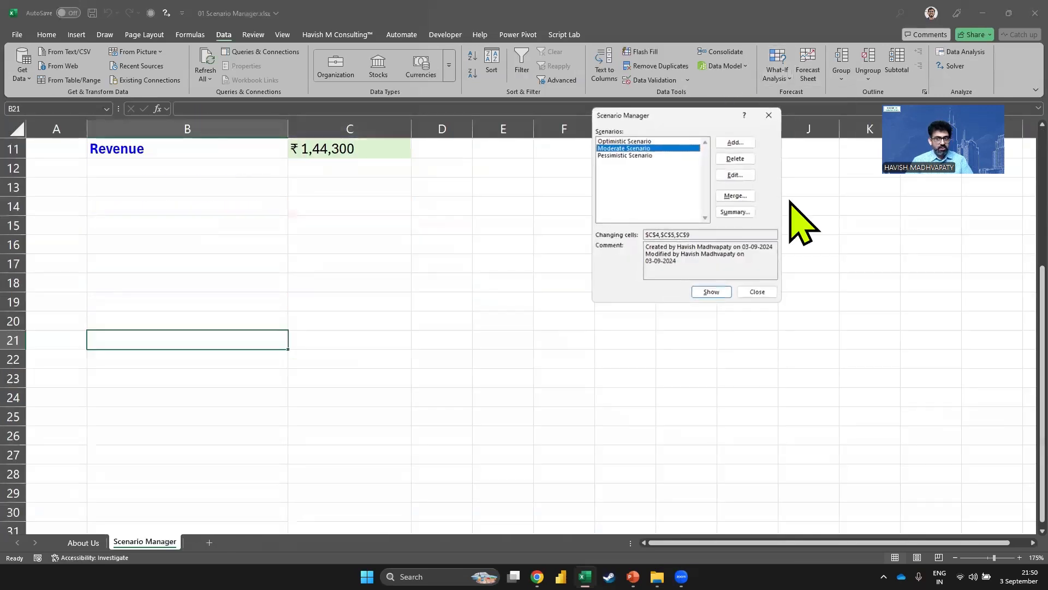
pyautogui.click(735, 211)
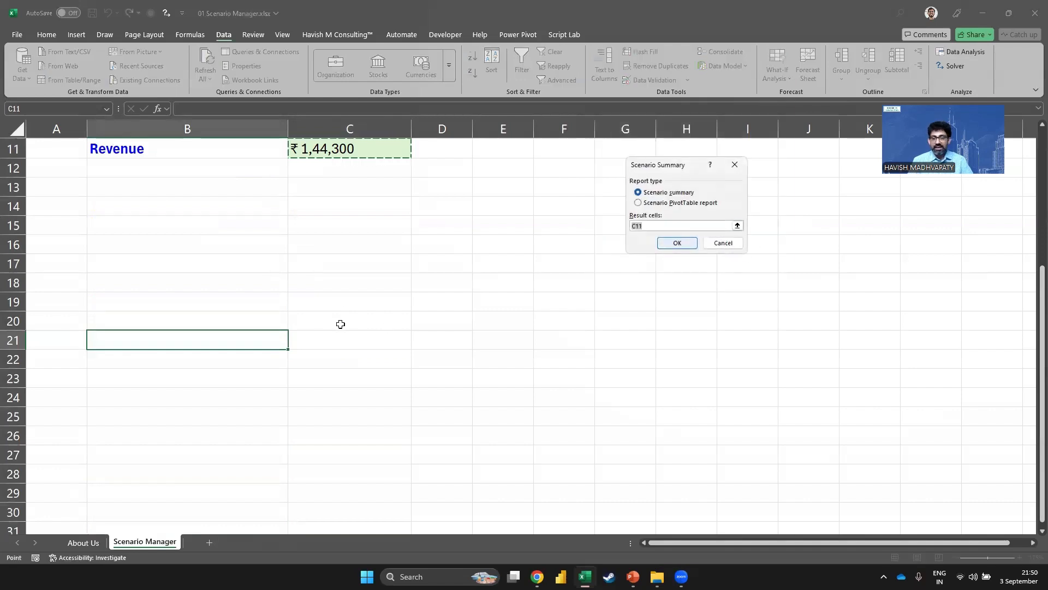
pyautogui.scroll(3, 339, 317)
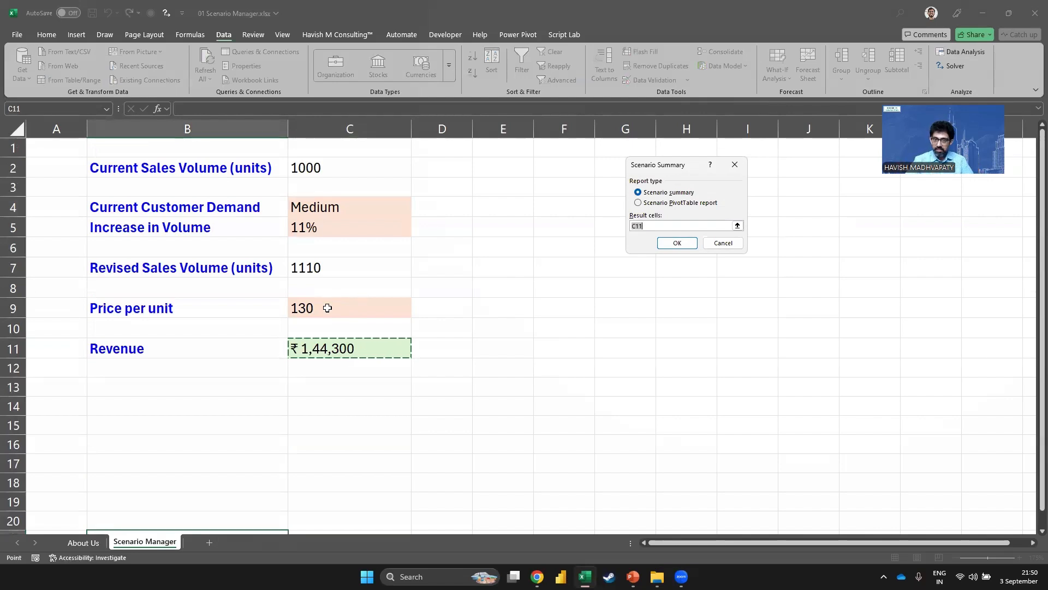
pyautogui.click(673, 243)
pyautogui.scroll(3, 57, 235)
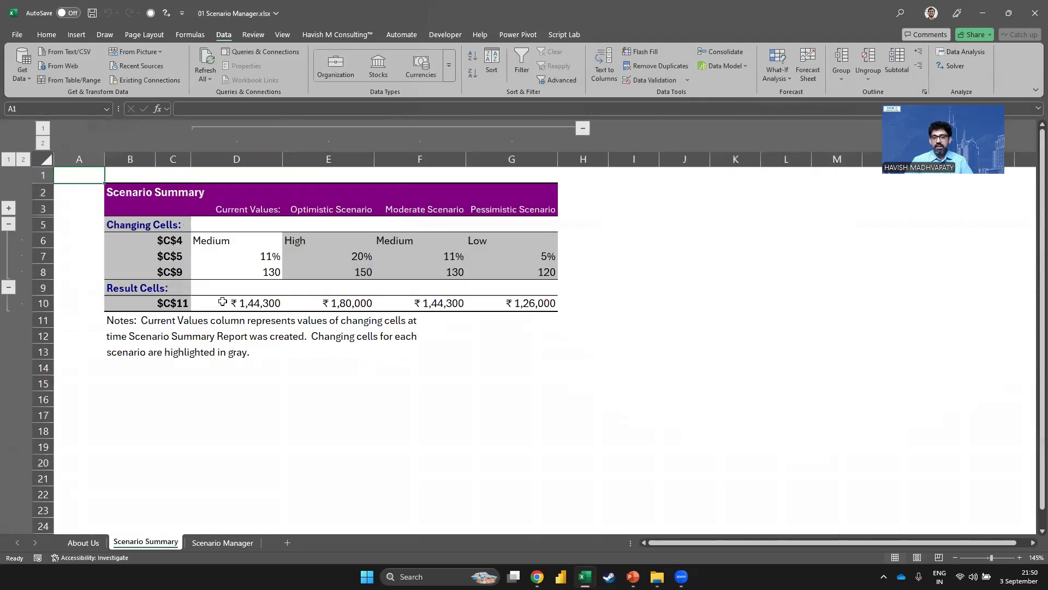
# Examine the new summary's revenue results and the cell addresses labelling its changing cells, comparing them with the Scenario Manager sheet
pyautogui.hotkey('alt', 'Tab')
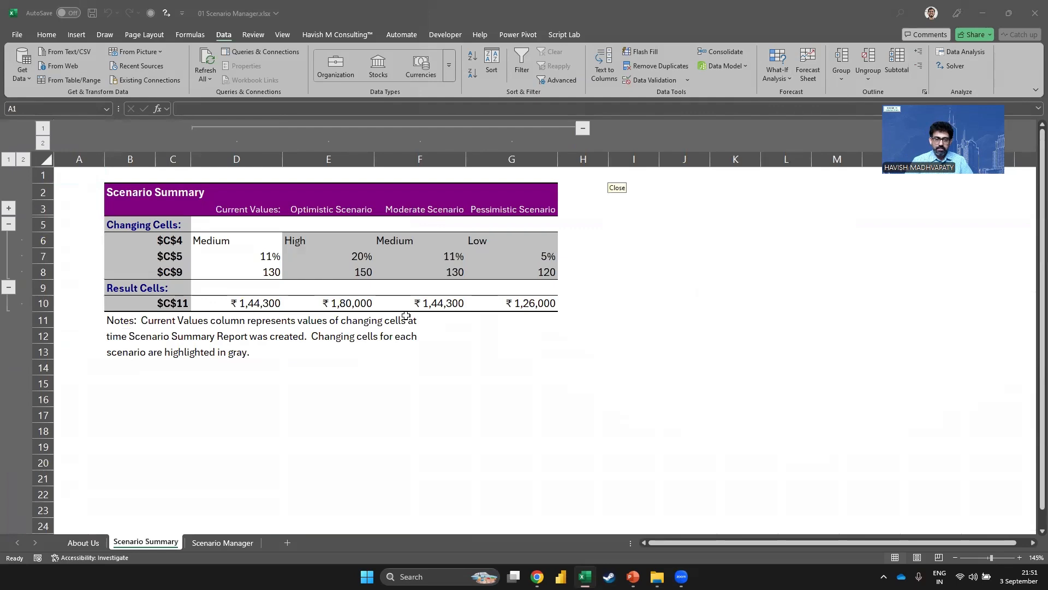
pyautogui.click(532, 303)
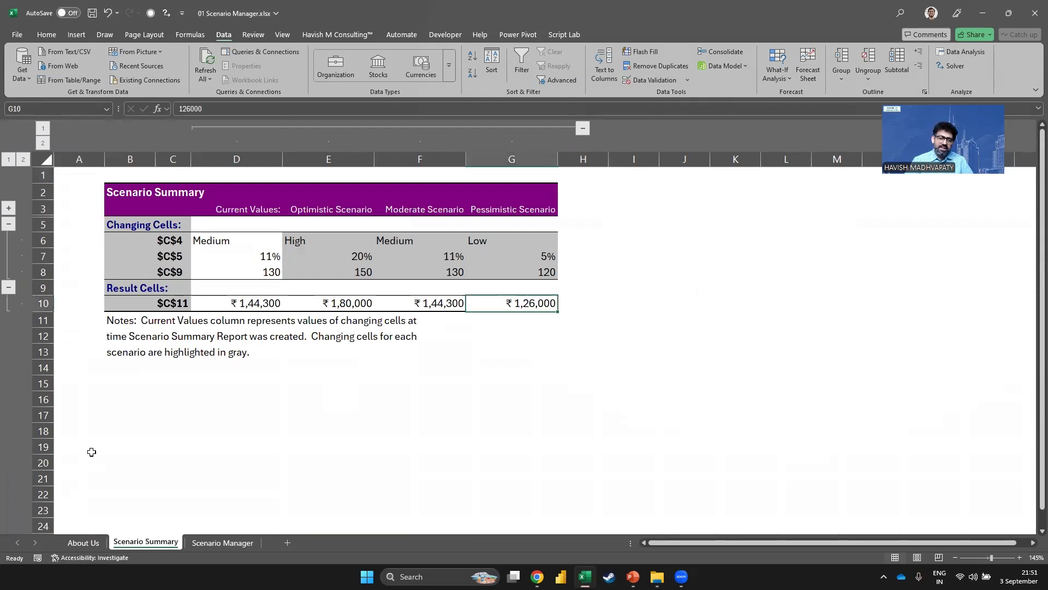
pyautogui.click(252, 544)
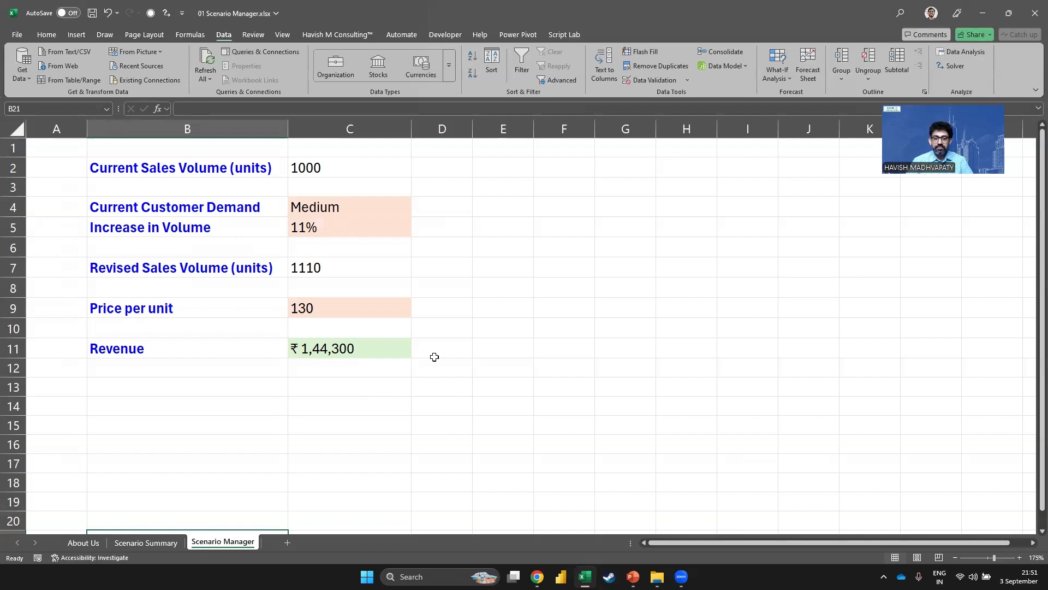
pyautogui.hotkey('alt', 'Tab')
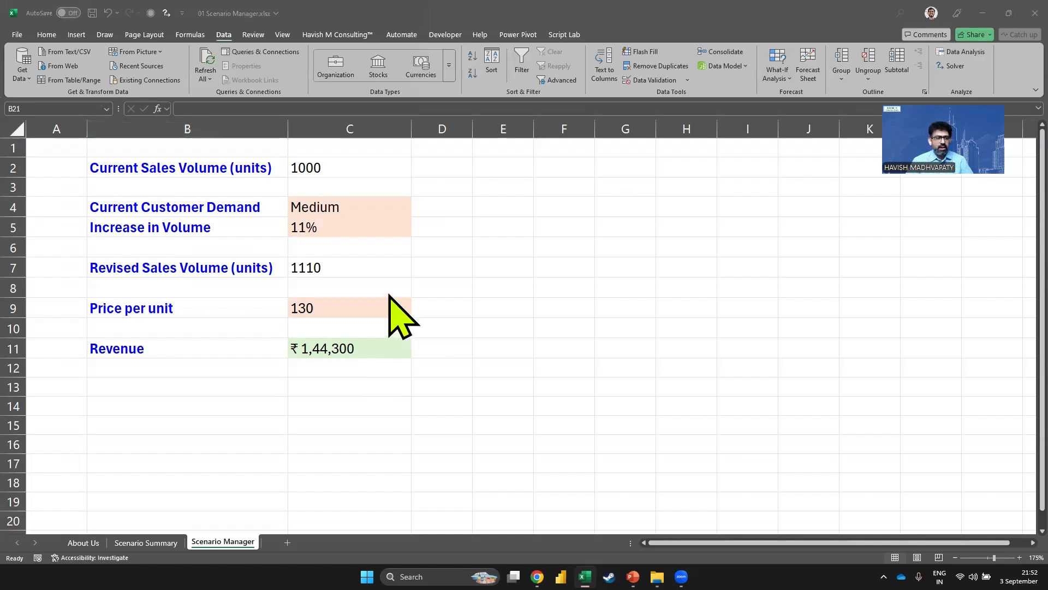
pyautogui.click(334, 323)
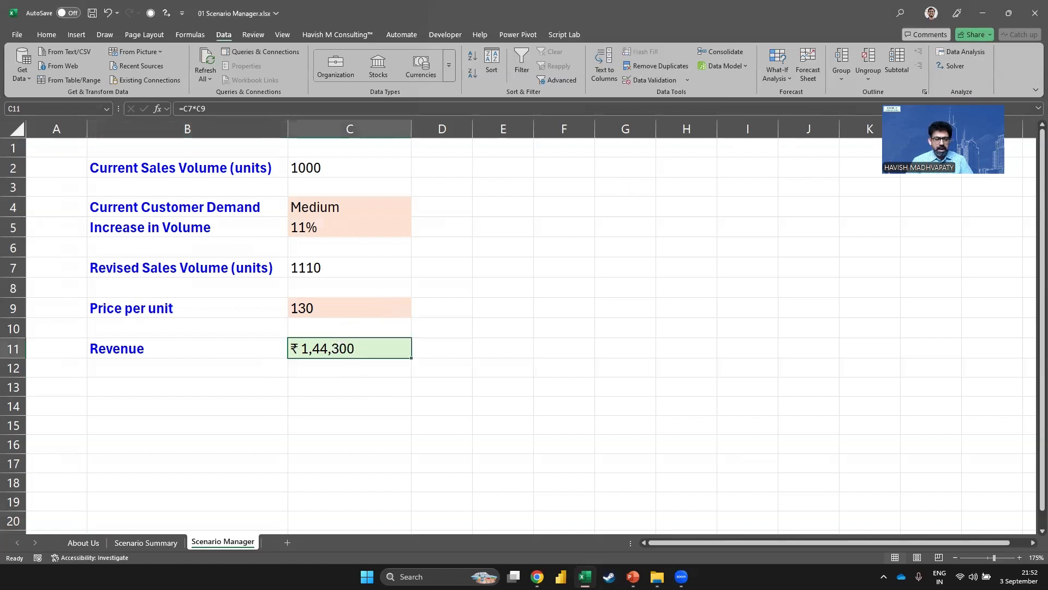
pyautogui.hotkey('ctrl', 'pageup')
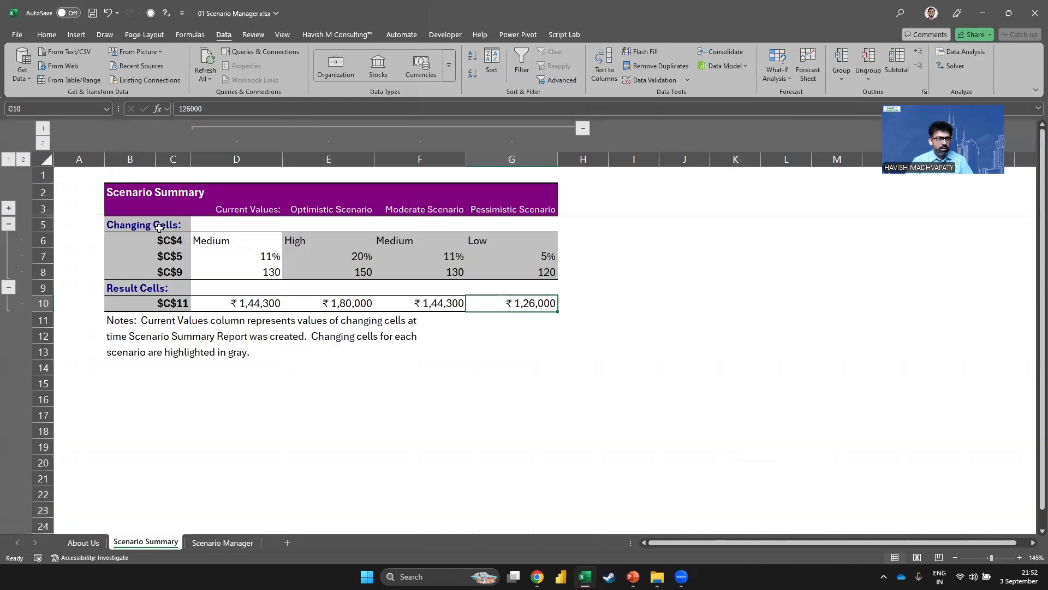
pyautogui.moveTo(153, 239); pyautogui.dragTo(181, 270)
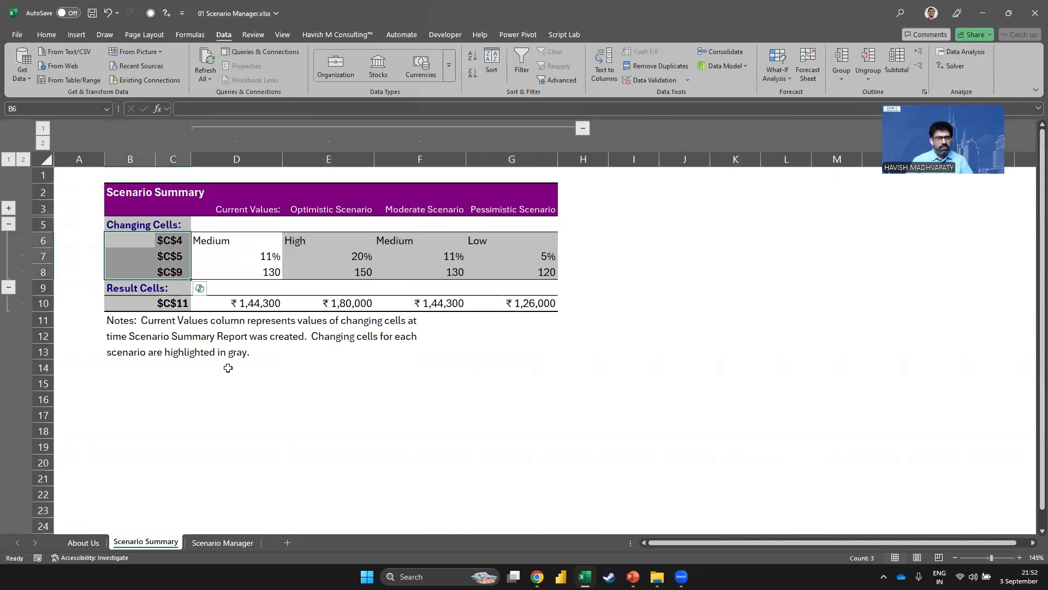
pyautogui.hotkey('ctrl', 'pagedown')
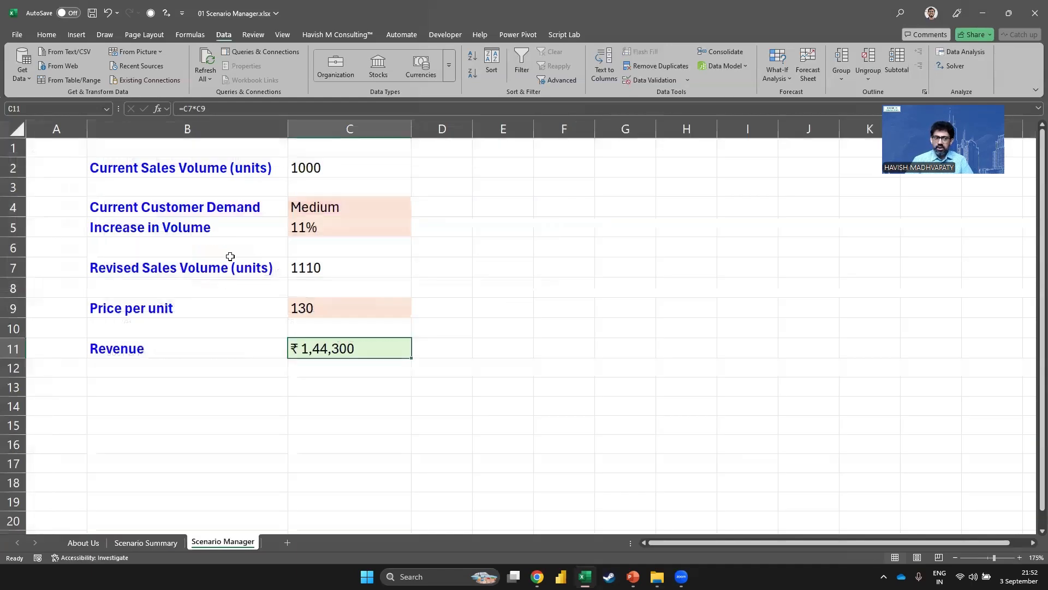
# Give cell C4 on the Scenario Manager sheet the defined name Current_Customer_Demand
pyautogui.click(346, 201)
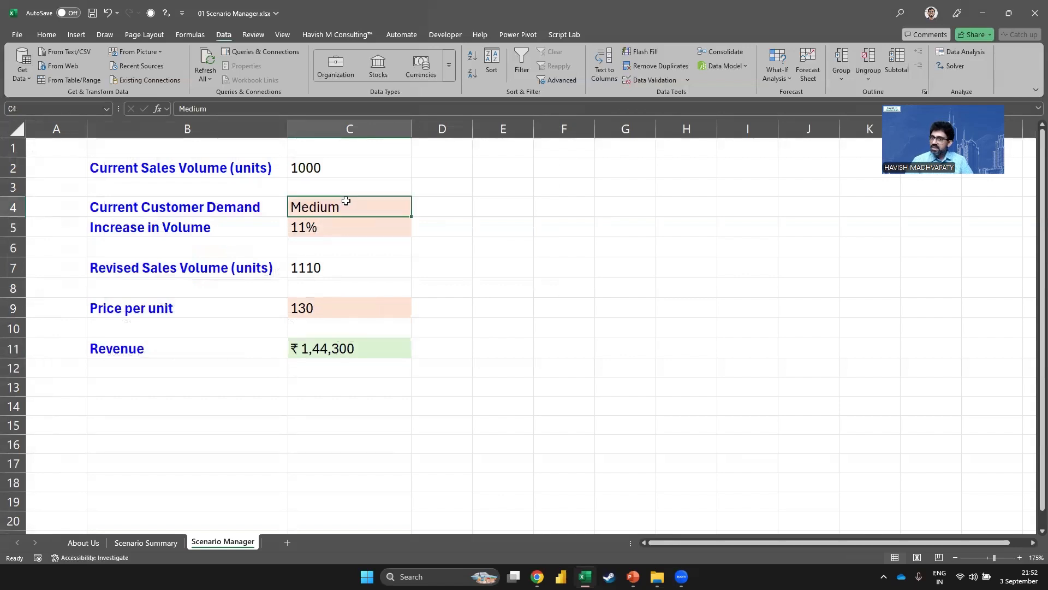
pyautogui.click(244, 204)
pyautogui.click(351, 206)
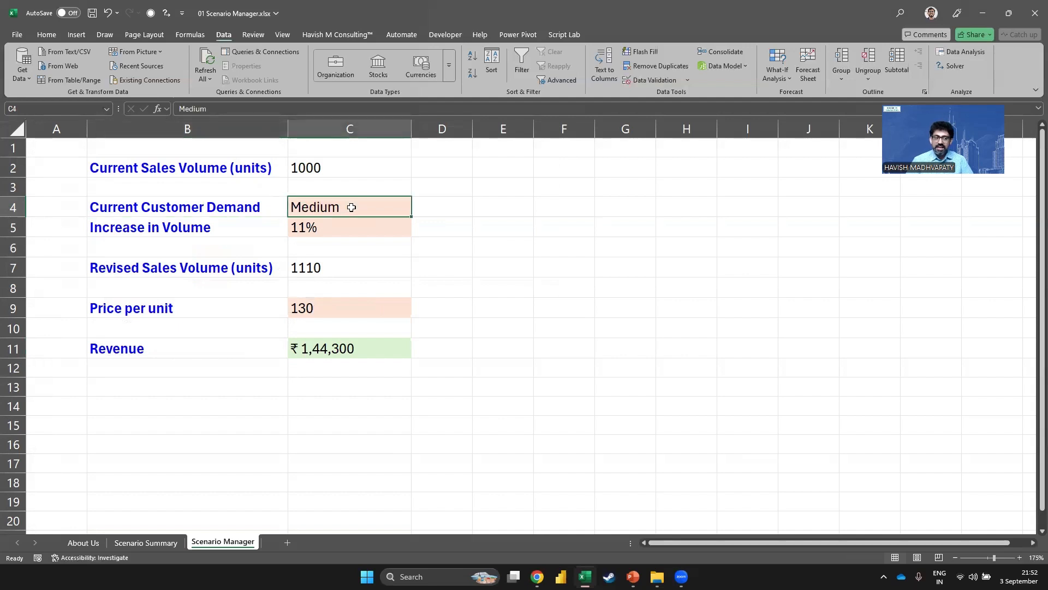
pyautogui.click(89, 107)
pyautogui.press('ctrl')
pyautogui.press('ctrl')
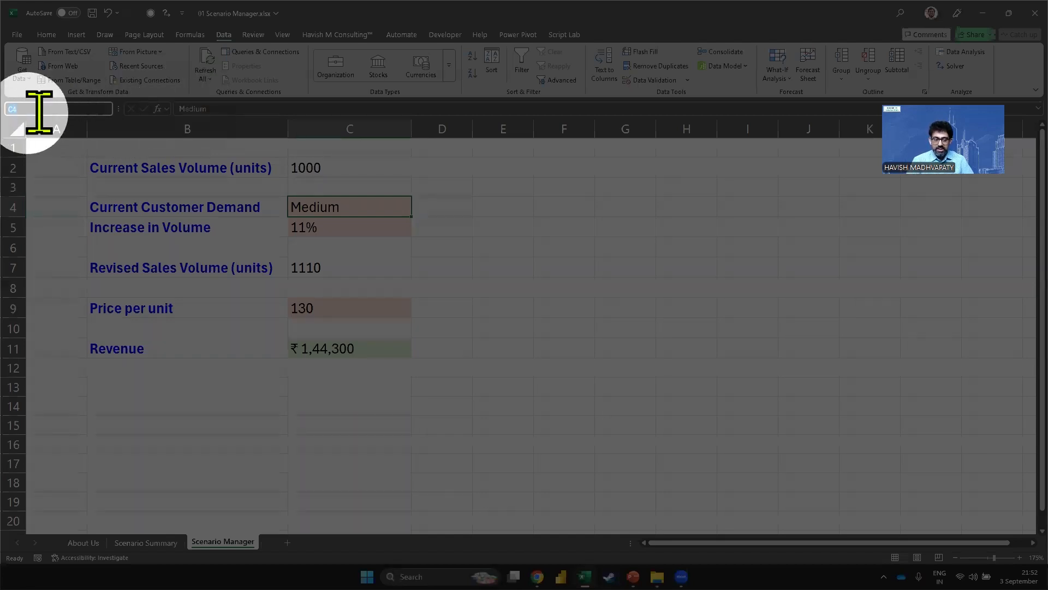
pyautogui.write('Current_Cus')
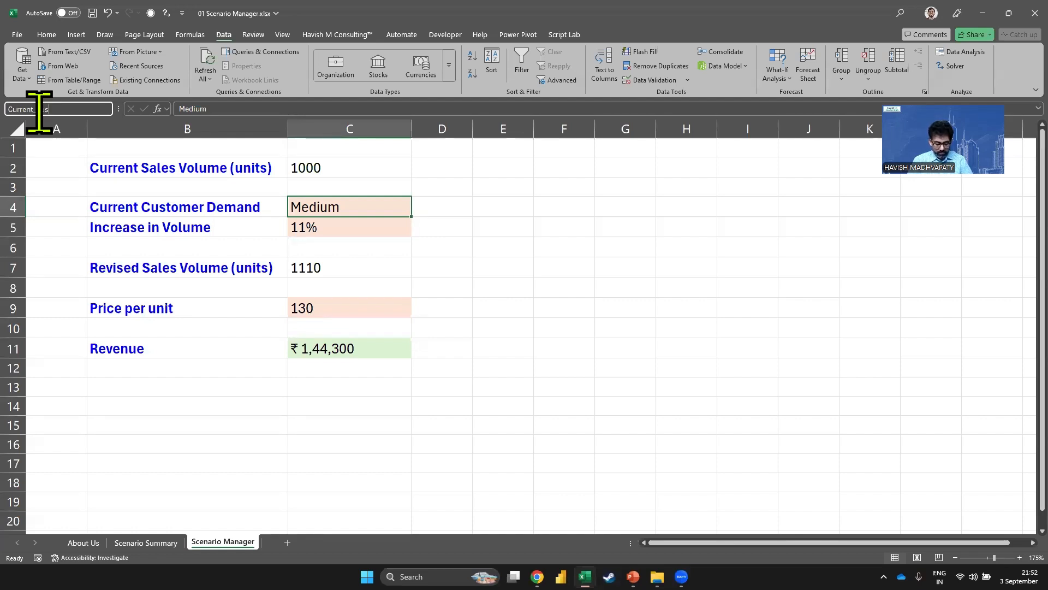
pyautogui.press('BackSpace')
pyautogui.press('BackSpace')
pyautogui.press('BackSpace')
pyautogui.press('BackSpace')
pyautogui.press('BackSpace')
pyautogui.press('BackSpace')
pyautogui.press('BackSpace')
pyautogui.press('BackSpace')
pyautogui.write('Current_Customer_')
pyautogui.write('Demand')
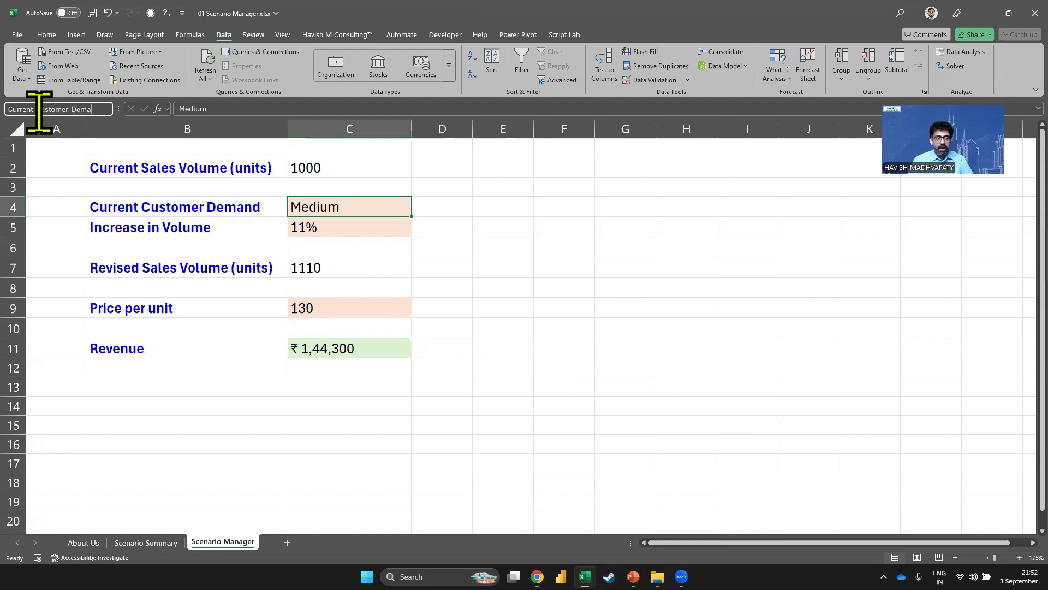
pyautogui.press('Return')
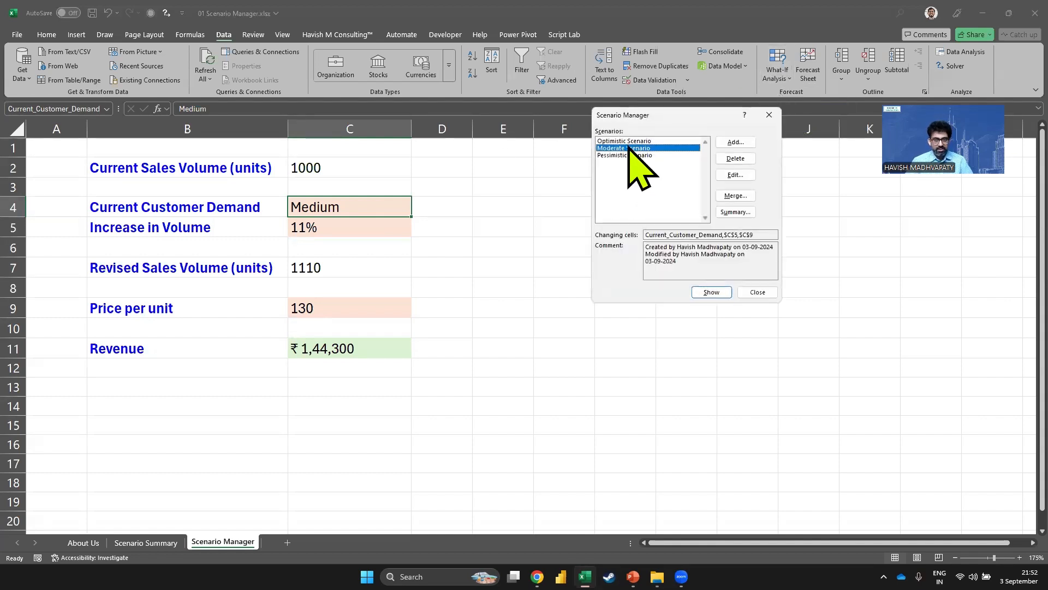
# Replace C4 with the defined name Current_Customer_Demand in the Optimistic Scenario's changing cells, and show that scenario in the worksheet
pyautogui.click(627, 141)
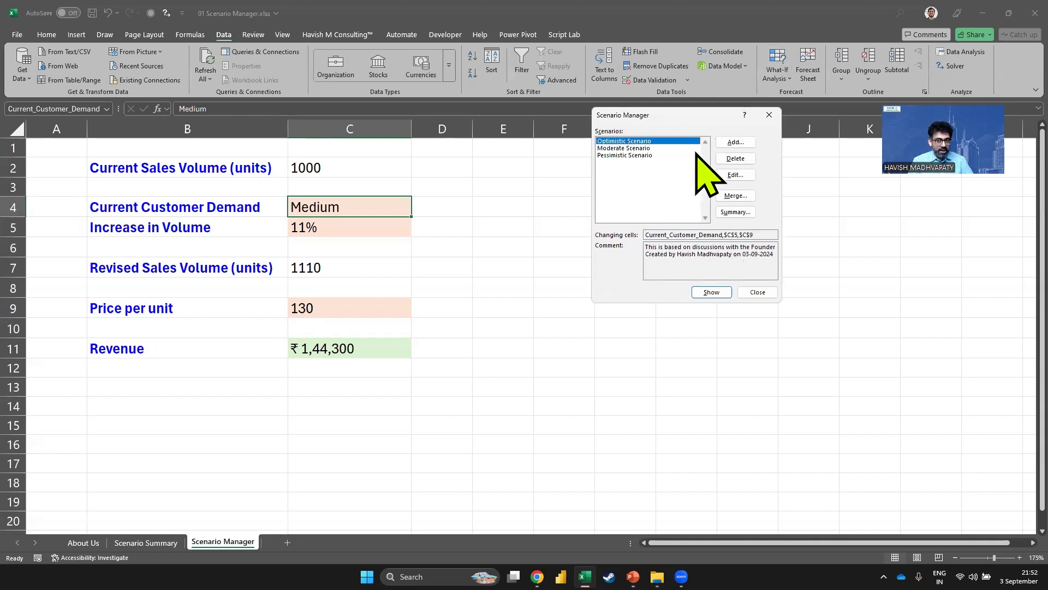
pyautogui.click(735, 175)
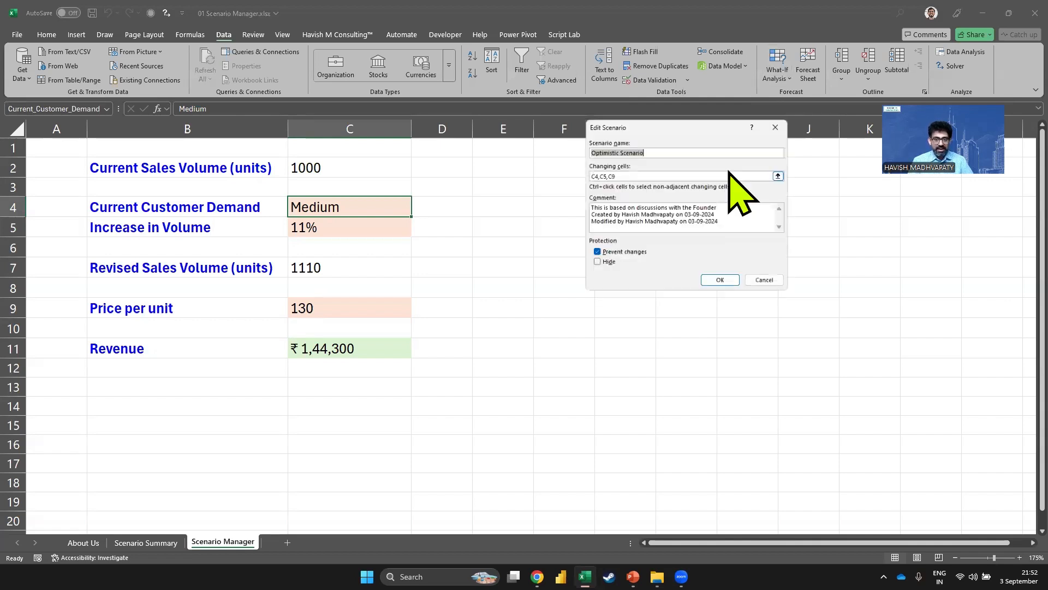
pyautogui.click(672, 177)
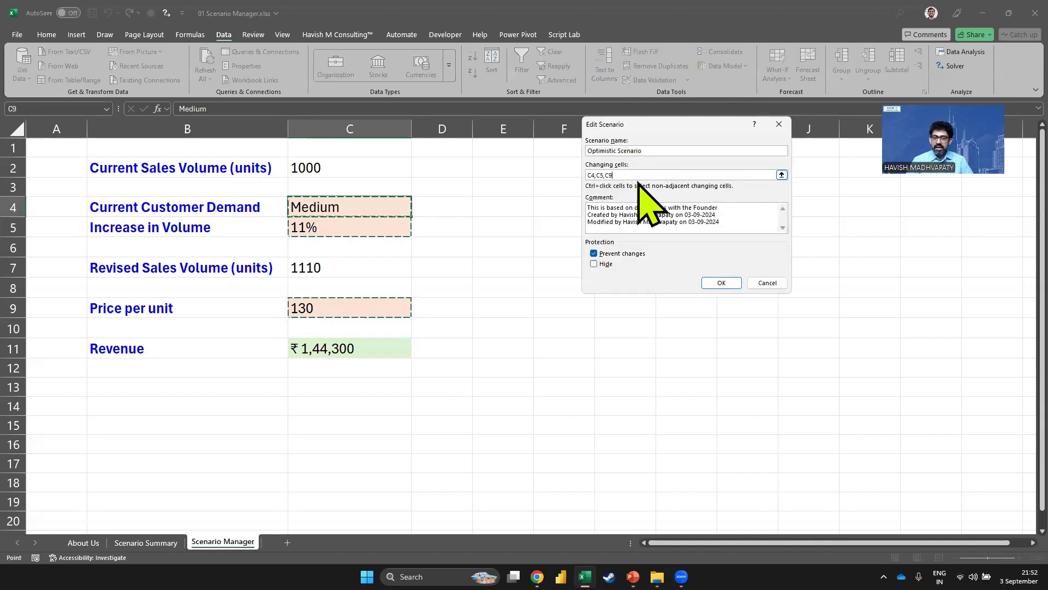
pyautogui.click(595, 175)
pyautogui.press('BackSpace')
pyautogui.press('BackSpace')
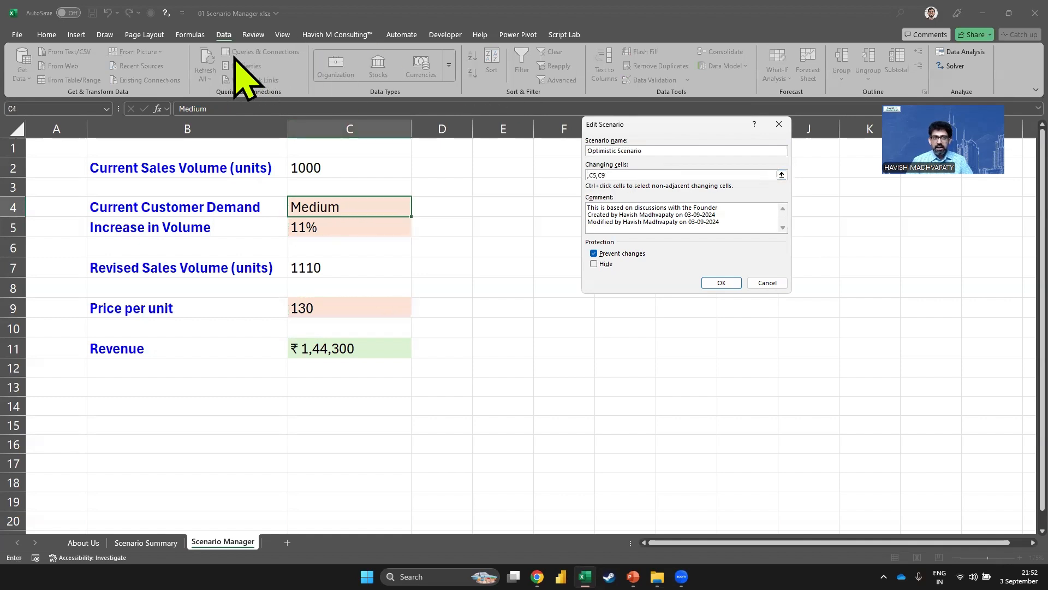
pyautogui.click(189, 34)
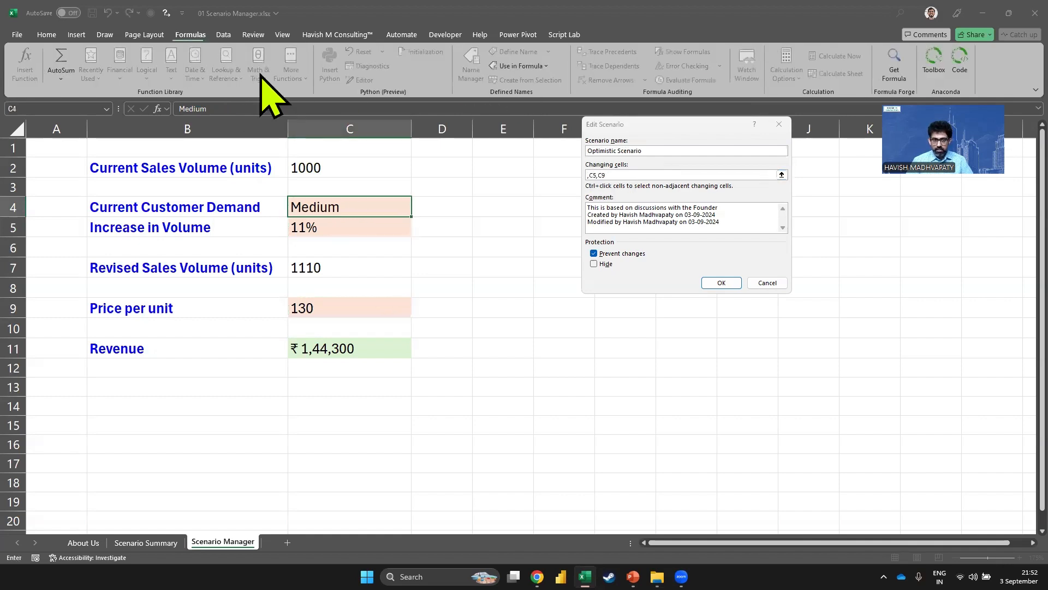
pyautogui.click(547, 66)
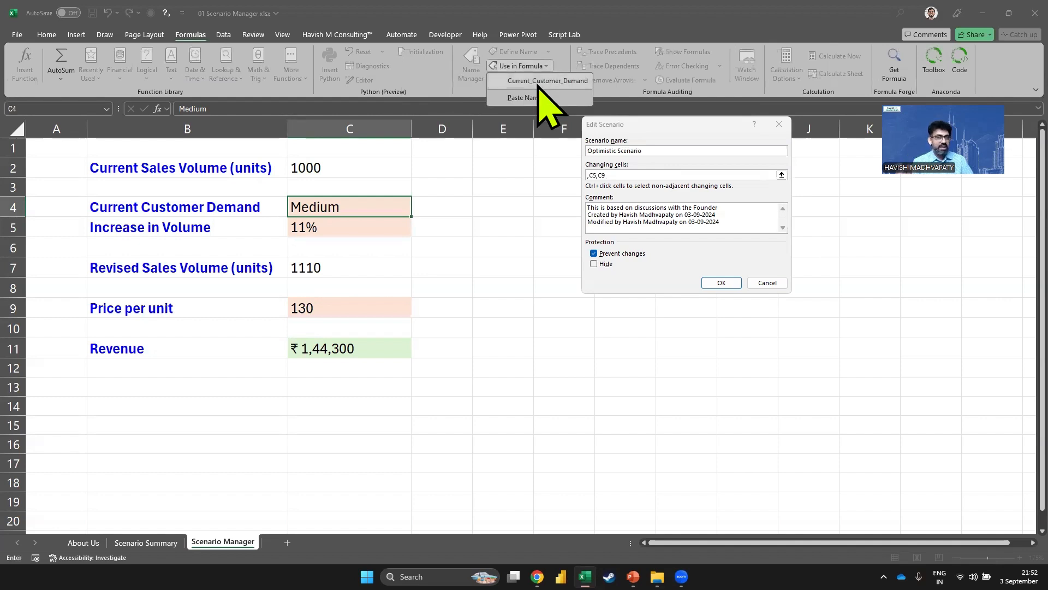
pyautogui.click(539, 84)
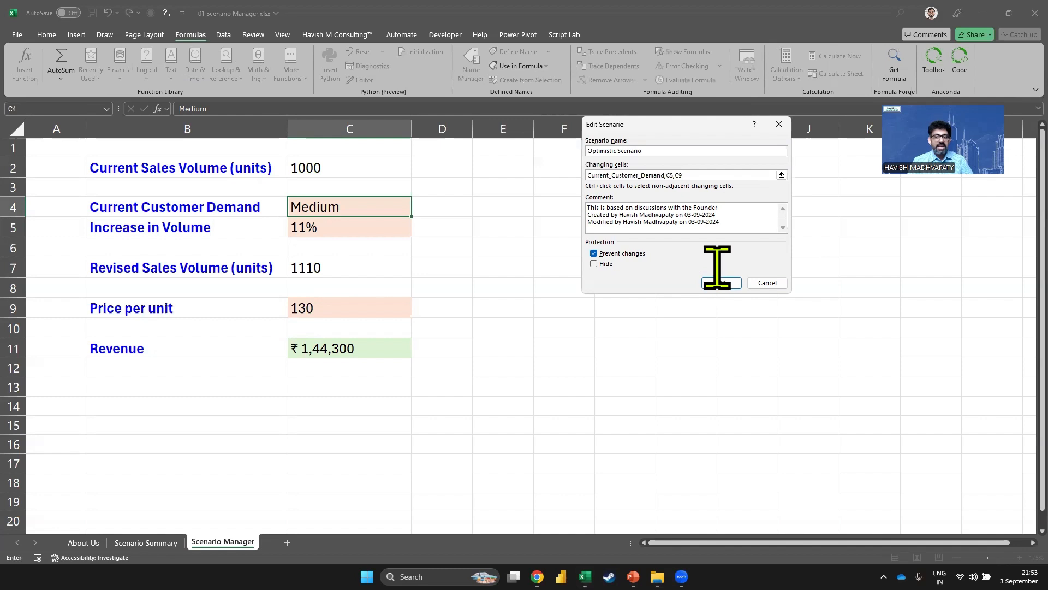
pyautogui.click(719, 282)
pyautogui.click(718, 240)
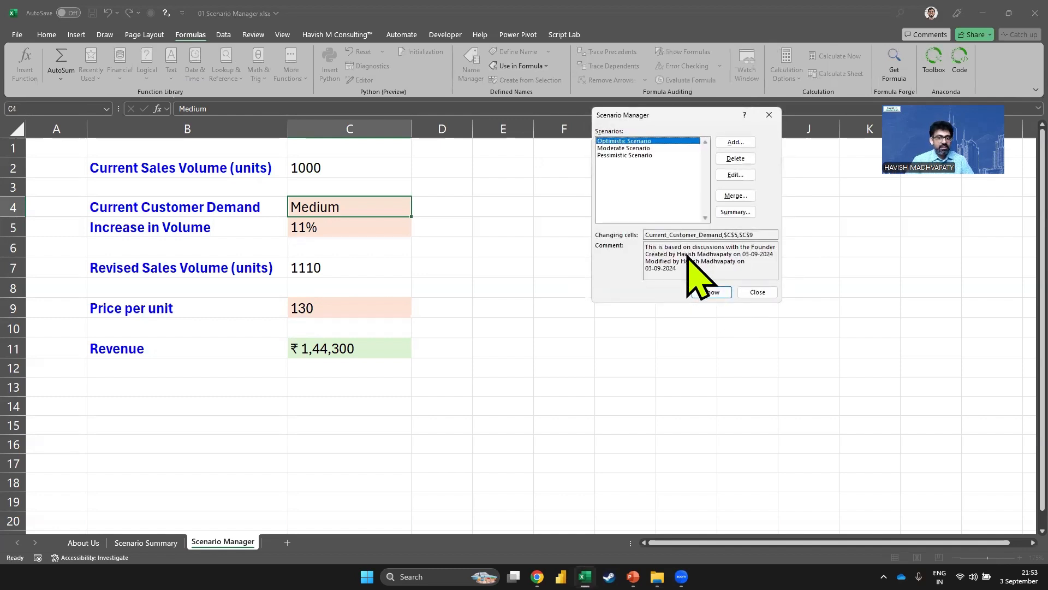
pyautogui.click(702, 291)
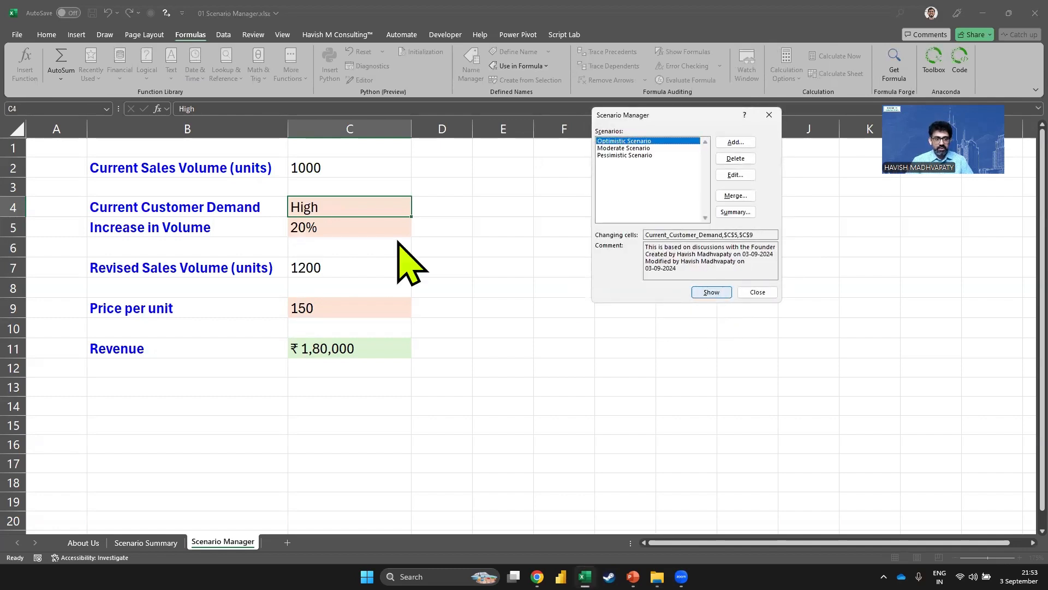
# Generate a scenario summary report from the Scenario Manager with C11 as the result cell
pyautogui.click(735, 211)
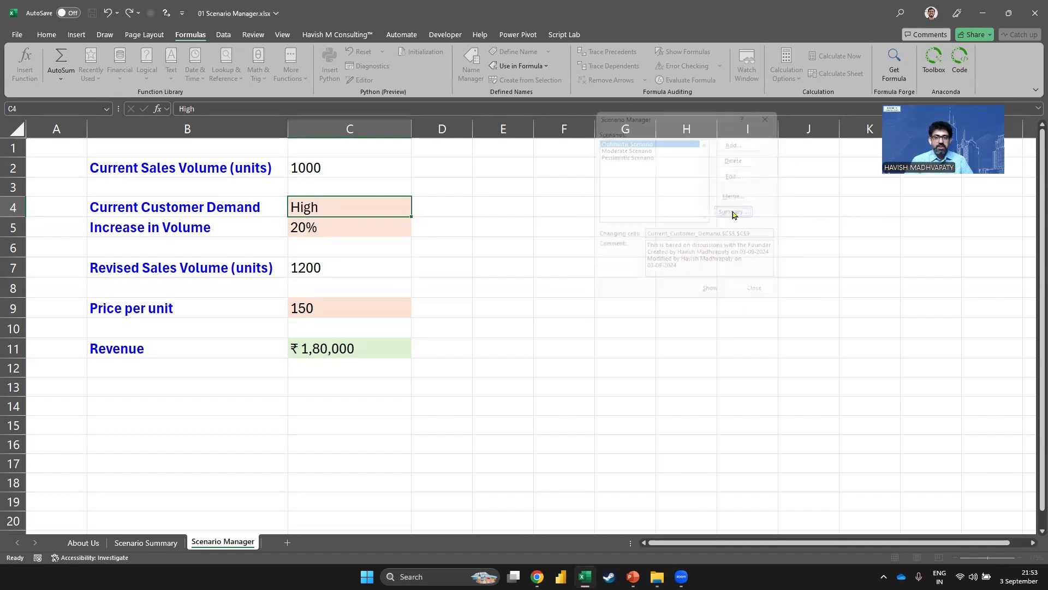
pyautogui.click(677, 243)
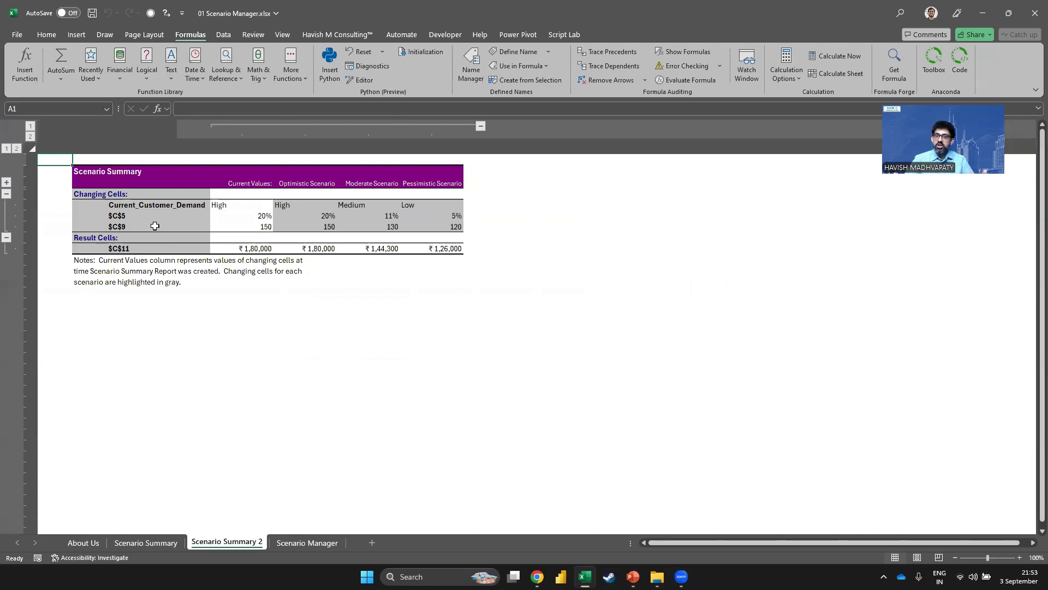
pyautogui.scroll(3, 149, 227)
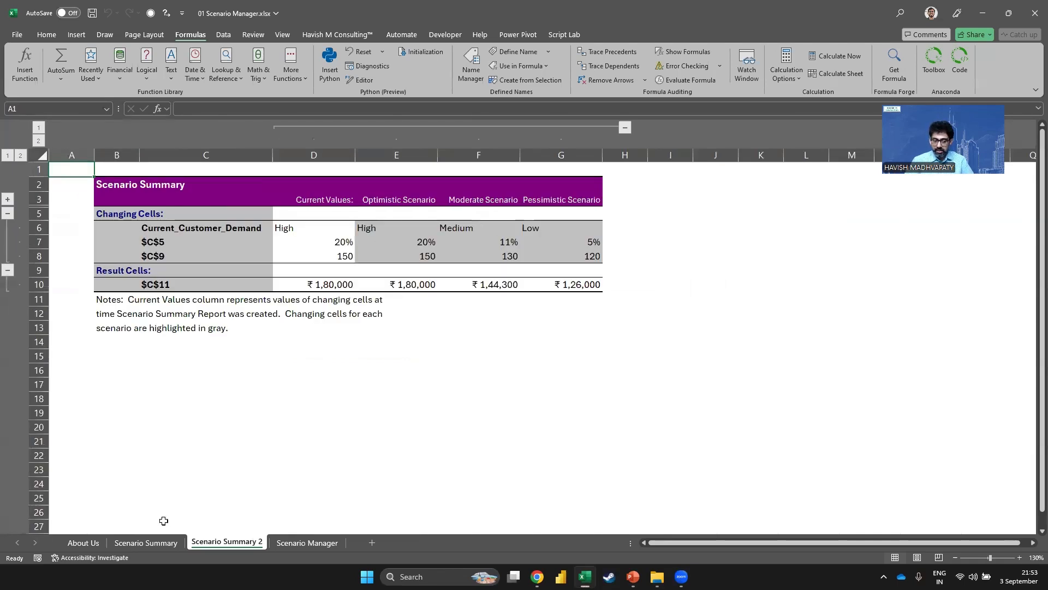
# Delete the Scenario Summary and Scenario Summary 2 sheets together
pyautogui.click(146, 543)
pyautogui.keyDown('ctrl'); pyautogui.click(203, 541); pyautogui.keyUp('ctrl')
pyautogui.rightClick(201, 541)
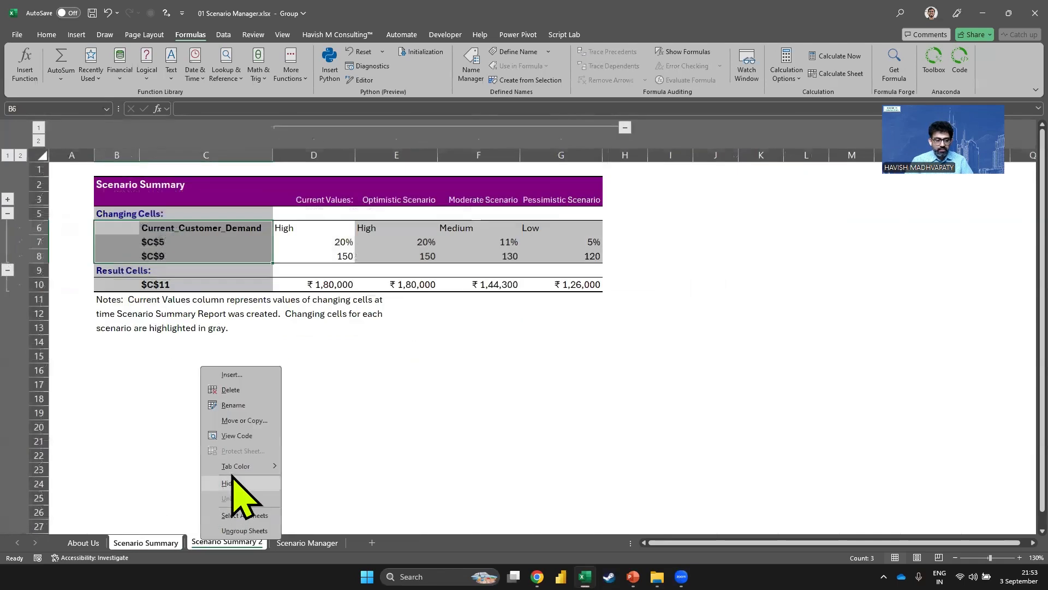
pyautogui.click(230, 390)
pyautogui.press('Return')
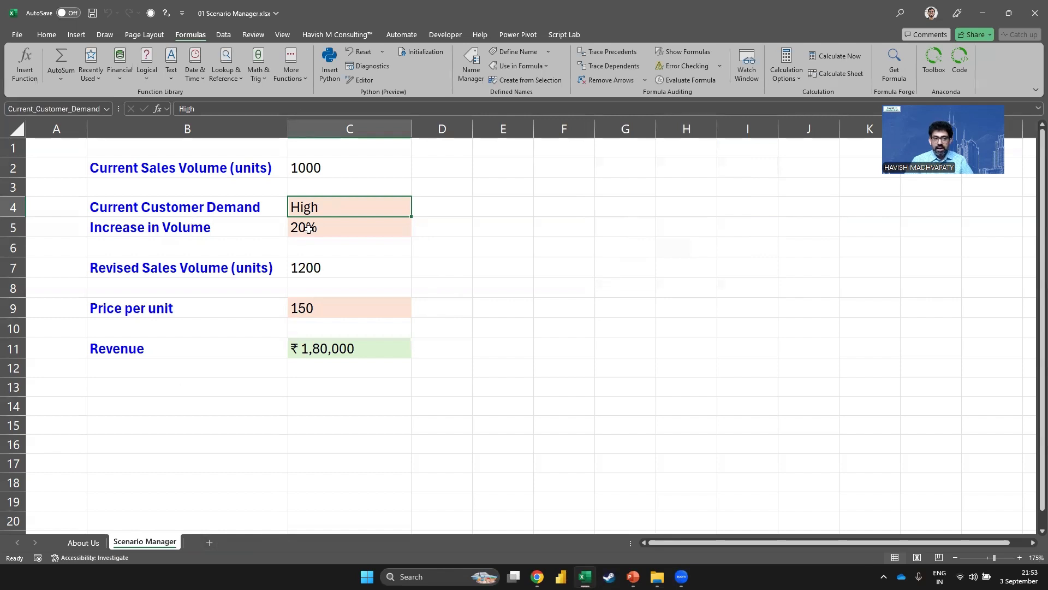
# Give the Increase in Volume cell C5 the defined name Increase_In_Volume
pyautogui.click(308, 229)
pyautogui.click(64, 108)
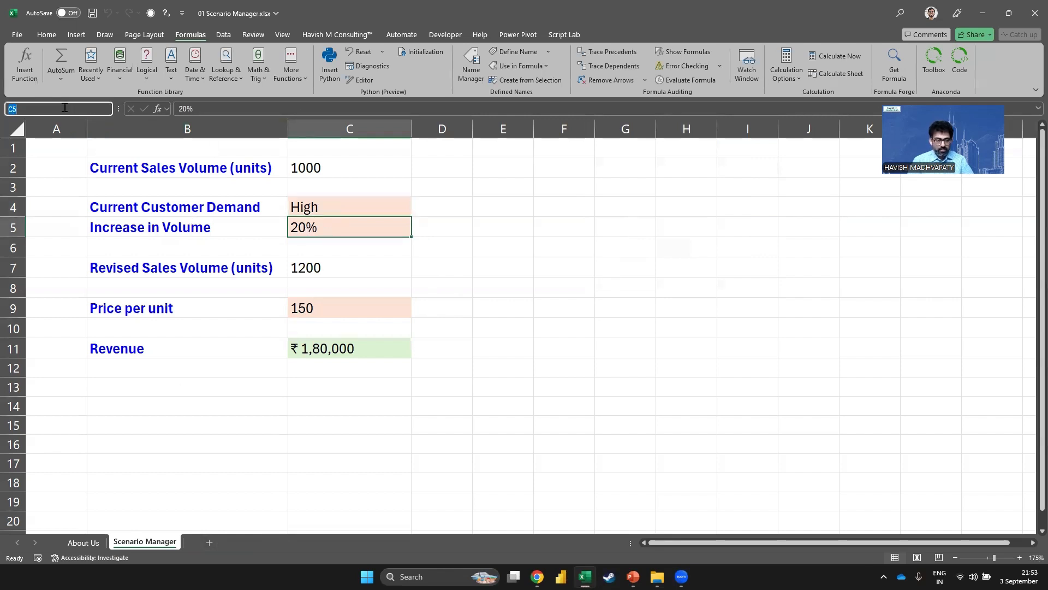
pyautogui.write('Incr')
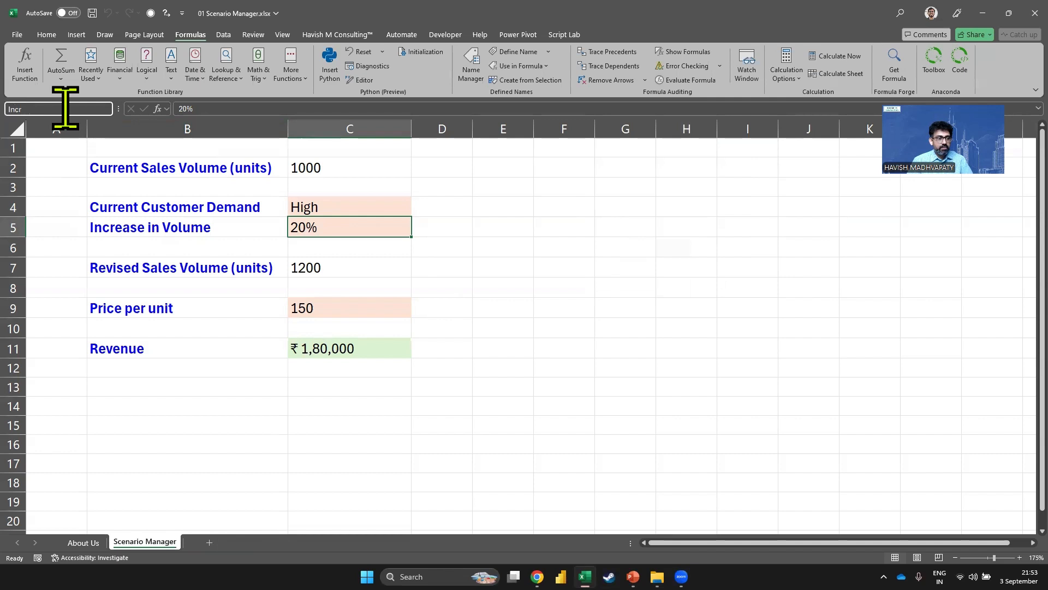
pyautogui.write('ease_In_Volum')
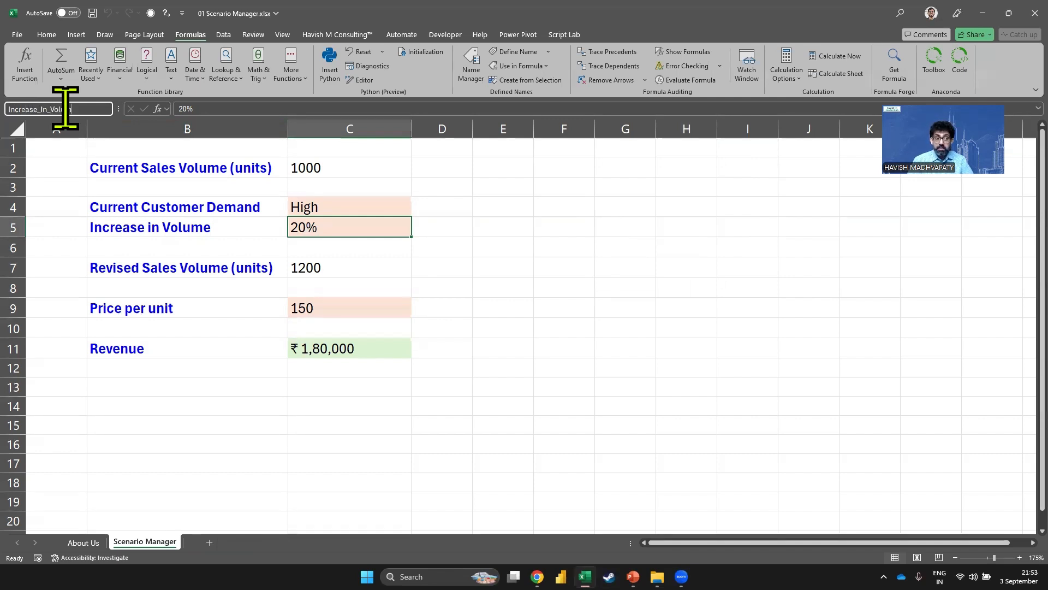
pyautogui.write('e')
pyautogui.press('Return')
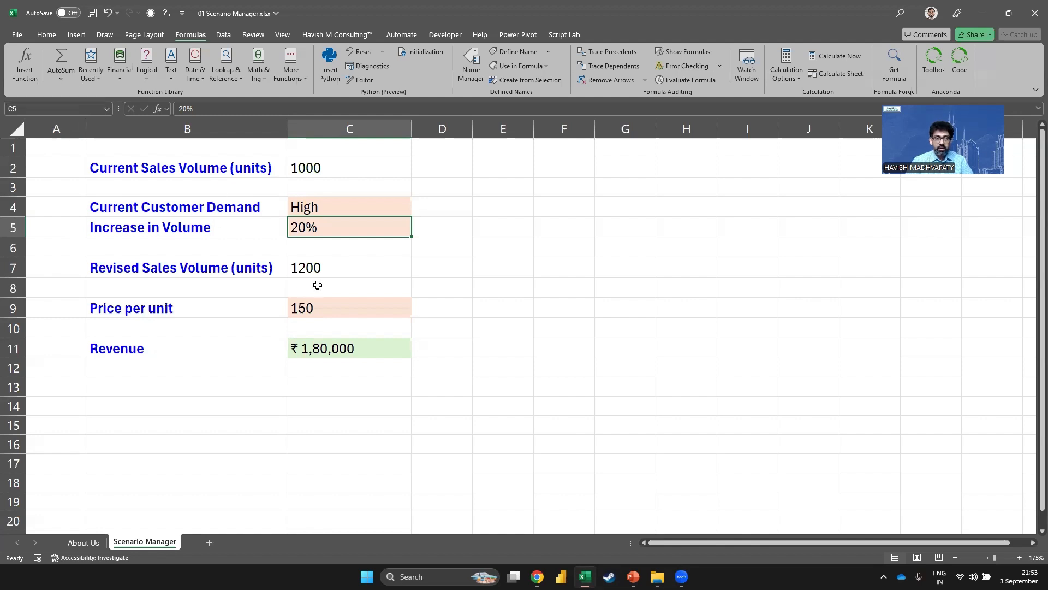
# Give the Price per unit cell C9 the defined name Price_per_unit
pyautogui.click(319, 306)
pyautogui.click(73, 108)
pyautogui.write('P')
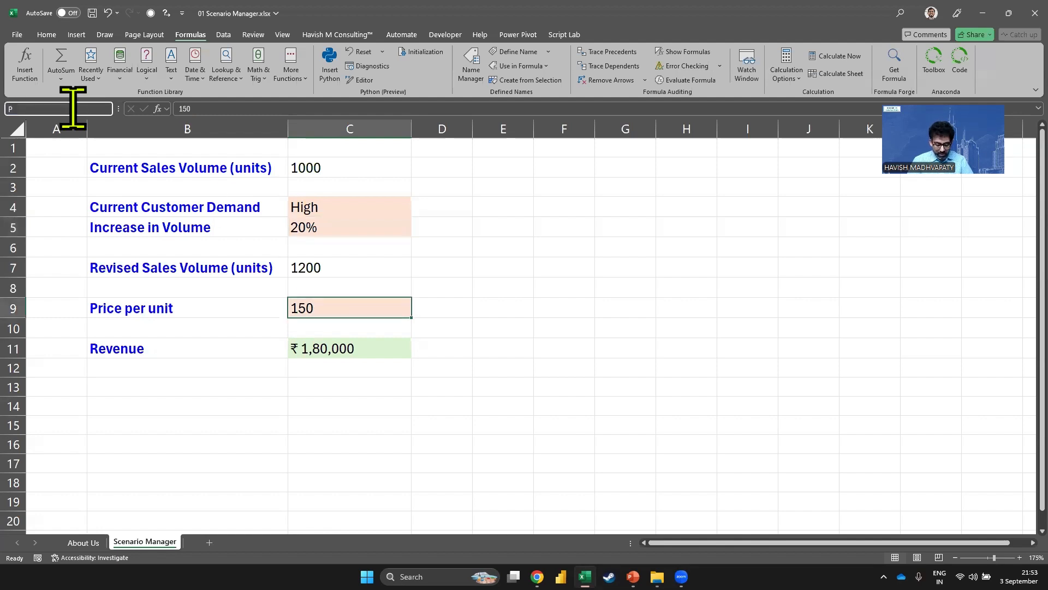
pyautogui.write('rice_per_unit')
pyautogui.press('Return')
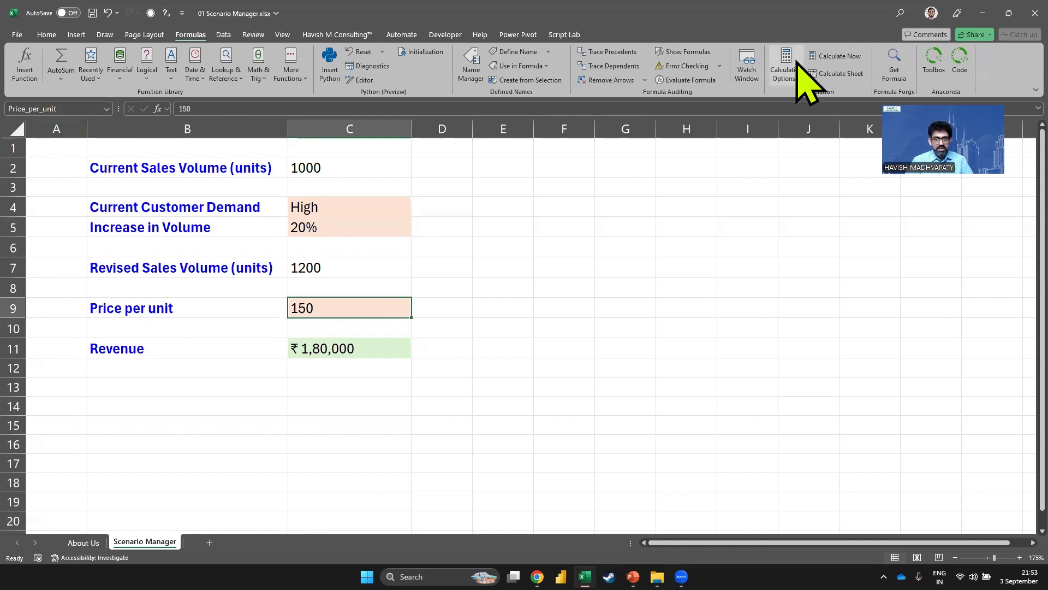
# Edit the Optimistic Scenario in the Scenario Manager, replacing its changing cell references with the defined name Current_Customer_Demand
pyautogui.click(223, 34)
pyautogui.click(777, 73)
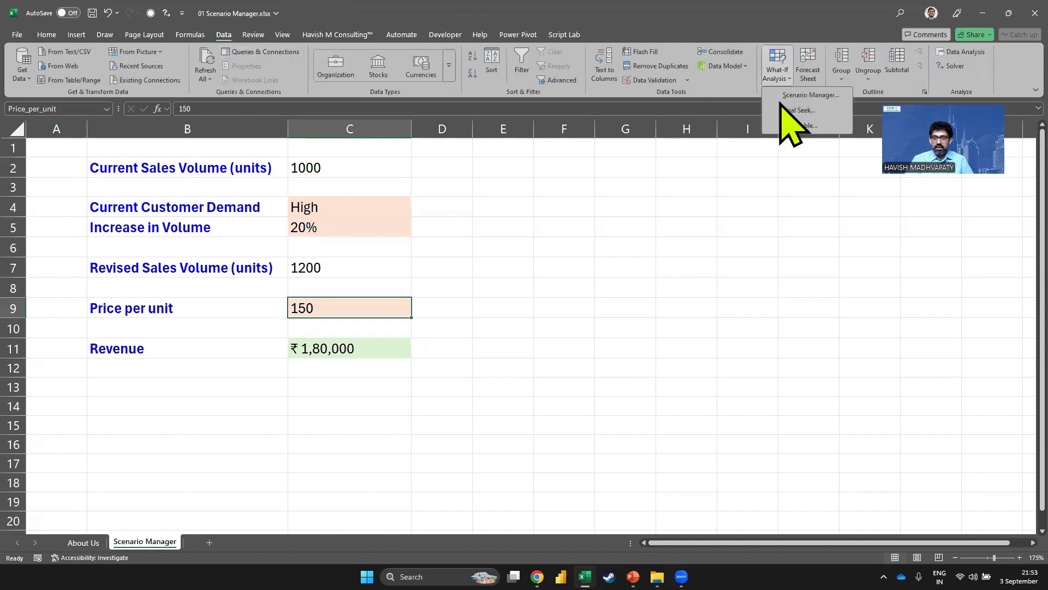
pyautogui.click(791, 96)
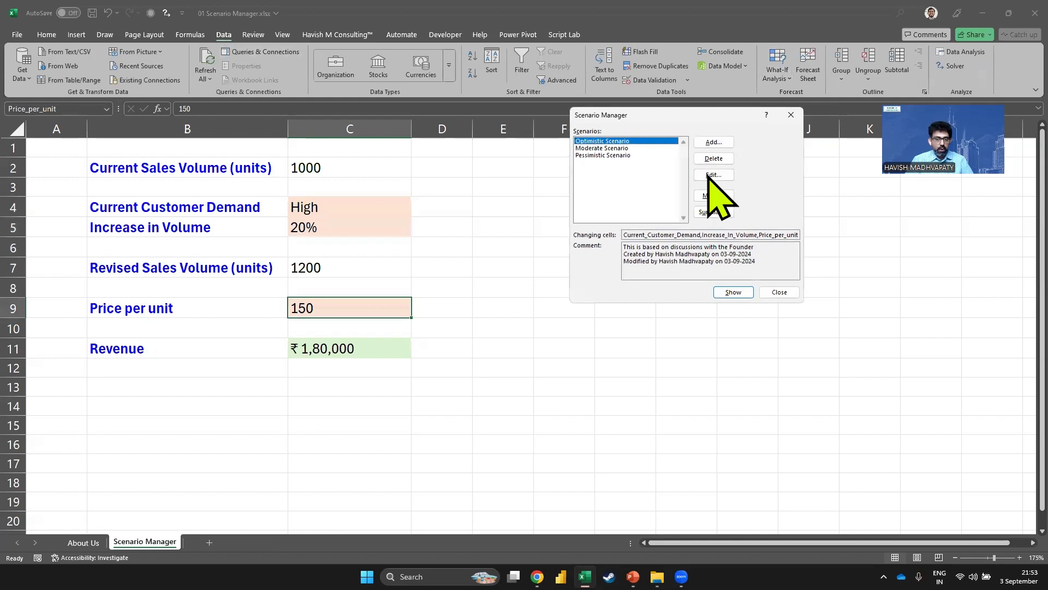
pyautogui.click(709, 176)
pyautogui.click(608, 174)
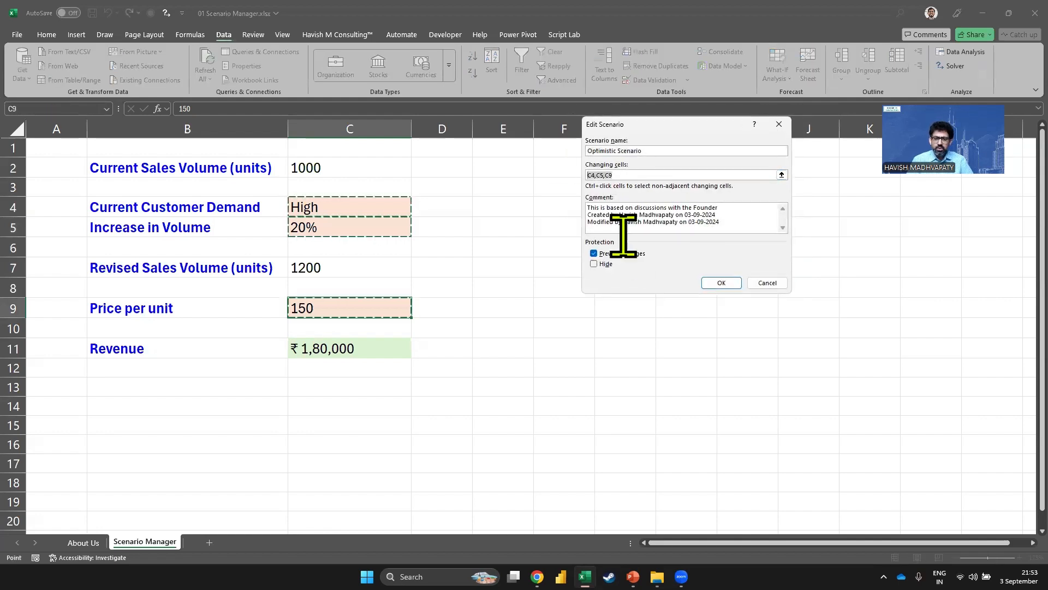
pyautogui.press('BackSpace')
pyautogui.press('F3')
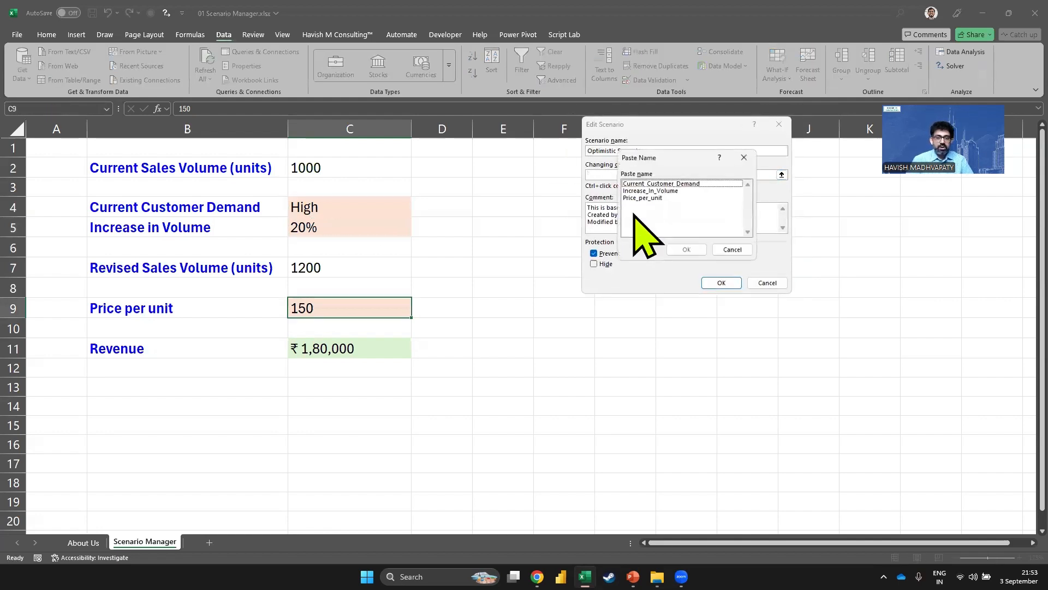
pyautogui.doubleClick(657, 185)
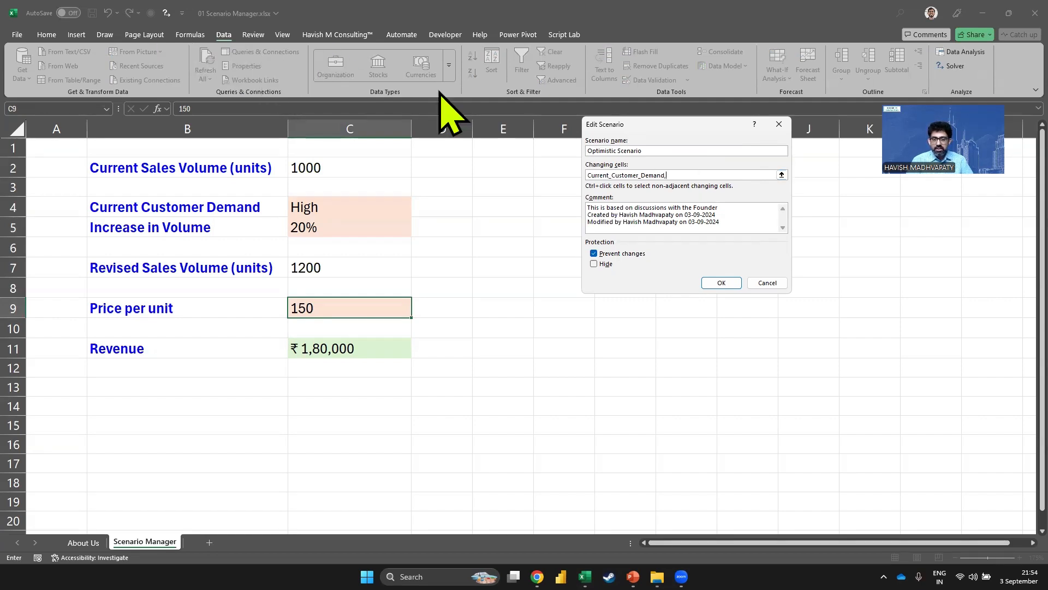
# Add the names Increase_in_Volume and Price_per_unit to the Optimistic Scenario's changing cells, and accept its scenario values
pyautogui.click(345, 232)
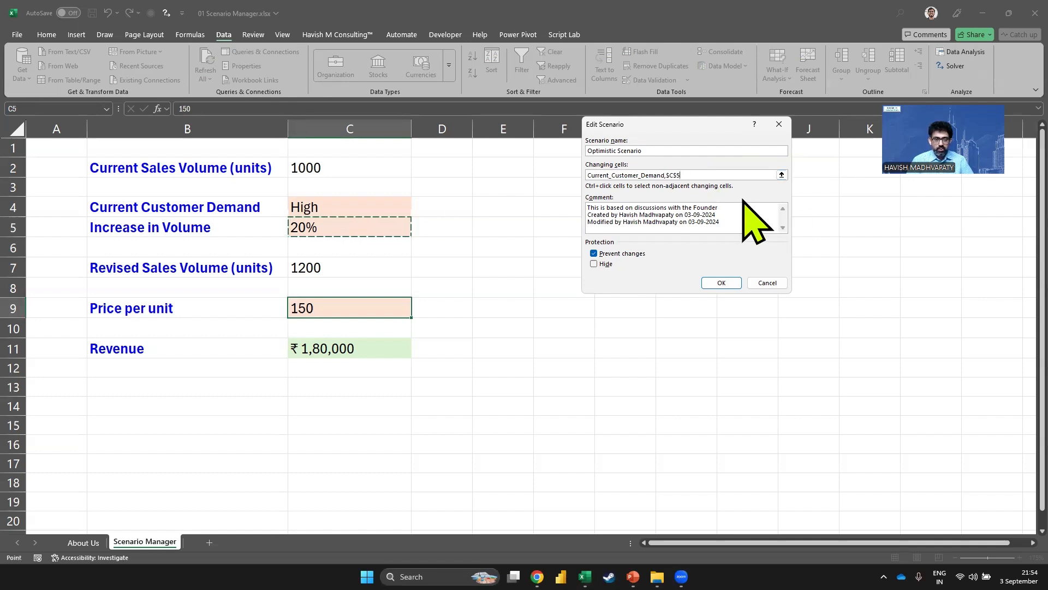
pyautogui.press('BackSpace')
pyautogui.press('BackSpace')
pyautogui.press('BackSpace')
pyautogui.press('BackSpace')
pyautogui.write('Increase_i')
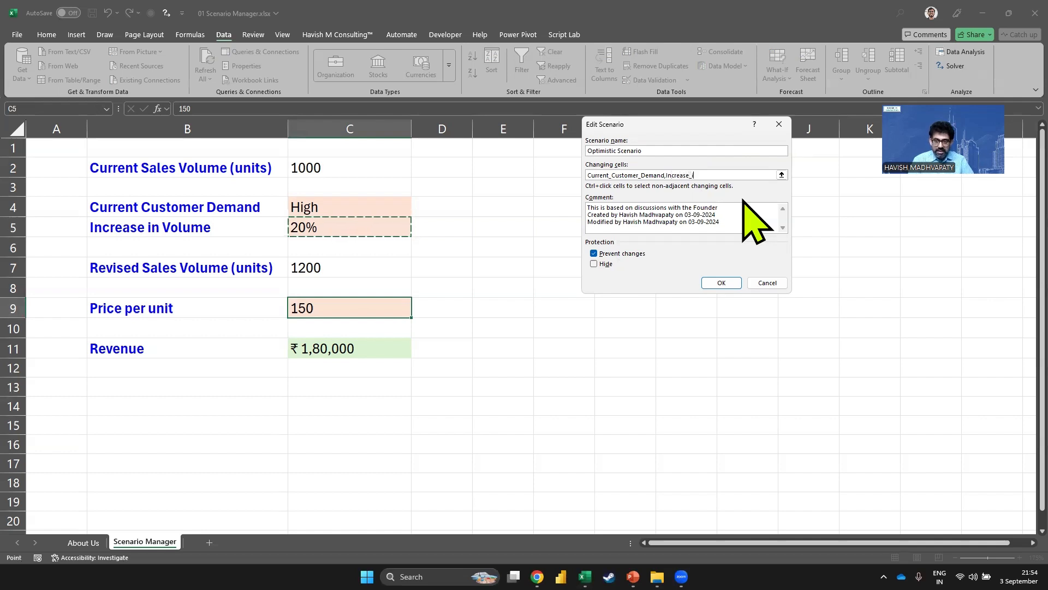
pyautogui.write('n_Volume,')
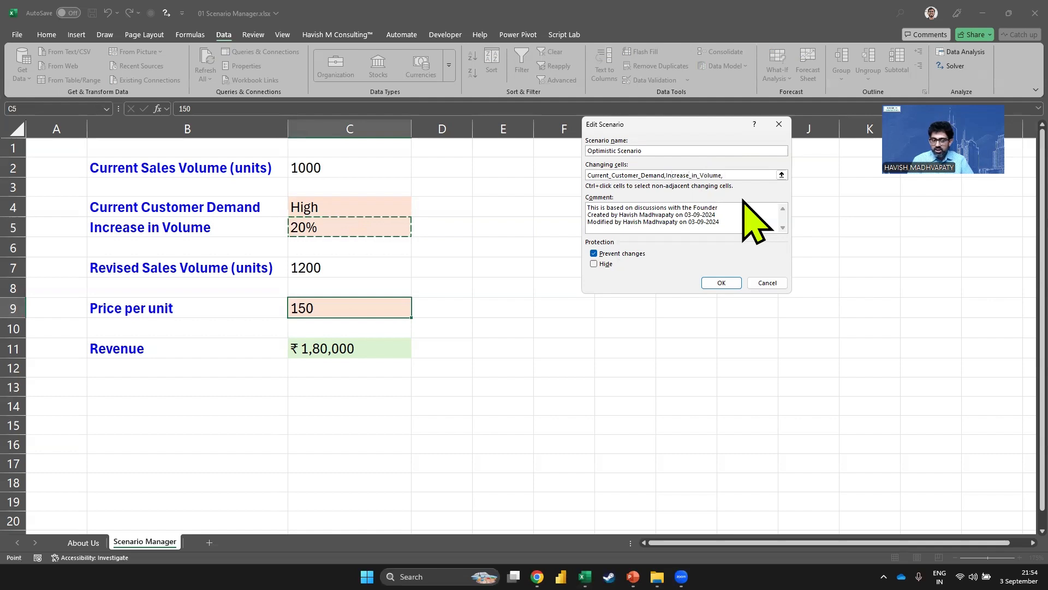
pyautogui.write('Price_')
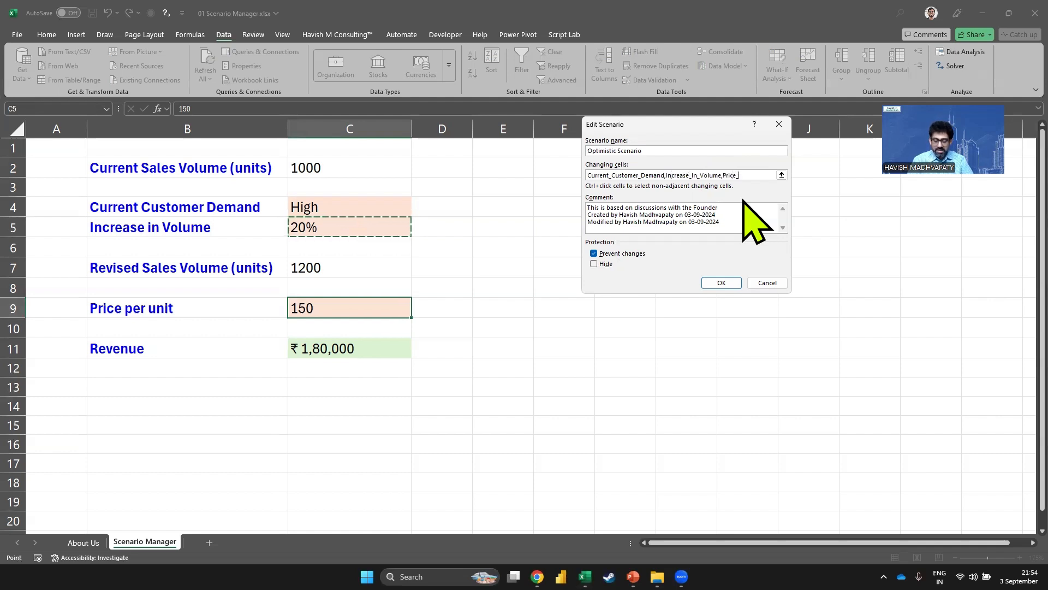
pyautogui.write('per_unit')
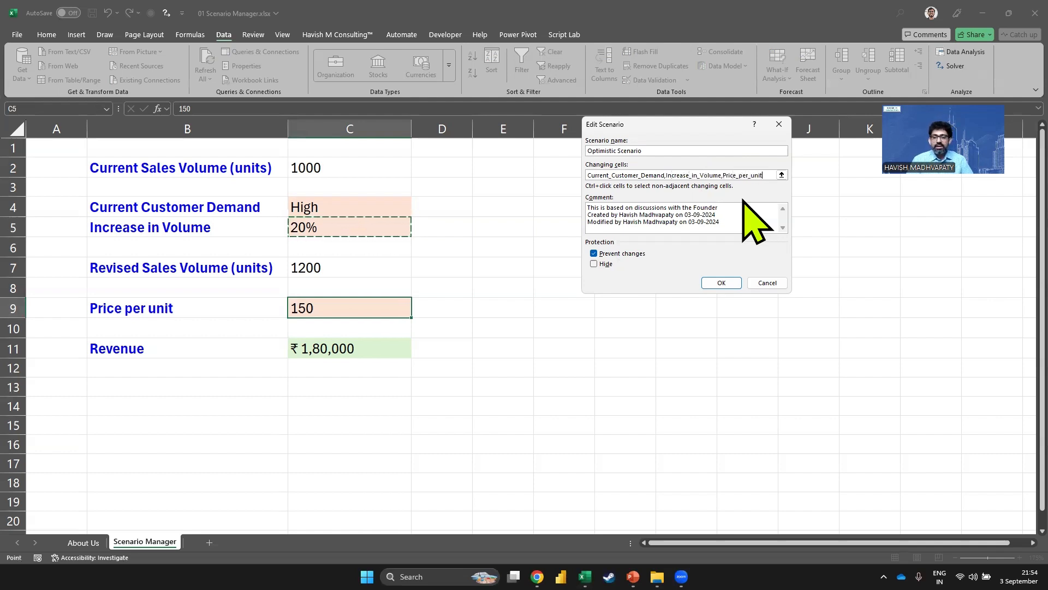
pyautogui.click(710, 282)
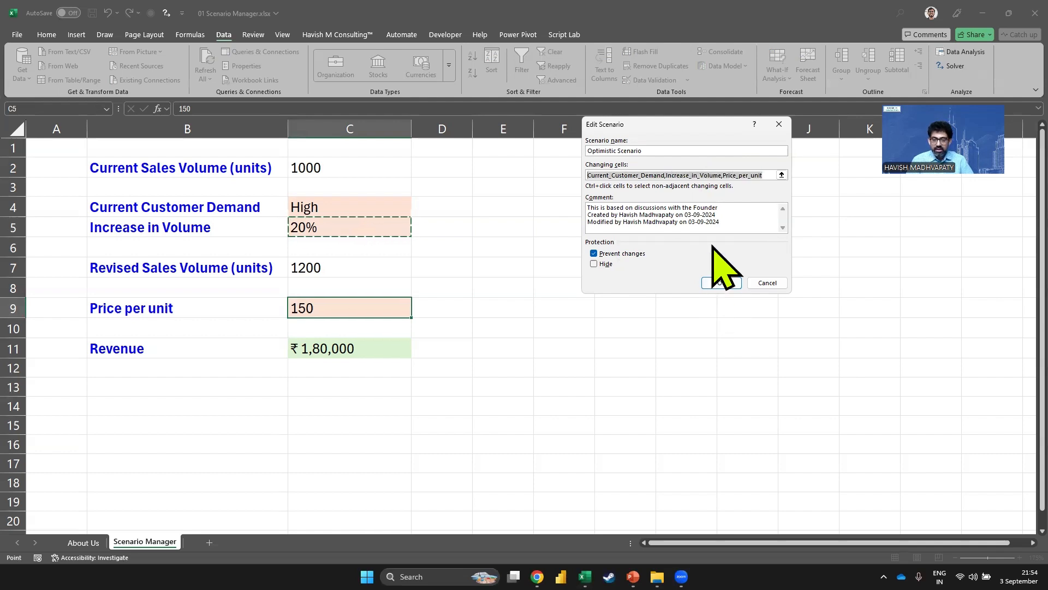
pyautogui.click(718, 284)
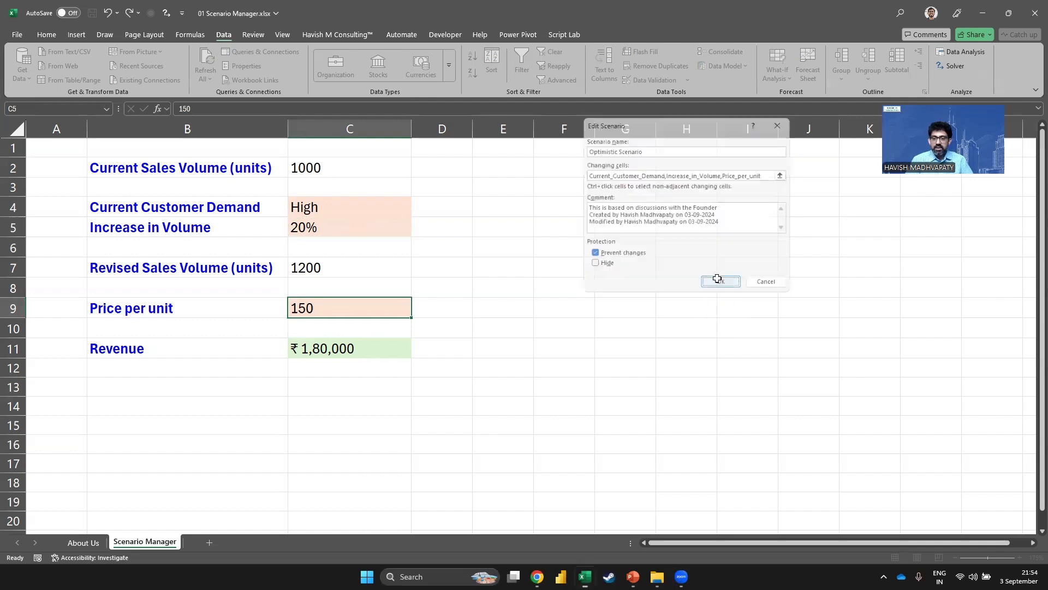
pyautogui.click(717, 241)
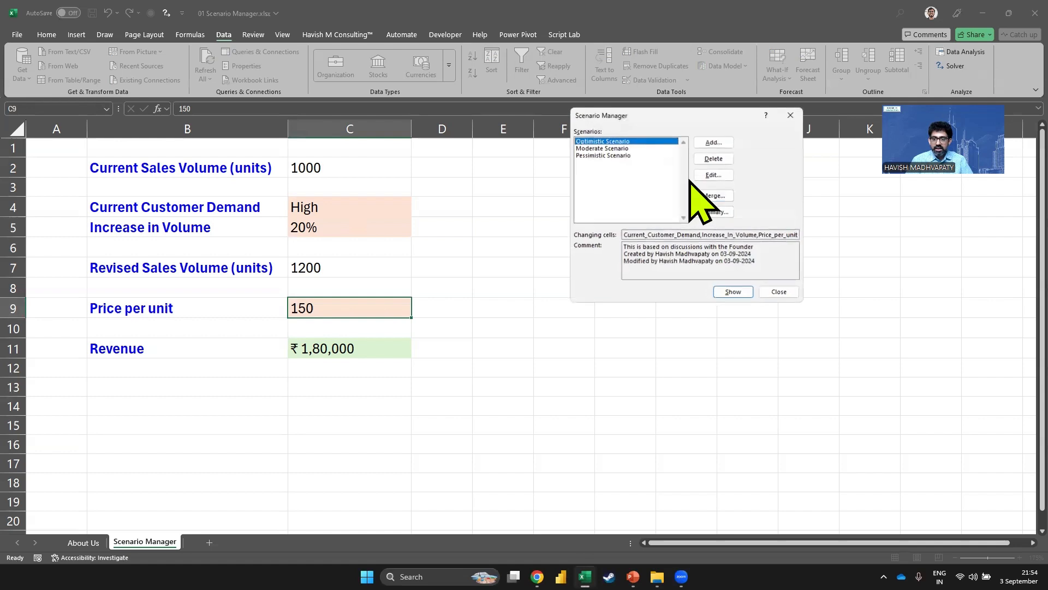
# Replace the Moderate Scenario's changing cells with Current_Customer_Demand,Increase_in_Volume,Price_per_unit and accept its scenario values
pyautogui.click(699, 176)
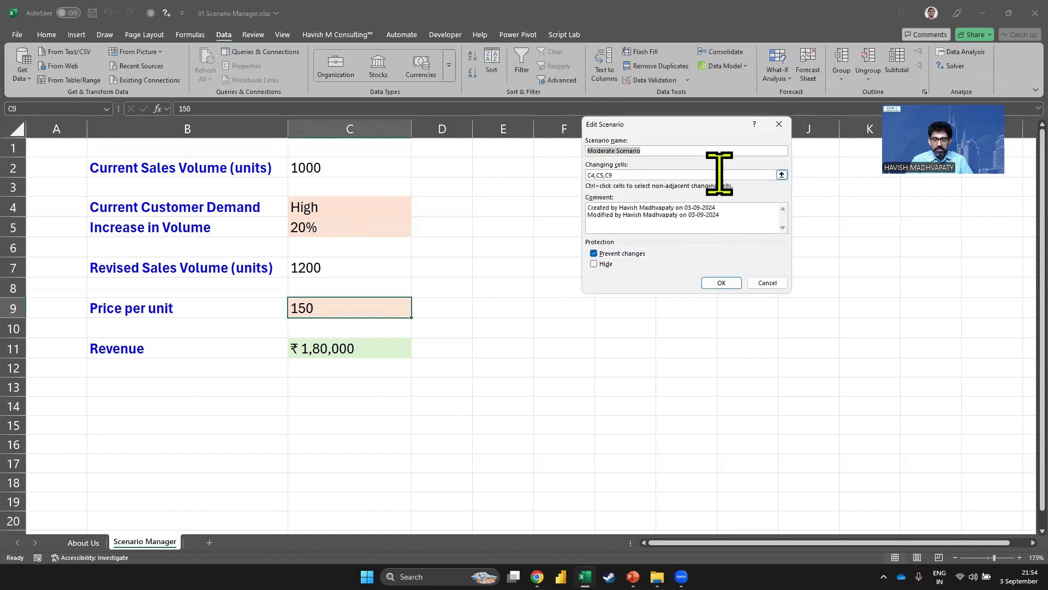
pyautogui.moveTo(720, 175); pyautogui.dragTo(560, 175)
pyautogui.press('BackSpace')
pyautogui.hotkey('ctrl', 'v')
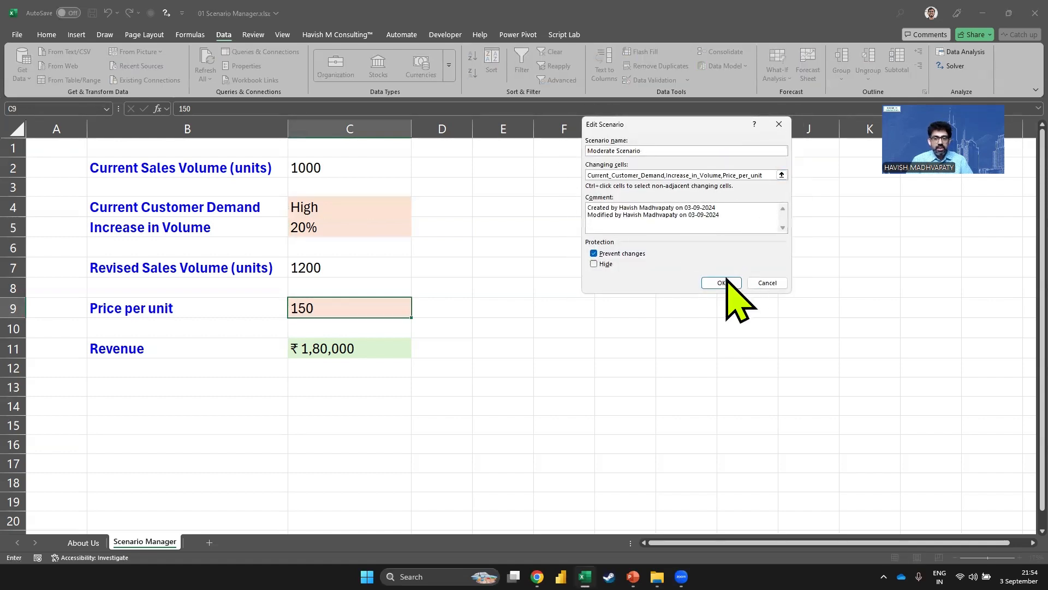
pyautogui.click(721, 282)
pyautogui.click(718, 240)
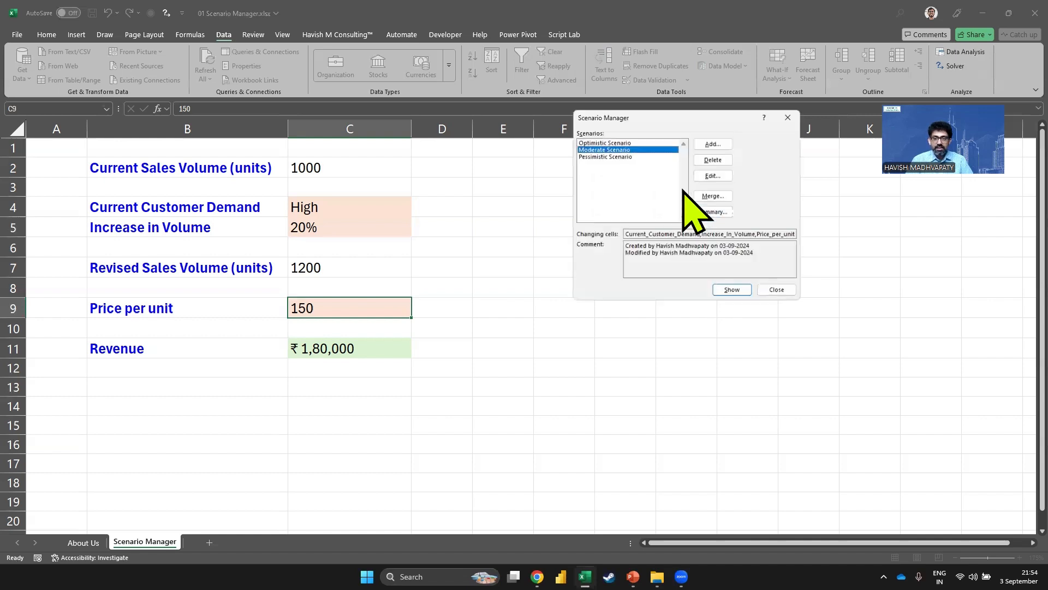
# Replace the Pessimistic Scenario's changing cells with Current_Customer_Demand,Increase_in_Volume,Price_per_unit and accept its scenario values
pyautogui.click(620, 155)
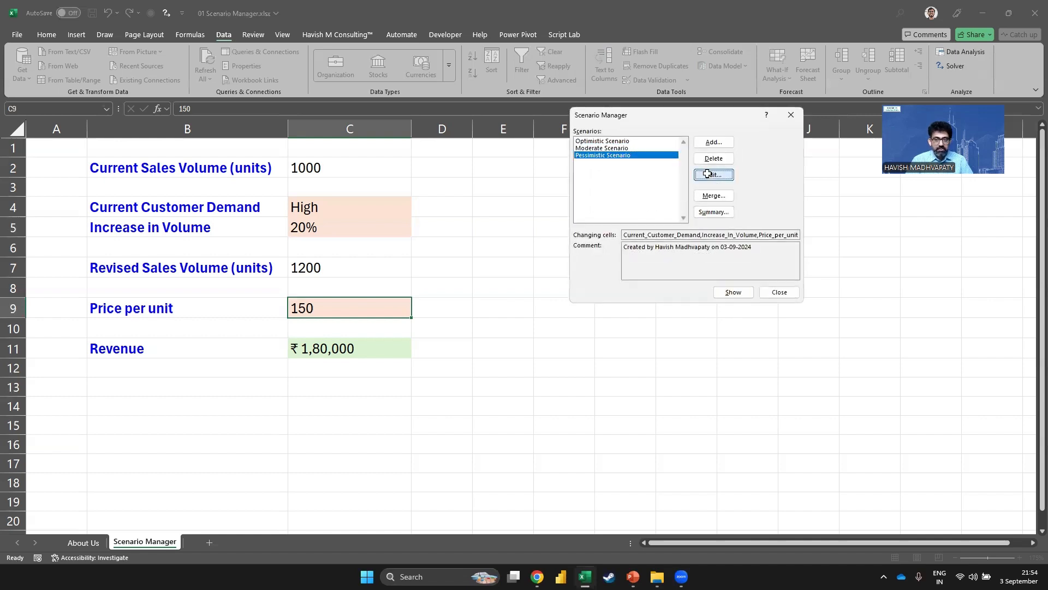
pyautogui.click(712, 175)
pyautogui.press('BackSpace')
pyautogui.press('BackSpace')
pyautogui.press('BackSpace')
pyautogui.press('BackSpace')
pyautogui.press('BackSpace')
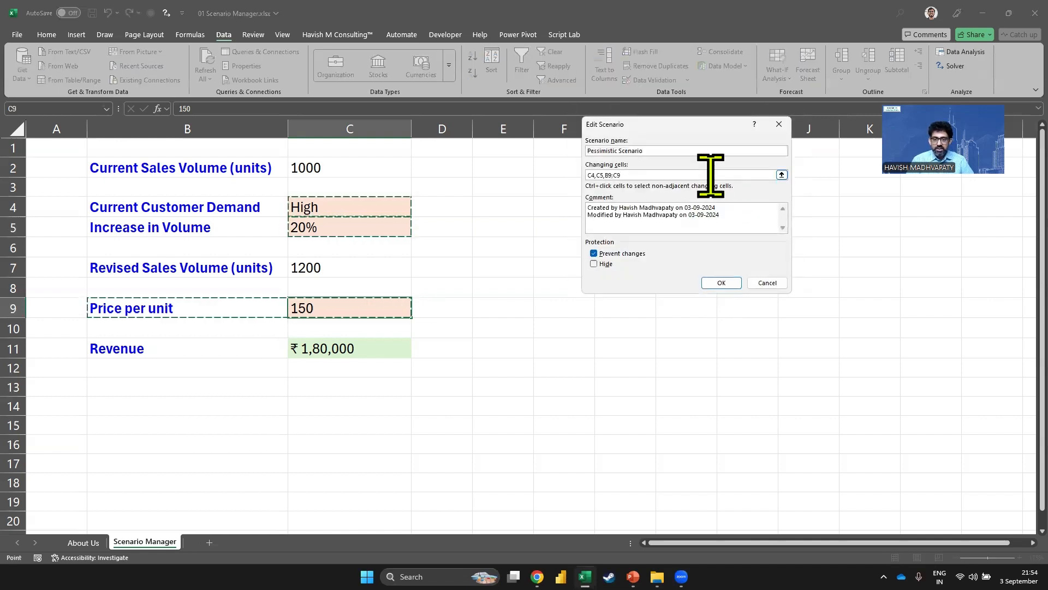
pyautogui.press('BackSpace')
pyautogui.press('BackSpace')
pyautogui.press('BackSpace')
pyautogui.hotkey('ctrl', 'v')
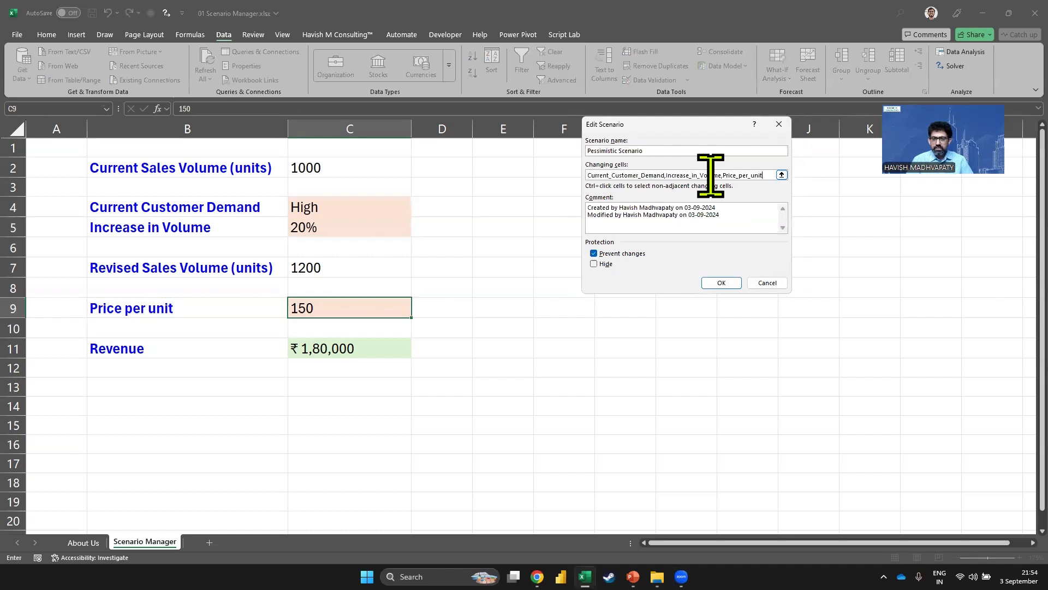
pyautogui.click(725, 283)
pyautogui.click(718, 239)
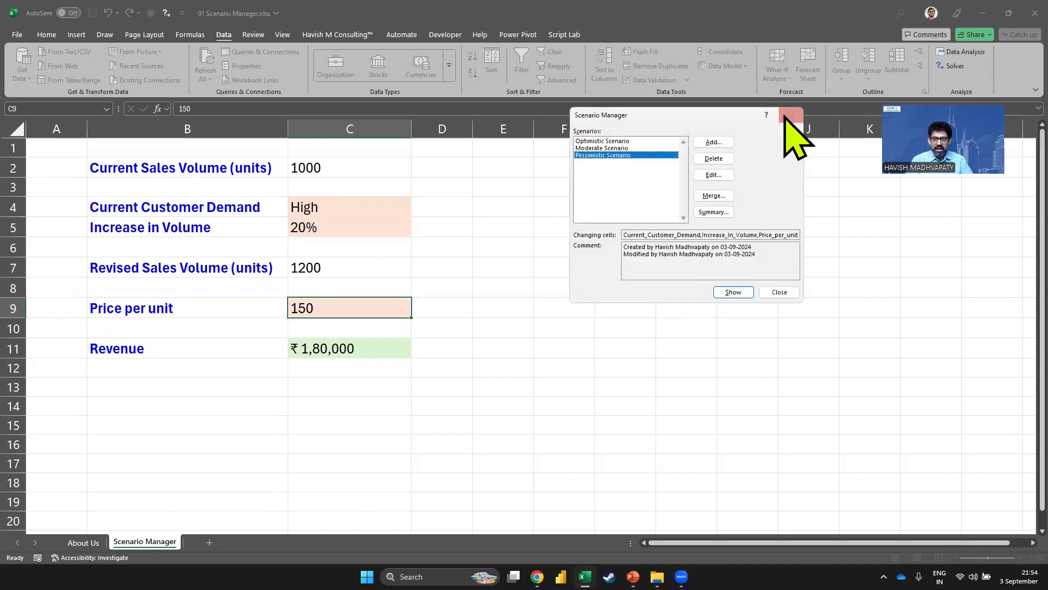
# Generate a fresh scenario summary report with result cell C11, and select the result cell's label in the report
pyautogui.click(713, 212)
pyautogui.click(678, 243)
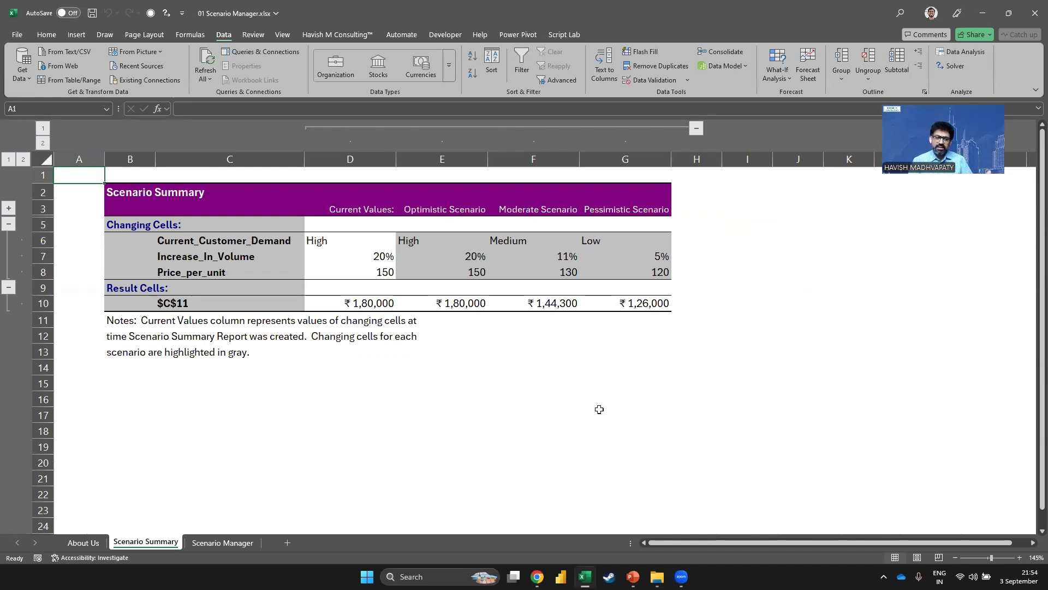
pyautogui.click(214, 304)
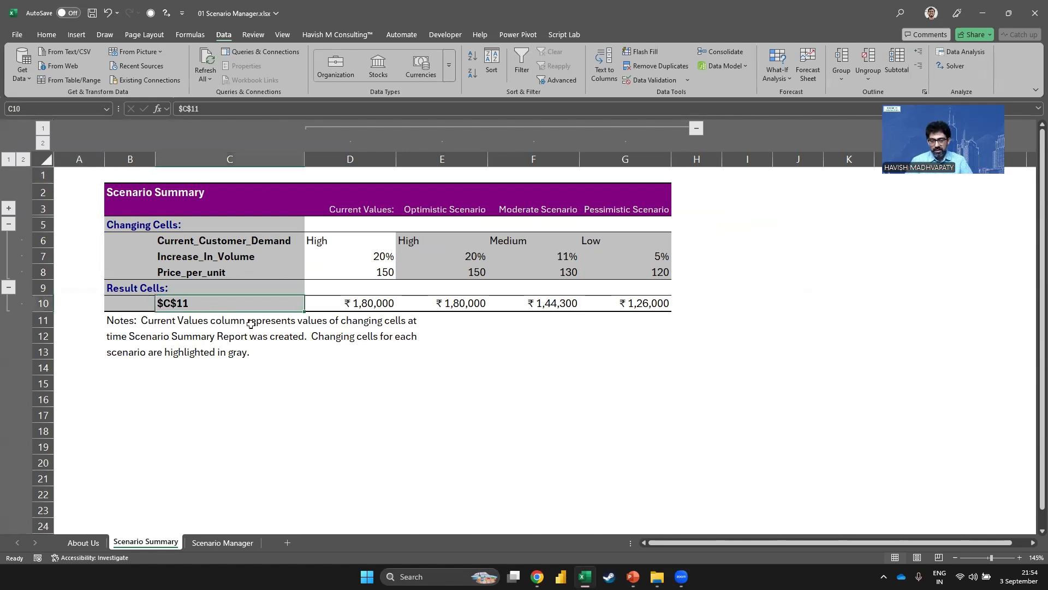
pyautogui.hotkey('alt', 'Tab')
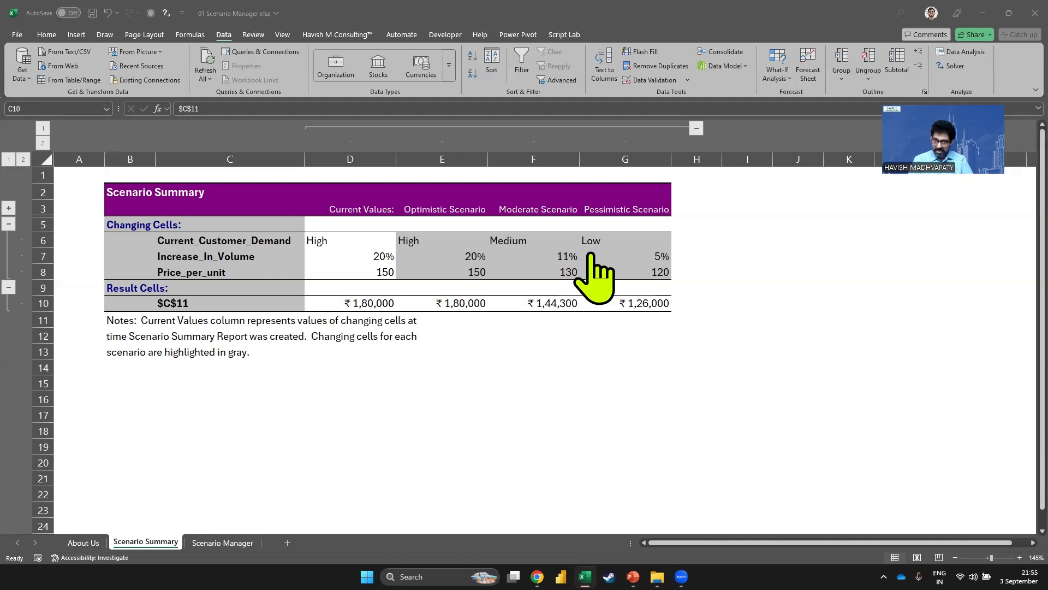
pyautogui.click(1035, 13)
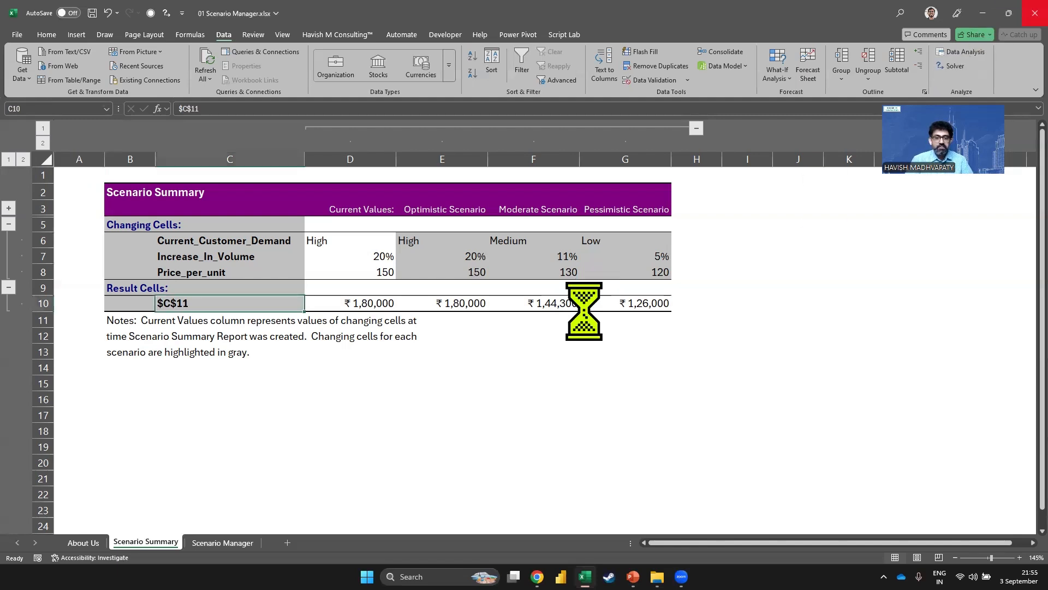
pyautogui.click(503, 301)
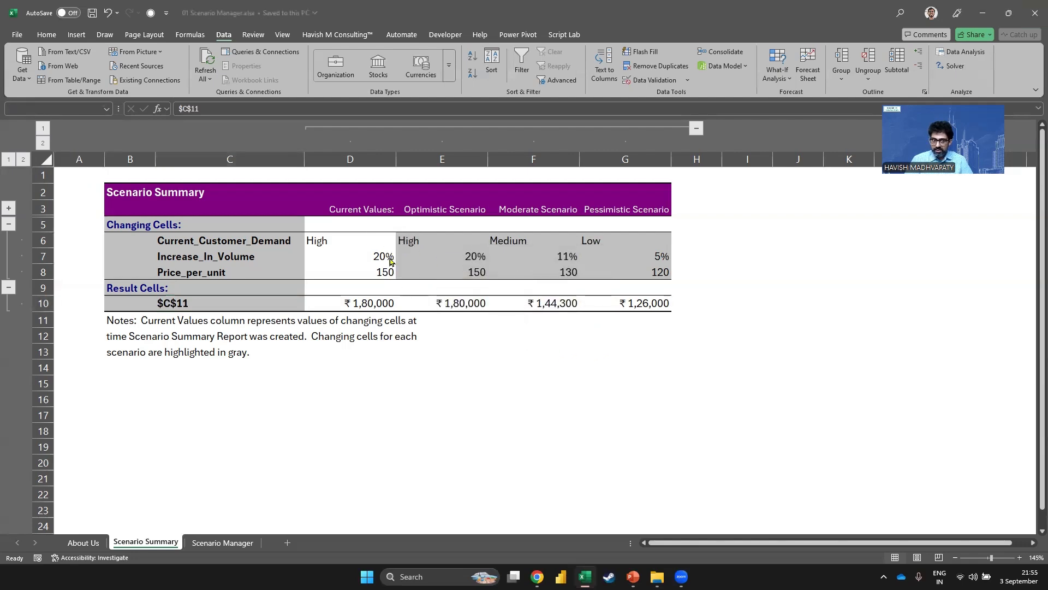
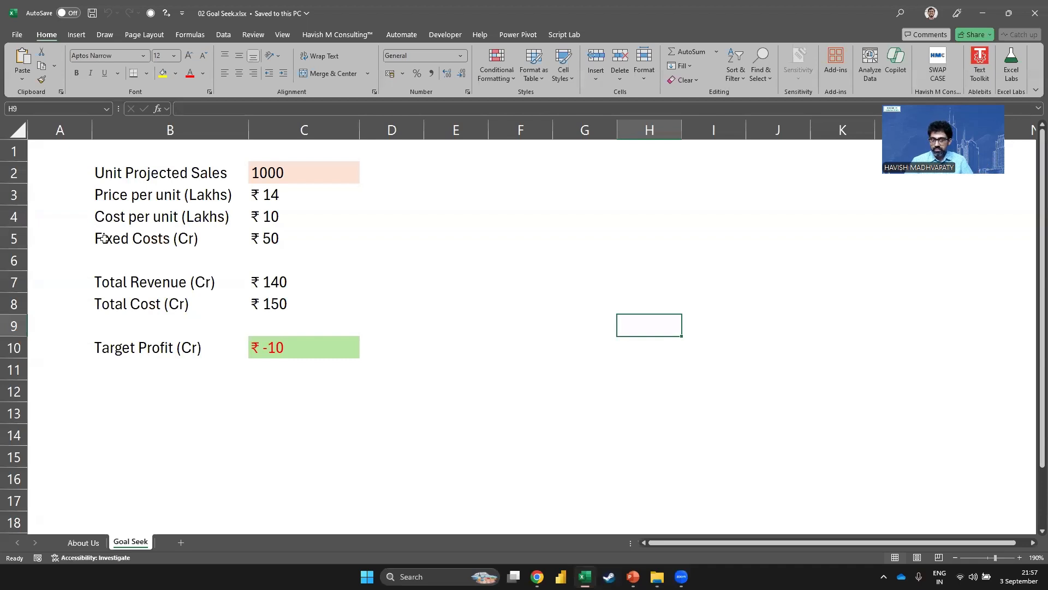
# Review the Goal Seek sheet's inputs in C2:C5: unit projected sales, price per unit, cost per unit and fixed costs
pyautogui.click(216, 230)
pyautogui.scroll(2, 136, 232)
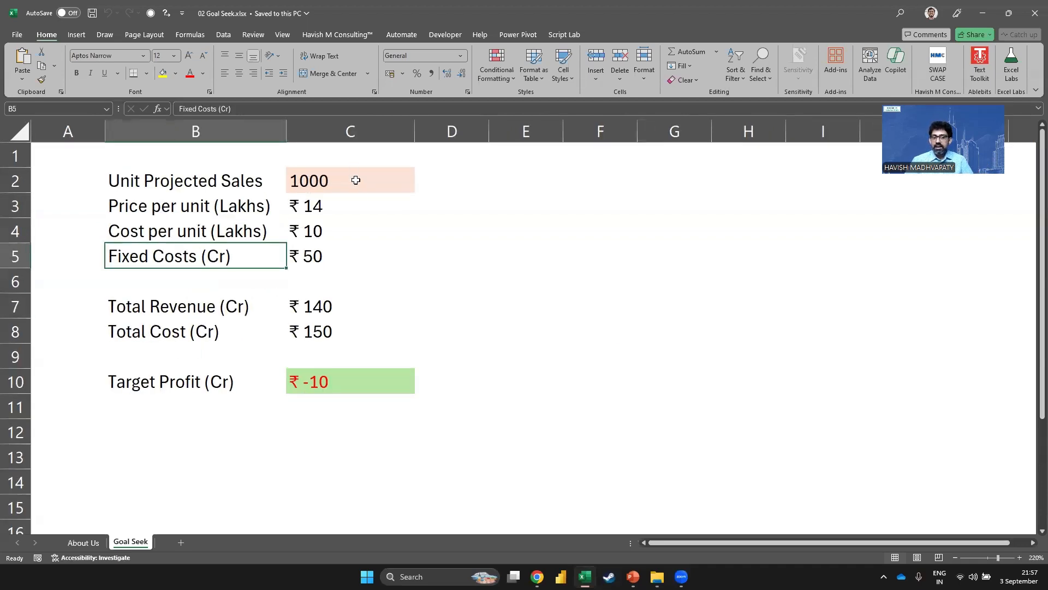
pyautogui.click(377, 189)
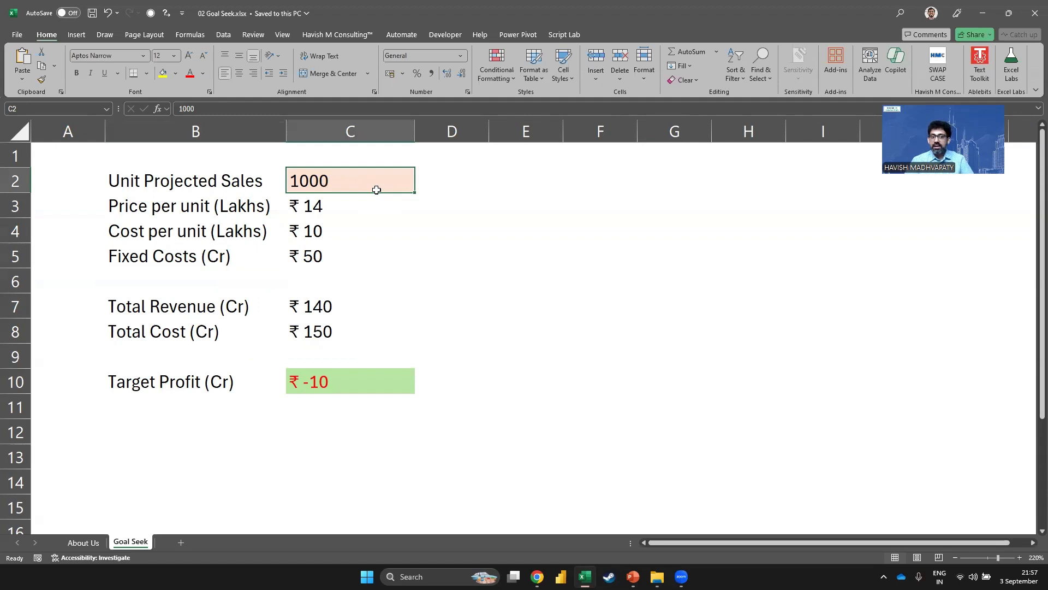
pyautogui.press('Down')
pyautogui.press('Down')
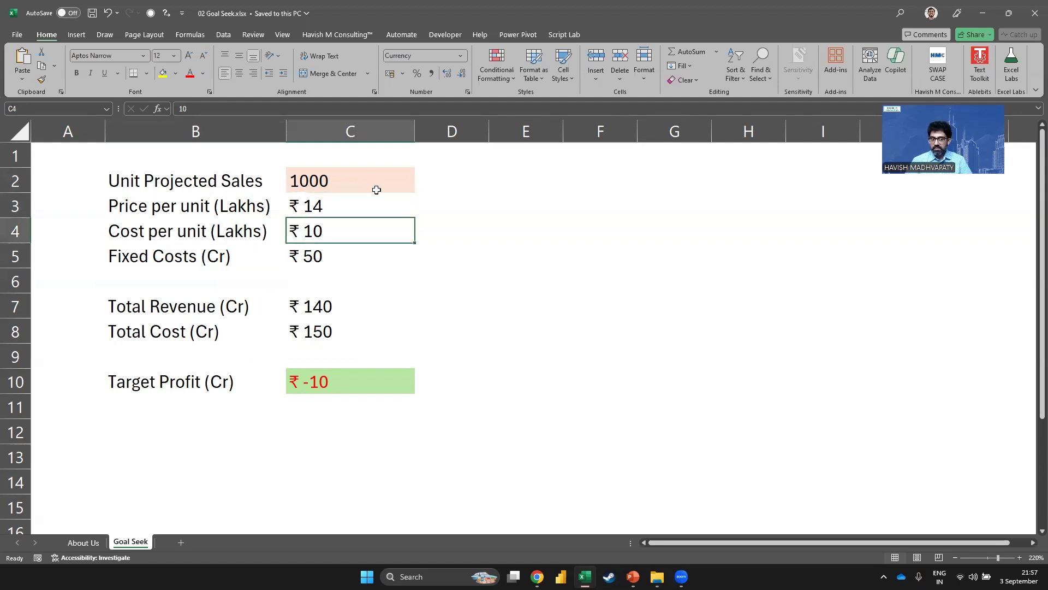
pyautogui.press('Down')
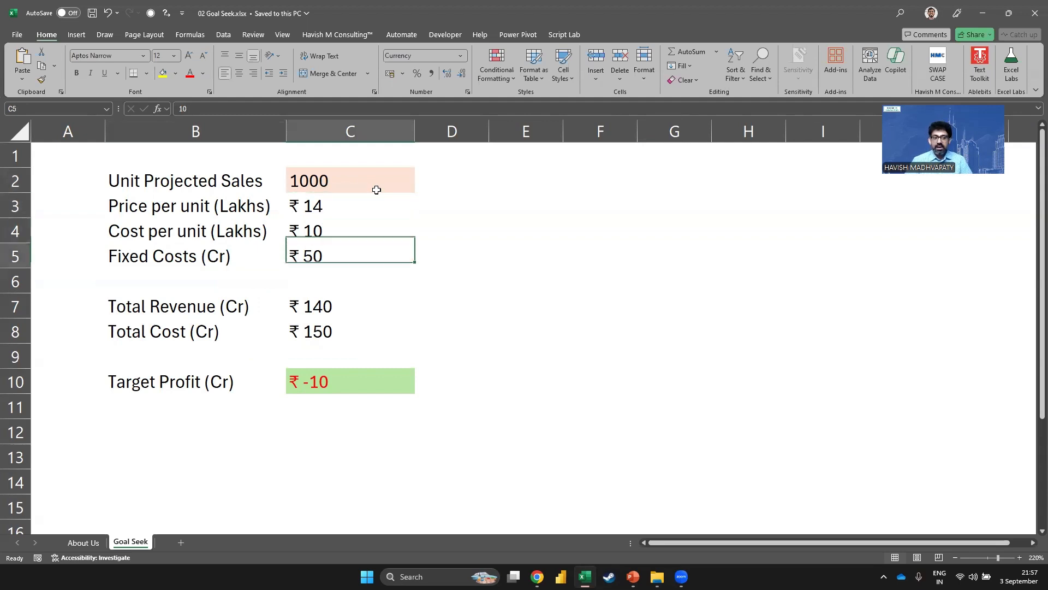
pyautogui.press('F2')
pyautogui.press('Escape')
pyautogui.press('Up')
pyautogui.press('Up')
pyautogui.hotkey('shift', 'Down')
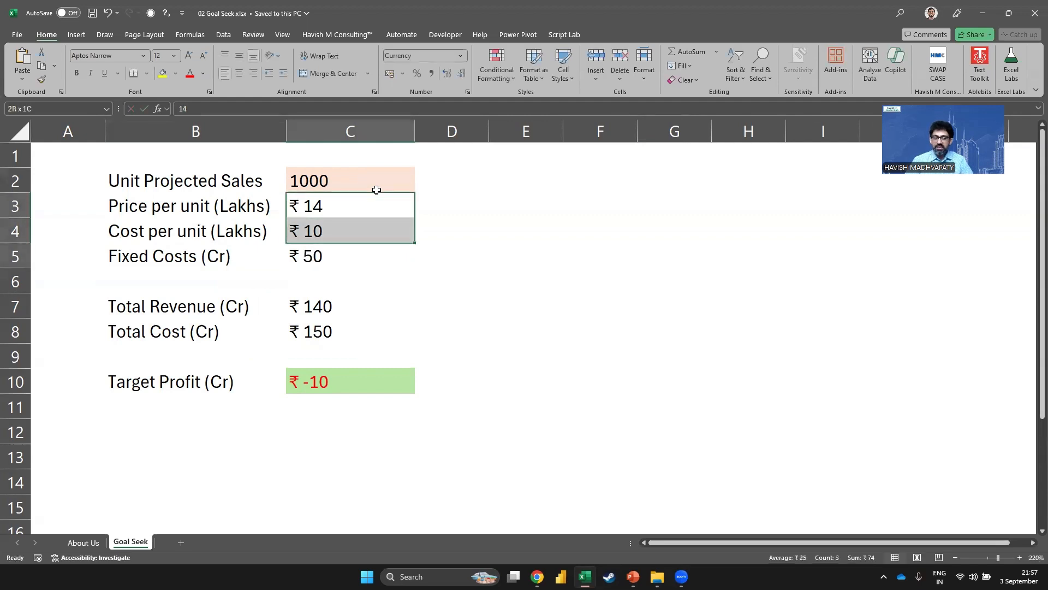
pyautogui.hotkey('shift', 'Down')
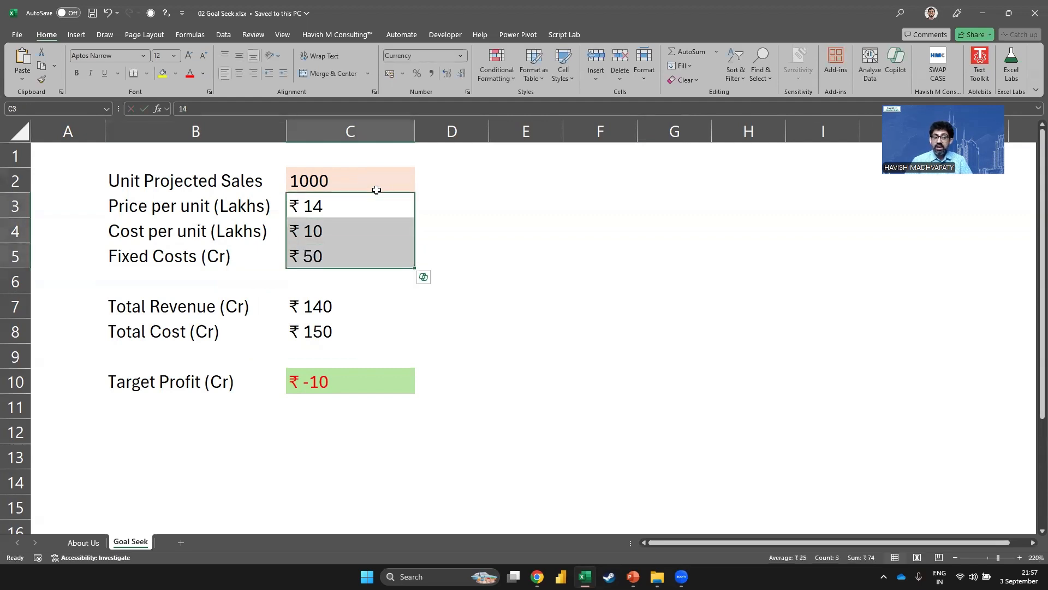
# Inspect the Total Revenue formula in C7 and the price per unit it draws on
pyautogui.press('Down')
pyautogui.press('Down')
pyautogui.press('Down')
pyautogui.press('Down')
pyautogui.press('F2')
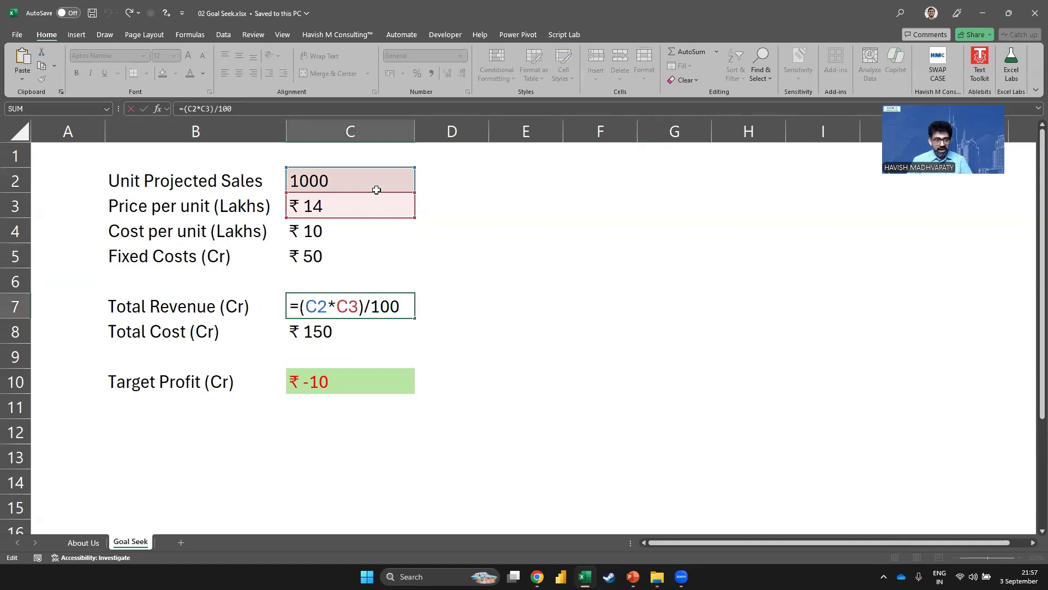
pyautogui.press('Escape')
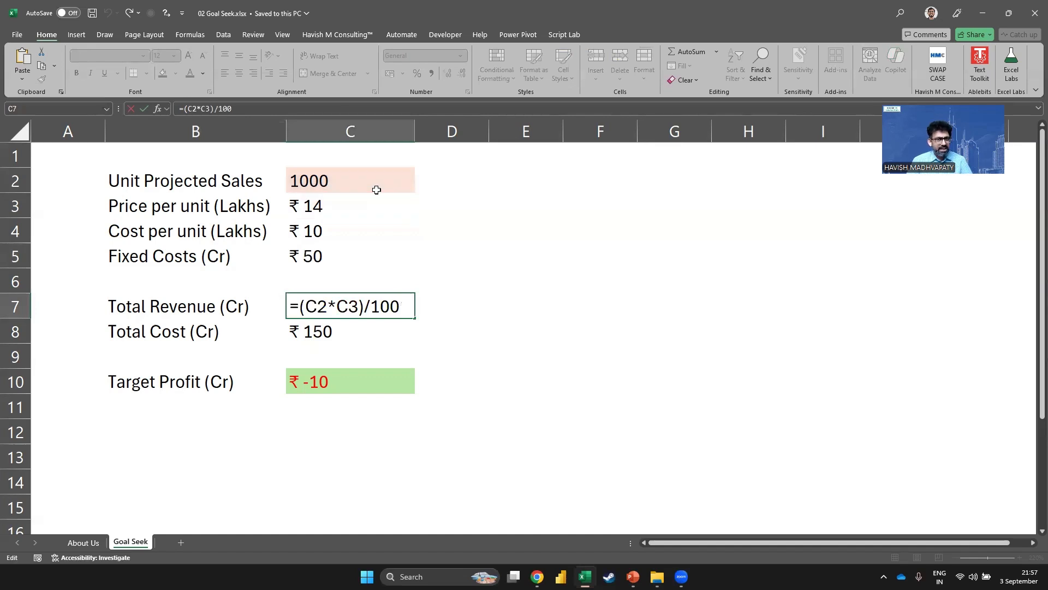
pyautogui.moveTo(248, 206); pyautogui.dragTo(327, 206)
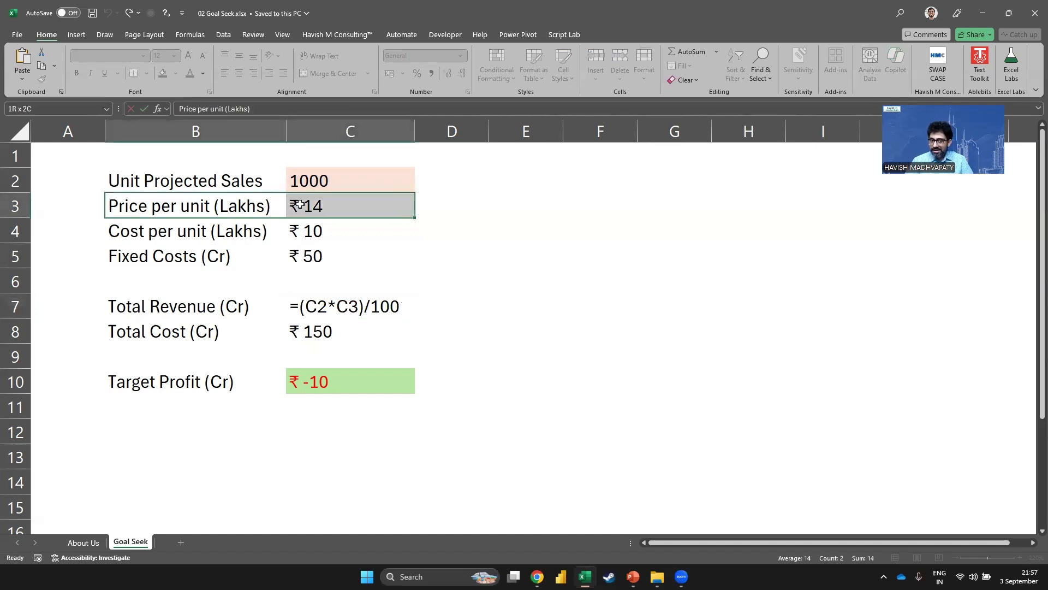
pyautogui.moveTo(200, 301); pyautogui.dragTo(329, 310)
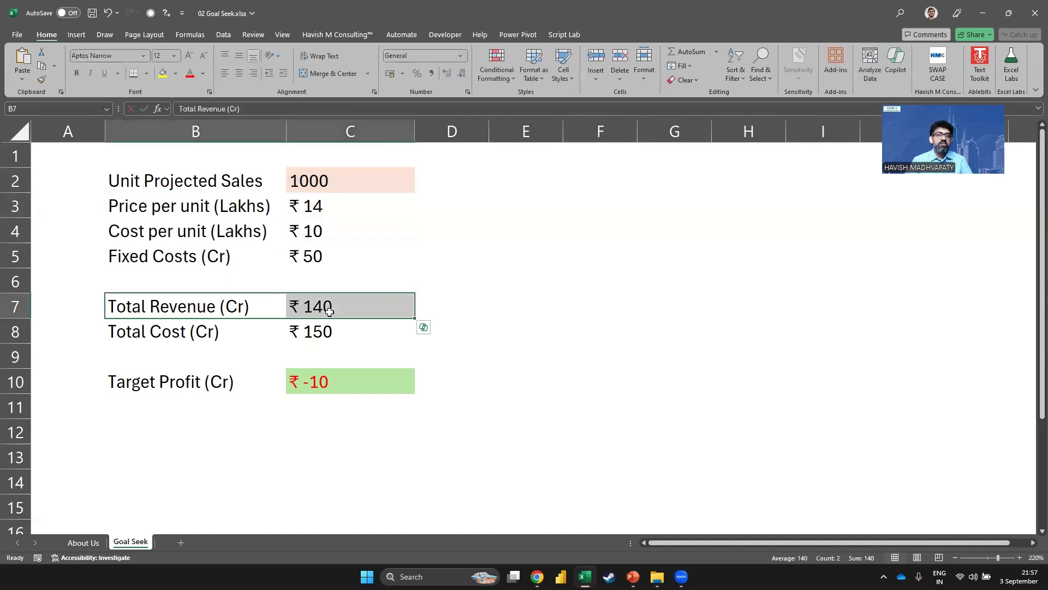
# Inspect the Total Cost formula in C8 and the Target Profit formula in C10, leaving both unchanged
pyautogui.click(334, 327)
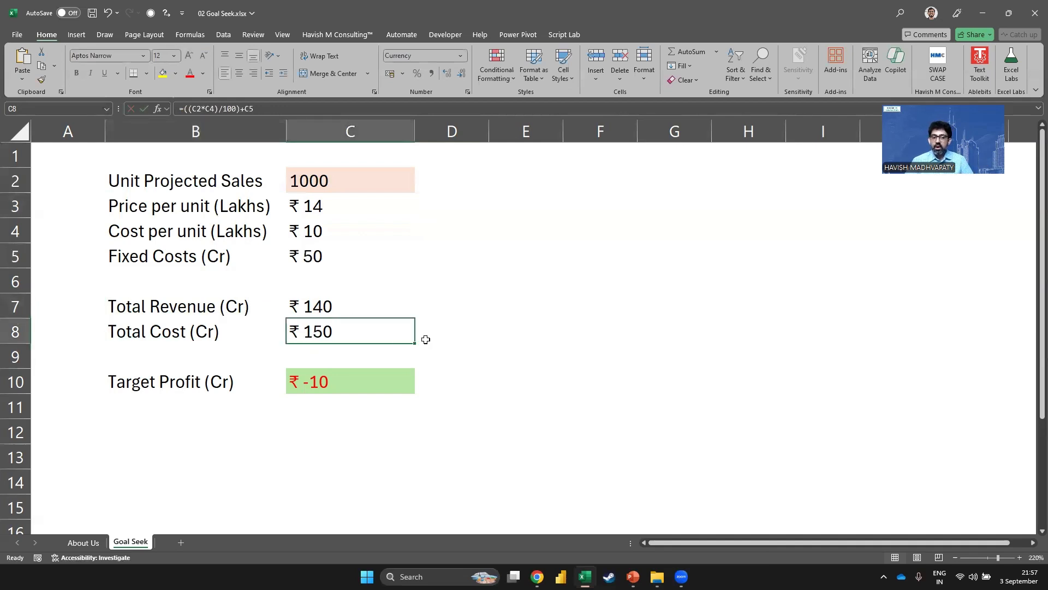
pyautogui.doubleClick(397, 332)
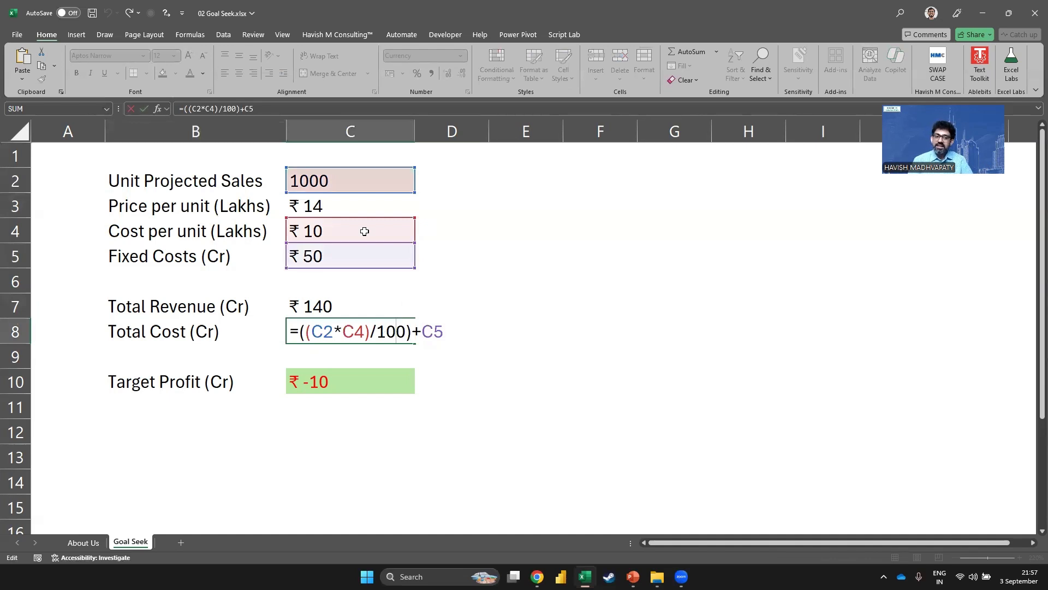
pyautogui.hotkey('ctrl', 'Return')
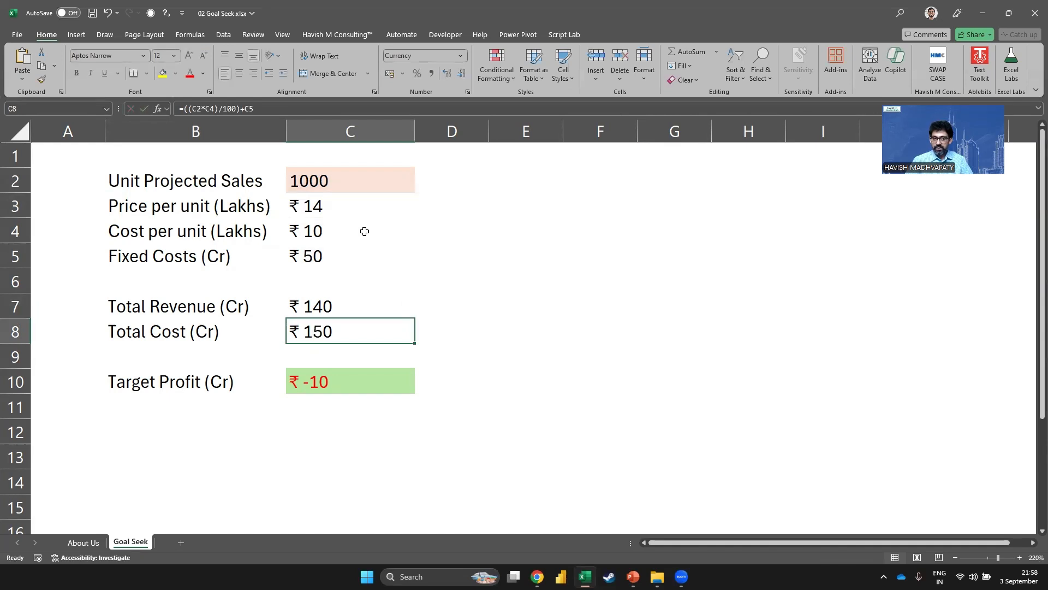
pyautogui.press('Down')
pyautogui.press('Down')
pyautogui.press('Up')
pyautogui.press('Down')
pyautogui.press('F2')
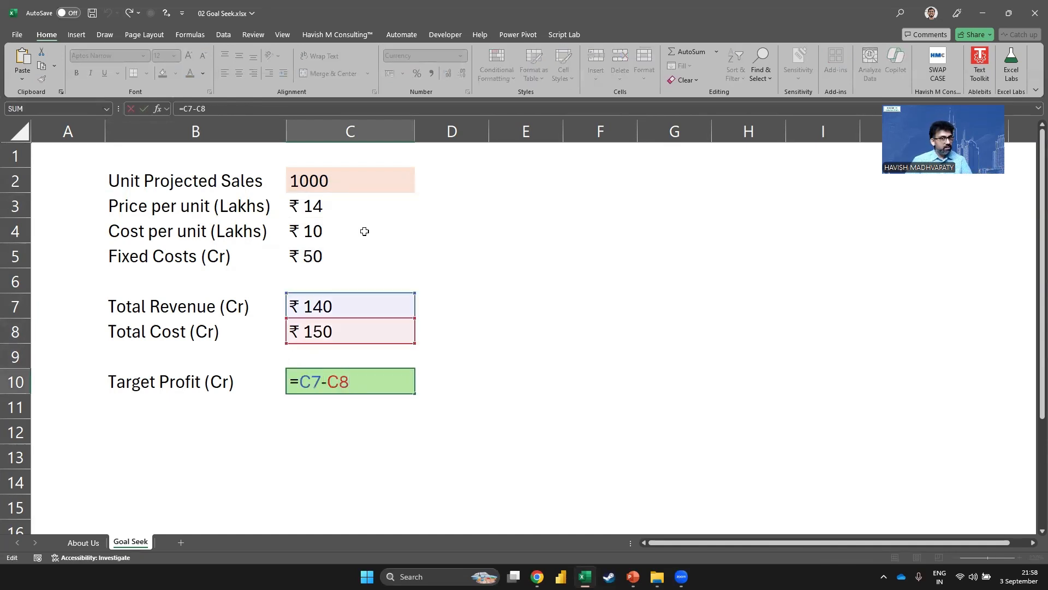
pyautogui.hotkey('ctrl', 'Return')
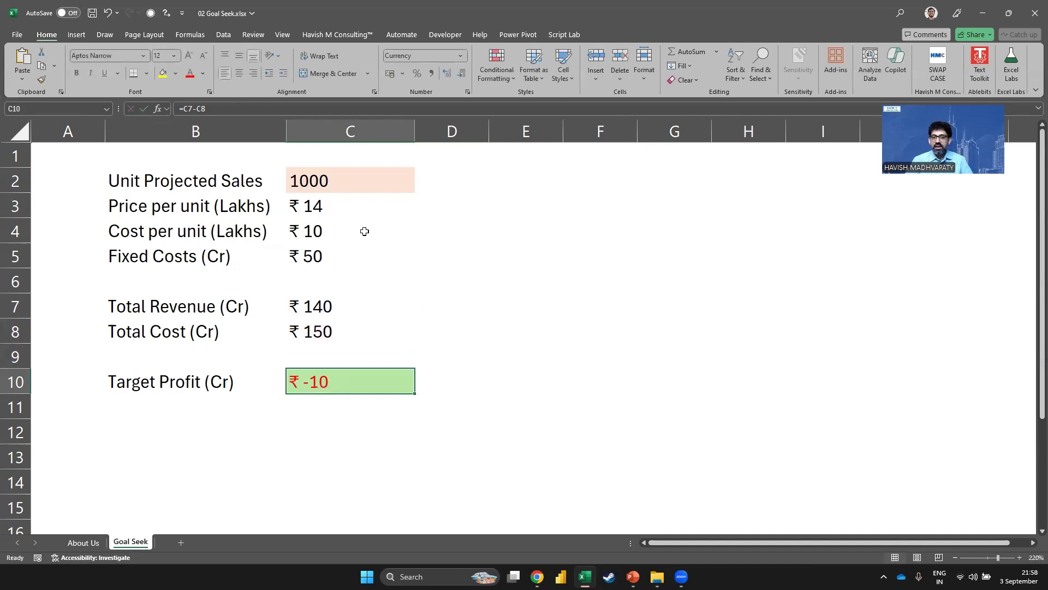
# Try 5000 and 15000 as the Unit Projected Sales in C2 to test their effect on profit
pyautogui.click(366, 188)
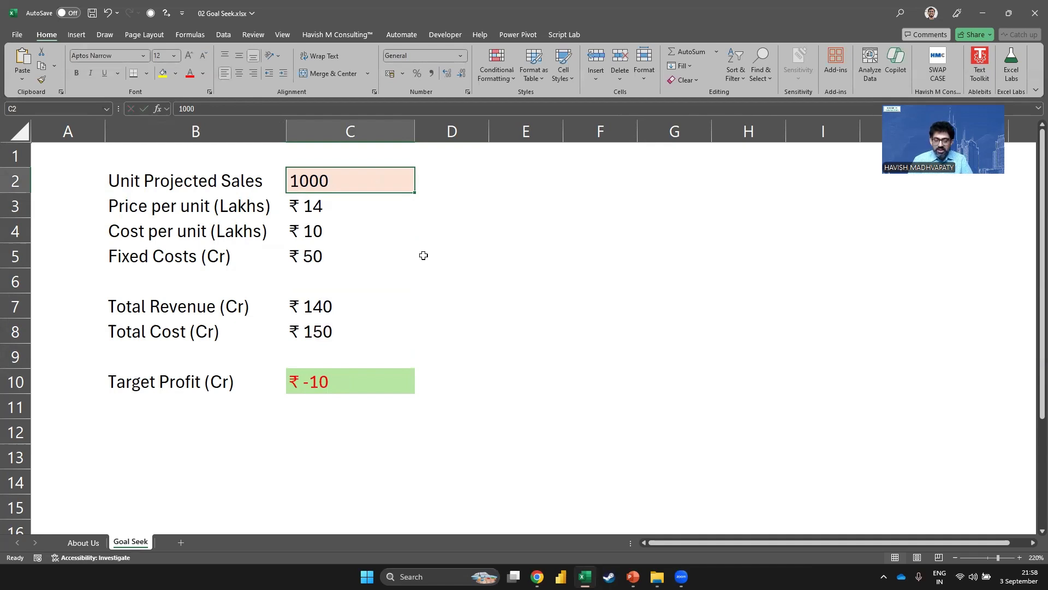
pyautogui.write('5000')
pyautogui.press('Return')
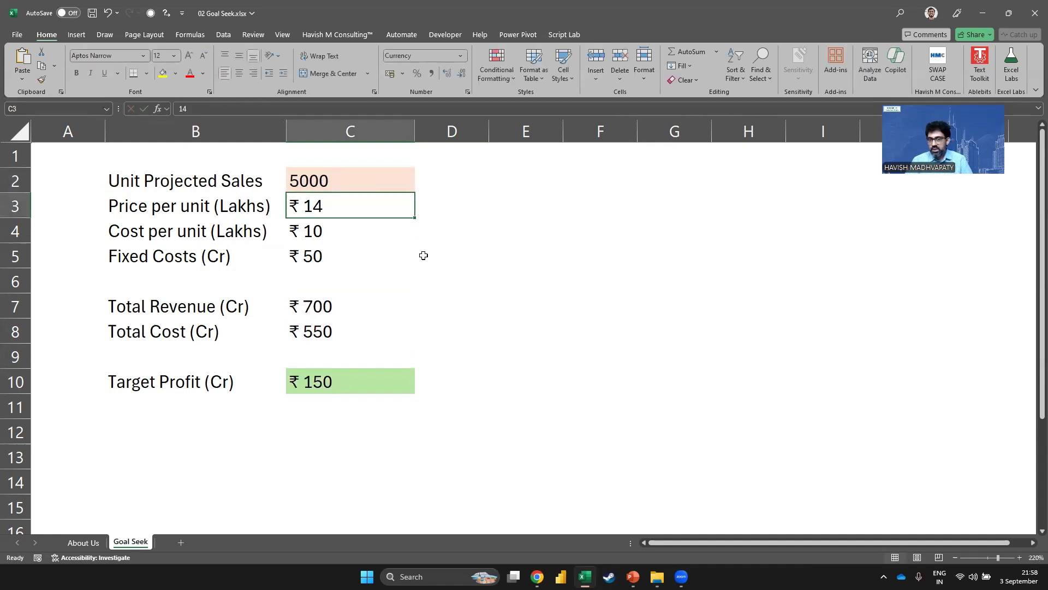
pyautogui.press('Up')
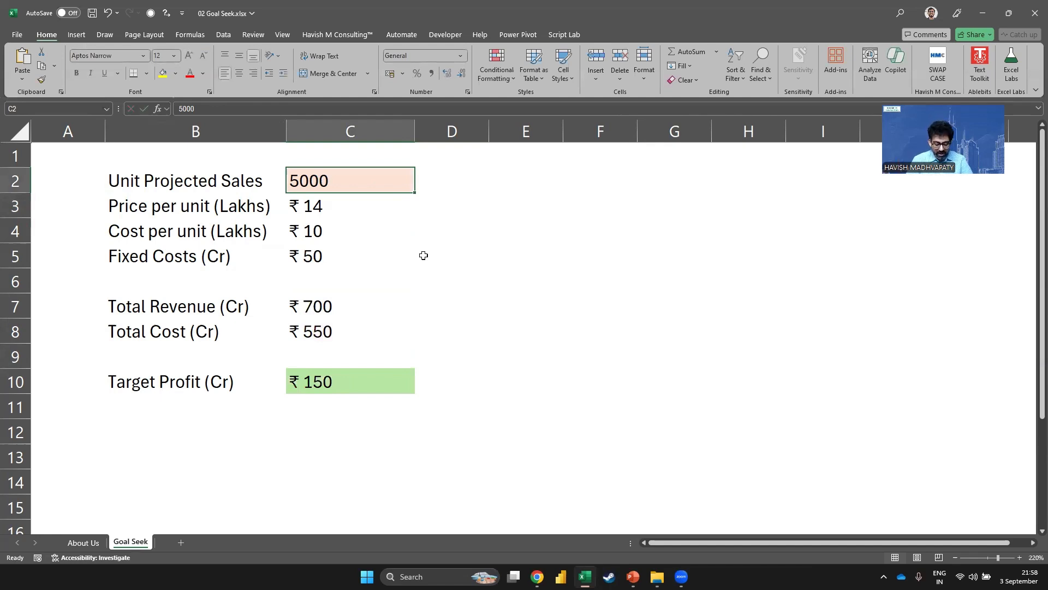
pyautogui.write('15000')
pyautogui.press('Return')
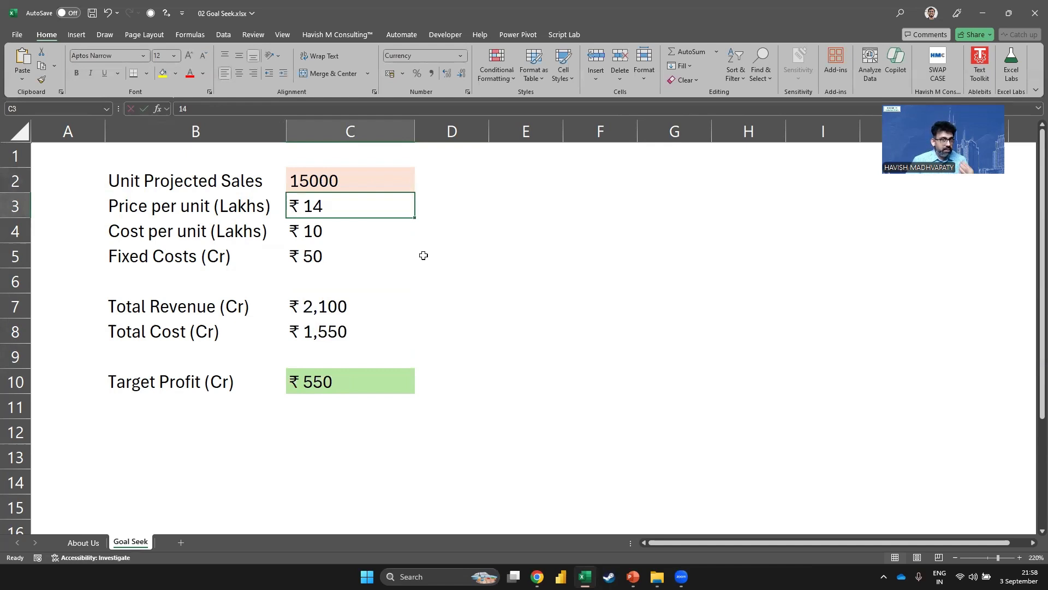
# Try 14000 and 13756 as the Unit Projected Sales in C2 to approach a profit of 500 manually
pyautogui.press('Up')
pyautogui.write('1400')
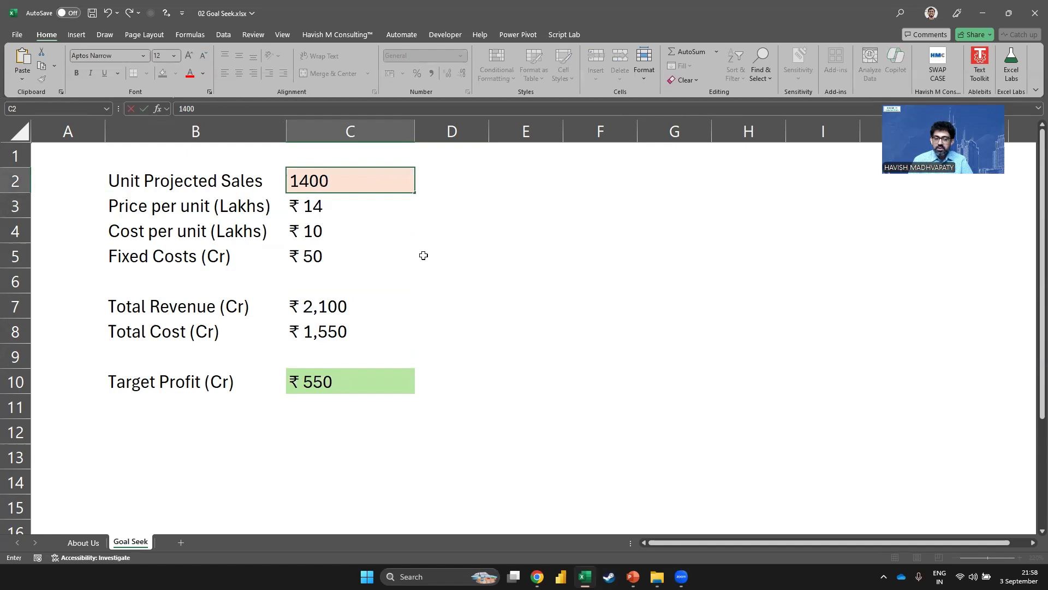
pyautogui.write('0')
pyautogui.press('Return')
pyautogui.press('Up')
pyautogui.write('1')
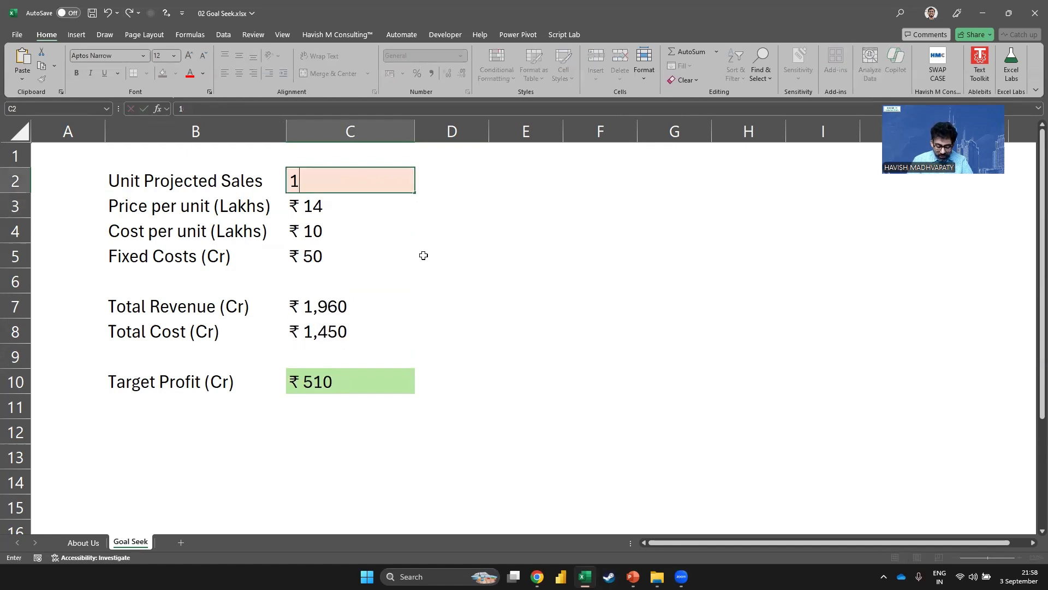
pyautogui.write('3756')
pyautogui.press('Return')
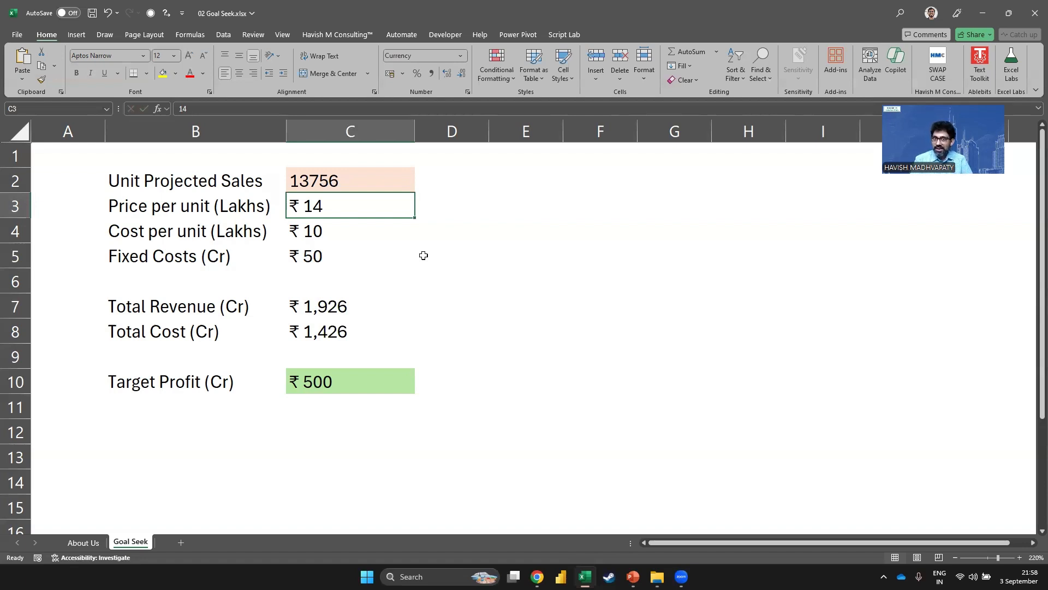
# Reset the Unit Projected Sales in C2 to 1000
pyautogui.press('Up')
pyautogui.write('1000')
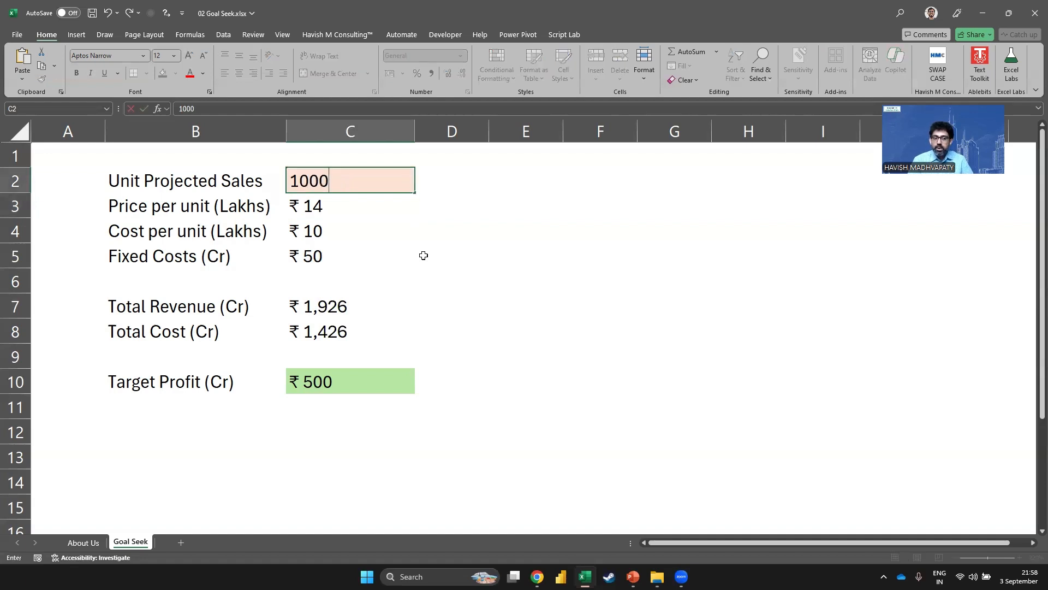
pyautogui.press('Return')
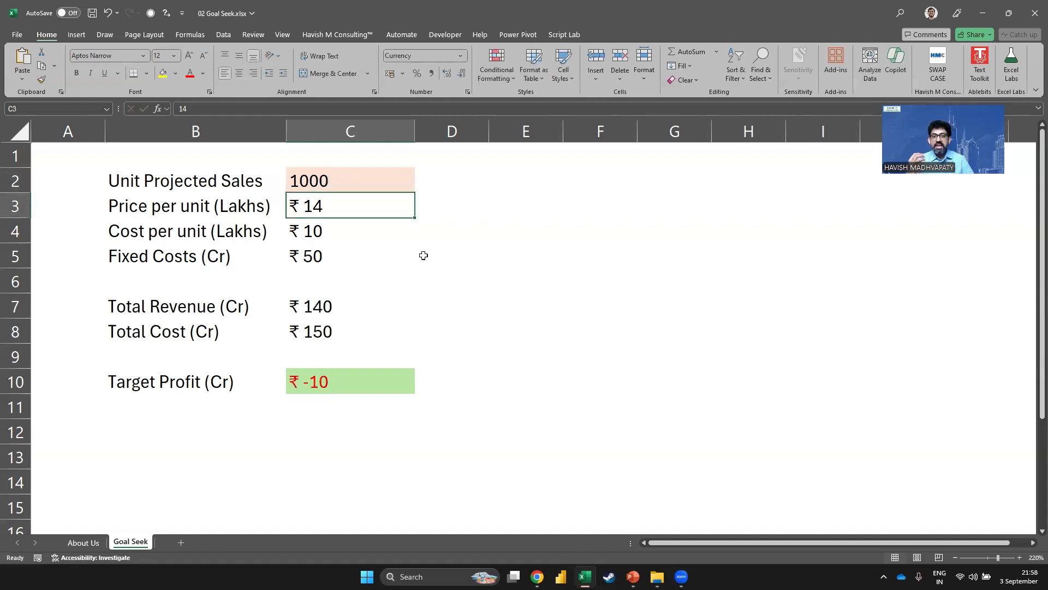
# Run Goal Seek to bring the Target Profit in C10 to 500 by changing Unit Projected Sales in C2, and accept the solution
pyautogui.click(370, 381)
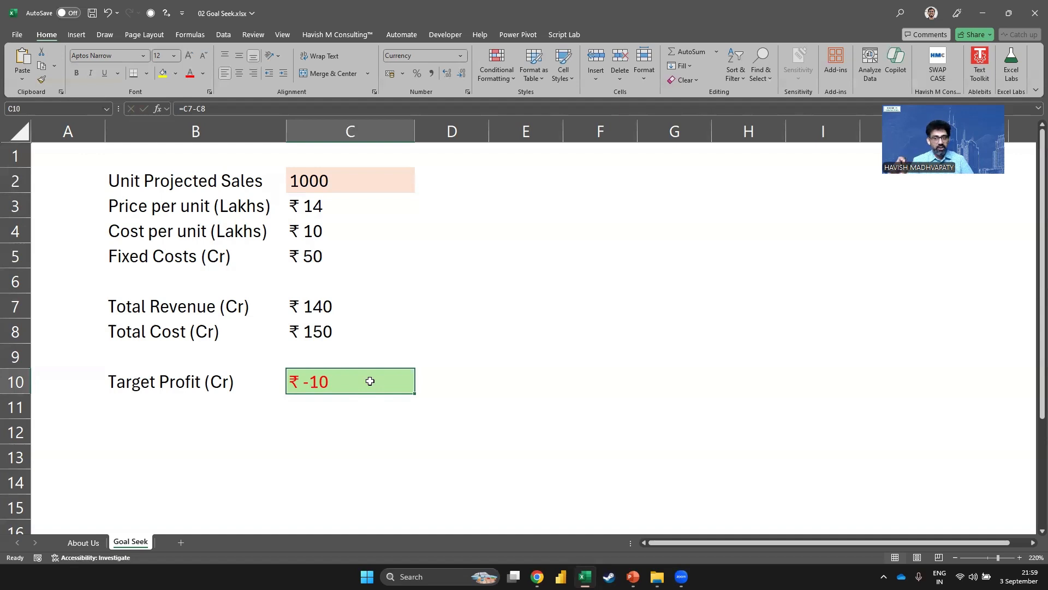
pyautogui.click(219, 35)
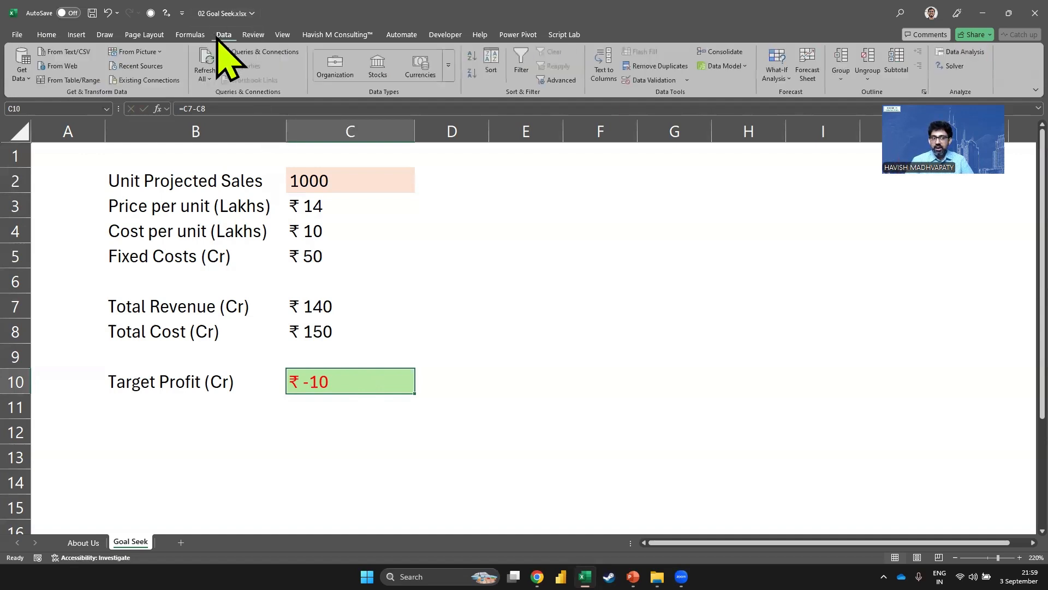
pyautogui.click(785, 76)
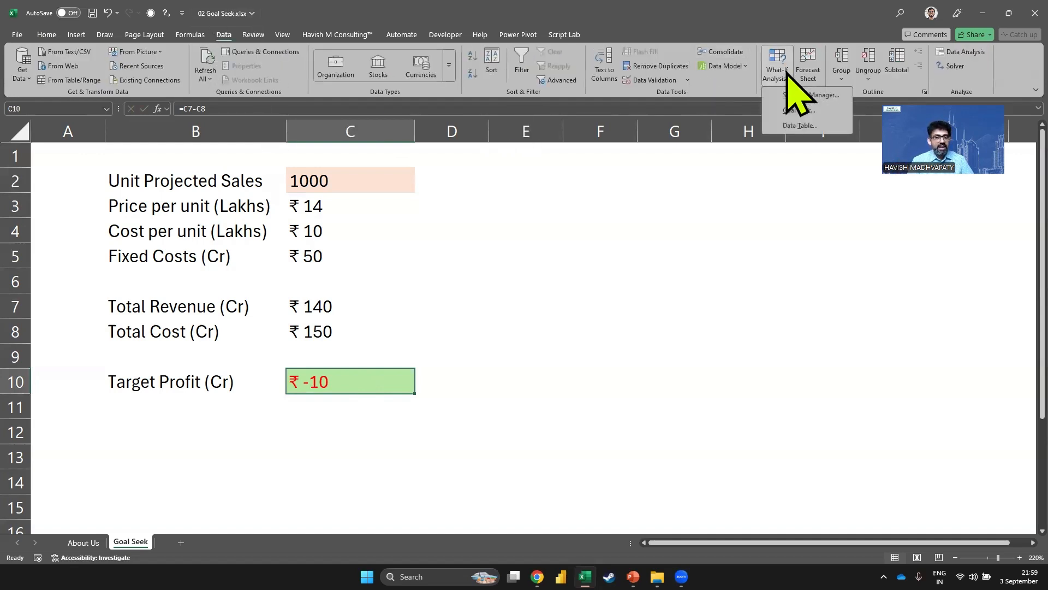
pyautogui.click(798, 109)
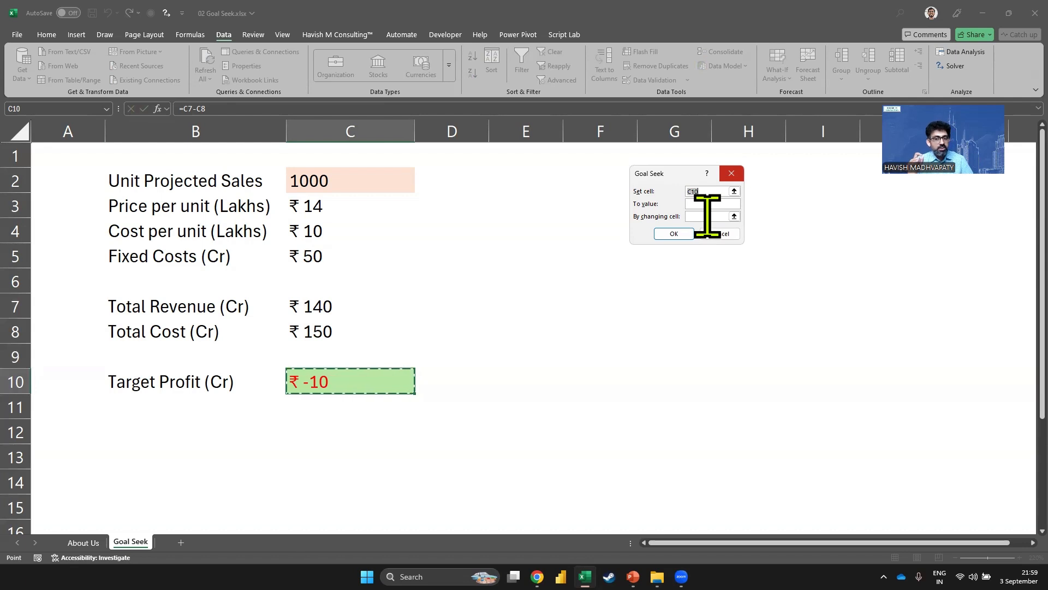
pyautogui.click(349, 381)
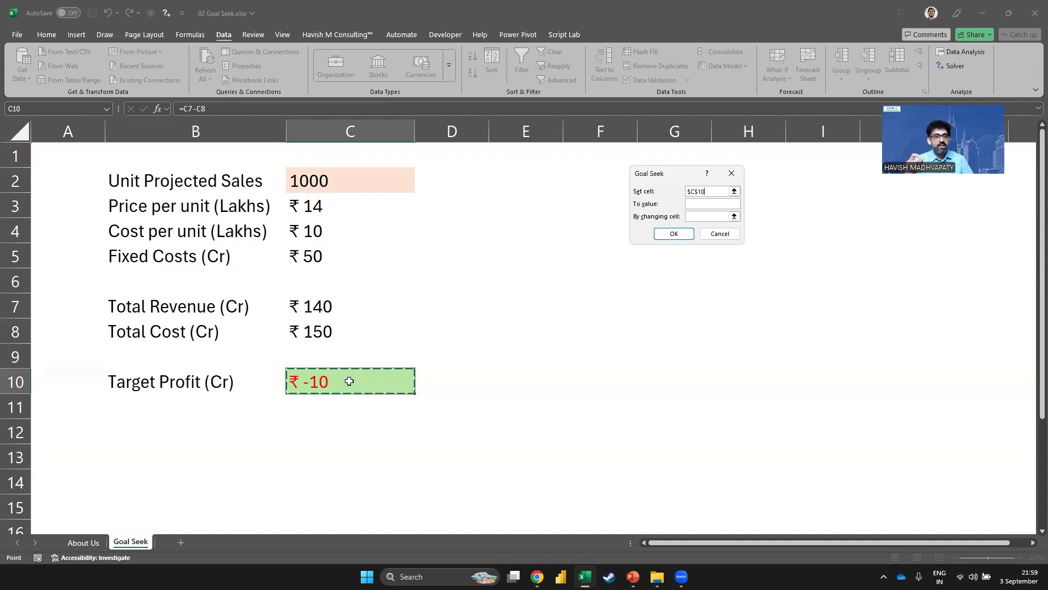
pyautogui.click(725, 202)
pyautogui.write('500')
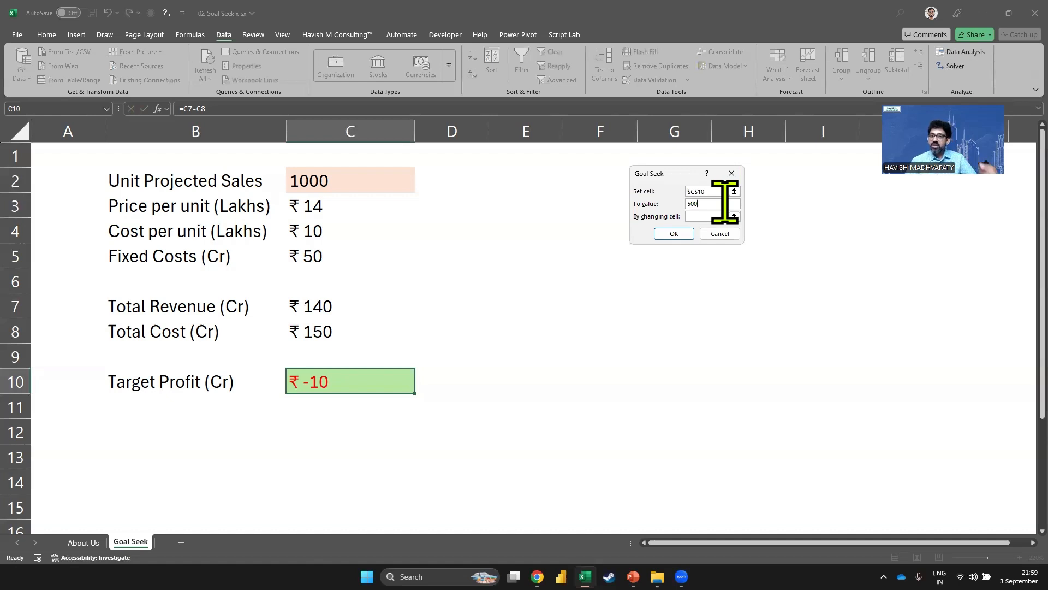
pyautogui.click(726, 216)
pyautogui.click(346, 182)
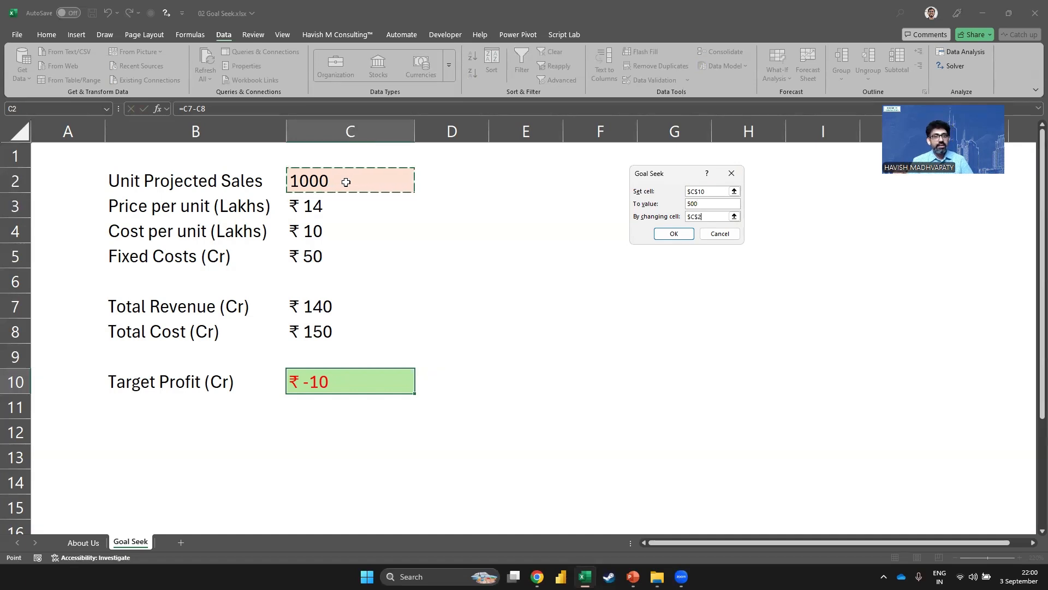
pyautogui.click(679, 234)
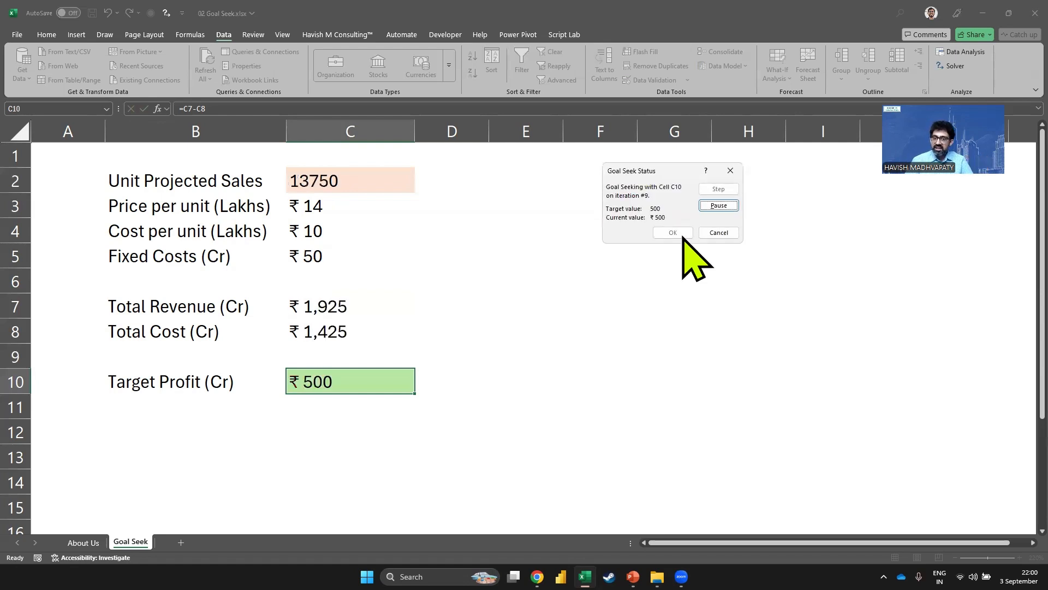
pyautogui.click(673, 233)
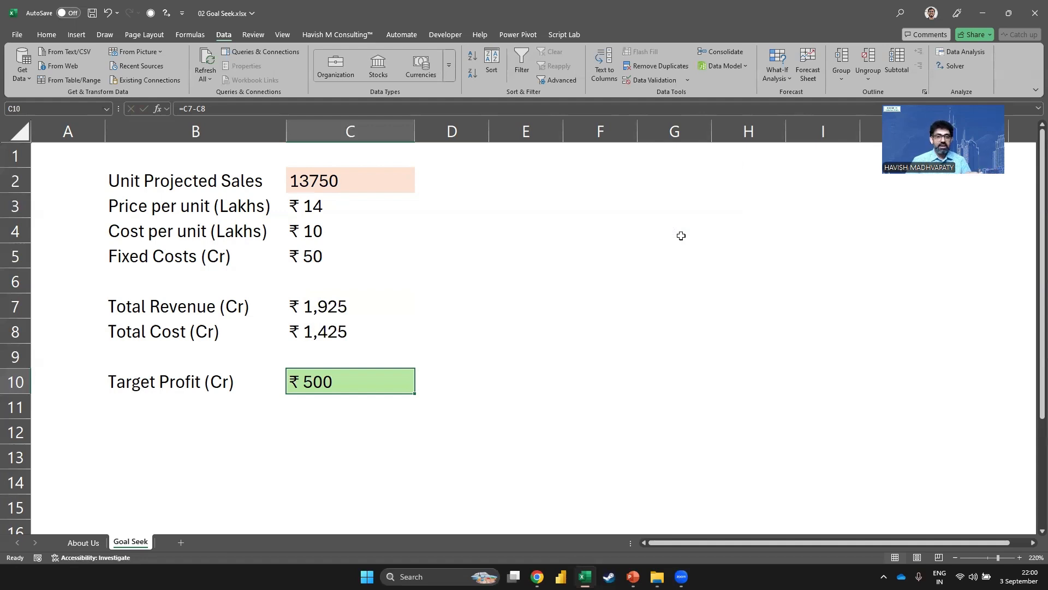
# Try Goal Seek to bring the Target Profit in C10 to 0 by changing Unit Projected Sales in C2, and discard the solution
pyautogui.press('Down')
pyautogui.press('Up')
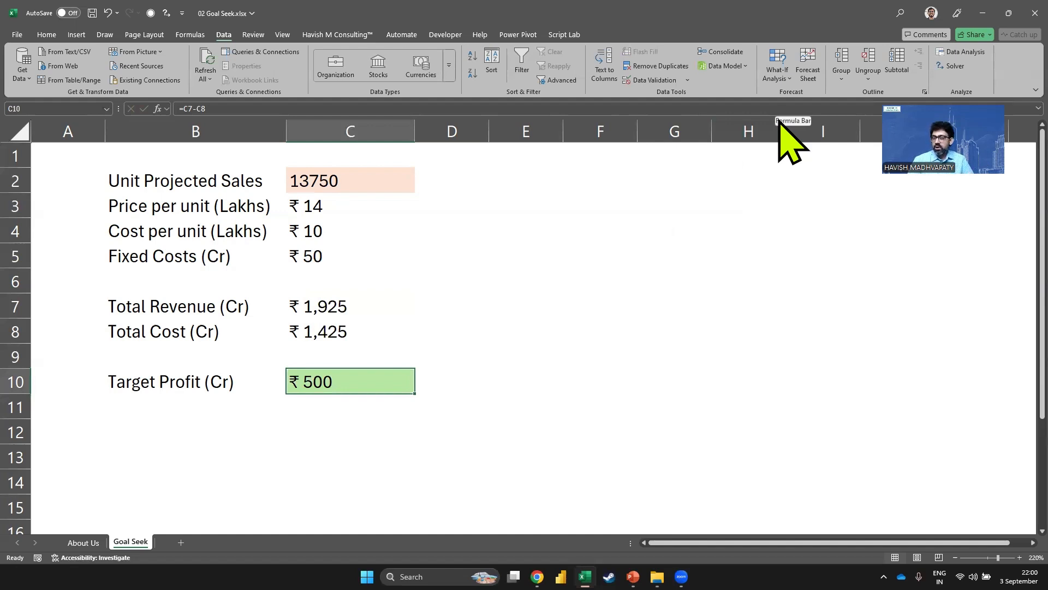
pyautogui.click(777, 74)
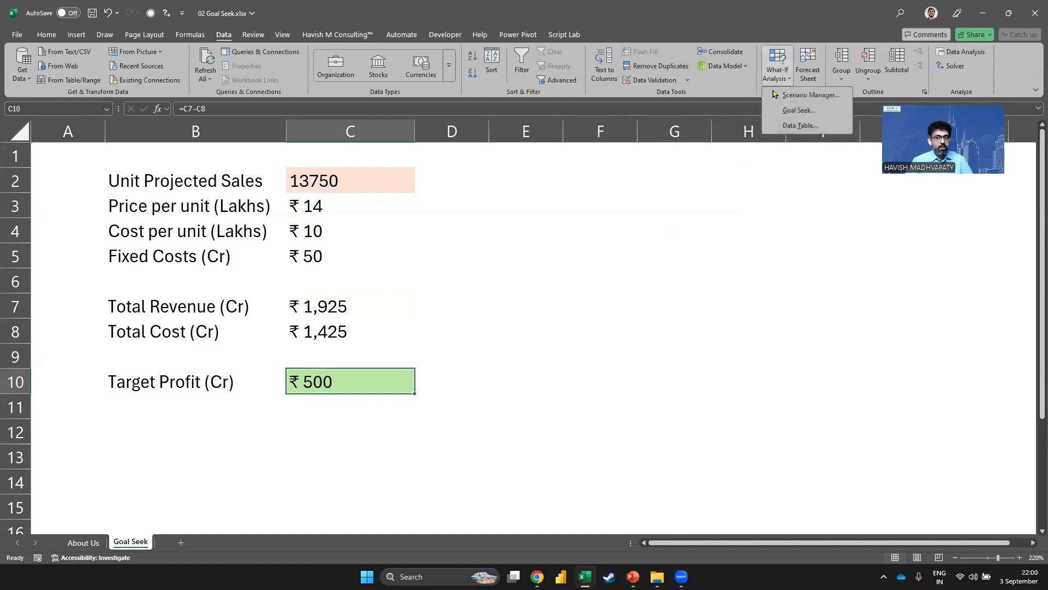
pyautogui.click(798, 111)
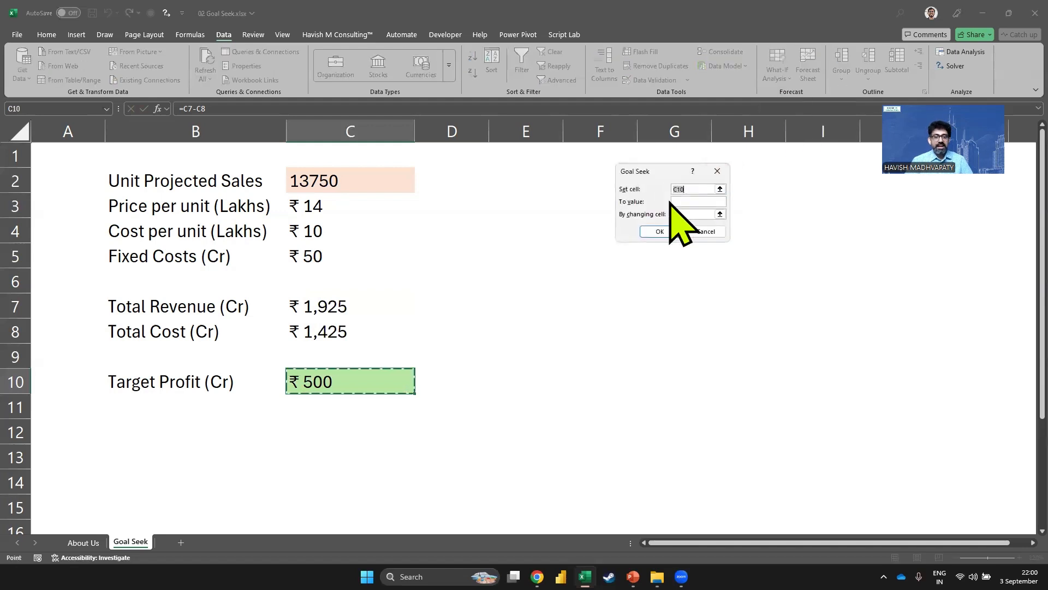
pyautogui.click(367, 391)
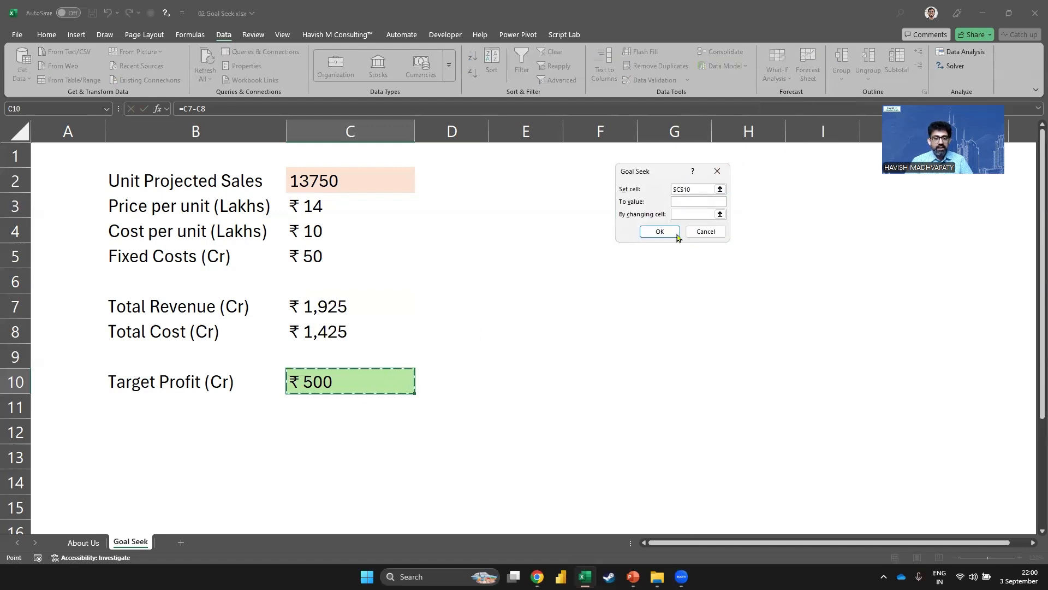
pyautogui.click(697, 202)
pyautogui.write('0')
pyautogui.click(693, 215)
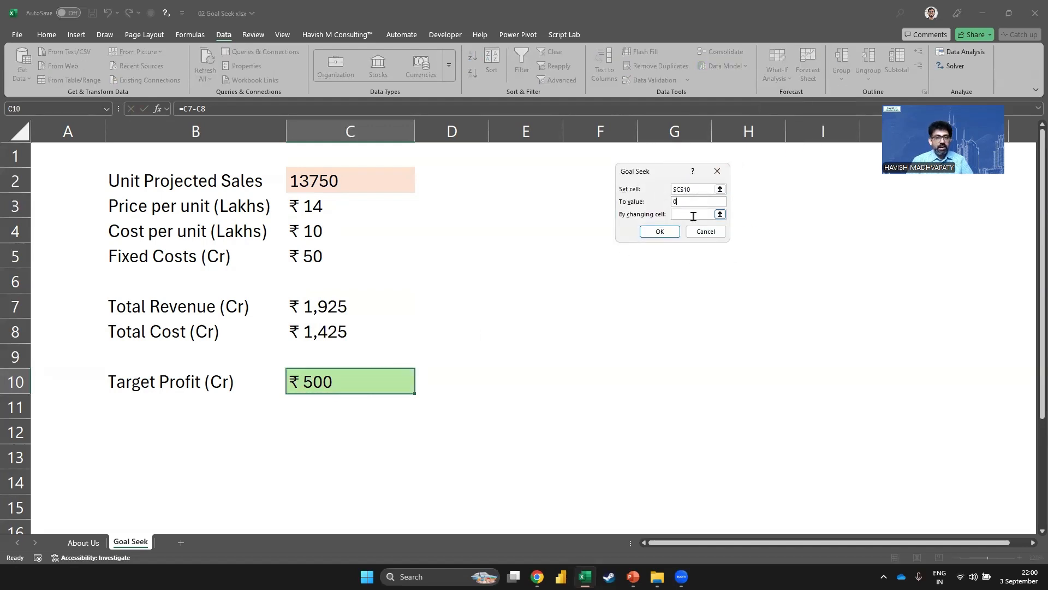
pyautogui.click(391, 183)
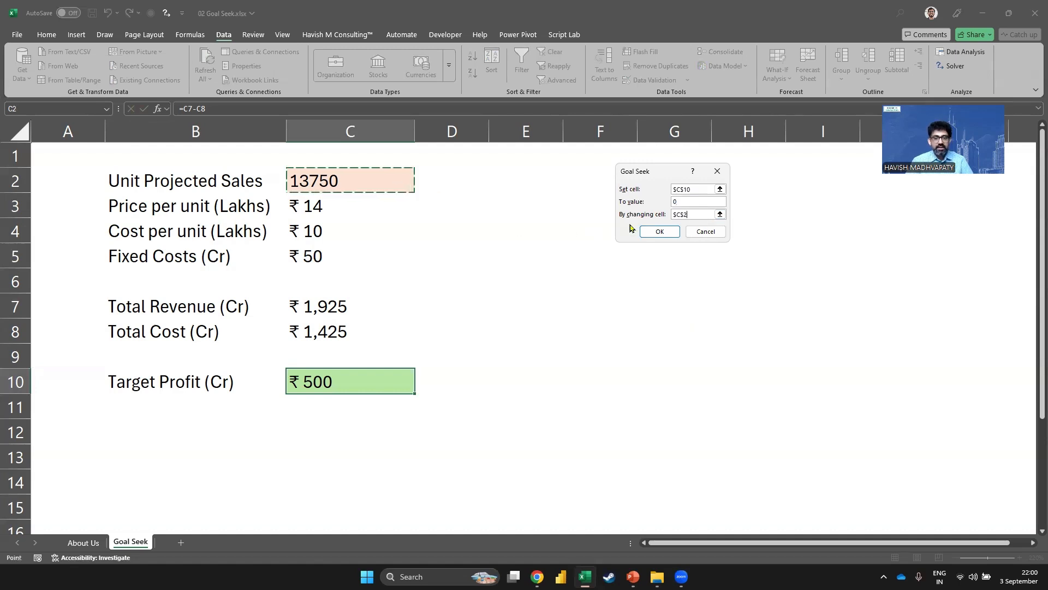
pyautogui.click(659, 232)
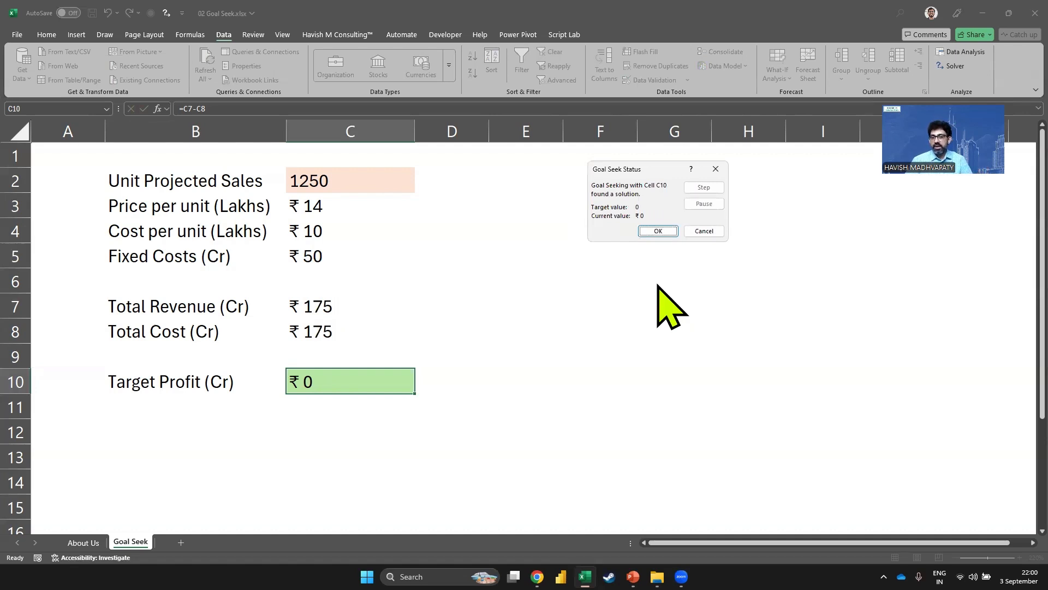
pyautogui.press('Escape')
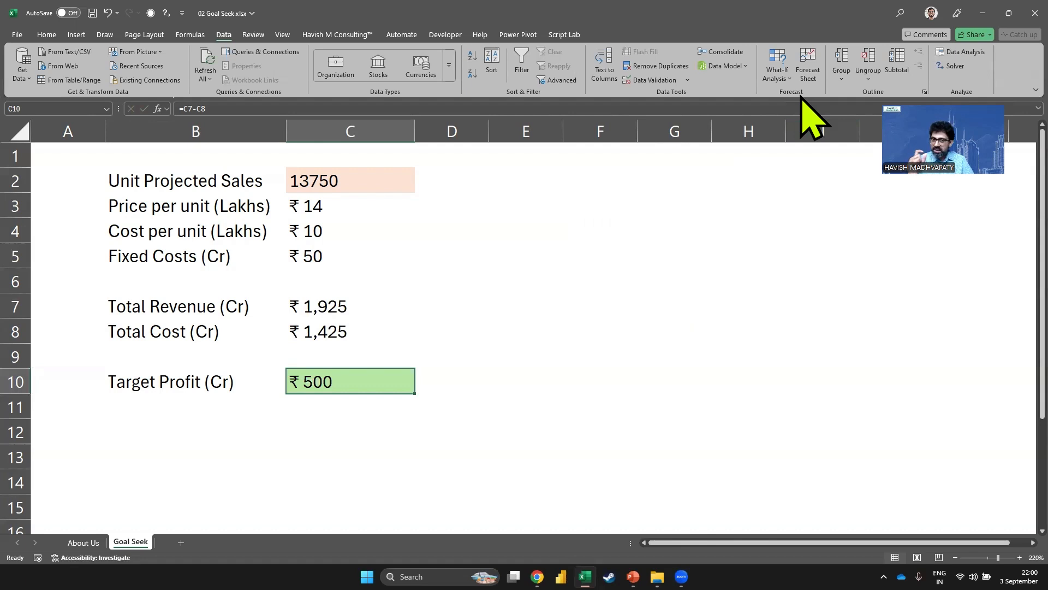
# Try Goal Seek to bring the Target Profit in C10 to 2200 by changing C2, and discard the solution
pyautogui.click(777, 72)
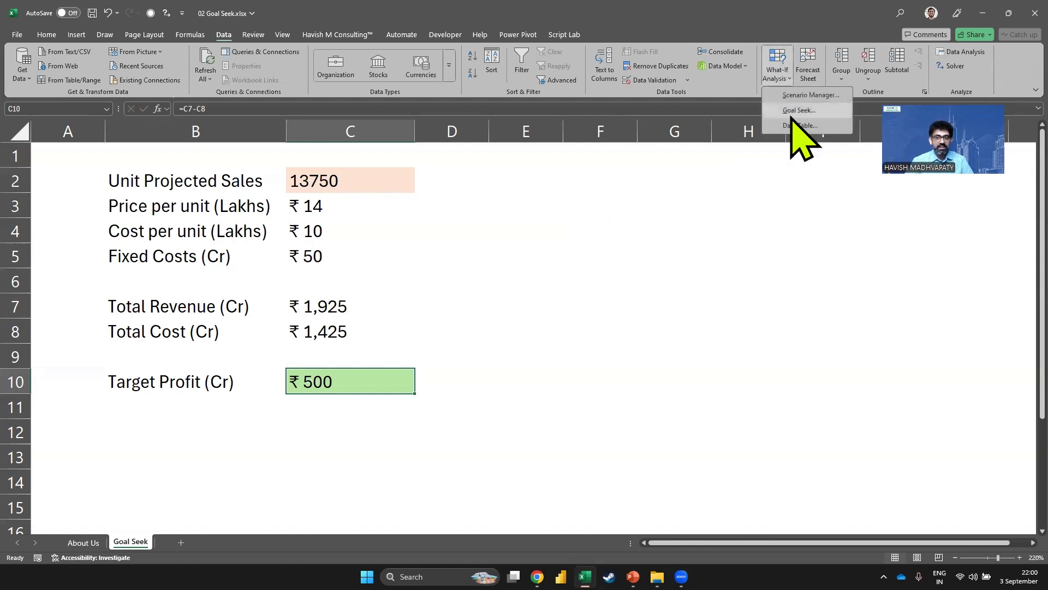
pyautogui.click(792, 112)
pyautogui.click(347, 385)
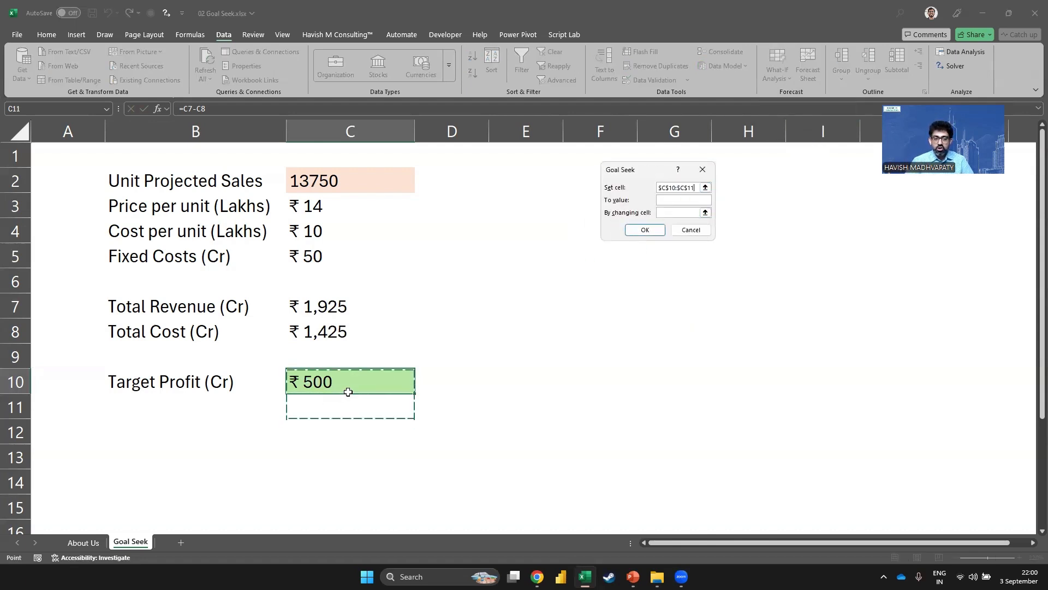
pyautogui.click(686, 200)
pyautogui.write('2200')
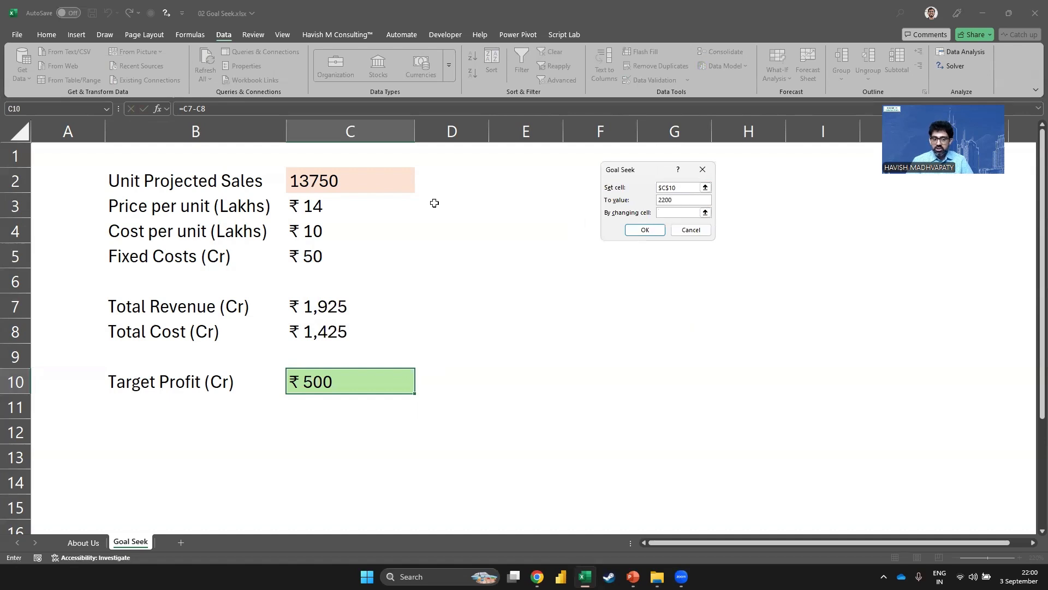
pyautogui.click(373, 176)
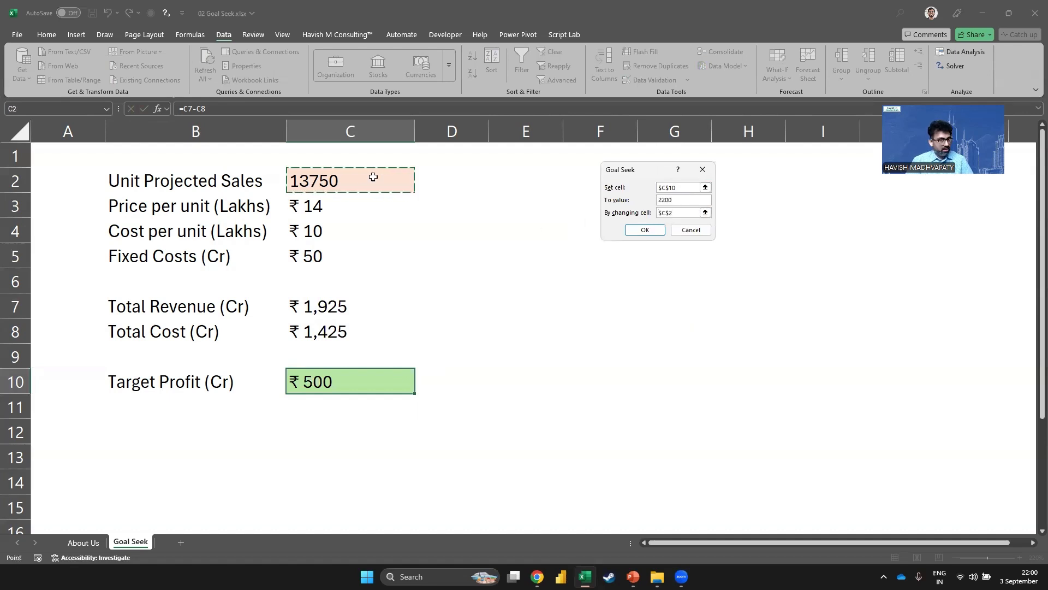
pyautogui.click(655, 229)
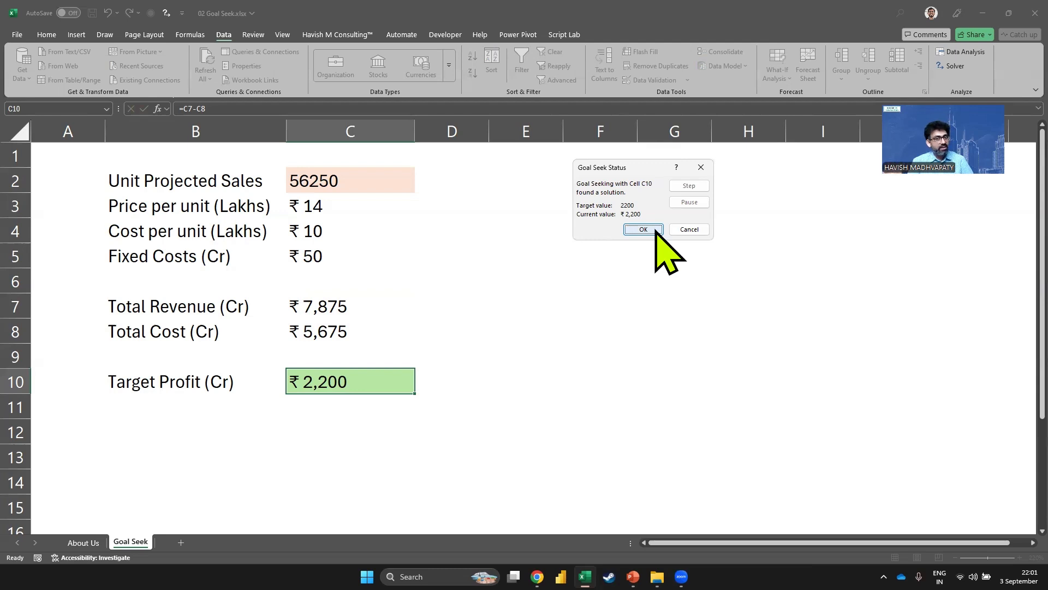
pyautogui.press('Escape')
# Try Goal Seek with the constant in C2 as the set cell, 500 as the target and D2:D4 as changing cells
pyautogui.click(376, 189)
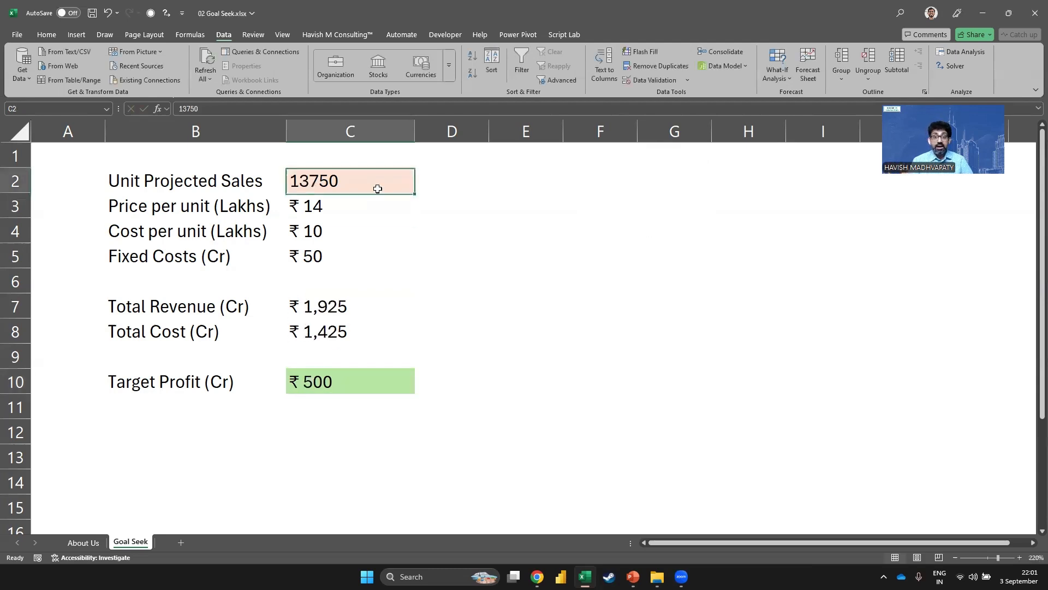
pyautogui.click(777, 76)
pyautogui.click(794, 110)
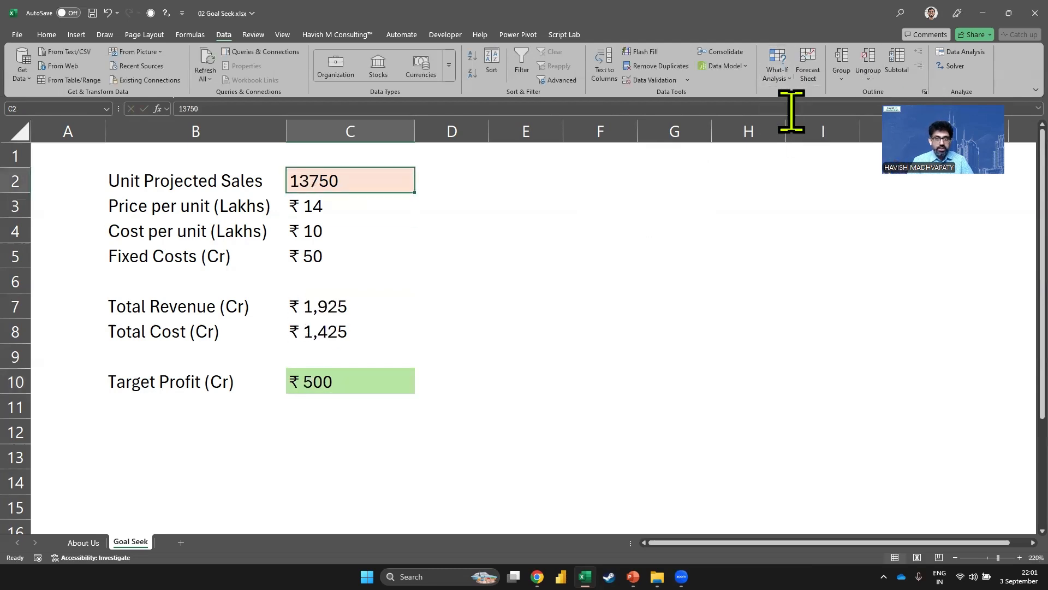
pyautogui.click(670, 211)
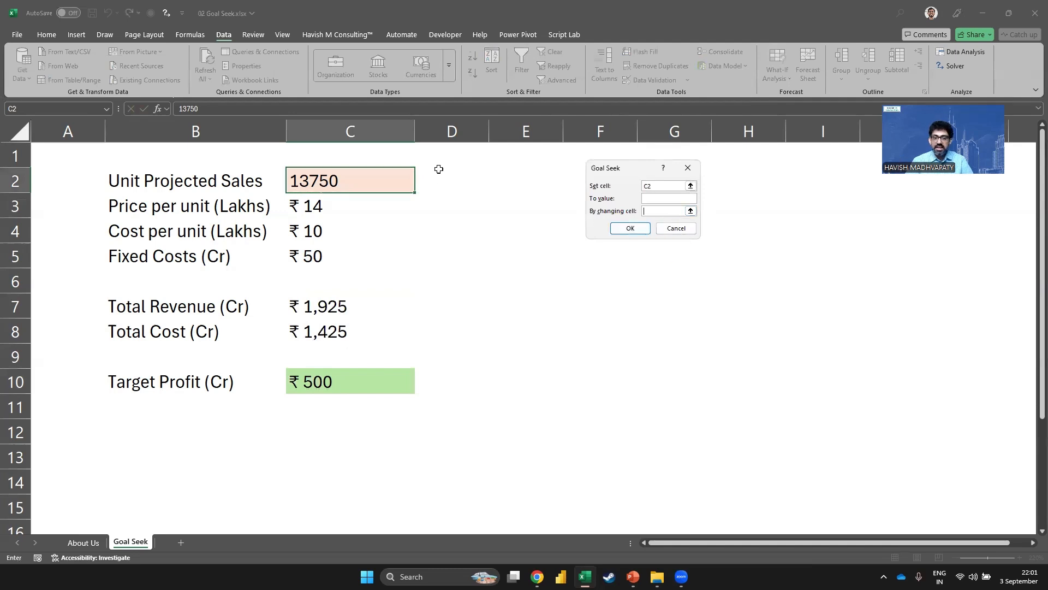
pyautogui.moveTo(440, 173); pyautogui.dragTo(444, 242)
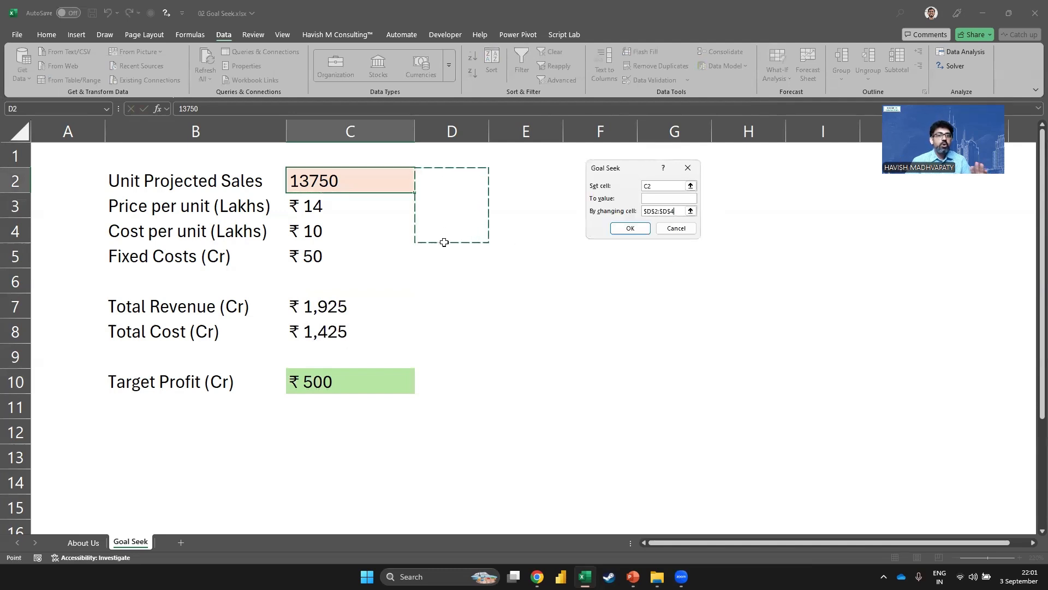
pyautogui.click(658, 199)
pyautogui.write('500')
pyautogui.click(625, 228)
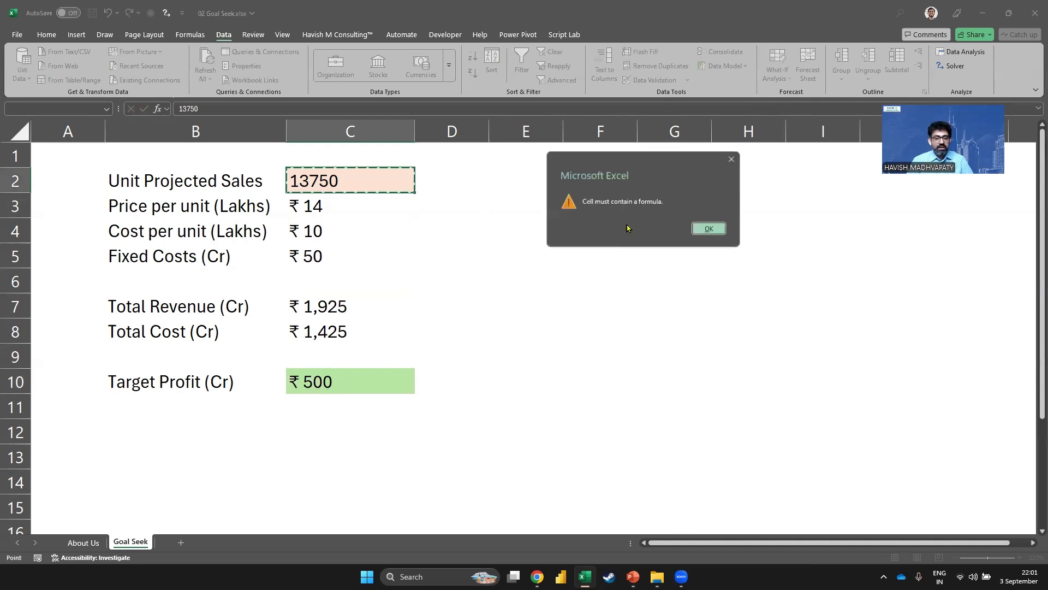
pyautogui.click(698, 230)
# Try Goal Seek with C10 as the set cell and the range D2:D4 as the changing cells, and cancel it
pyautogui.click(398, 369)
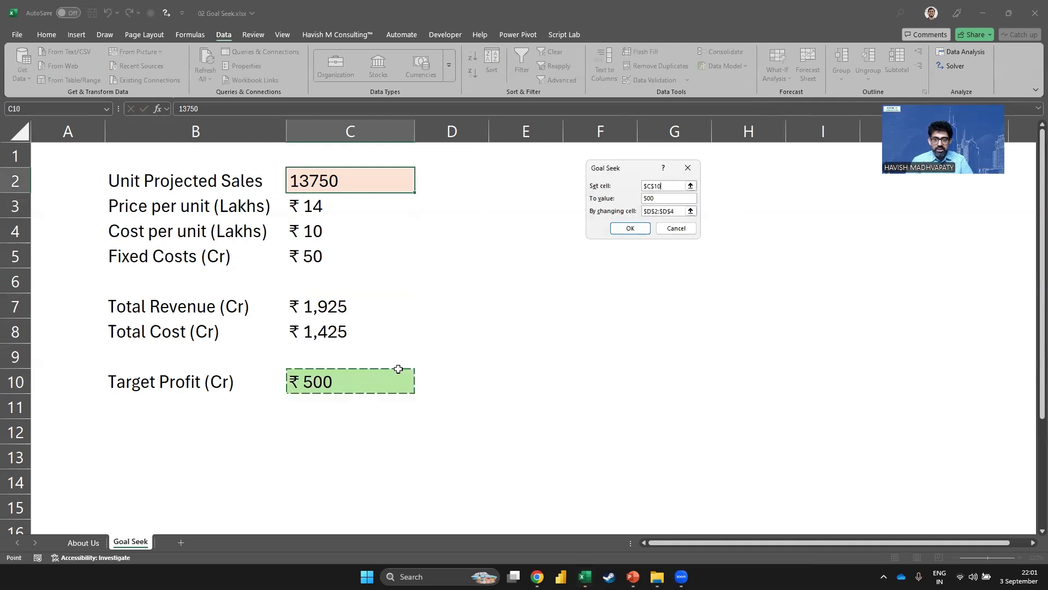
pyautogui.click(635, 228)
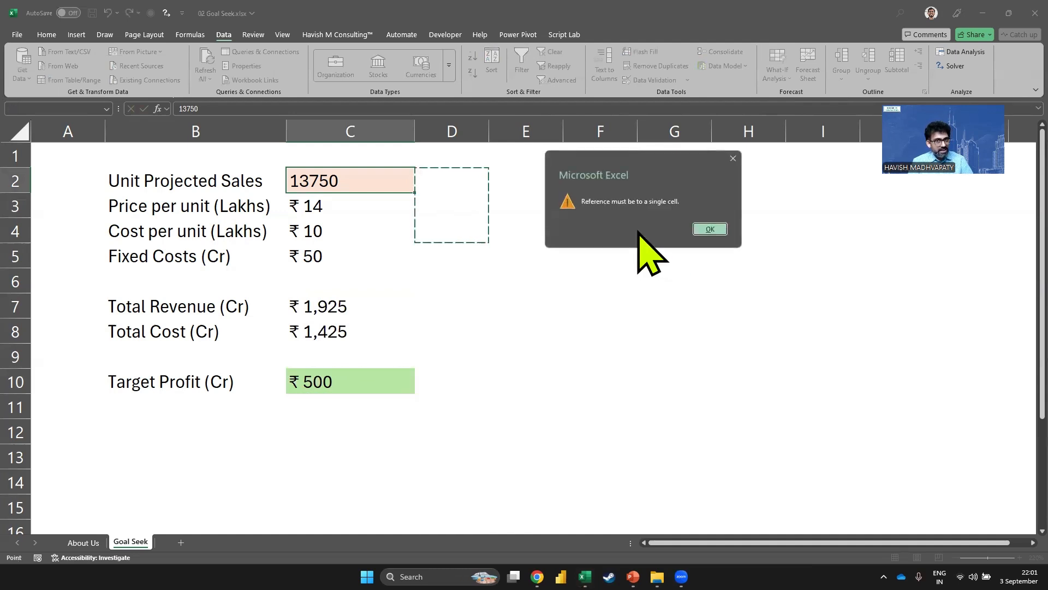
pyautogui.click(698, 229)
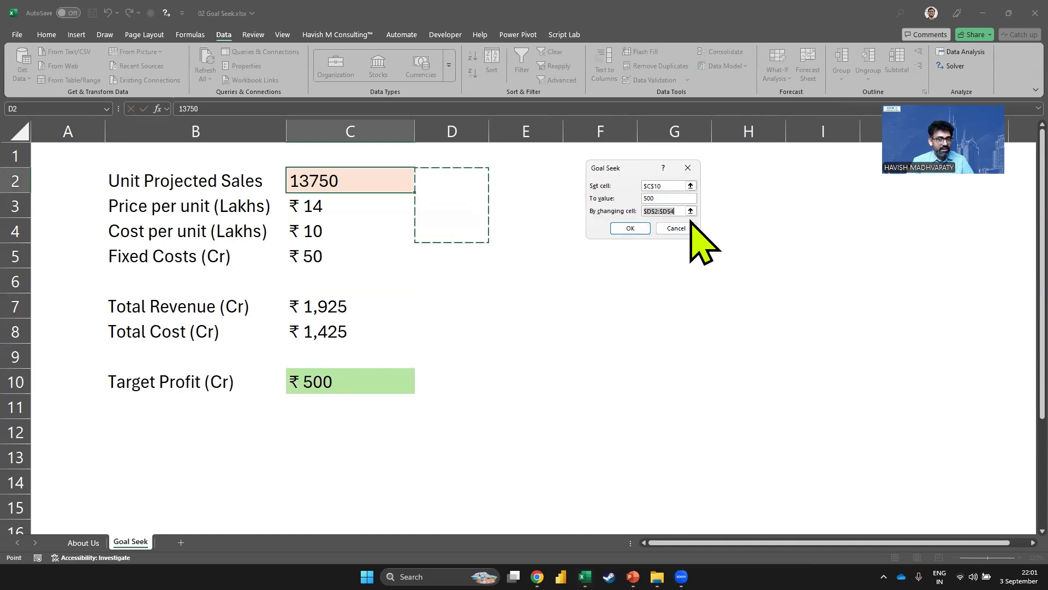
pyautogui.click(645, 228)
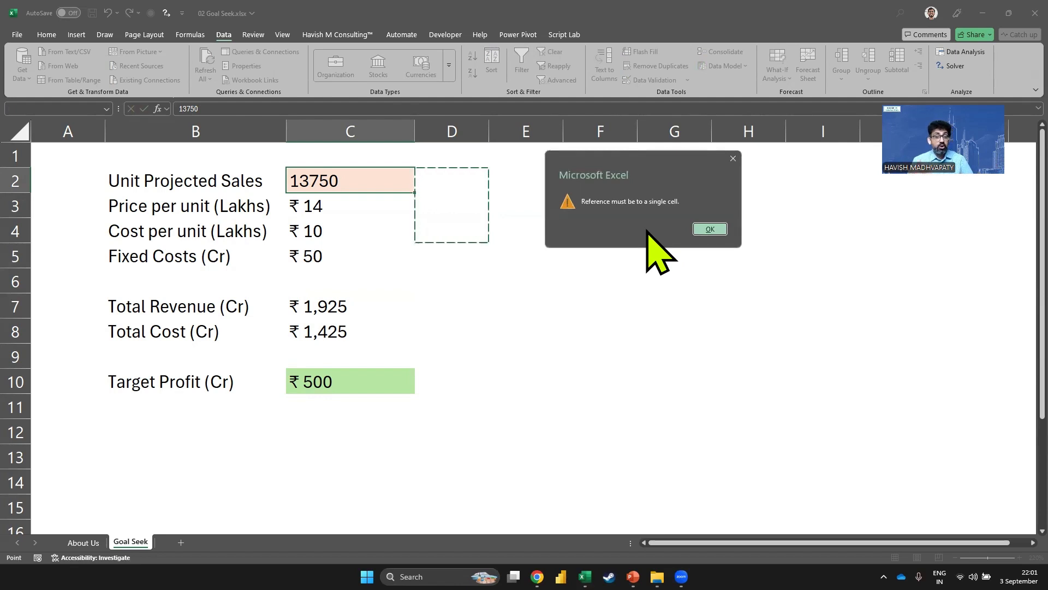
pyautogui.press('Return')
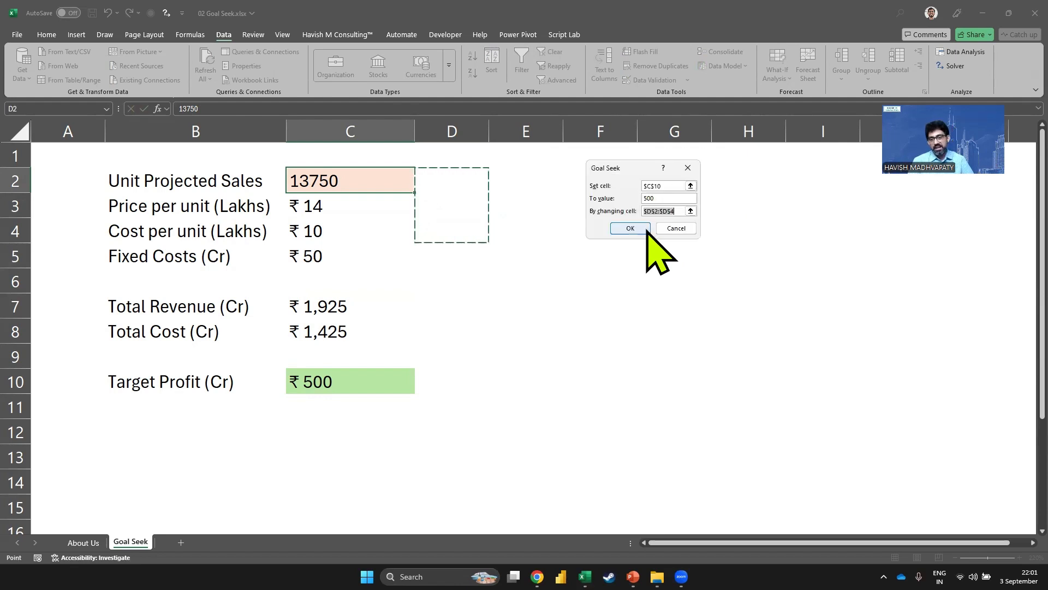
pyautogui.press('Escape')
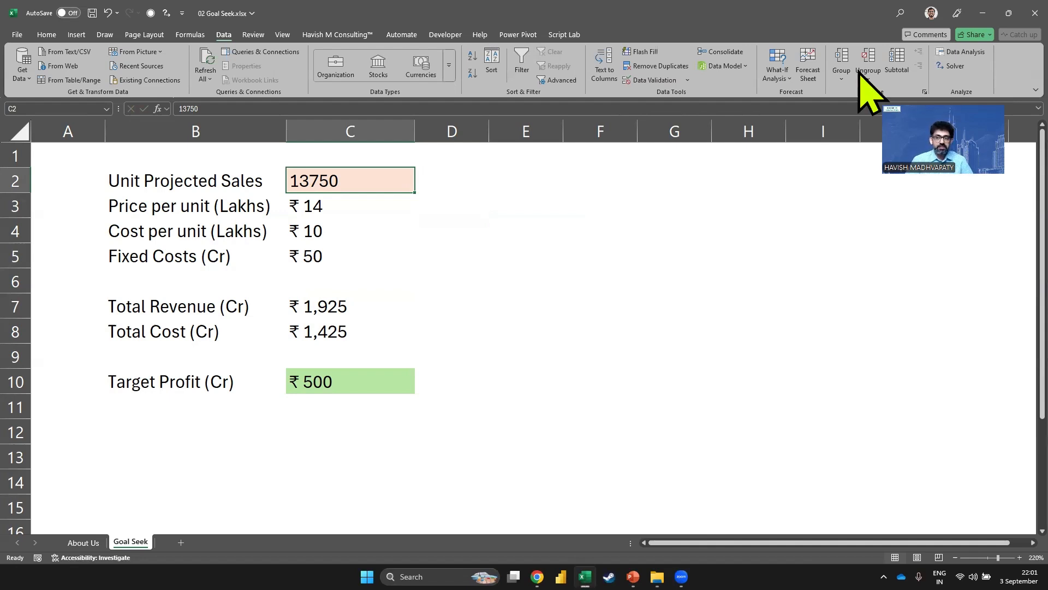
# Set up Goal Seek with C10 as the set cell, 500 as the target value and C2 as the changing cell
pyautogui.click(786, 75)
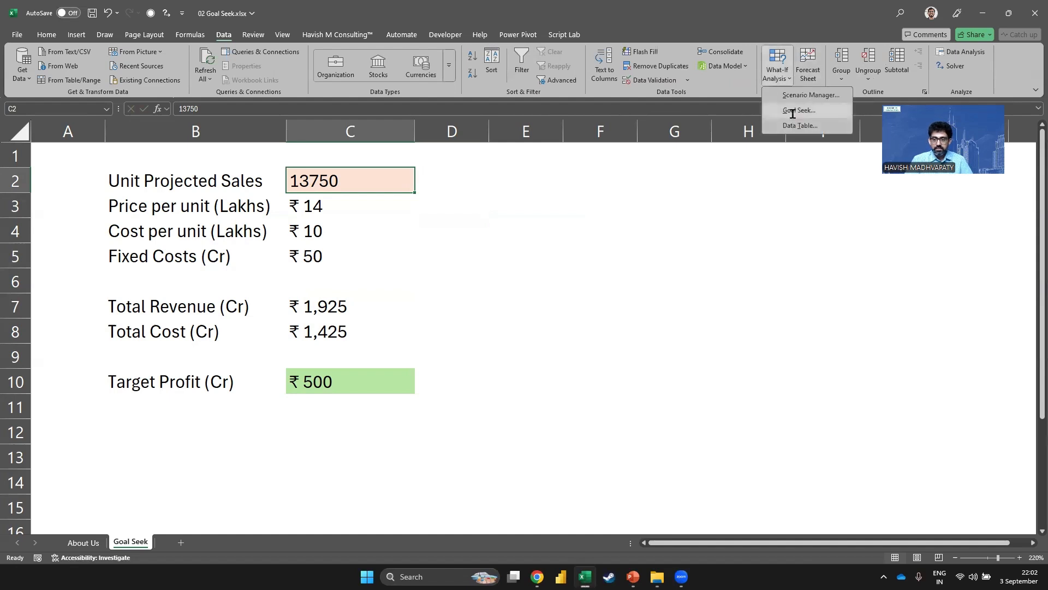
pyautogui.click(799, 110)
pyautogui.click(360, 382)
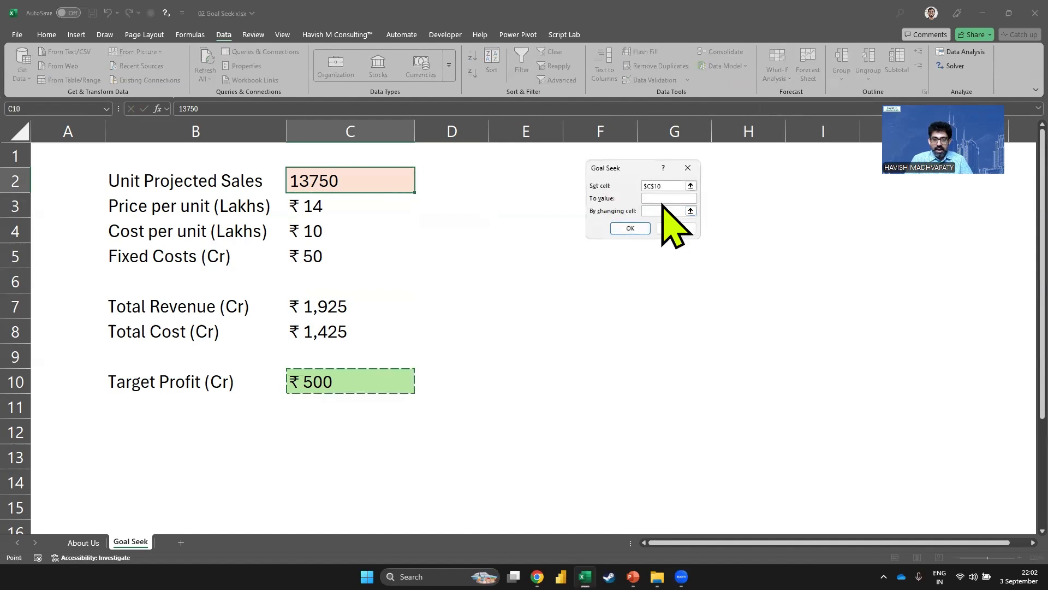
pyautogui.click(659, 199)
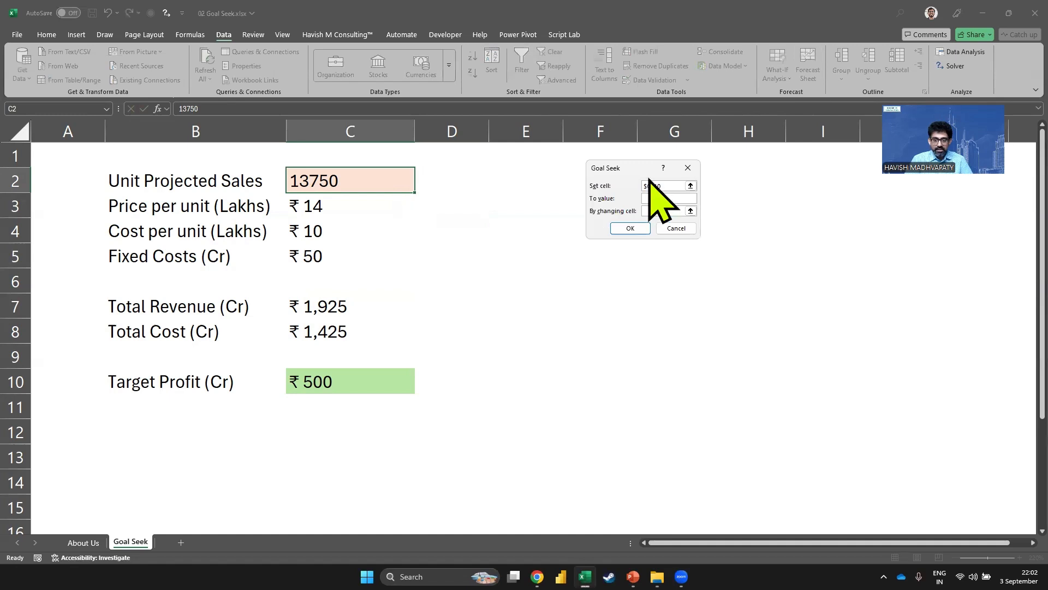
pyautogui.write('500')
pyautogui.press('Tab')
pyautogui.click(352, 183)
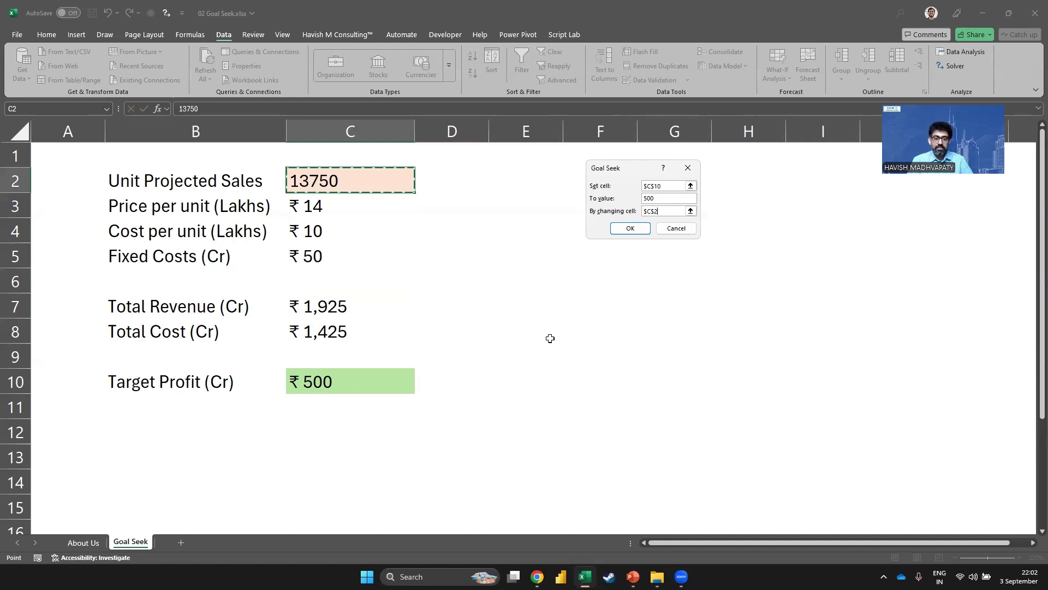
pyautogui.hotkey('alt', 'Tab')
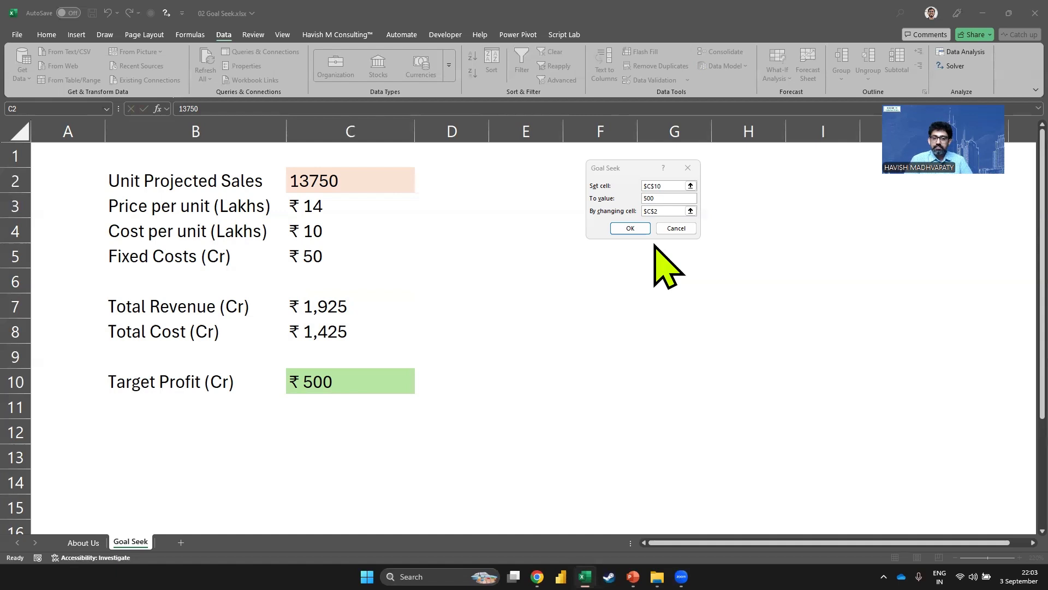
# Set the Goal Seek target to 125, solve for Unit Projected Sales, and discard the solution
pyautogui.click(667, 199)
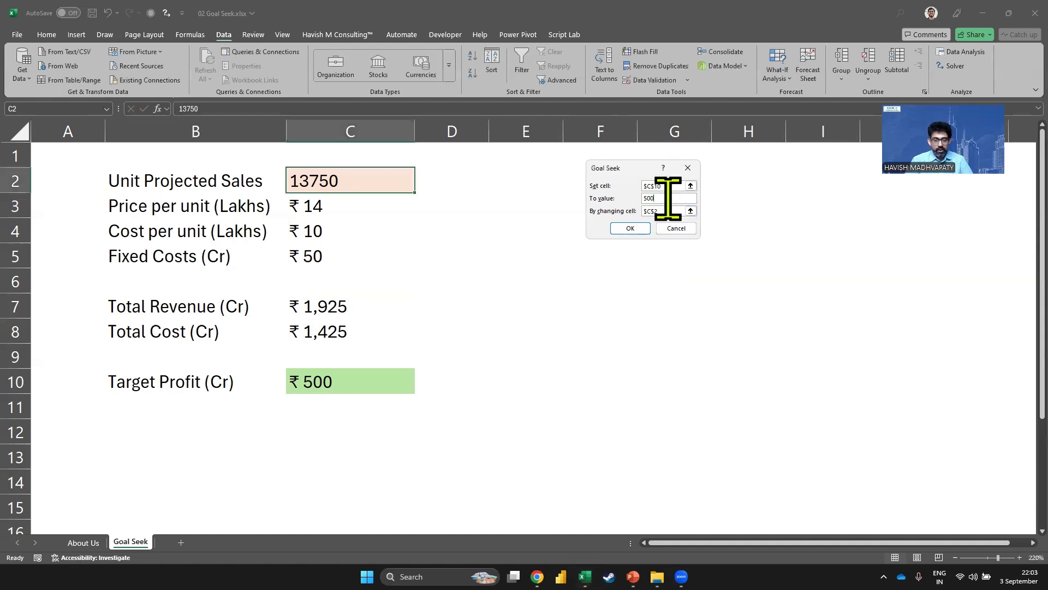
pyautogui.press('BackSpace')
pyautogui.press('BackSpace')
pyautogui.press('BackSpace')
pyautogui.write('125')
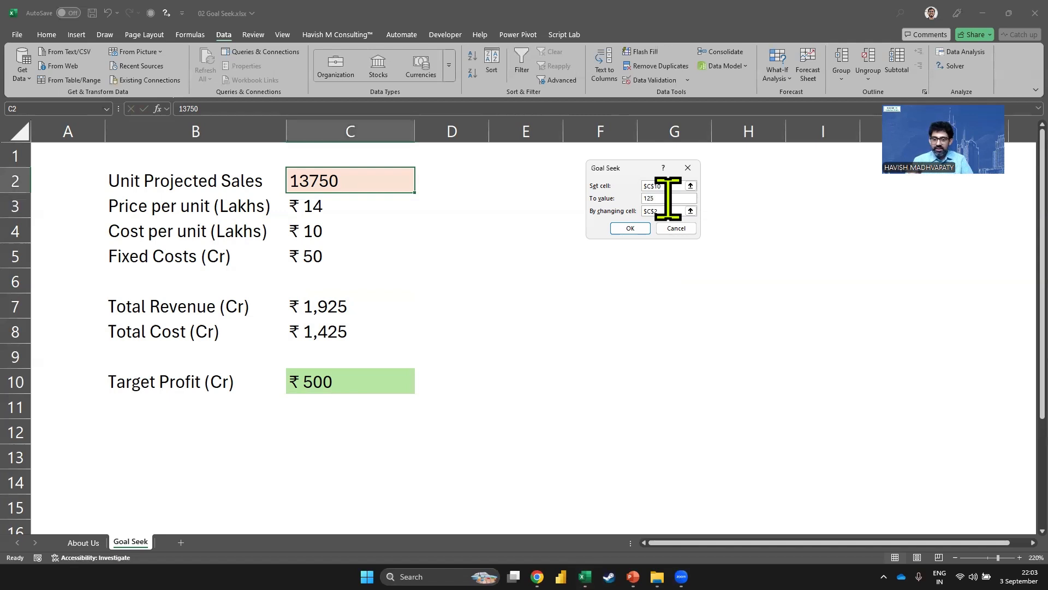
pyautogui.click(630, 228)
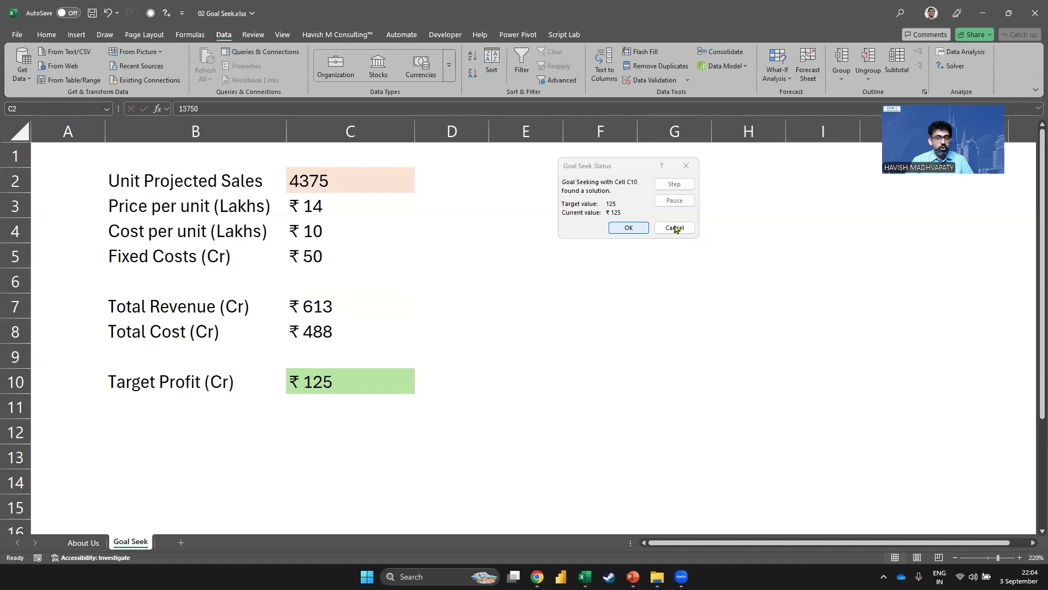
pyautogui.click(630, 228)
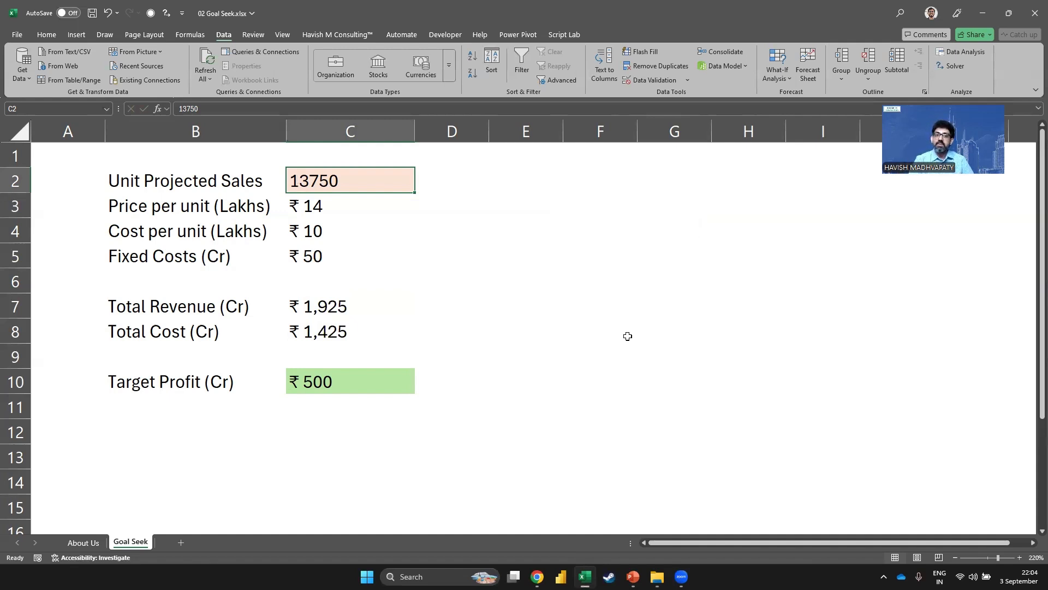
# Try the General number format on C3:C5, and undo it
pyautogui.click(610, 181)
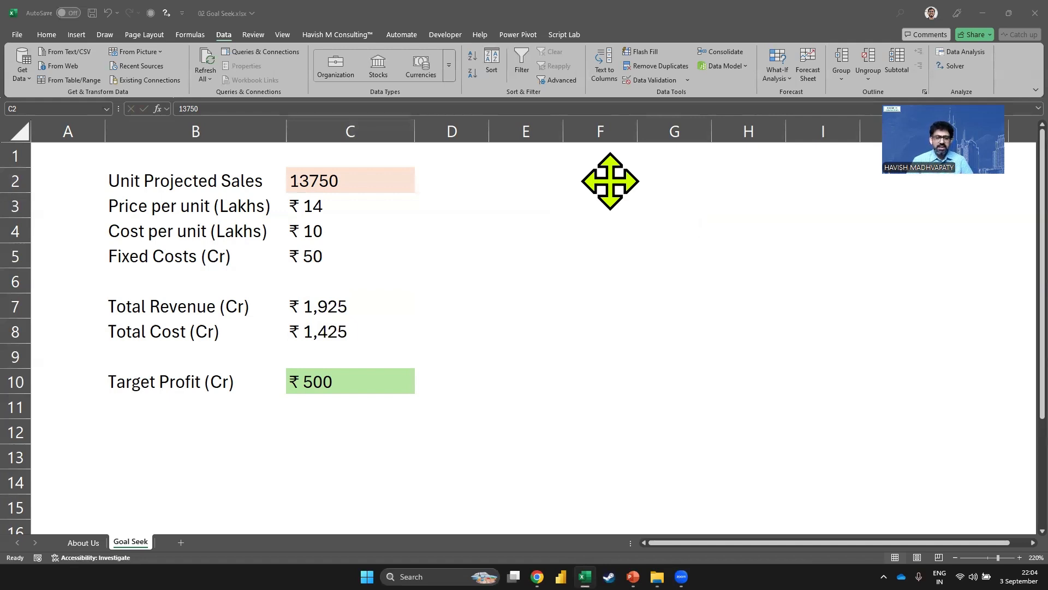
pyautogui.click(393, 179)
pyautogui.moveTo(345, 207); pyautogui.dragTo(340, 257)
pyautogui.click(47, 34)
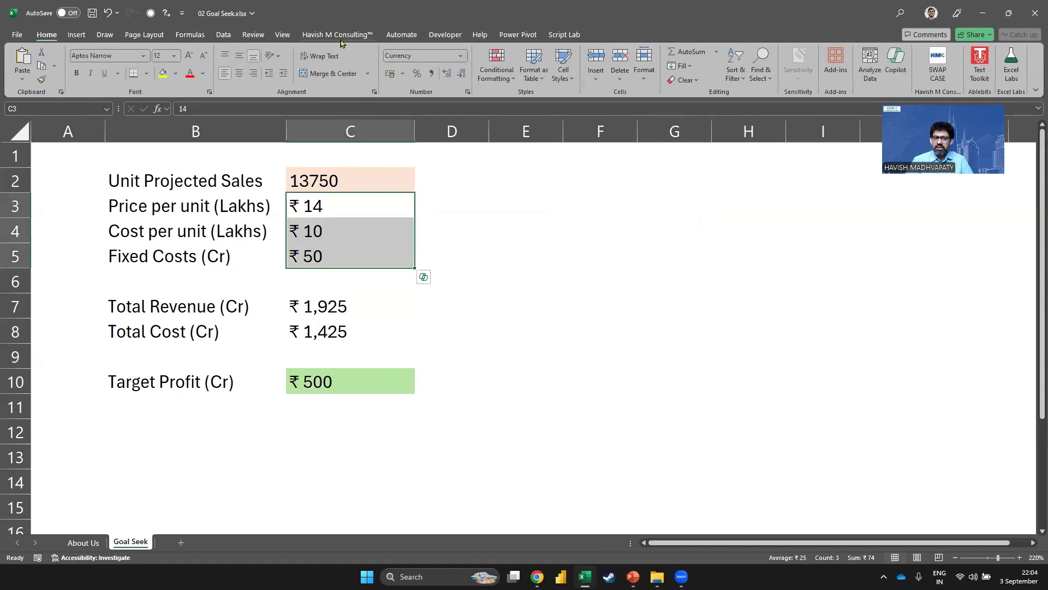
pyautogui.click(460, 56)
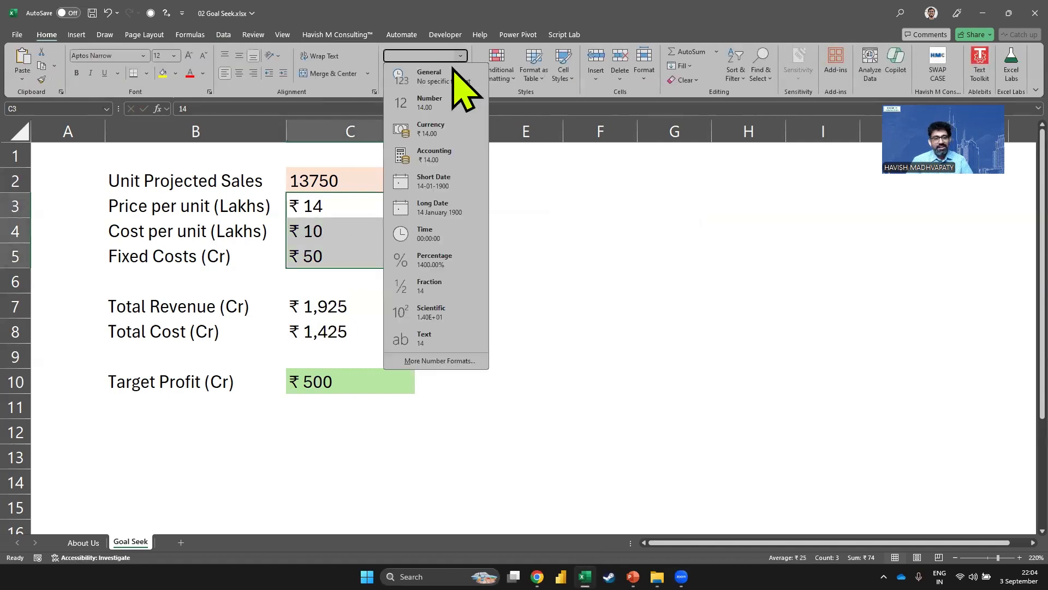
pyautogui.click(450, 72)
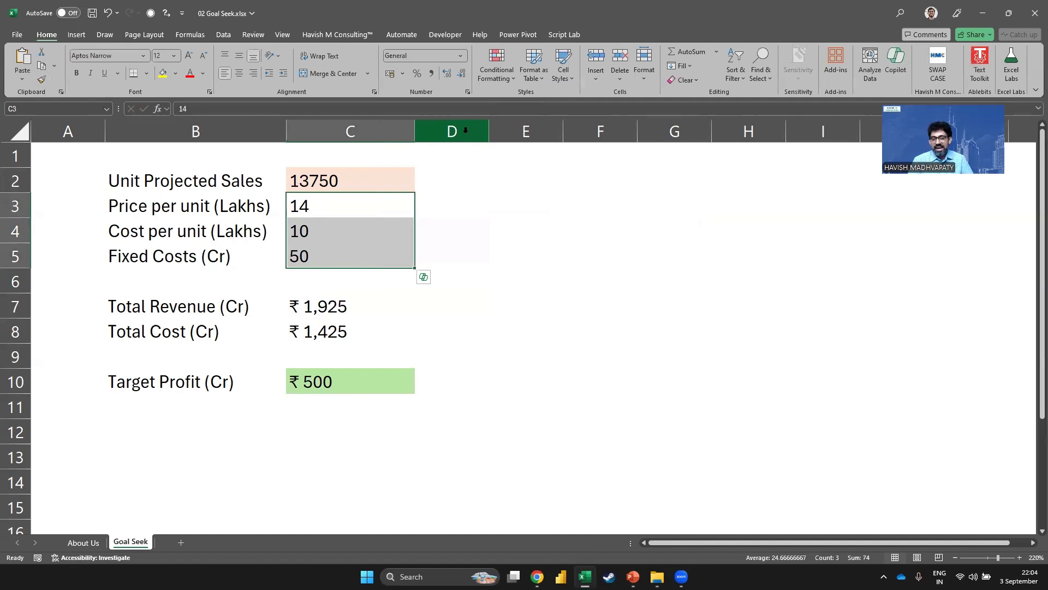
pyautogui.hotkey('ctrl', 'z')
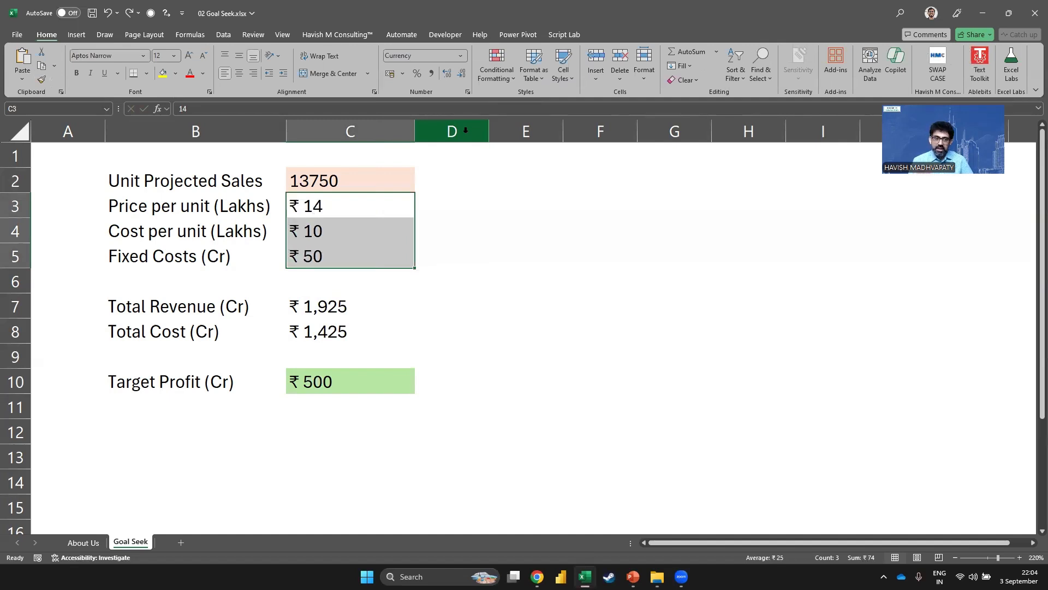
# Try adding and removing decimals on the price per unit in C3, and format the cell as Percentage
pyautogui.click(374, 207)
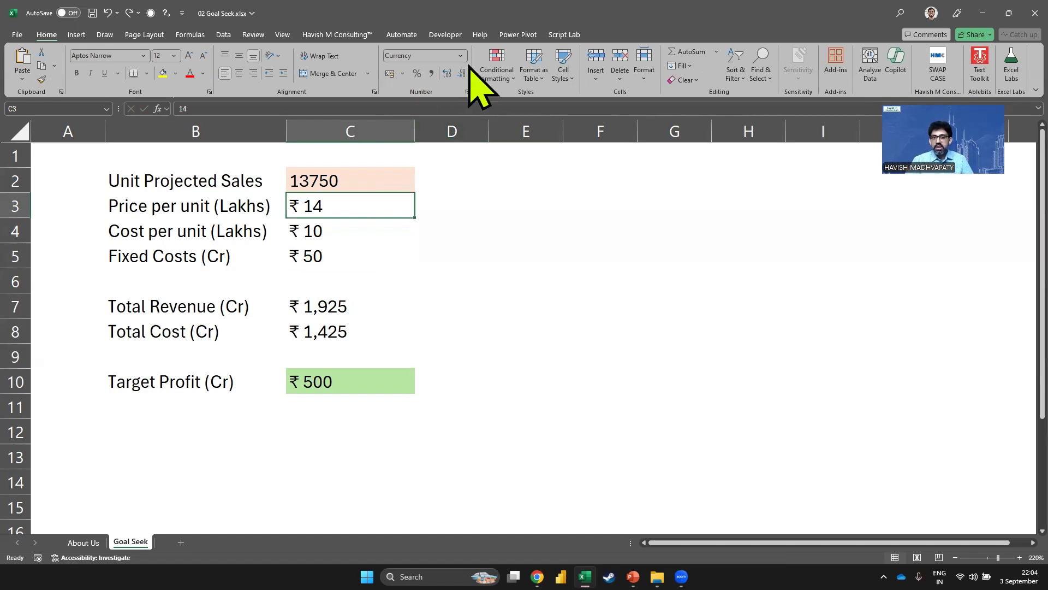
pyautogui.click(446, 75)
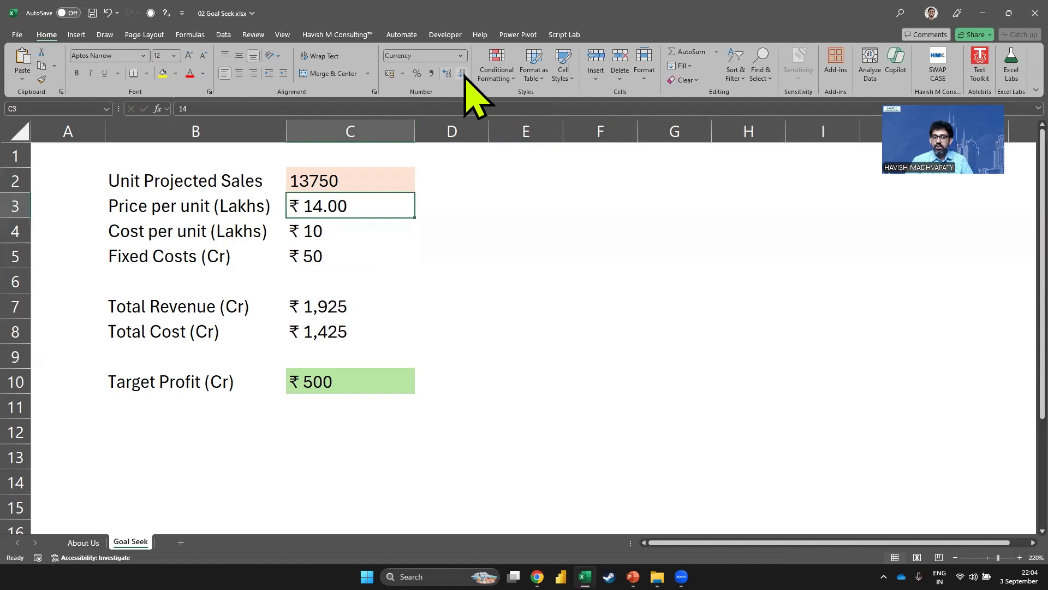
pyautogui.click(461, 74)
pyautogui.click(462, 74)
pyautogui.click(460, 55)
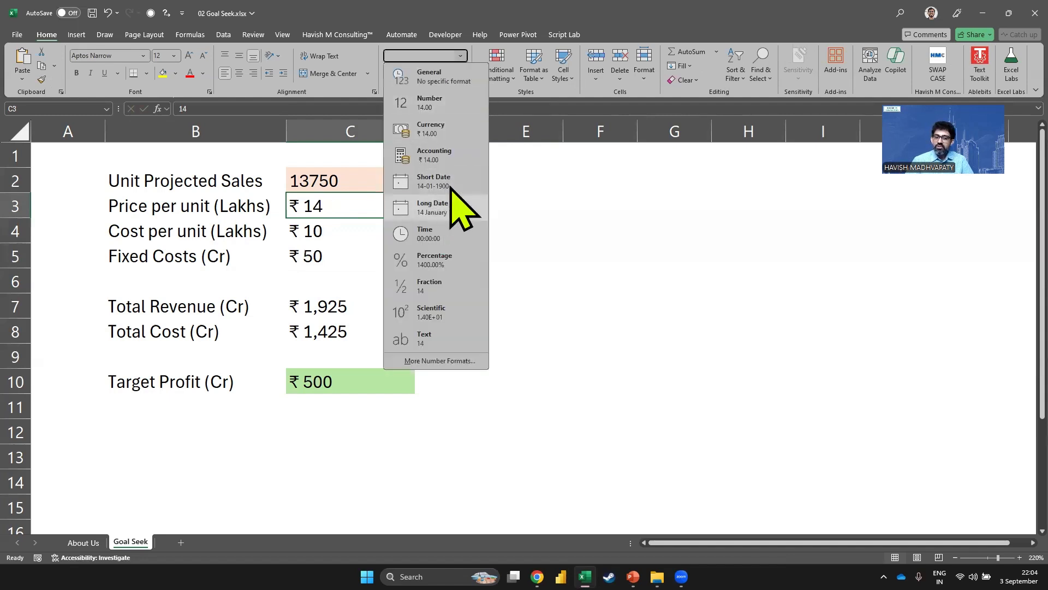
pyautogui.click(441, 260)
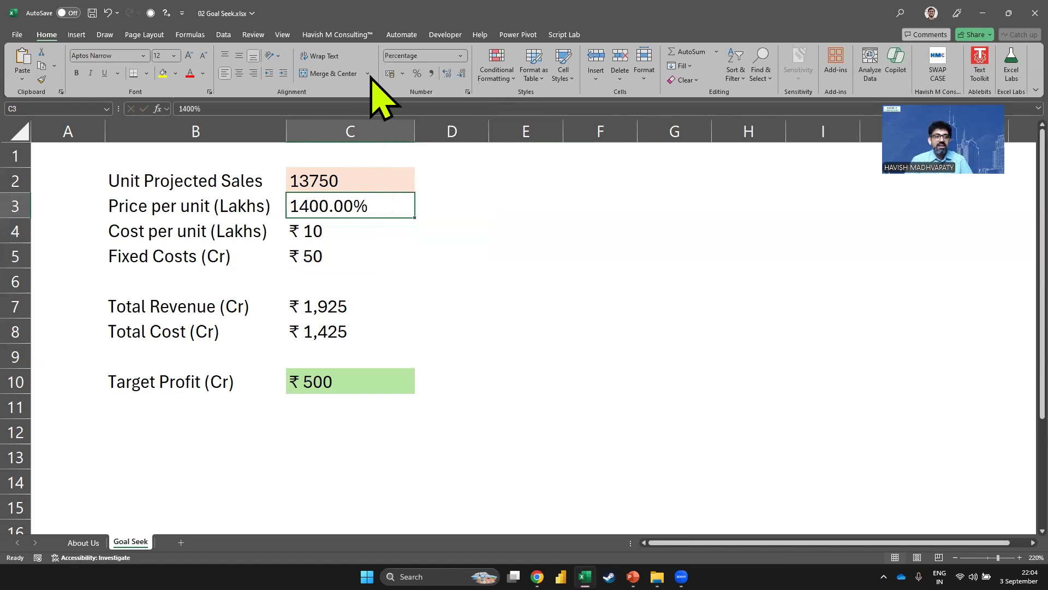
# Run Goal Seek with C10 as the set cell, 2000 as the target and C2 as the changing cell, and discard the solution
pyautogui.click(223, 35)
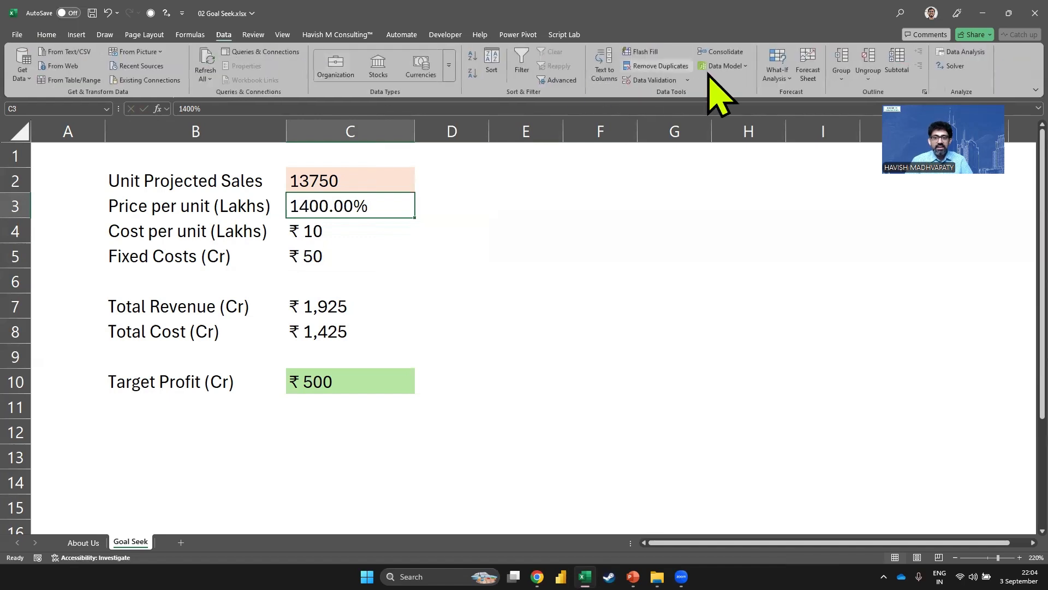
pyautogui.click(777, 71)
pyautogui.click(810, 116)
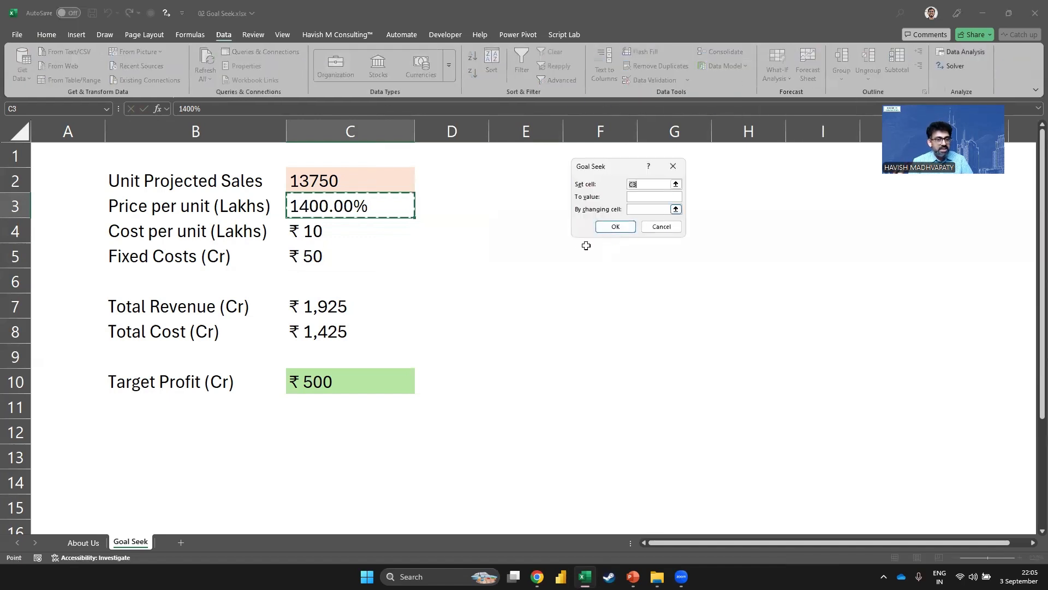
pyautogui.click(366, 379)
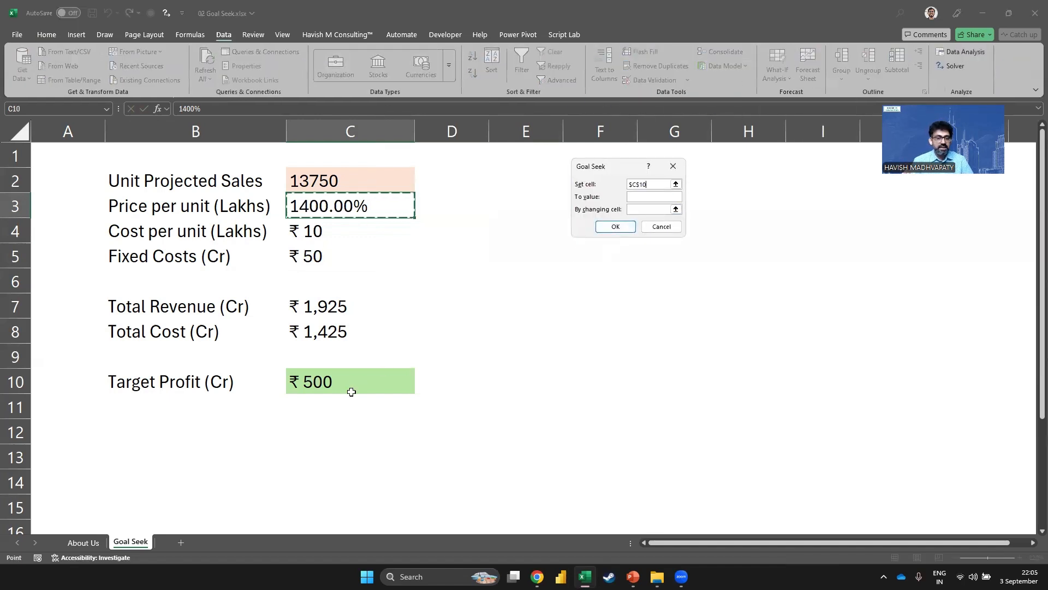
pyautogui.click(642, 196)
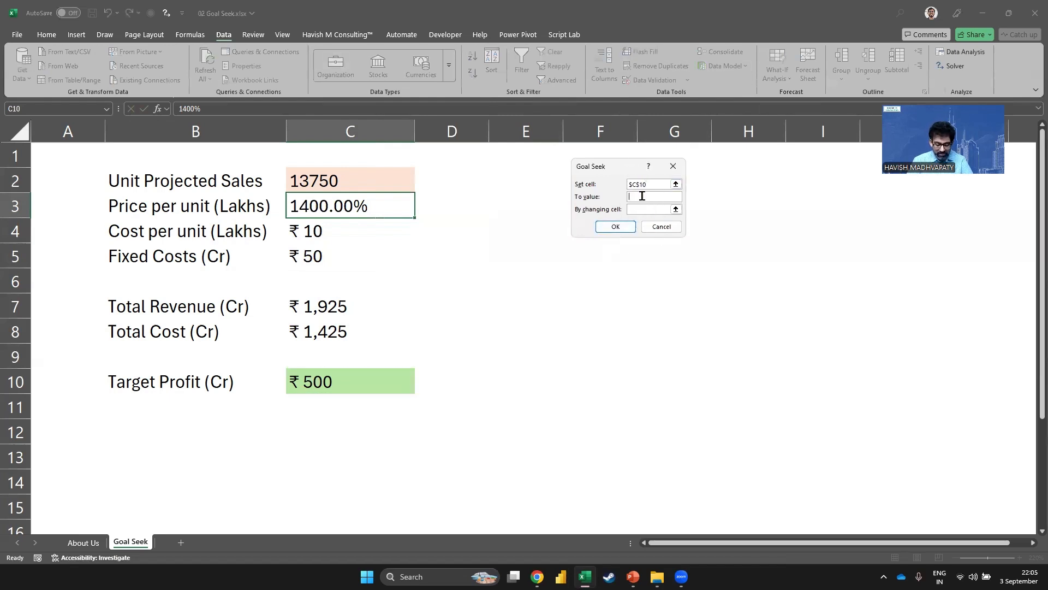
pyautogui.write('2000')
pyautogui.click(634, 210)
pyautogui.click(378, 184)
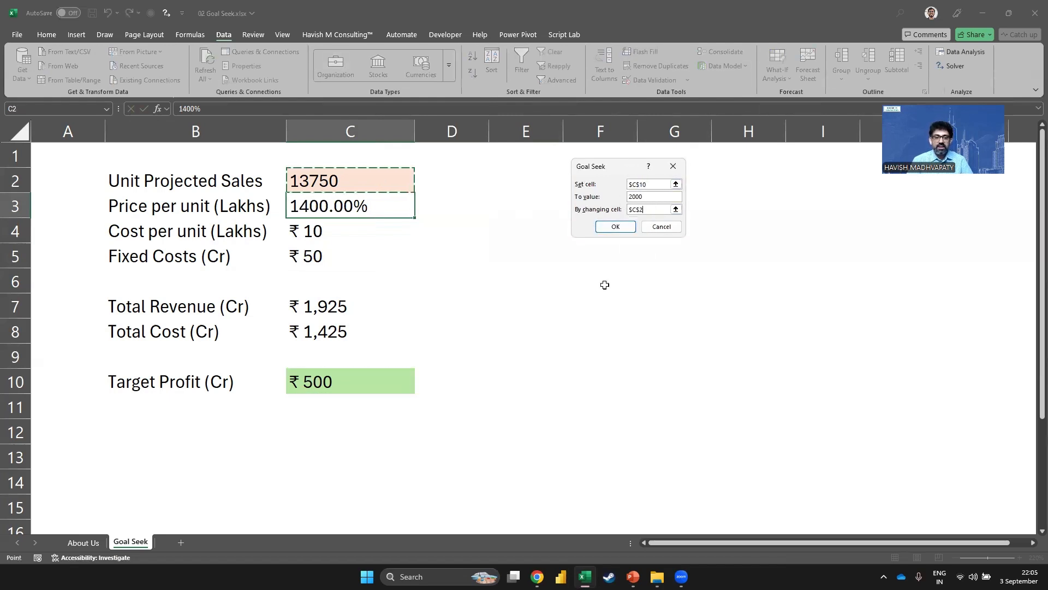
pyautogui.click(614, 226)
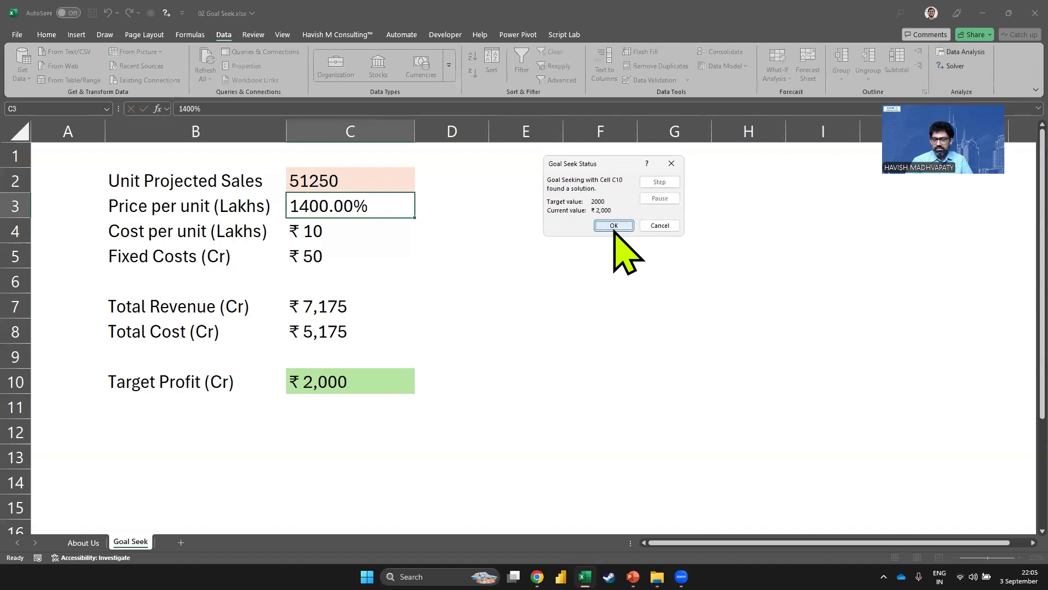
pyautogui.press('Escape')
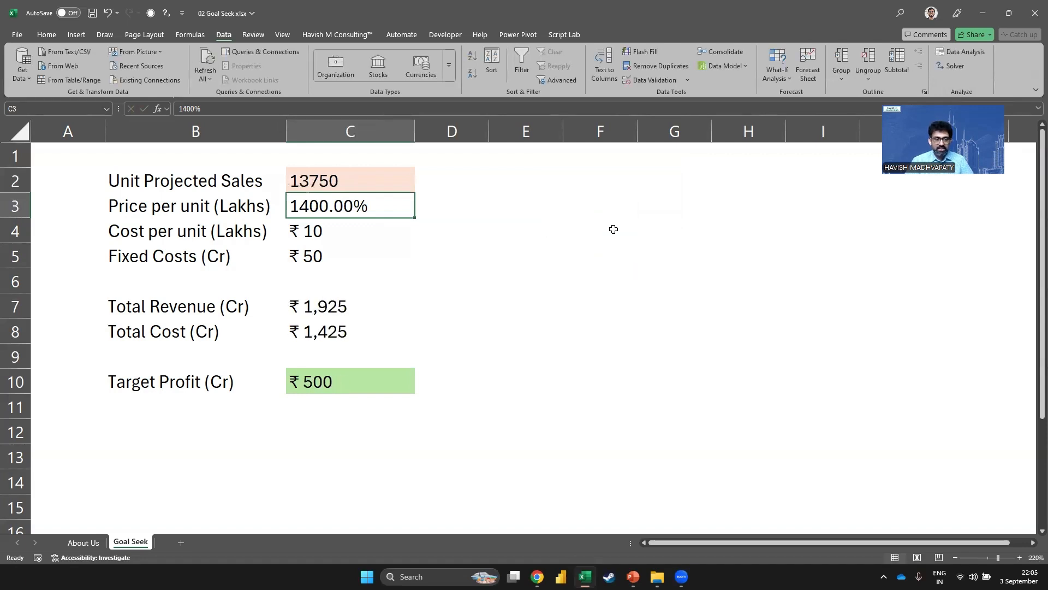
# Undo the Percentage format on the price per unit in C3
pyautogui.press('Down')
pyautogui.press('Up')
pyautogui.hotkey('ctrl', 'z')
pyautogui.press('Down')
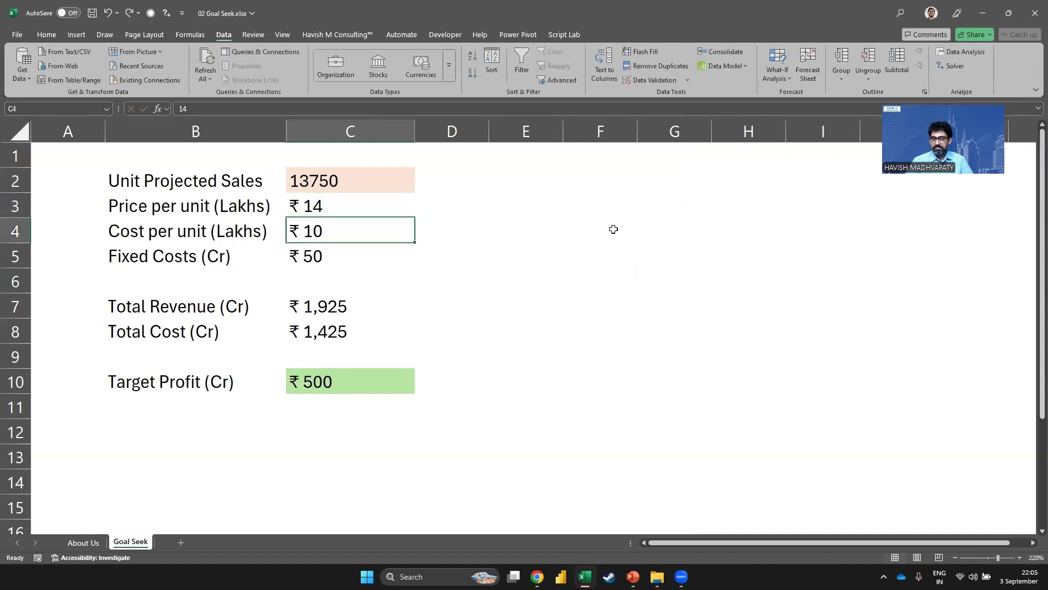
pyautogui.press('Down')
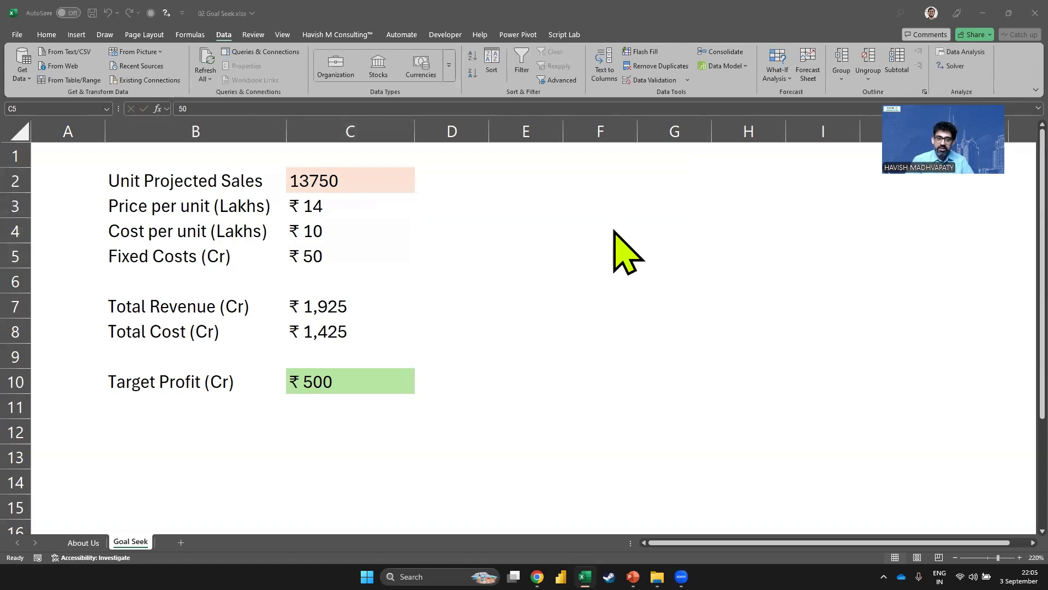
# Switch to Chrome, open gemini.google.com/app, and change the model from Gemini Advanced to standard Gemini
pyautogui.hotkey('alt', 'Tab')
pyautogui.hotkey('alt', 'Tab')
pyautogui.hotkey('alt', 'Tab')
pyautogui.hotkey('alt', 'Tab')
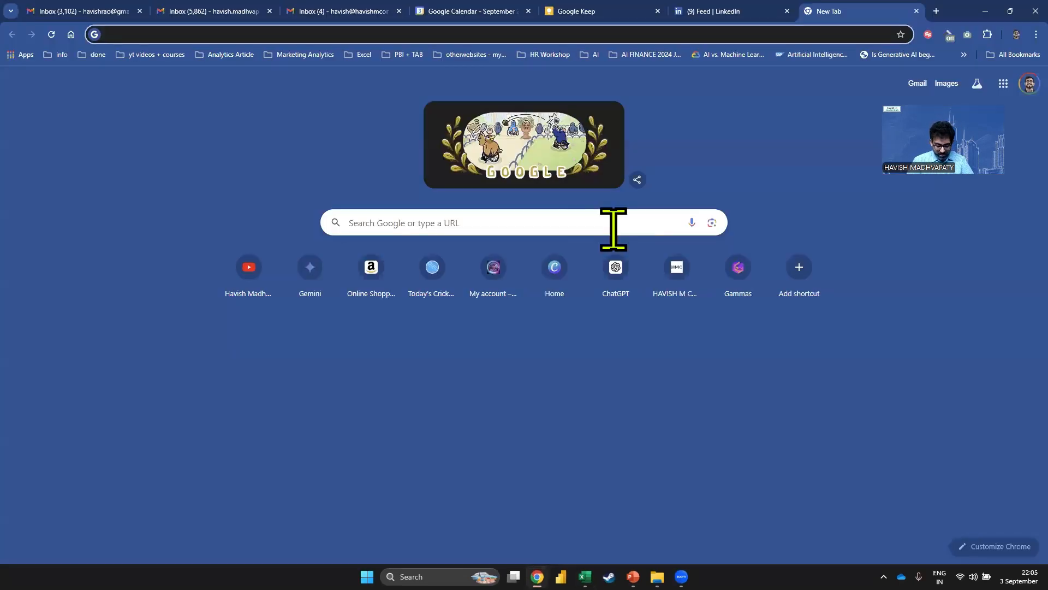
pyautogui.write('gemini.google.com/app')
pyautogui.press('Return')
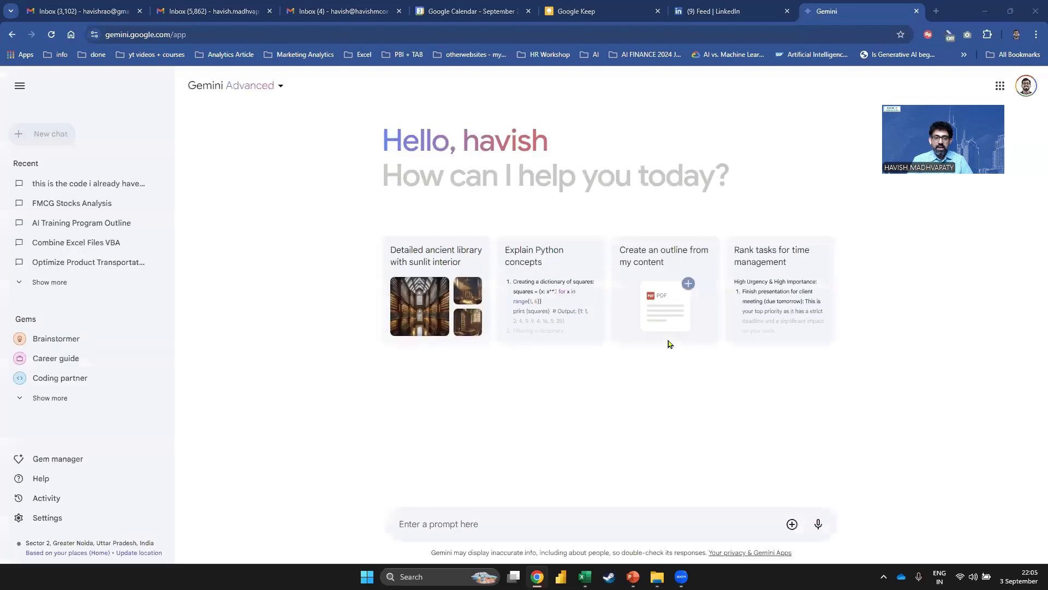
pyautogui.click(277, 86)
pyautogui.click(267, 115)
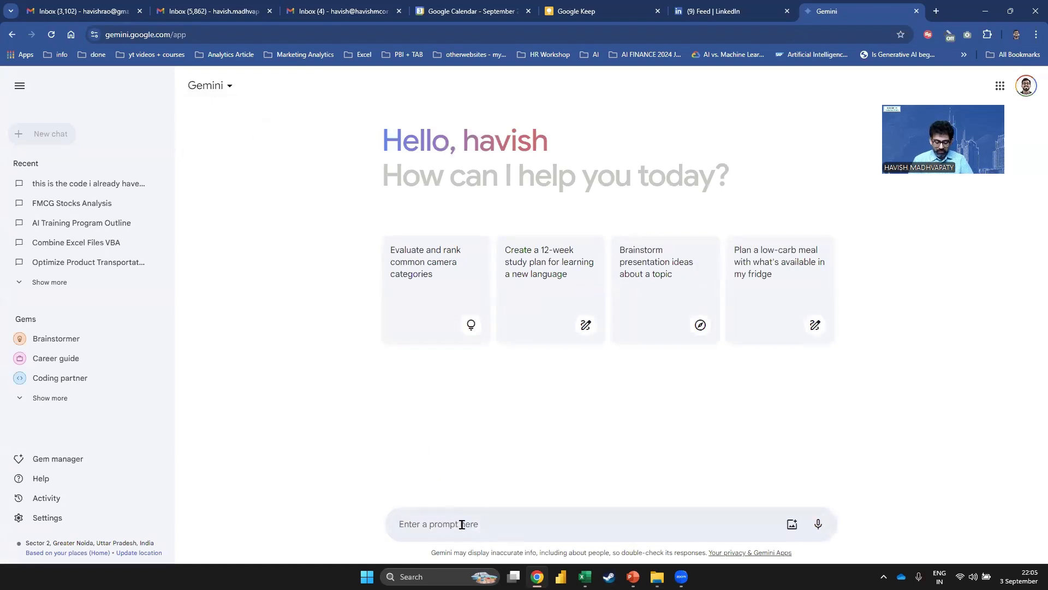
# Begin the Gemini prompt with the lines "i want a vba code" and "i want to run goal seek"
pyautogui.write('i want a vba code')
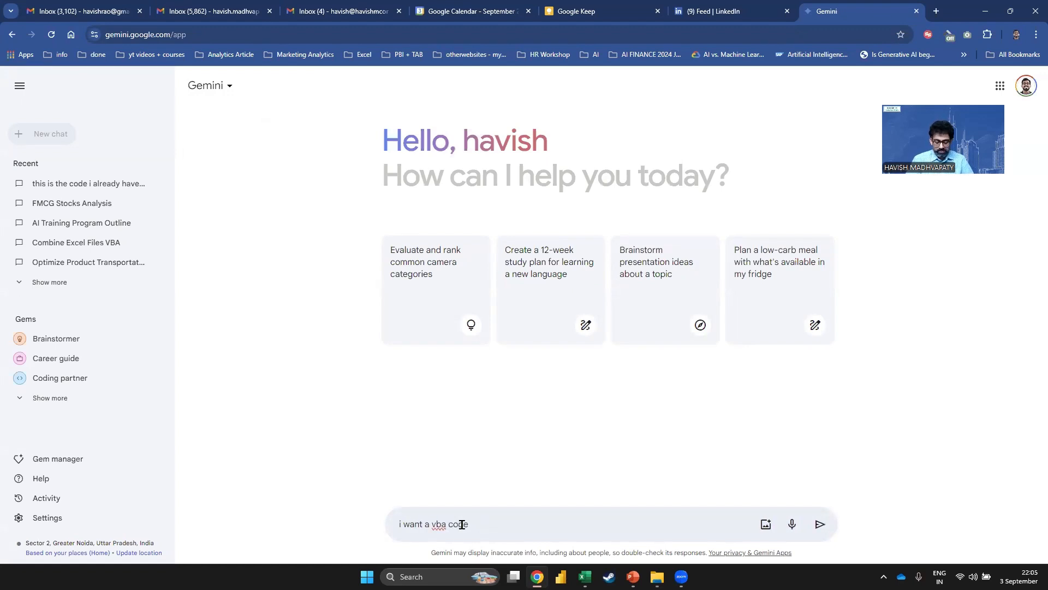
pyautogui.hotkey('shift', 'Return')
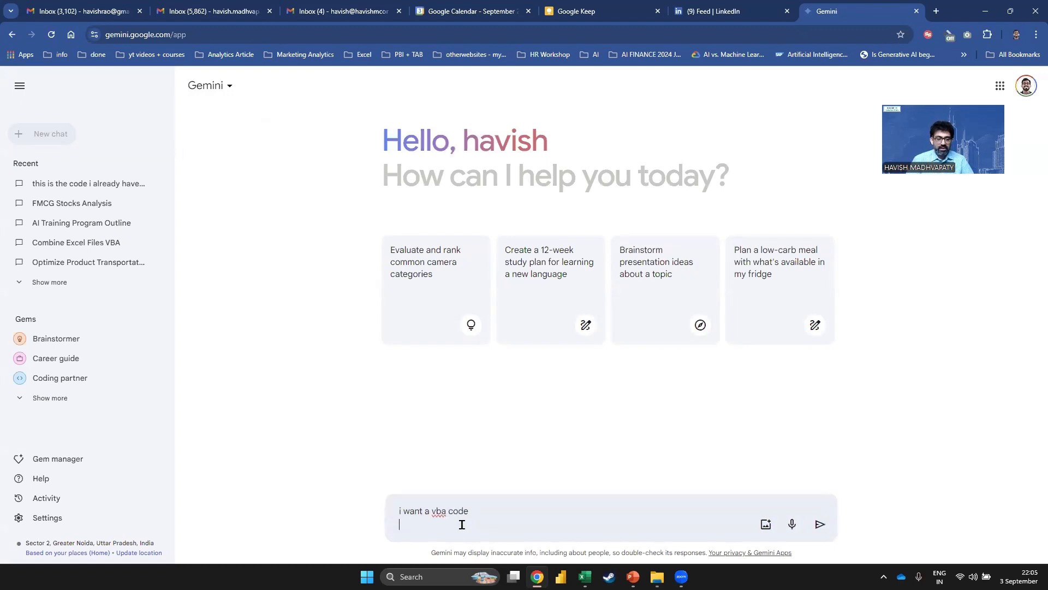
pyautogui.moveTo(657, 576)
pyautogui.write('i want ')
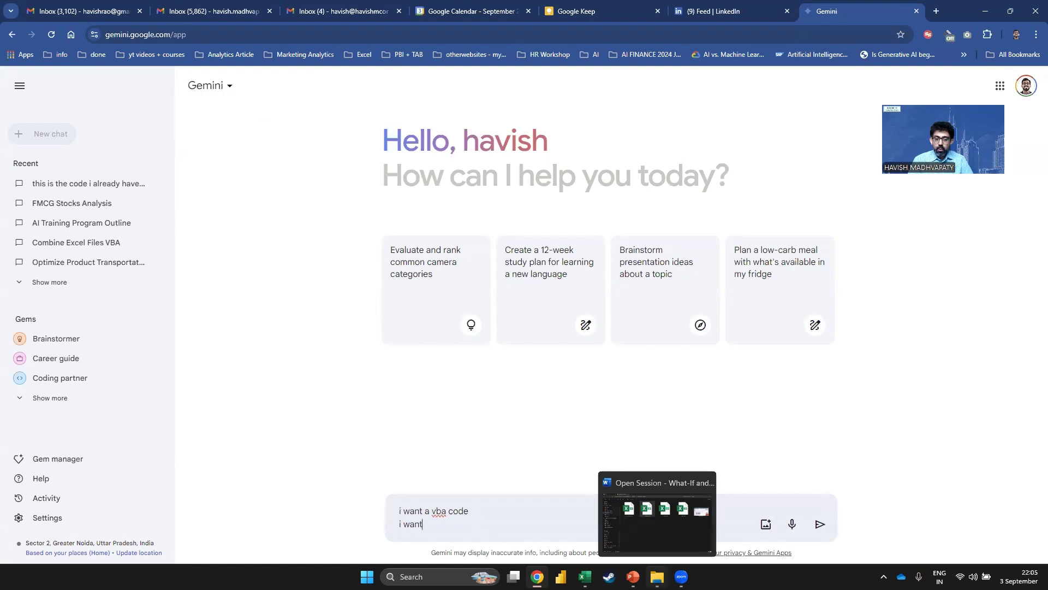
pyautogui.write('to ')
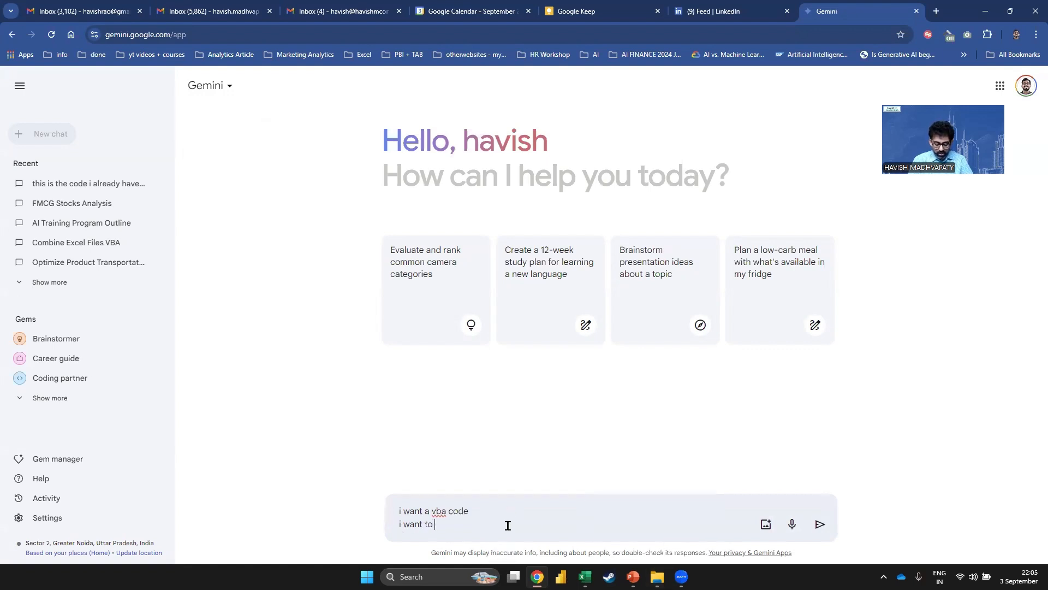
pyautogui.write('run goal seek')
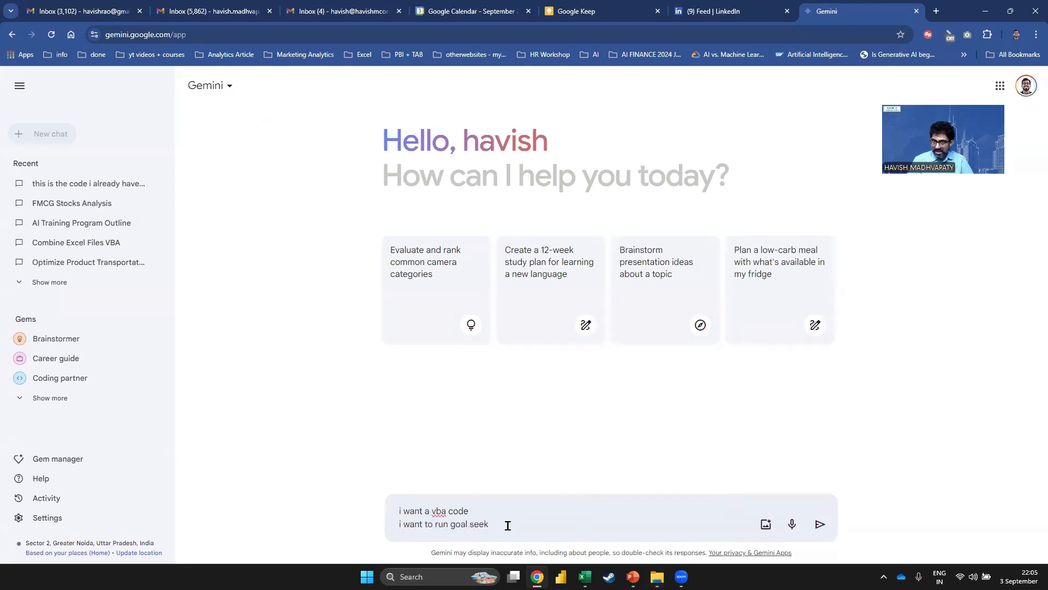
# Add the prompt line "take an input from the user between 0 and 5000"
pyautogui.hotkey('shift', 'Return')
pyautogui.write('change the cell')
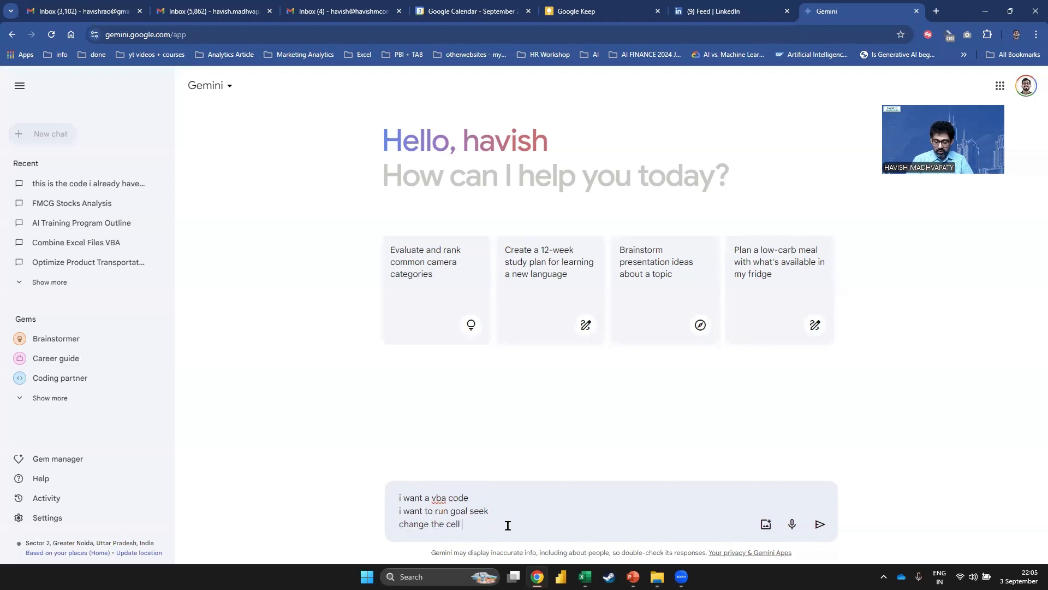
pyautogui.hotkey('shift', 'Home')
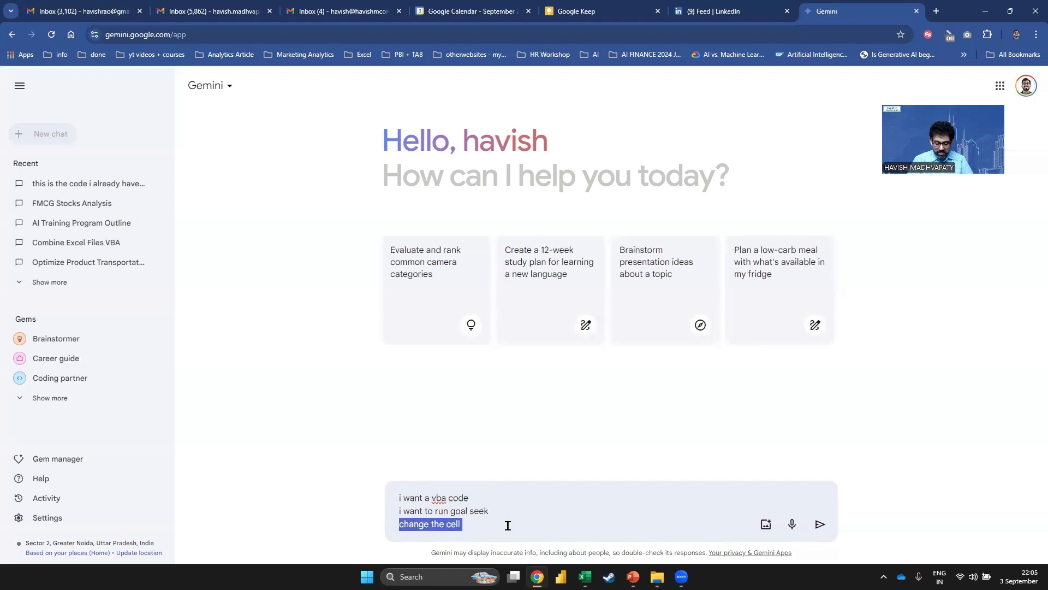
pyautogui.write('take an input from')
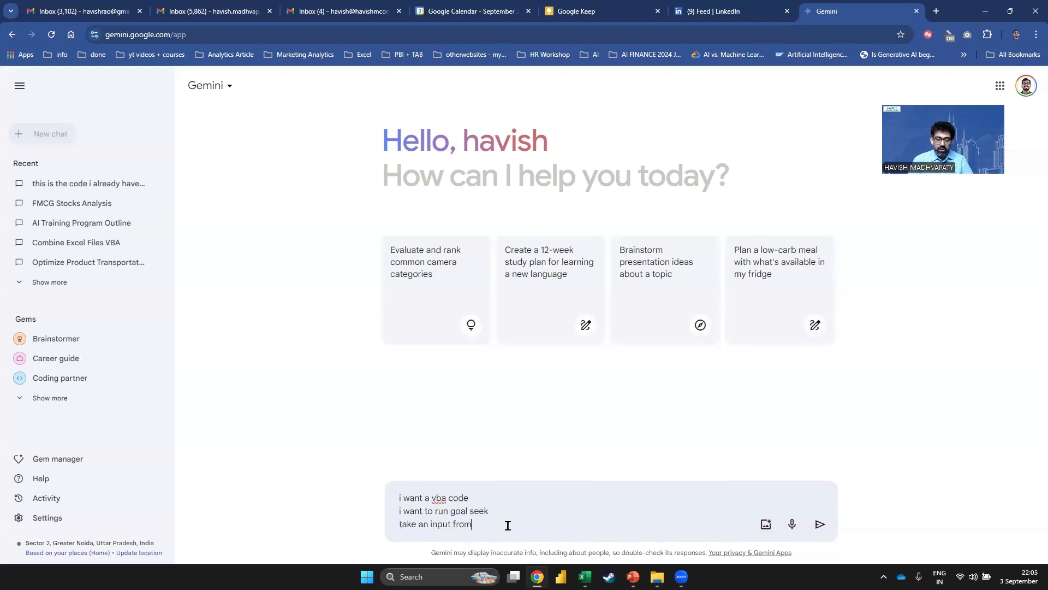
pyautogui.write(' the user be')
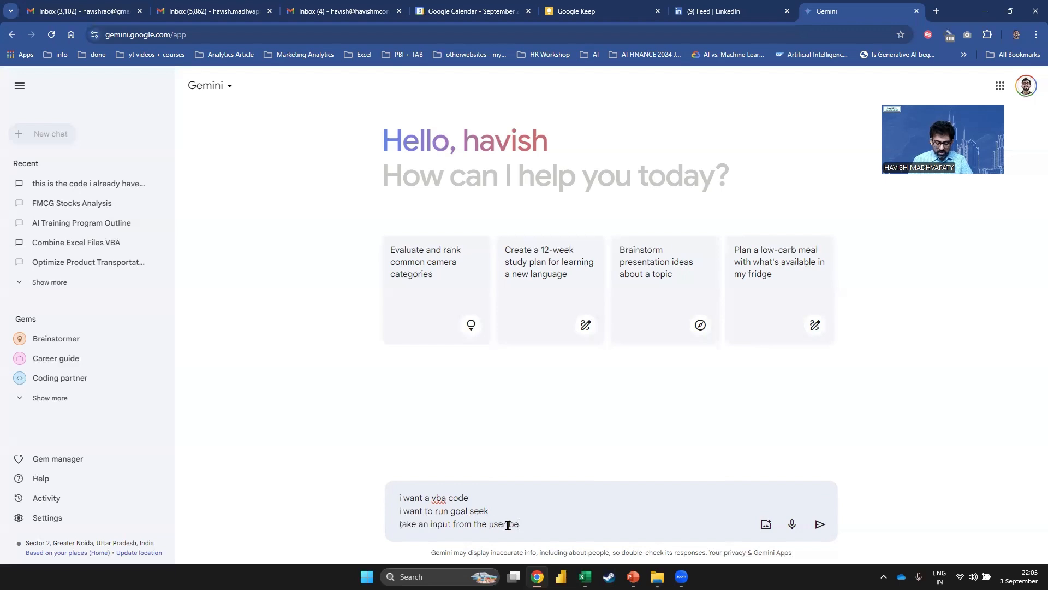
pyautogui.write('tween 0 ')
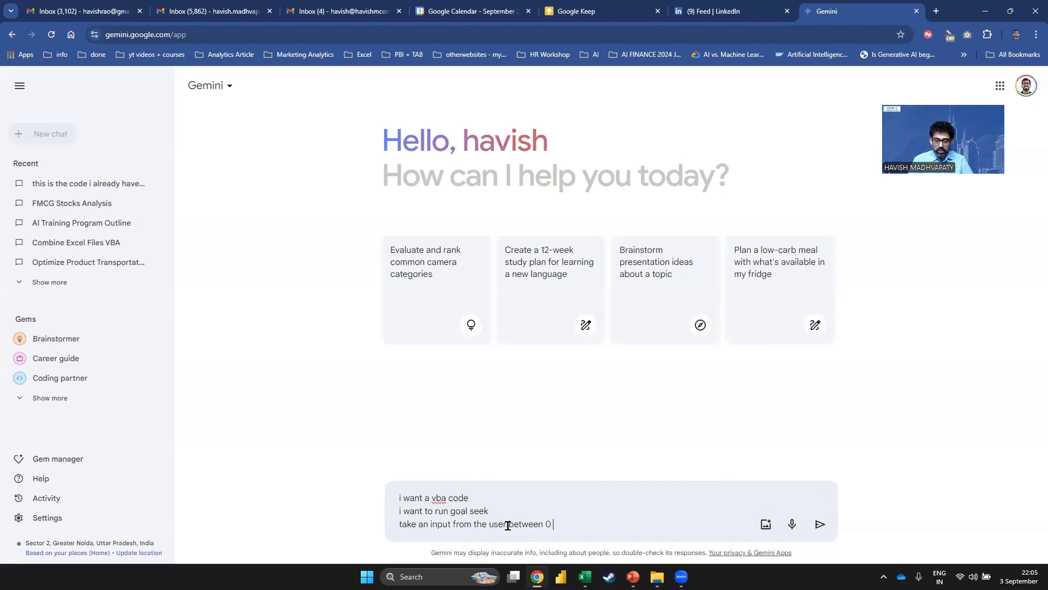
pyautogui.write('and 5000')
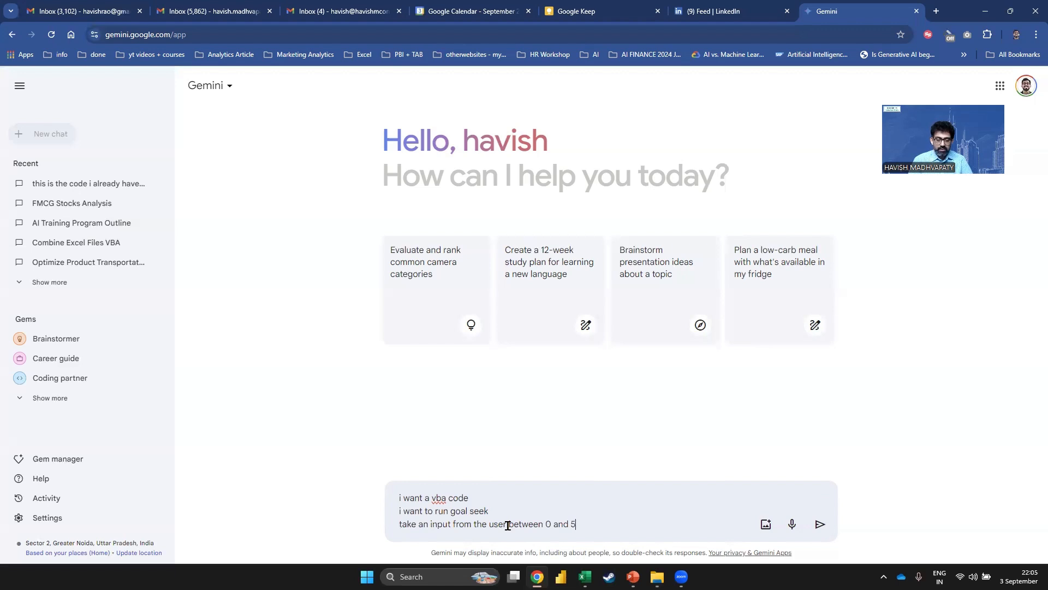
pyautogui.press('BackSpace')
pyautogui.press('BackSpace')
pyautogui.write('000')
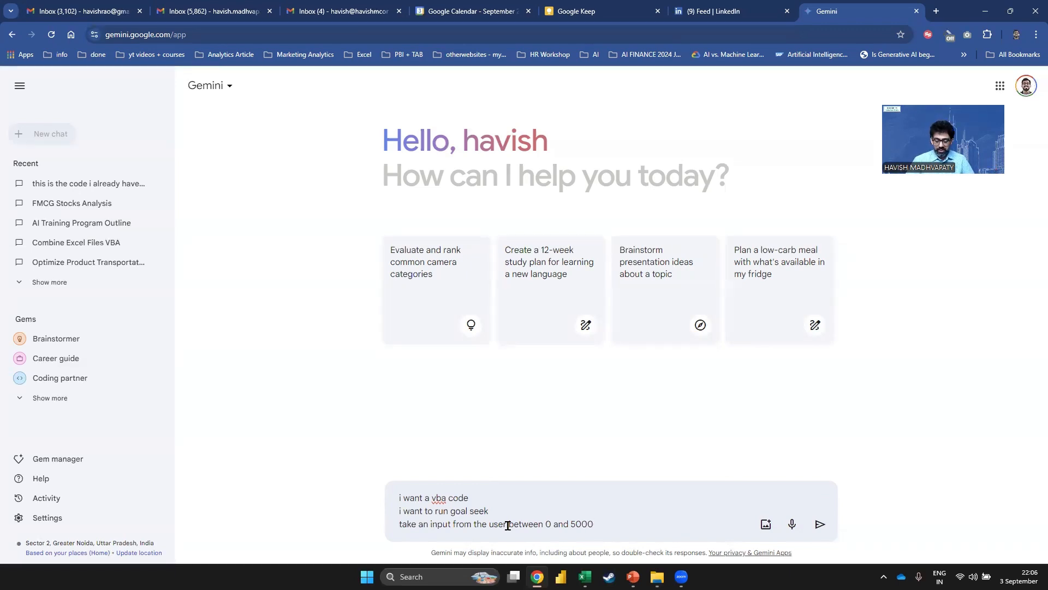
# Leave a blank line in the prompt and add "change the cell C10 to make it the same as the input"
pyautogui.hotkey('shift', 'Return')
pyautogui.hotkey('shift', 'Return')
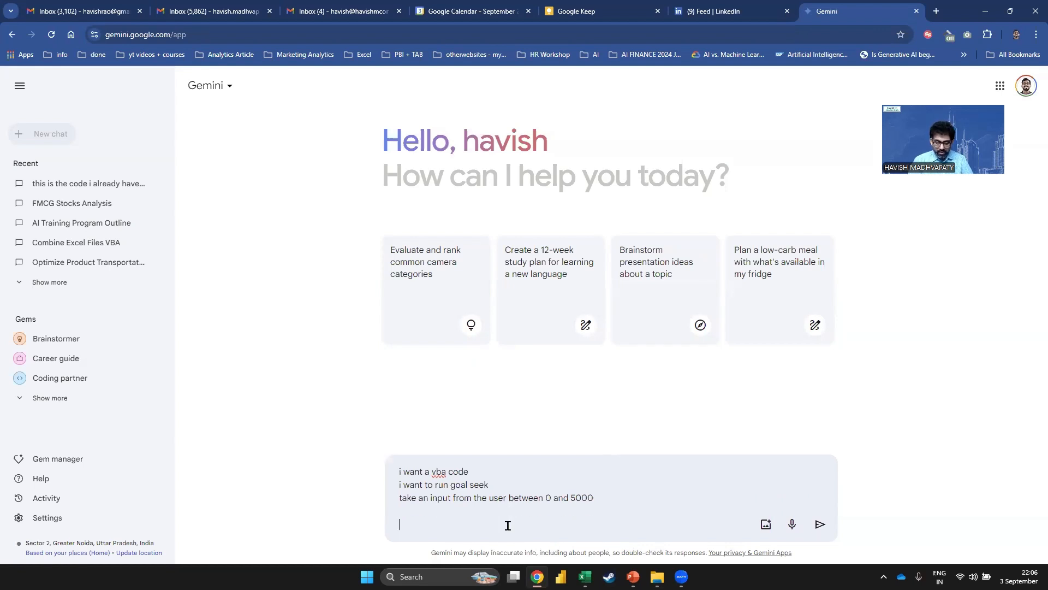
pyautogui.write('run')
pyautogui.press('BackSpace')
pyautogui.press('BackSpace')
pyautogui.press('BackSpace')
pyautogui.press('BackSpace')
pyautogui.write('change the cell')
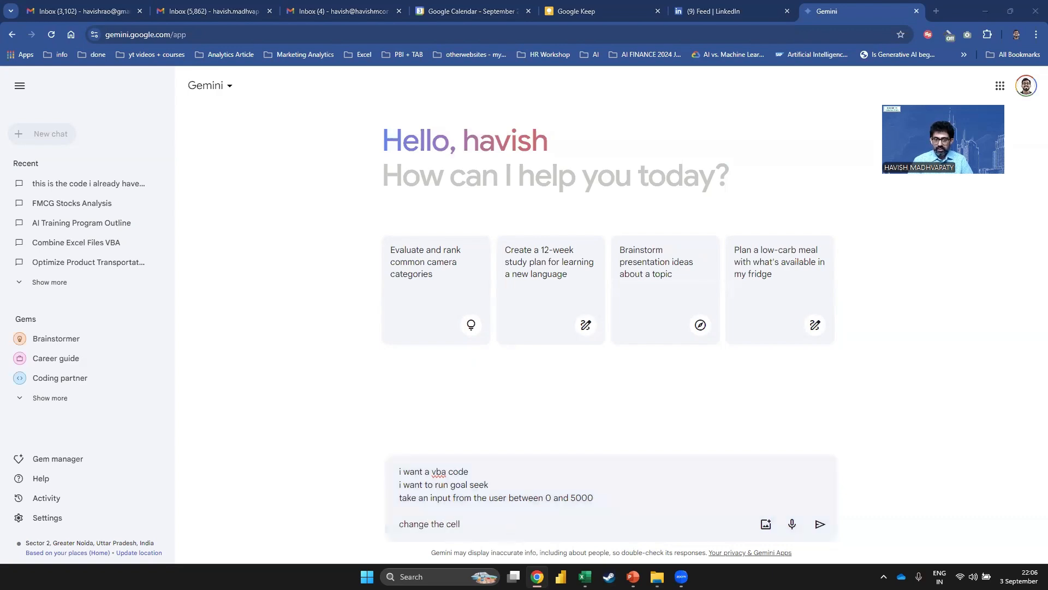
pyautogui.hotkey('alt', 'Tab')
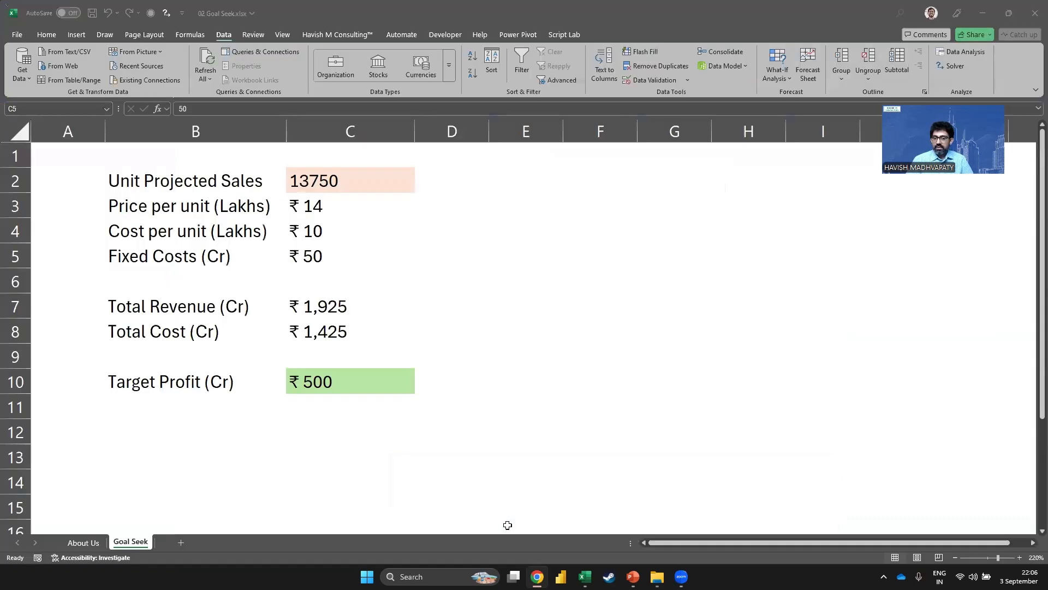
pyautogui.hotkey('alt', 'Tab')
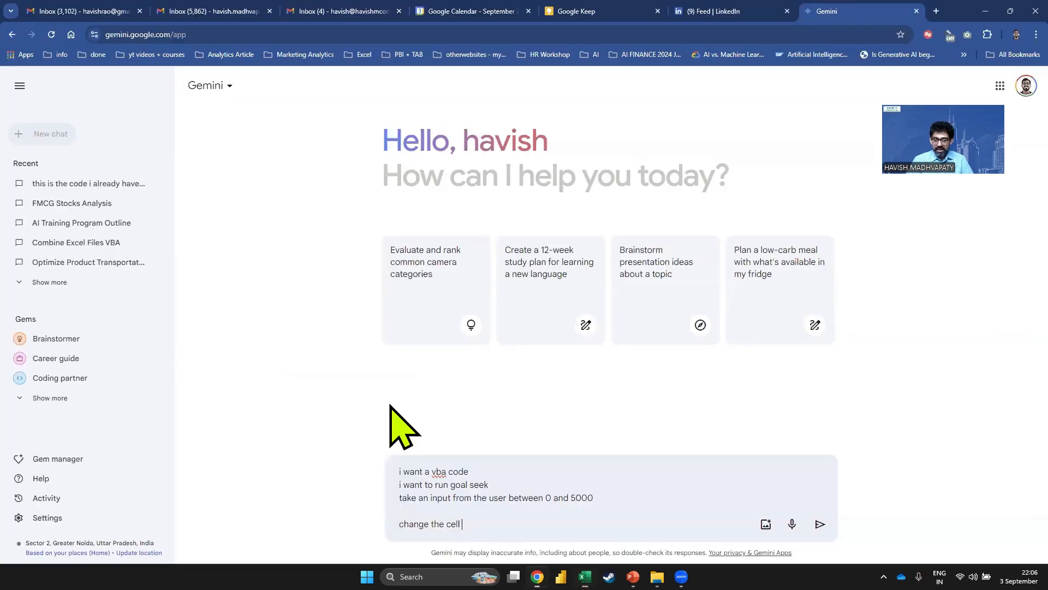
pyautogui.write('C10 to ma')
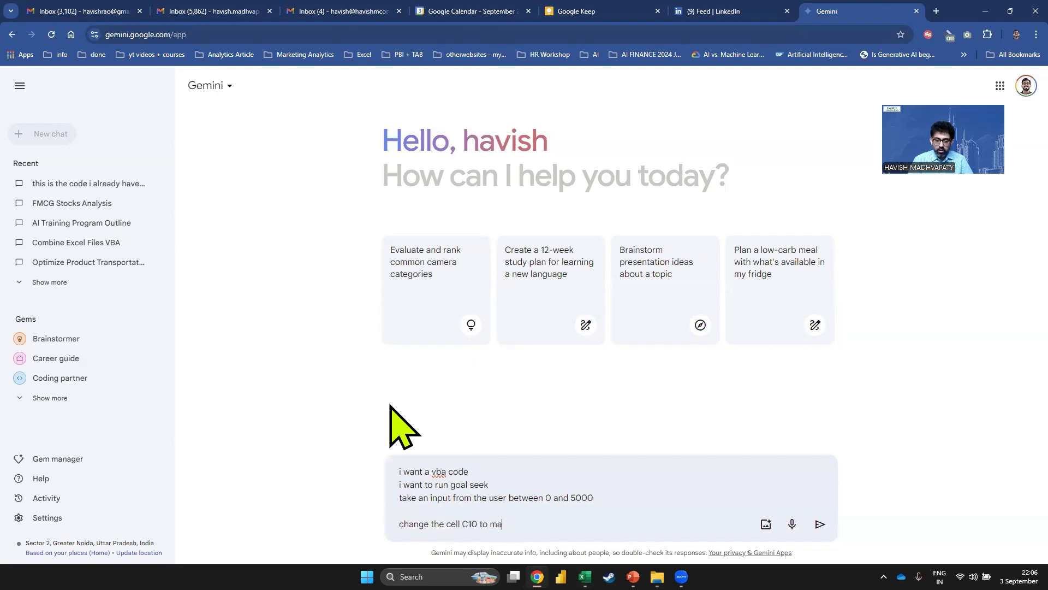
pyautogui.write('ke it the same as ')
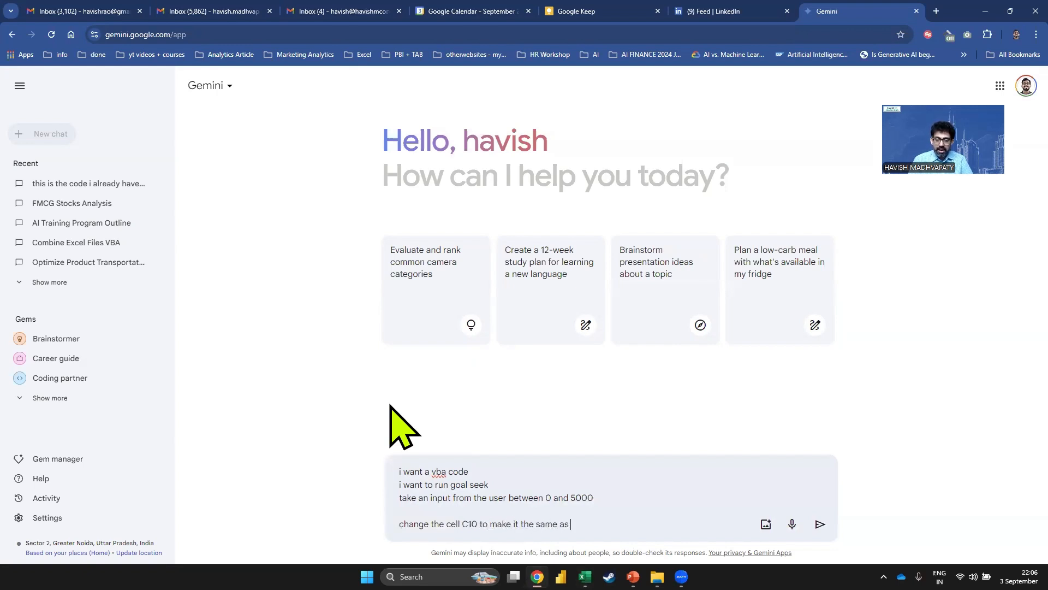
pyautogui.write('the input ')
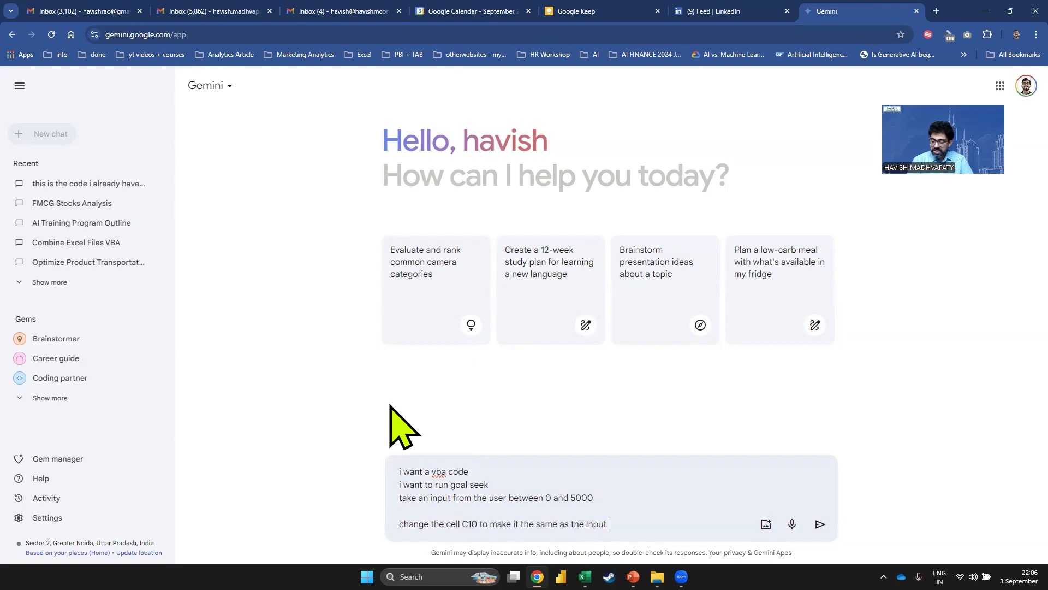
# Complete the prompt line with "by changing the cell C2" and submit the prompt to Gemini
pyautogui.write('by chan')
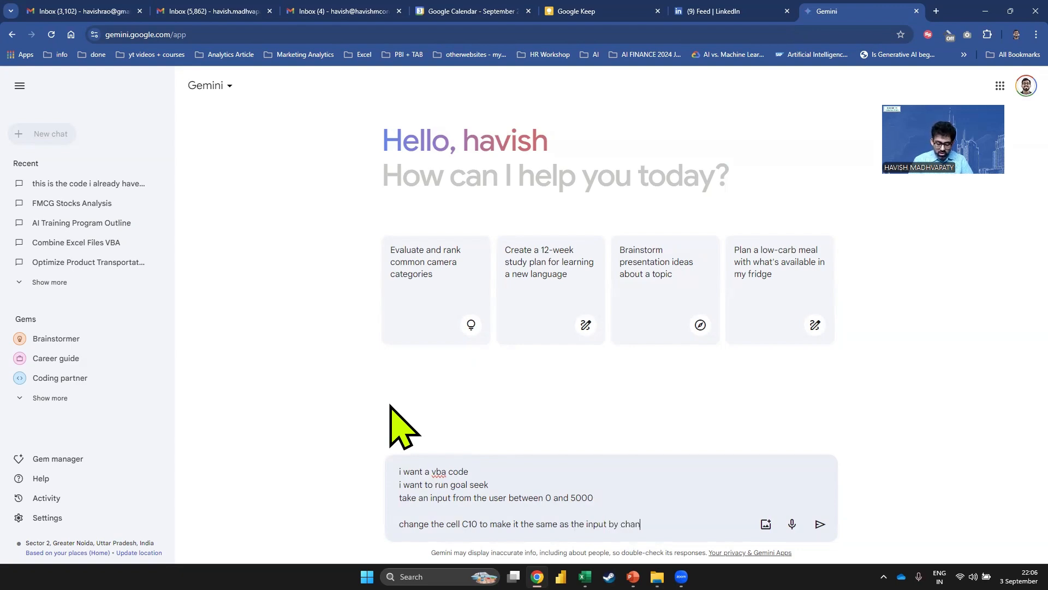
pyautogui.write('ging the cell')
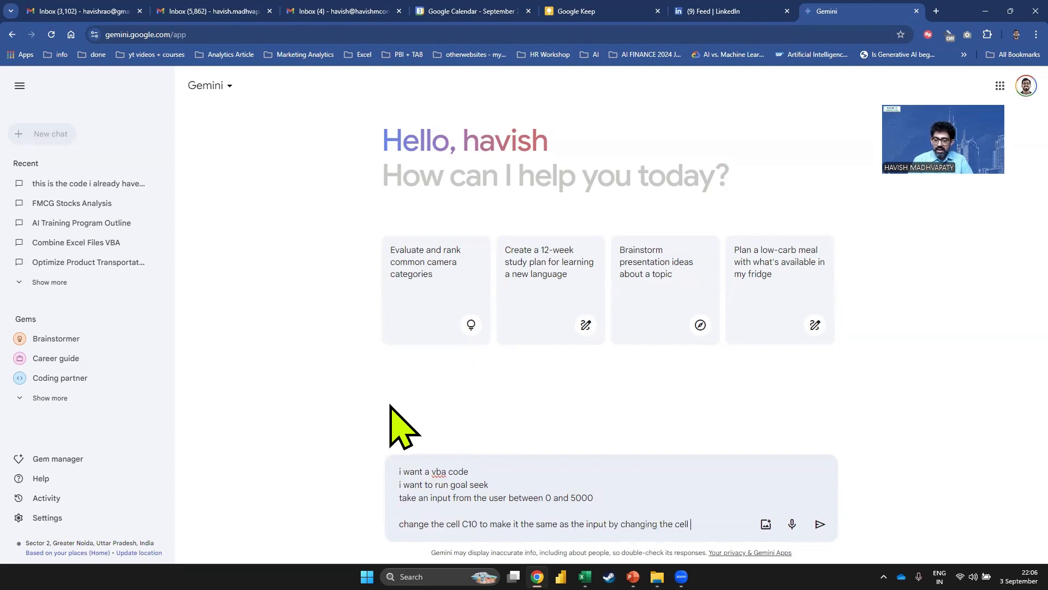
pyautogui.hotkey('alt', 'Tab')
pyautogui.hotkey('alt', 'Tab')
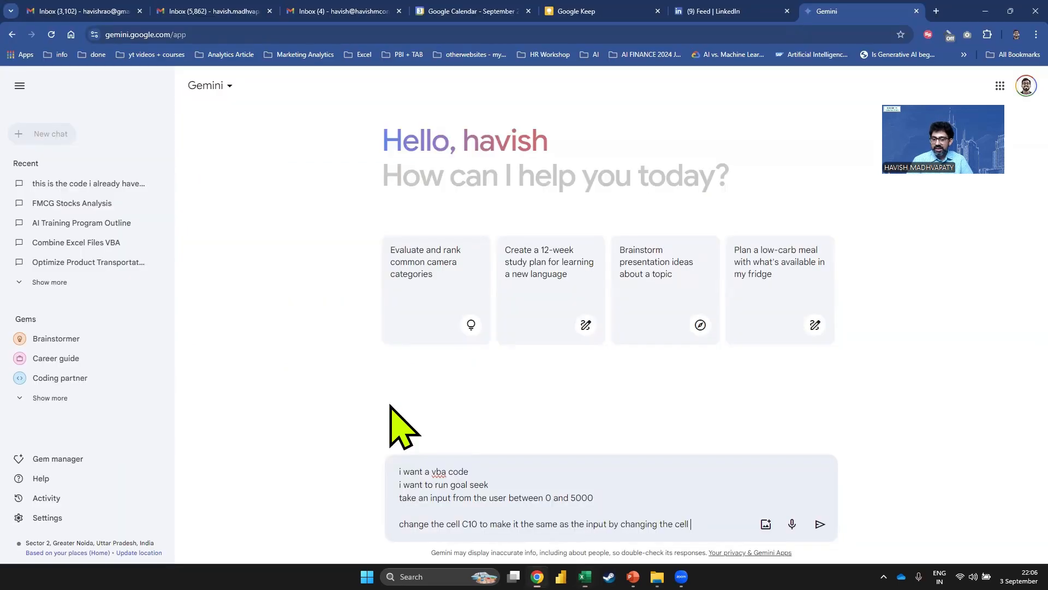
pyautogui.write('C2')
pyautogui.hotkey('ctrl', 'a')
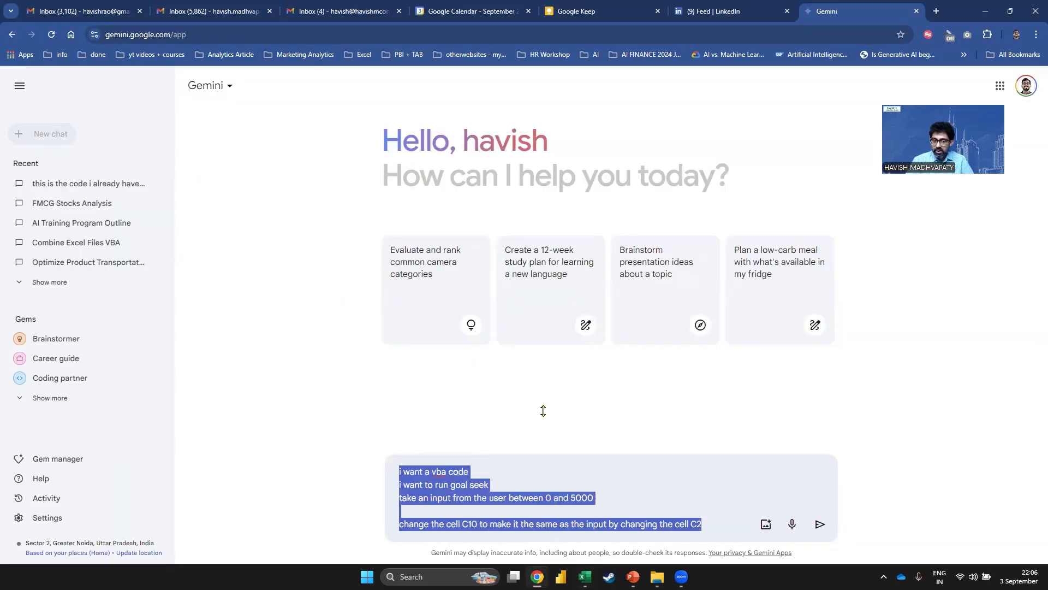
pyautogui.hotkey('alt', 'Tab')
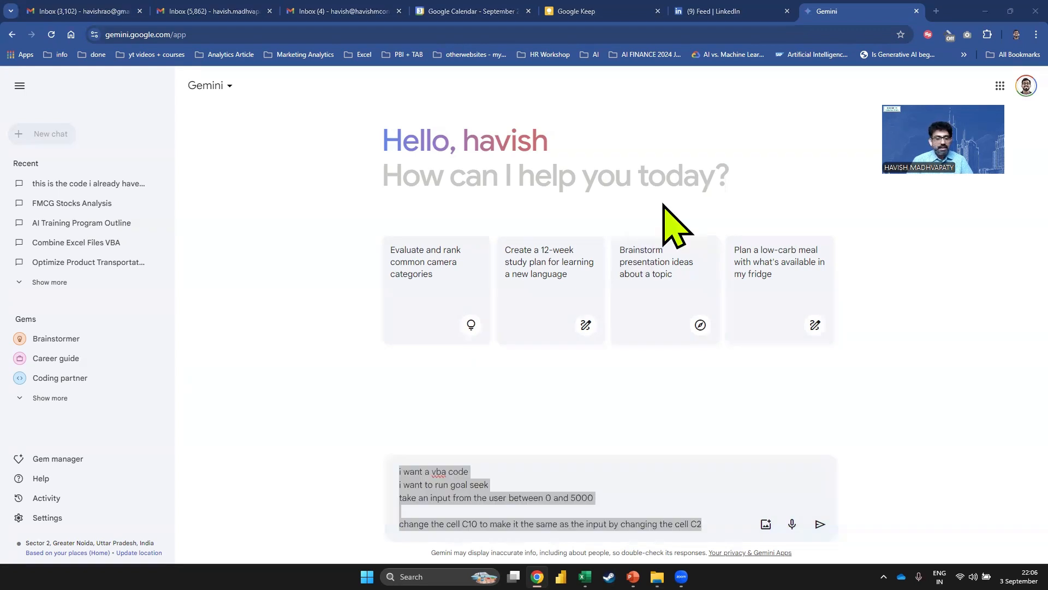
pyautogui.click(664, 503)
pyautogui.press('Return')
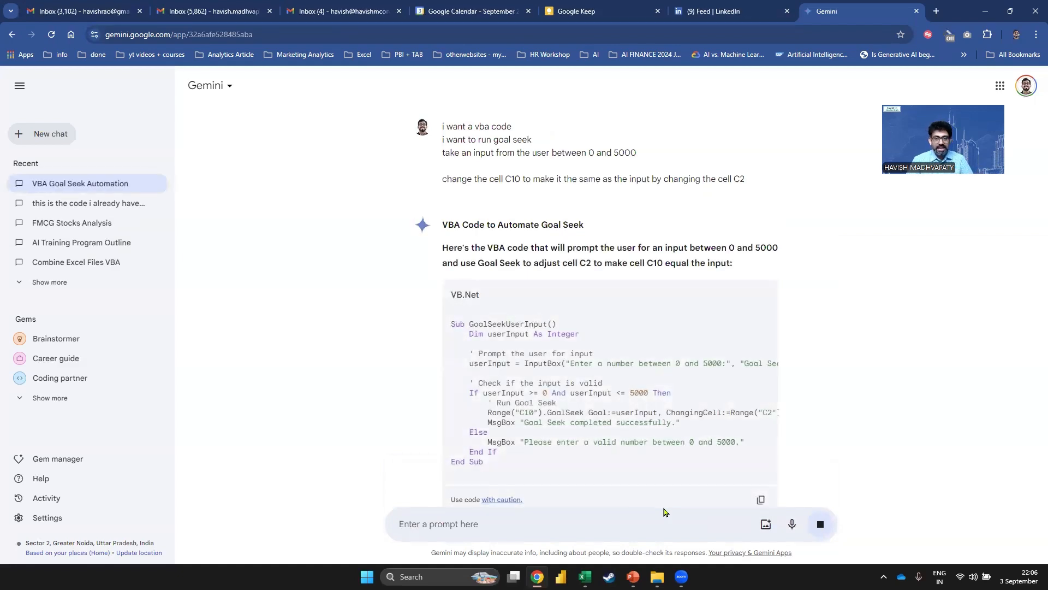
# Examine the generated VBA code's input prompt, the 0 to 5000 validity check, and the GoalSeek line's target, goal and changing cell
pyautogui.scroll(-3, 847, 327)
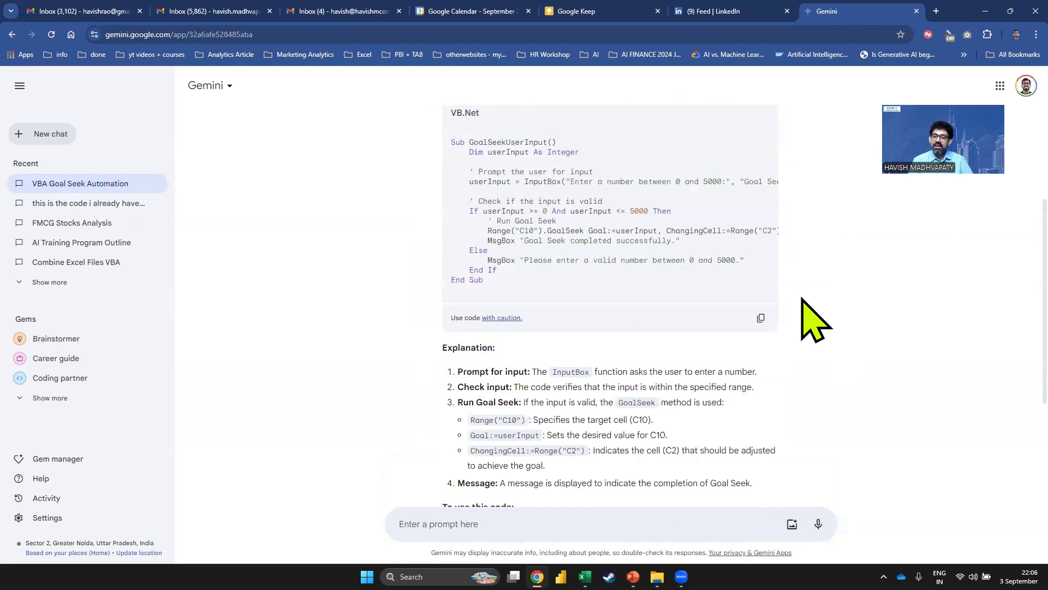
pyautogui.moveTo(500, 302)
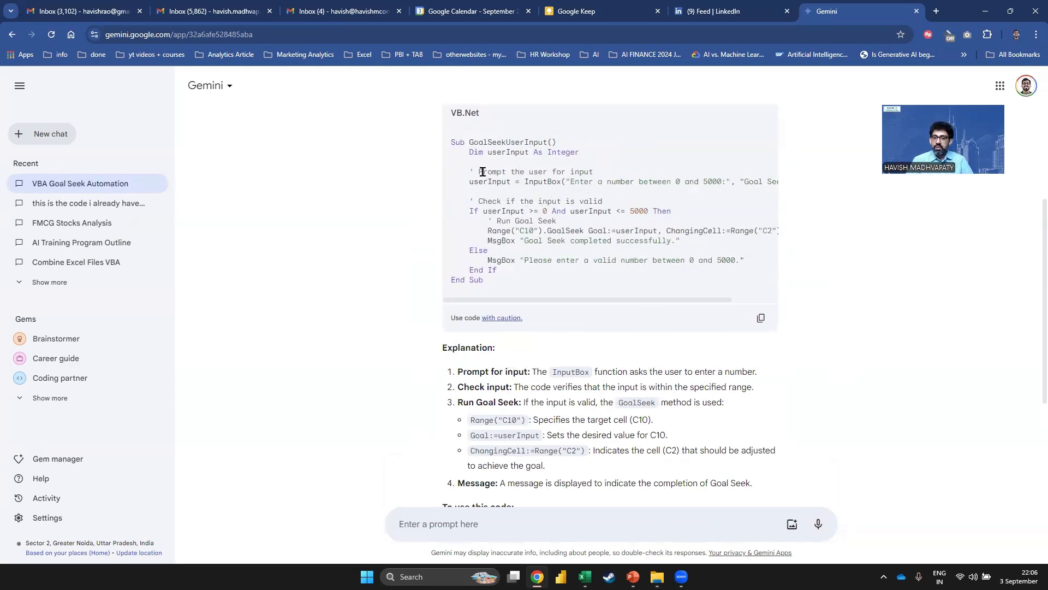
pyautogui.moveTo(483, 171); pyautogui.dragTo(601, 171)
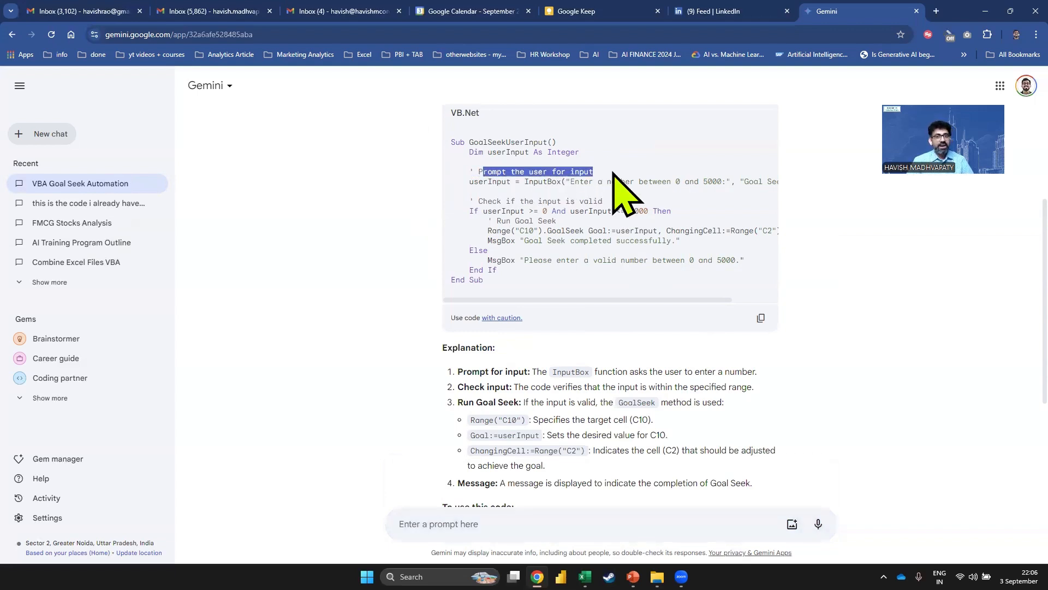
pyautogui.moveTo(675, 181); pyautogui.dragTo(725, 180)
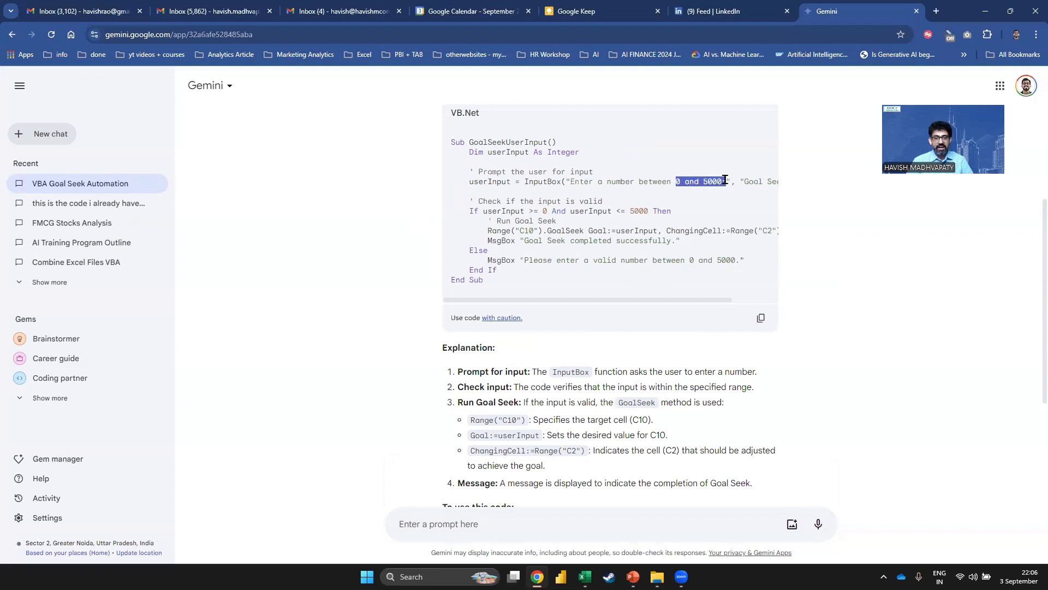
pyautogui.moveTo(487, 211); pyautogui.dragTo(687, 212)
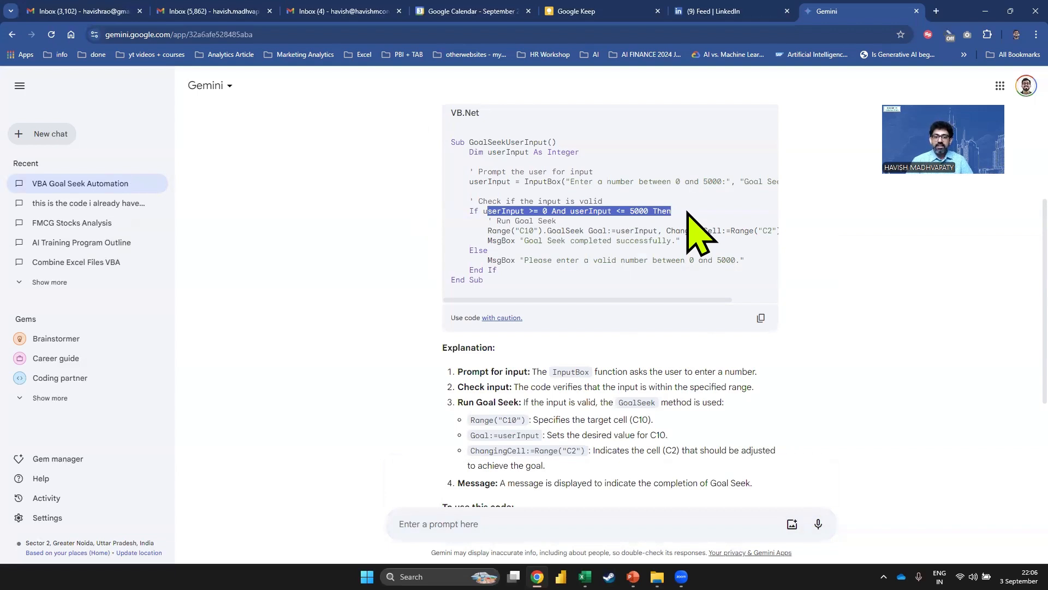
pyautogui.click(688, 212)
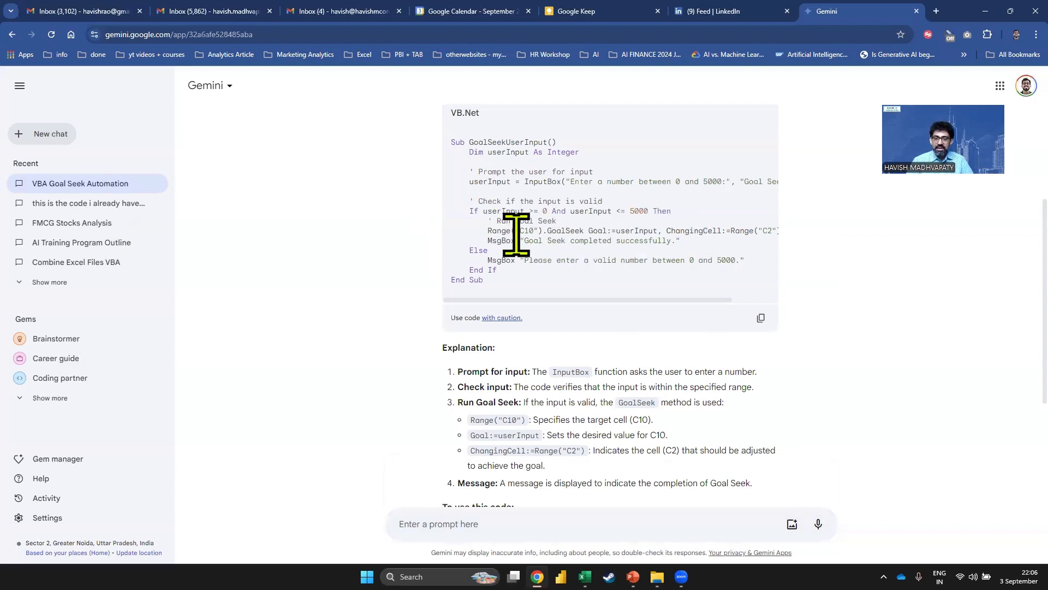
pyautogui.moveTo(521, 234); pyautogui.dragTo(583, 228)
pyautogui.click(486, 232)
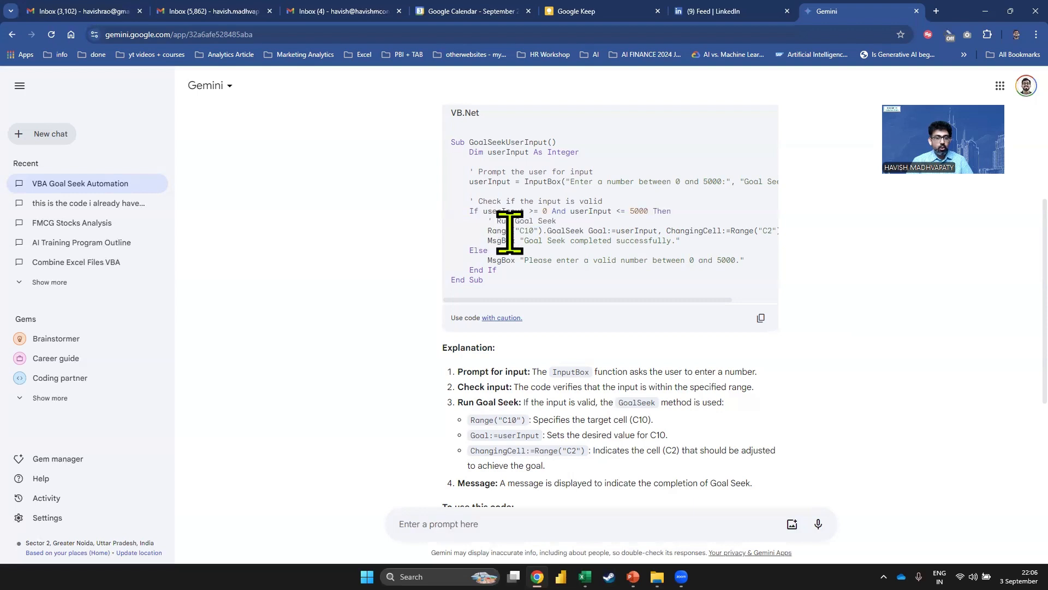
pyautogui.moveTo(509, 232); pyautogui.dragTo(655, 231)
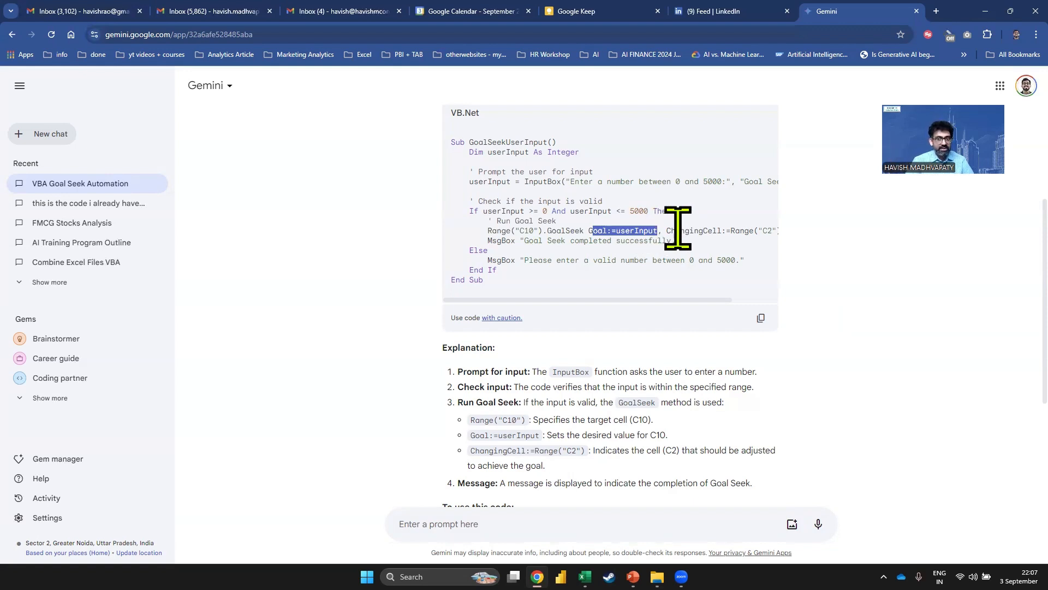
pyautogui.moveTo(677, 230)
pyautogui.mouseDown()
pyautogui.moveTo(757, 234)
pyautogui.moveTo(745, 250)
pyautogui.moveTo(732, 230)
pyautogui.mouseUp()
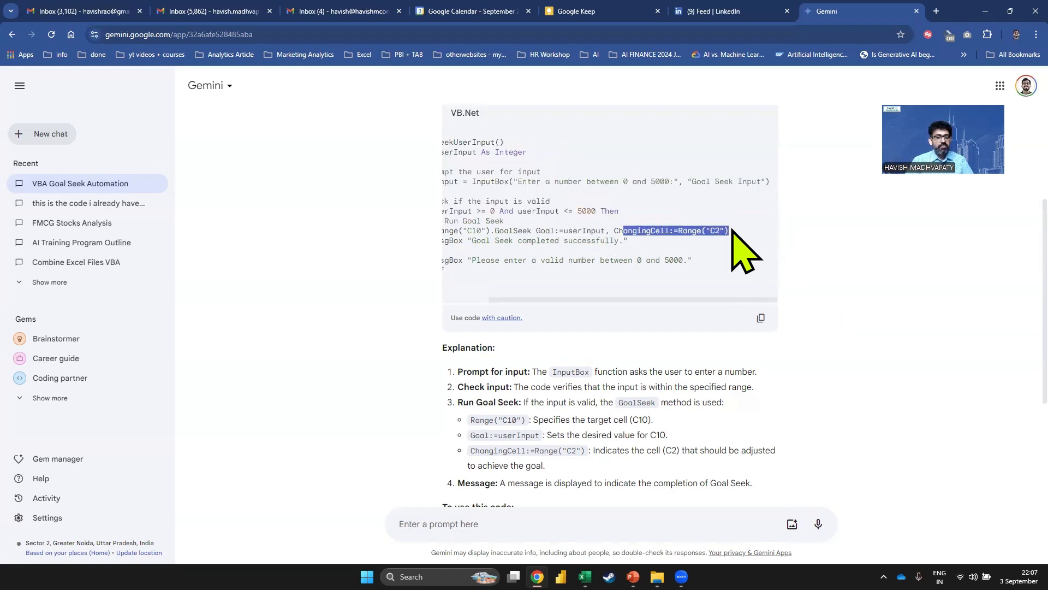
# Copy the generated GoalSeekUserInput code and switch back to the Goal Seek workbook in Excel
pyautogui.click(762, 320)
pyautogui.hotkey('alt', 'Tab')
pyautogui.press('Tab')
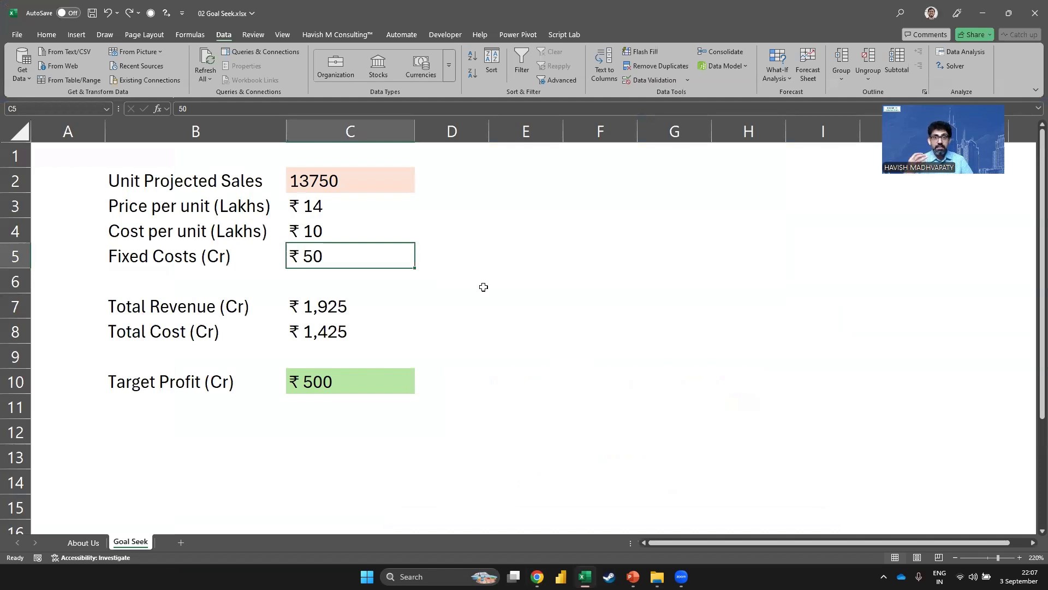
# Save the workbook as the Excel Macro-Enabled Workbook 02 Goal Seek.xlsm in the Desktop folder Open Session - What-If
pyautogui.click(20, 36)
pyautogui.click(48, 227)
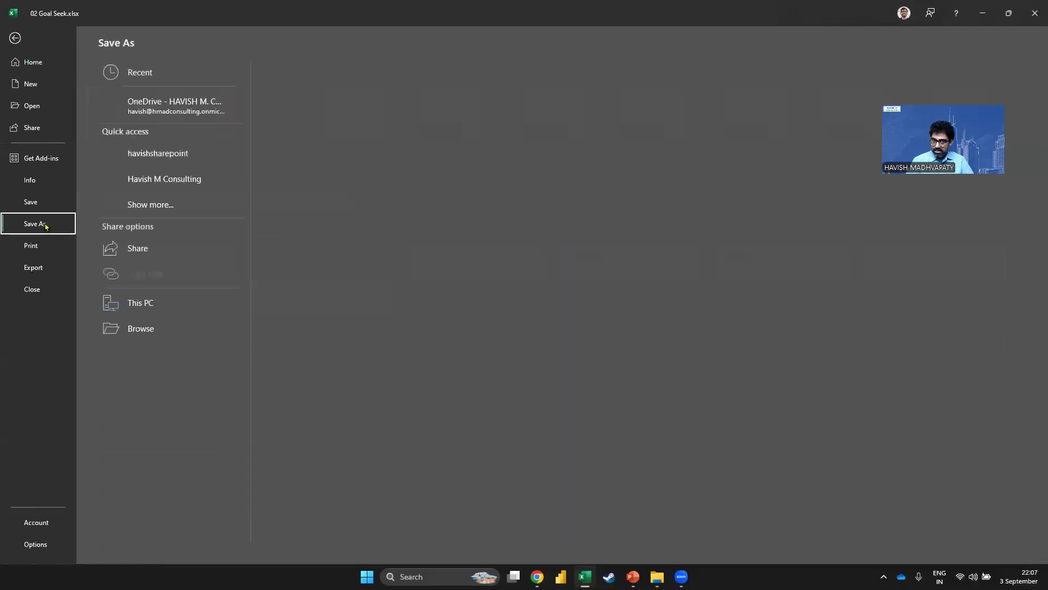
pyautogui.click(369, 72)
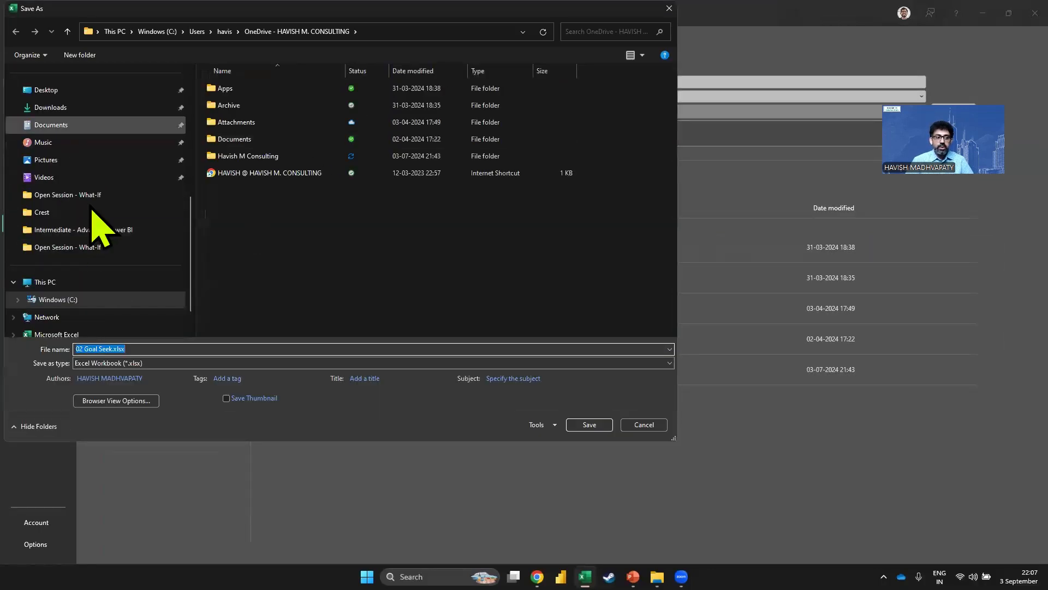
pyautogui.scroll(3, 74, 229)
pyautogui.click(72, 264)
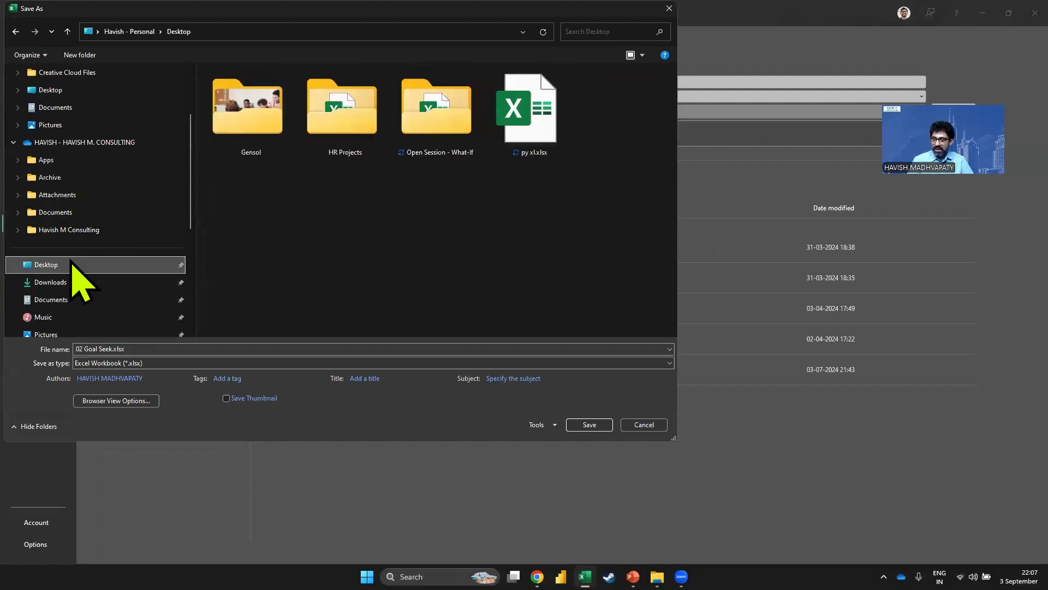
pyautogui.click(424, 144)
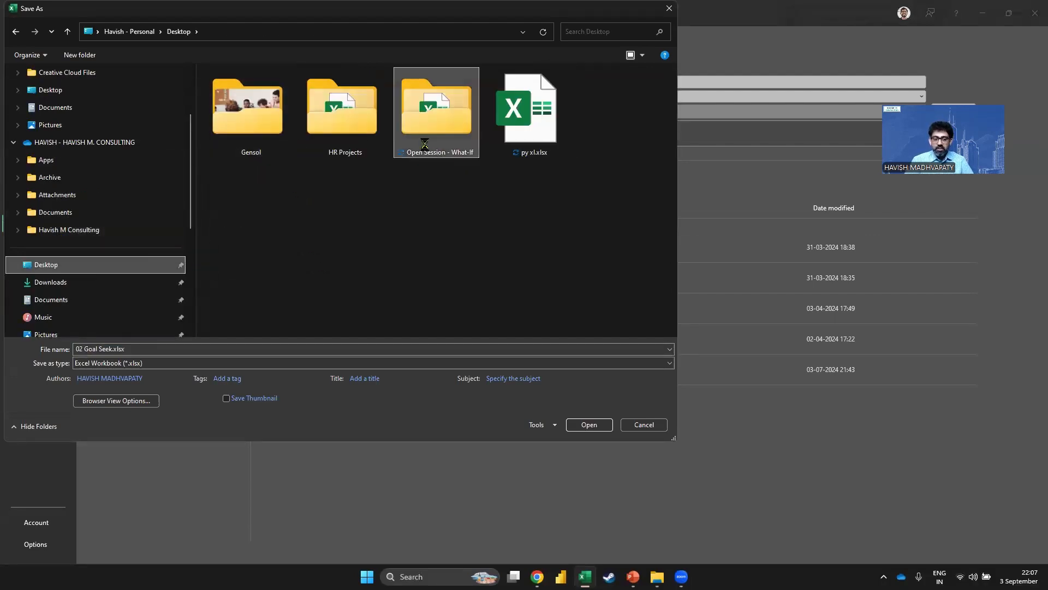
pyautogui.click(238, 363)
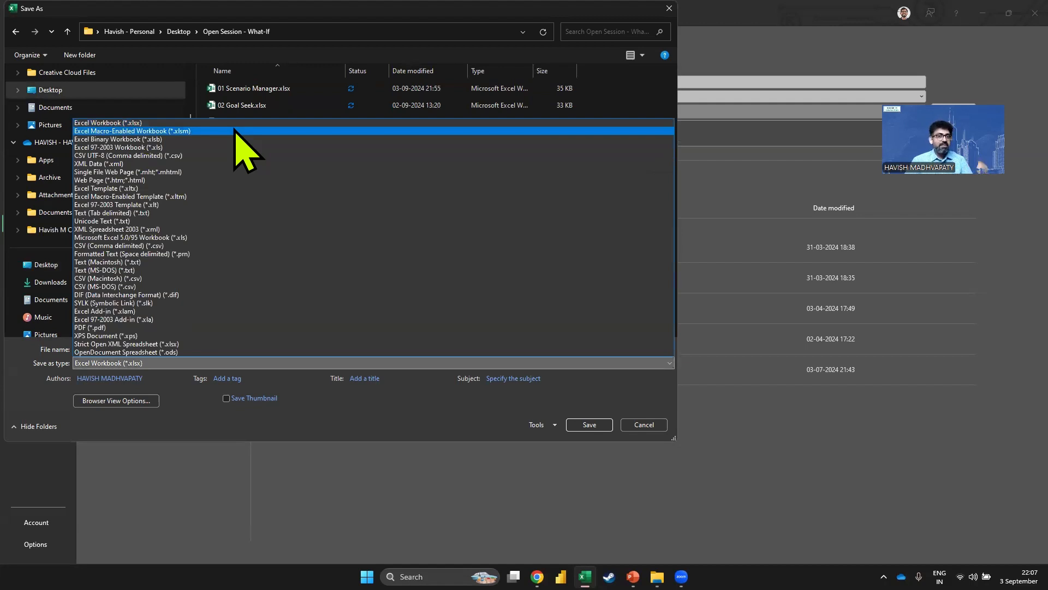
pyautogui.click(240, 131)
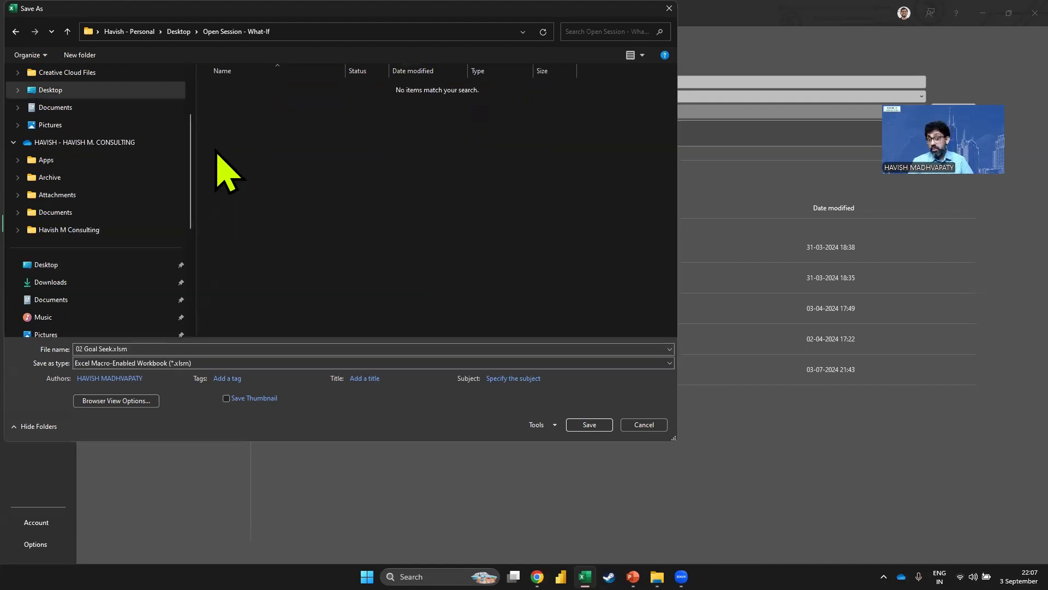
pyautogui.click(592, 425)
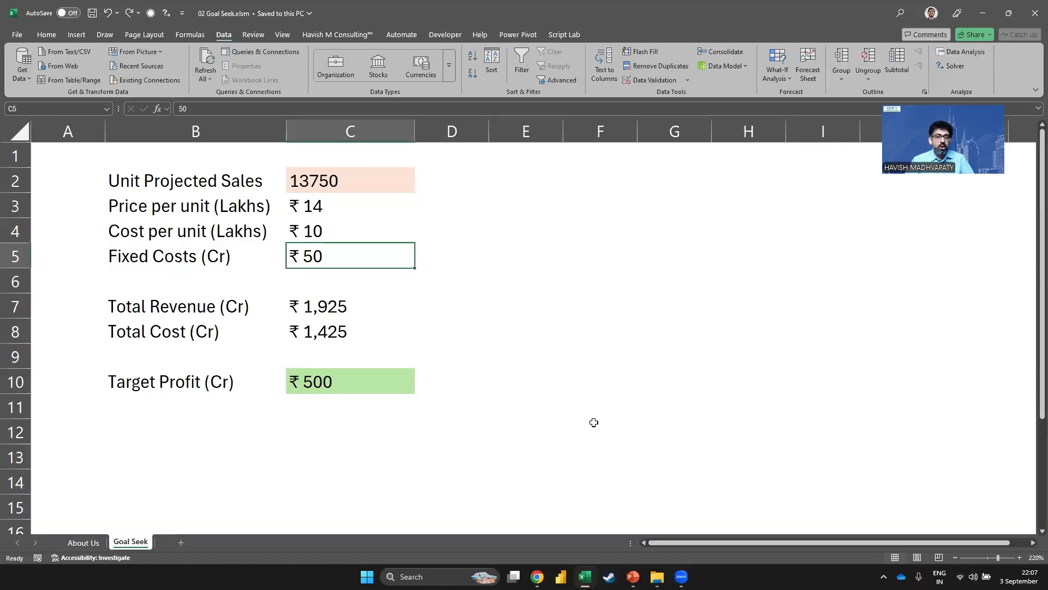
# Check in the ribbon customization options that the Developer tab is enabled, and leave the options without changes
pyautogui.click(445, 35)
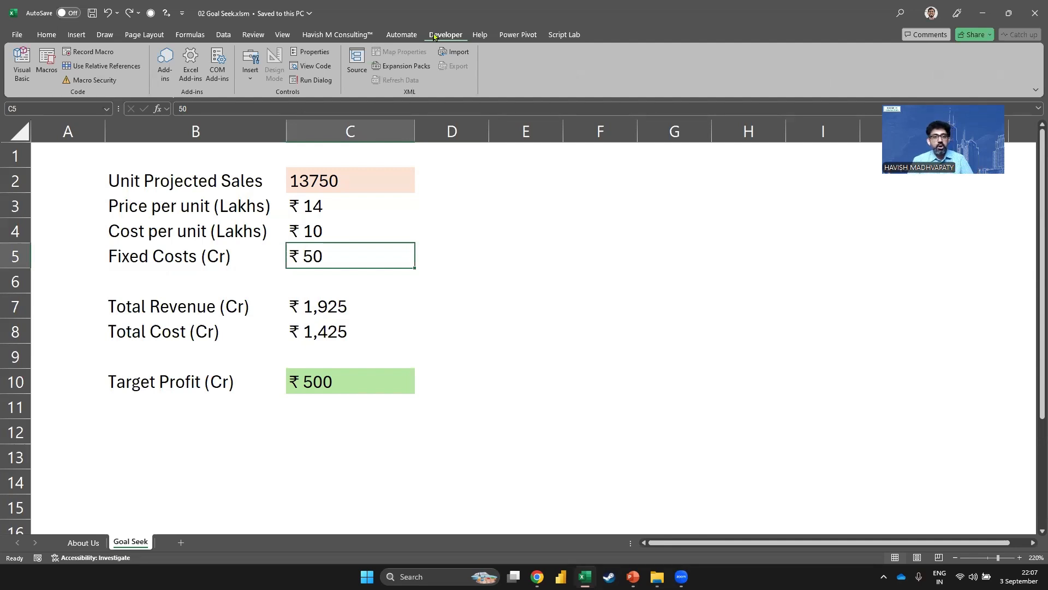
pyautogui.click(16, 35)
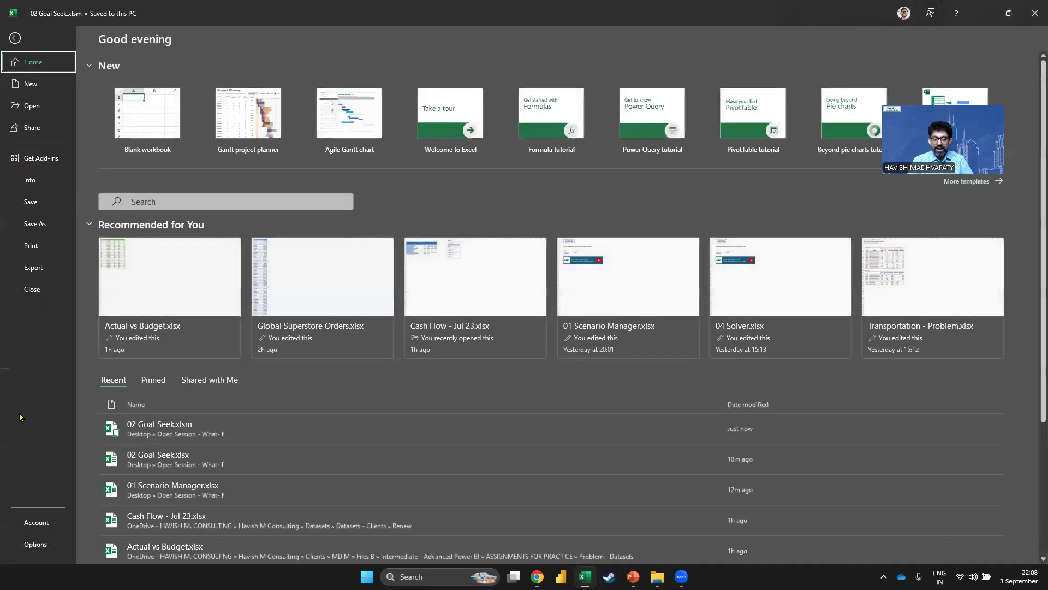
pyautogui.click(39, 550)
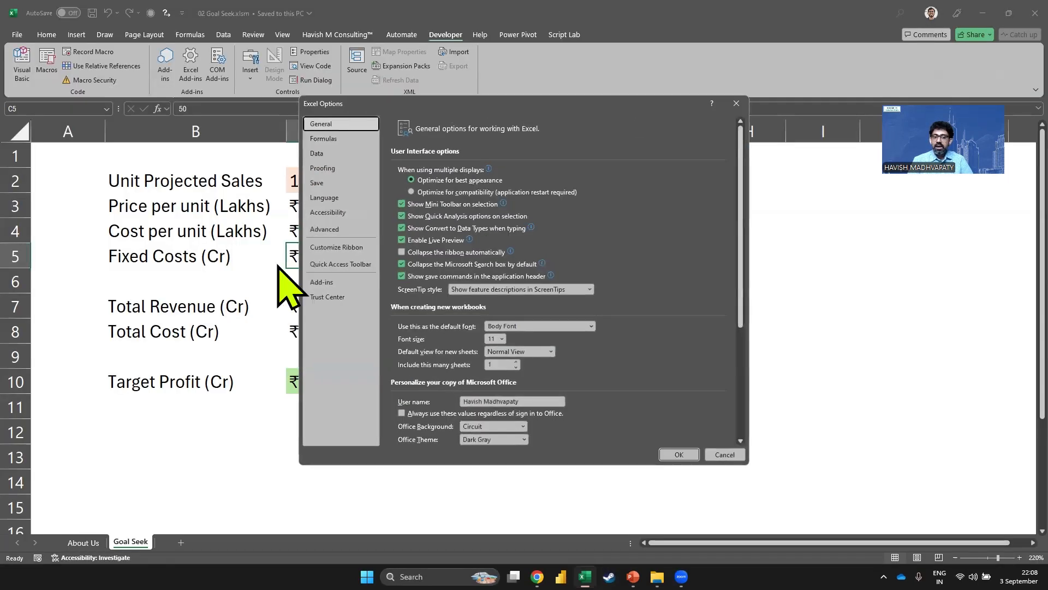
pyautogui.click(325, 250)
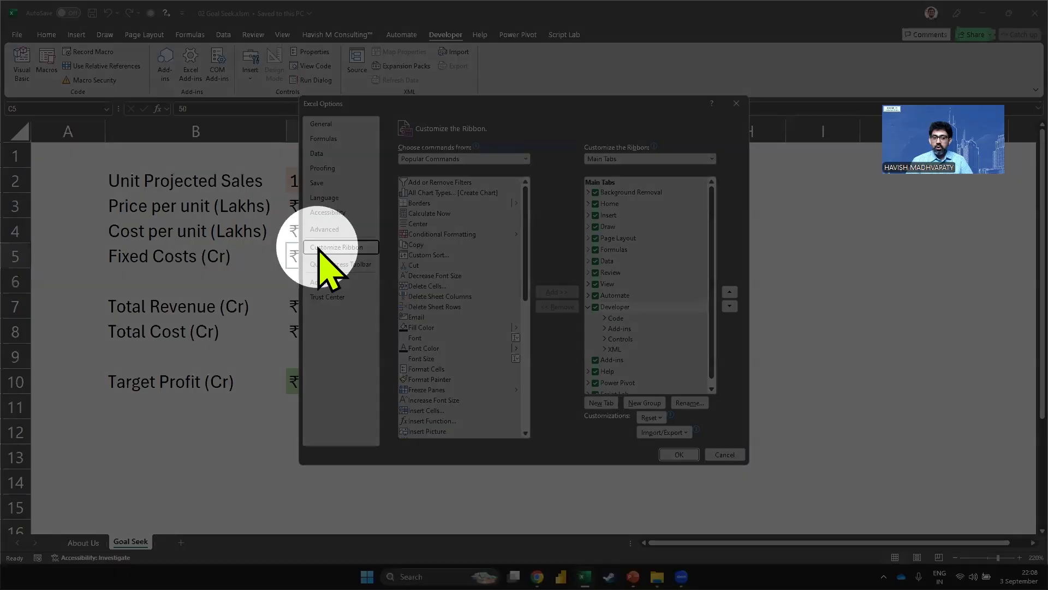
pyautogui.click(599, 308)
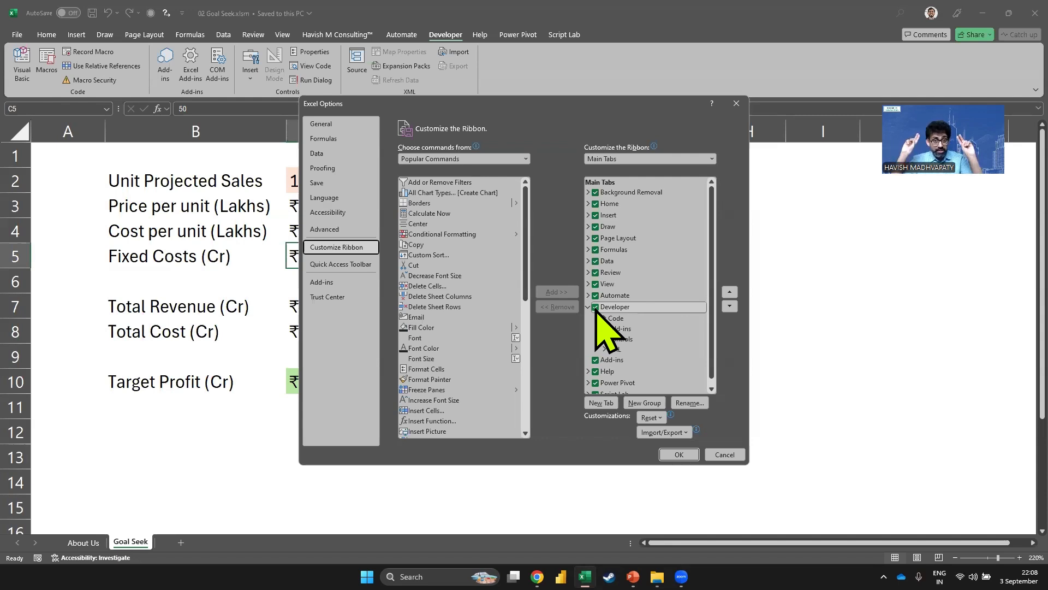
pyautogui.press('Escape')
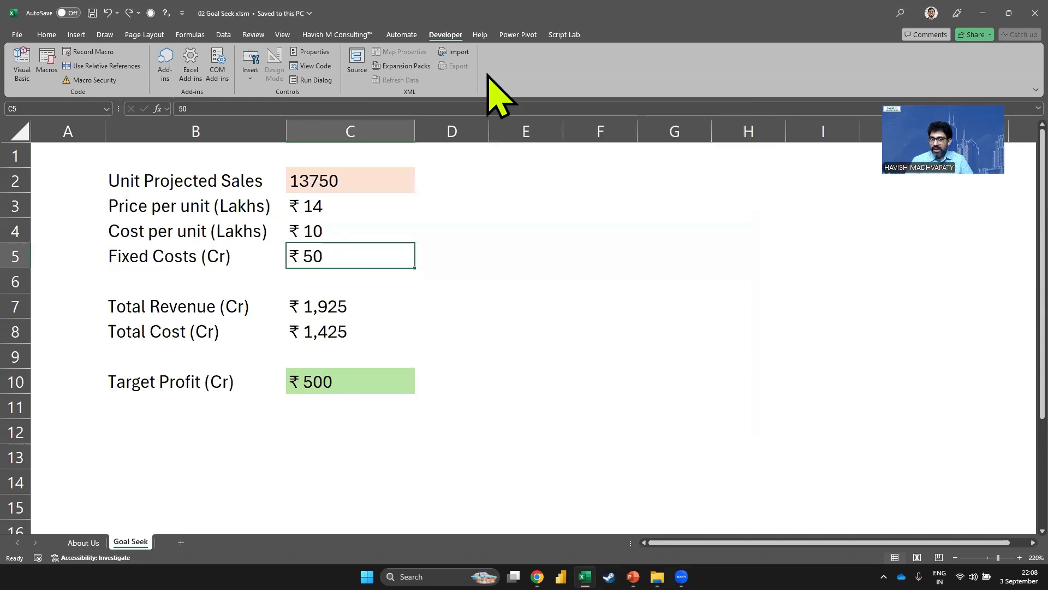
# Open the Visual Basic editor maximized, collapse the PERSONAL.XLSB project, and expand the 02 Goal Seek.xlsm project to its sheet objects
pyautogui.click(22, 77)
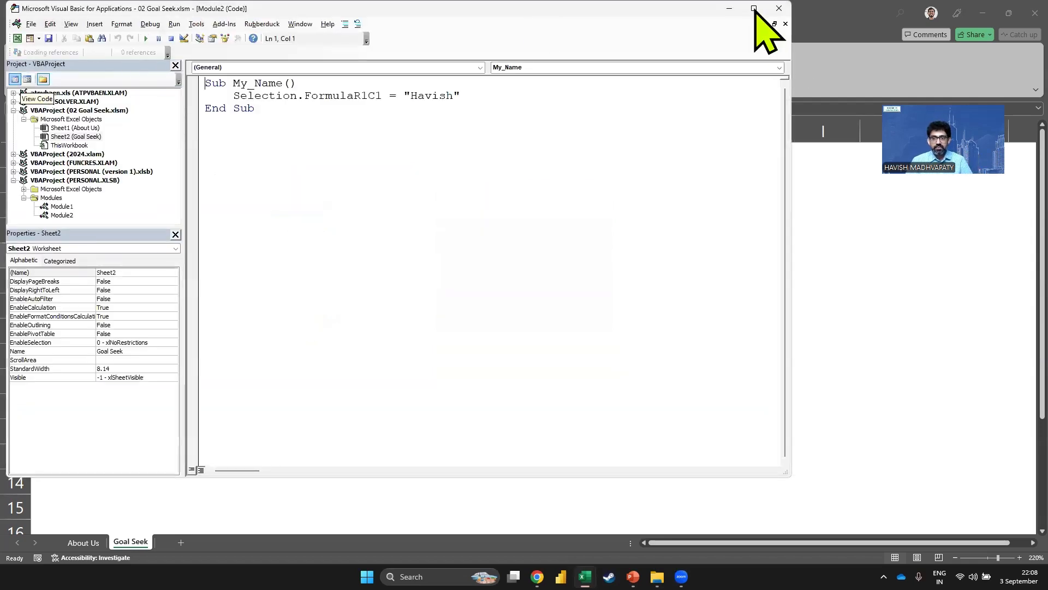
pyautogui.click(754, 8)
pyautogui.click(7, 105)
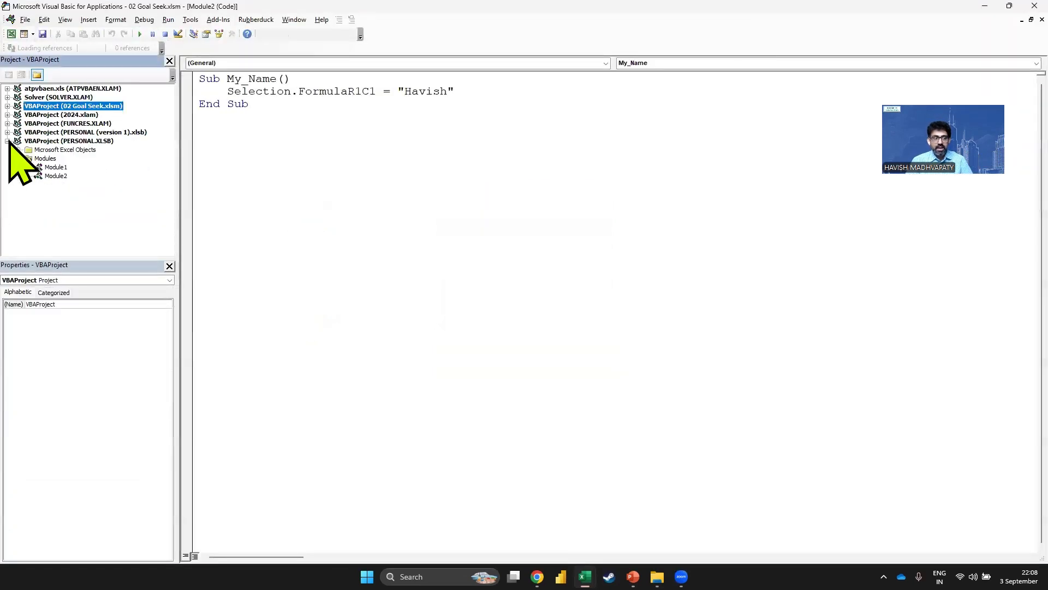
pyautogui.click(7, 141)
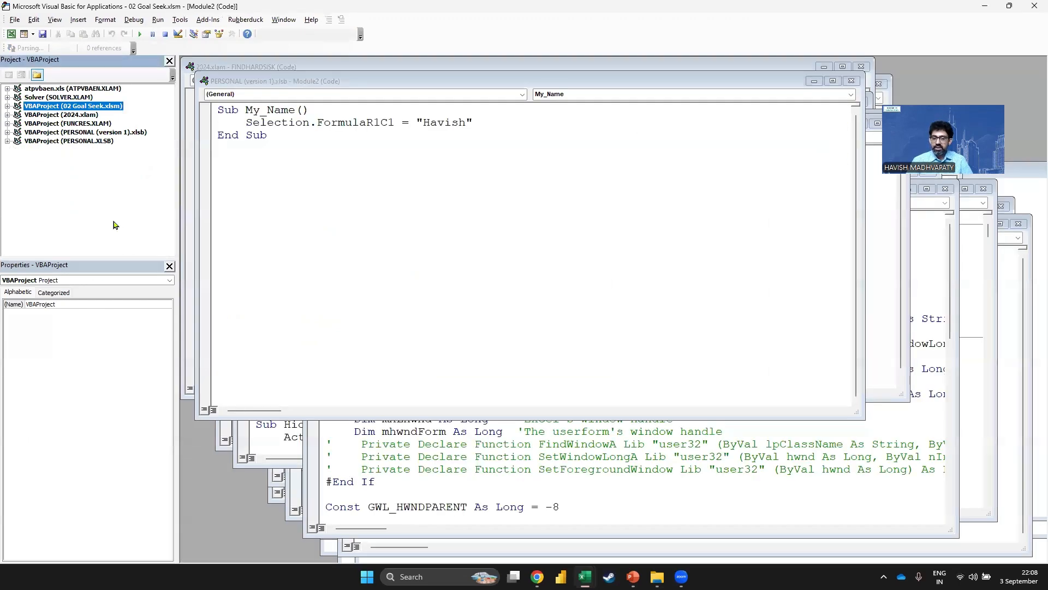
pyautogui.click(7, 106)
pyautogui.doubleClick(87, 125)
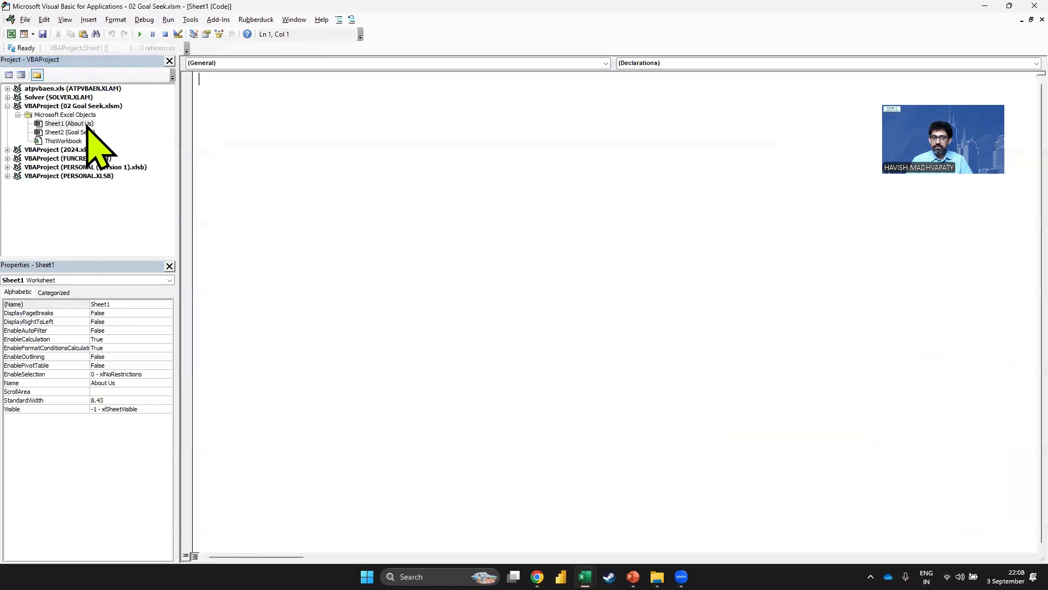
# Insert a new standard module into the 02 Goal Seek.xlsm project
pyautogui.click(117, 105)
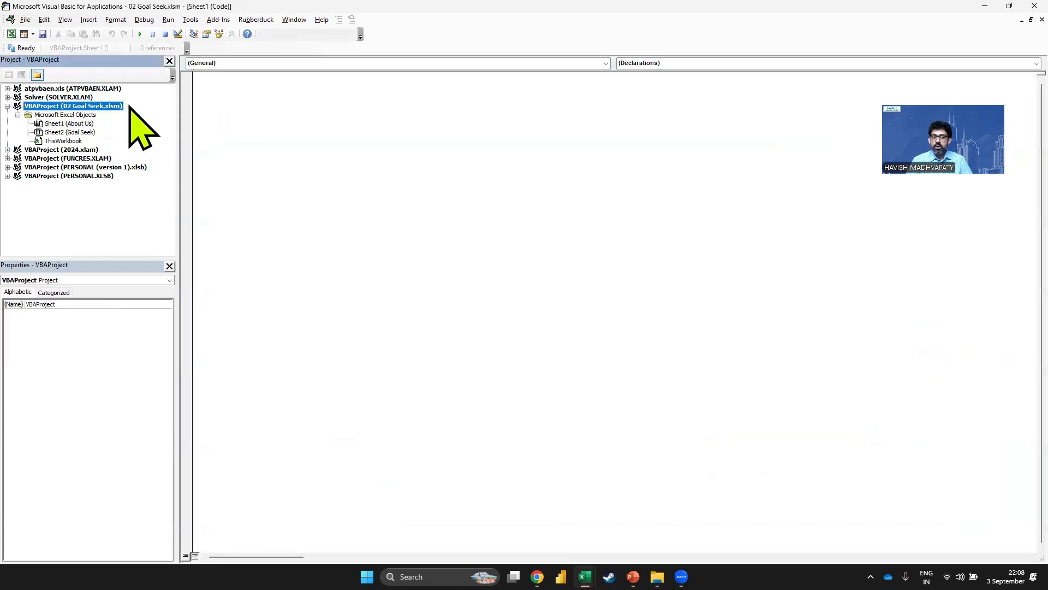
pyautogui.rightClick(129, 107)
pyautogui.moveTo(192, 176)
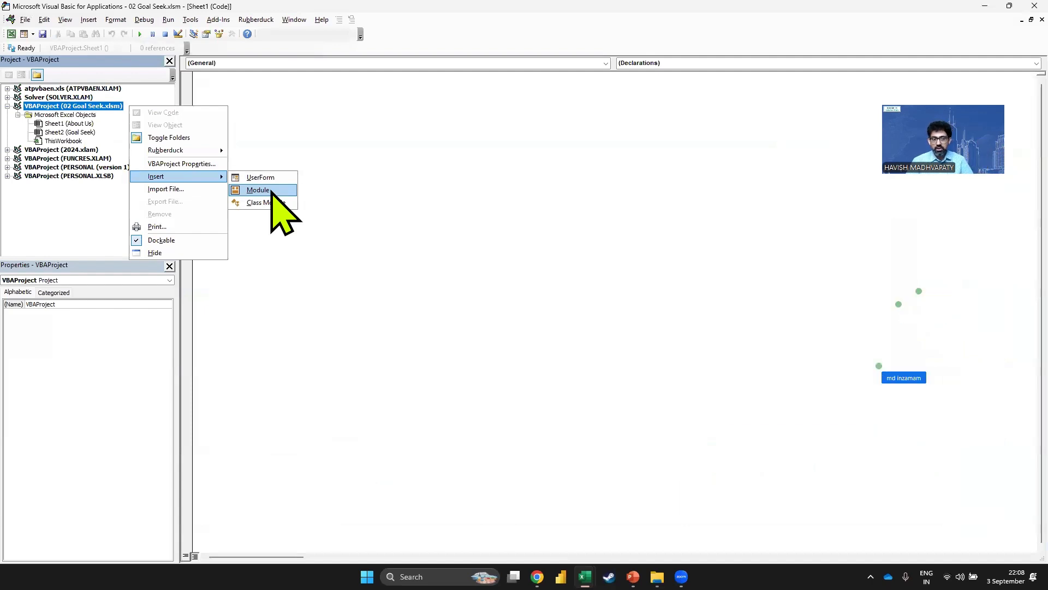
pyautogui.click(272, 191)
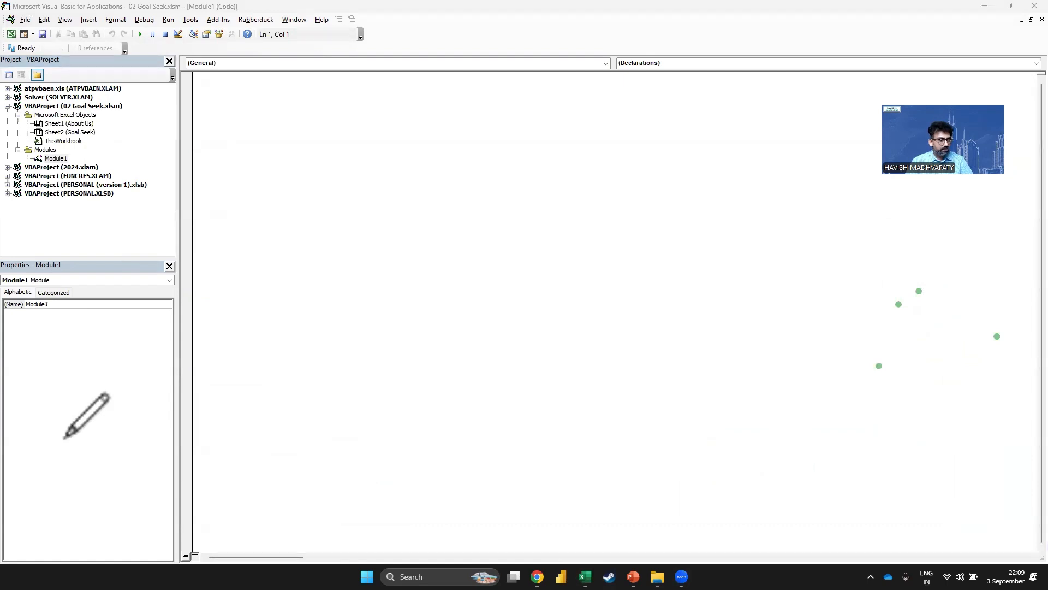
pyautogui.click(911, 300)
pyautogui.moveTo(918, 292)
pyautogui.mouseDown()
pyautogui.moveTo(1000, 410)
pyautogui.moveTo(1001, 342)
pyautogui.mouseUp()
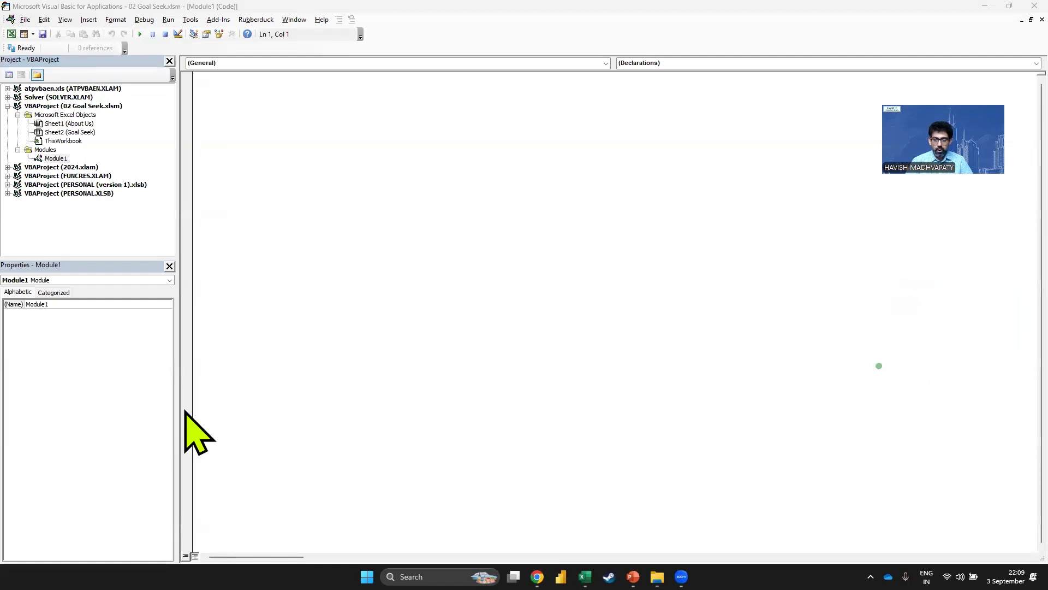
# Paste the copied GoalSeekUserInput code into the empty Module1 of the 02 Goal Seek.xlsm project
pyautogui.click(65, 158)
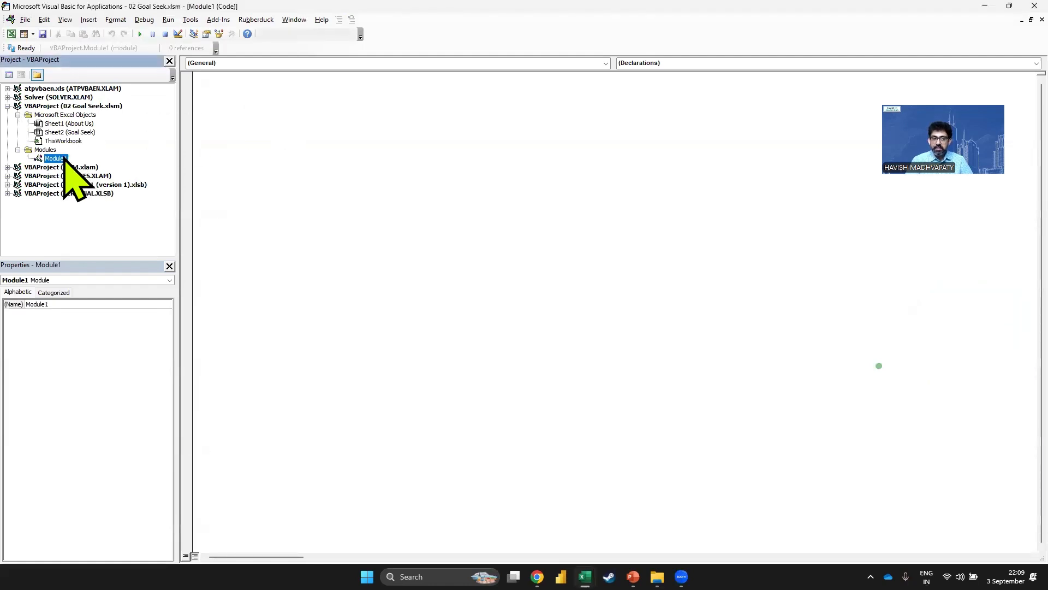
pyautogui.rightClick(131, 106)
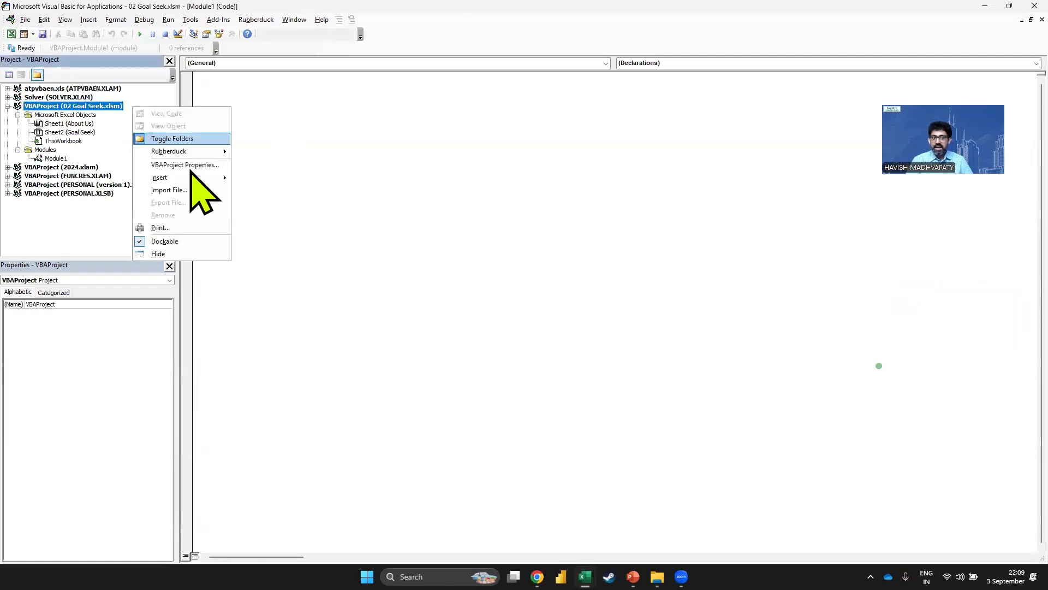
pyautogui.click(319, 120)
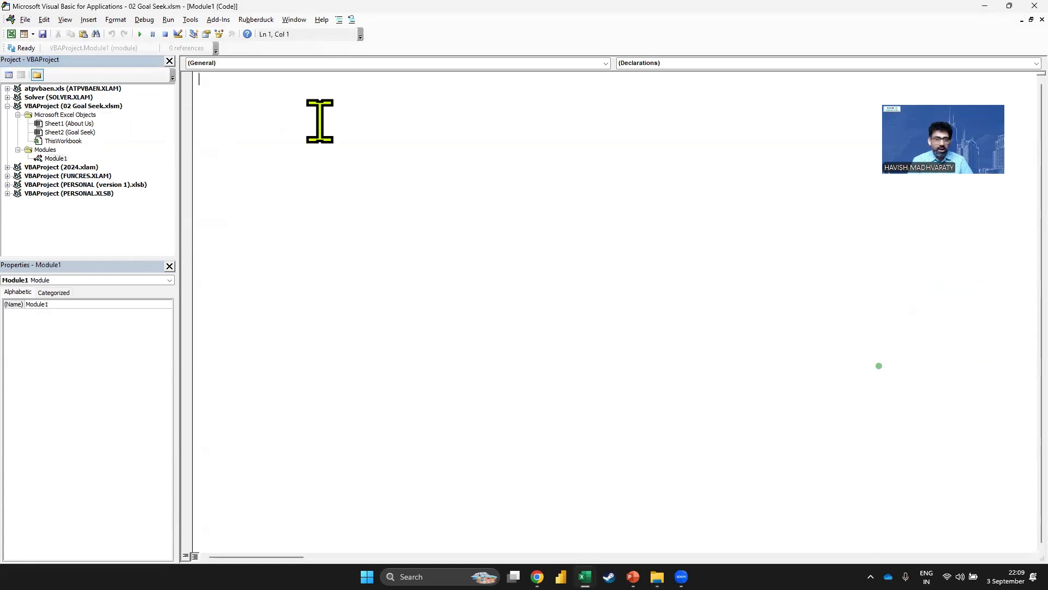
pyautogui.write('Sub GoalSeekUserInput()     Dim userInput As Integer      \' Prompt the user for input     userInput = InputBox("Enter a number between 0 and 5000:", "Goal Seek Input")      \' Check if the input is valid     If userInput >= 0 And userInput <= 5000 Then         \' Run Goal Seek         Range("C10").GoalSeek Goal:=userInput, ChangingCell:=Range("C2")         MsgBox "Goal Seek completed successfully."     Else         MsgBox "Please enter a valid number between 0 and 5000."     End If End Sub')
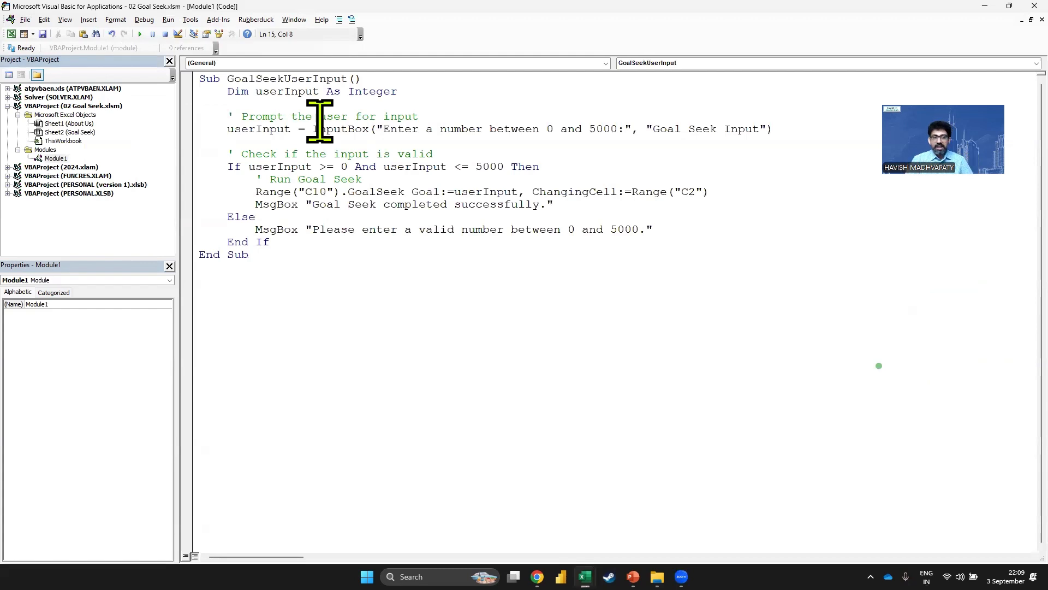
# Review the pasted macro's InputBox line, its 0 to 5000 condition, and the GoalSeek line using C10 and C2
pyautogui.moveTo(318, 129); pyautogui.dragTo(795, 131)
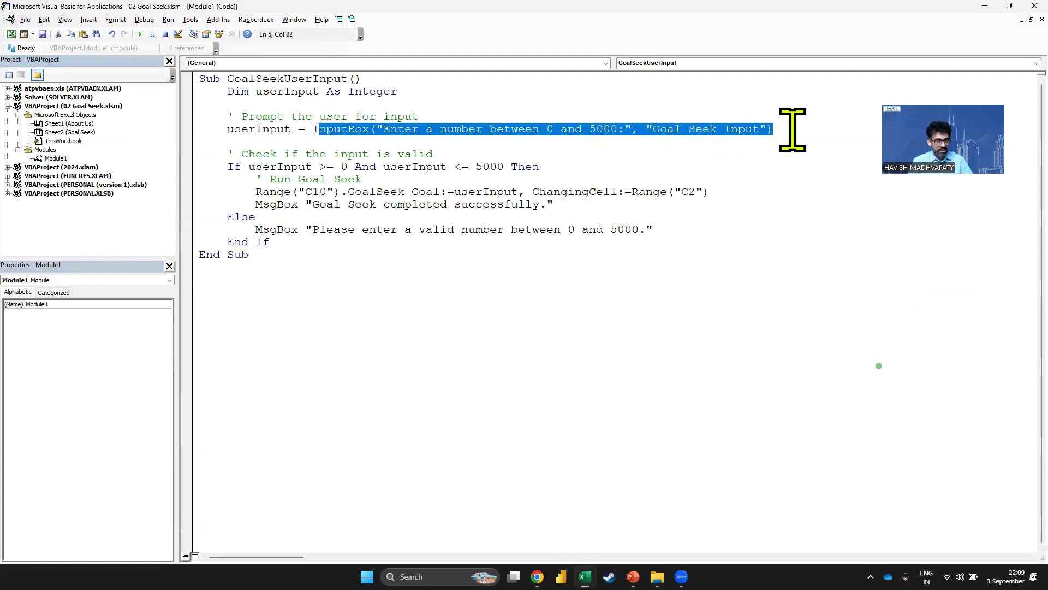
pyautogui.moveTo(305, 166); pyautogui.dragTo(581, 169)
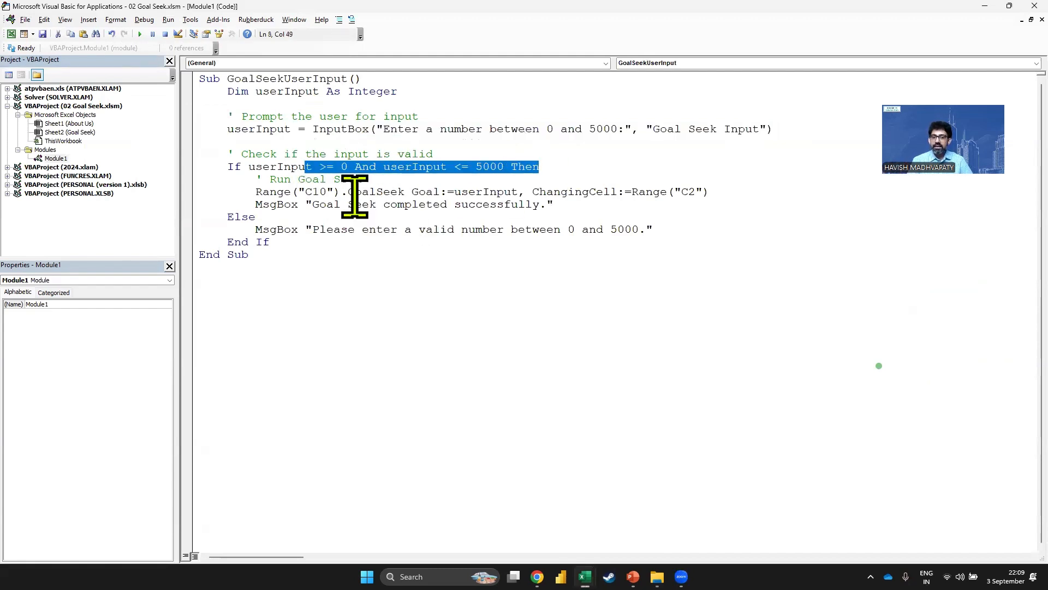
pyautogui.moveTo(277, 191); pyautogui.dragTo(727, 191)
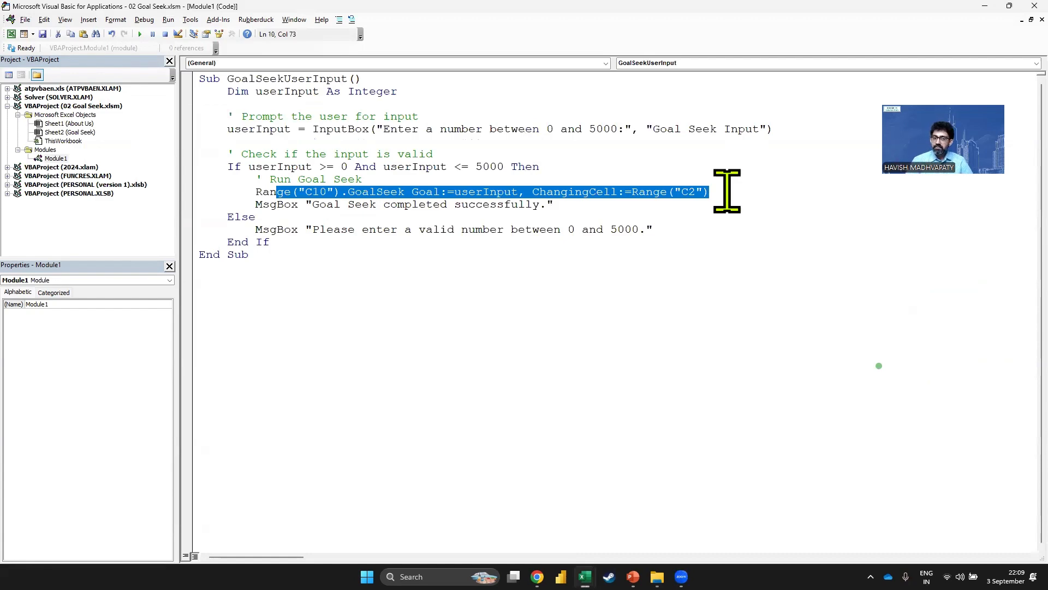
# Return to the Goal Seek worksheet and insert the bold rupee icon from the stock icons, searching for "finance"
pyautogui.hotkey('alt', 'Tab')
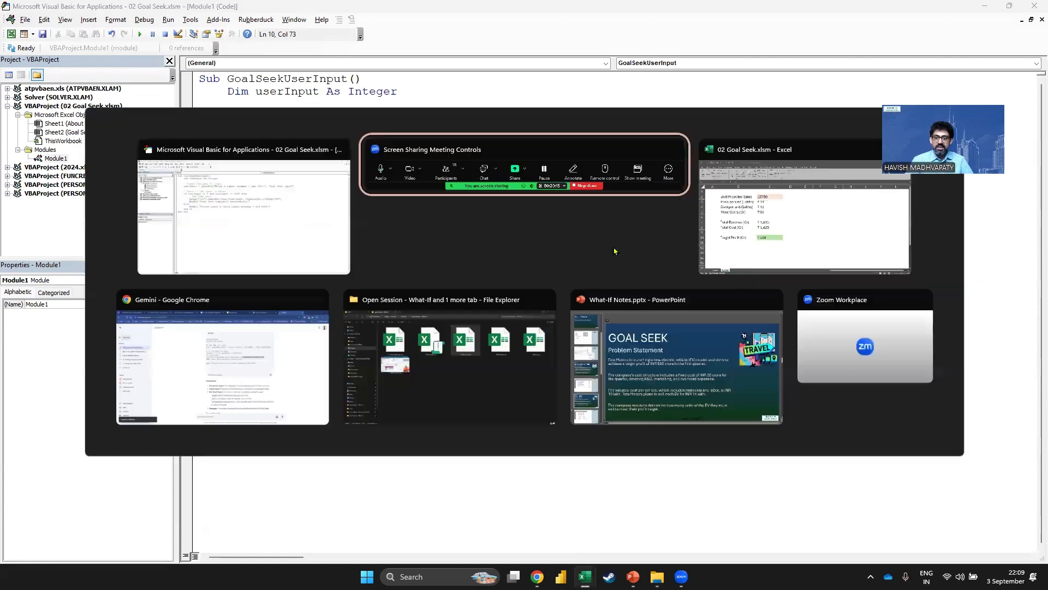
pyautogui.click(614, 246)
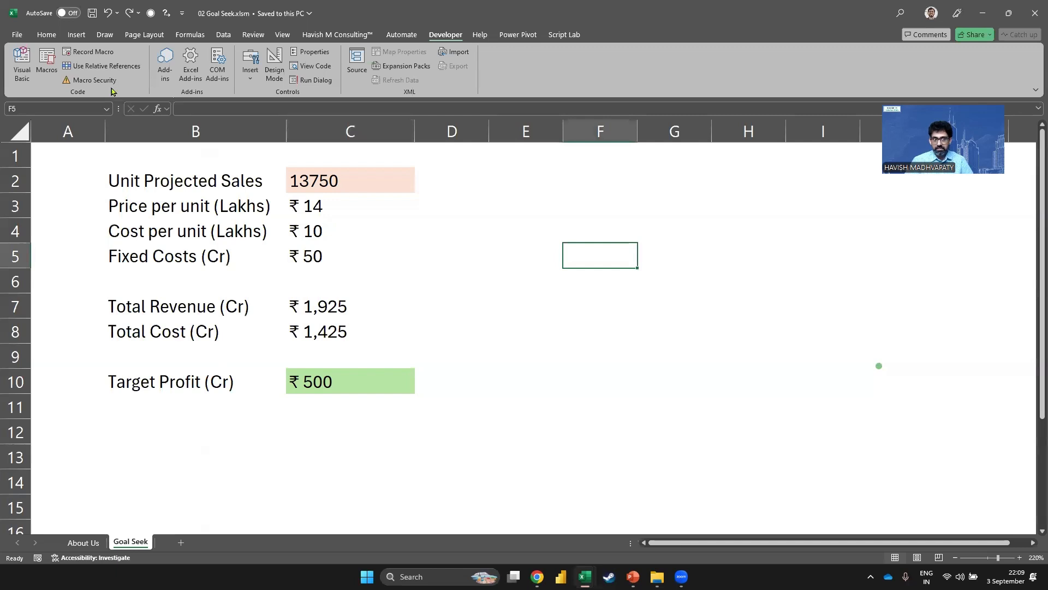
pyautogui.click(77, 35)
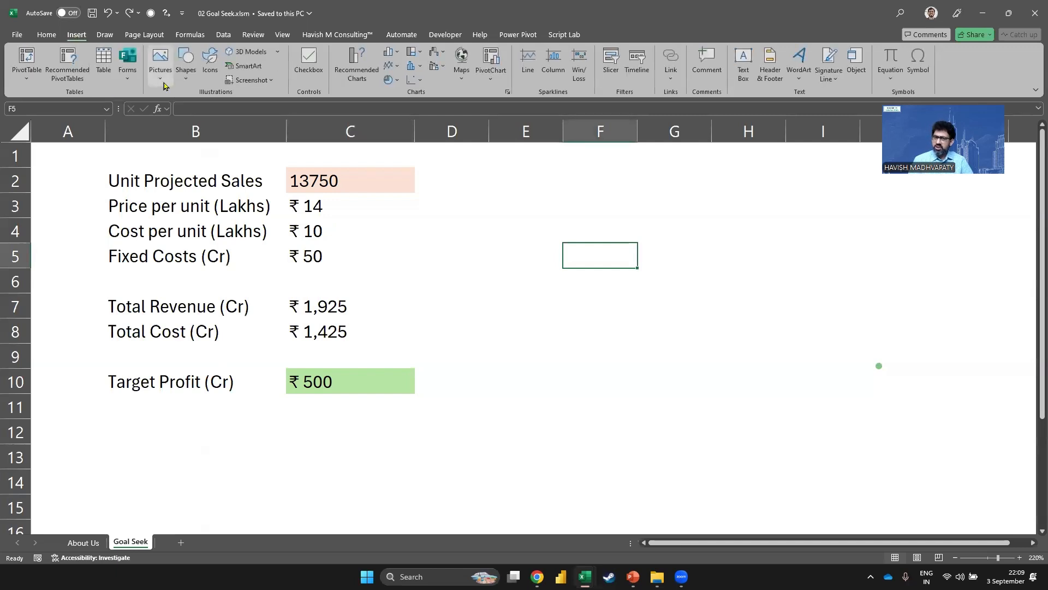
pyautogui.click(211, 64)
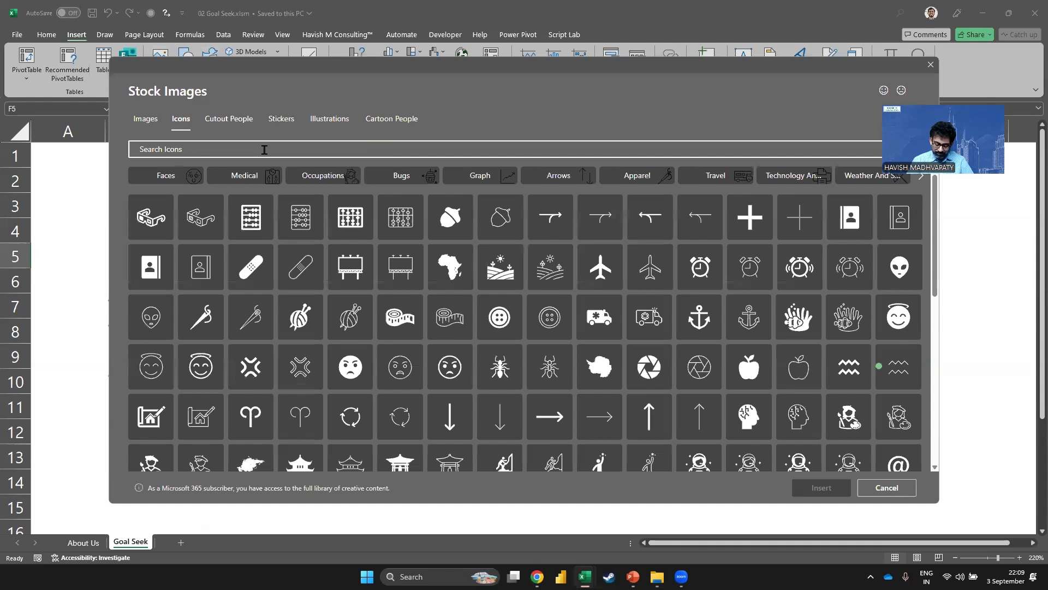
pyautogui.write('finance')
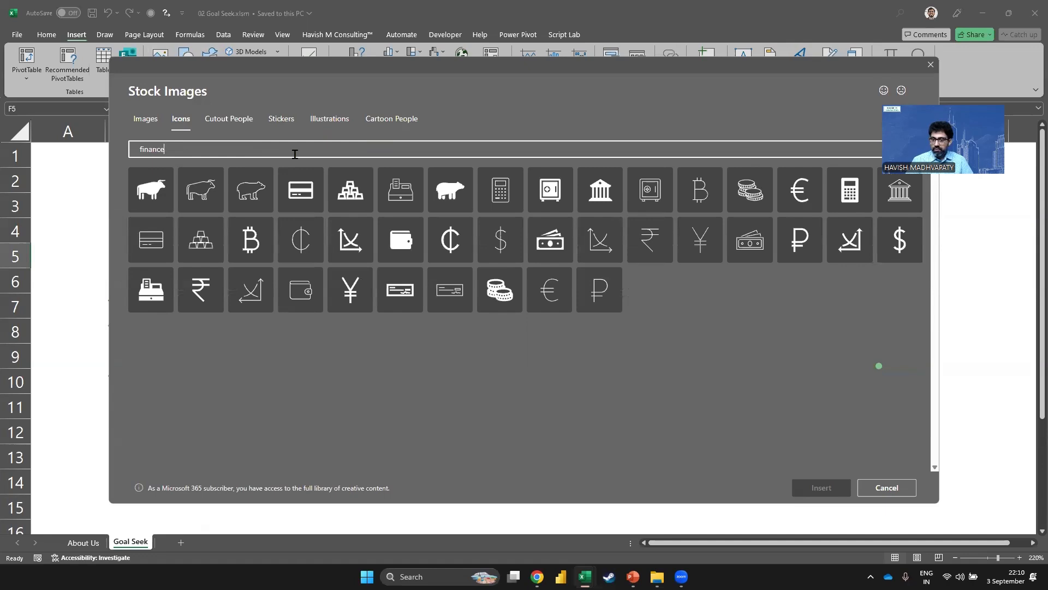
pyautogui.click(206, 292)
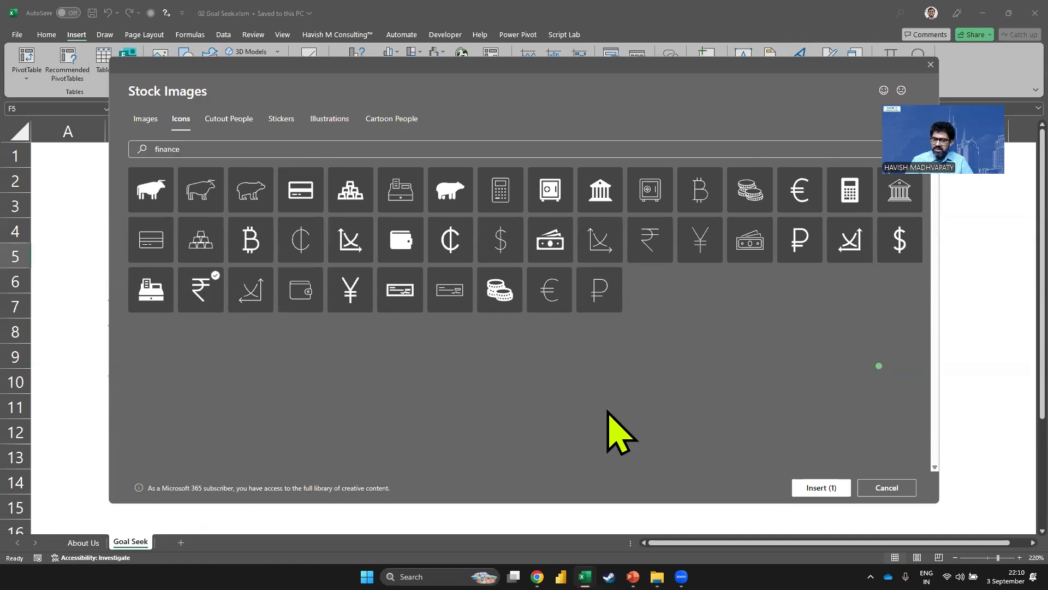
pyautogui.click(841, 494)
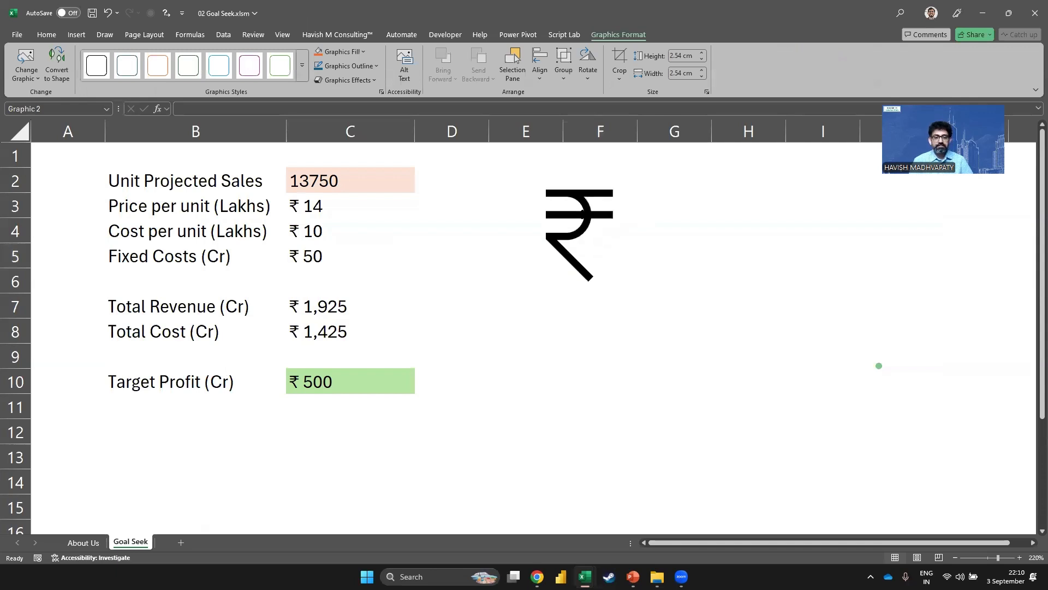
# Fill the inserted rupee icon with dark green and deselect it
pyautogui.click(335, 50)
pyautogui.click(457, 185)
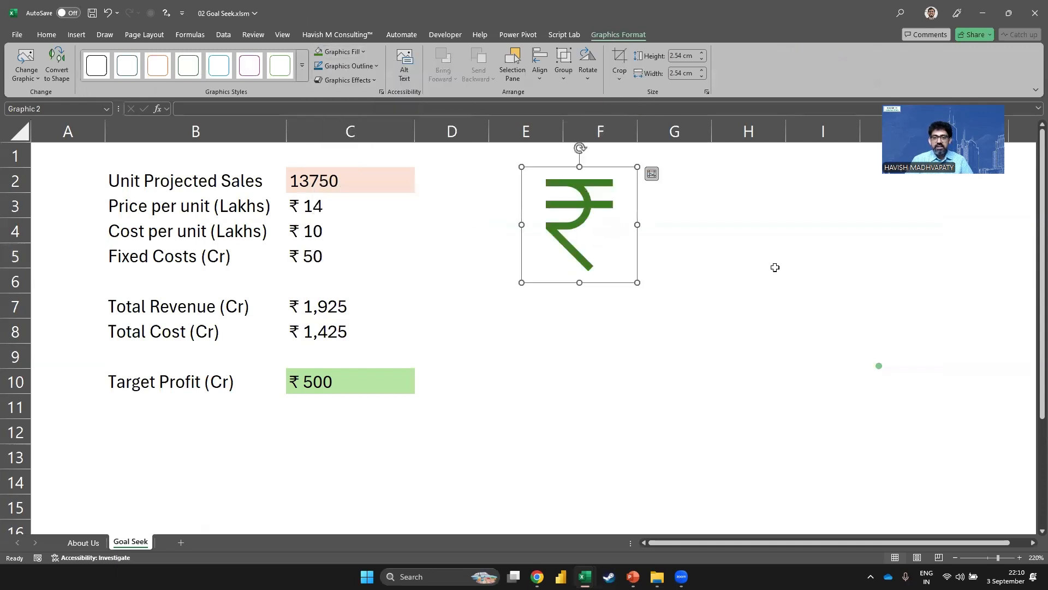
pyautogui.click(694, 258)
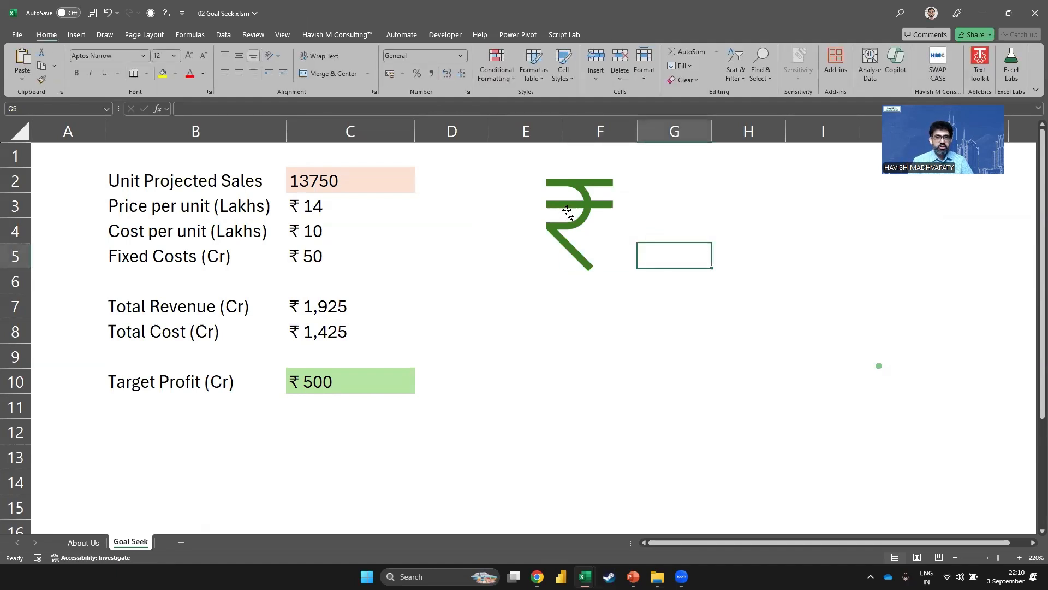
# Assign the GoalSeekUserInput macro to the rupee icon, limiting the macro list to This Workbook
pyautogui.click(567, 212)
pyautogui.rightClick(568, 211)
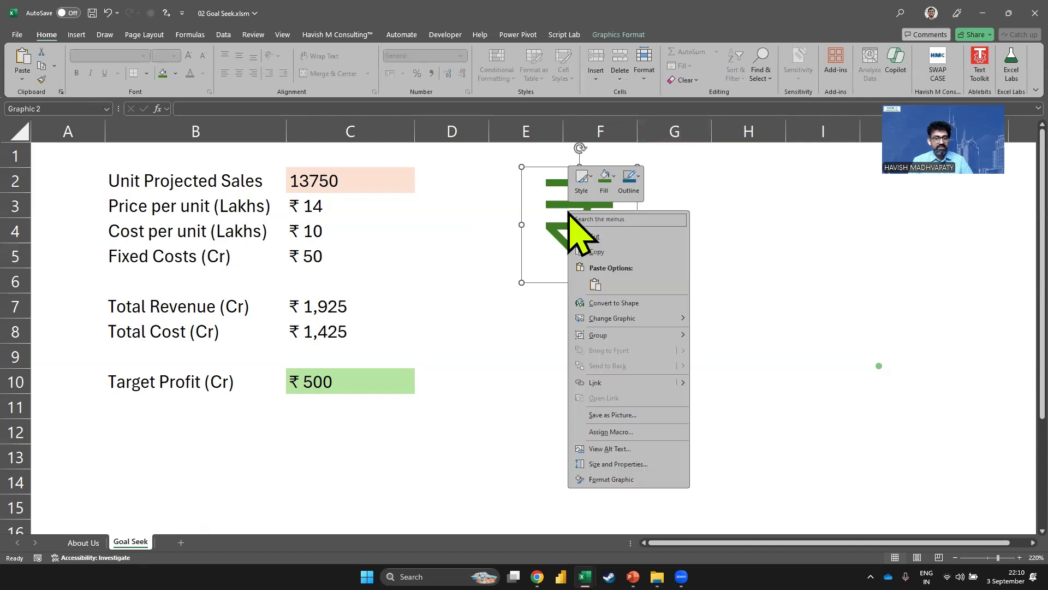
pyautogui.click(631, 432)
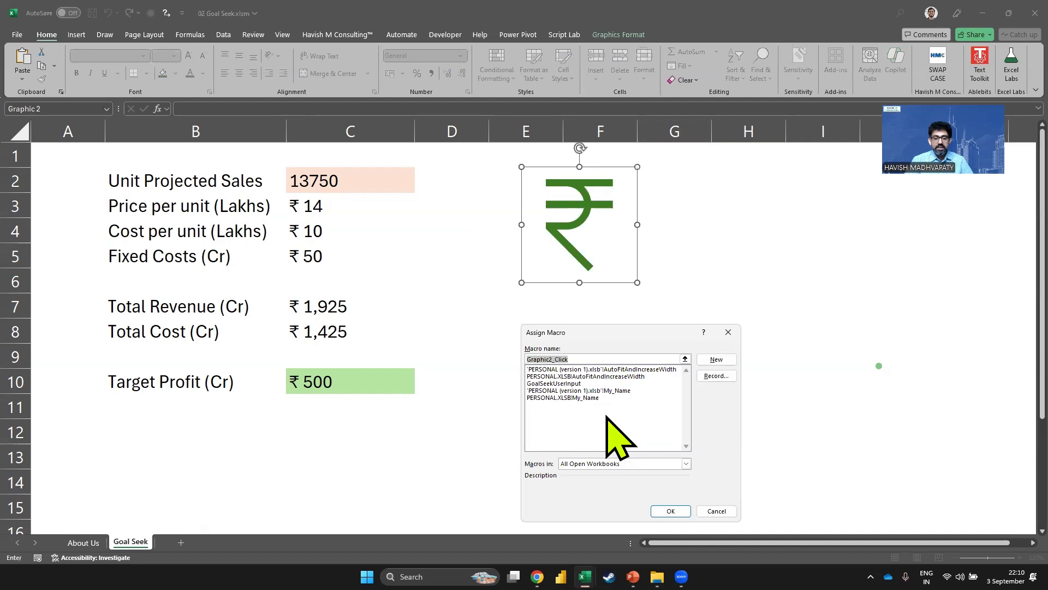
pyautogui.click(606, 464)
pyautogui.click(586, 481)
pyautogui.click(569, 370)
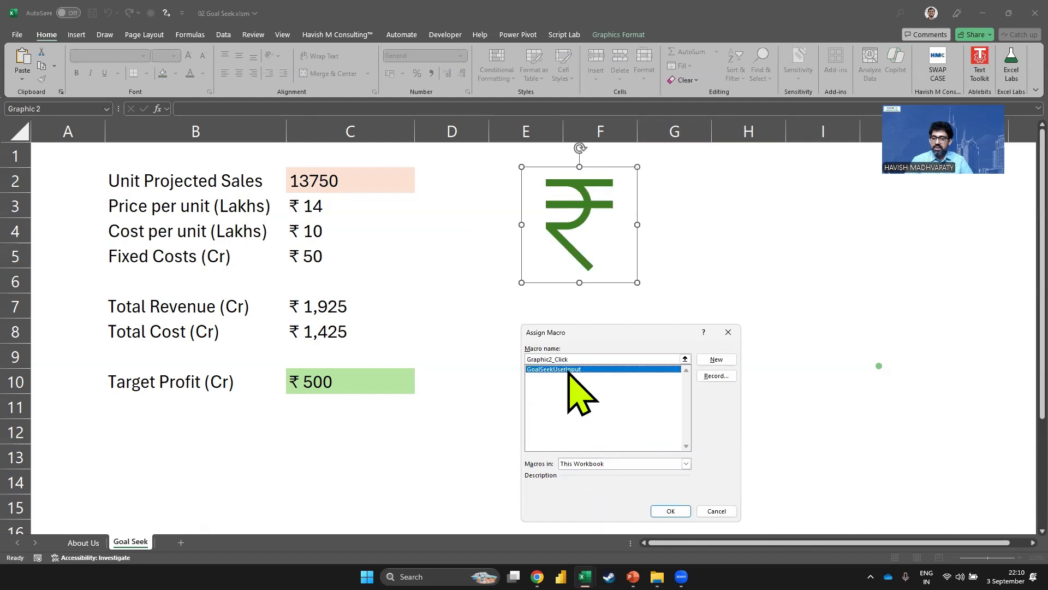
pyautogui.click(681, 511)
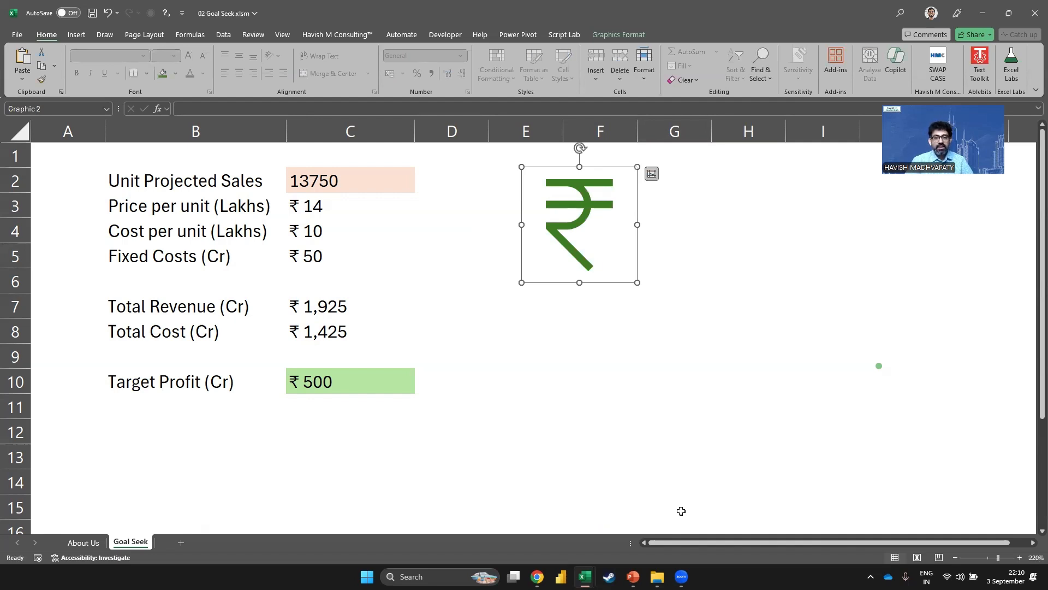
pyautogui.click(730, 295)
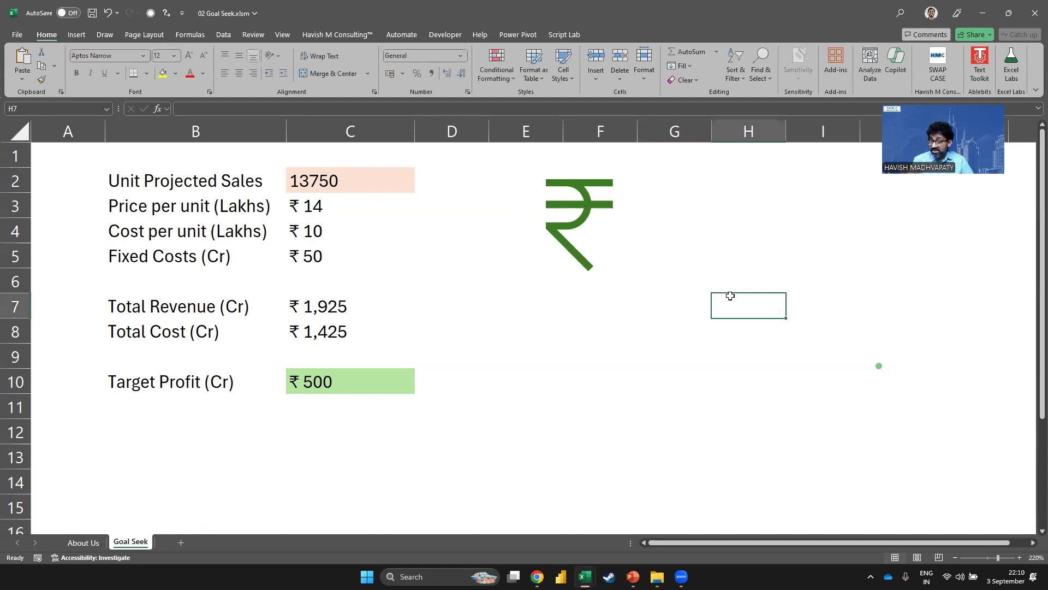
# Run the macro from the rupee icon and enter 1000 as the target profit in the Goal Seek Input prompt
pyautogui.click(568, 243)
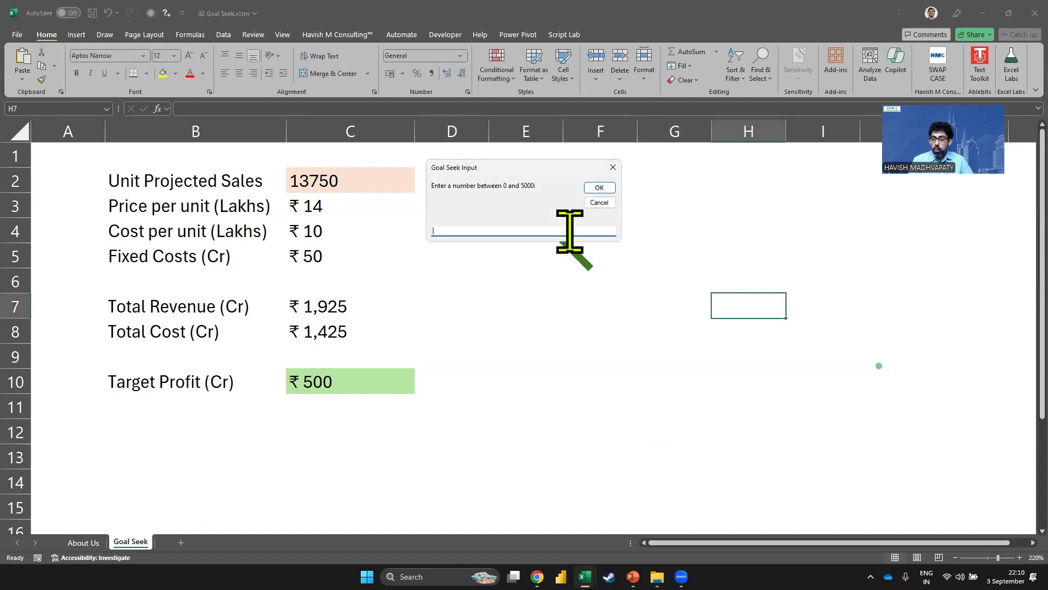
pyautogui.write('6000')
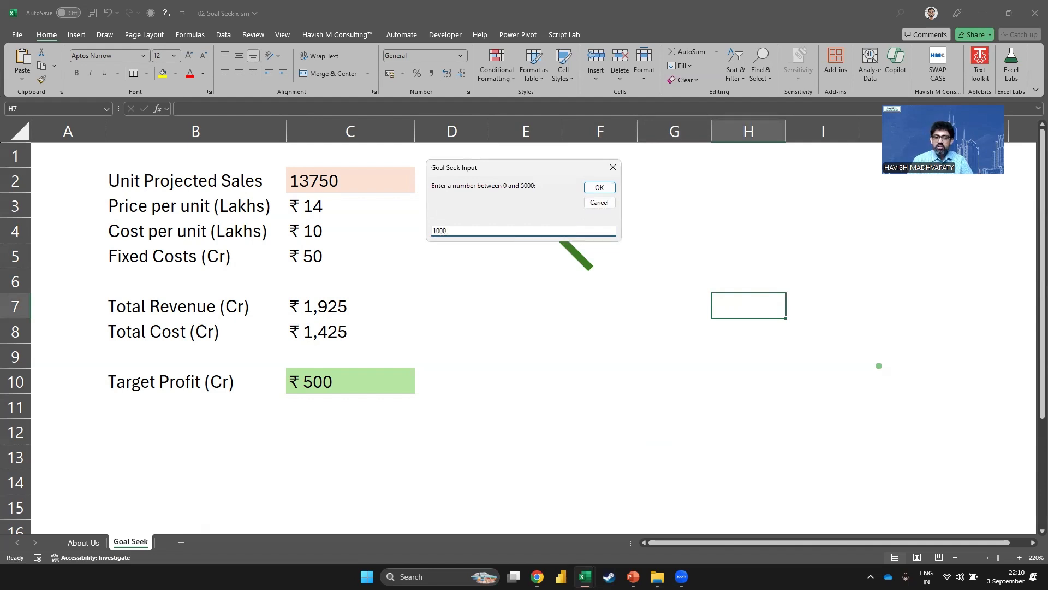
# Submit the out-of-range entry, dismiss the warning, and run the goal seek macro with a target profit of 2500
pyautogui.press('Return')
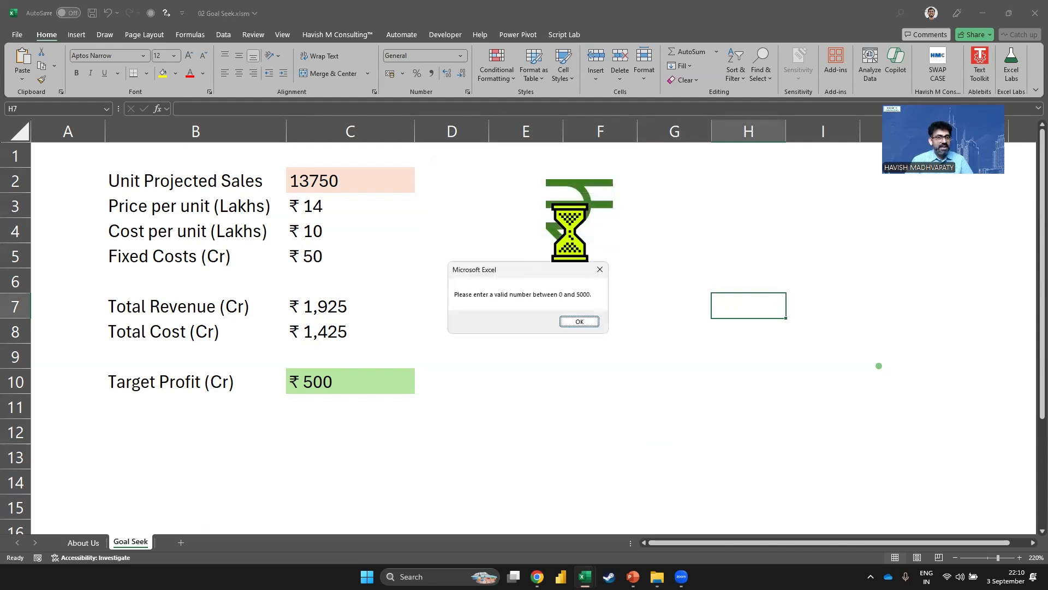
pyautogui.press('Return')
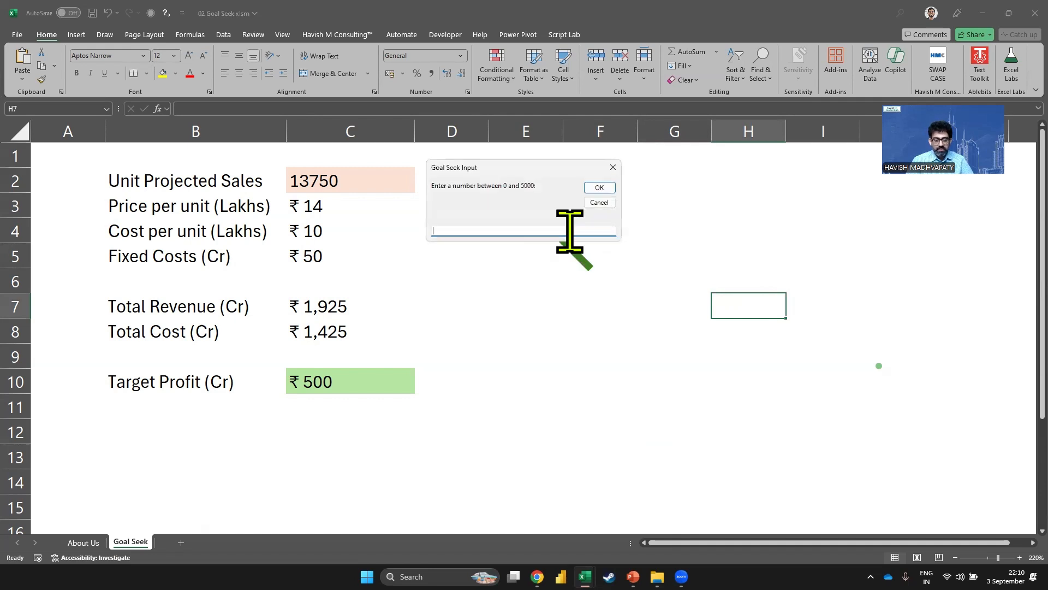
pyautogui.write('2500')
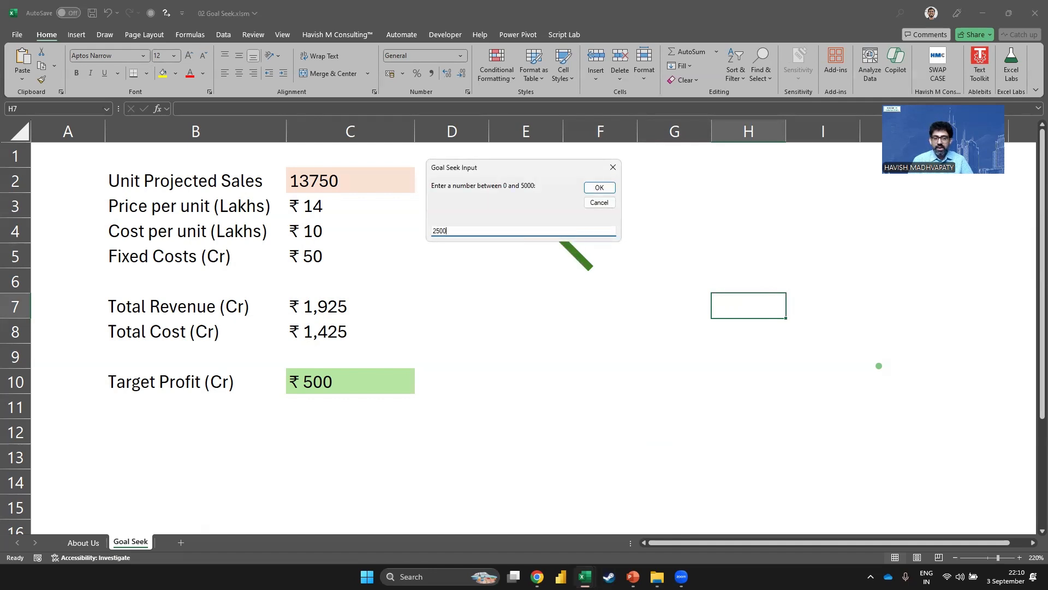
pyautogui.click(599, 188)
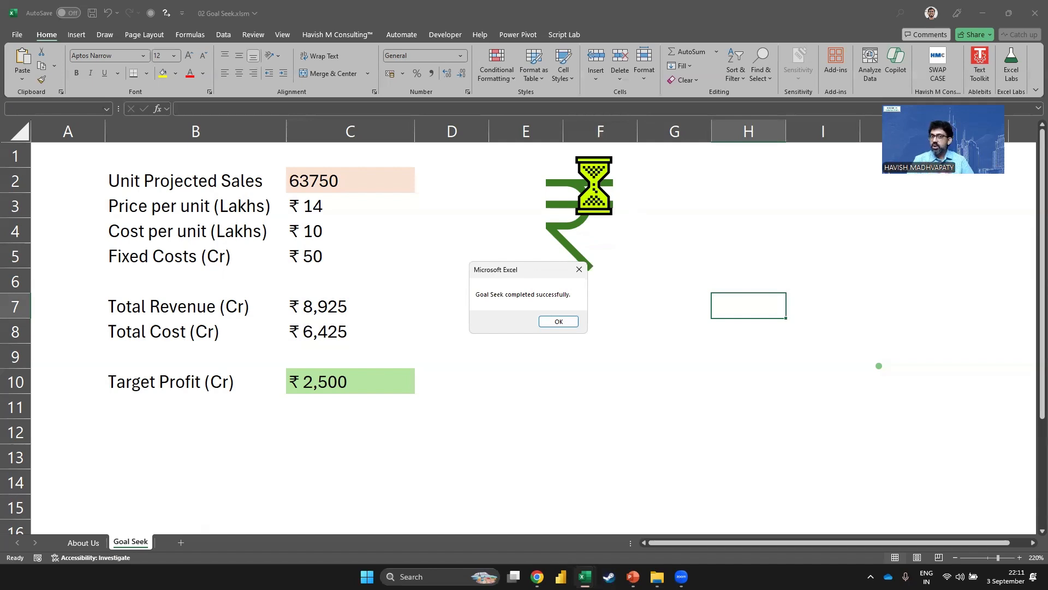
pyautogui.click(549, 323)
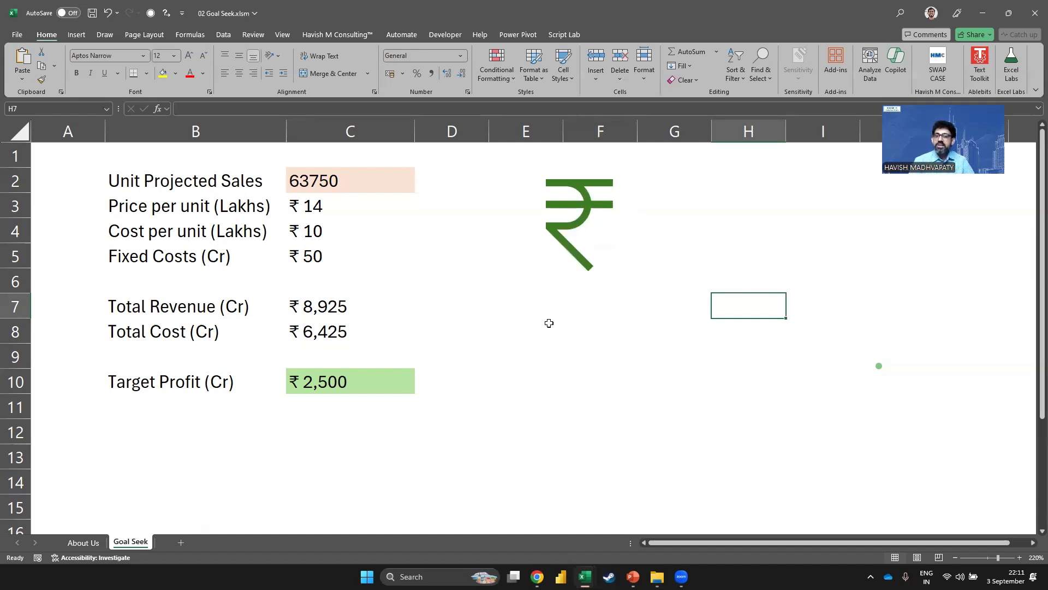
# Run the goal seek macro from the rupee graphic with a target profit of 4000
pyautogui.click(598, 199)
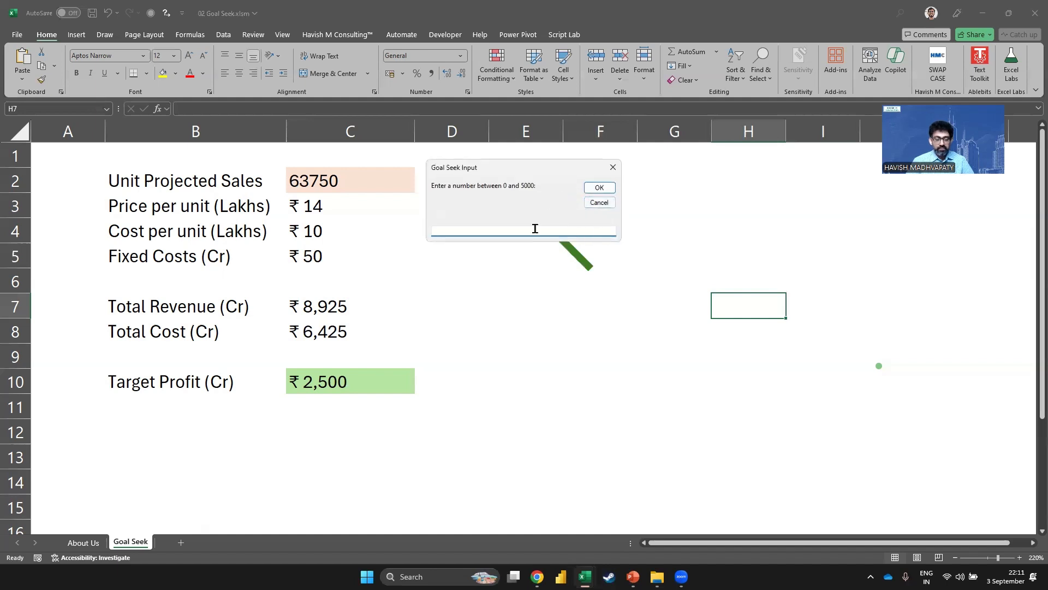
pyautogui.write('4000')
pyautogui.press('Return')
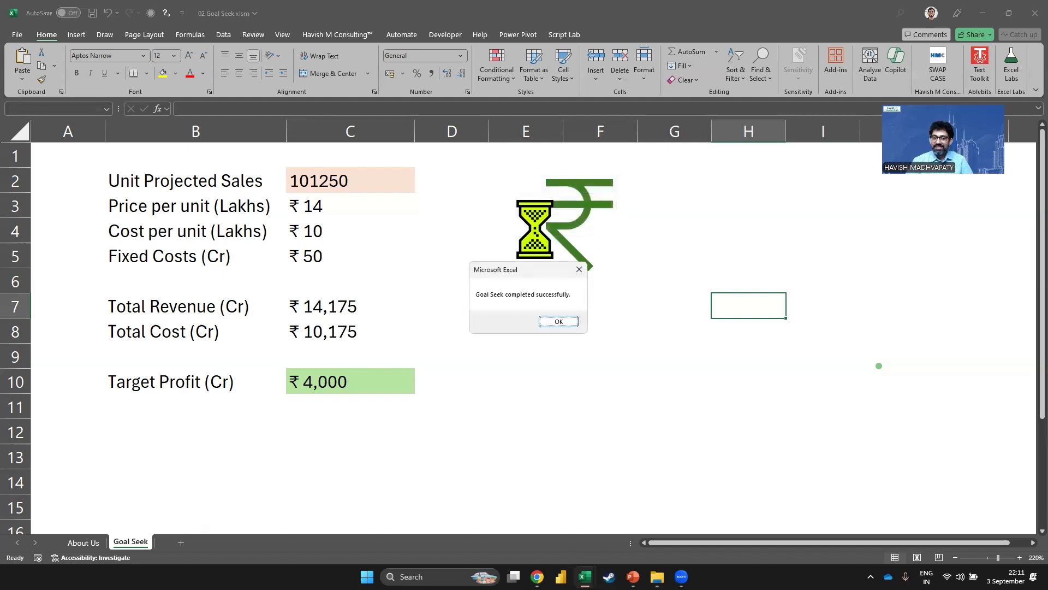
pyautogui.click(559, 322)
# Run the goal seek macro from the rupee graphic with a target profit of 0
pyautogui.click(574, 232)
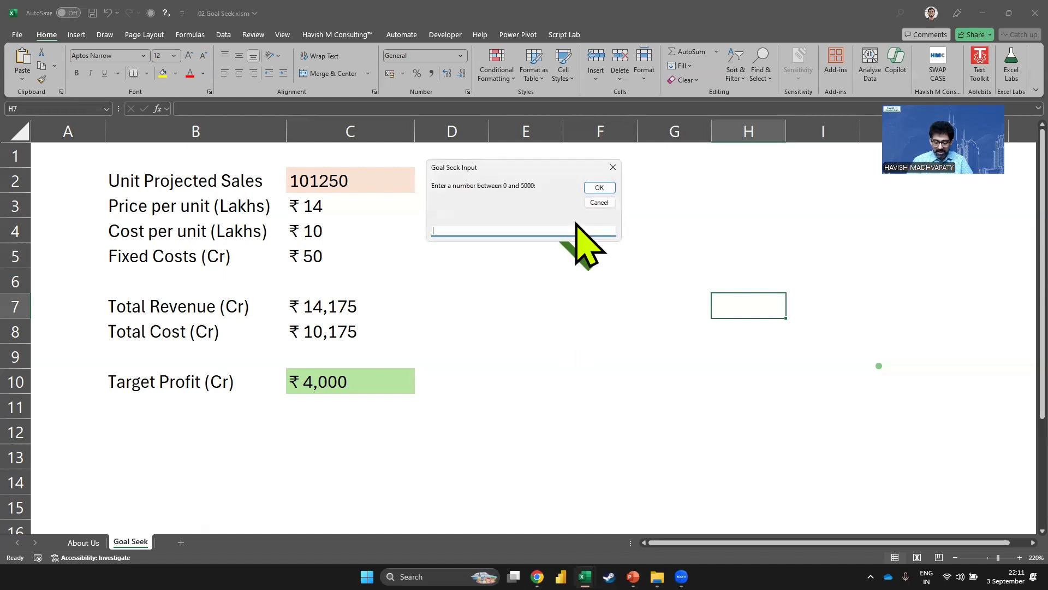
pyautogui.click(599, 188)
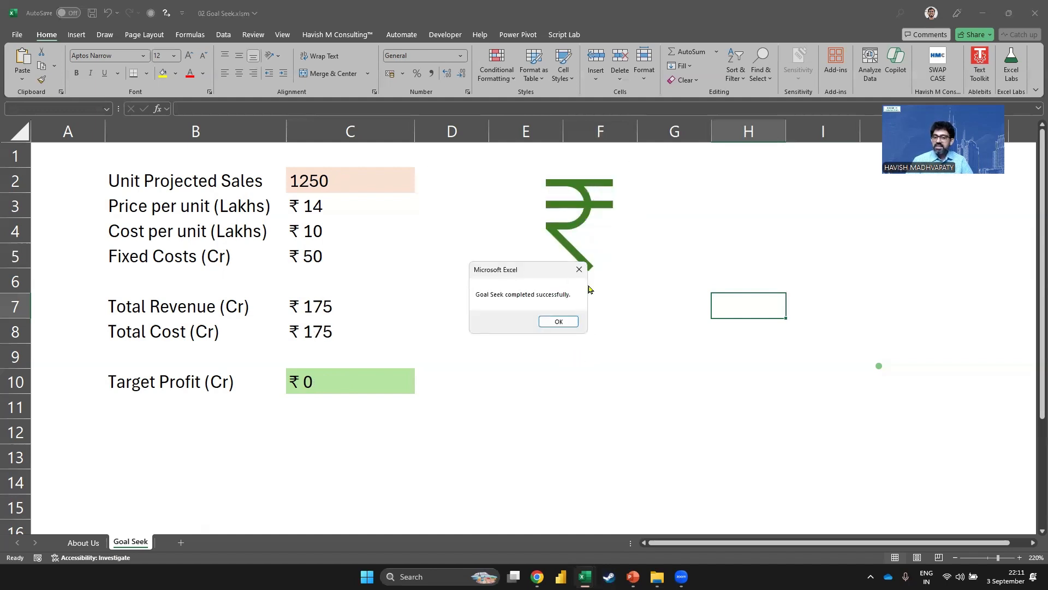
pyautogui.click(567, 322)
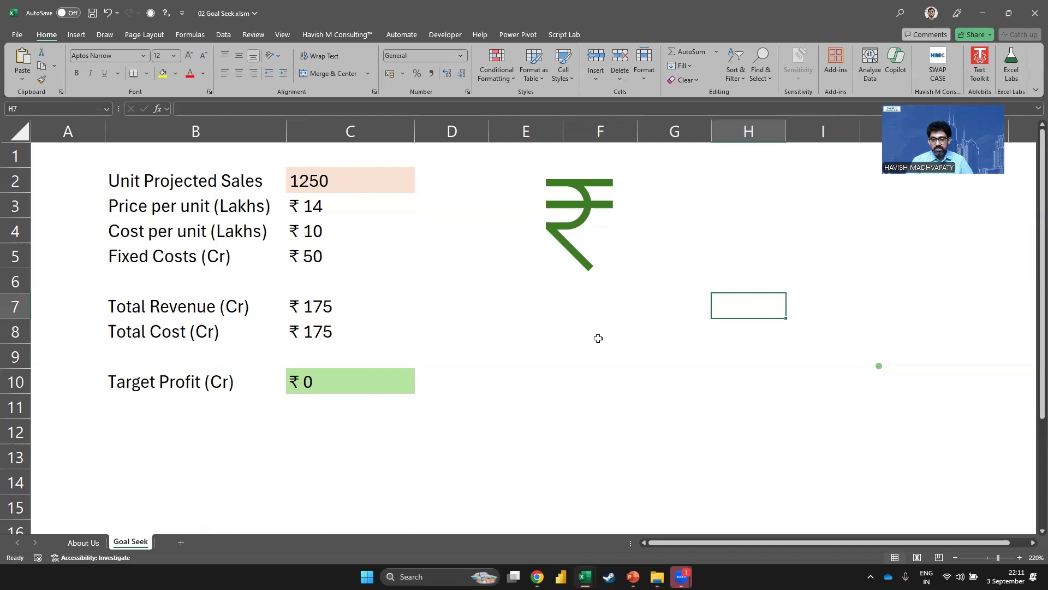
pyautogui.hotkey('alt', 'Tab')
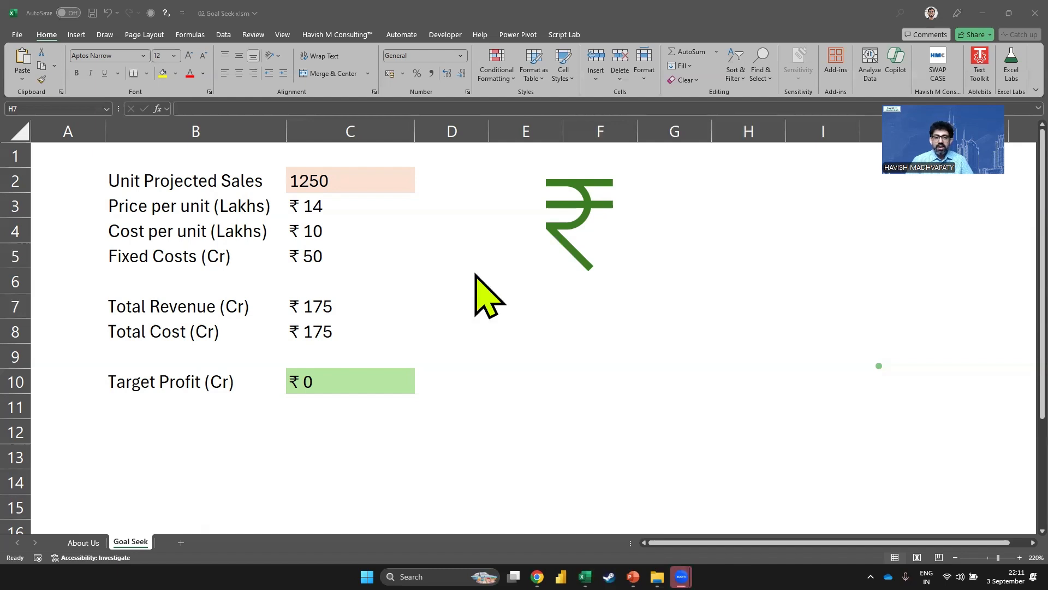
pyautogui.hotkey('alt', 'Tab')
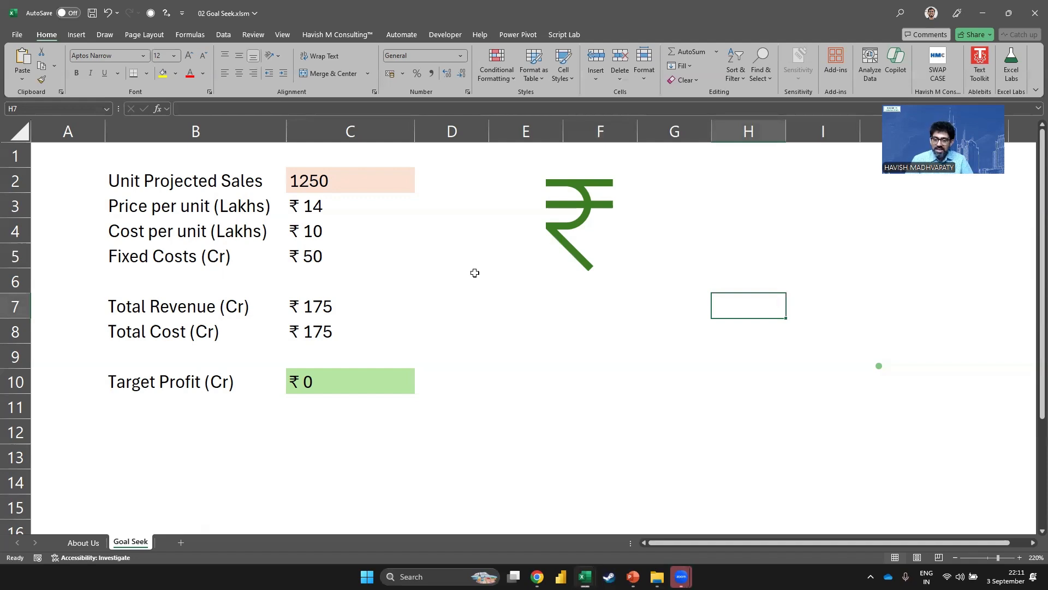
# Switch to the Gemini chat in Chrome and copy the full prompt requesting the goal seek VBA code
pyautogui.hotkey('alt', 'Tab')
pyautogui.hotkey('alt', 'Tab')
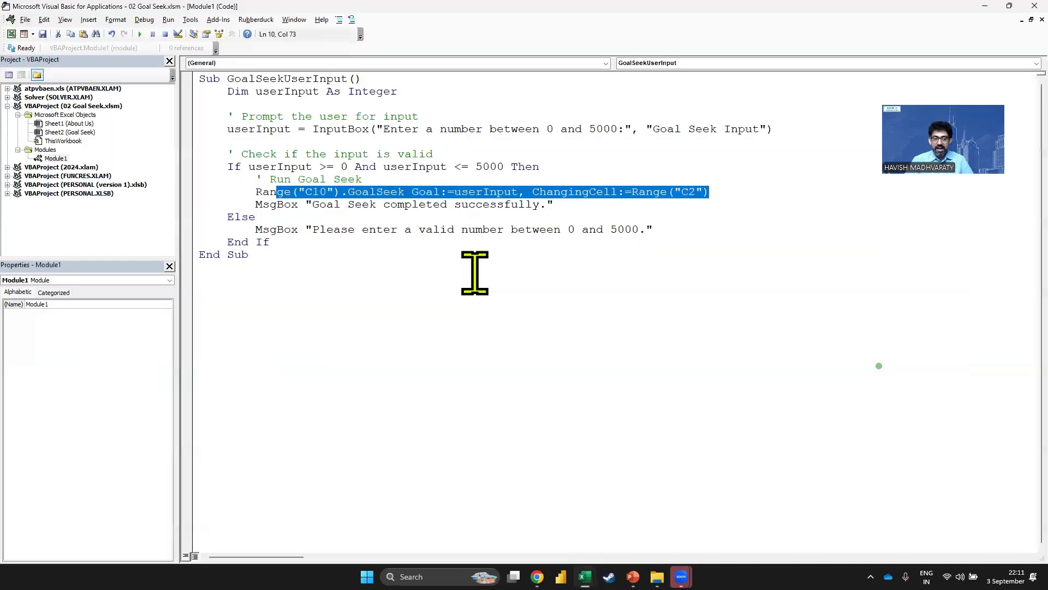
pyautogui.hotkey('alt', 'Tab')
pyautogui.hotkey('alt', 'Tab')
pyautogui.hotkey('alt', 'Tab')
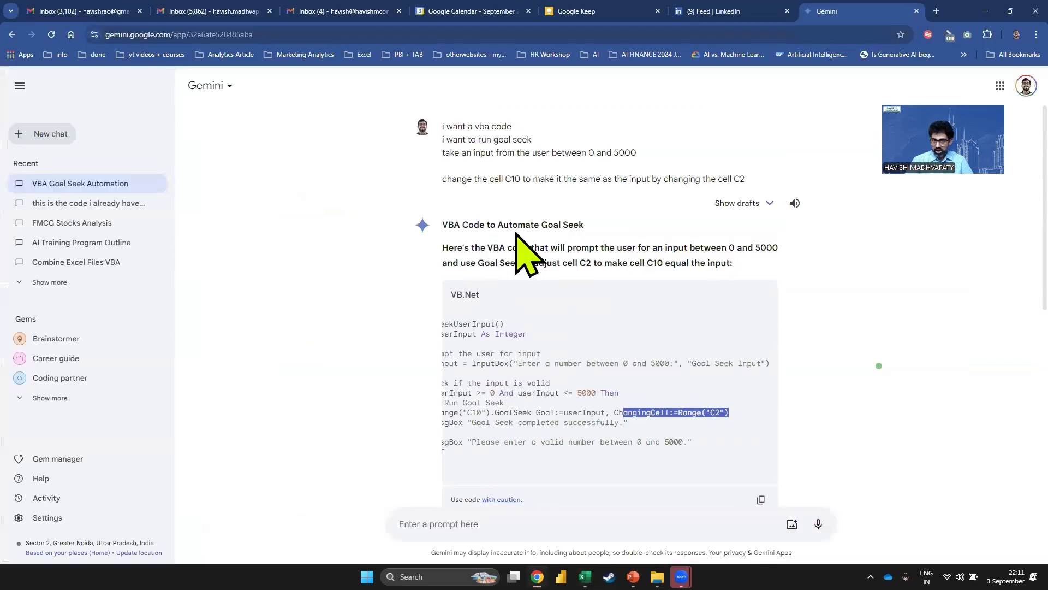
pyautogui.moveTo(441, 127)
pyautogui.mouseDown()
pyautogui.moveTo(508, 122)
pyautogui.moveTo(531, 141)
pyautogui.mouseUp()
pyautogui.moveTo(715, 167); pyautogui.dragTo(764, 182)
pyautogui.hotkey('ctrl', 'c')
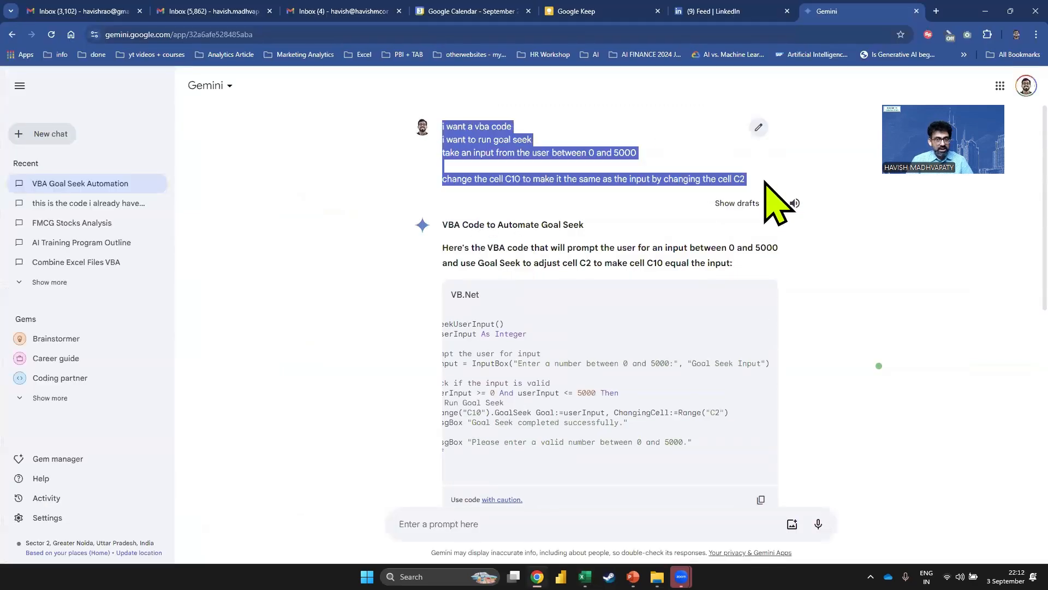
# Switch to the VBA editor, add a 'Prompt: comment line above the GoalSeekUserInput procedure, and paste the copied prompt below it
pyautogui.hotkey('alt', 'Tab')
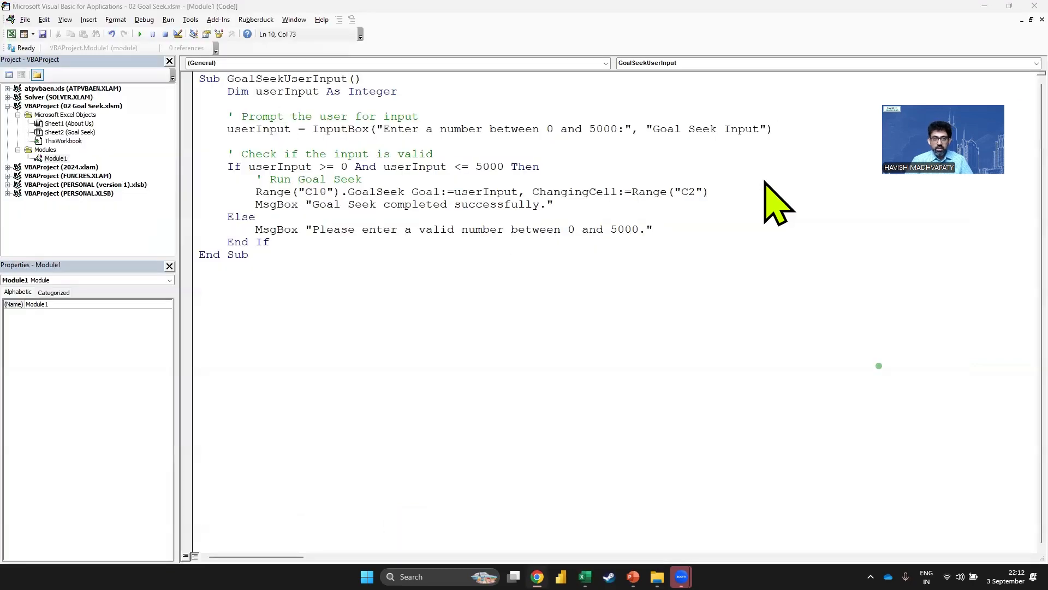
pyautogui.hotkey('ctrl', 'Home')
pyautogui.press('Return')
pyautogui.press('Return')
pyautogui.press('Return')
pyautogui.press('Return')
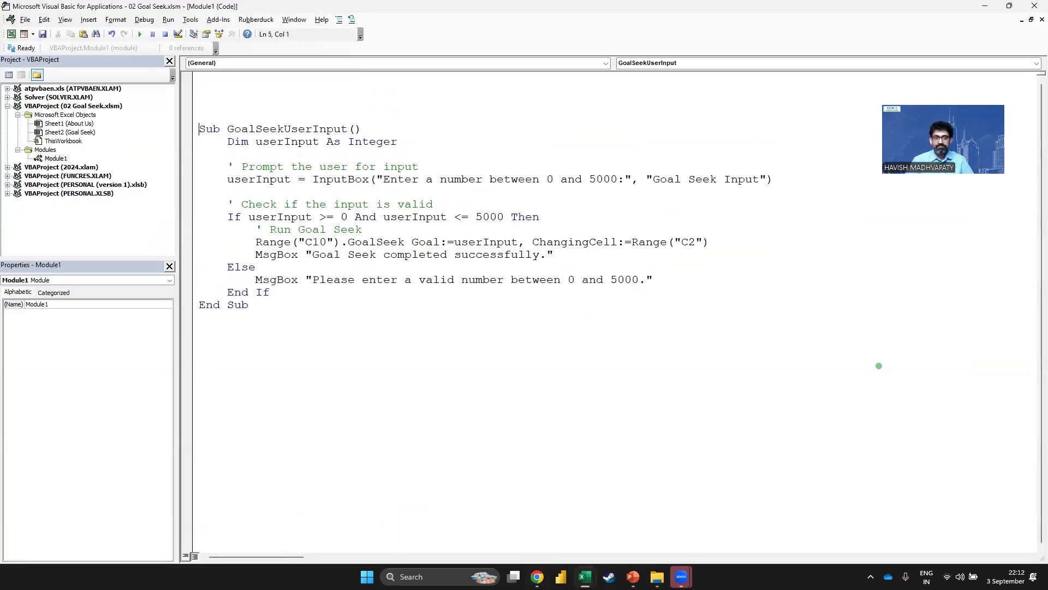
pyautogui.press('Up')
pyautogui.press('Up')
pyautogui.press('Up')
pyautogui.press('Up')
pyautogui.write('Prompt')
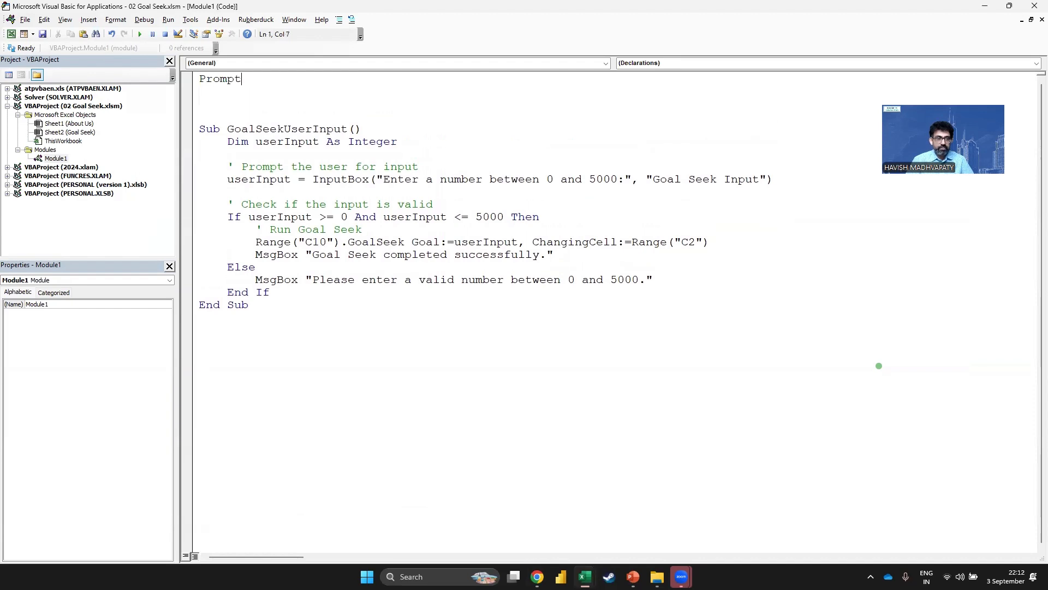
pyautogui.write(":'")
pyautogui.press('Down')
pyautogui.hotkey('ctrl', 'v')
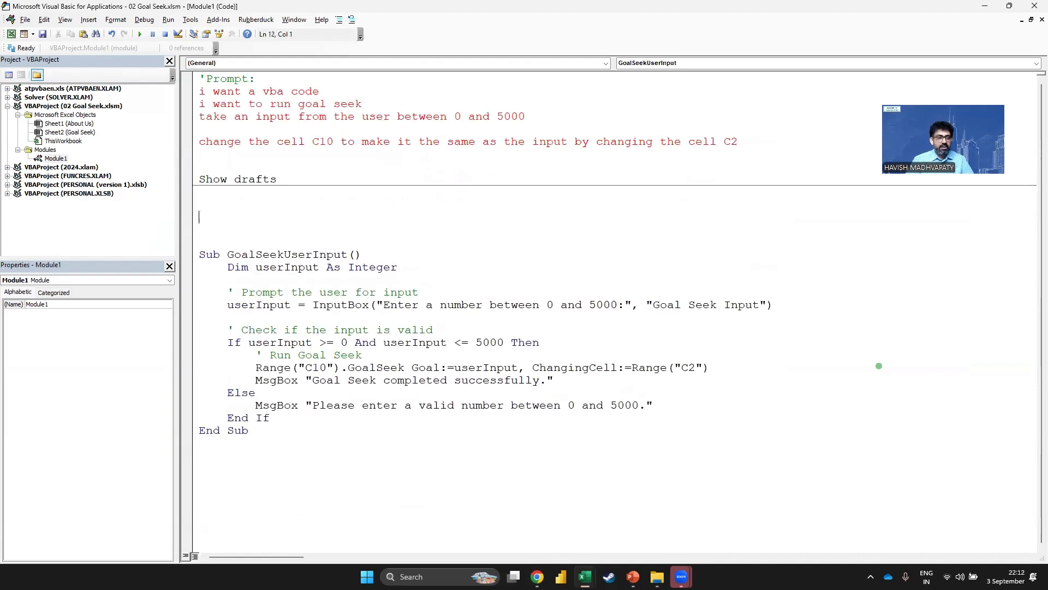
# Comment out the pasted prompt text, from "i want a vba code" through the line about changing cell C2
pyautogui.click(317, 85)
pyautogui.press('Home')
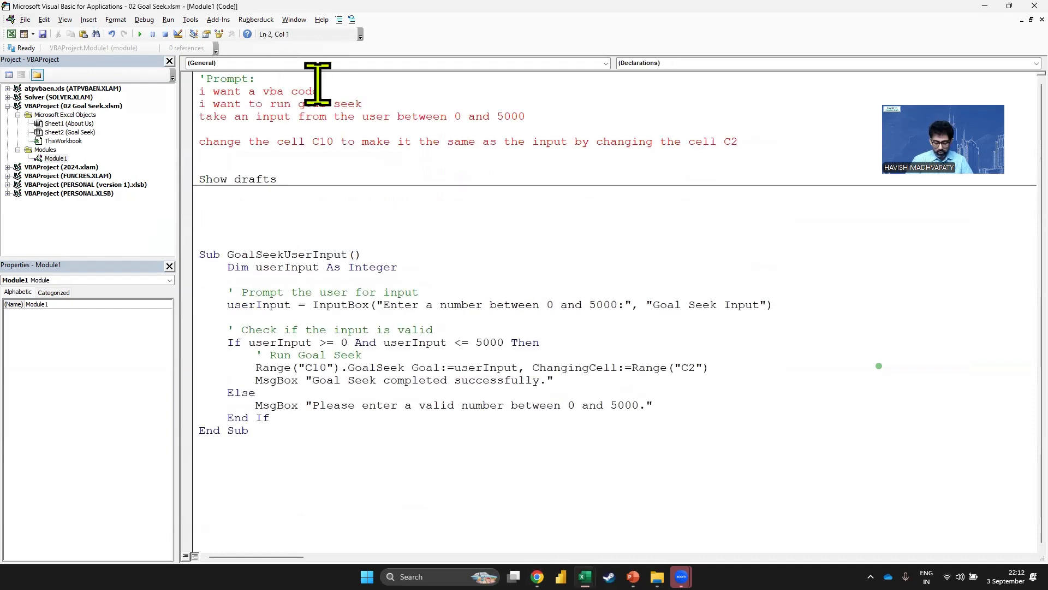
pyautogui.hotkey('shift', 'Down')
pyautogui.hotkey('shift', 'Down')
pyautogui.hotkey('shift', 'Down')
pyautogui.hotkey('shift', 'Down')
pyautogui.hotkey('shift', 'Down')
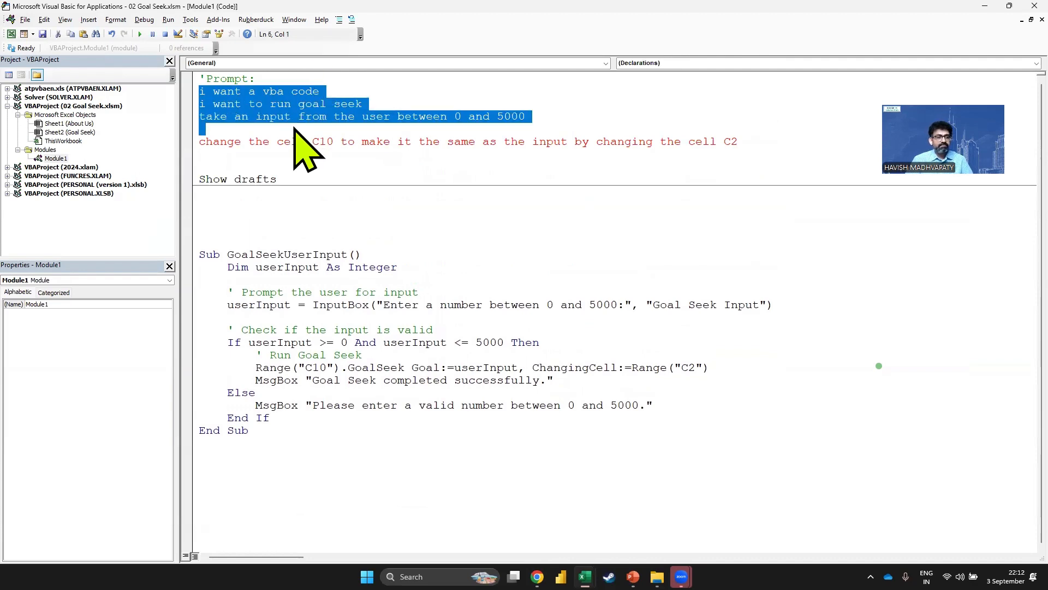
pyautogui.click(339, 20)
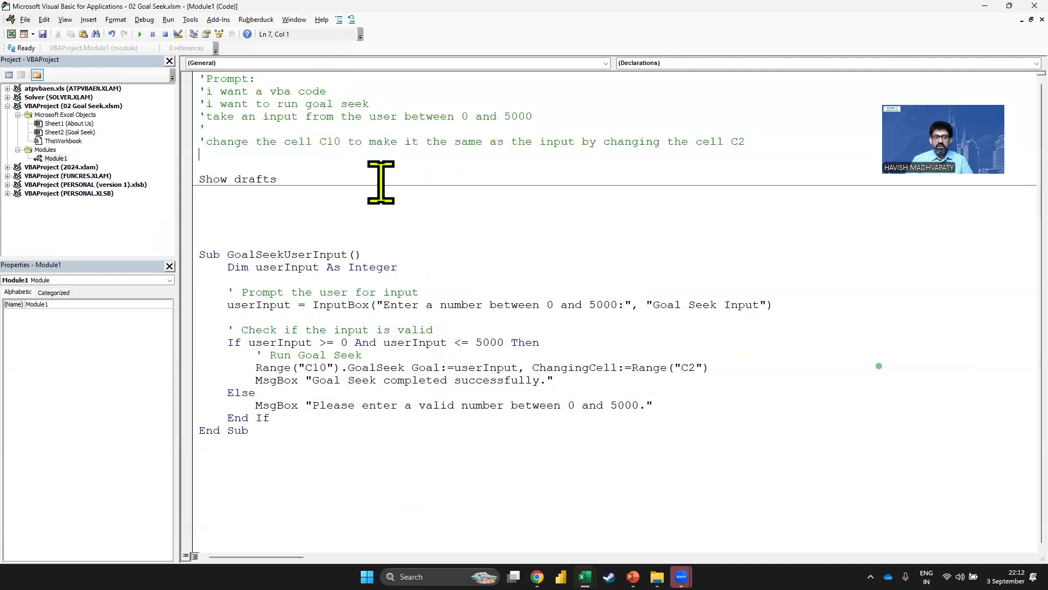
# Review the goal seek prompt in the Gemini chat and return to the VBA editor
pyautogui.hotkey('alt', 'Tab')
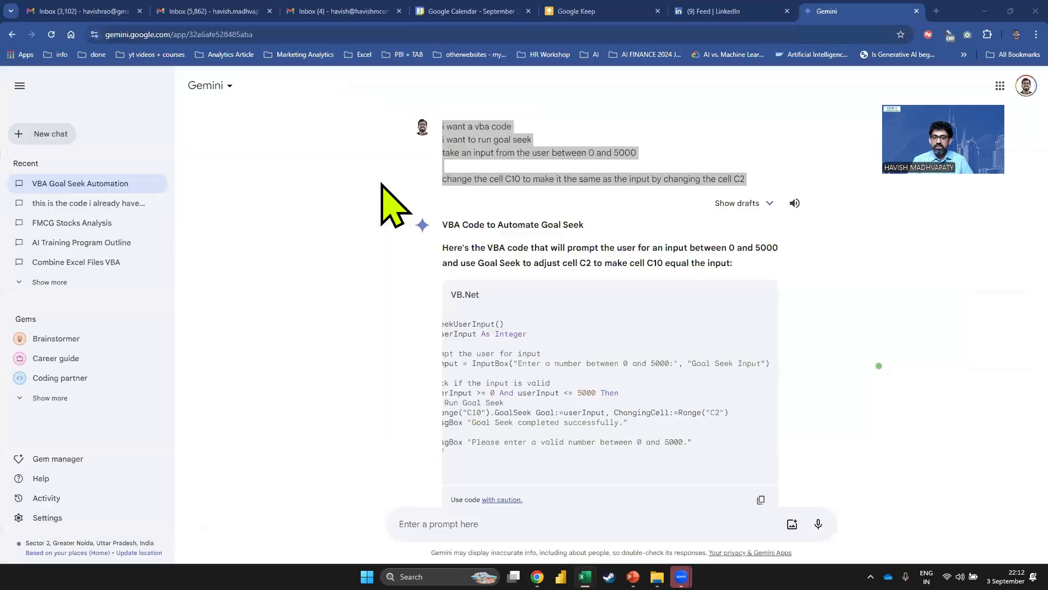
pyautogui.click(382, 184)
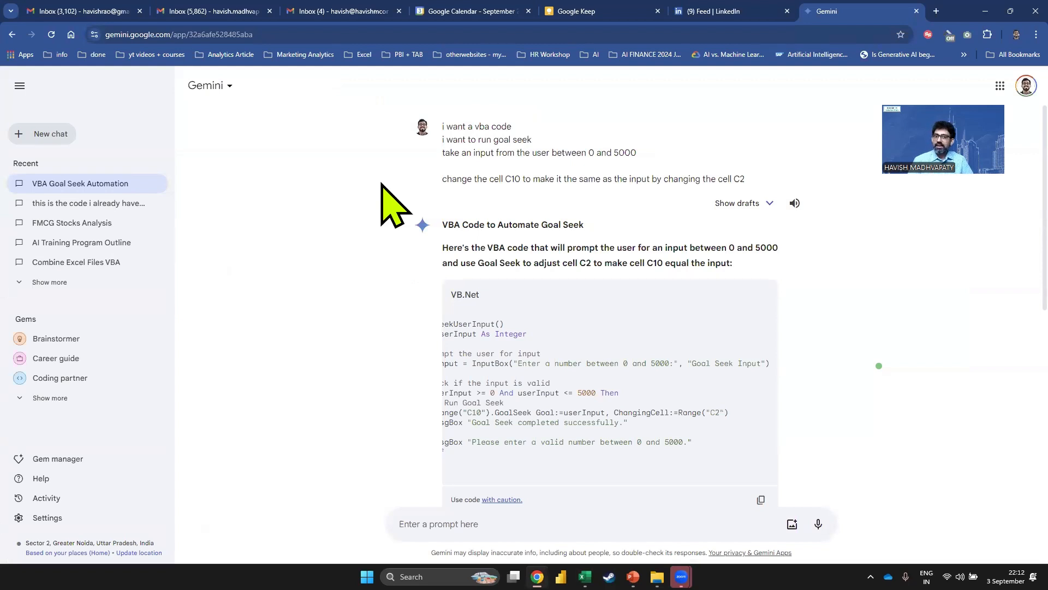
pyautogui.hotkey('alt', 'Tab')
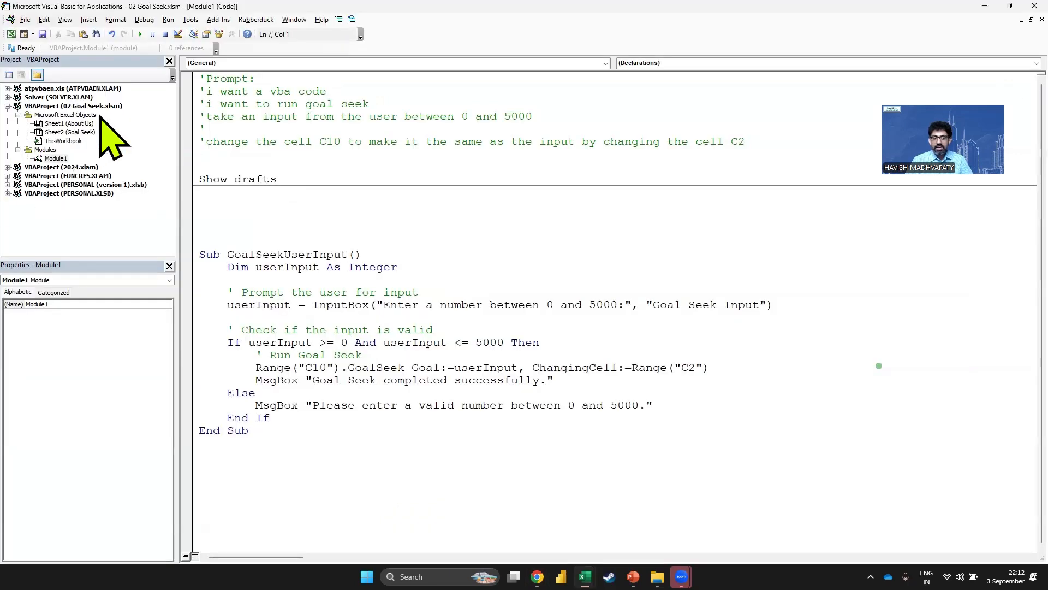
# Show the option for inserting a module in the 02 Goal Seek.xlsm project, and select the existing Module1 instead
pyautogui.rightClick(123, 107)
pyautogui.moveTo(192, 176)
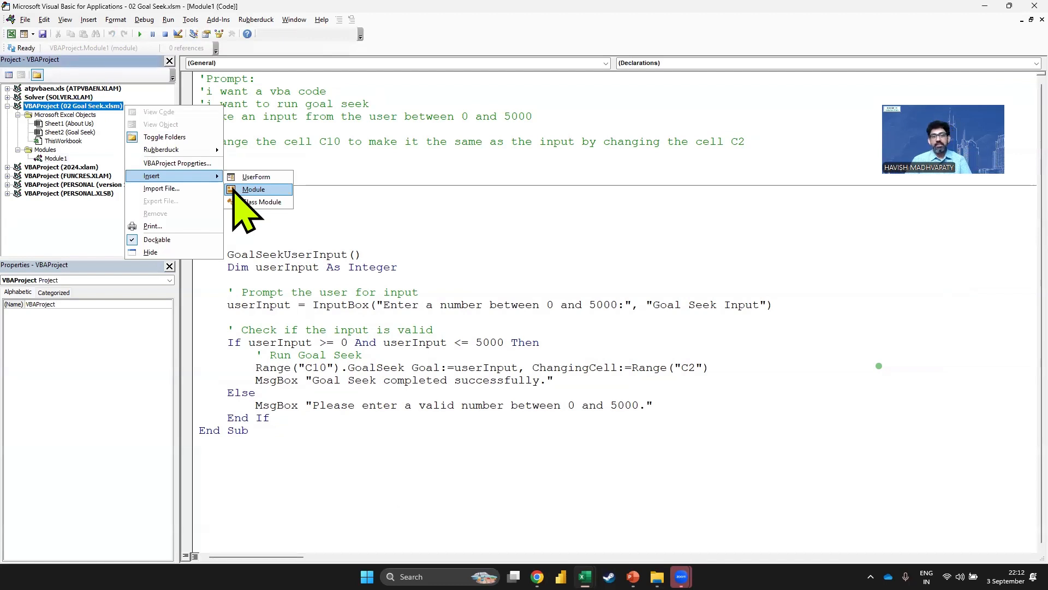
pyautogui.click(54, 159)
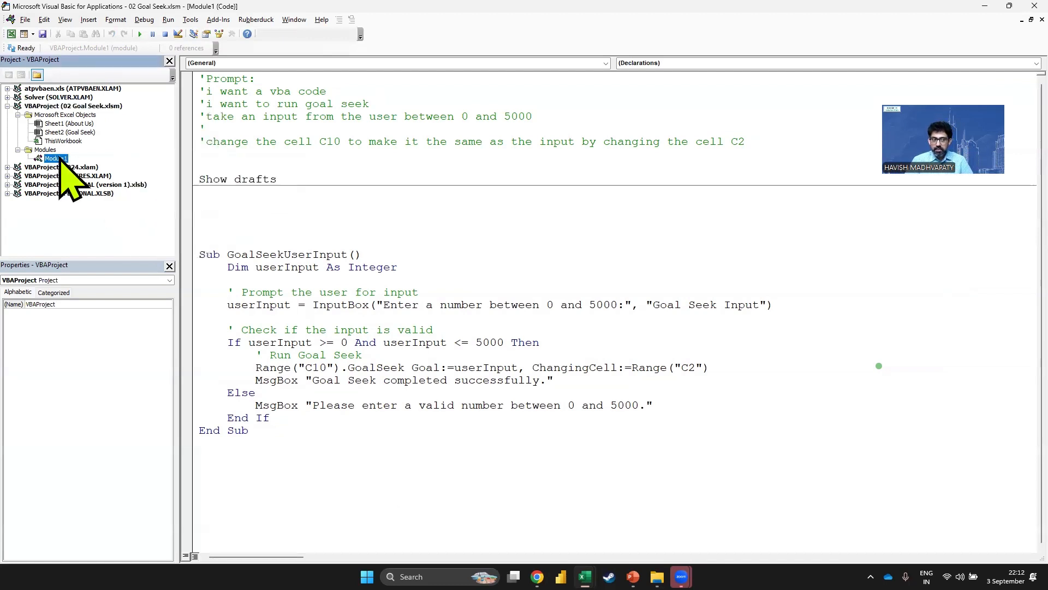
# Return to the Goal Seek worksheet and view the Assign Macro option of the rupee graphic
pyautogui.click(986, 6)
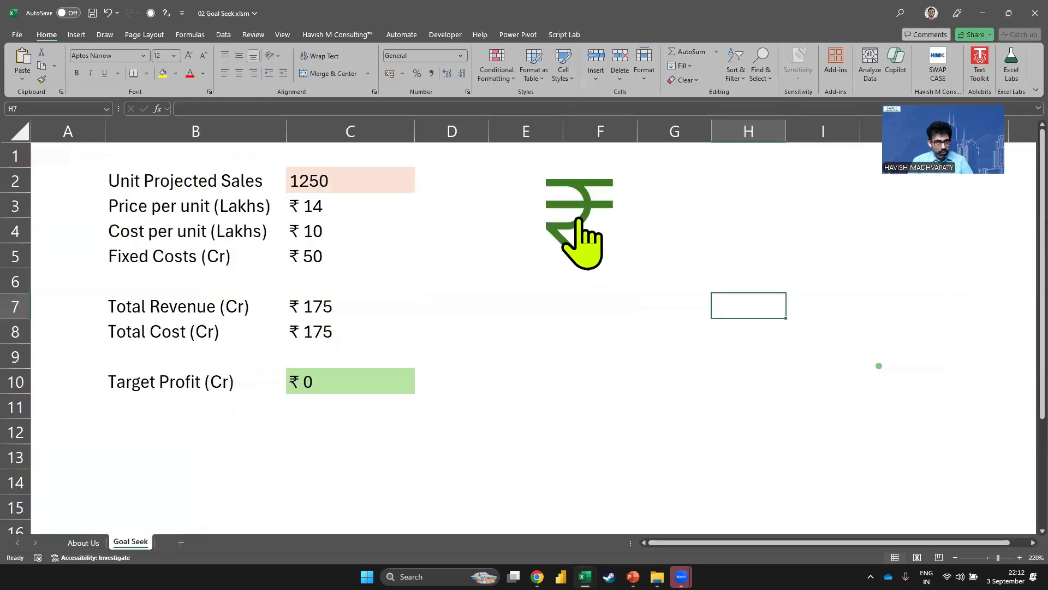
pyautogui.click(578, 218)
pyautogui.rightClick(578, 217)
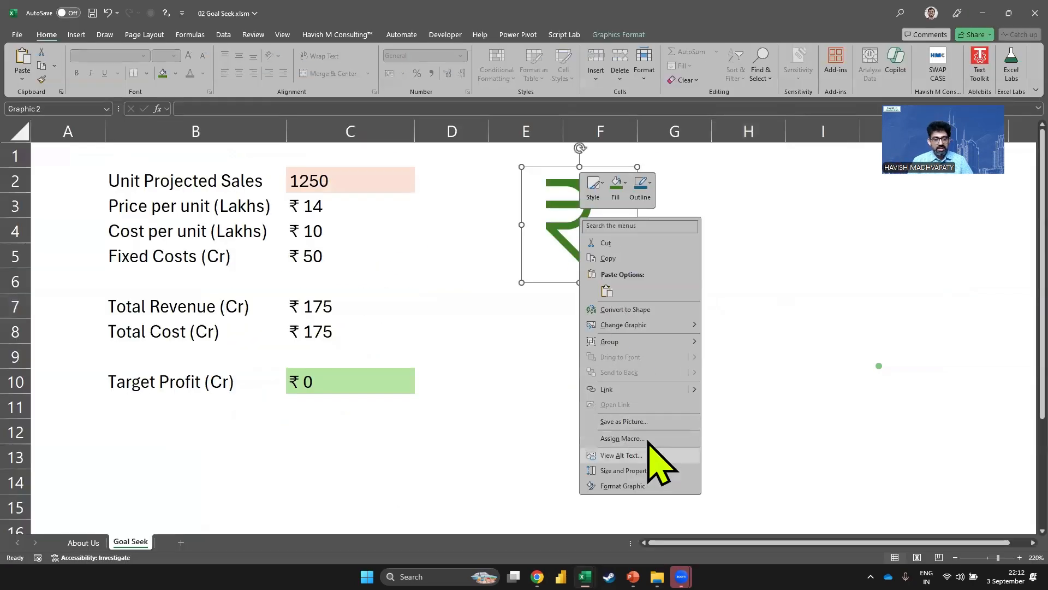
pyautogui.click(737, 283)
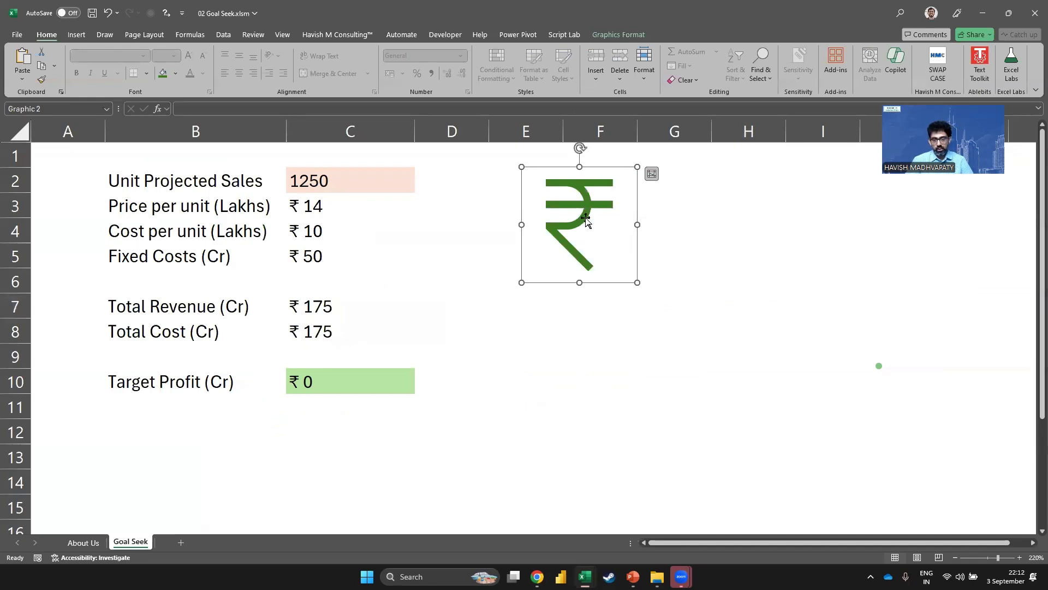
# Deselect the rupee graphic and try to run its assigned goal seek macro
pyautogui.moveTo(788, 226); pyautogui.dragTo(762, 224)
pyautogui.click(601, 216)
pyautogui.click(578, 203)
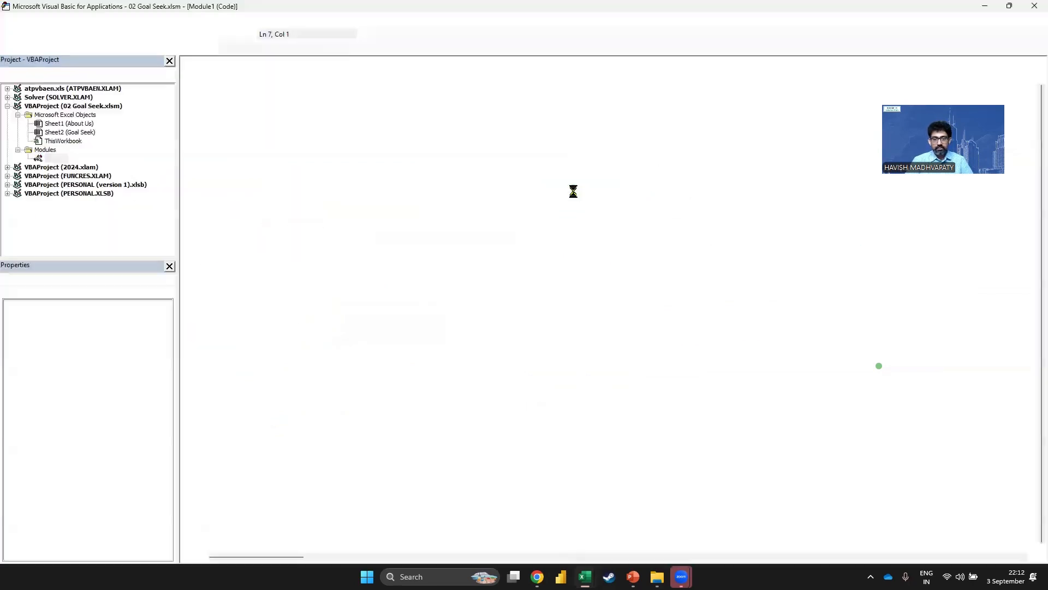
pyautogui.click(522, 328)
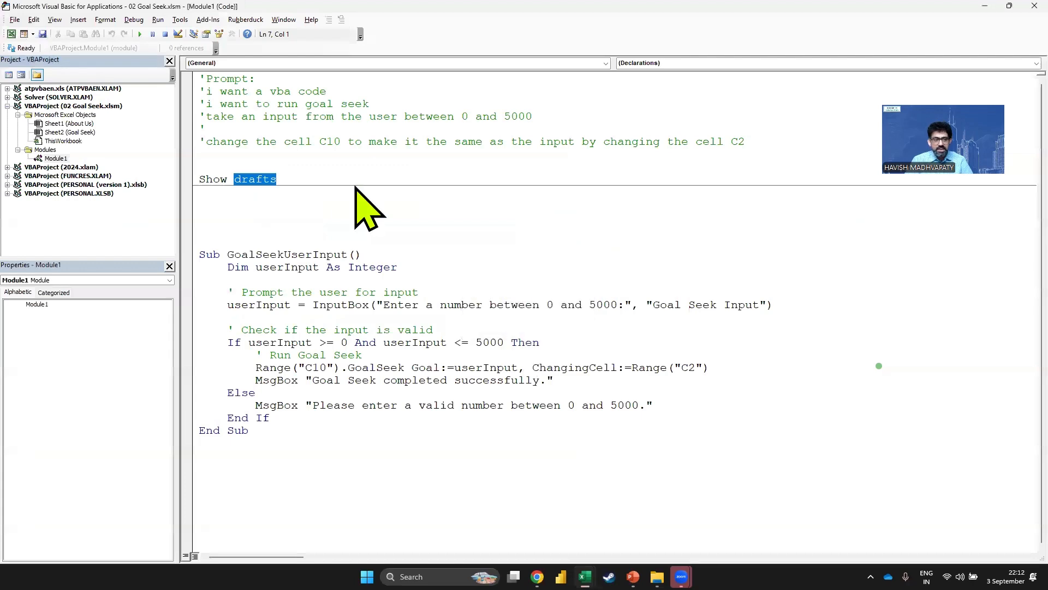
# Delete the stray "Show drafts" line and the surplus blank lines above the GoalSeekUserInput procedure, and close the VBA editor
pyautogui.hotkey('shift', 'Down')
pyautogui.press('BackSpace')
pyautogui.press('BackSpace')
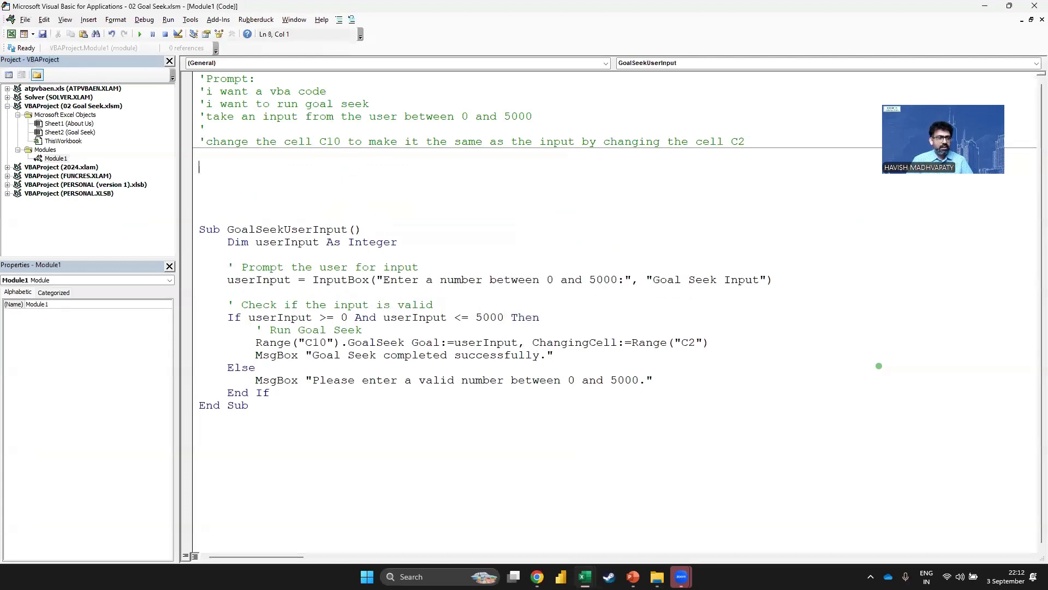
pyautogui.press('Delete')
pyautogui.press('Delete')
pyautogui.press('Delete')
pyautogui.press('Delete')
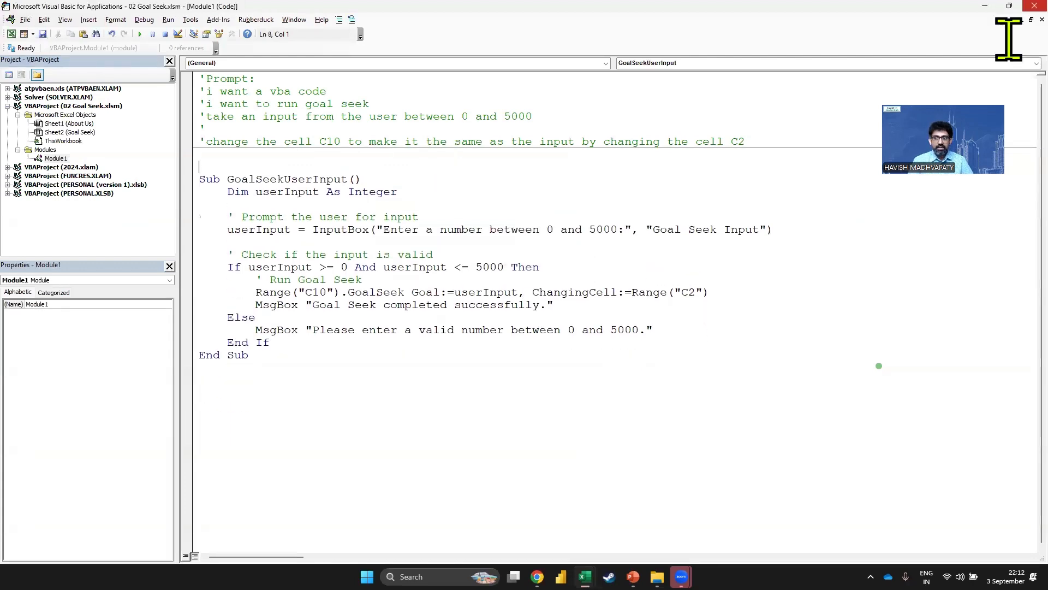
pyautogui.click(1034, 6)
pyautogui.click(772, 236)
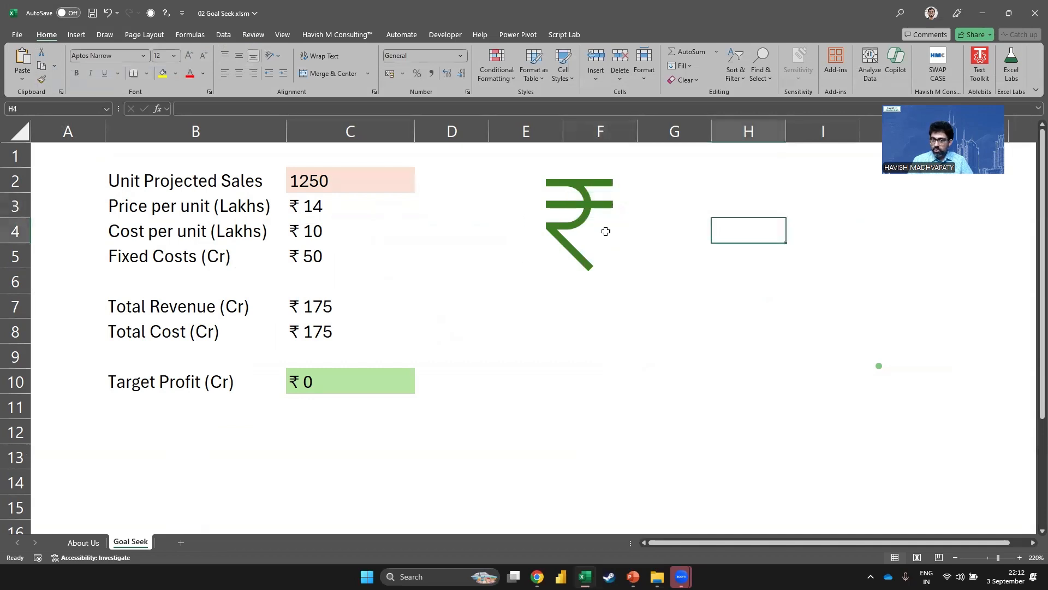
# Run the rupee graphic's goal seek macro with a target profit of 250, dismiss its message, and close the workbook
pyautogui.click(587, 218)
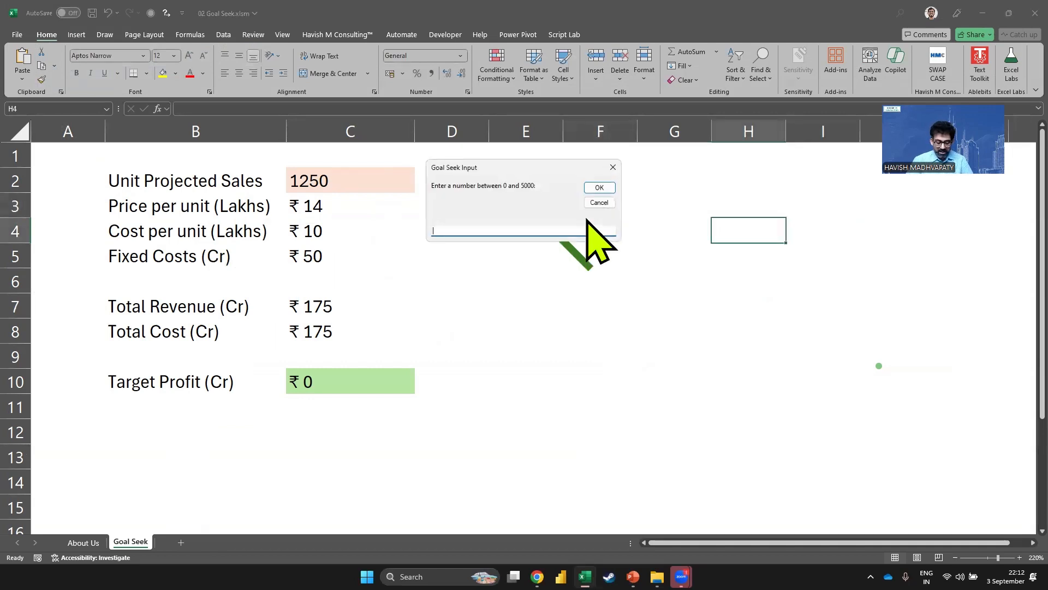
pyautogui.write('7500')
pyautogui.press('Return')
pyautogui.press('Return')
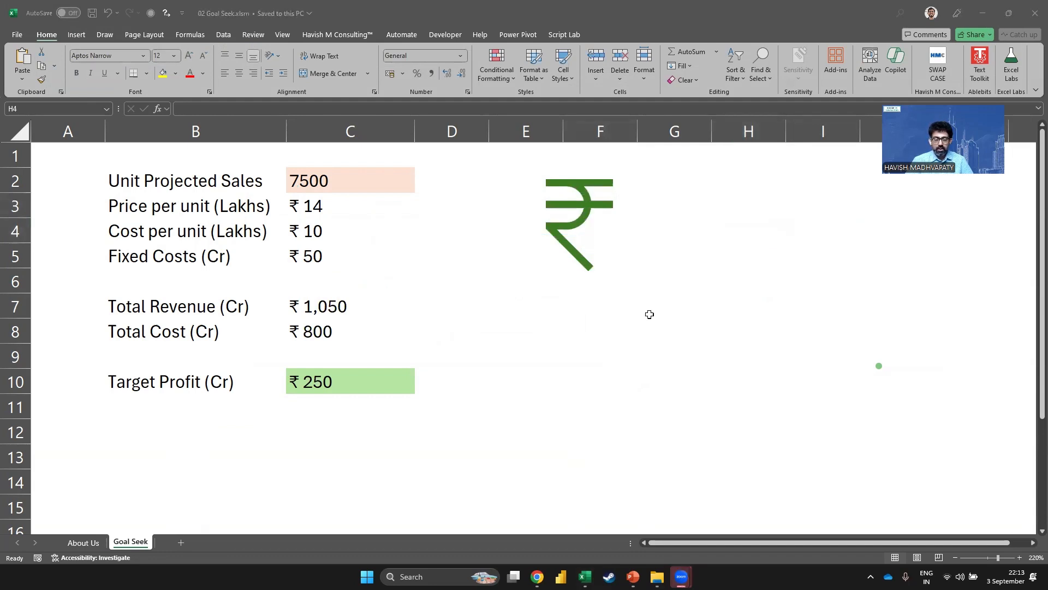
pyautogui.click(1034, 13)
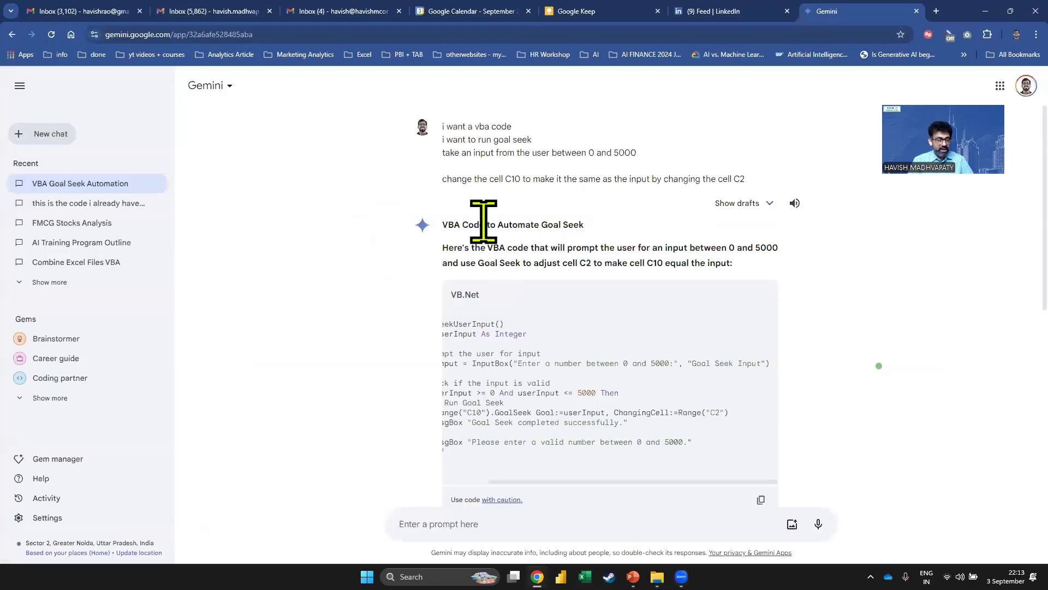
# Switch to the PowerPoint presentation, start the slide show from the Goal Seek slide, and advance to the Data Table problem statement
pyautogui.hotkey('alt', 'Tab')
pyautogui.hotkey('alt', 'Tab')
pyautogui.hotkey('alt', 'Tab')
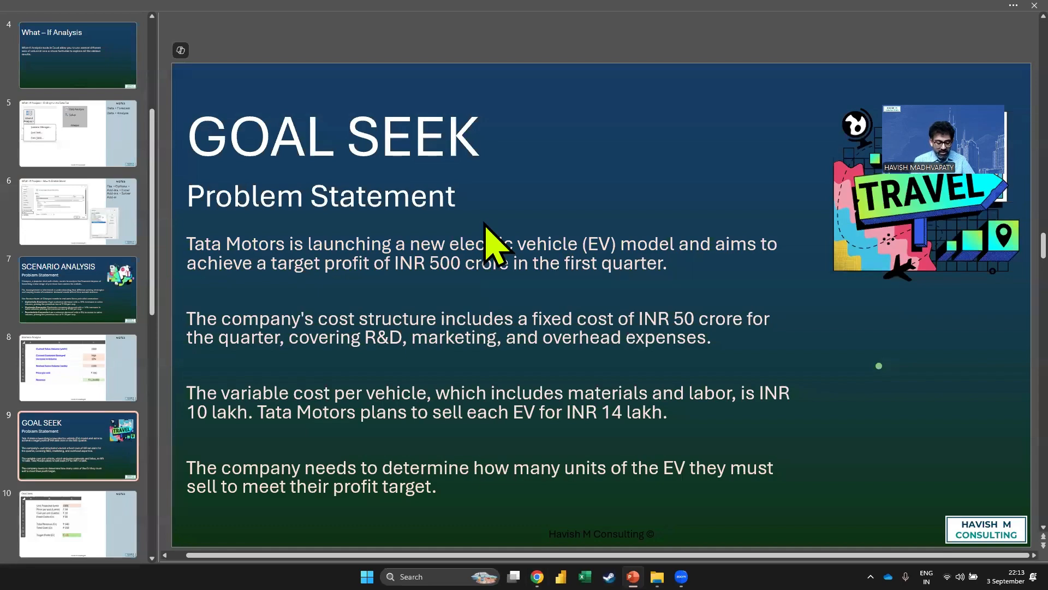
pyautogui.hotkey('shift', 'F5')
pyautogui.press('Right')
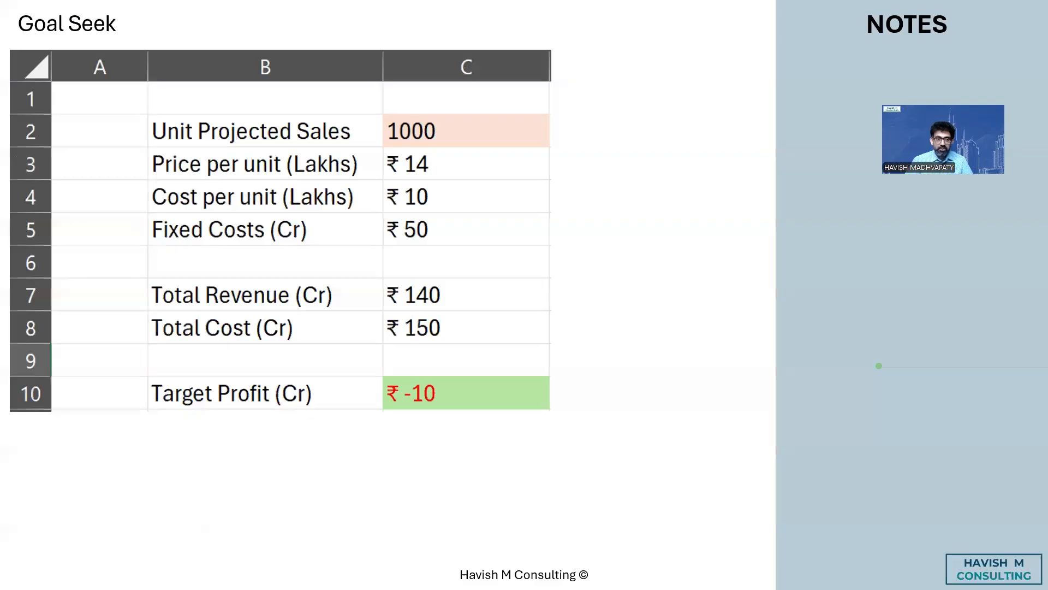
pyautogui.press('Right')
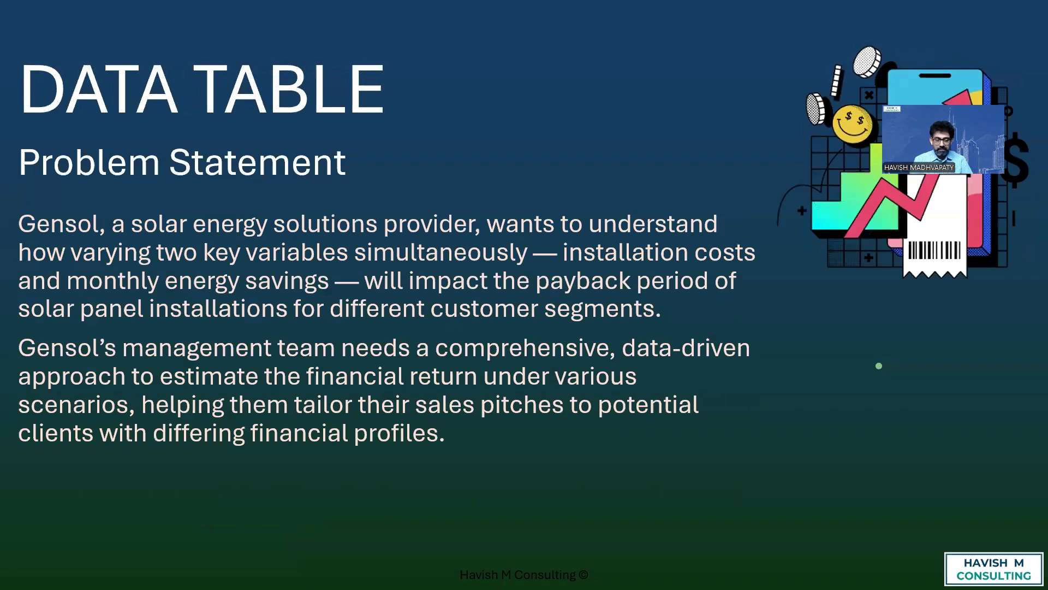
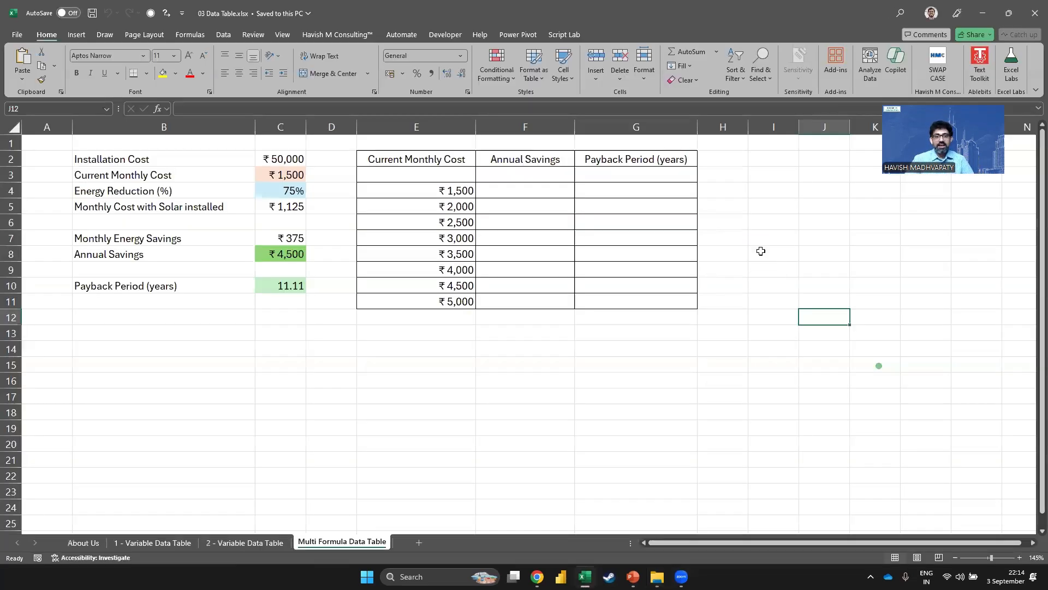
# Show the 1 - Variable Data Table sheet of the 03 Data Table workbook and move the selection to an empty cell in column A
pyautogui.click(143, 543)
pyautogui.scroll(4, 192, 330)
pyautogui.press('Left')
pyautogui.press('Left')
pyautogui.press('Left')
pyautogui.press('Left')
pyautogui.press('Left')
pyautogui.press('Left')
pyautogui.press('Left')
pyautogui.press('Left')
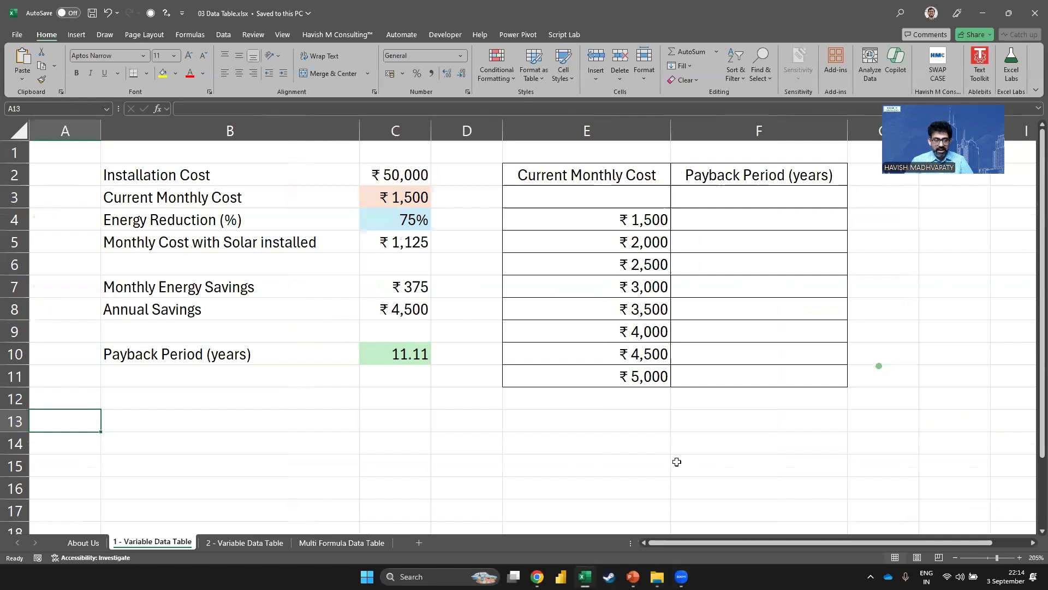
pyautogui.click(53, 372)
pyautogui.click(879, 366)
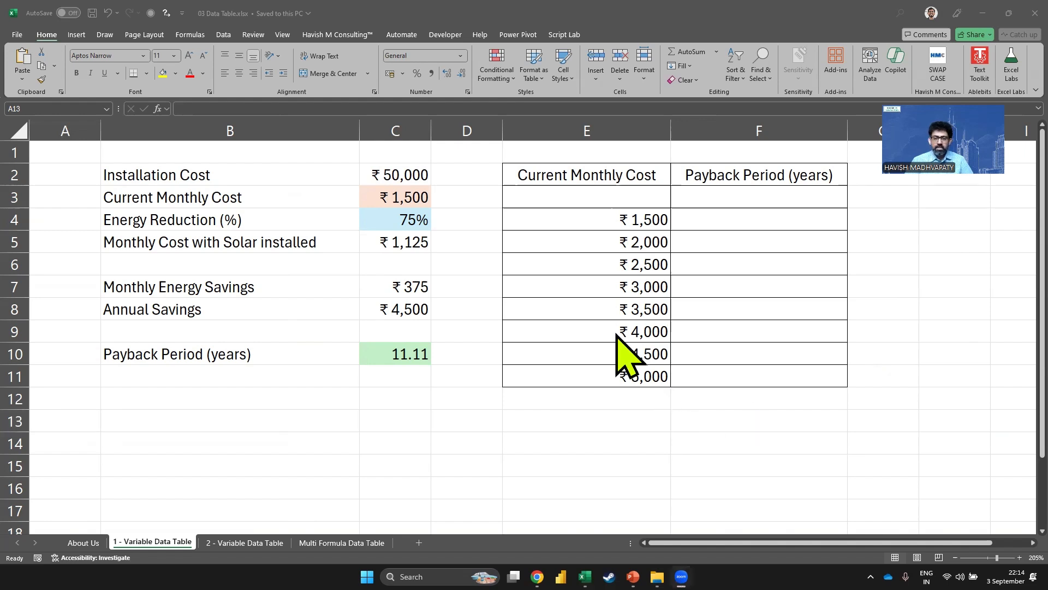
# Go through the Installation Cost, Current Monthly Cost and Energy Reduction (%) inputs in rows 2 to 4
pyautogui.click(227, 173)
pyautogui.hotkey('shift', 'Right')
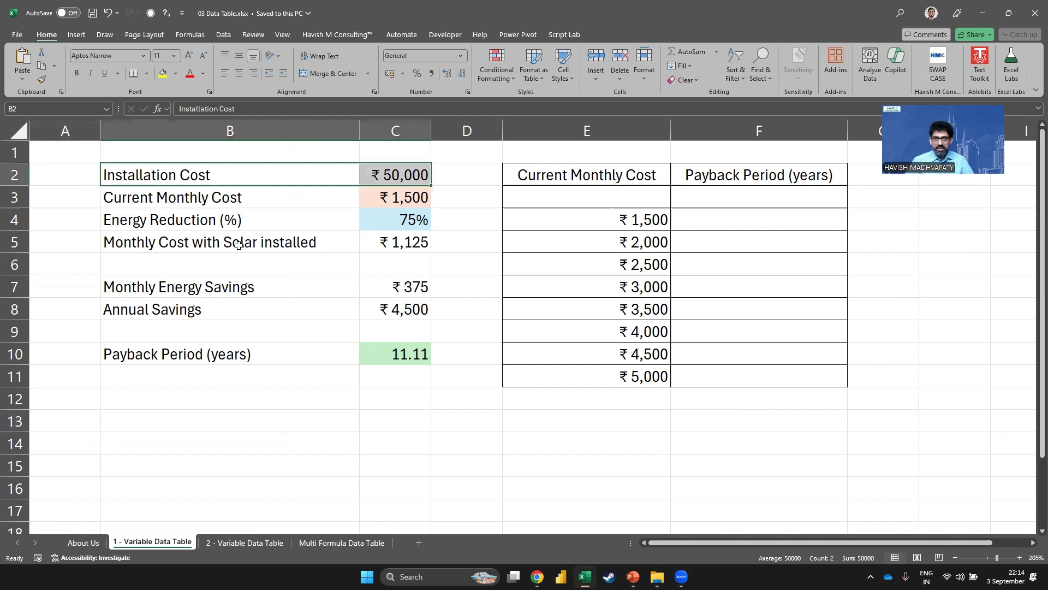
pyautogui.press('Down')
pyautogui.press('Right')
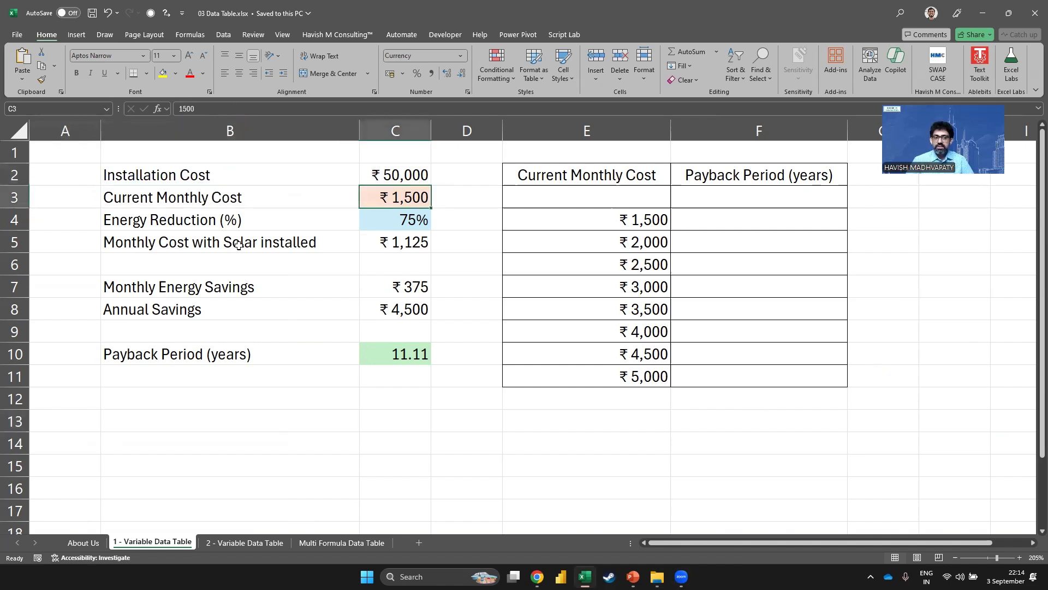
pyautogui.press('Down')
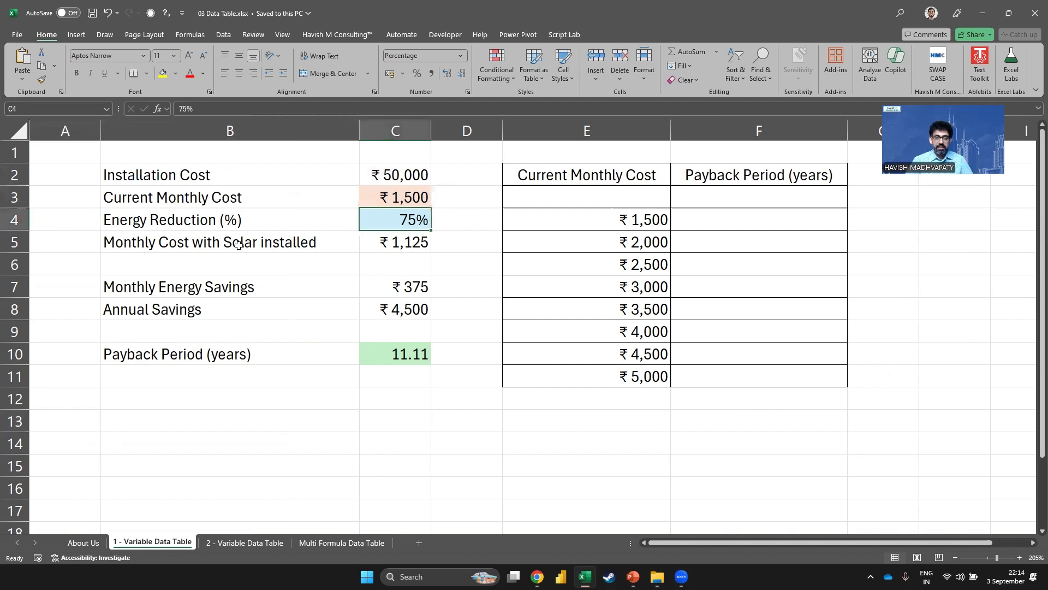
pyautogui.hotkey('shift', 'Left')
pyautogui.hotkey('shift', 'Right')
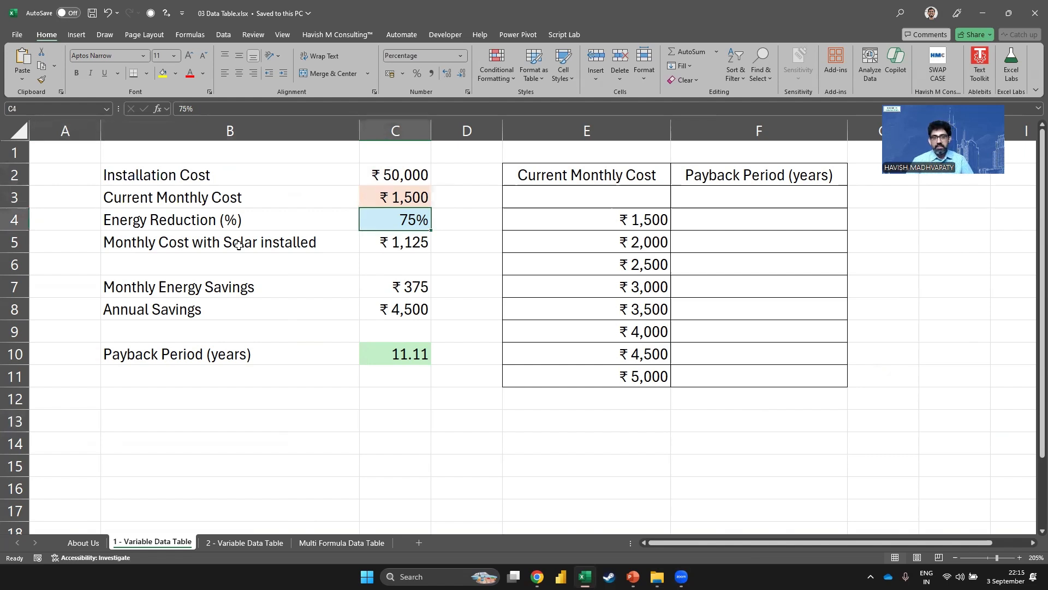
# Examine the formula behind Monthly Cost with Solar installed in C5 and the input cells it multiplies
pyautogui.click(239, 245)
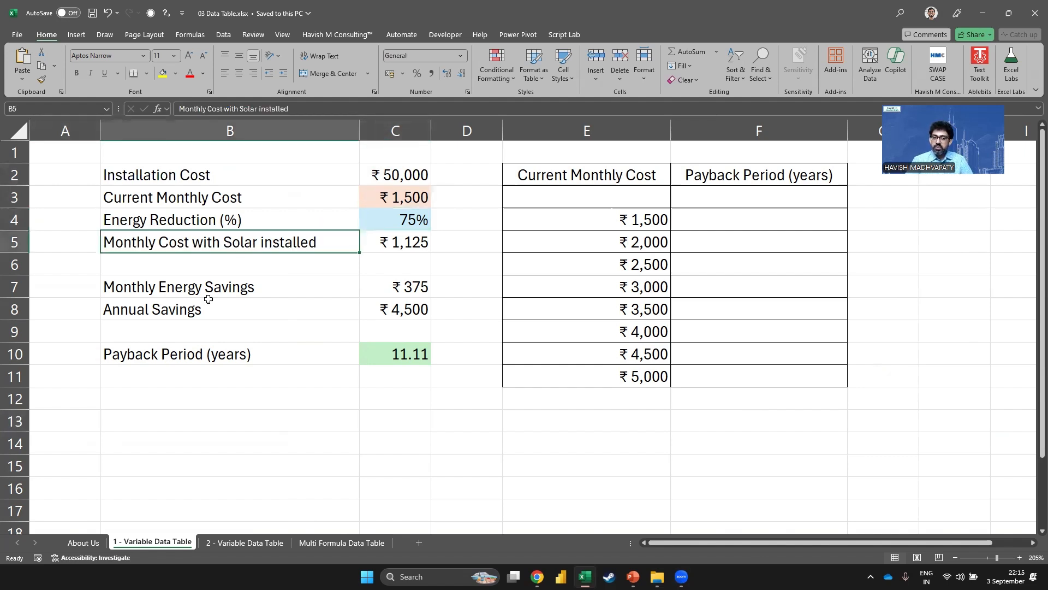
pyautogui.doubleClick(394, 246)
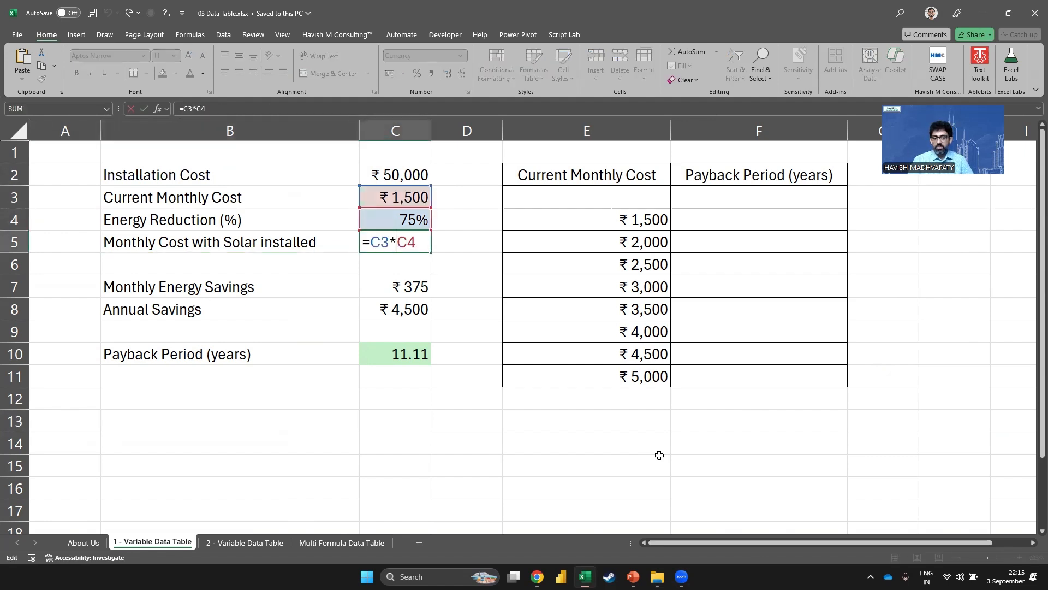
pyautogui.press('Escape')
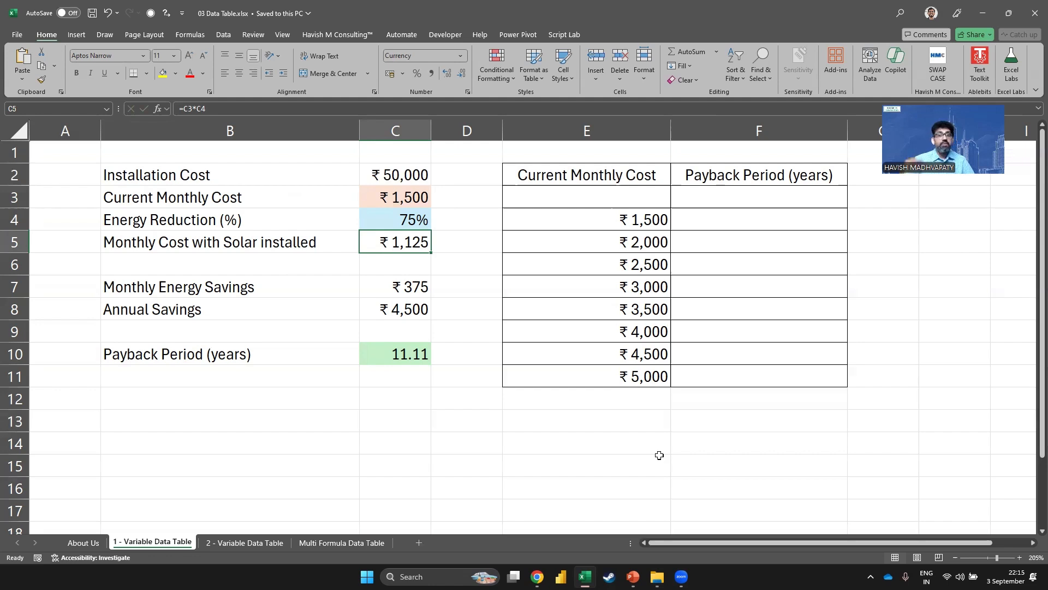
pyautogui.click(421, 194)
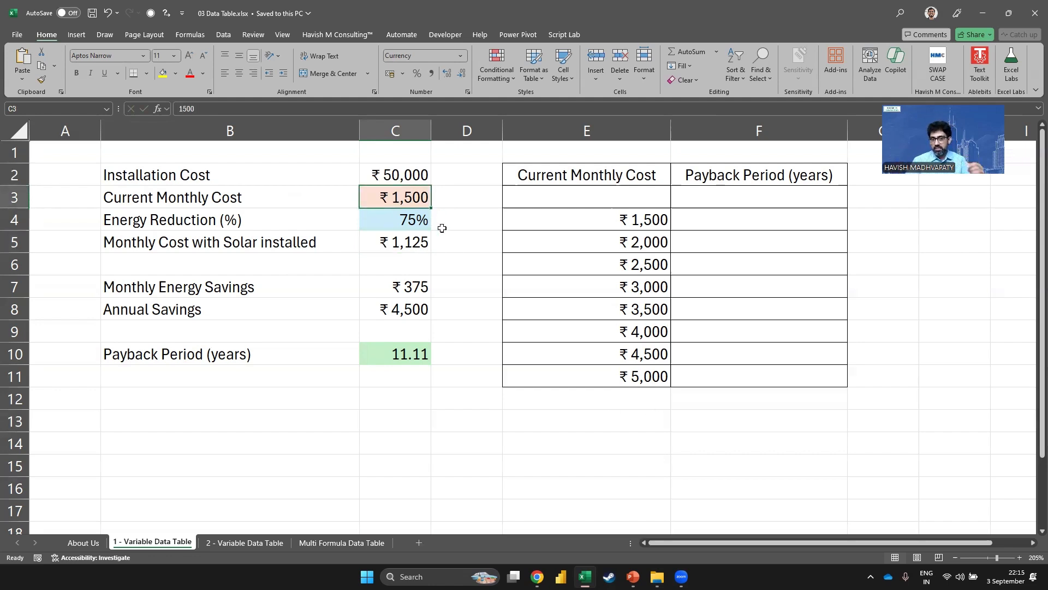
pyautogui.press('Down')
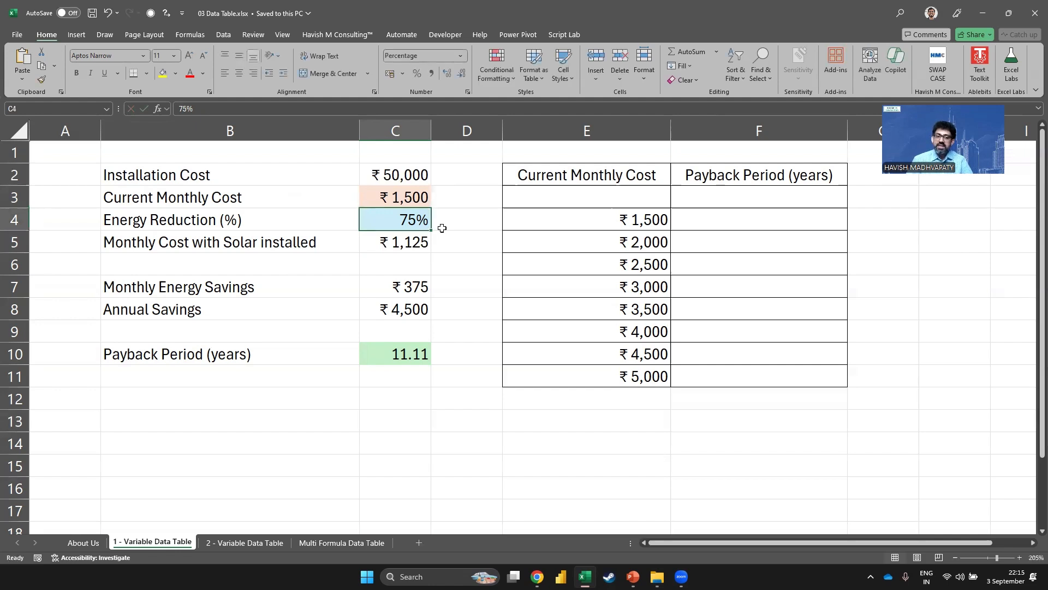
pyautogui.press('Down')
pyautogui.press('F2')
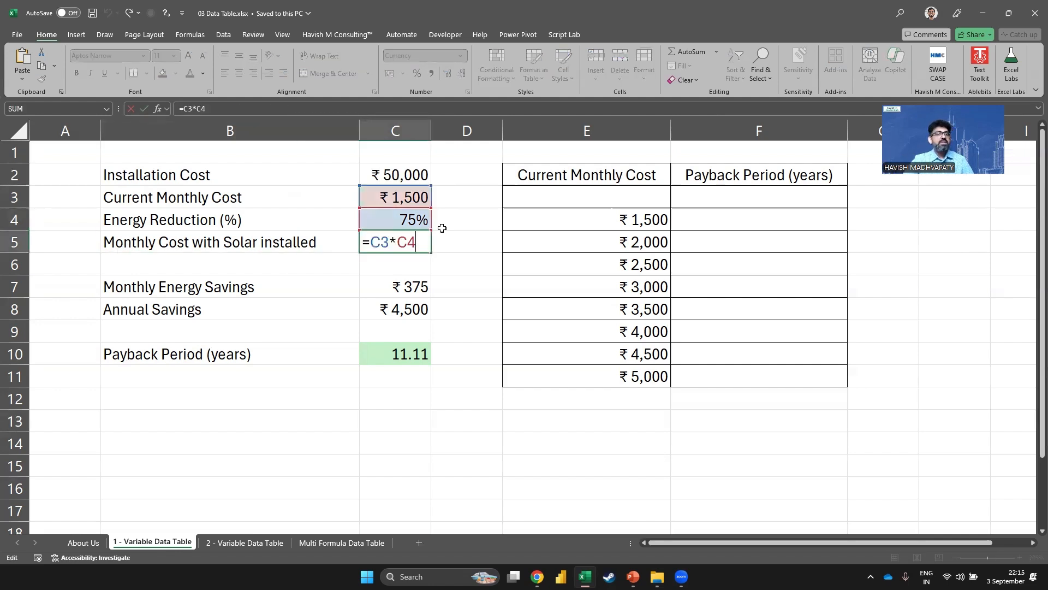
pyautogui.press('Escape')
# Examine the formulas behind Monthly Energy Savings in C7 and Annual Savings in C8
pyautogui.press('Down')
pyautogui.press('Down')
pyautogui.press('F2')
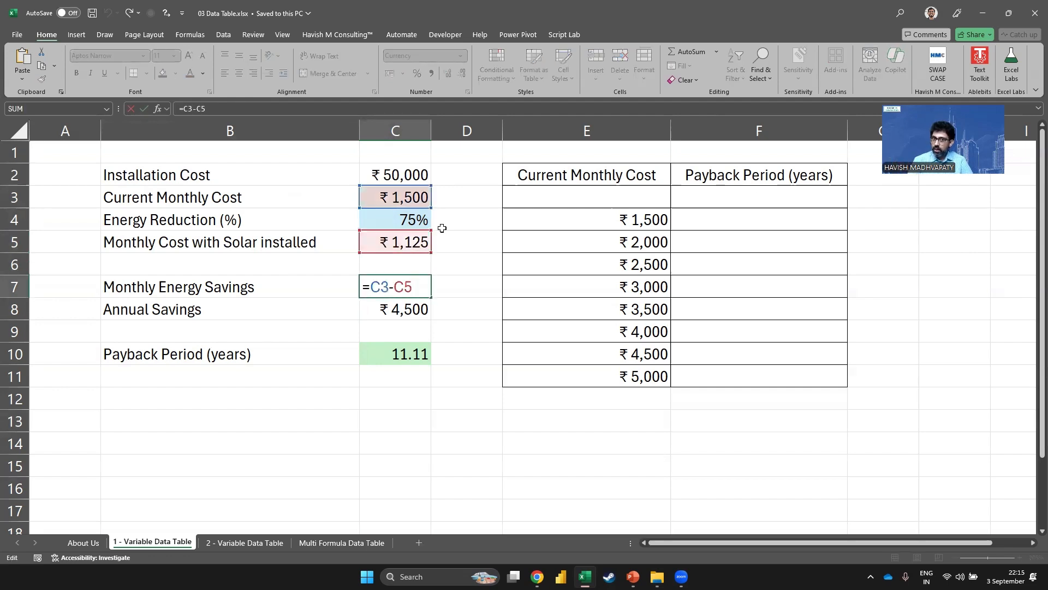
pyautogui.press('Escape')
pyautogui.press('Down')
pyautogui.press('F2')
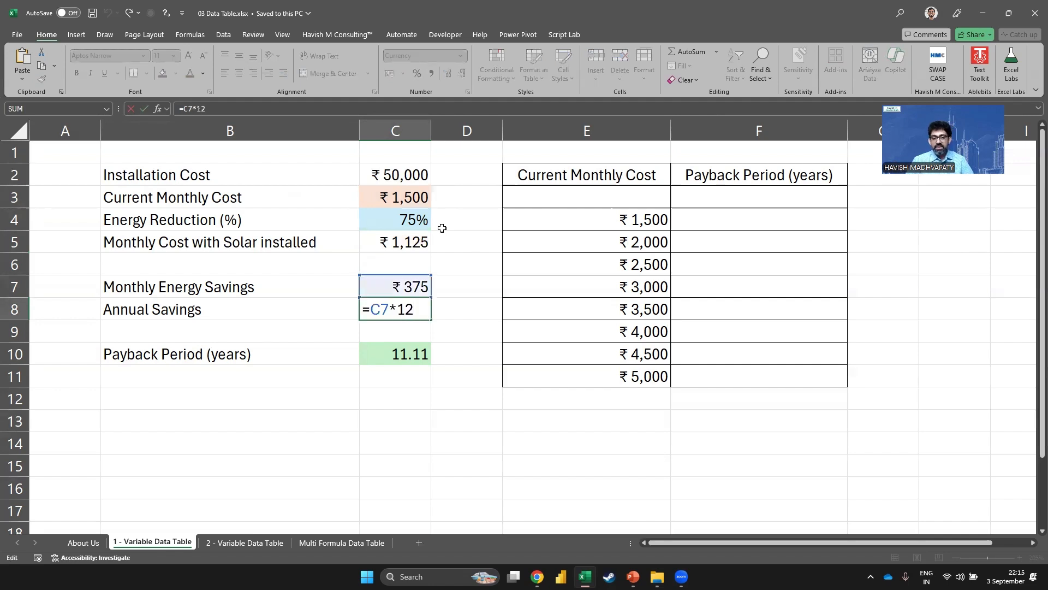
pyautogui.press('Escape')
# Examine the Payback Period formula in C10 and select the Installation Cost it refers to
pyautogui.press('Down')
pyautogui.press('Down')
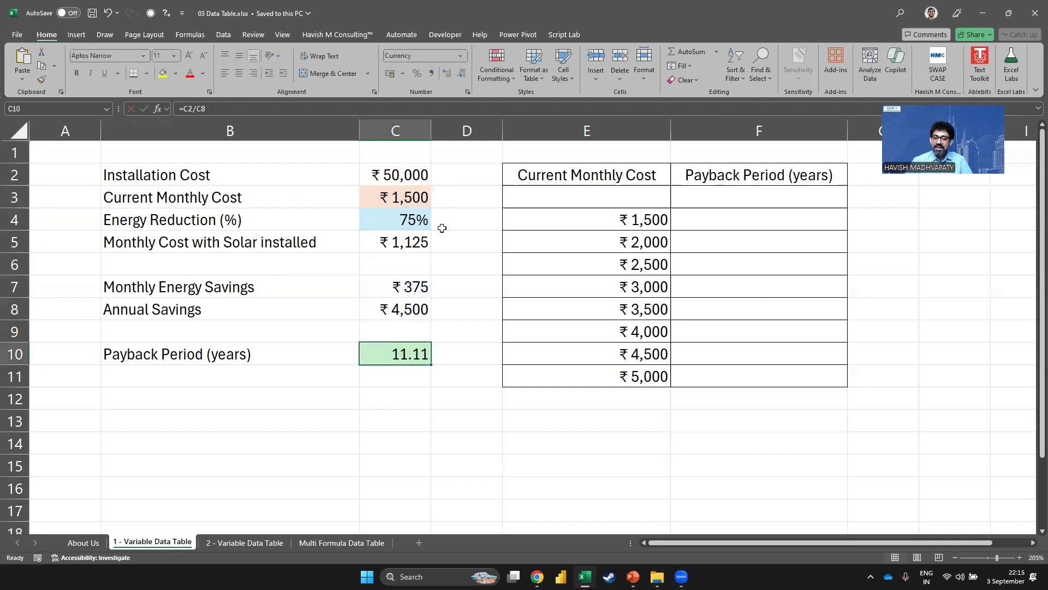
pyautogui.press('F2')
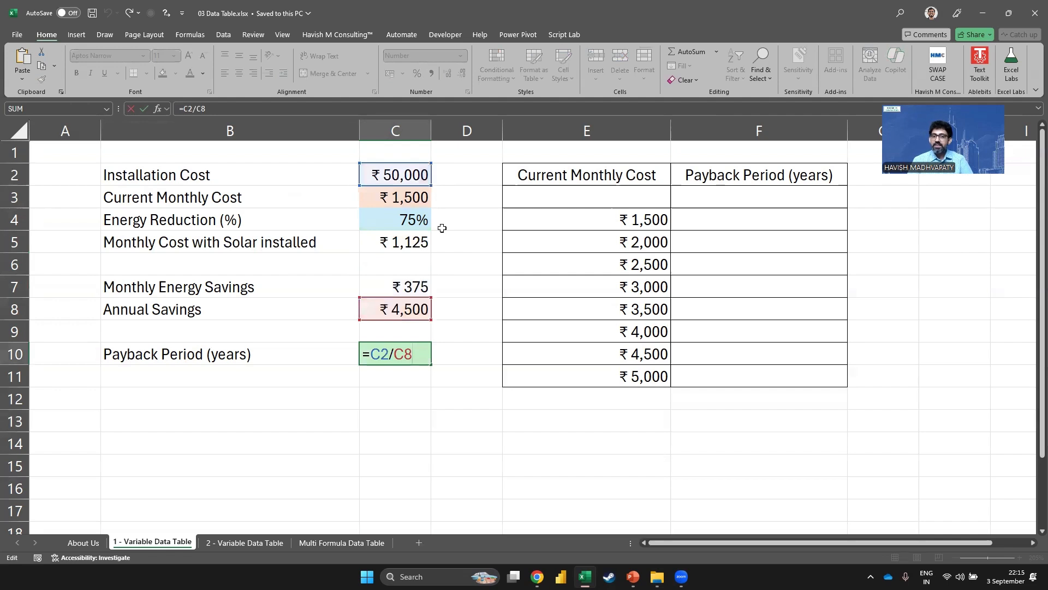
pyautogui.hotkey('ctrl', 'Return')
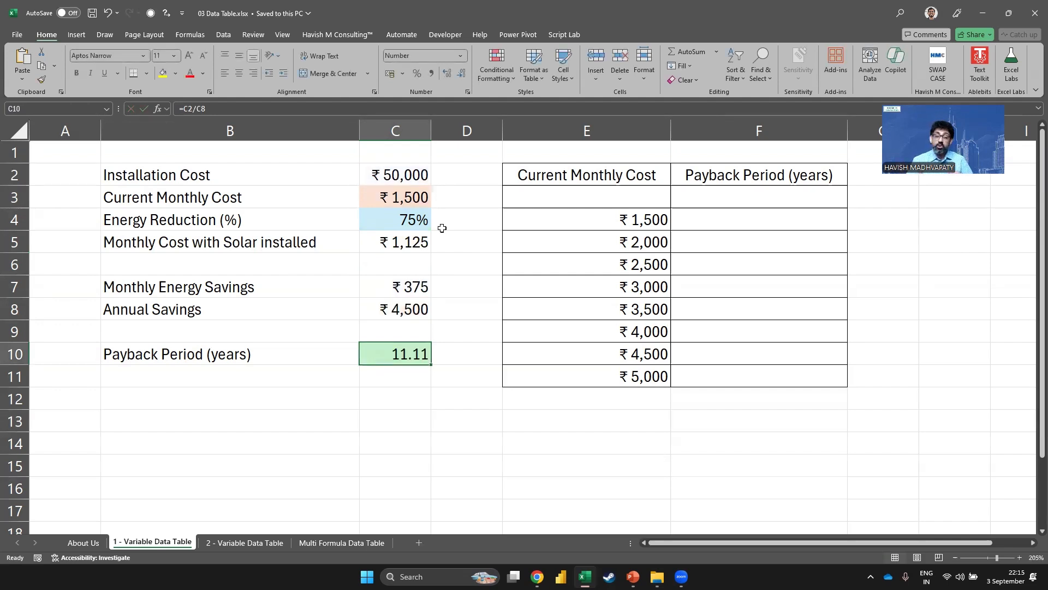
pyautogui.click(403, 182)
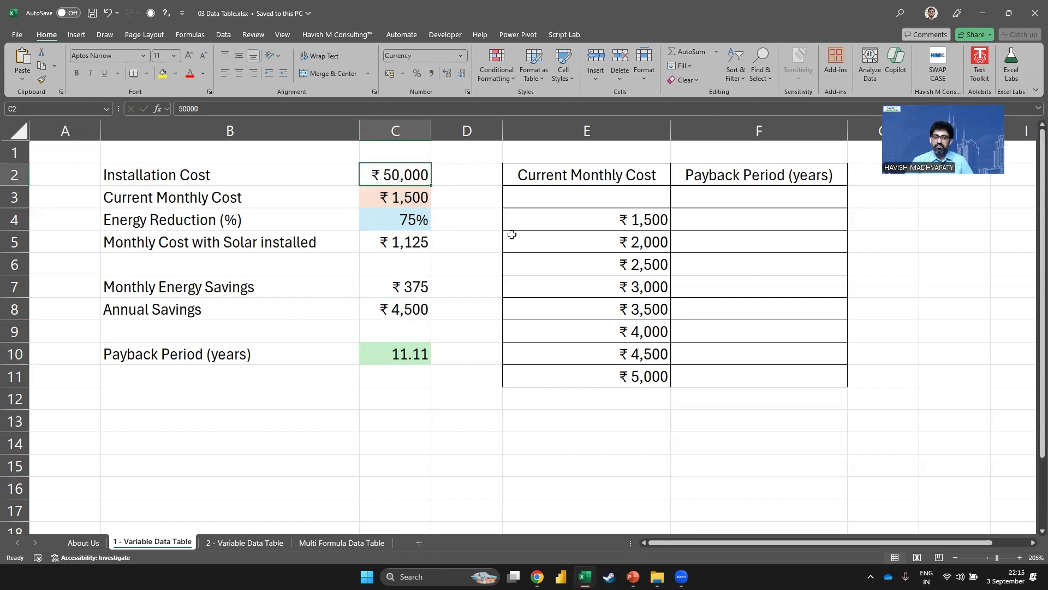
# Try Energy Reduction values of 25%, 10% and 90% in C4
pyautogui.click(411, 216)
pyautogui.write('25')
pyautogui.press('Return')
pyautogui.press('Up')
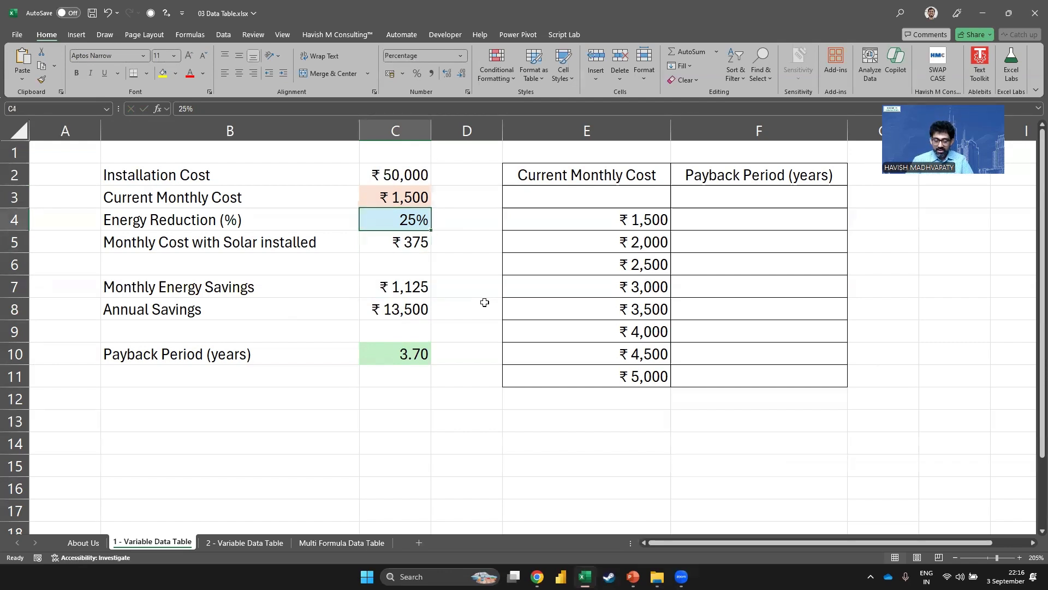
pyautogui.write('10')
pyautogui.press('Return')
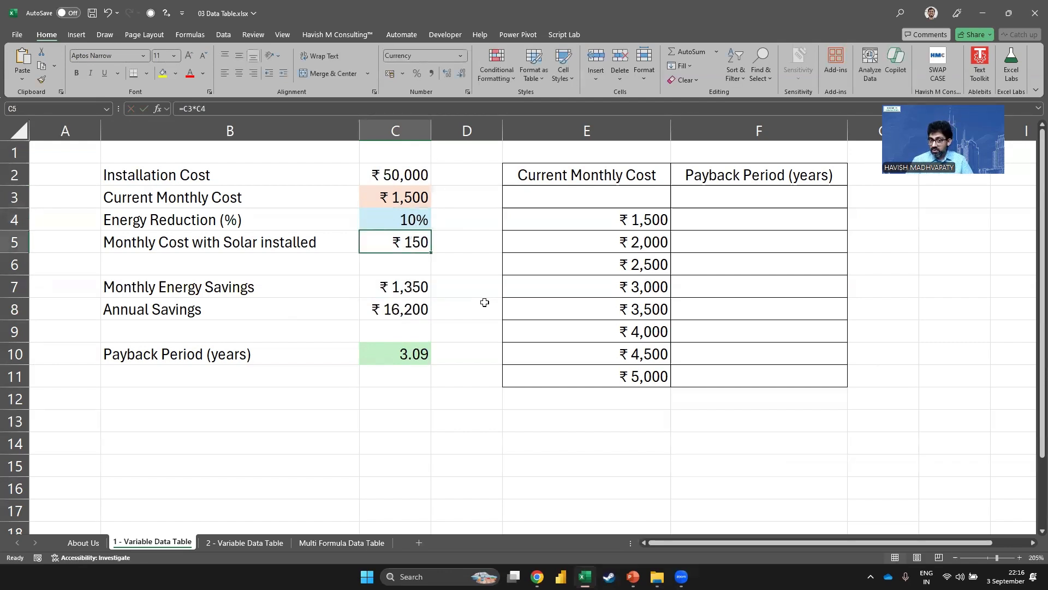
pyautogui.press('Up')
pyautogui.write('90')
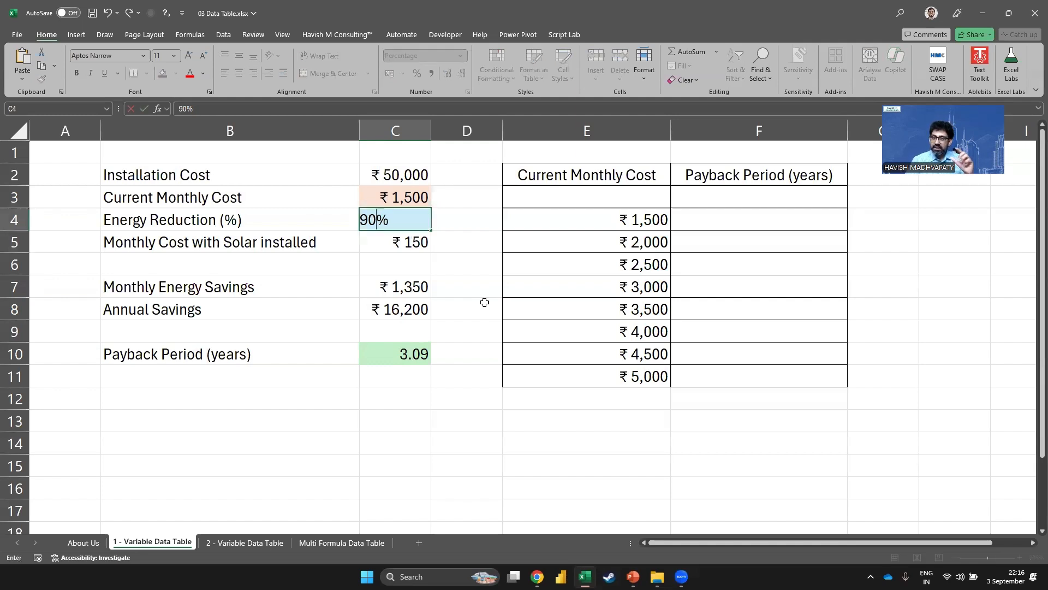
pyautogui.press('Return')
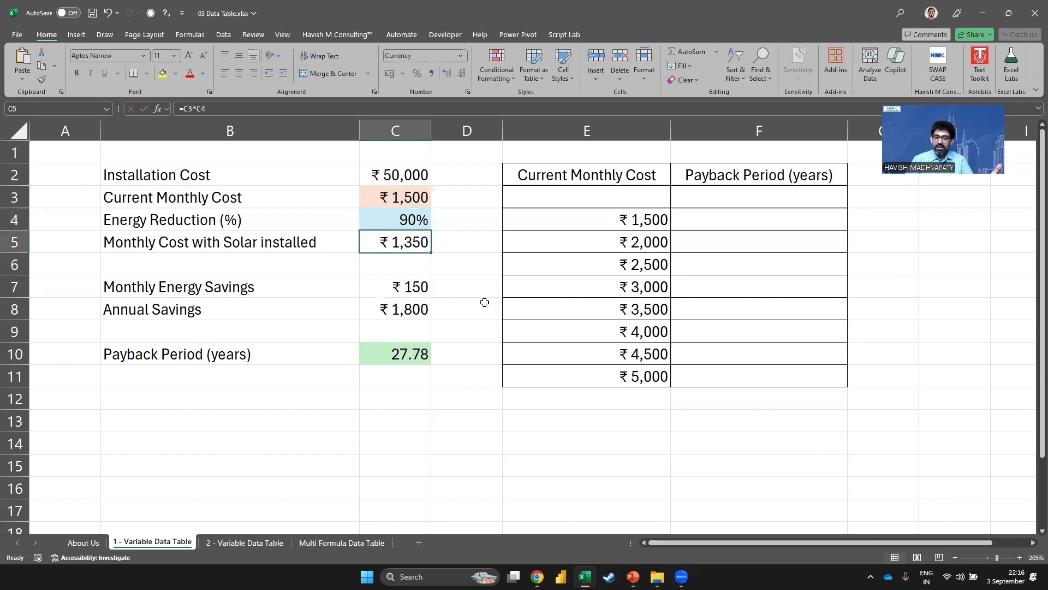
# Set the Installation Cost in C2 to 25000
pyautogui.press('Up')
pyautogui.press('Up')
pyautogui.press('Up')
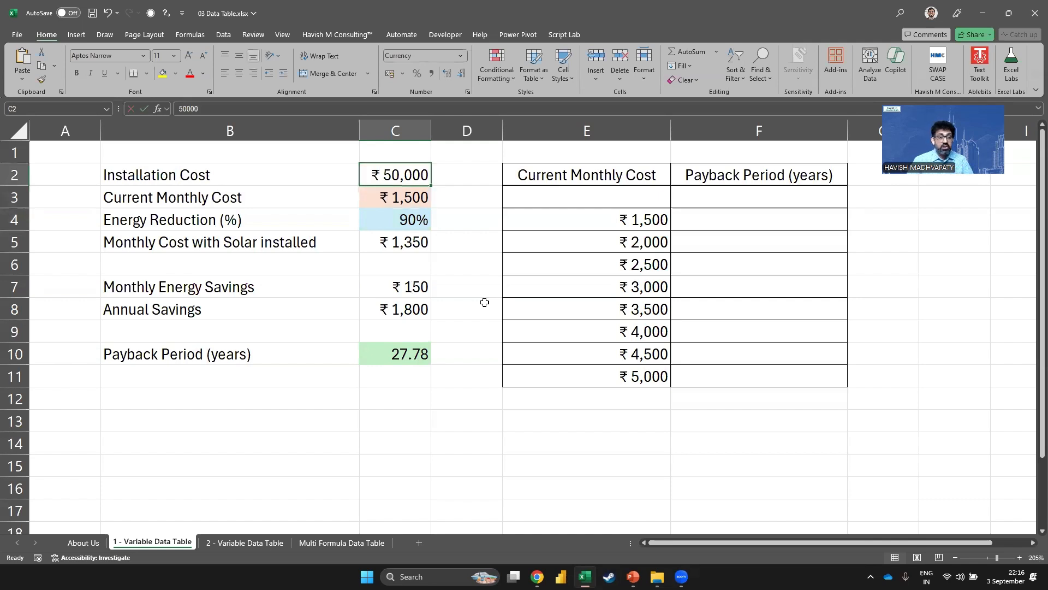
pyautogui.write('25000')
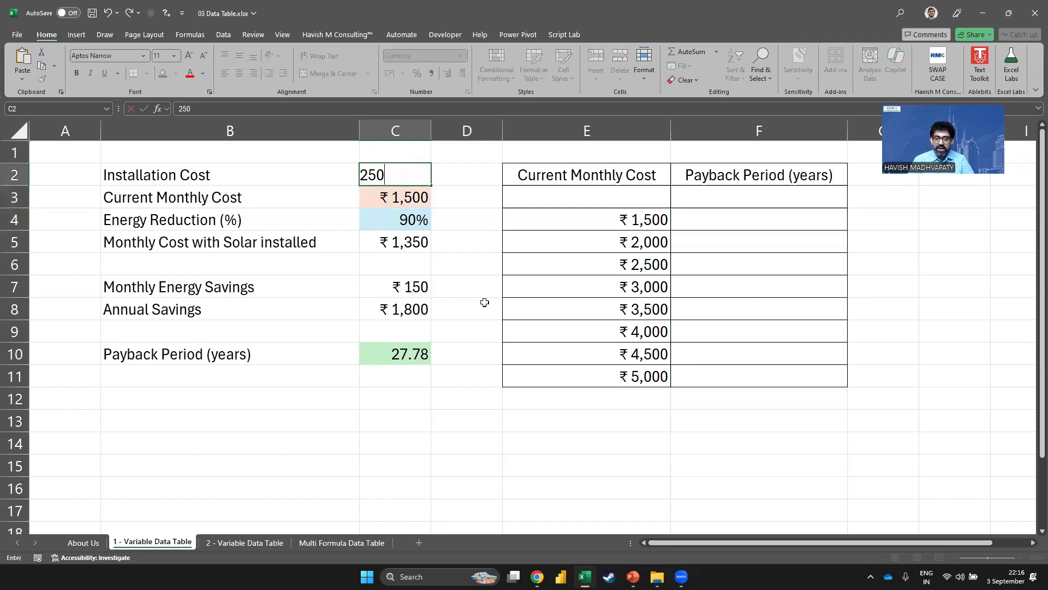
pyautogui.press('Return')
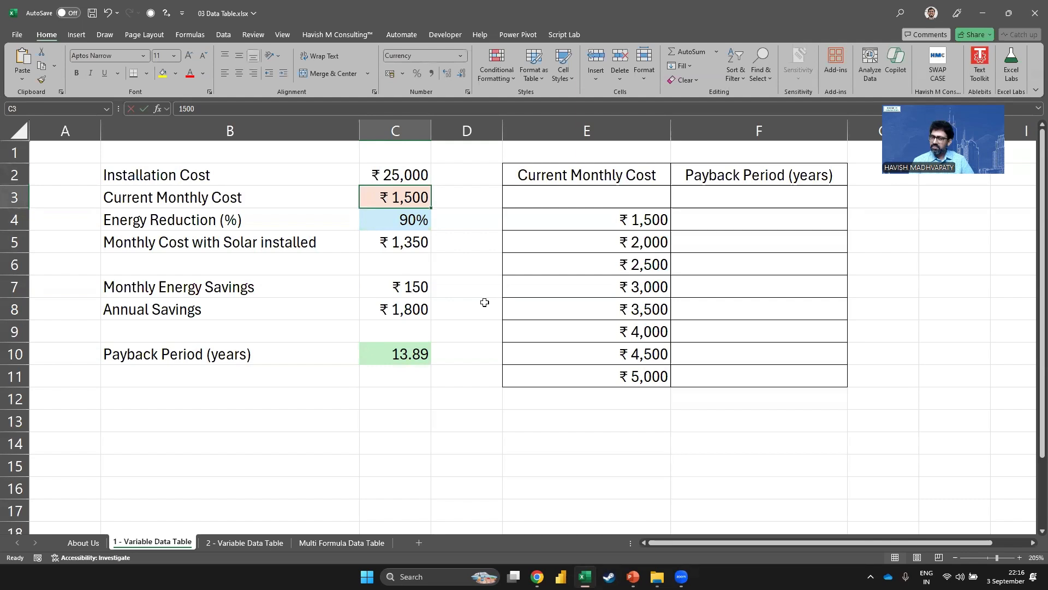
# Undo the trial changes to the Installation Cost and the Energy Reduction percentage
pyautogui.hotkey('ctrl', 'z')
pyautogui.hotkey('ctrl', 'z')
pyautogui.hotkey('ctrl', 'z')
pyautogui.hotkey('ctrl', 'z')
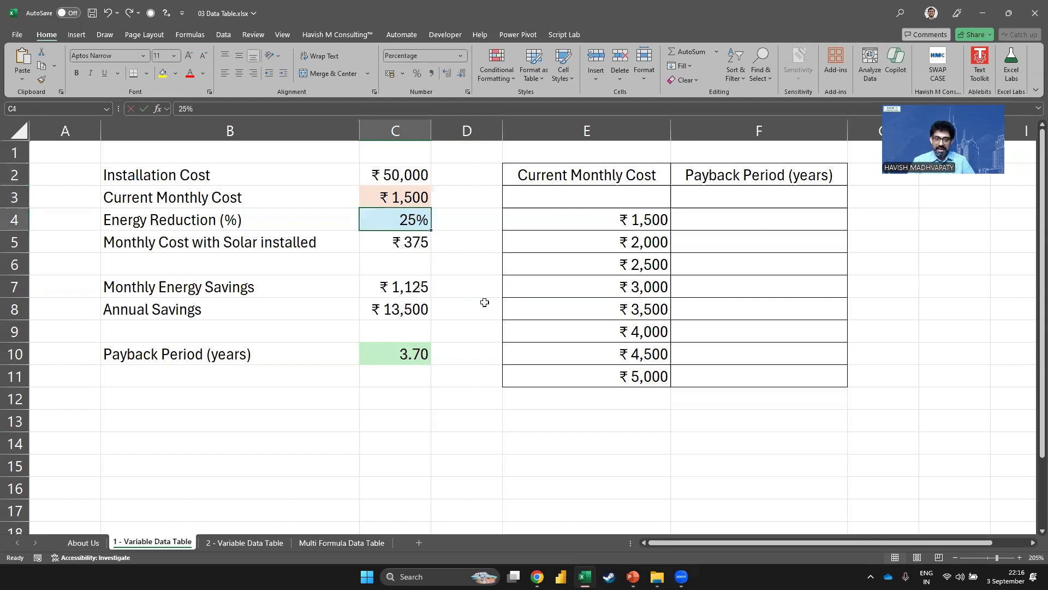
# Point out the first empty Payback Period cell in the table, and select the Current Monthly Cost input in C3
pyautogui.press('Right')
pyautogui.press('Right')
pyautogui.press('Right')
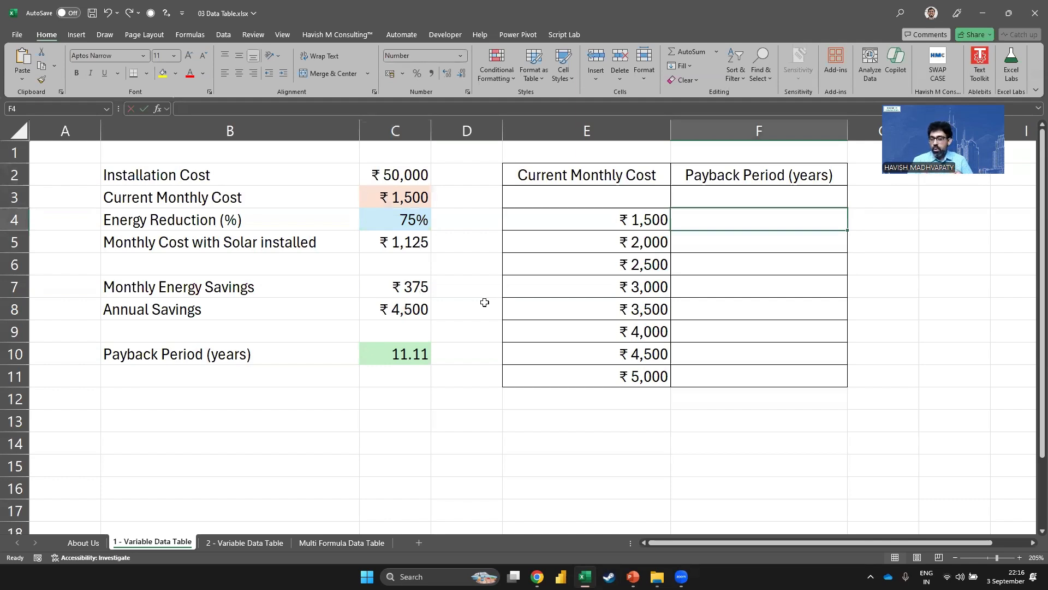
pyautogui.click(408, 198)
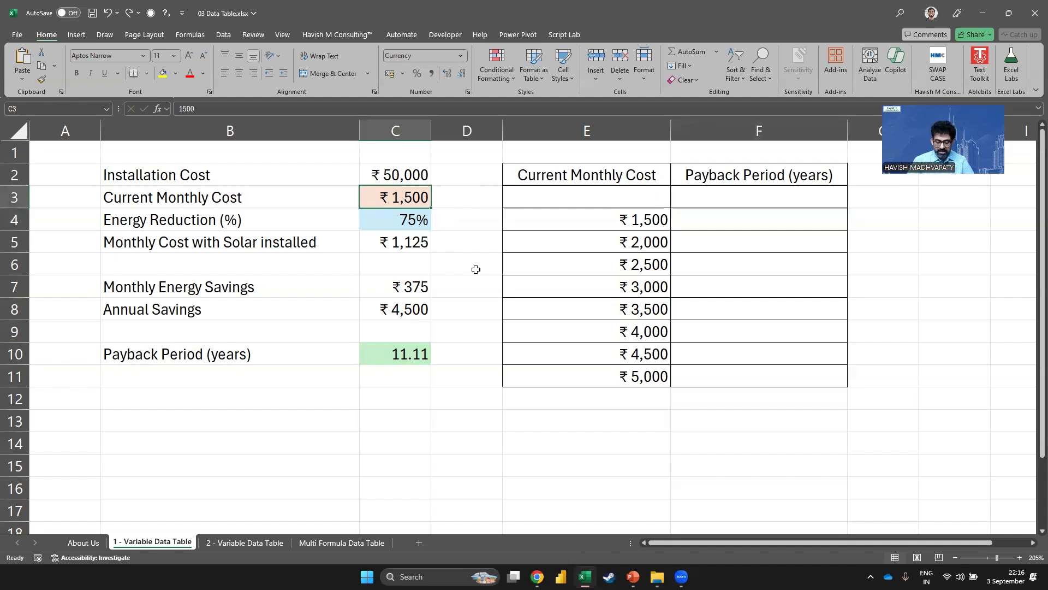
# Try Current Monthly Cost values of 2000, 3000 and 4000 in C3
pyautogui.write('2000')
pyautogui.press('Return')
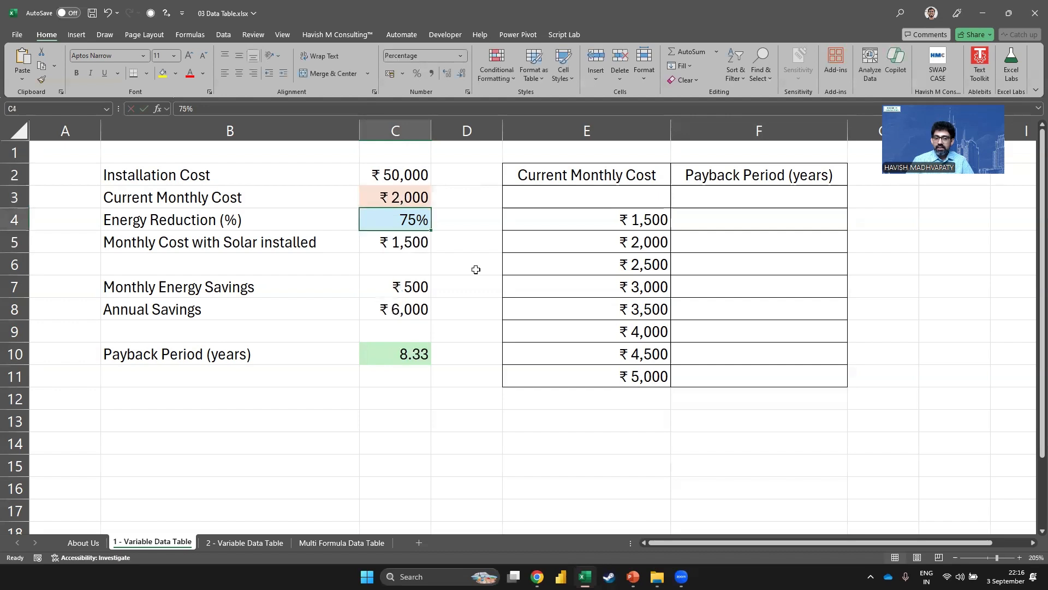
pyautogui.press('Up')
pyautogui.write('3000')
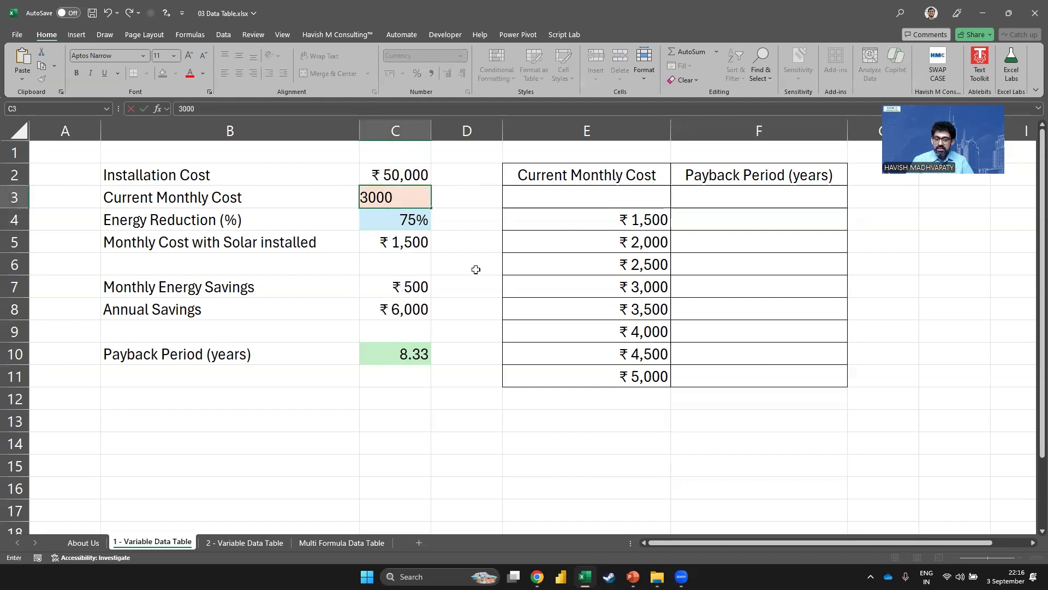
pyautogui.press('Return')
pyautogui.press('Up')
pyautogui.write('4000')
pyautogui.press('Return')
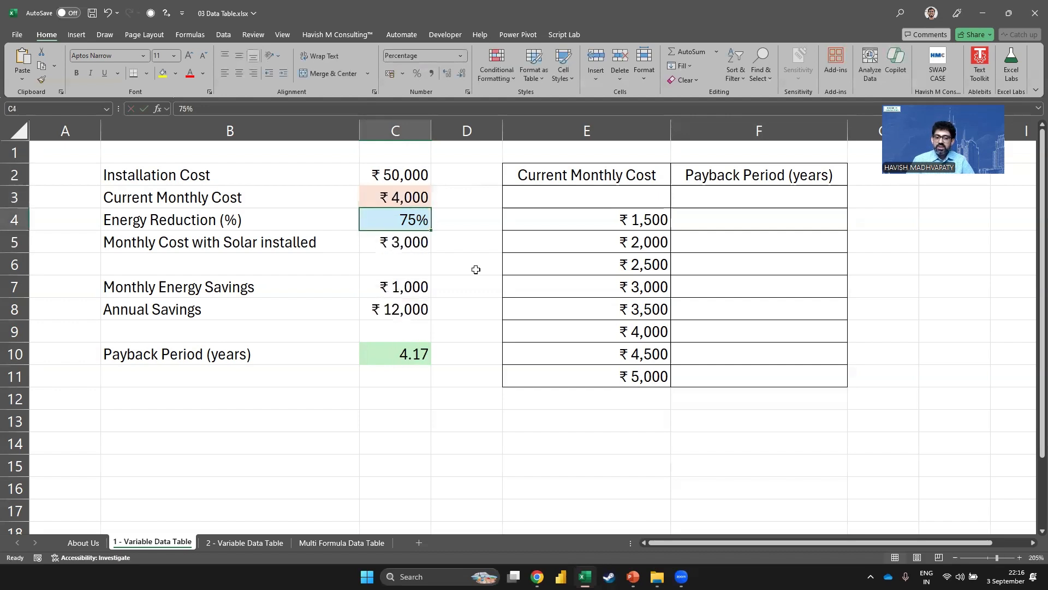
# Undo the three trial changes to the Current Monthly Cost
pyautogui.hotkey('ctrl', 'z')
pyautogui.hotkey('ctrl', 'z')
pyautogui.hotkey('ctrl', 'z')
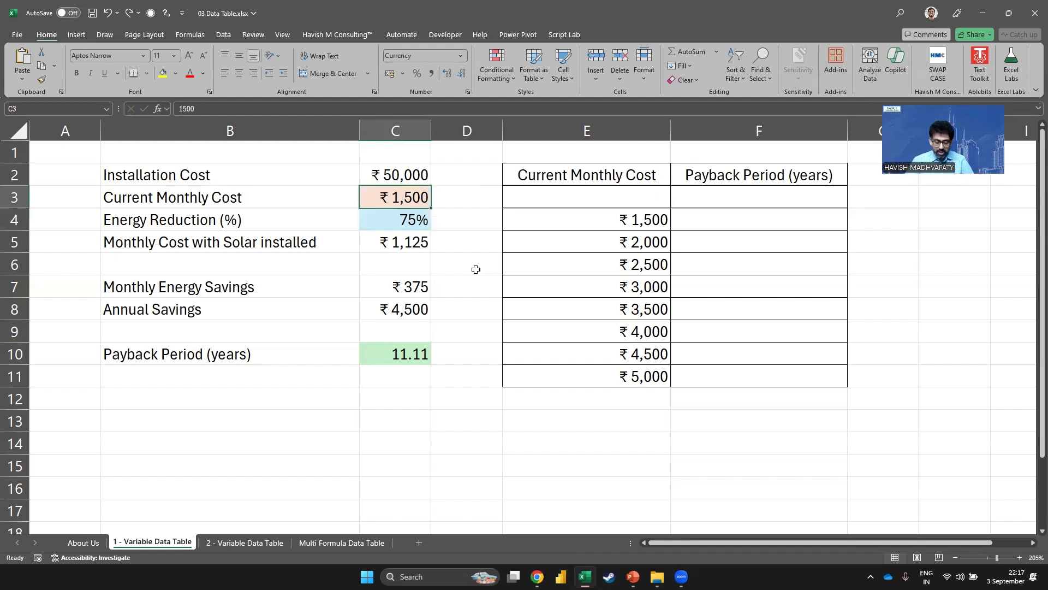
# Try Current Monthly Cost values of 750 and 7500 in C3
pyautogui.write('750')
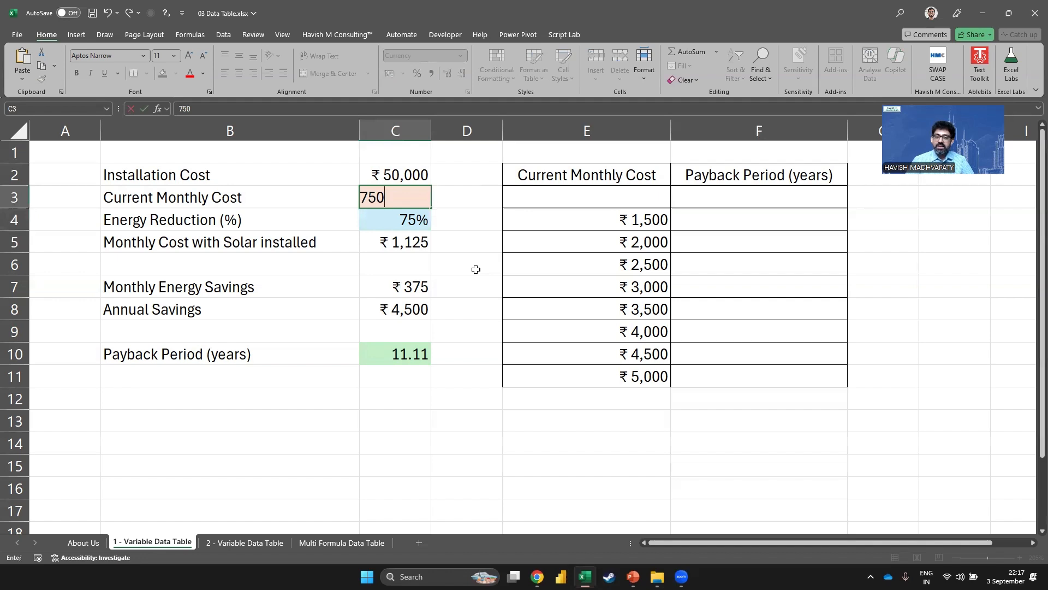
pyautogui.press('Return')
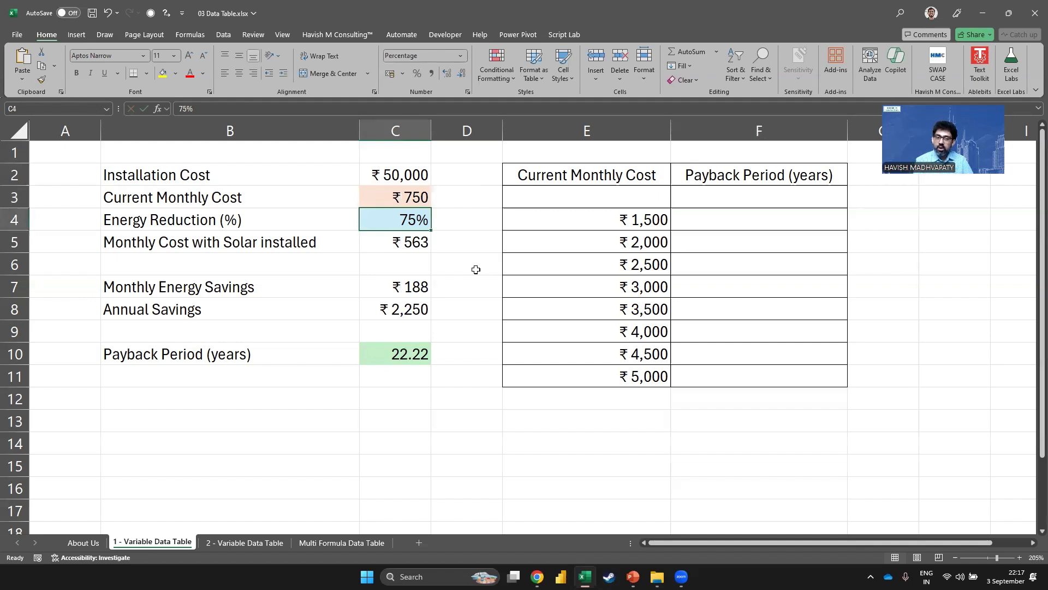
pyautogui.press('Down')
pyautogui.press('Down')
pyautogui.press('Down')
pyautogui.press('Down')
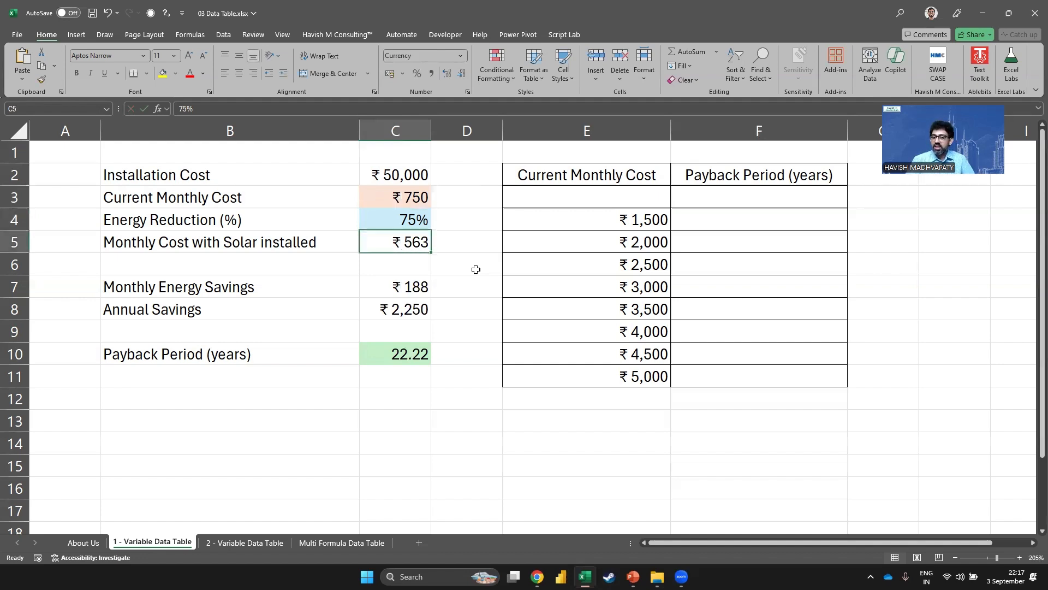
pyautogui.press('Up')
pyautogui.press('Up')
pyautogui.press('Up')
pyautogui.press('Up')
pyautogui.press('Up')
pyautogui.write('7500')
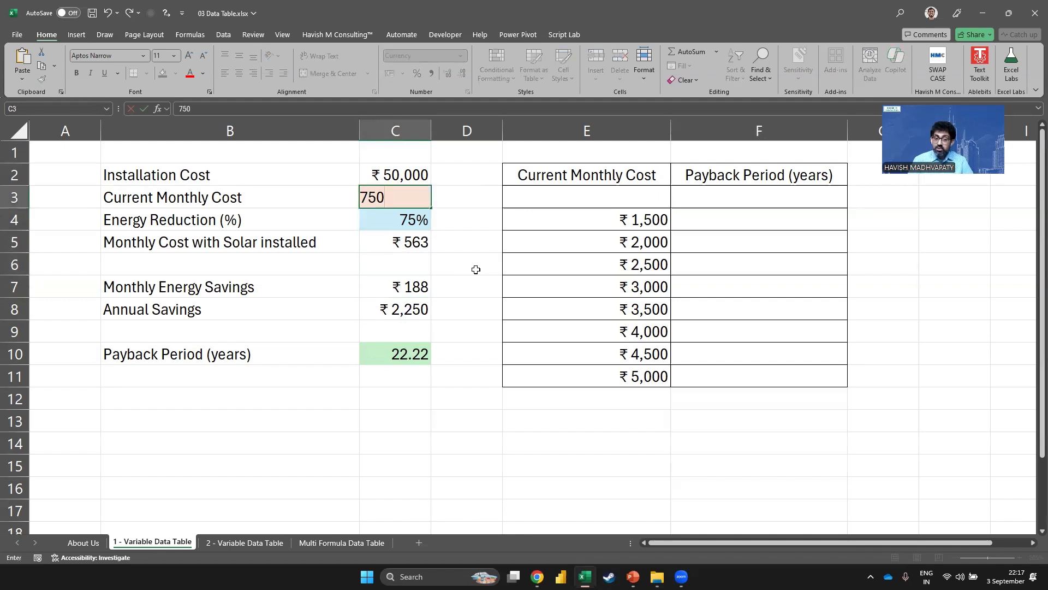
pyautogui.press('Return')
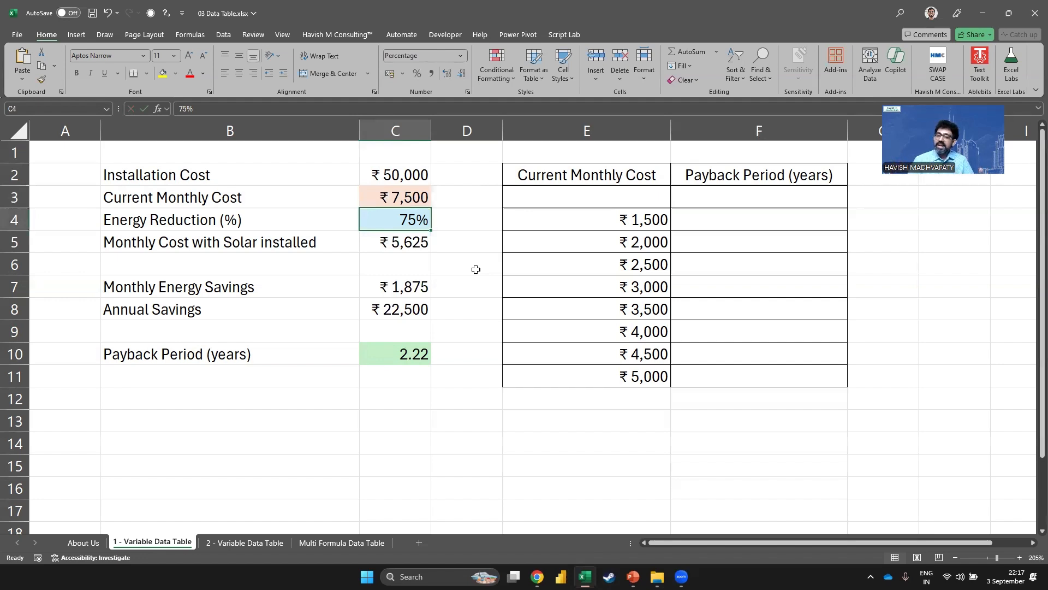
# Set the Current Monthly Cost in C3 to 1500
pyautogui.press('Up')
pyautogui.write('1500')
pyautogui.press('Return')
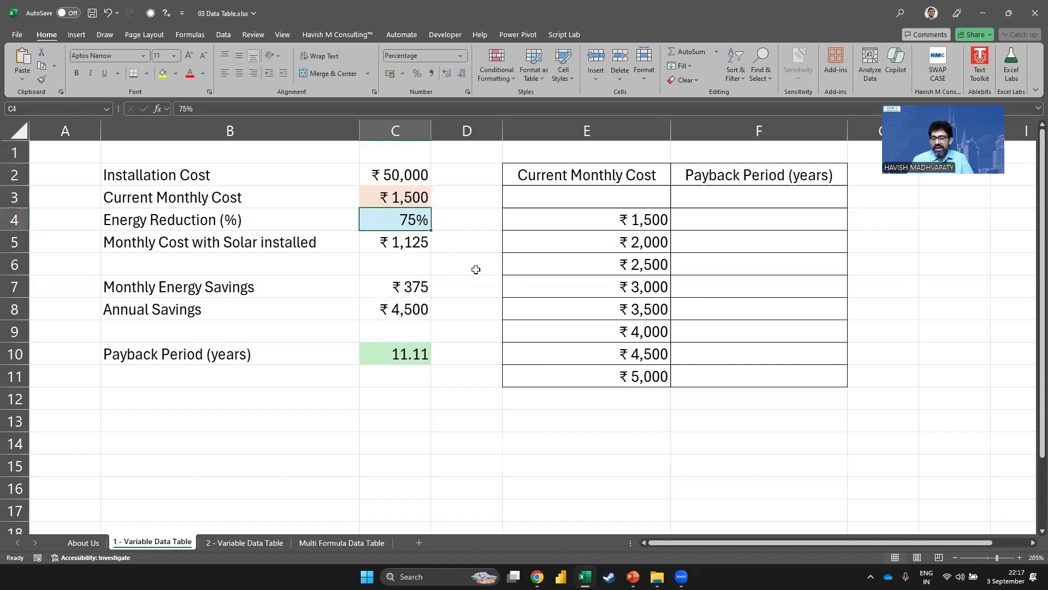
# Look at the Data Validation settings of the Current Monthly Cost cell C3 and close them without changes
pyautogui.press('Up')
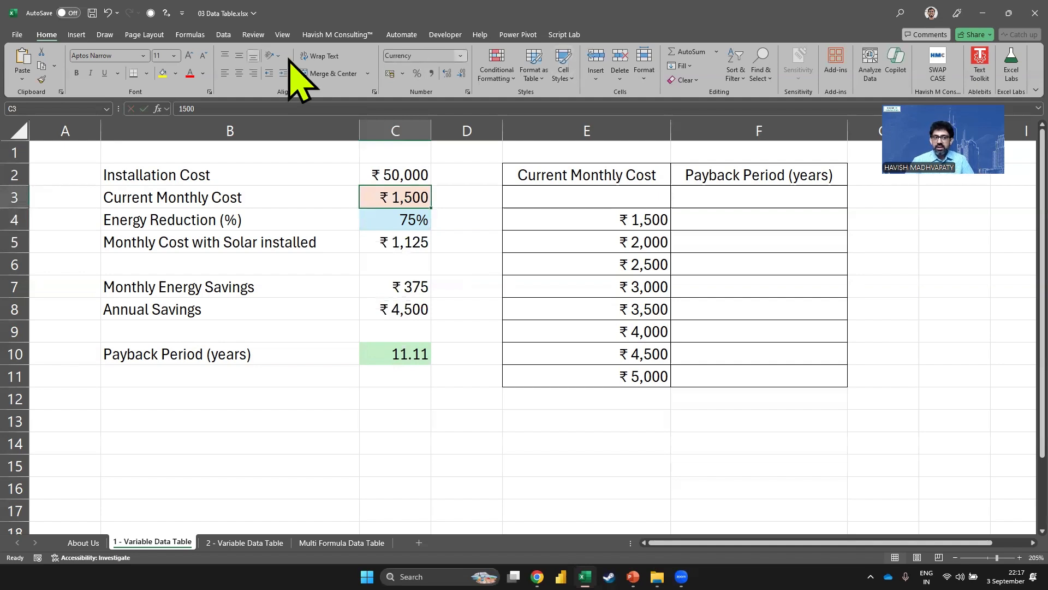
pyautogui.click(223, 35)
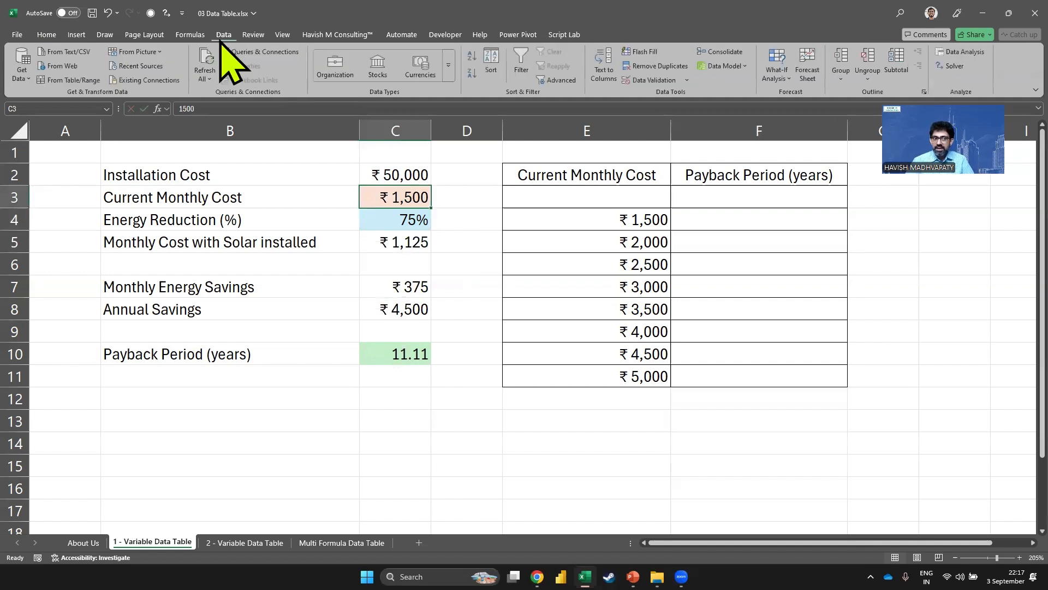
pyautogui.click(651, 80)
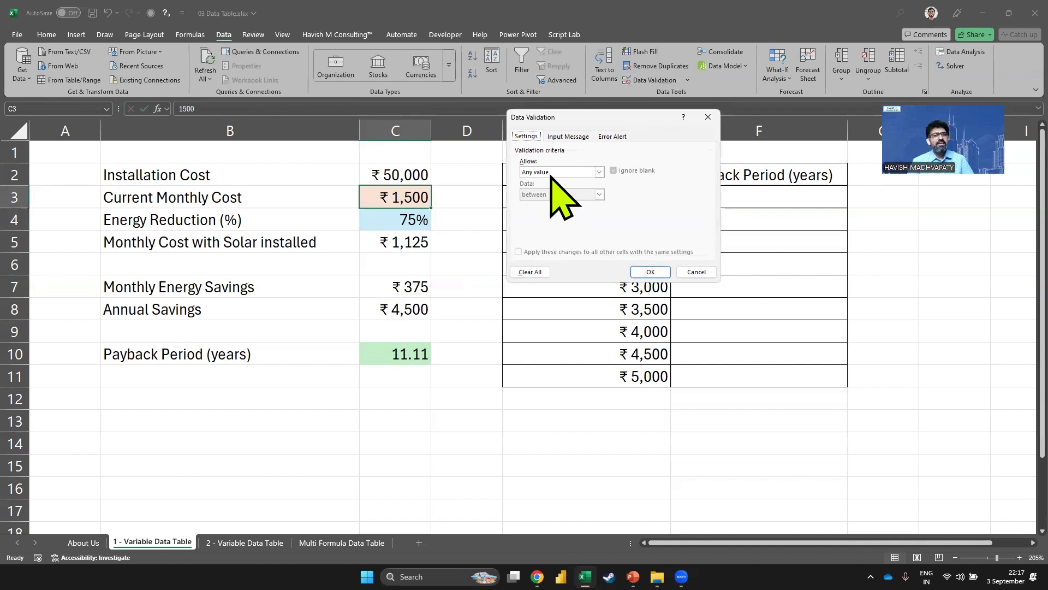
pyautogui.press('Escape')
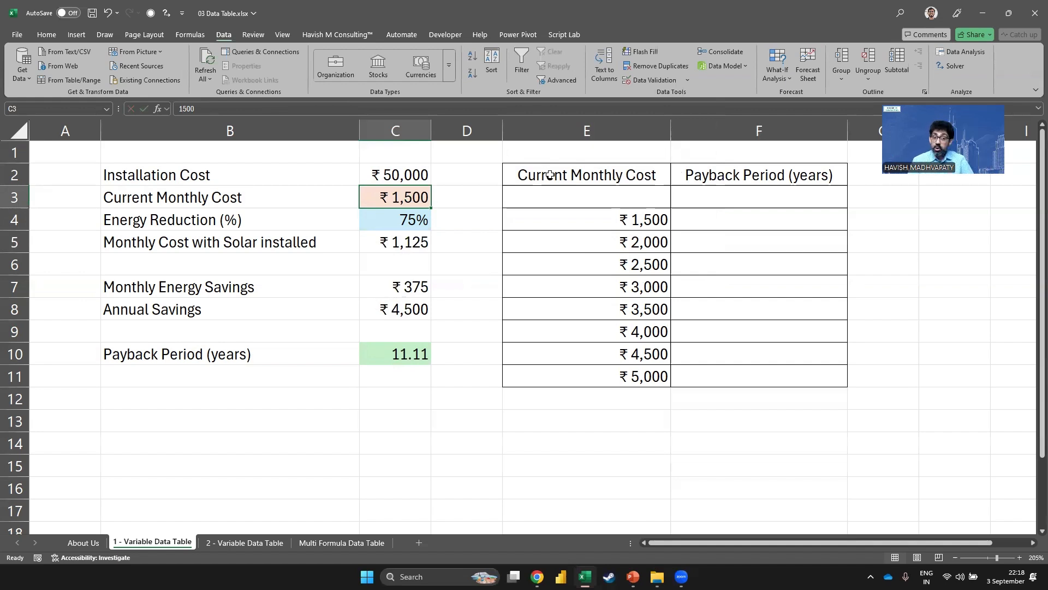
# Try Current Monthly Cost values of 300 and 3000 in C3, and undo both changes
pyautogui.write('300')
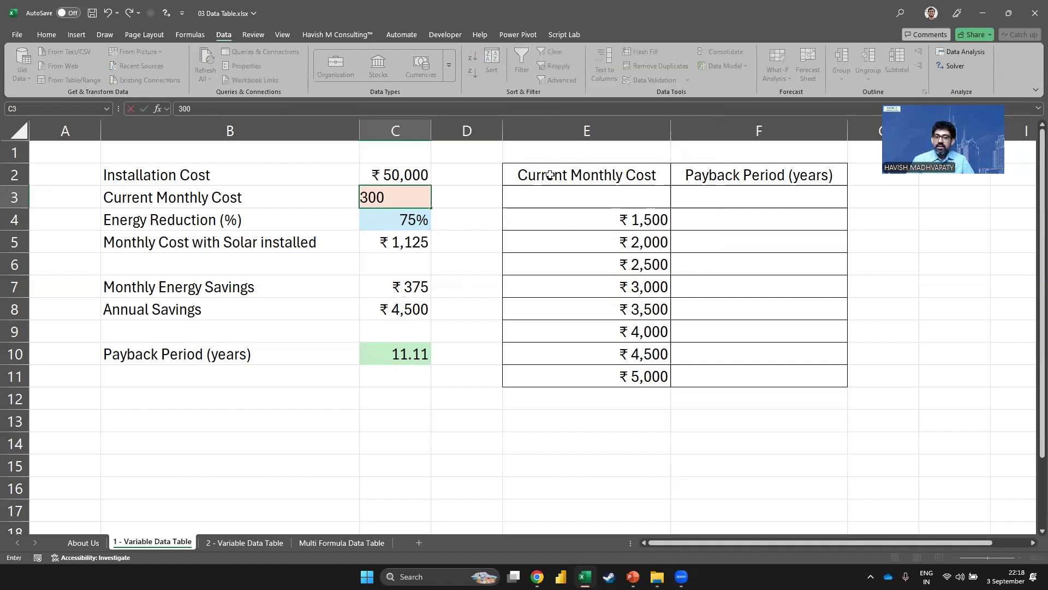
pyautogui.press('Return')
pyautogui.press('Up')
pyautogui.write('3000')
pyautogui.press('Return')
pyautogui.hotkey('ctrl', 'z')
pyautogui.hotkey('ctrl', 'z')
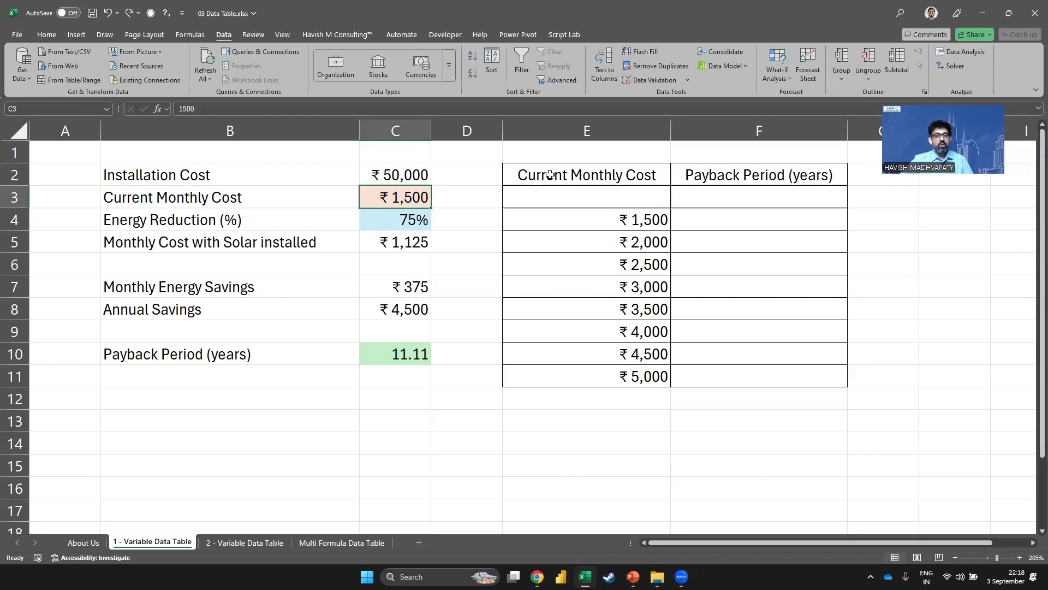
# Insert four blank columns before column D, between the payback model and the results table
pyautogui.click(446, 249)
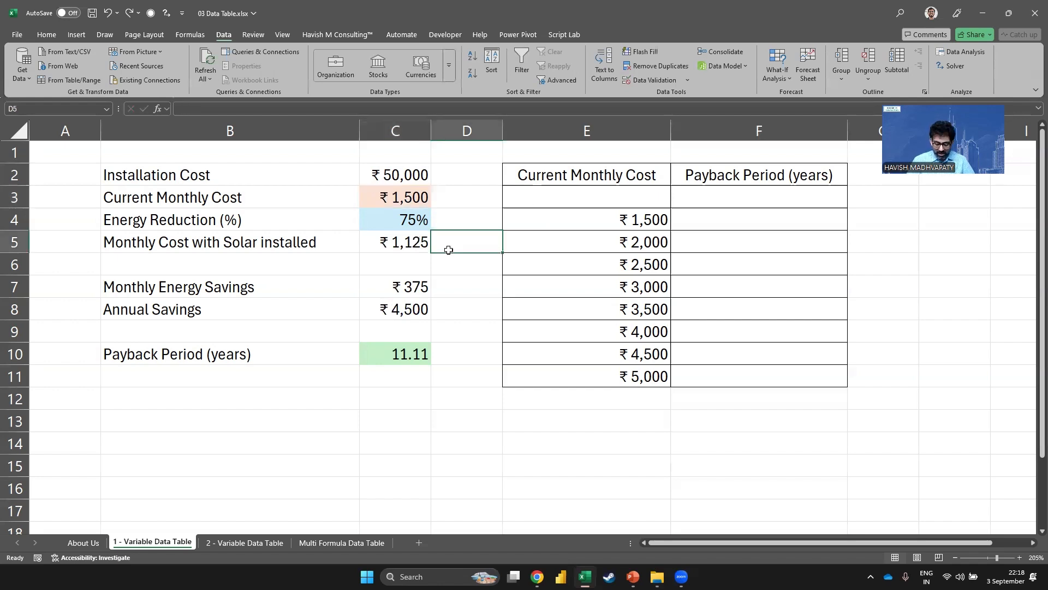
pyautogui.hotkey('ctrl', 'space')
pyautogui.hotkey('ctrl', 'shift', '+')
pyautogui.hotkey('ctrl', 'shift', '+')
pyautogui.hotkey('ctrl', 'shift', '+')
pyautogui.hotkey('ctrl', 'shift', '+')
# Copy the model's cells C2:C10 into each of the columns D, E, F and G
pyautogui.press('Left')
pyautogui.press('Up')
pyautogui.press('Up')
pyautogui.press('Up')
pyautogui.hotkey('shift', 'Down')
pyautogui.hotkey('shift', 'Down')
pyautogui.hotkey('shift', 'Down')
pyautogui.hotkey('shift', 'Down')
pyautogui.hotkey('shift', 'Down')
pyautogui.hotkey('shift', 'Down')
pyautogui.hotkey('shift', 'Down')
pyautogui.hotkey('shift', 'Down')
pyautogui.hotkey('ctrl', 'c')
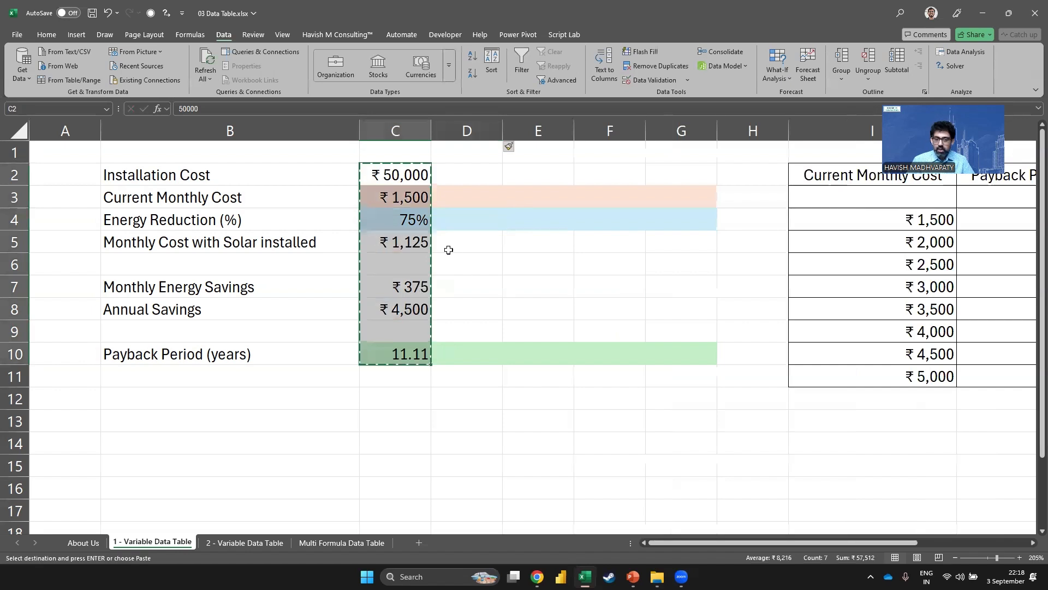
pyautogui.press('Right')
pyautogui.hotkey('ctrl', 'v')
pyautogui.press('Right')
pyautogui.hotkey('ctrl', 'v')
pyautogui.press('Right')
pyautogui.hotkey('ctrl', 'v')
pyautogui.press('Right')
pyautogui.hotkey('ctrl', 'v')
# Set the Current Monthly Cost in D3:G3 to 2000, 3000, 4000 and 5000
pyautogui.press('Left')
pyautogui.press('Left')
pyautogui.press('Left')
pyautogui.press('Down')
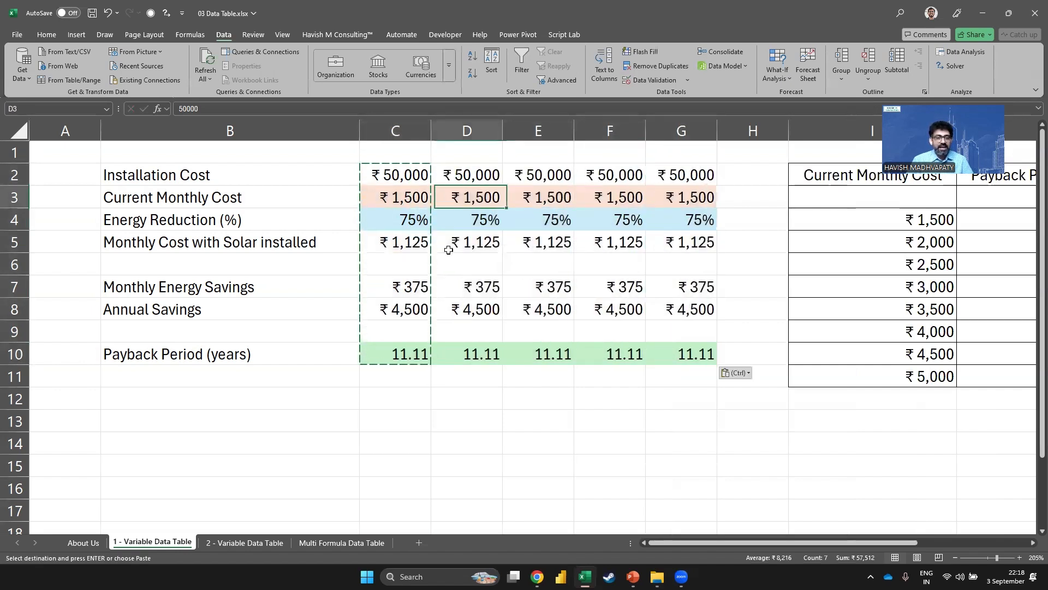
pyautogui.write('2000')
pyautogui.press('Right')
pyautogui.write('3000')
pyautogui.press('Right')
pyautogui.write('4000')
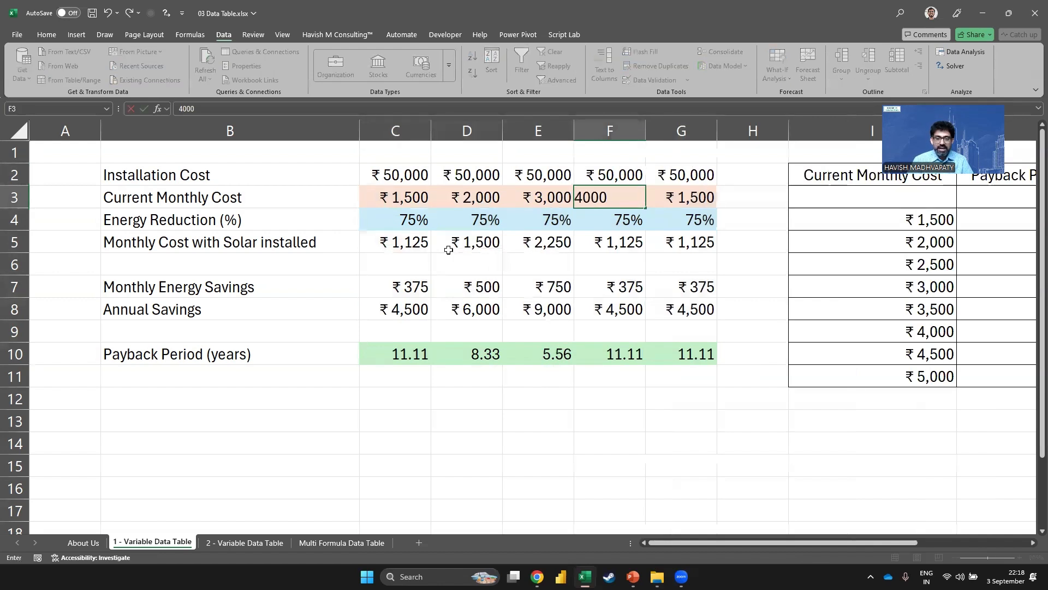
pyautogui.press('Right')
pyautogui.write('5000')
pyautogui.press('Return')
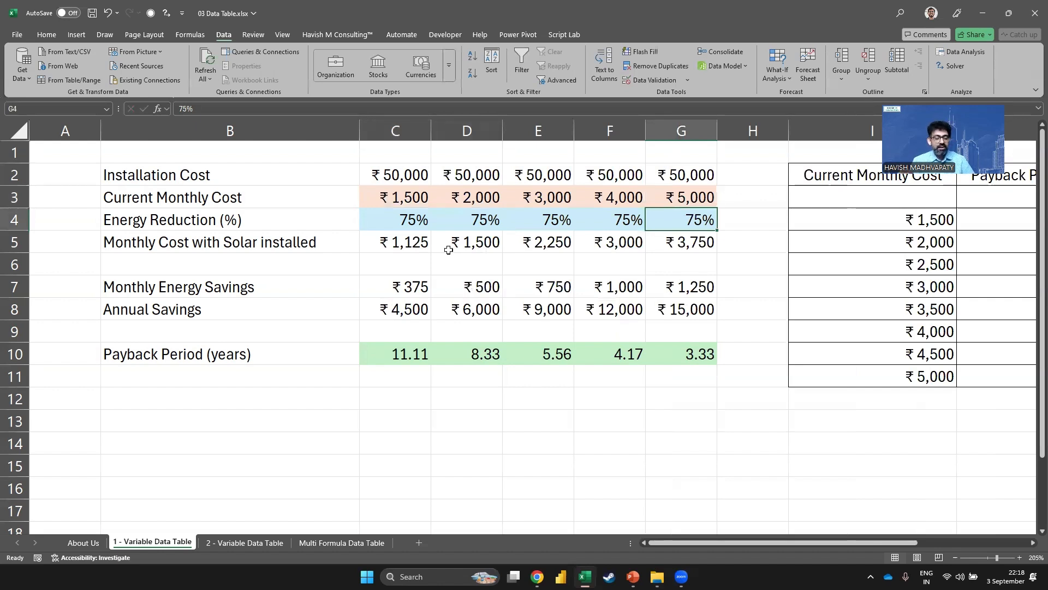
# Undo the trial costs, the pasted model copies and the inserted columns, and clear the copy selection
pyautogui.hotkey('ctrl', 'z')
pyautogui.hotkey('ctrl', 'z')
pyautogui.hotkey('ctrl', 'z')
pyautogui.hotkey('ctrl', 'z')
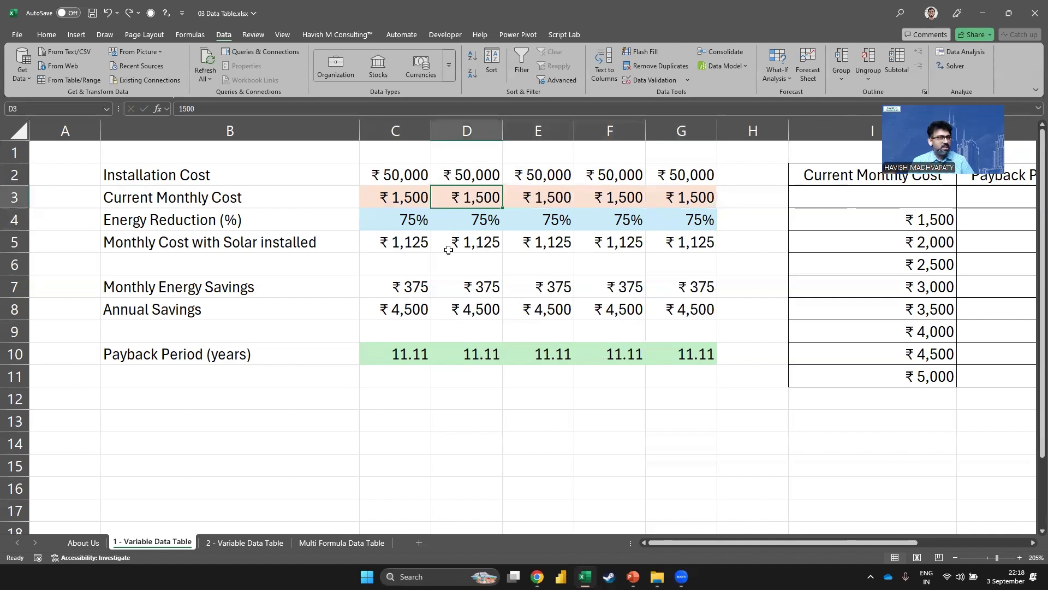
pyautogui.hotkey('ctrl', 'z')
pyautogui.hotkey('ctrl', 'z')
pyautogui.hotkey('ctrl', 'z')
pyautogui.hotkey('ctrl', 'z')
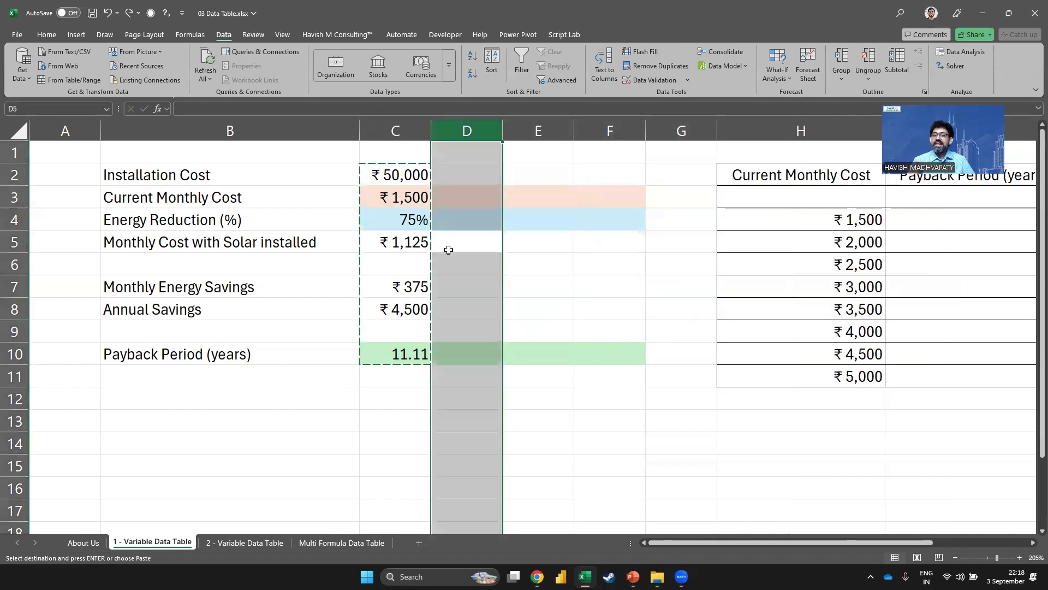
pyautogui.hotkey('ctrl', 'z')
pyautogui.hotkey('ctrl', 'z')
pyautogui.press('Escape')
# Point out the Current Monthly Cost values in E4:E11 and the first payback cell to fill, F4
pyautogui.click(608, 245)
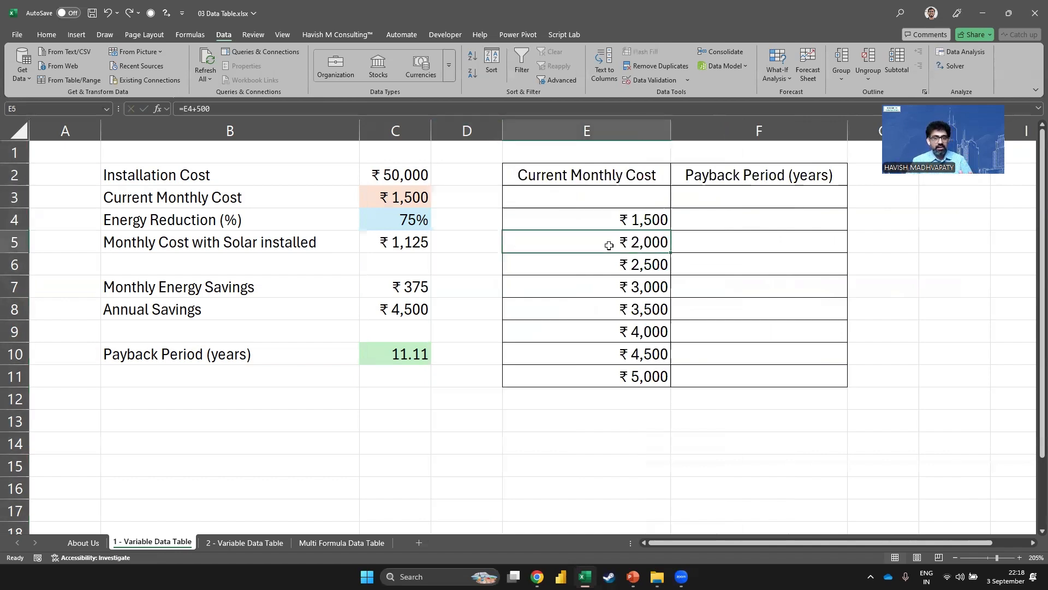
pyautogui.moveTo(641, 219); pyautogui.dragTo(616, 374)
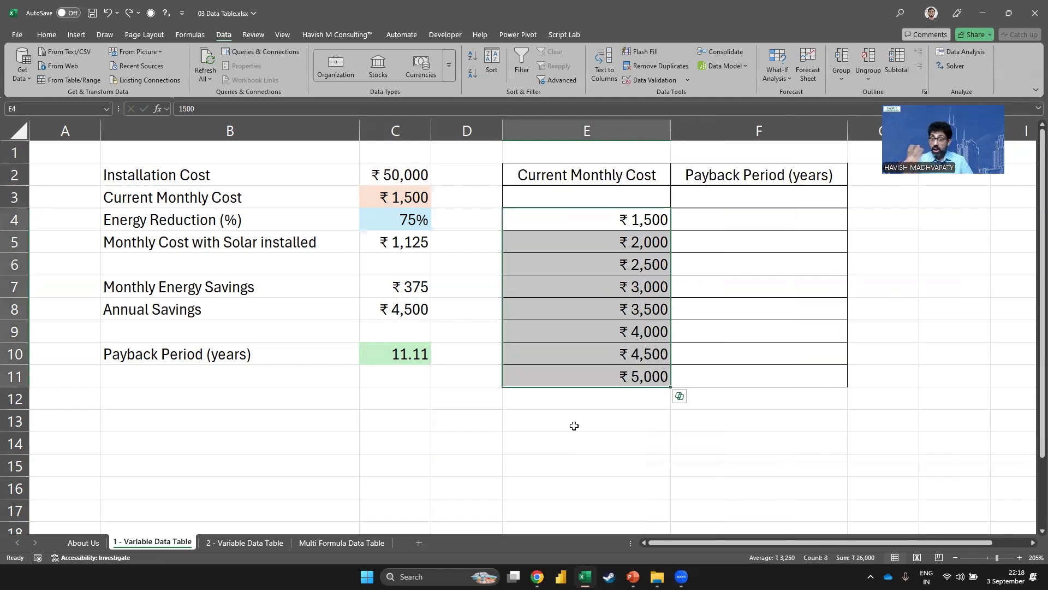
pyautogui.click(716, 220)
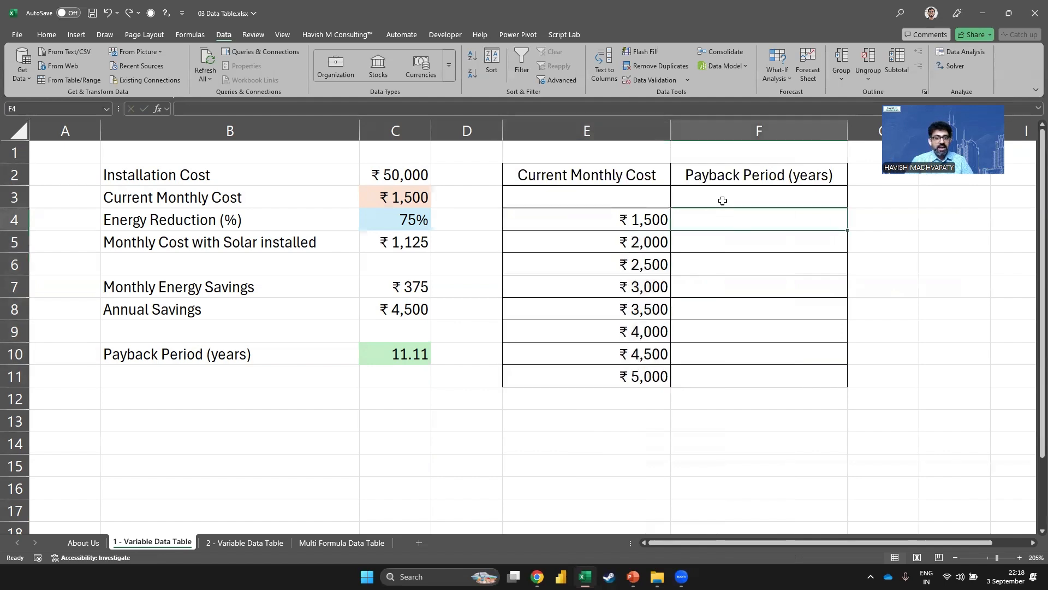
# Link F3 to the model's Payback Period with the formula =C10
pyautogui.click(722, 201)
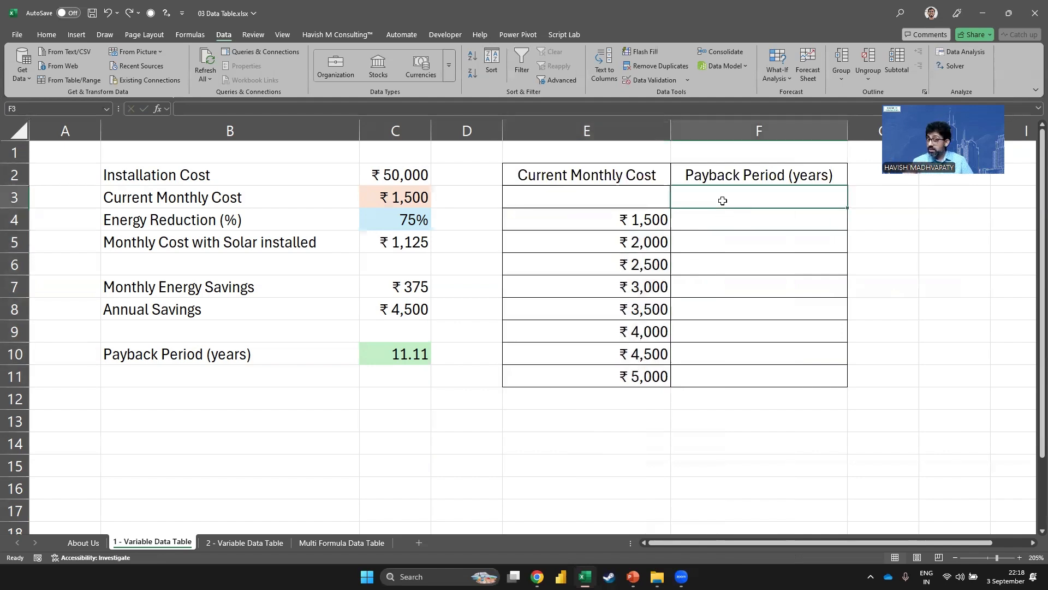
pyautogui.write('=')
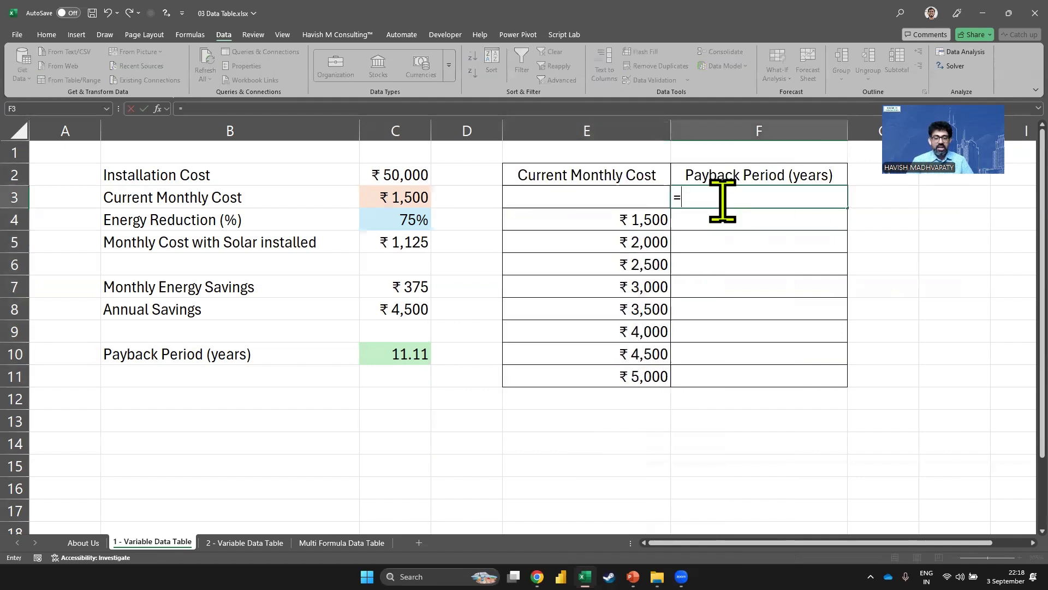
pyautogui.click(371, 354)
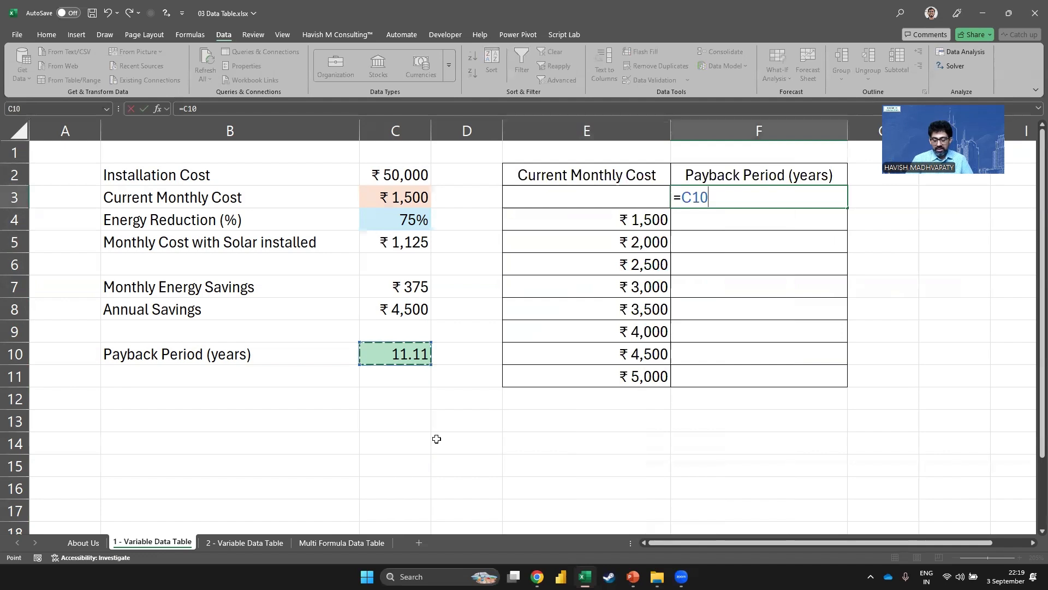
pyautogui.press('Return')
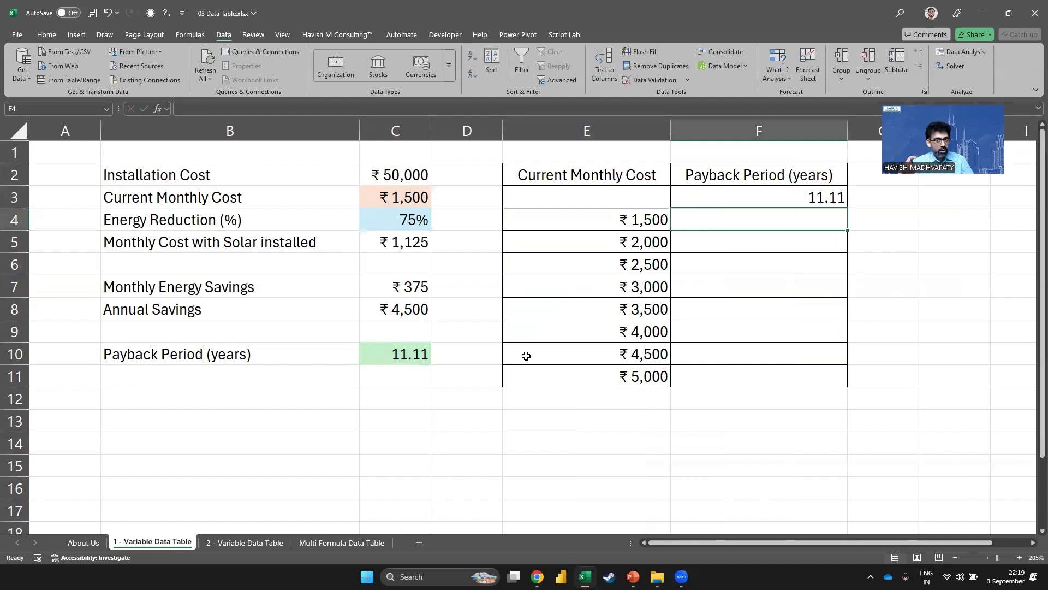
# Create a one-variable data table on E3:F11 with the Current Monthly Cost cell C3 as the column input cell
pyautogui.moveTo(580, 219); pyautogui.dragTo(598, 372)
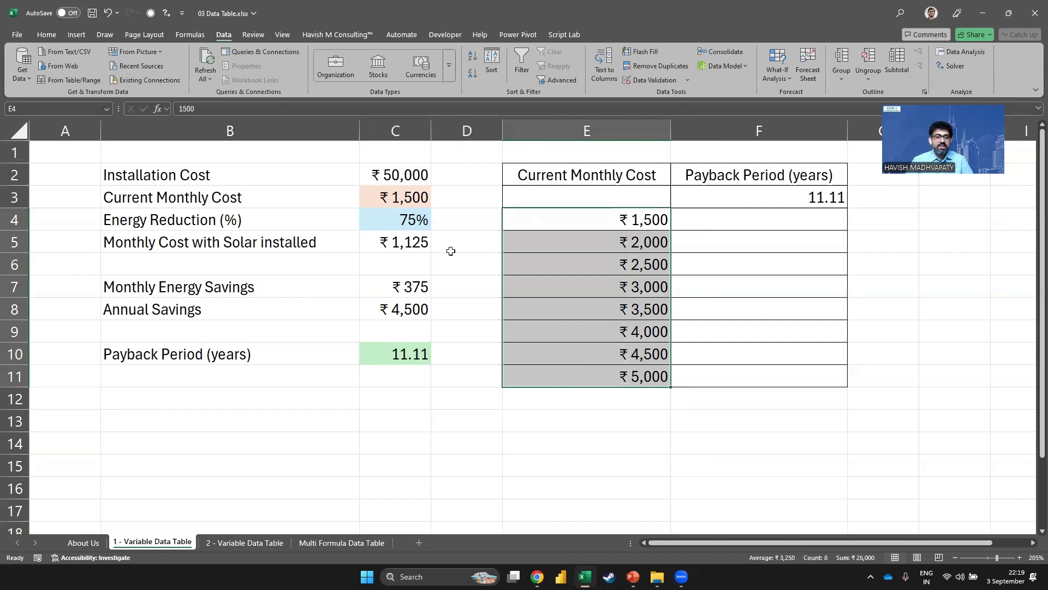
pyautogui.moveTo(591, 201); pyautogui.dragTo(756, 383)
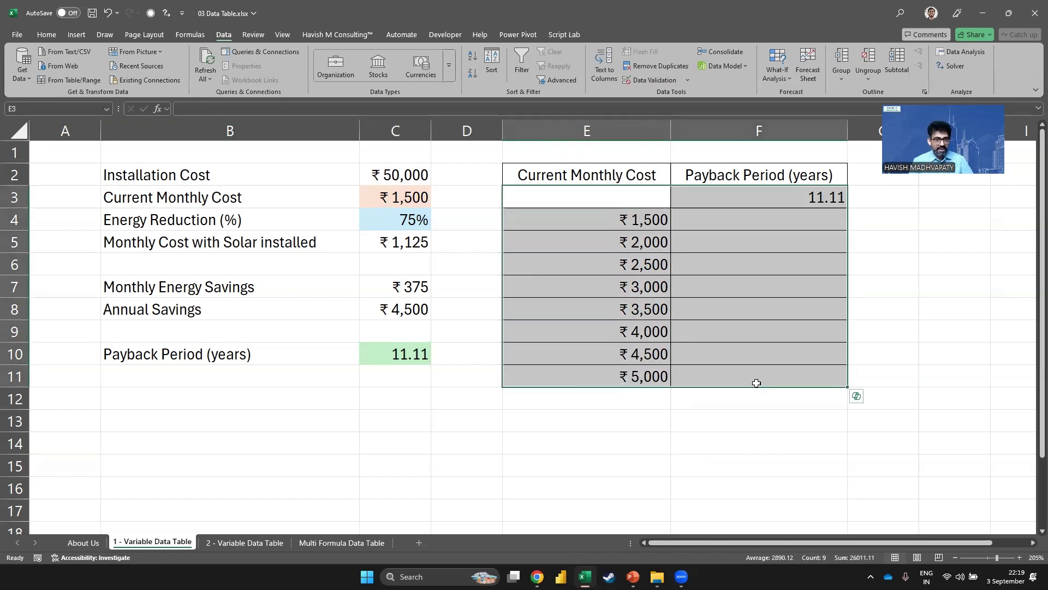
pyautogui.click(782, 76)
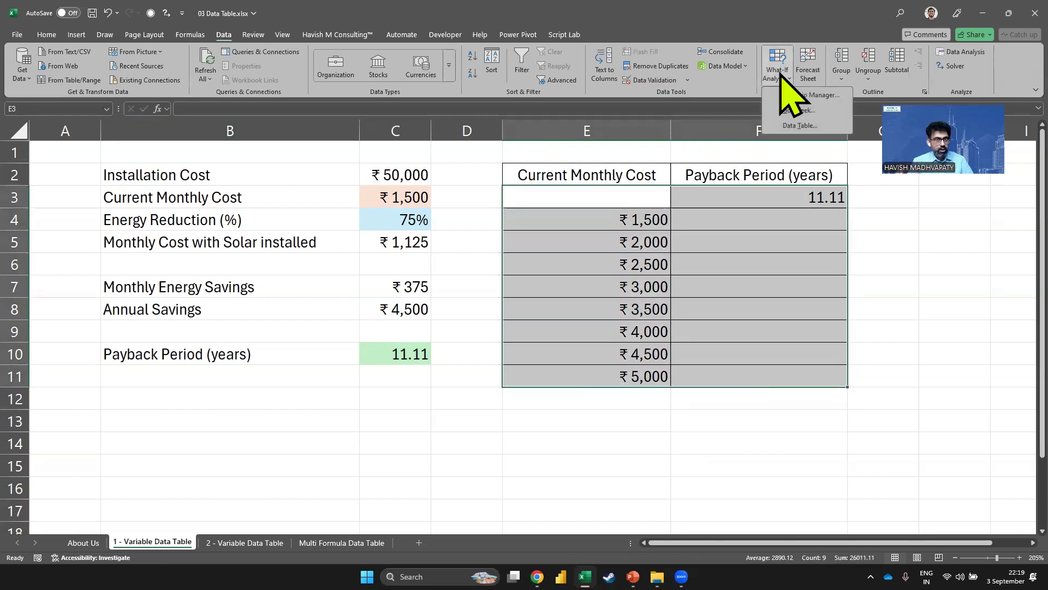
pyautogui.click(803, 126)
pyautogui.moveTo(587, 175); pyautogui.dragTo(568, 231)
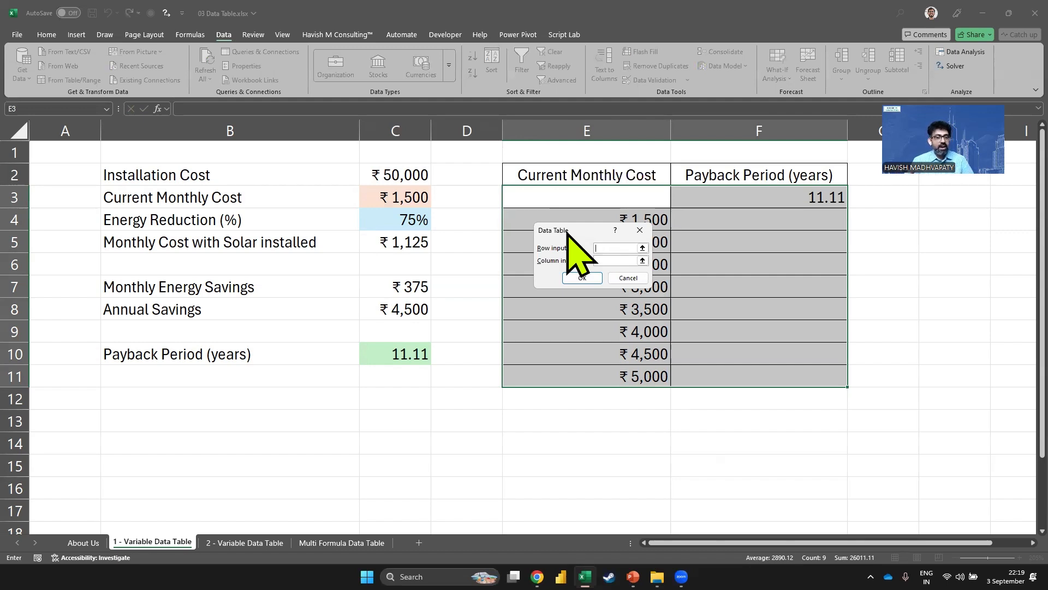
pyautogui.moveTo(567, 231); pyautogui.dragTo(710, 272)
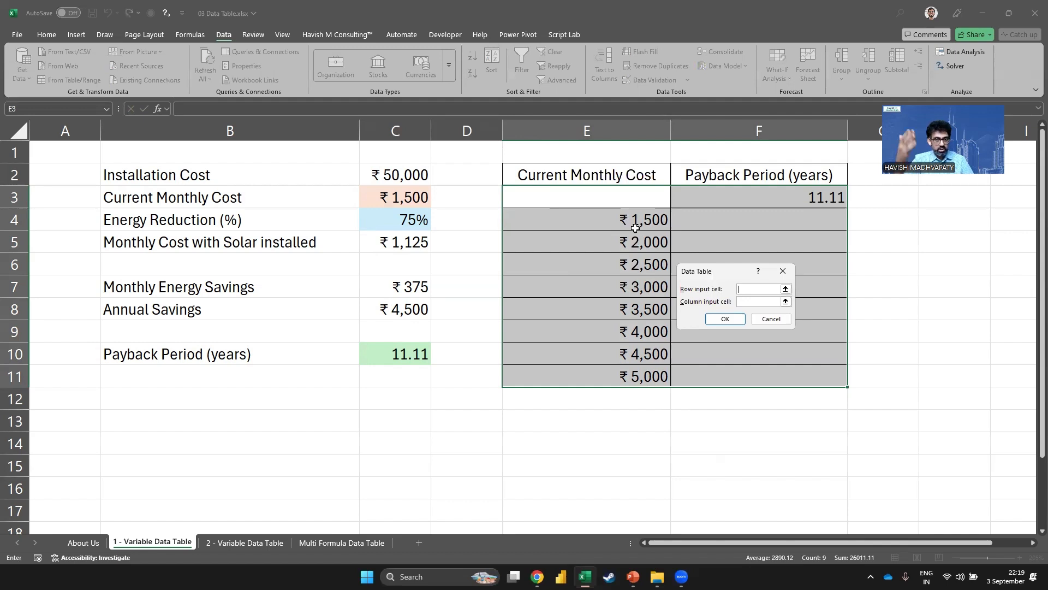
pyautogui.click(759, 301)
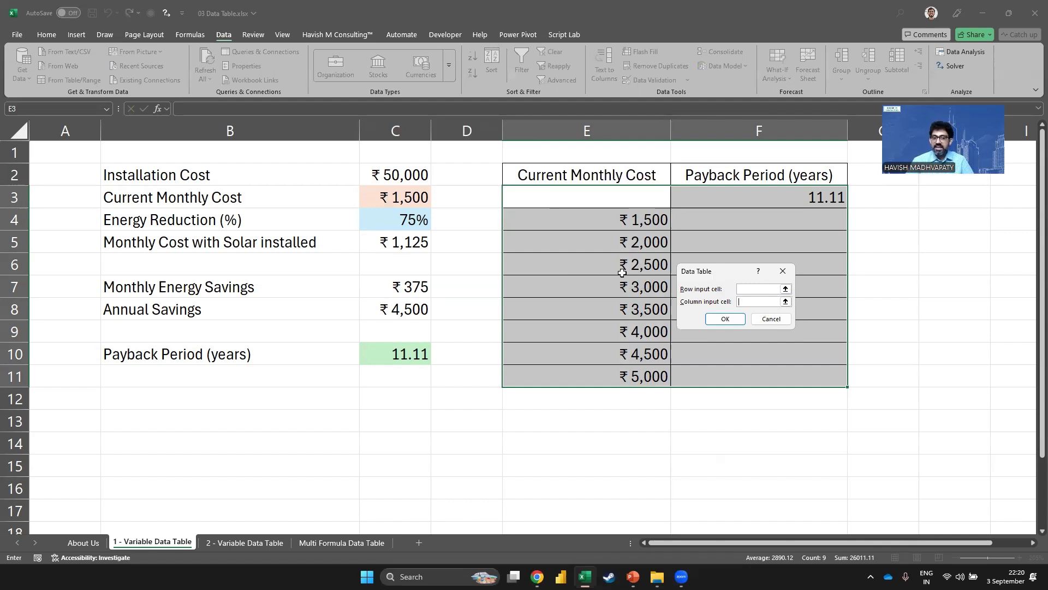
pyautogui.click(416, 198)
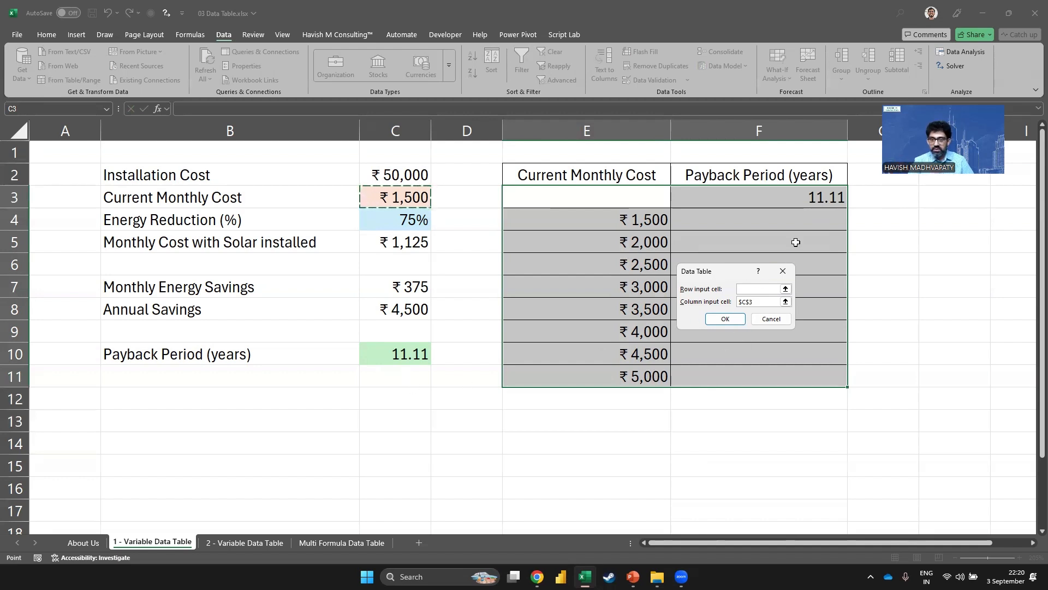
pyautogui.click(728, 319)
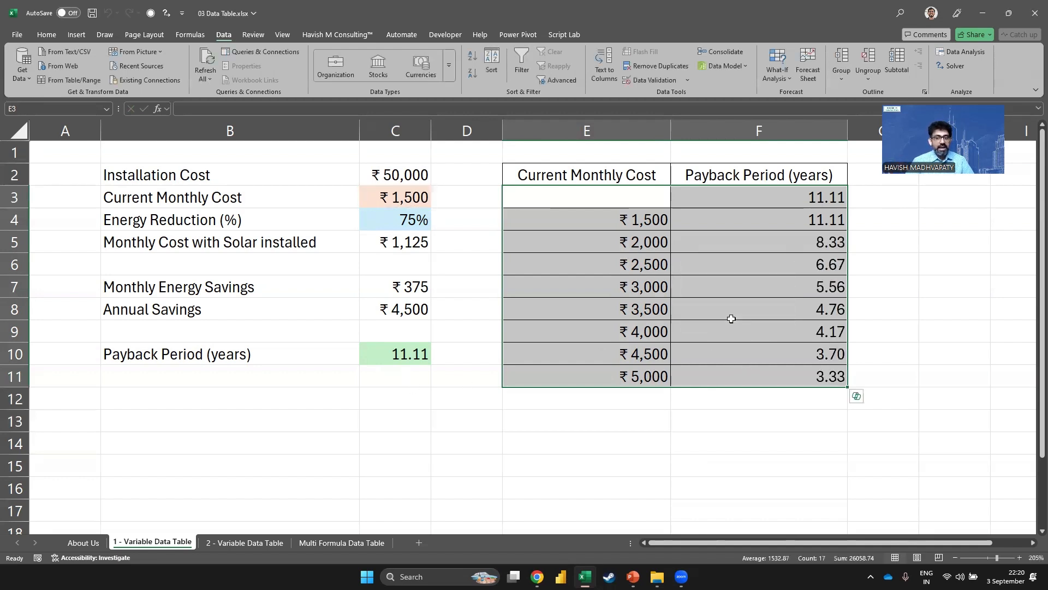
# Examine the formula behind the calculated payback periods in F4:F11
pyautogui.moveTo(619, 219); pyautogui.dragTo(779, 368)
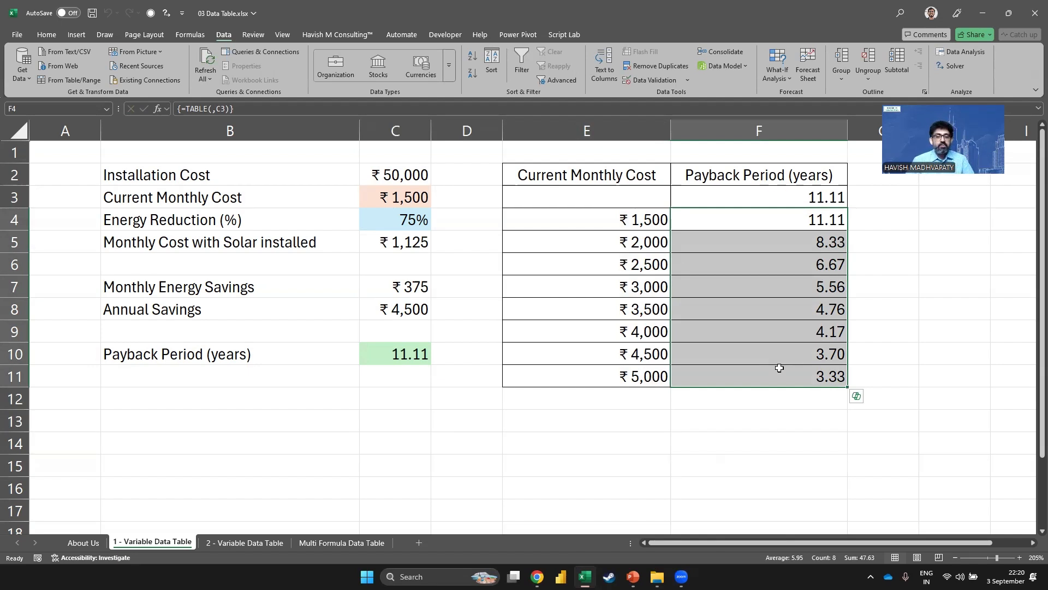
pyautogui.click(780, 368)
pyautogui.click(757, 227)
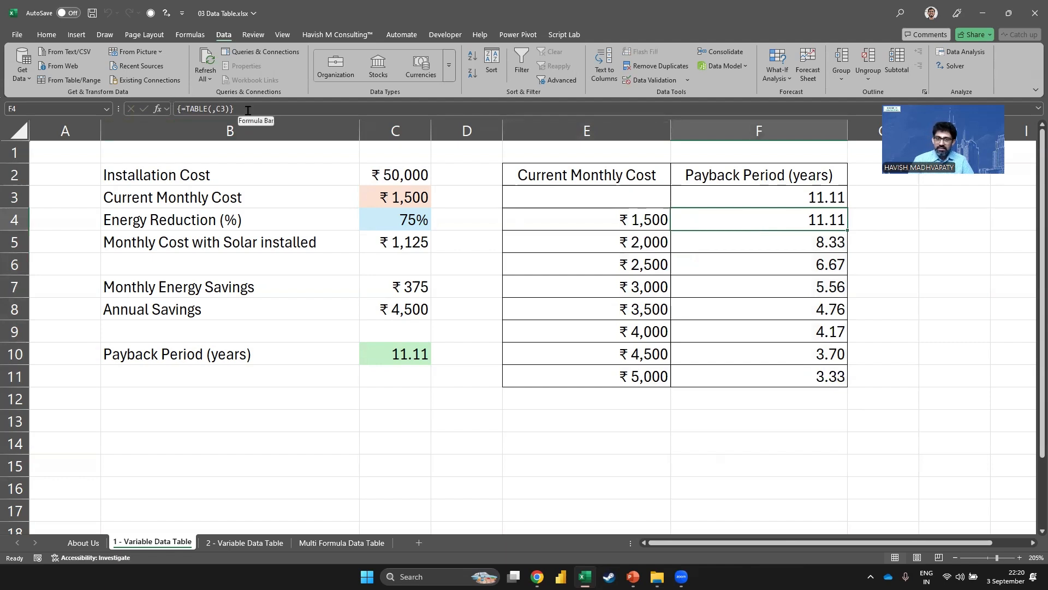
# Try to start a TABLE function by hand with =table( in cell G5, then cancel the entry
pyautogui.click(875, 241)
pyautogui.write('=table')
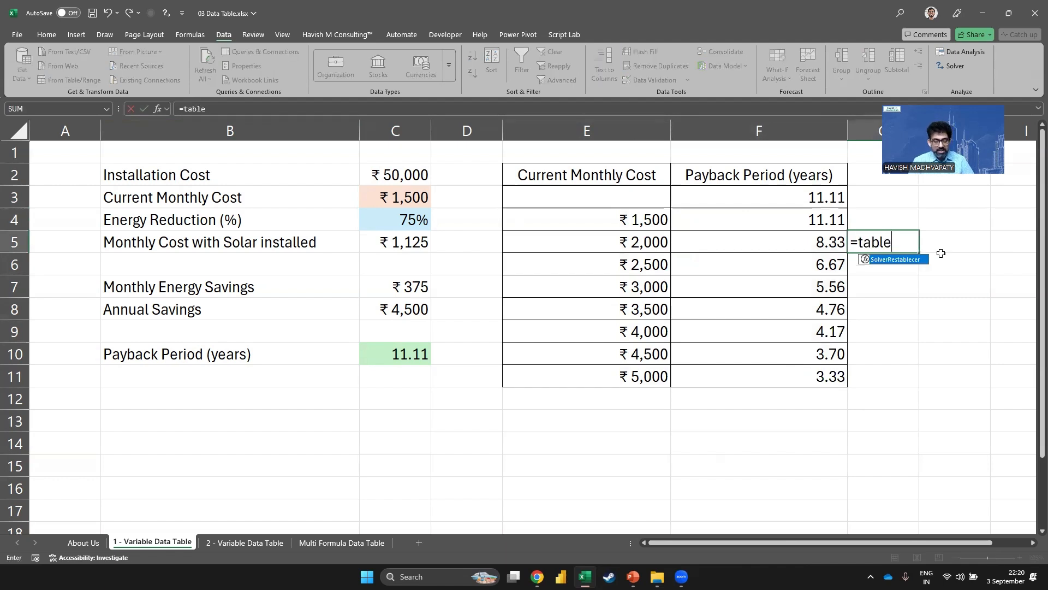
pyautogui.write('(')
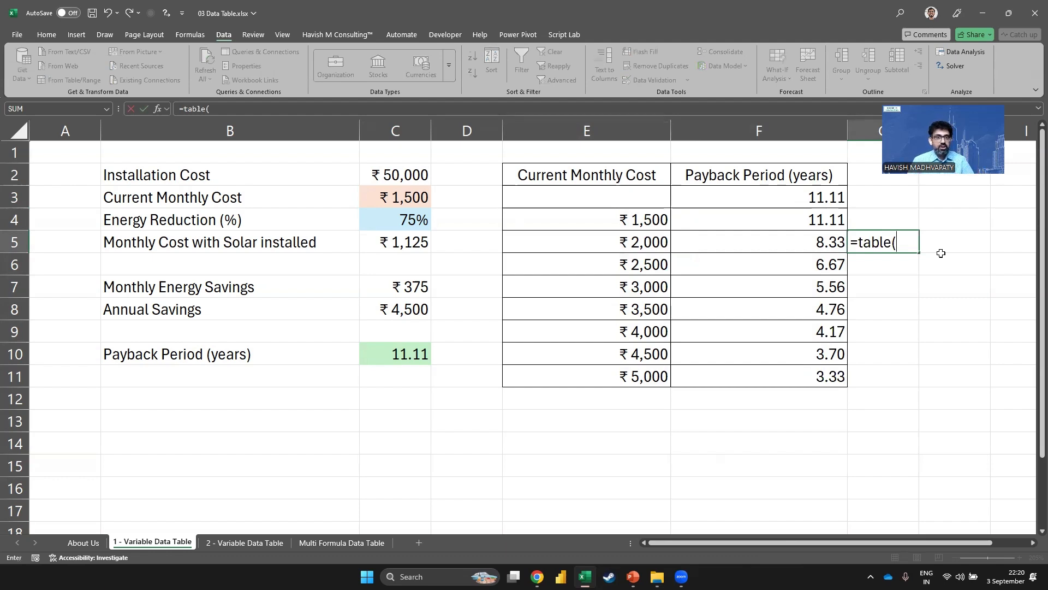
pyautogui.press('Escape')
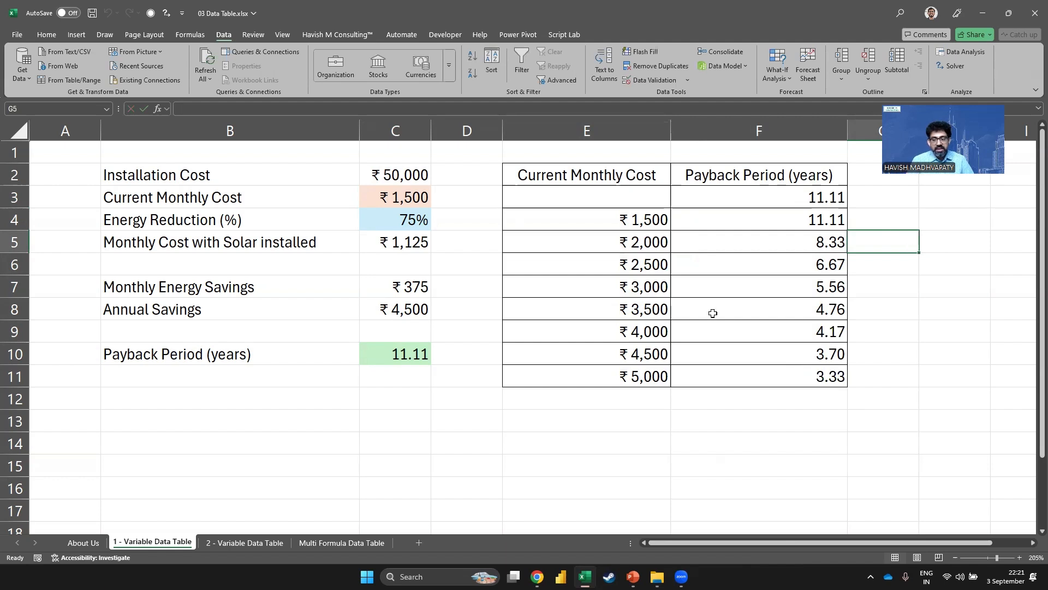
# Try to reuse the formula =TABLE(,C3) from F4 in cell H4, and return to the payback results
pyautogui.doubleClick(719, 213)
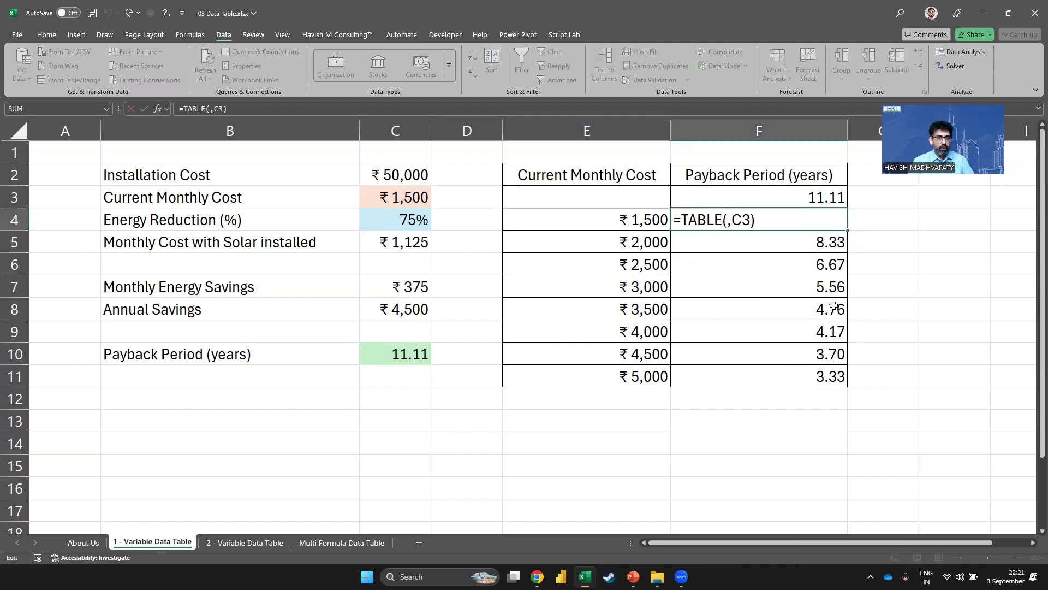
pyautogui.hotkey('ctrl', 'a')
pyautogui.press('Return')
pyautogui.press('Escape')
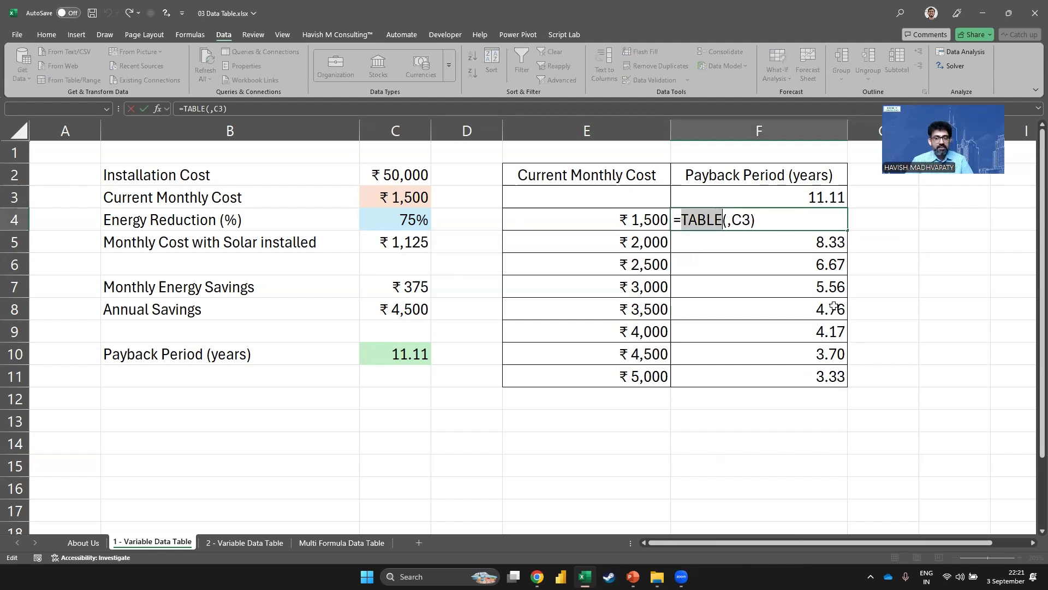
pyautogui.press('Escape')
pyautogui.press('Right')
pyautogui.press('Right')
pyautogui.press('F2')
pyautogui.hotkey('ctrl', 'v')
pyautogui.press('Return')
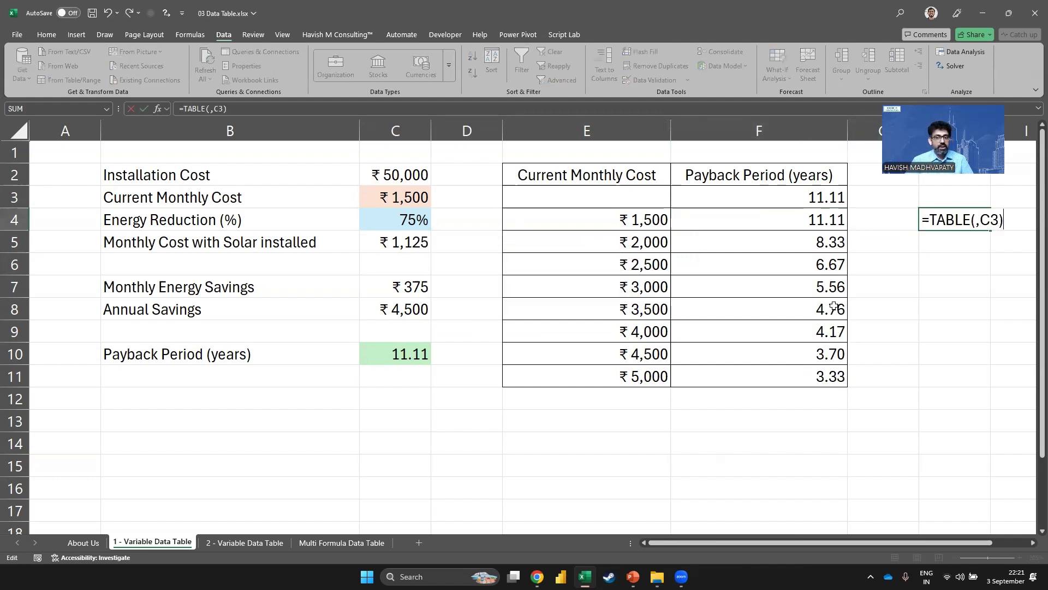
pyautogui.press('Escape')
pyautogui.press('Left')
pyautogui.press('Left')
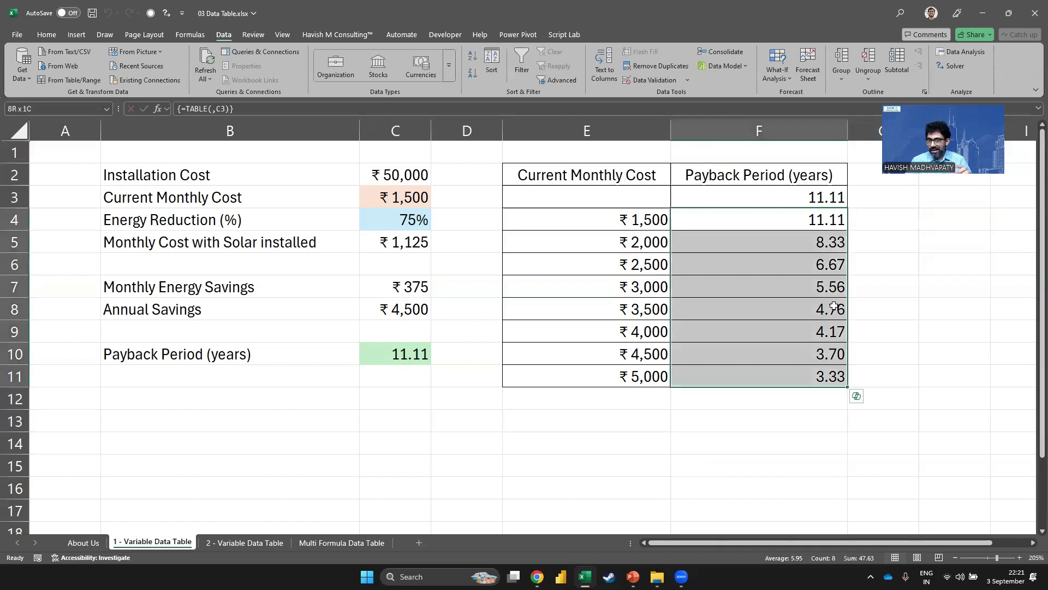
# Try to clear the individual data table cells F4 and F6, and check the formula in F4
pyautogui.press('Left')
pyautogui.press('Right')
pyautogui.press('Delete')
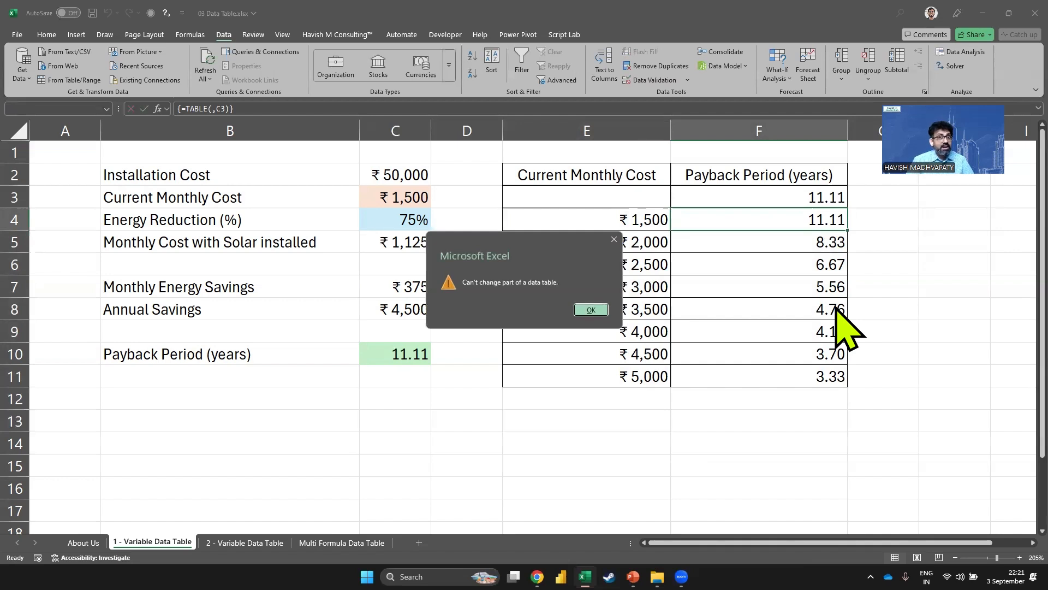
pyautogui.press('Escape')
pyautogui.press('Down')
pyautogui.press('Down')
pyautogui.press('Delete')
pyautogui.press('Escape')
pyautogui.press('Up')
pyautogui.press('Up')
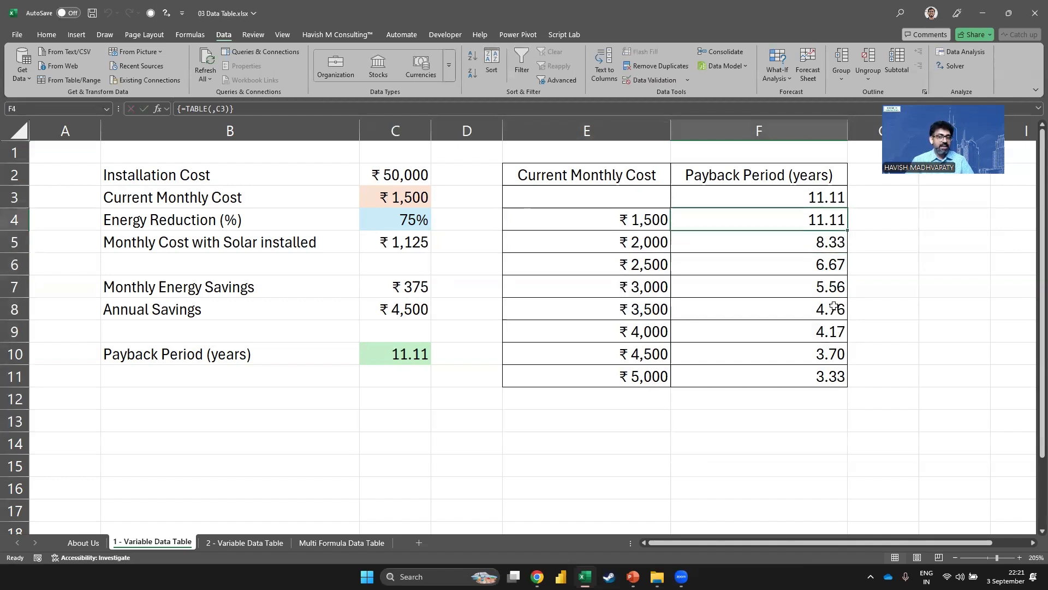
pyautogui.press('F2')
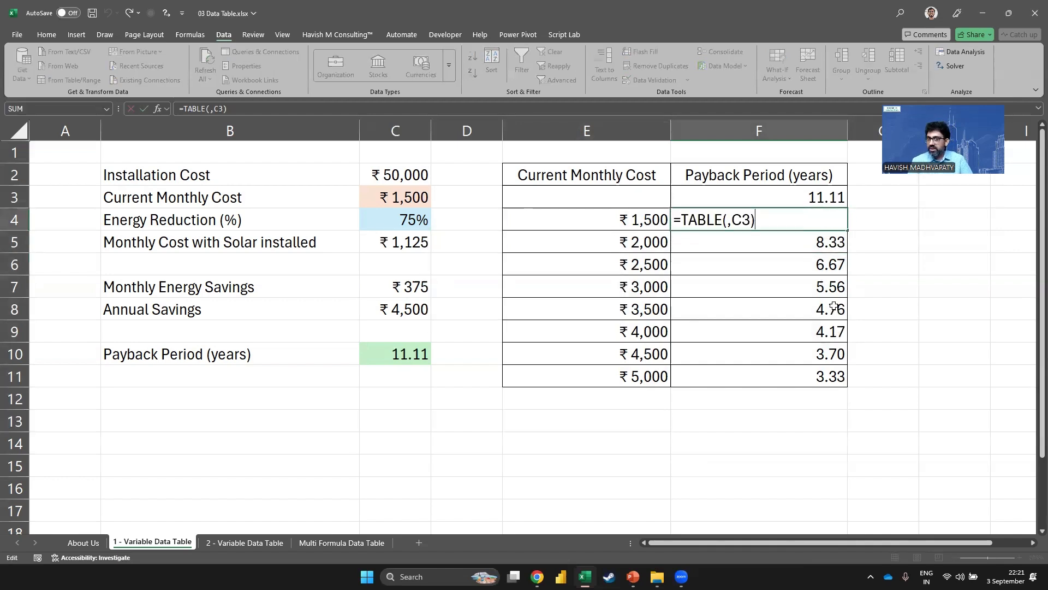
pyautogui.press('Escape')
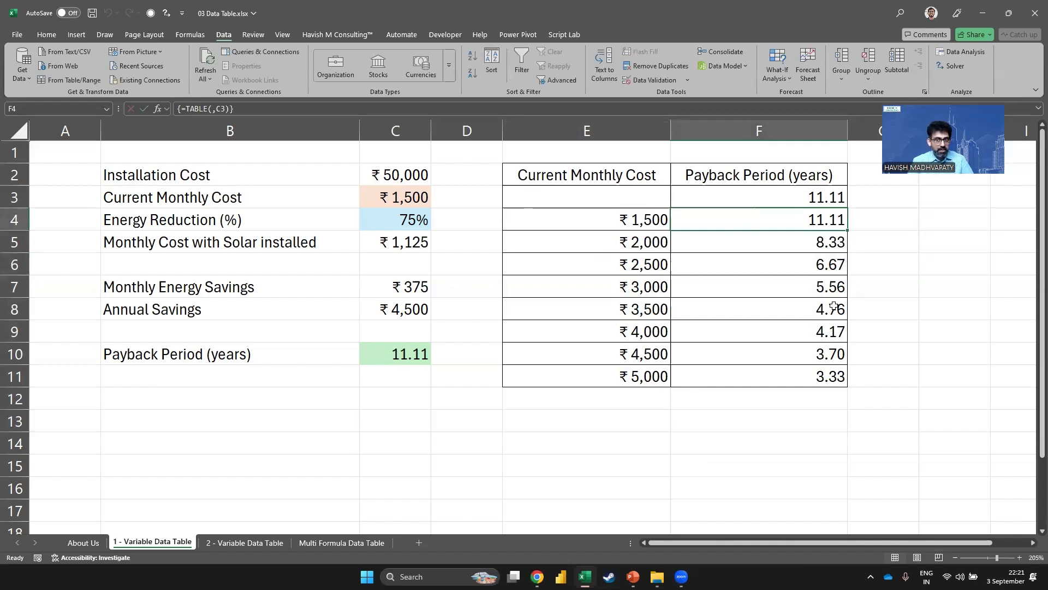
# Clear the linked Payback Period formula in F3 and undo the deletion
pyautogui.click(758, 206)
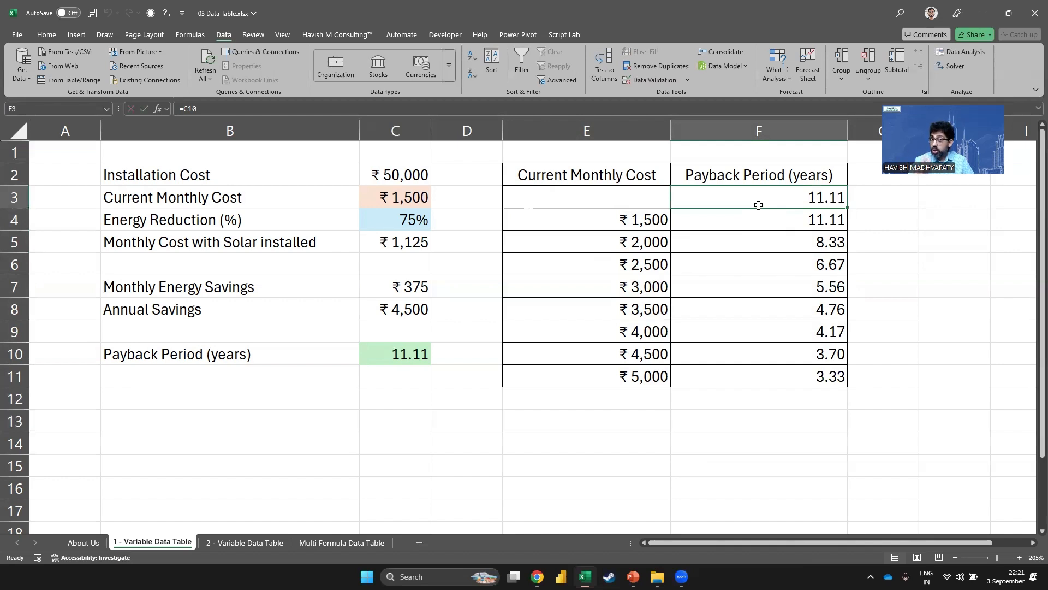
pyautogui.press('Delete')
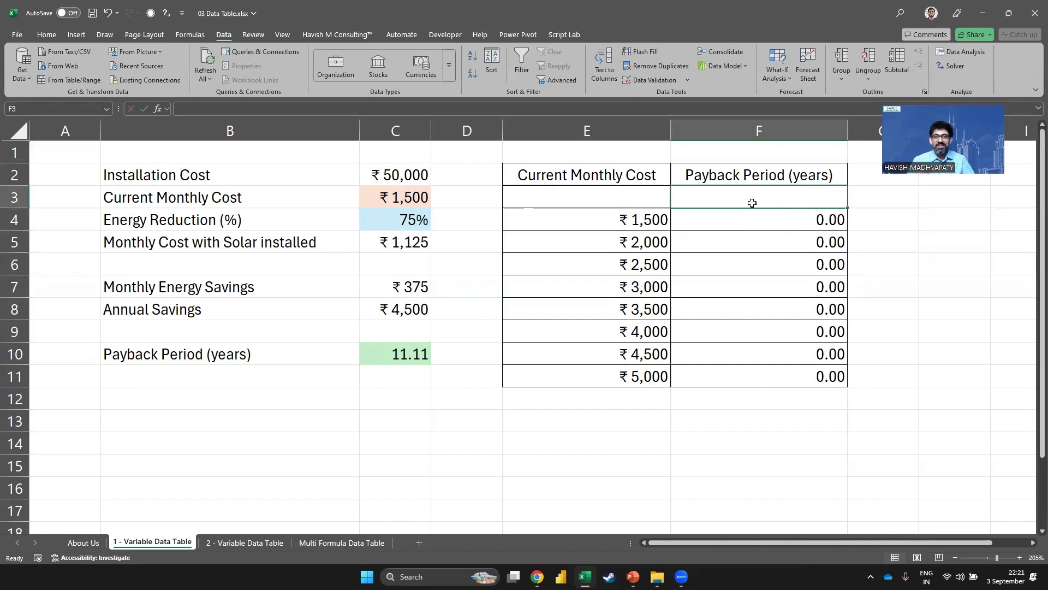
pyautogui.hotkey('ctrl', 'z')
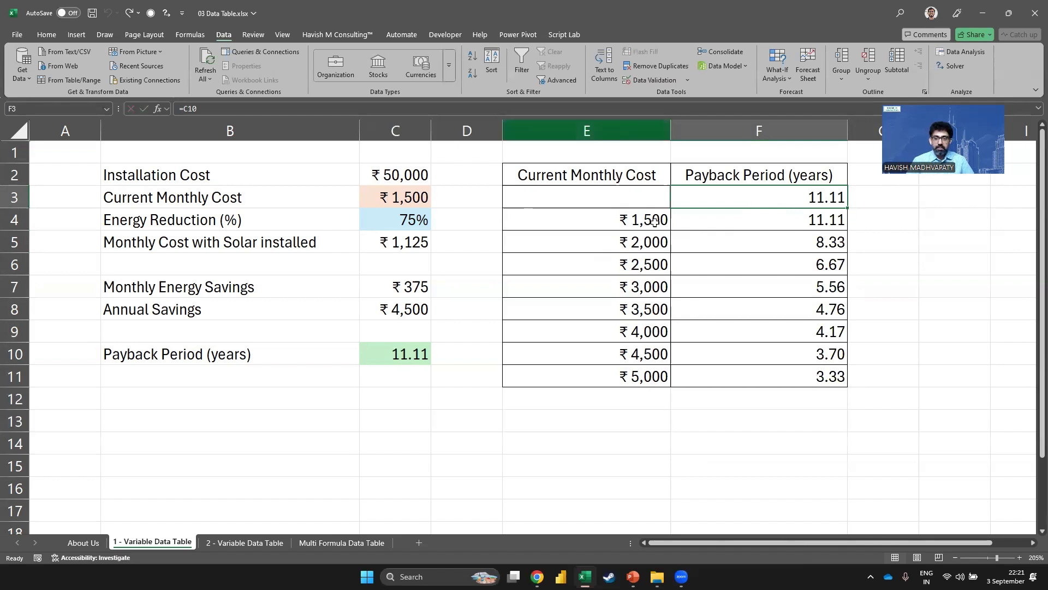
# Try to re-enter the formula =TABLE(,C3) in F4 by hand and cancel the edit
pyautogui.doubleClick(735, 216)
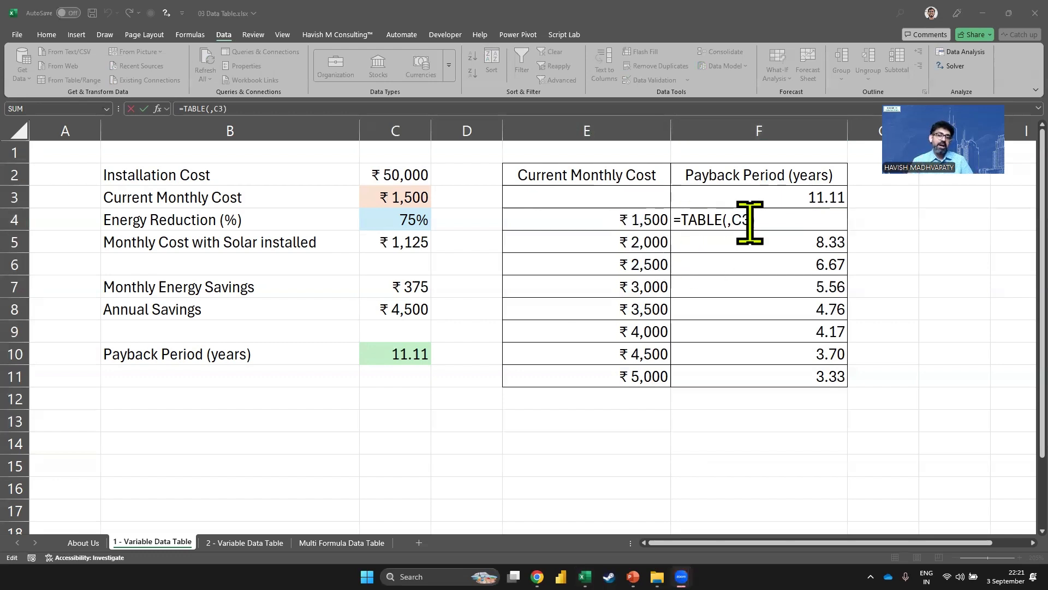
pyautogui.click(749, 223)
pyautogui.press('Return')
pyautogui.press('Return')
pyautogui.press('Escape')
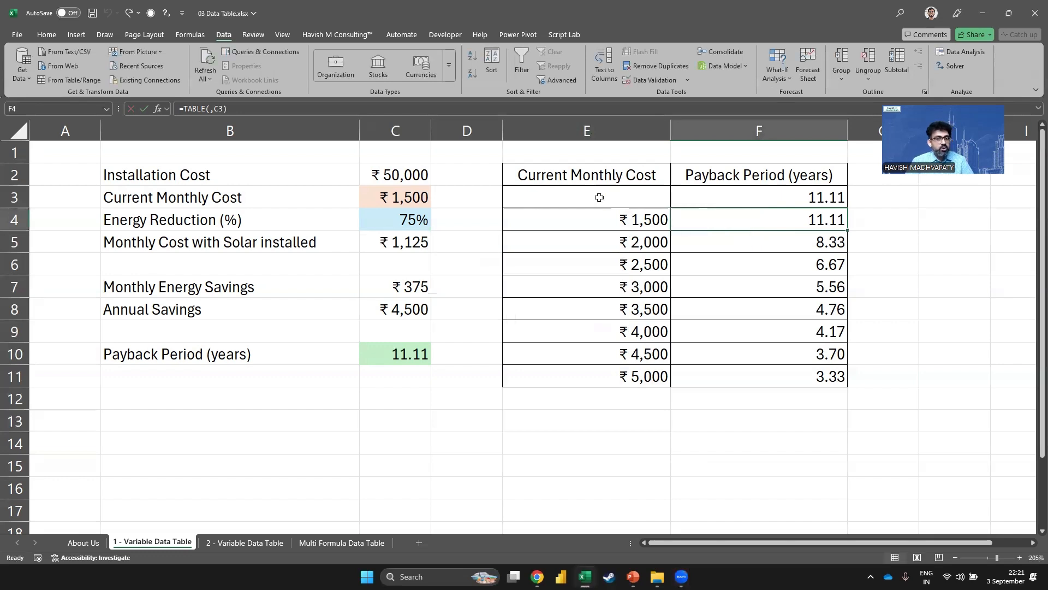
# Clear the data table results in F4:F11, keeping the cost values and the payback link in F3
pyautogui.click(777, 75)
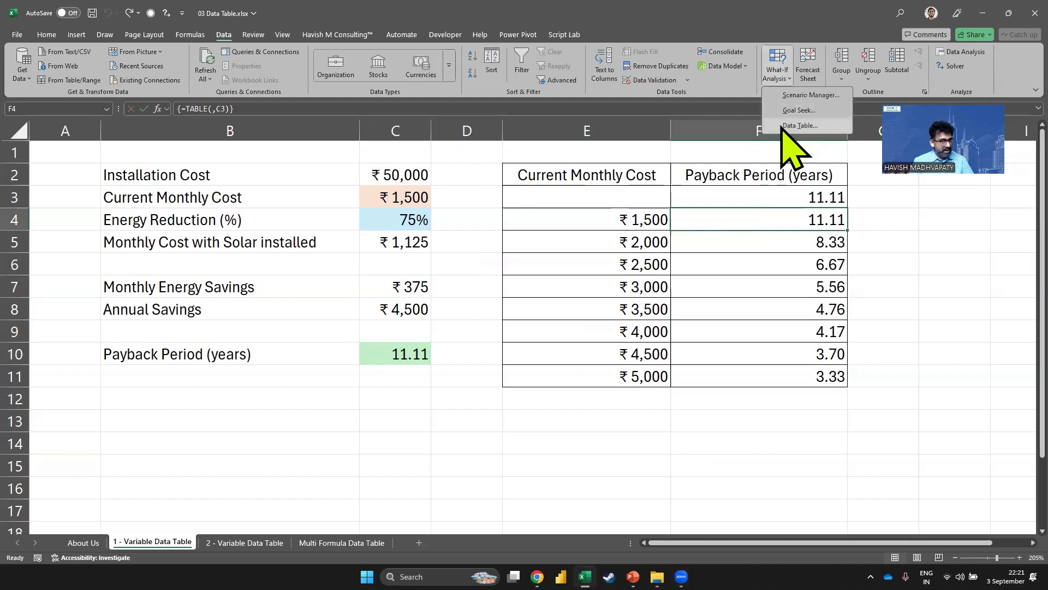
pyautogui.click(784, 125)
pyautogui.click(754, 300)
pyautogui.click(586, 209)
pyautogui.press('Return')
pyautogui.press('Up')
pyautogui.press('Left')
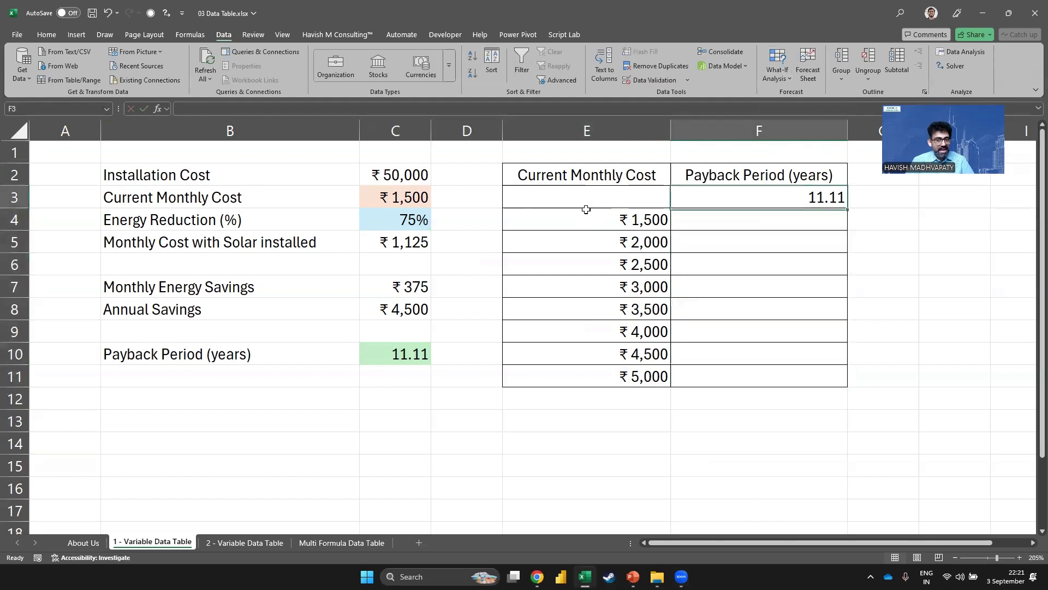
# Select the range E3:F11, covering the payback link, the cost values and the empty result cells
pyautogui.hotkey('shift', 'Right')
pyautogui.hotkey('shift', 'Down')
pyautogui.hotkey('shift', 'Down')
pyautogui.hotkey('shift', 'Down')
pyautogui.hotkey('shift', 'Down')
pyautogui.hotkey('shift', 'Down')
pyautogui.hotkey('shift', 'Down')
pyautogui.hotkey('shift', 'Down')
pyautogui.hotkey('shift', 'Down')
pyautogui.hotkey('shift', 'Down')
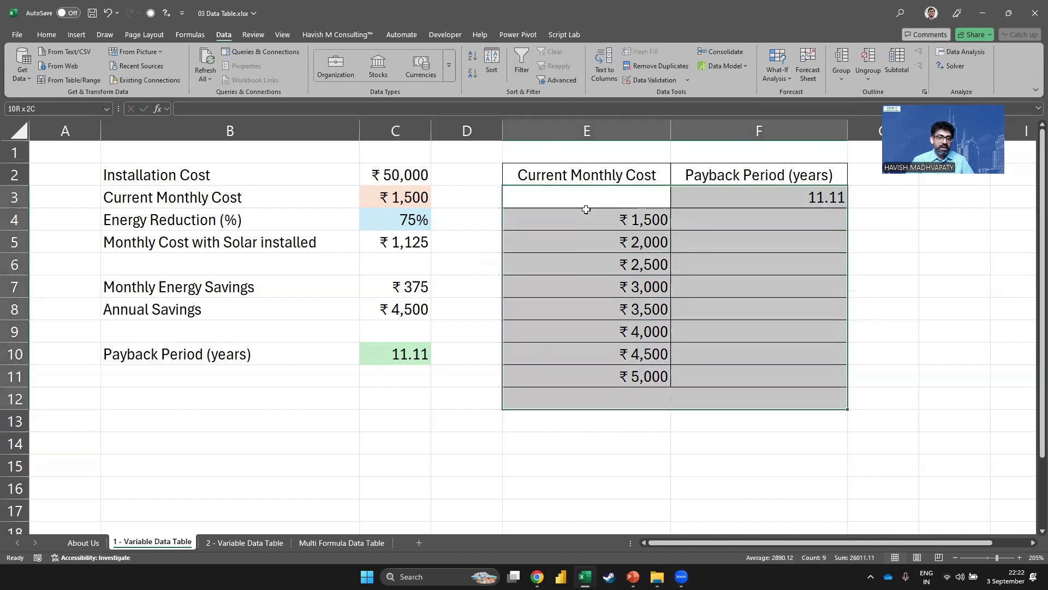
pyautogui.hotkey('shift', 'Up')
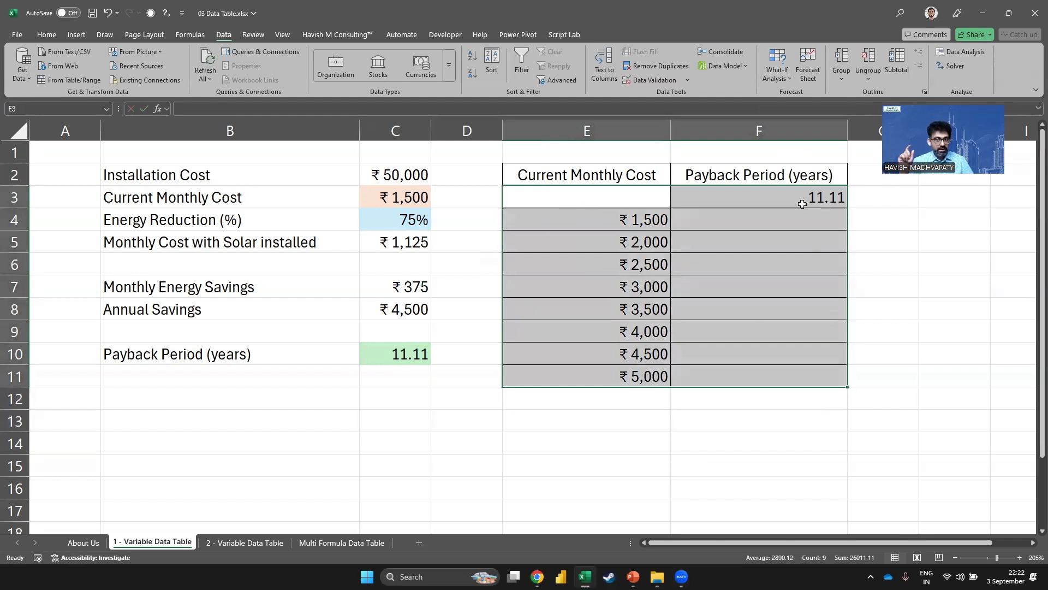
# Try to run a data table on E3:F11 with C3 as the column input cell
pyautogui.click(778, 70)
pyautogui.click(796, 124)
pyautogui.click(756, 301)
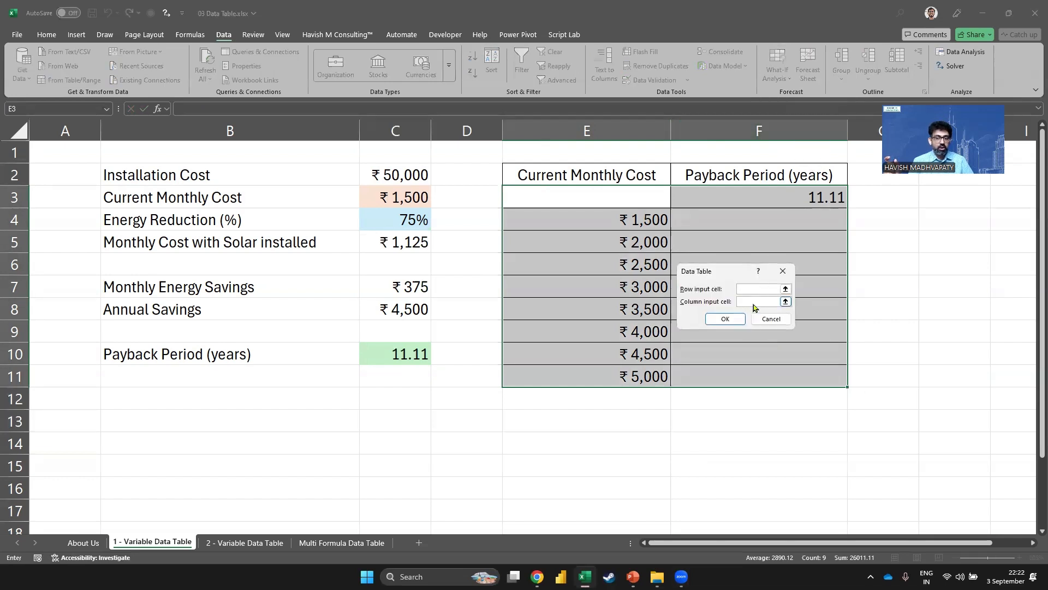
pyautogui.click(395, 197)
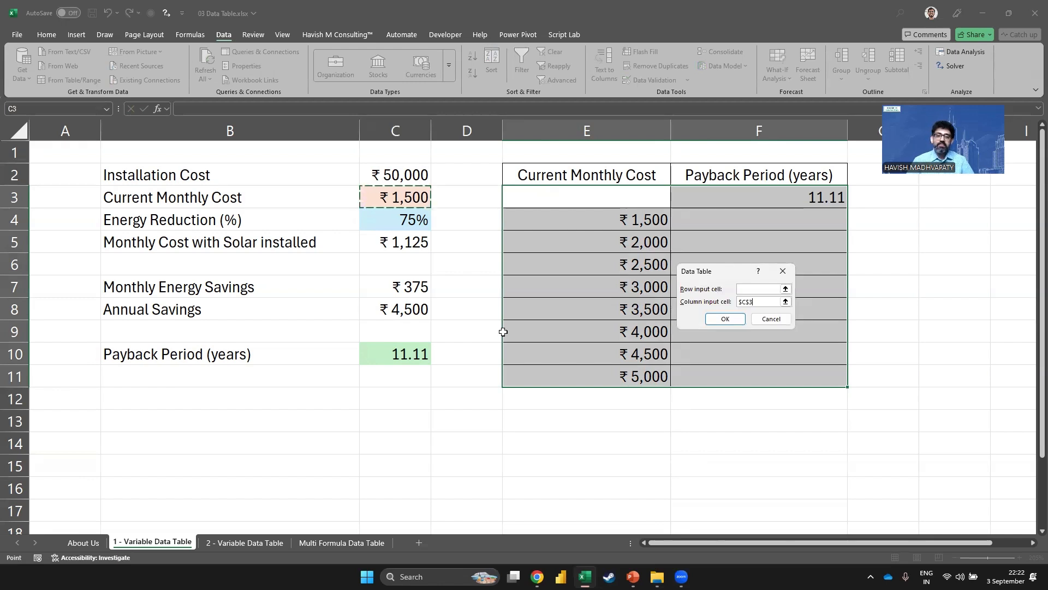
pyautogui.press('Return')
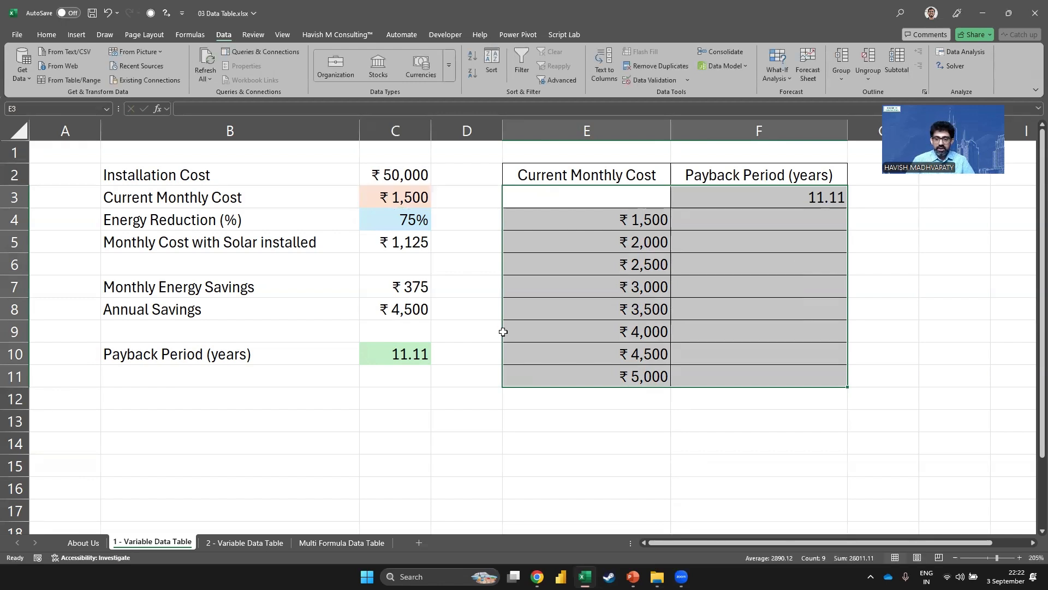
# Create the data table on the selected range E3:F11 with Current Monthly Cost, C3, as the column input cell
pyautogui.click(777, 72)
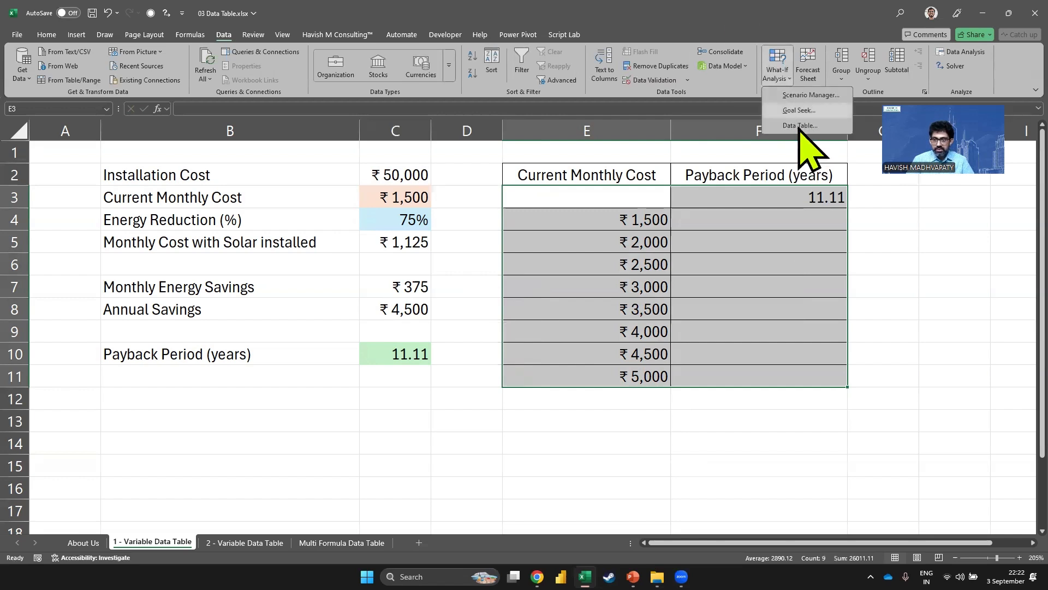
pyautogui.click(796, 125)
pyautogui.click(760, 301)
pyautogui.click(389, 204)
pyautogui.click(726, 319)
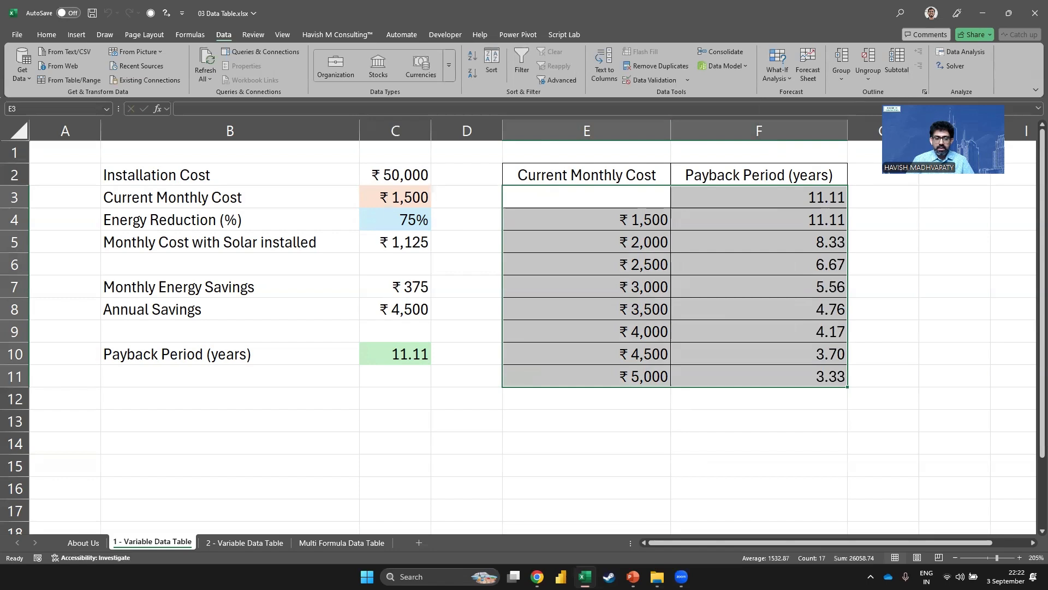
# Switch to the 2 - Variable Data Table sheet and bring its columns into view from column A
pyautogui.hotkey('ctrl', 'pagedown')
pyautogui.scroll(2, 349, 251)
pyautogui.press('Left')
pyautogui.press('Left')
pyautogui.press('Left')
pyautogui.press('Left')
pyautogui.press('Left')
pyautogui.press('Left')
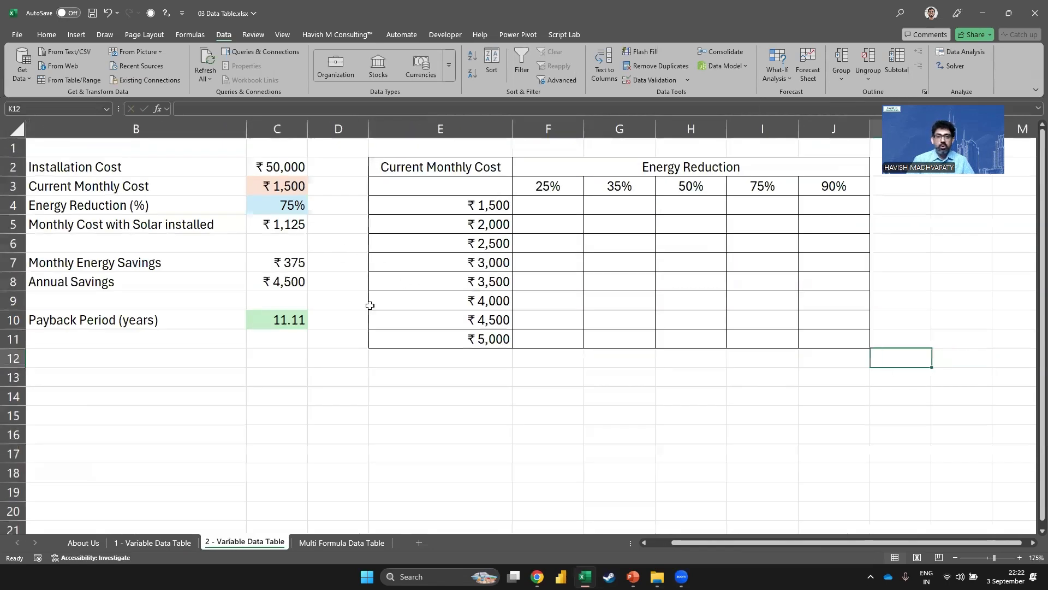
pyautogui.press('Left')
pyautogui.press('Left')
pyautogui.press('Left')
pyautogui.press('Left')
pyautogui.press('Left')
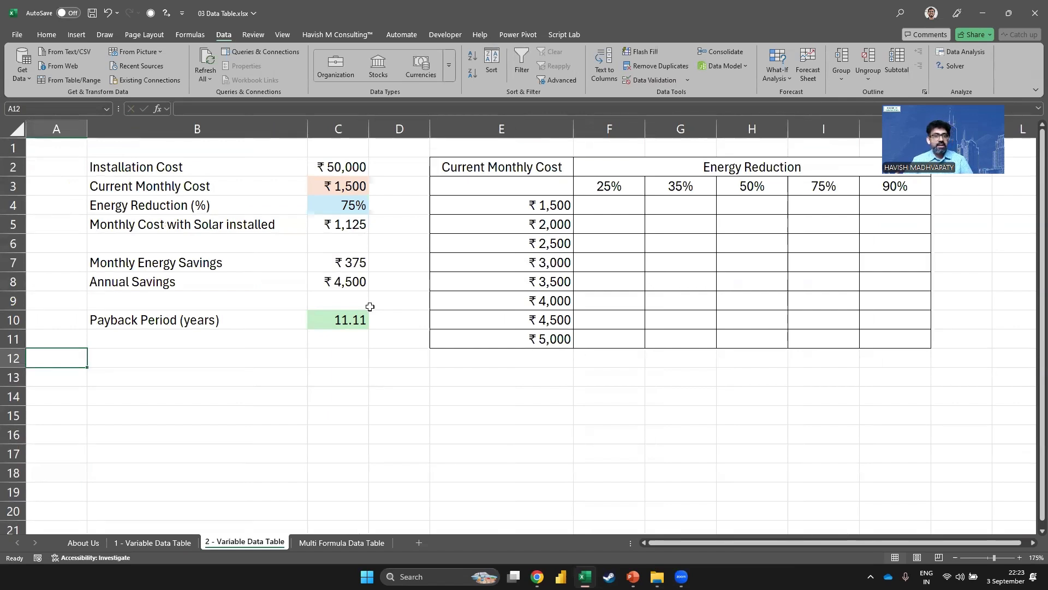
# Examine the solar model inputs, the Current Monthly Cost values in E4:E11 and the Energy Reduction percentages in F3:J3
pyautogui.moveTo(344, 168); pyautogui.dragTo(328, 282)
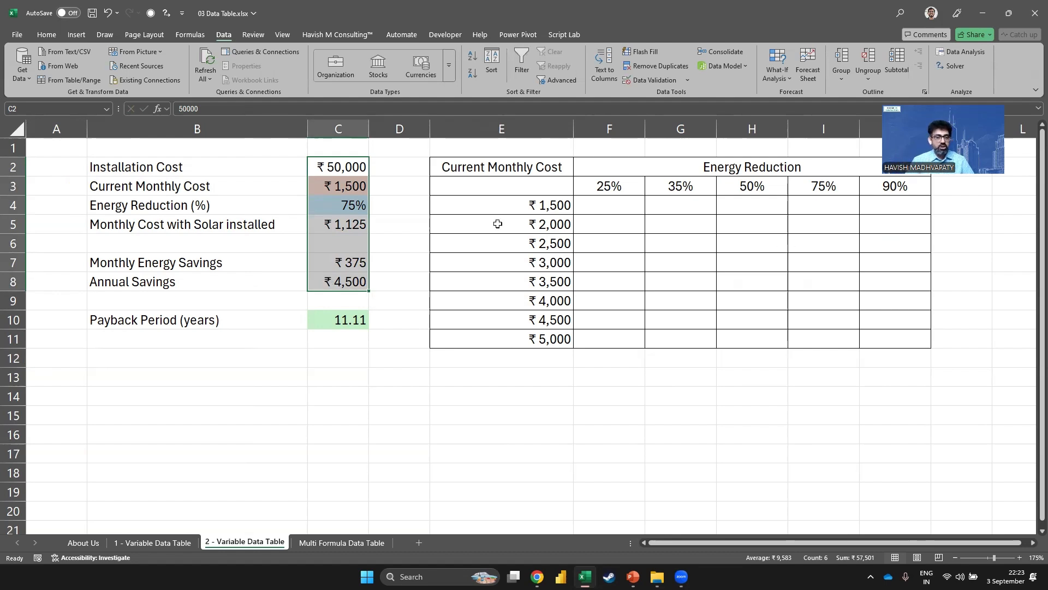
pyautogui.click(602, 188)
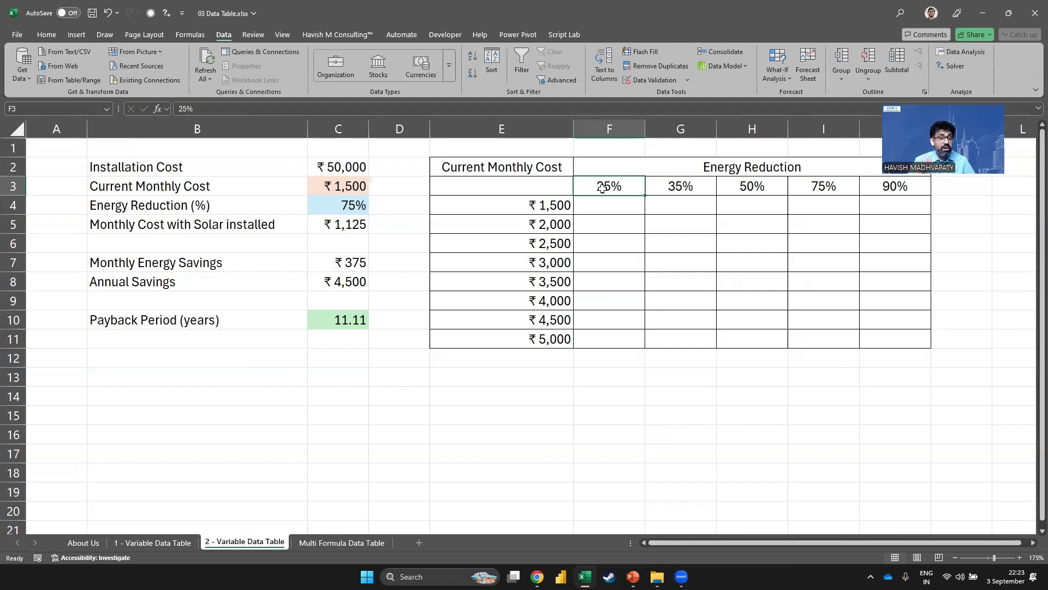
pyautogui.click(599, 203)
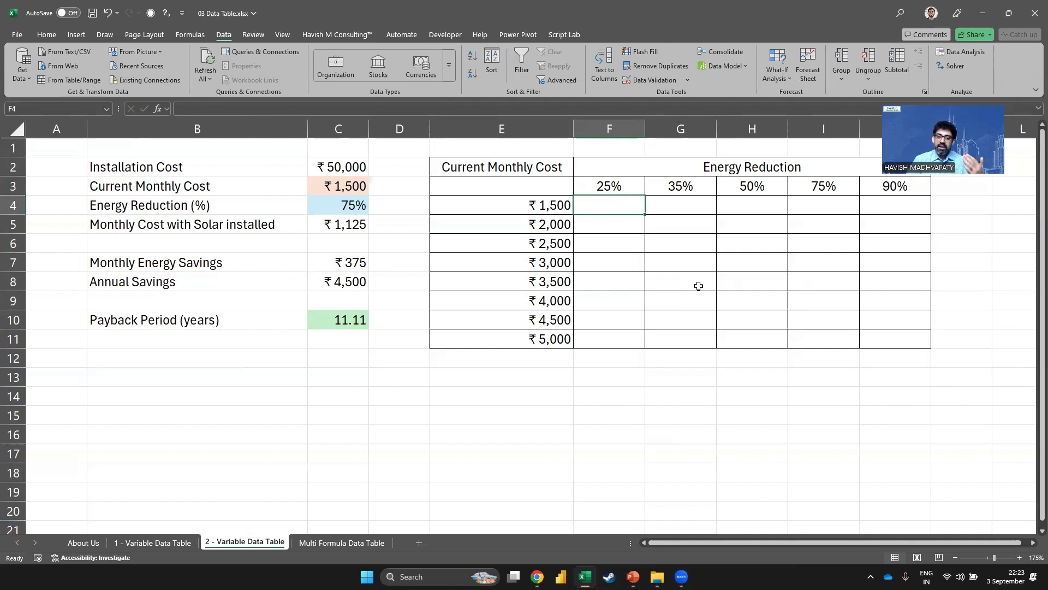
pyautogui.press('Left')
pyautogui.moveTo(469, 207); pyautogui.dragTo(500, 338)
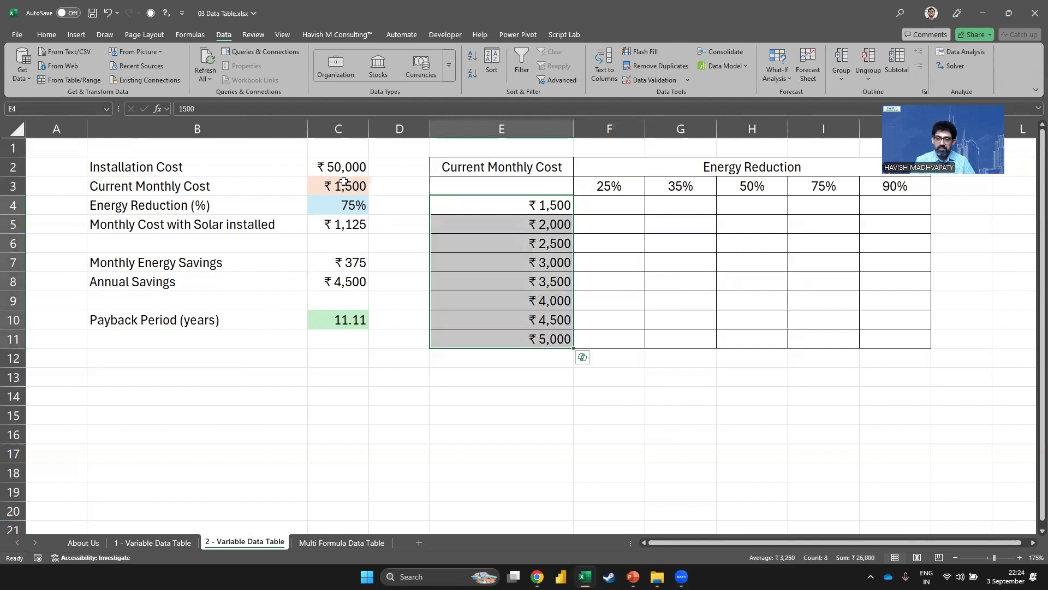
pyautogui.moveTo(588, 187); pyautogui.dragTo(891, 186)
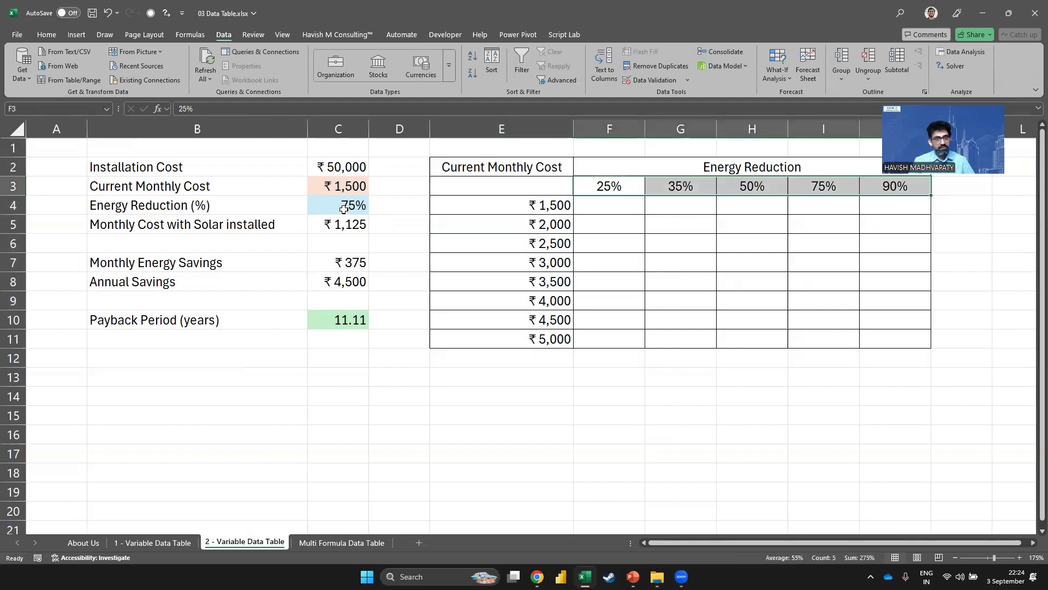
pyautogui.click(699, 288)
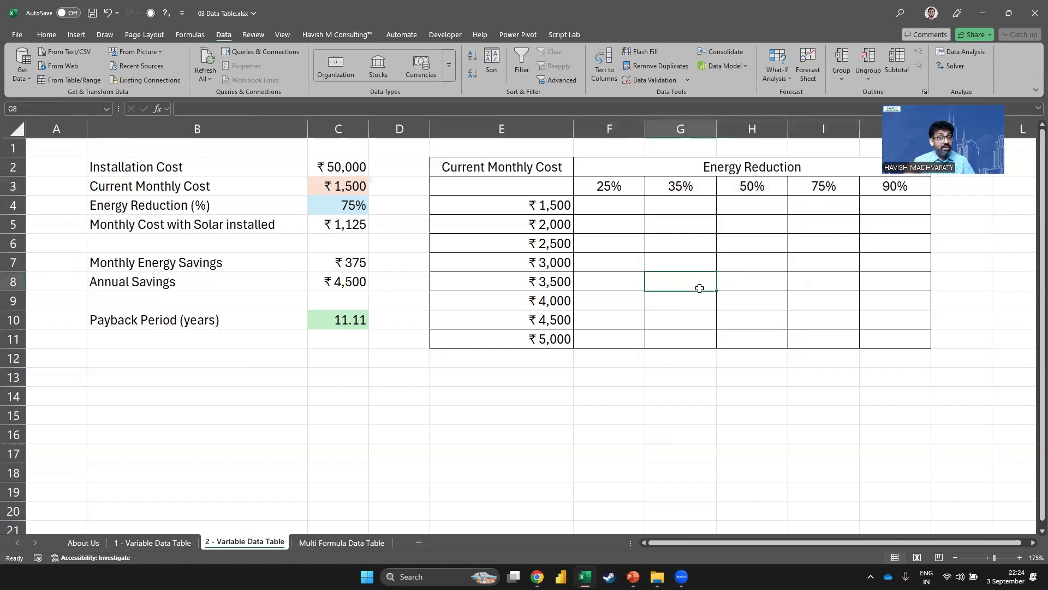
# Check the payback link in F3 of the one-variable sheet, and link E3 of the two-variable sheet to C10
pyautogui.click(153, 542)
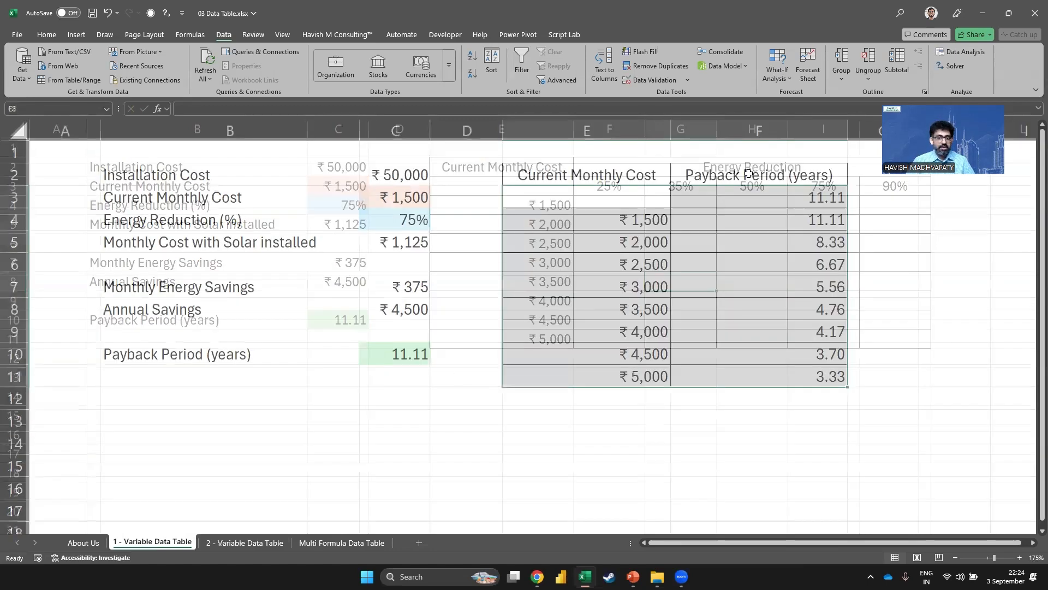
pyautogui.click(742, 194)
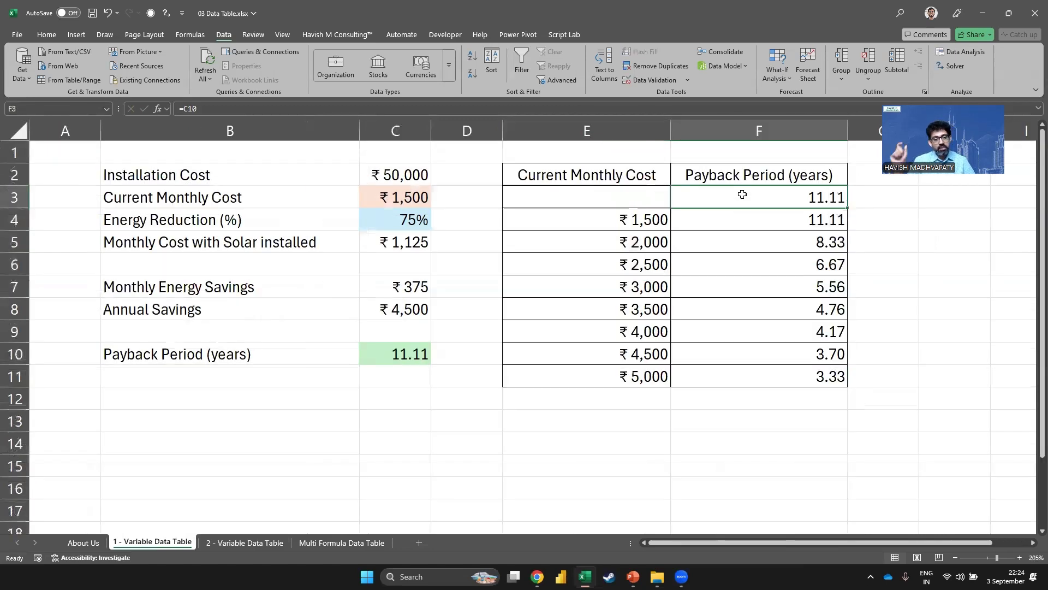
pyautogui.click(256, 545)
pyautogui.click(496, 187)
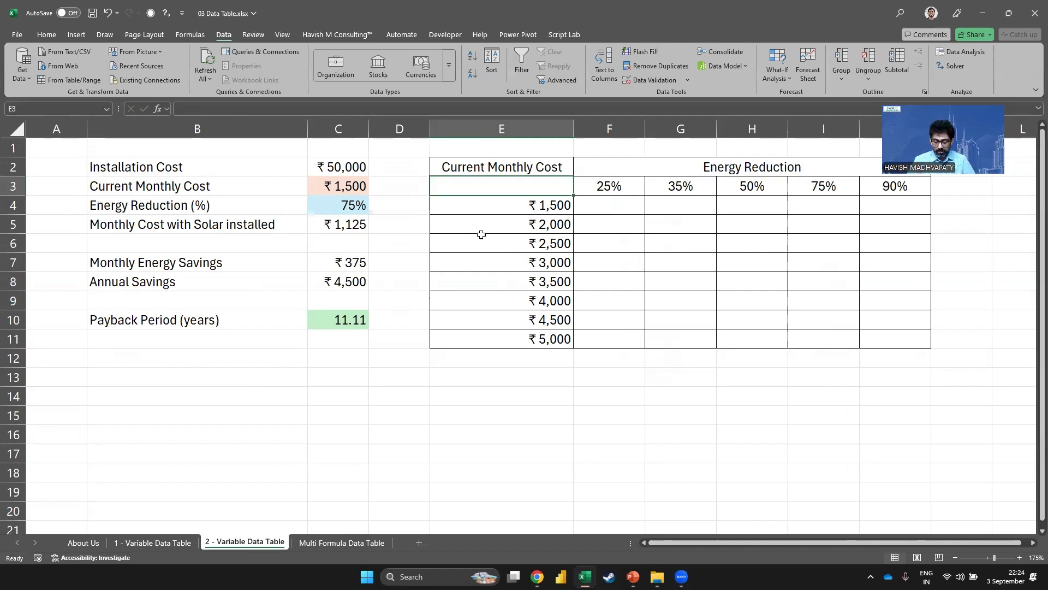
pyautogui.write('=')
pyautogui.click(337, 319)
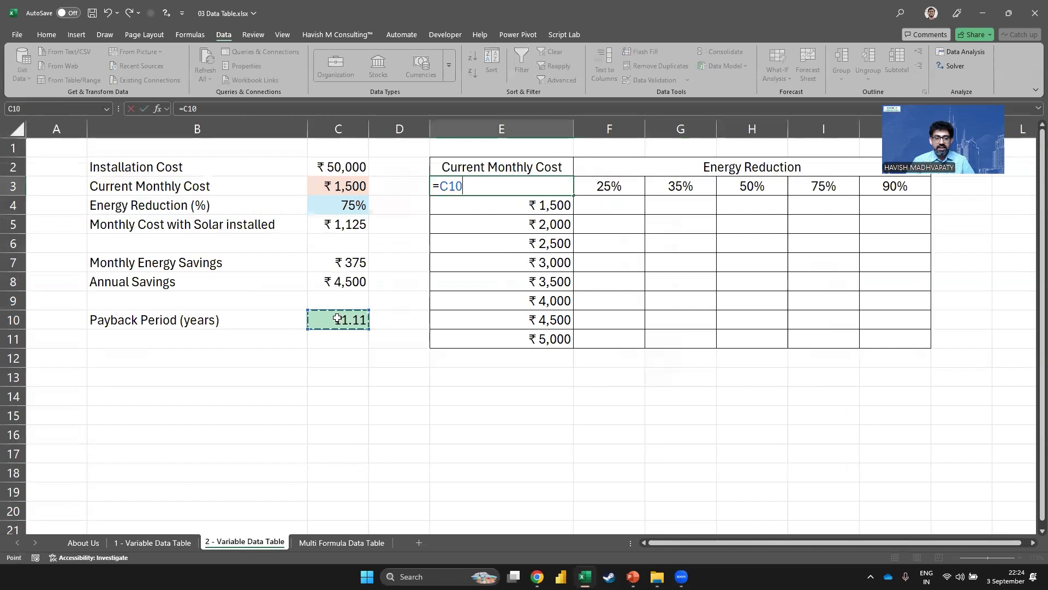
pyautogui.press('Return')
# Create a data table on E3:J11 with Energy Reduction, C4, as row input cell and Current Monthly Cost, C3, as column input cell
pyautogui.moveTo(518, 181); pyautogui.dragTo(888, 336)
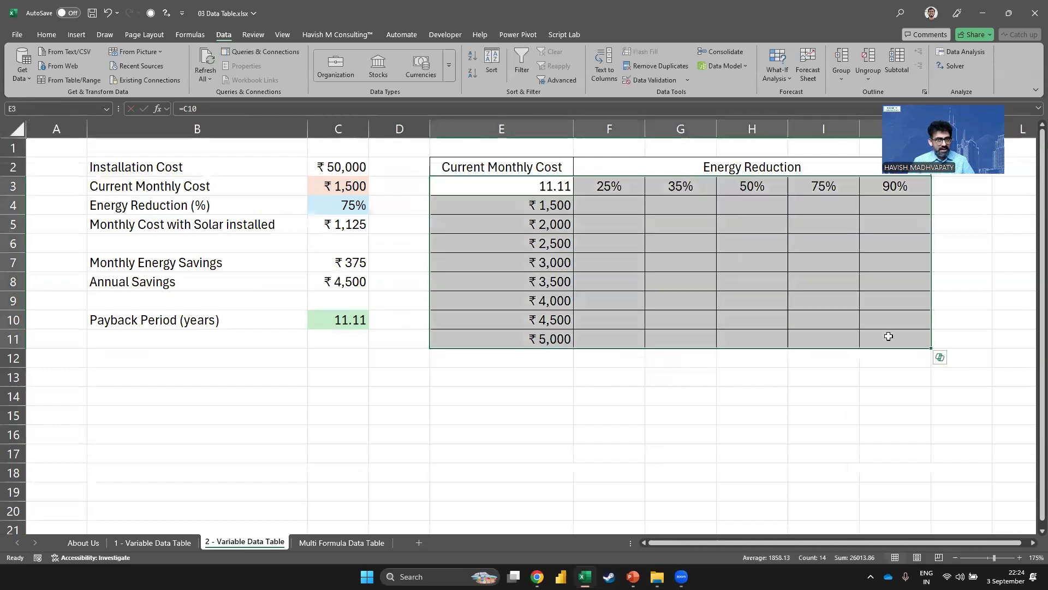
pyautogui.click(782, 75)
pyautogui.click(805, 122)
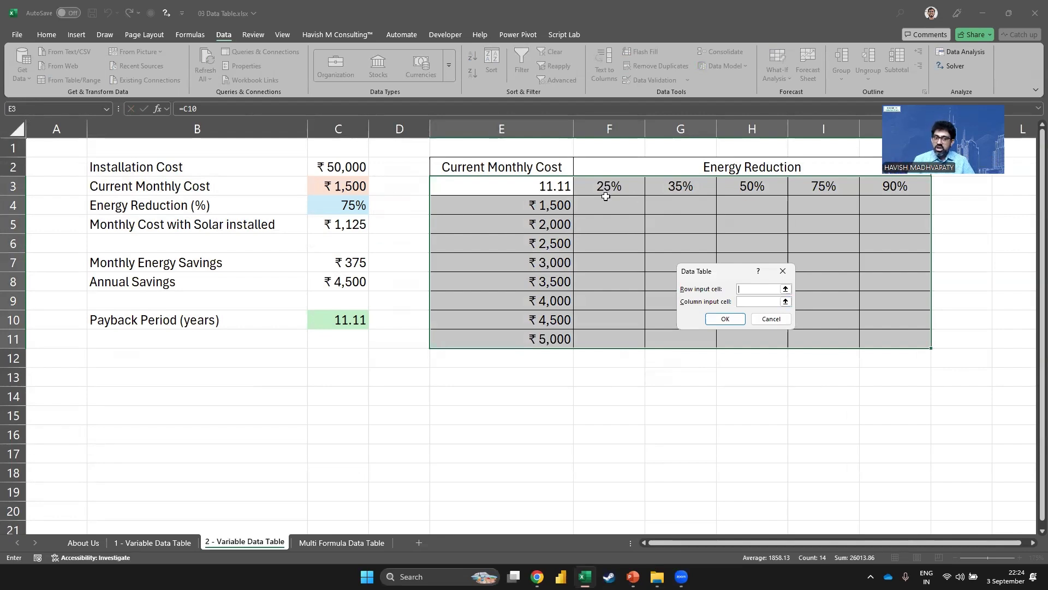
pyautogui.click(327, 201)
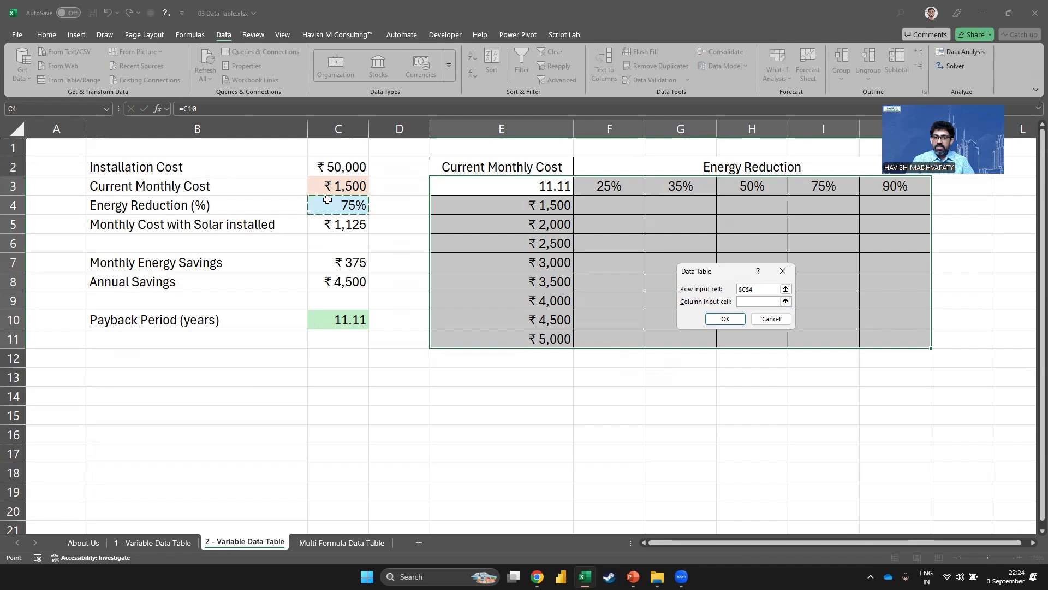
pyautogui.click(765, 301)
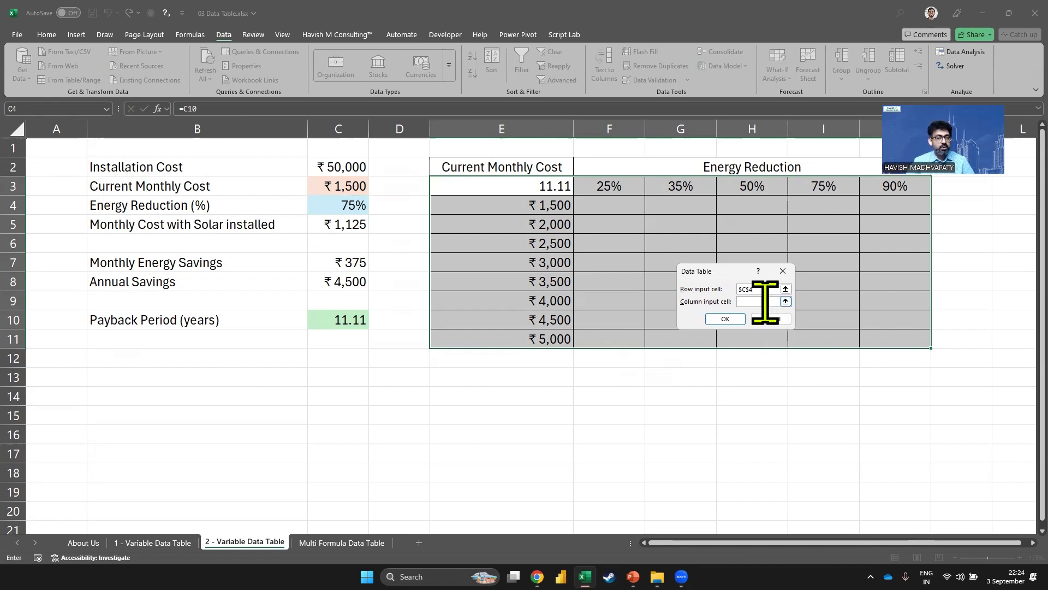
pyautogui.click(334, 189)
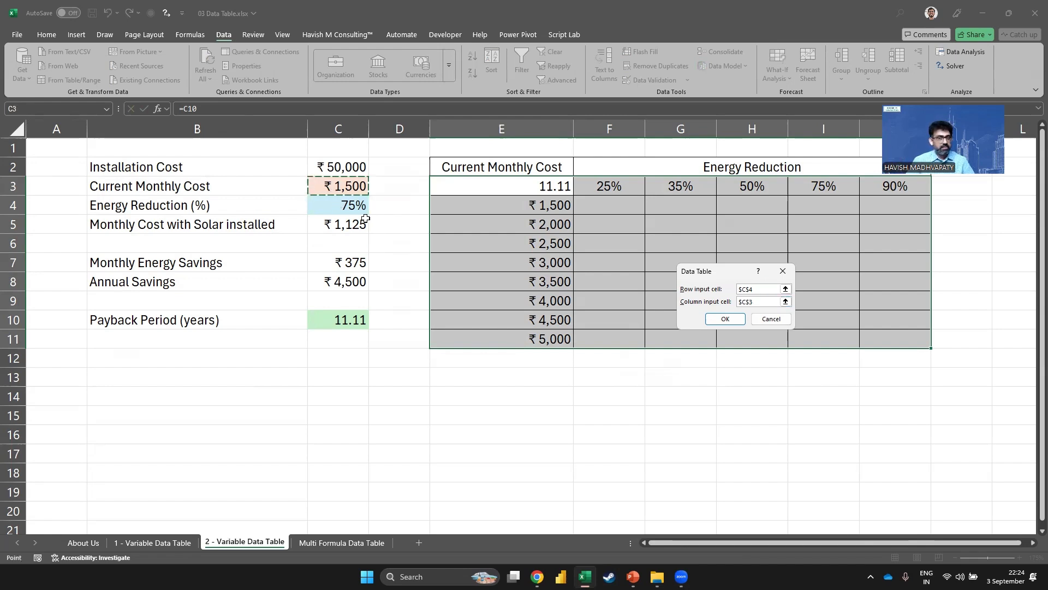
pyautogui.click(722, 319)
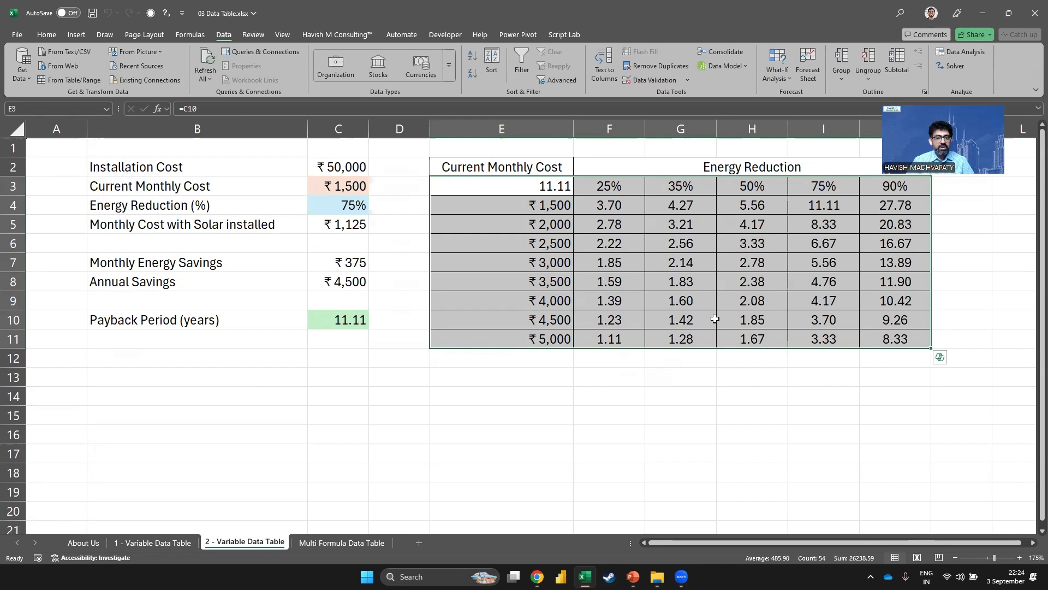
# Compare the model's payback period in C10 with the table result for a 1,500 monthly cost and 75% energy reduction
pyautogui.click(344, 188)
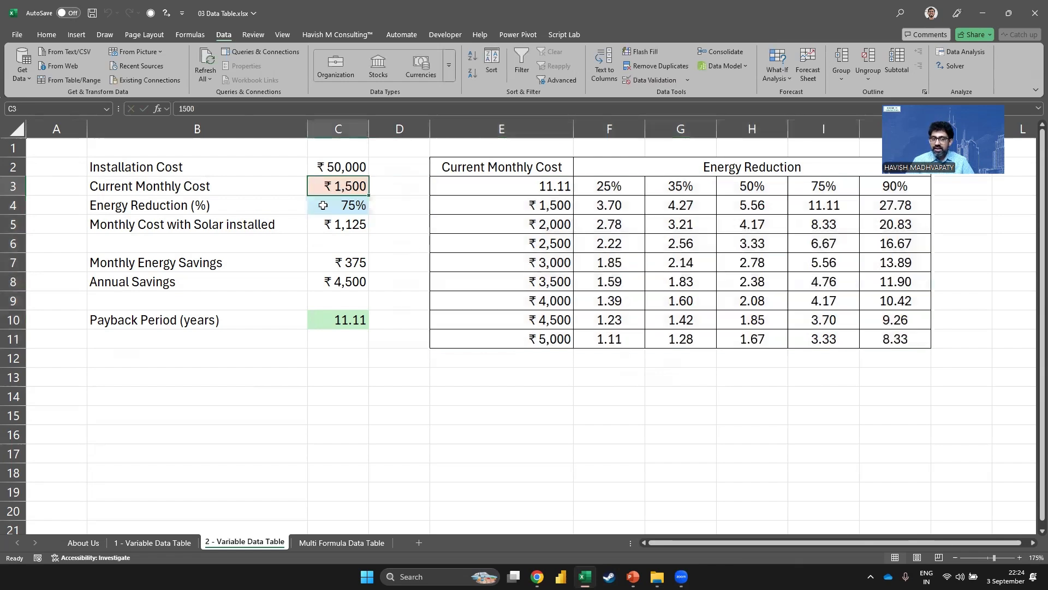
pyautogui.keyDown('ctrl'); pyautogui.click(330, 206); pyautogui.keyUp('ctrl')
pyautogui.click(345, 316)
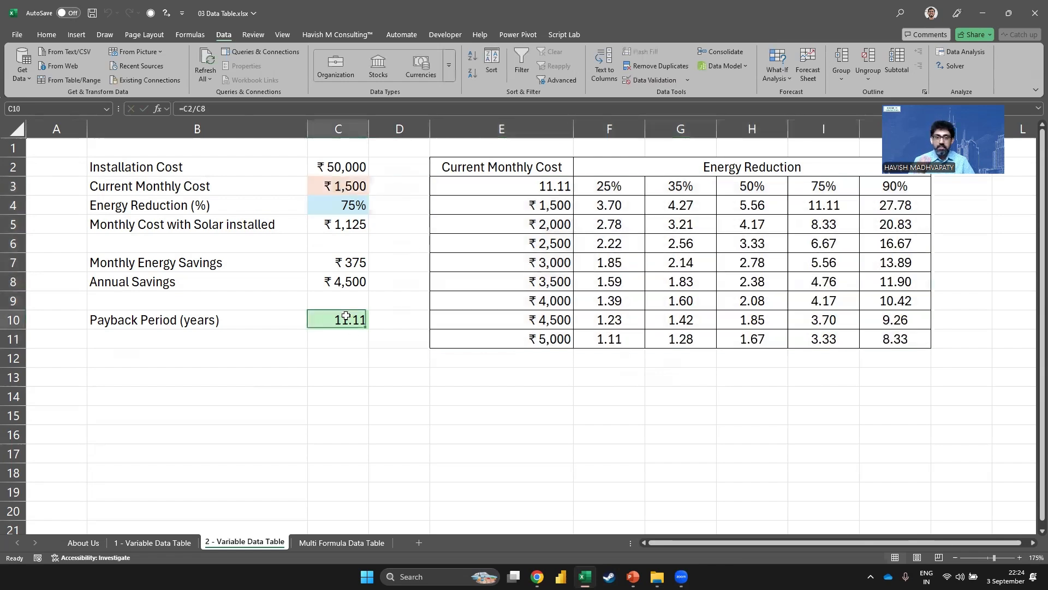
pyautogui.click(535, 205)
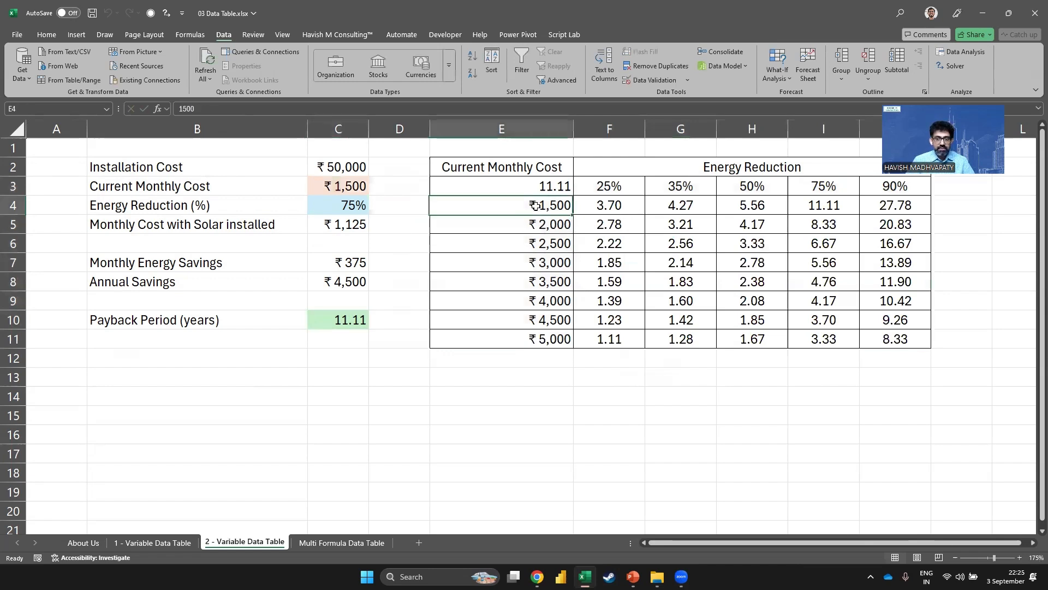
pyautogui.keyDown('ctrl'); pyautogui.click(827, 187); pyautogui.keyUp('ctrl')
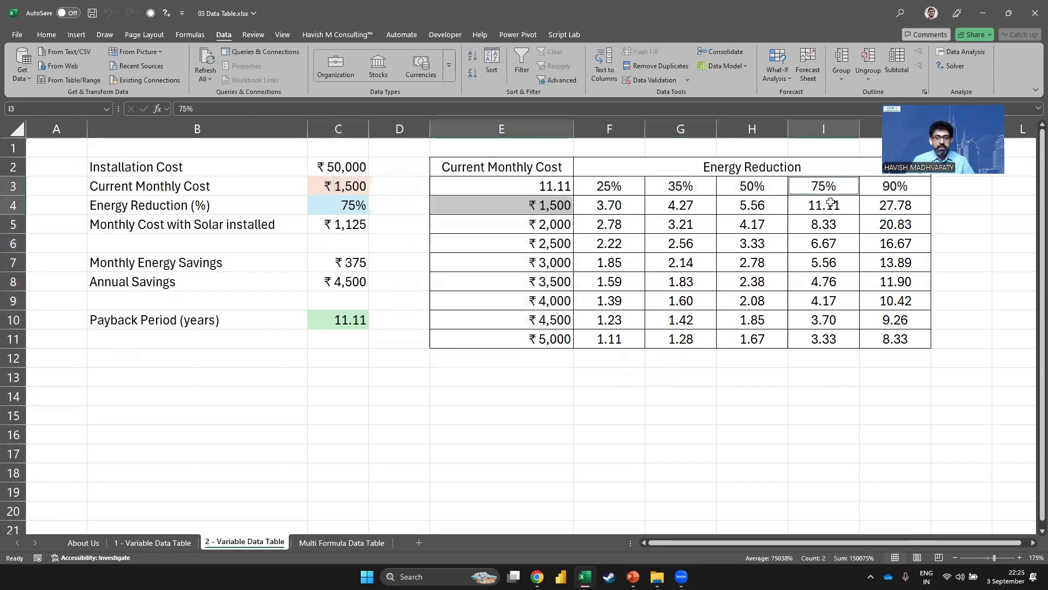
pyautogui.click(841, 206)
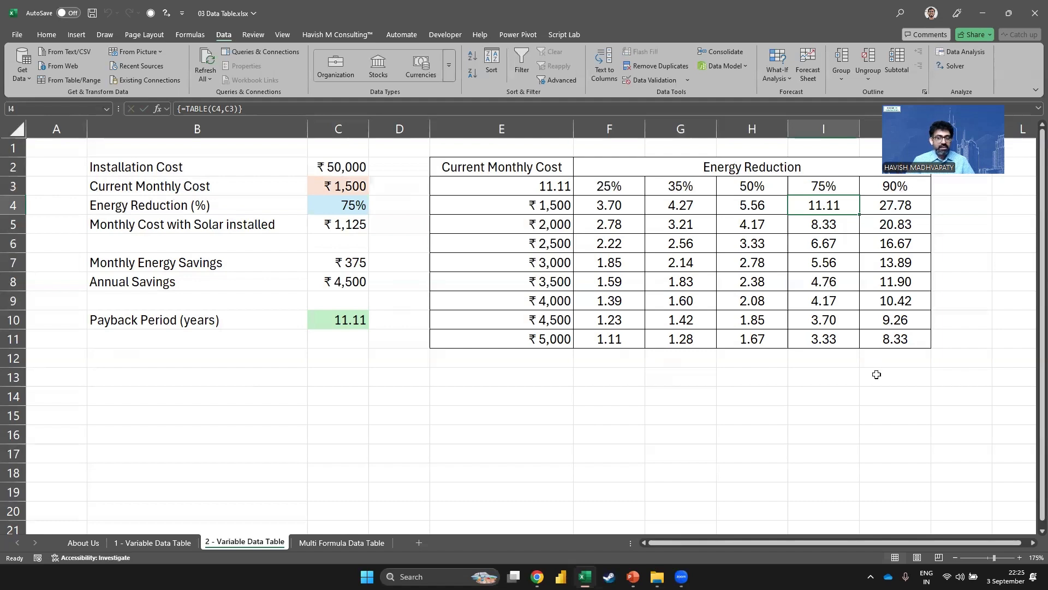
# Examine the payback results for a 5,000 monthly cost at the 25%, 50%, 75% and 90% energy reductions
pyautogui.click(598, 339)
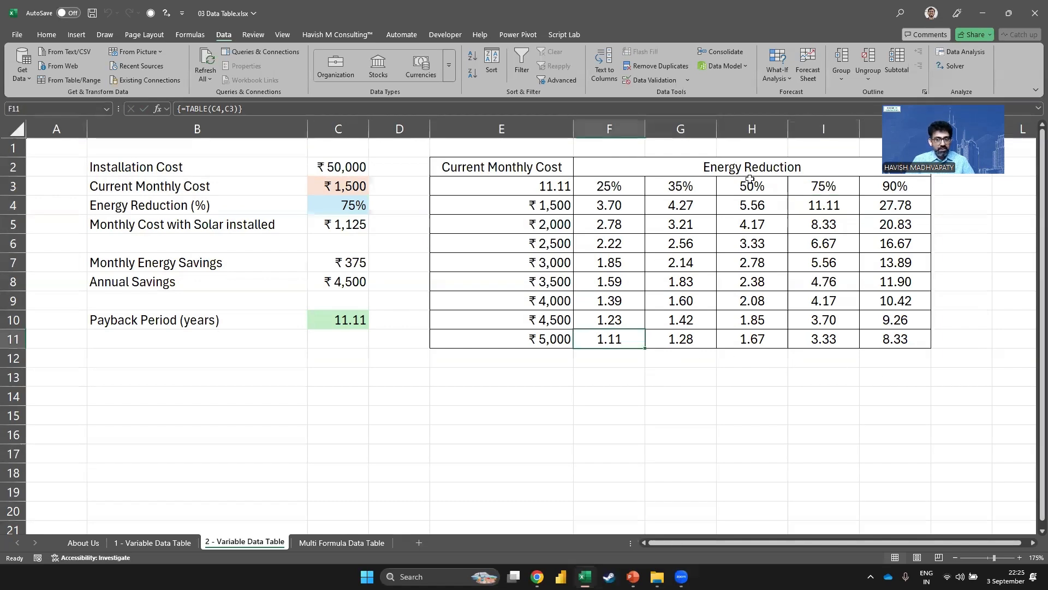
pyautogui.click(750, 336)
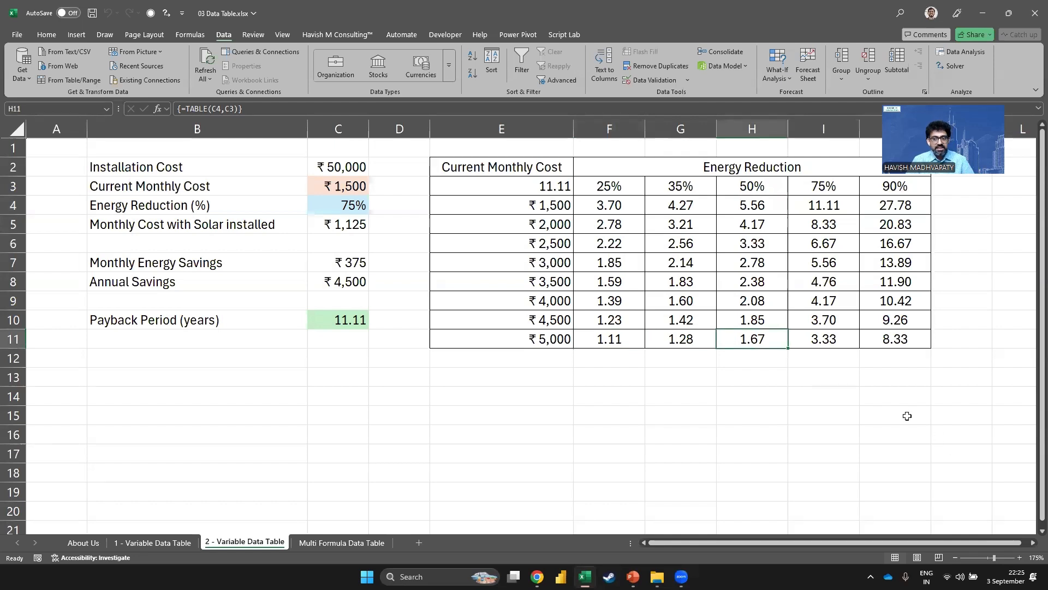
pyautogui.click(889, 341)
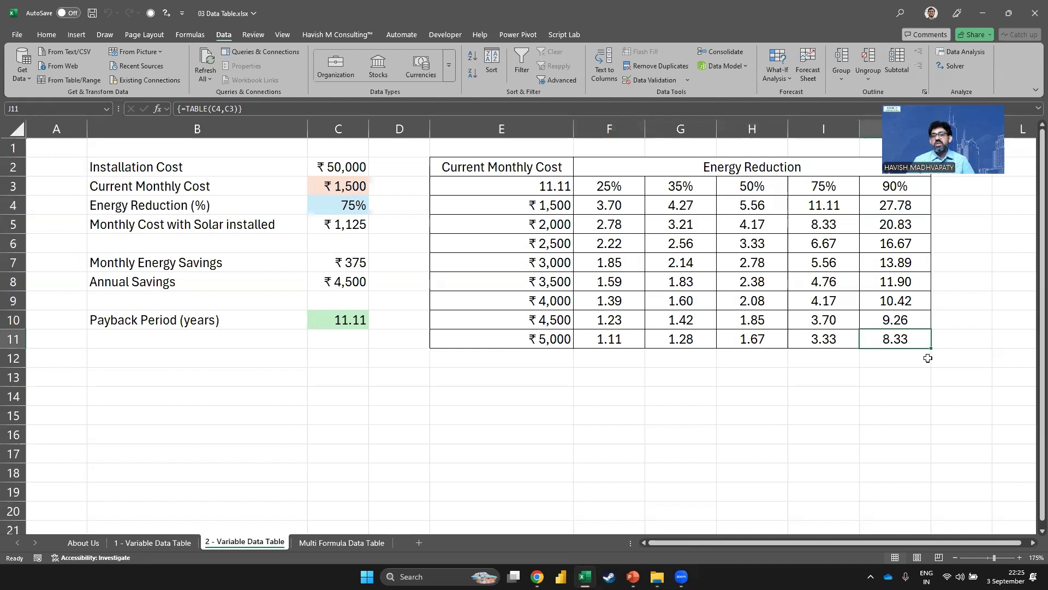
pyautogui.click(793, 341)
pyautogui.scroll(-1, 798, 356)
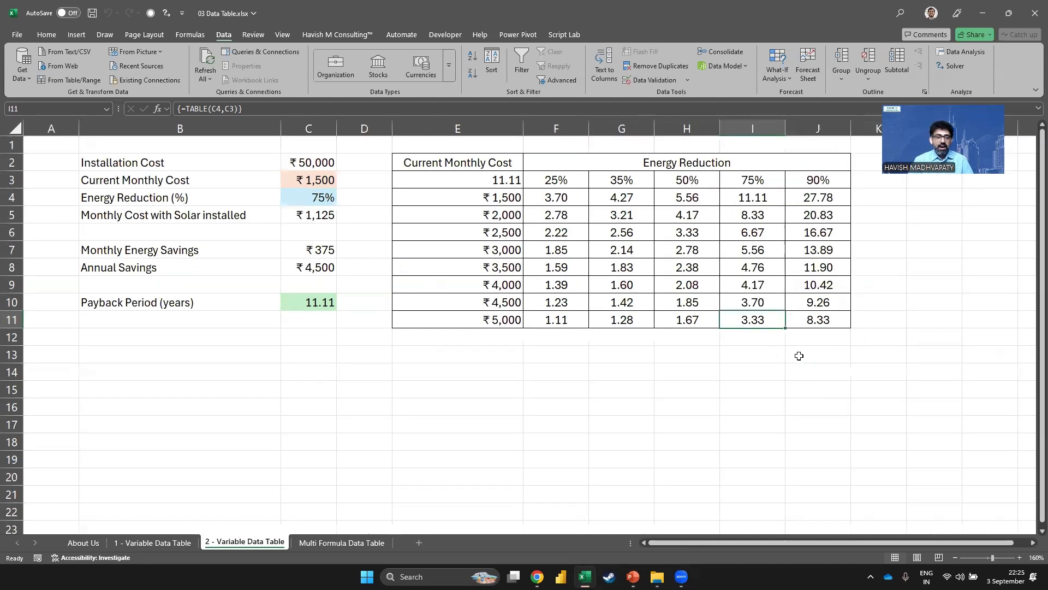
# Delete the payback link in corner cell E3 to test its effect on the table, and undo the deletion
pyautogui.click(419, 177)
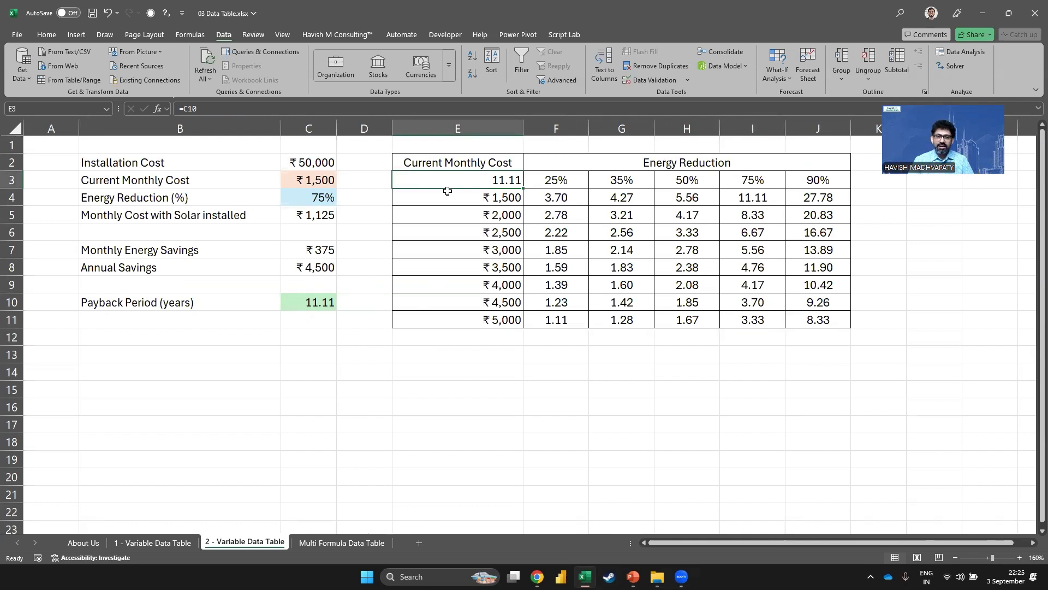
pyautogui.press('Delete')
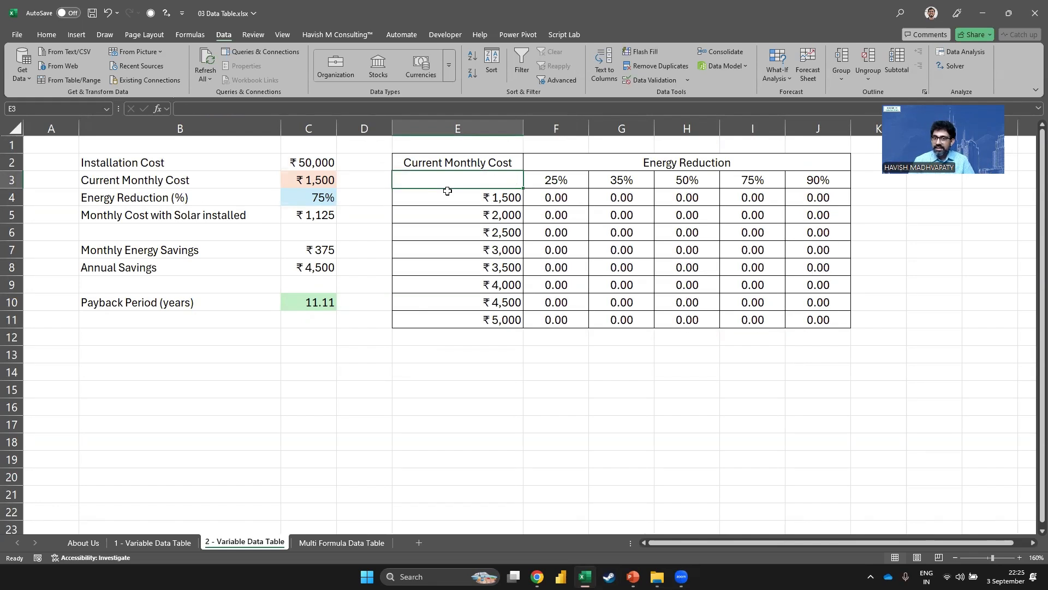
pyautogui.hotkey('ctrl', 'z')
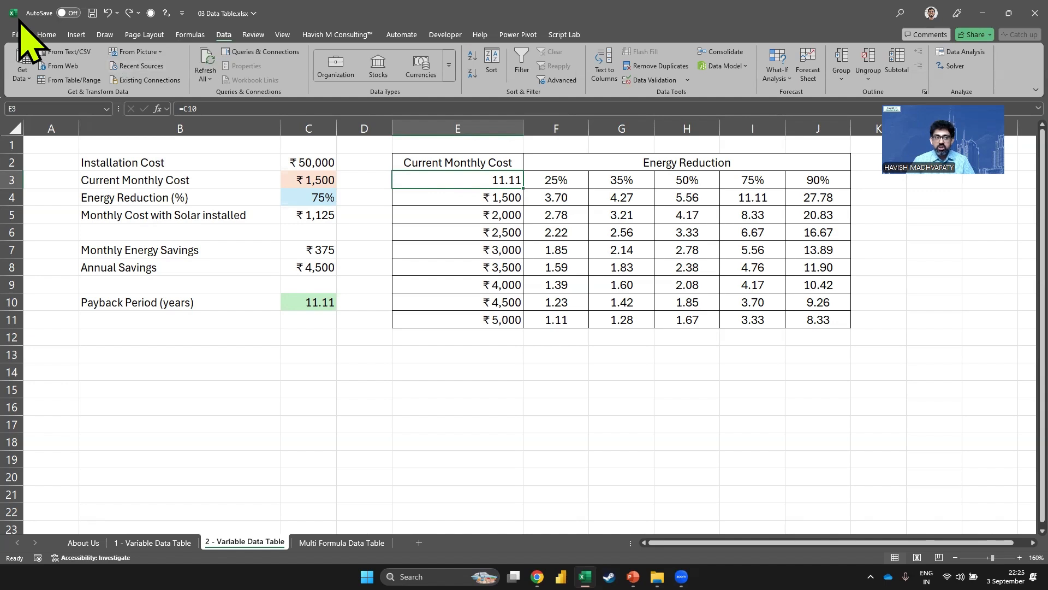
# Try a white font colour on corner cell E3 to hide its value, and undo the colour change
pyautogui.click(47, 35)
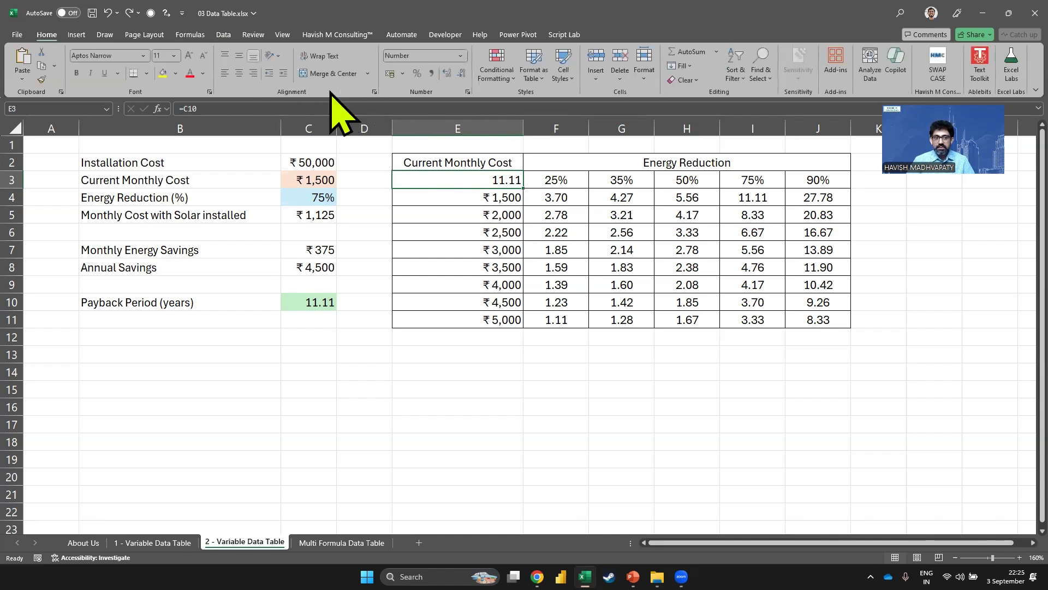
pyautogui.click(203, 73)
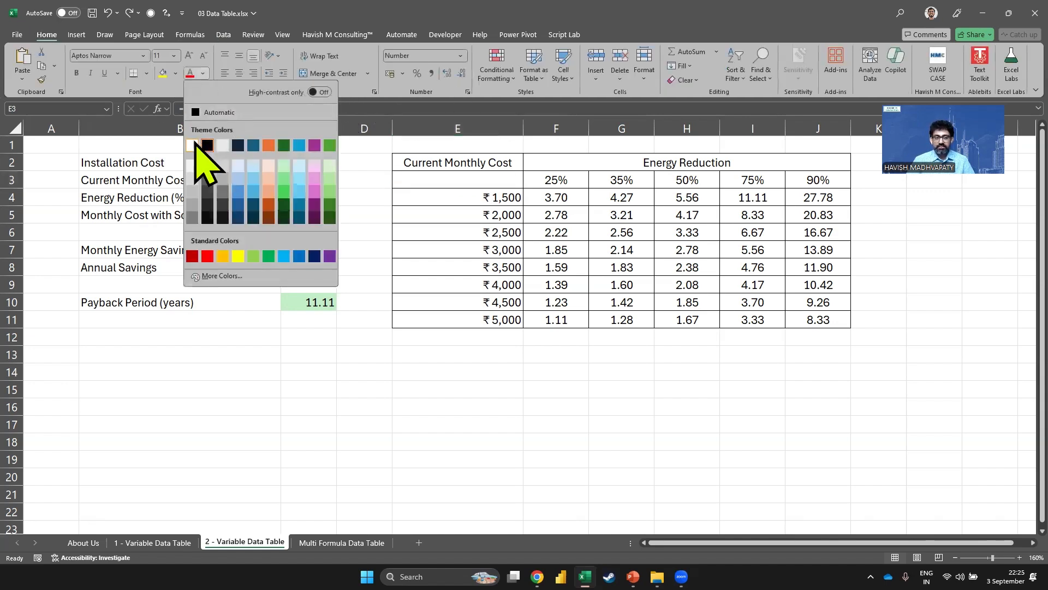
pyautogui.click(203, 146)
pyautogui.hotkey('ctrl', 'z')
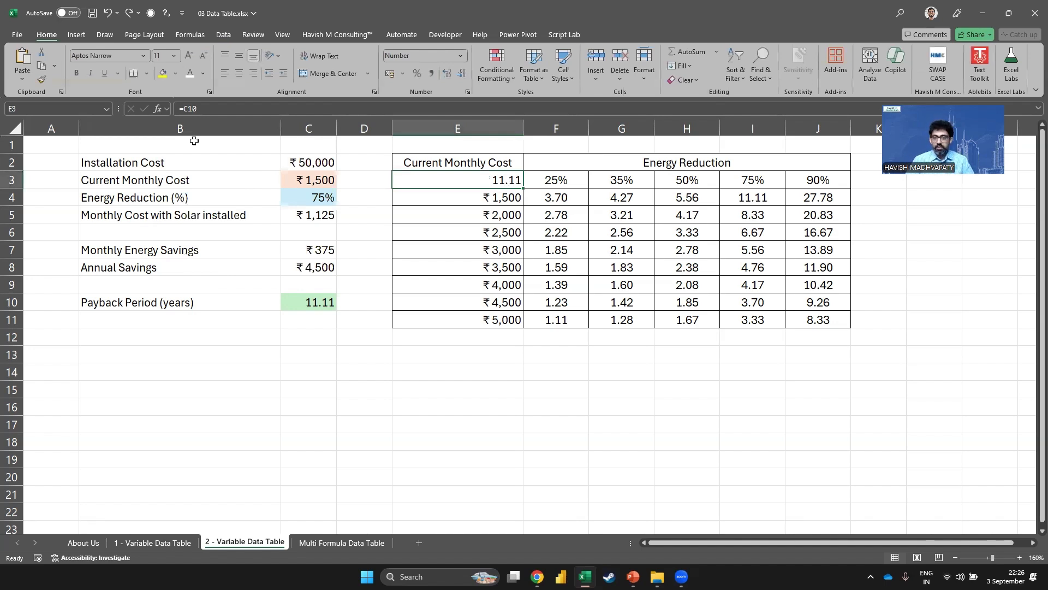
# Apply the custom number format ;;; to corner cell E3 to hide its value, and undo the format change
pyautogui.rightClick(454, 176)
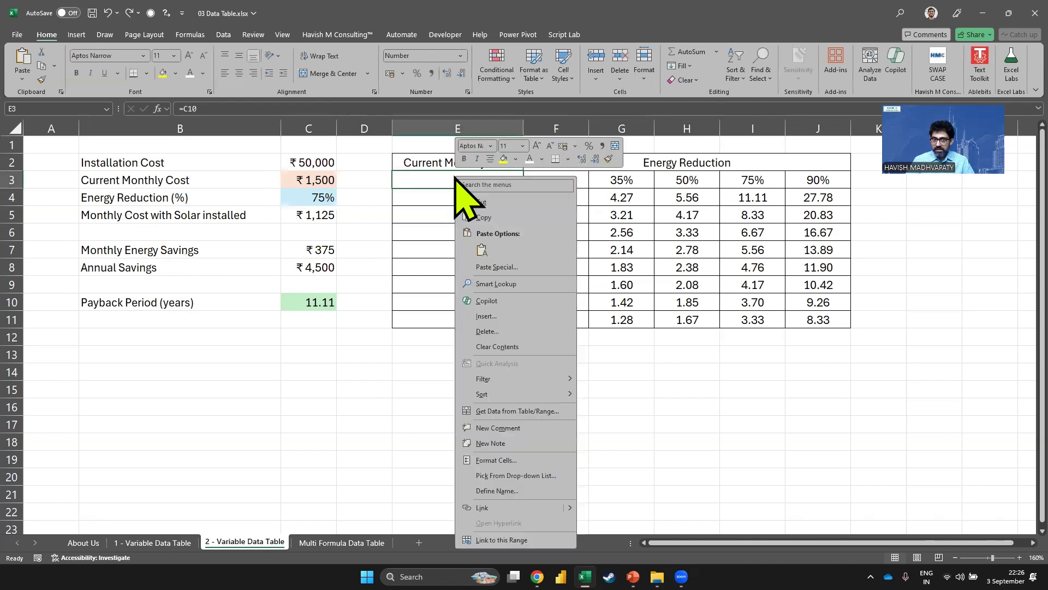
pyautogui.click(499, 460)
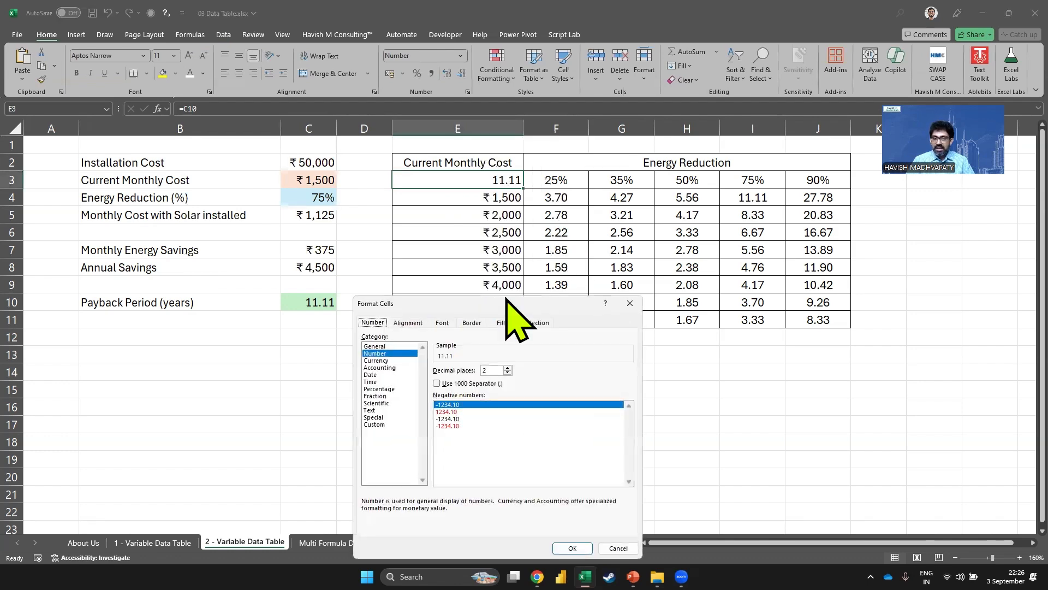
pyautogui.moveTo(491, 302); pyautogui.dragTo(630, 176)
pyautogui.click(594, 300)
pyautogui.doubleClick(683, 254)
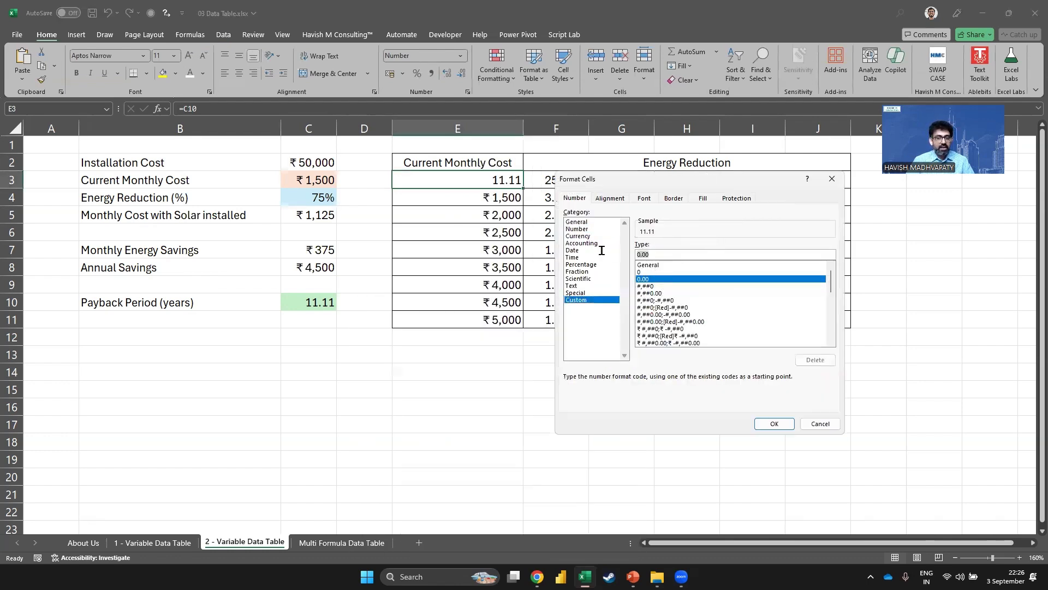
pyautogui.write(';;;')
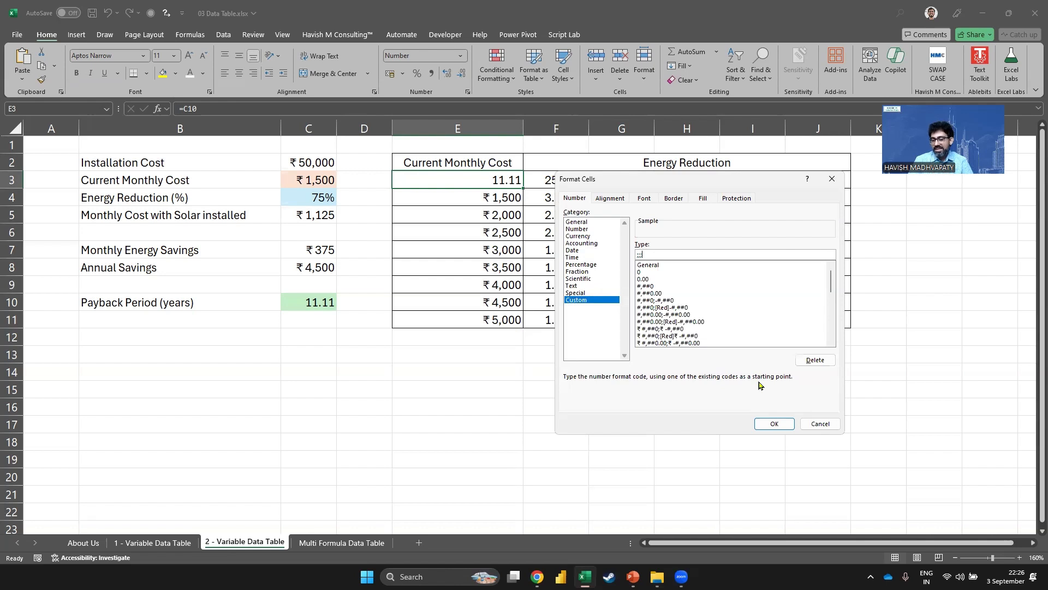
pyautogui.click(774, 424)
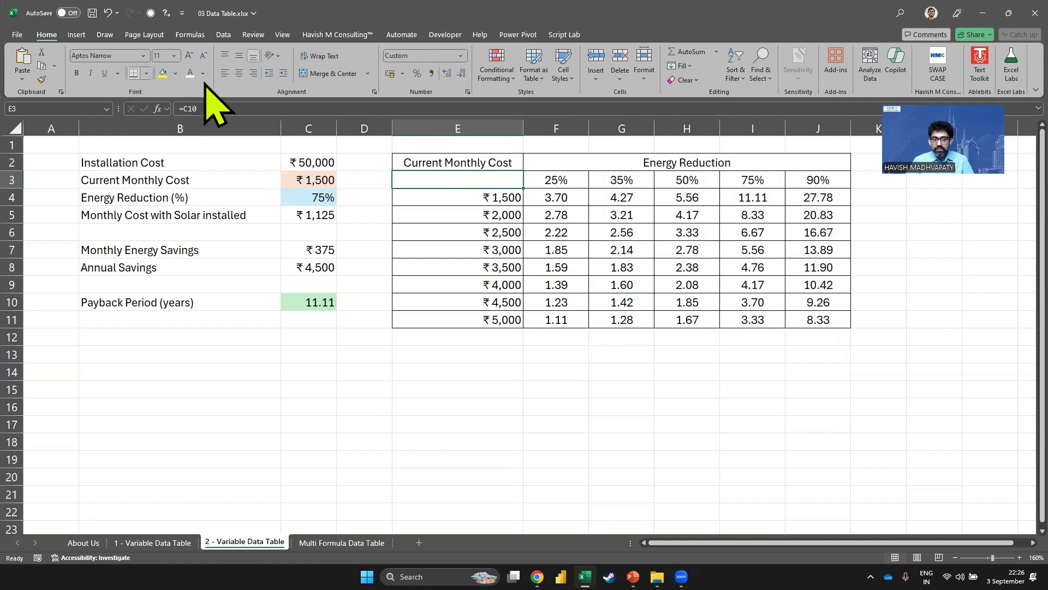
pyautogui.hotkey('ctrl', 'z')
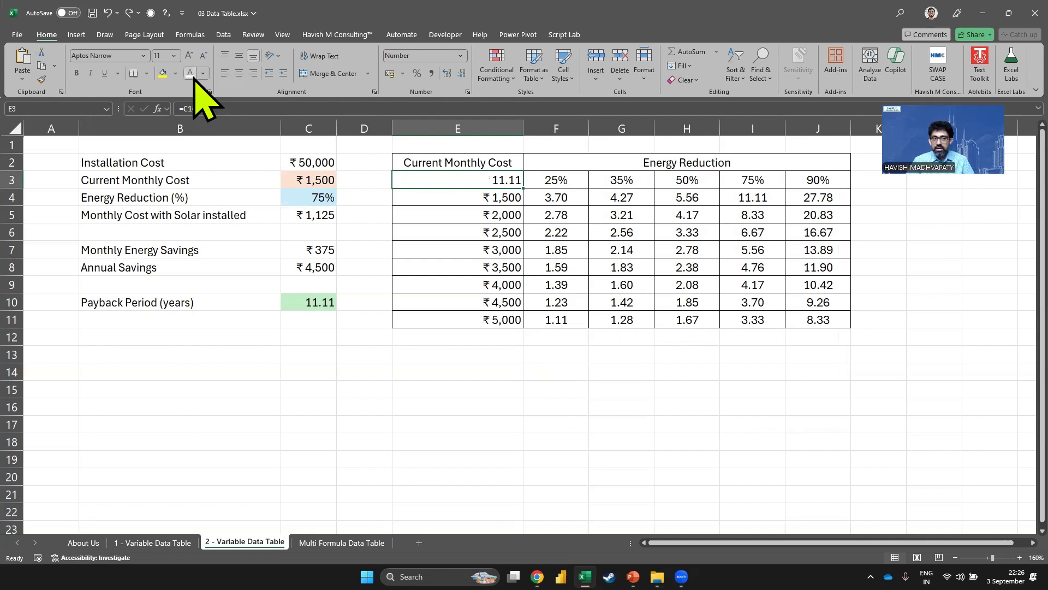
# Try a yellow and a dark fill behind a white font in corner cell E3, and undo both fills
pyautogui.hotkey('ctrl', 'y')
pyautogui.click(162, 74)
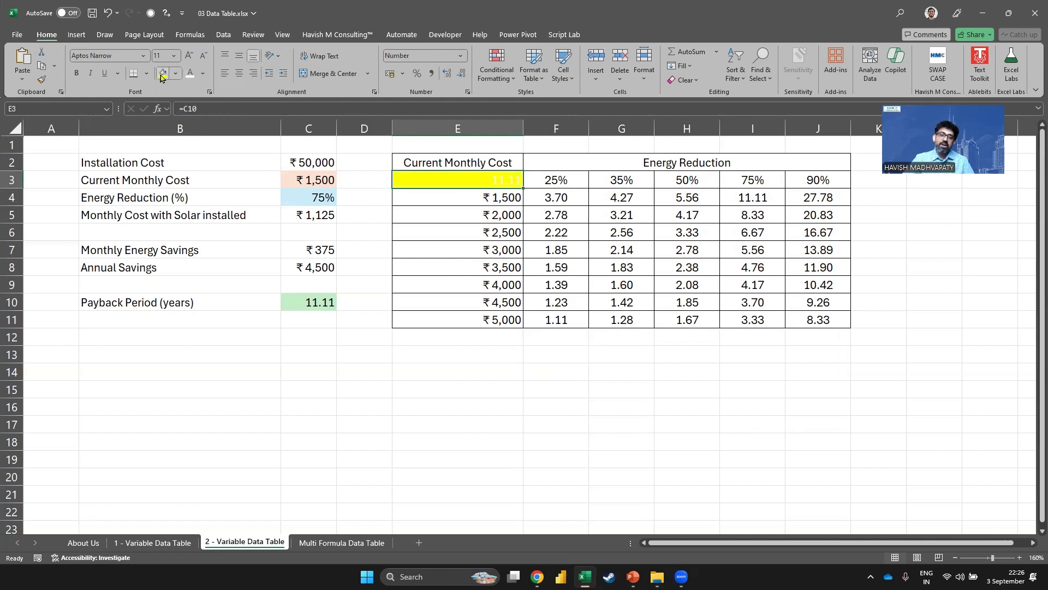
pyautogui.click(176, 73)
pyautogui.click(226, 198)
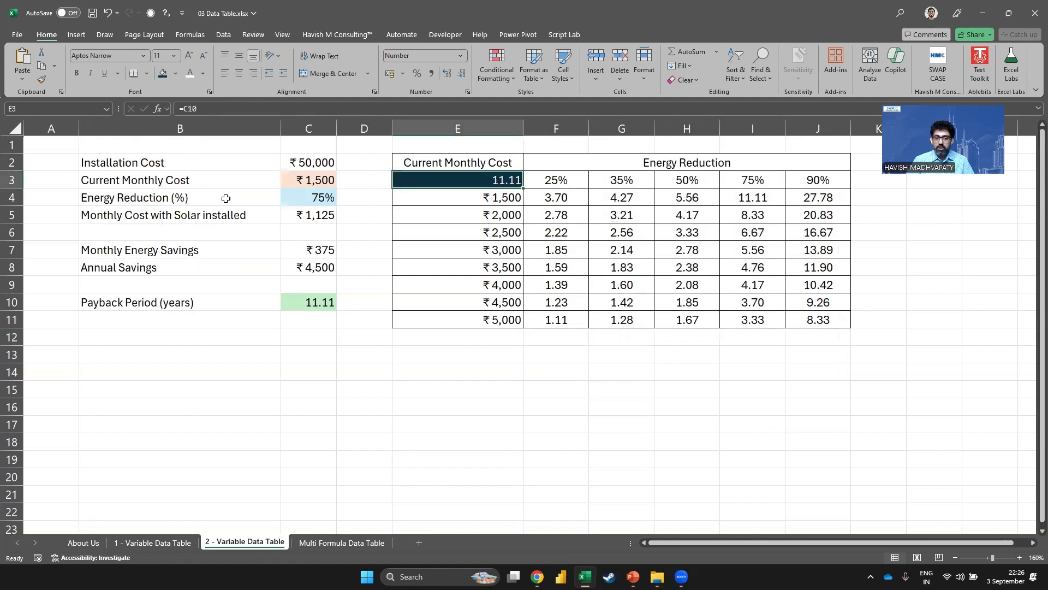
pyautogui.hotkey('ctrl', 'z')
pyautogui.hotkey('ctrl', 'z')
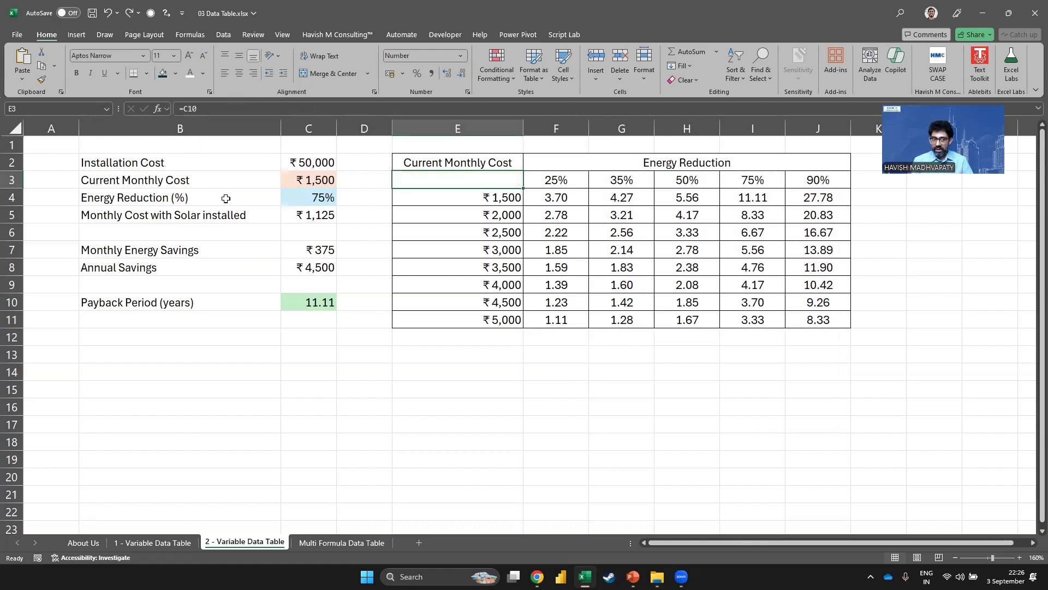
# Hide the value of corner cell E3 with the custom number format ;;; and change its font colour from white to a dark one
pyautogui.hotkey('ctrl', '1')
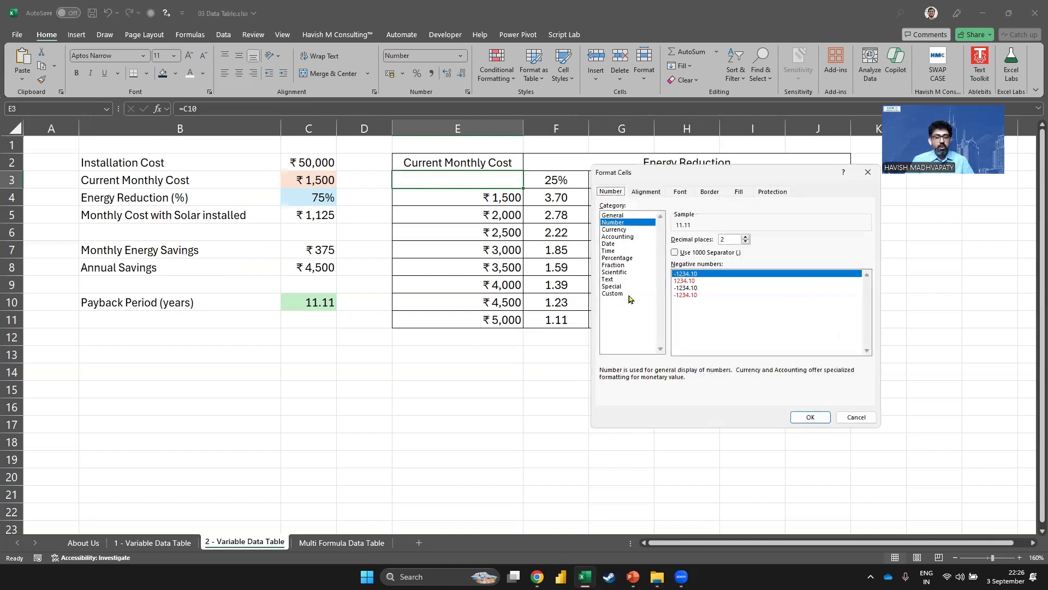
pyautogui.click(628, 293)
pyautogui.press('Tab')
pyautogui.write(';;;')
pyautogui.press('Return')
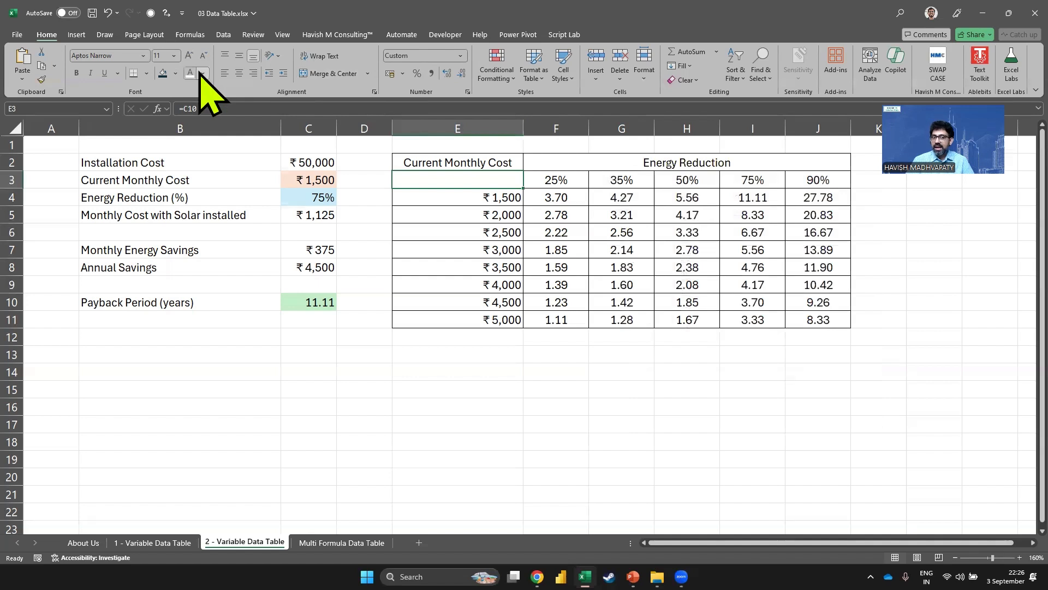
pyautogui.click(202, 73)
pyautogui.click(214, 145)
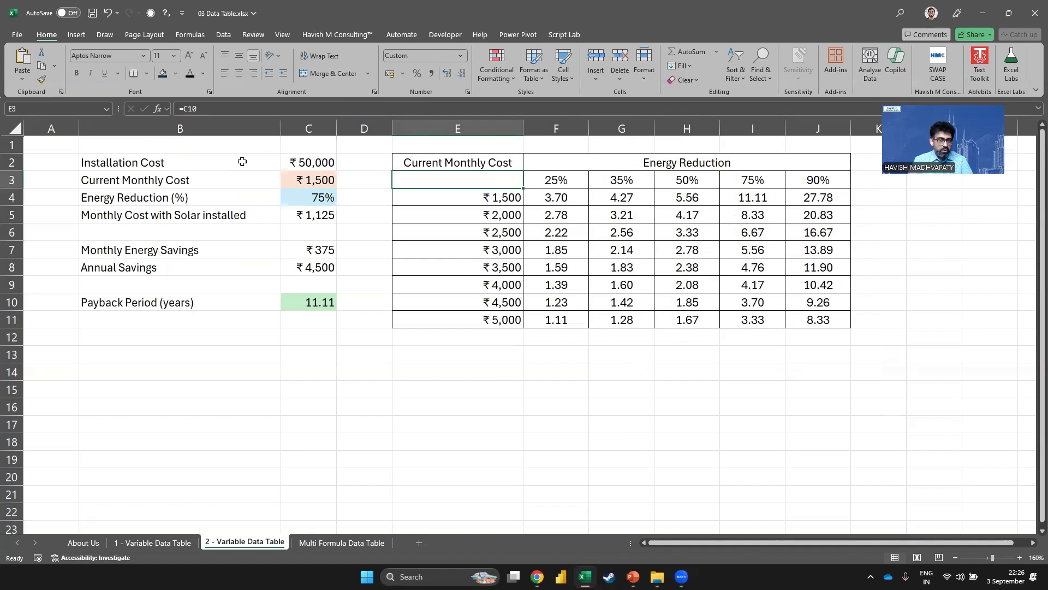
pyautogui.press('Right')
pyautogui.press('Right')
pyautogui.press('Right')
pyautogui.press('Right')
pyautogui.press('Right')
pyautogui.press('Right')
pyautogui.press('Right')
pyautogui.press('Right')
pyautogui.press('Right')
pyautogui.press('Right')
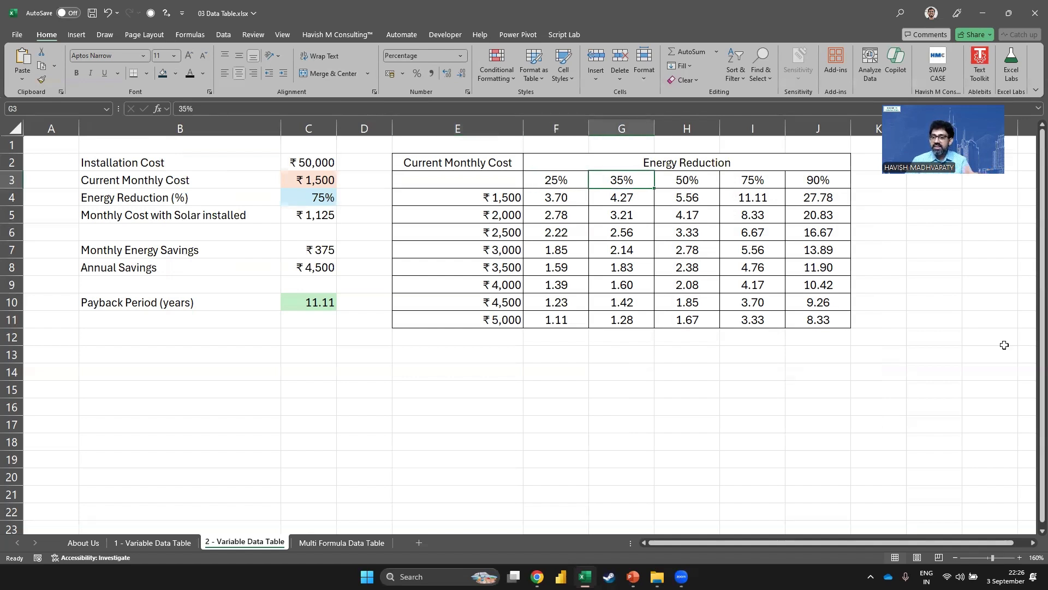
pyautogui.press('Left')
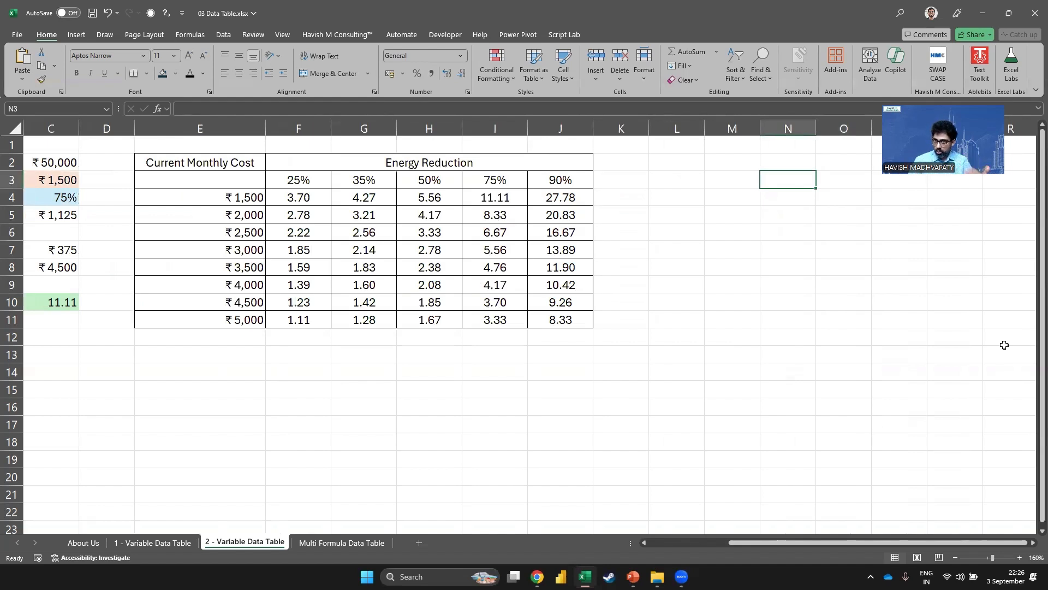
# Examine the monthly cost values in E4:E11 and the increment formulas in E5 and E6
pyautogui.moveTo(235, 202); pyautogui.dragTo(228, 321)
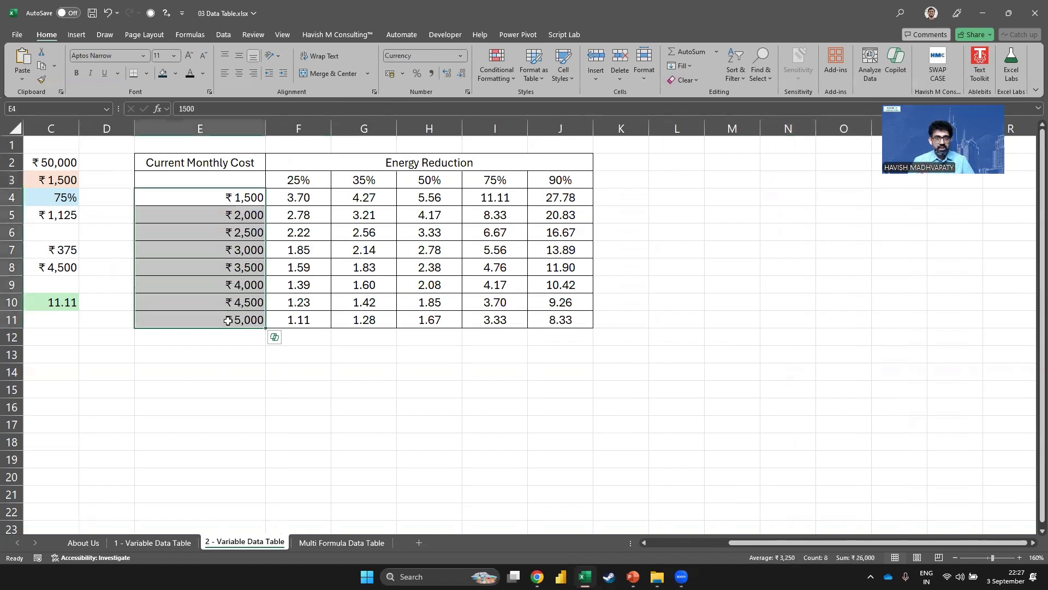
pyautogui.click(210, 197)
pyautogui.press('Down')
pyautogui.press('F2')
pyautogui.press('Return')
pyautogui.press('F2')
pyautogui.press('Escape')
# Try 3000 as the first monthly cost in E4 to test the table's recalculation, and undo the entry
pyautogui.press('Up')
pyautogui.press('Up')
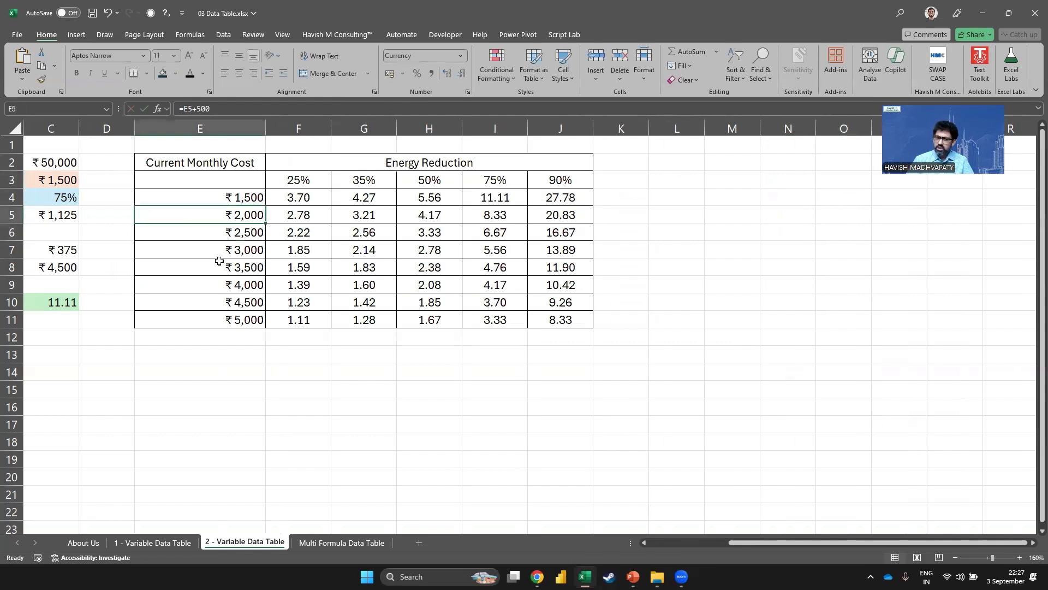
pyautogui.write('3000')
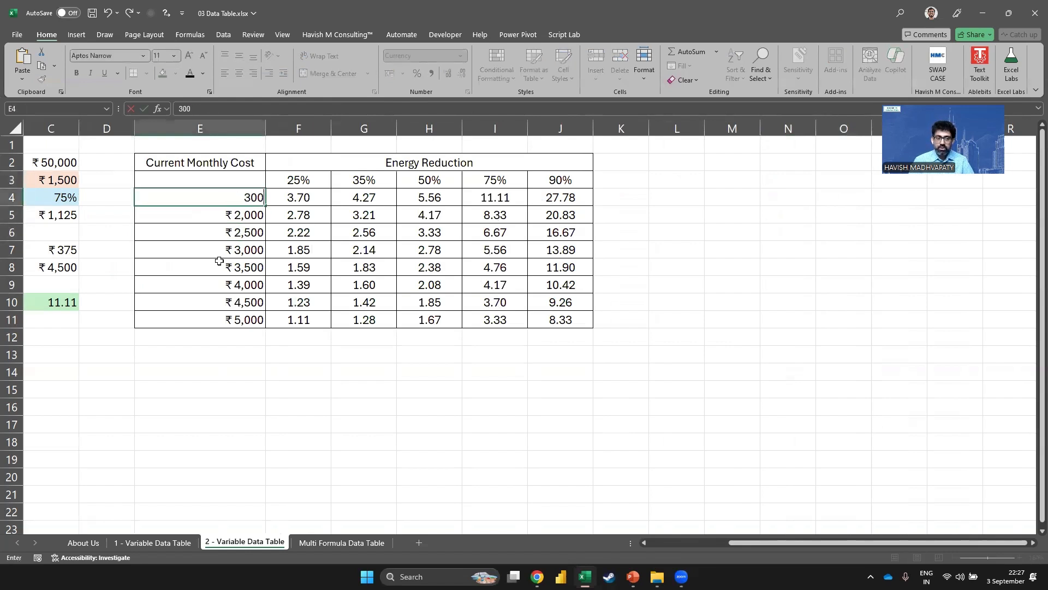
pyautogui.press('Return')
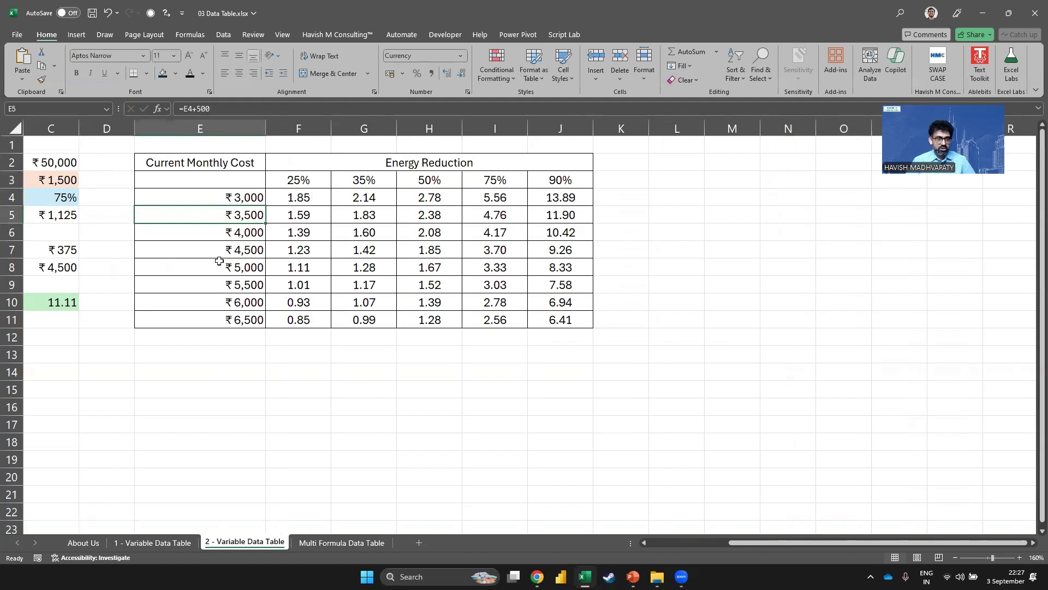
pyautogui.hotkey('ctrl', 'z')
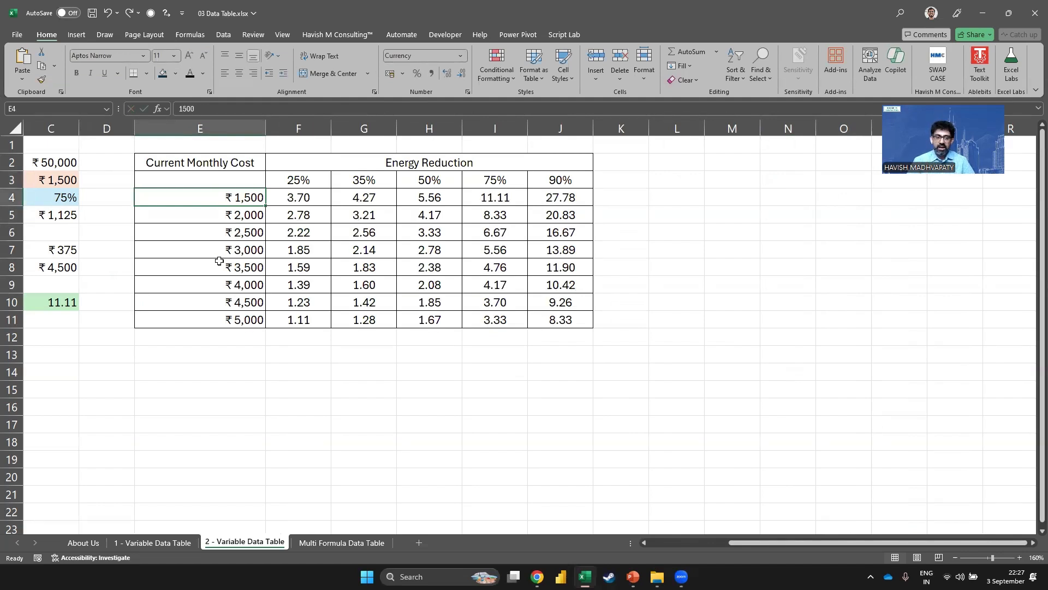
pyautogui.click(306, 181)
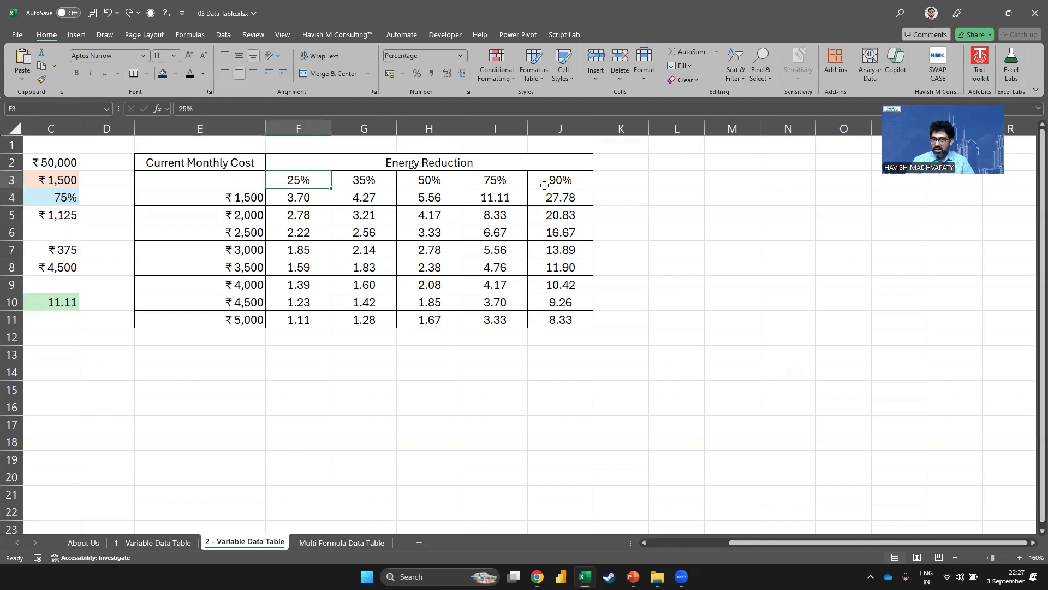
pyautogui.click(212, 200)
pyautogui.moveTo(215, 287); pyautogui.dragTo(219, 318)
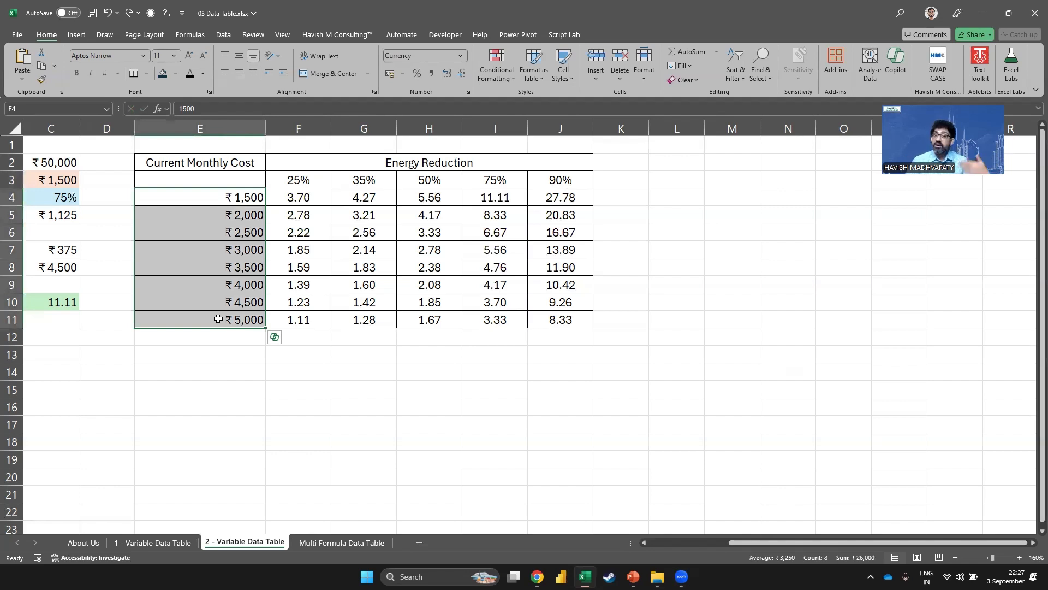
pyautogui.click(315, 280)
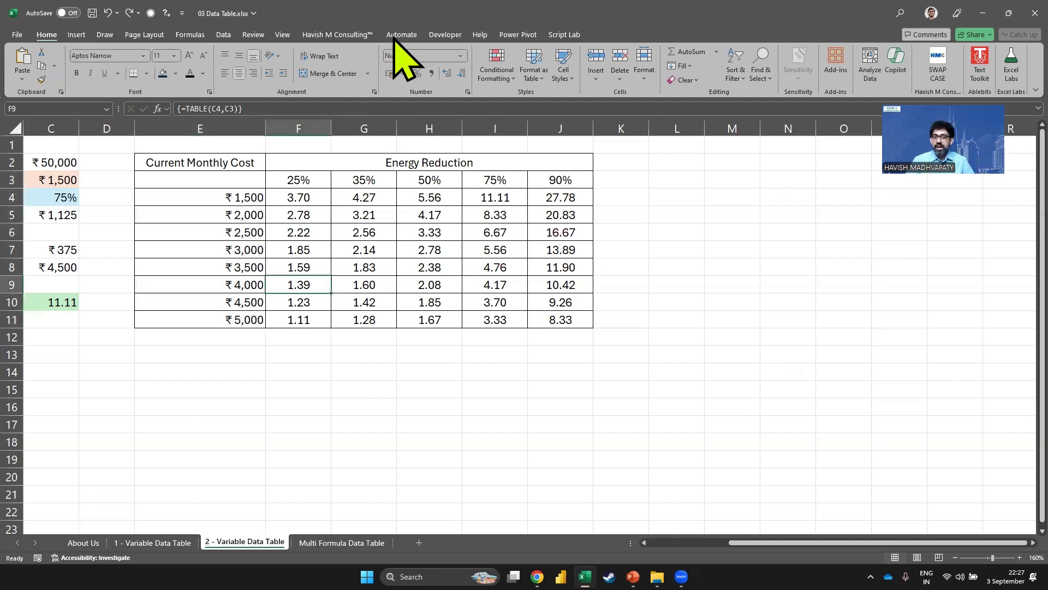
# Insert a vertical scroll bar form control in column E beside the monthly costs, spanning rows 4 to 11, and test its downward scrolling
pyautogui.click(428, 35)
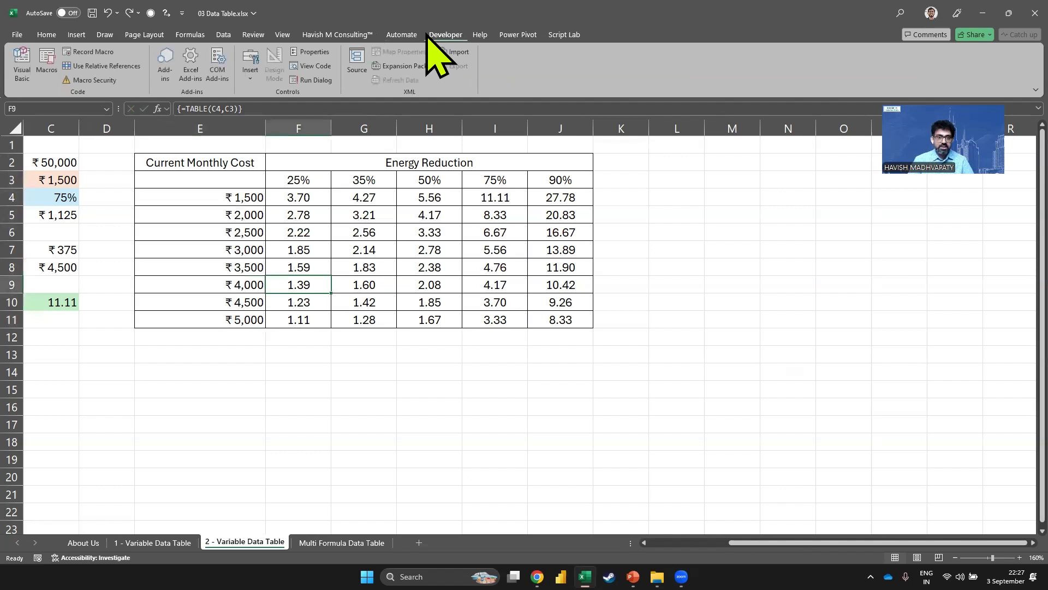
pyautogui.click(251, 75)
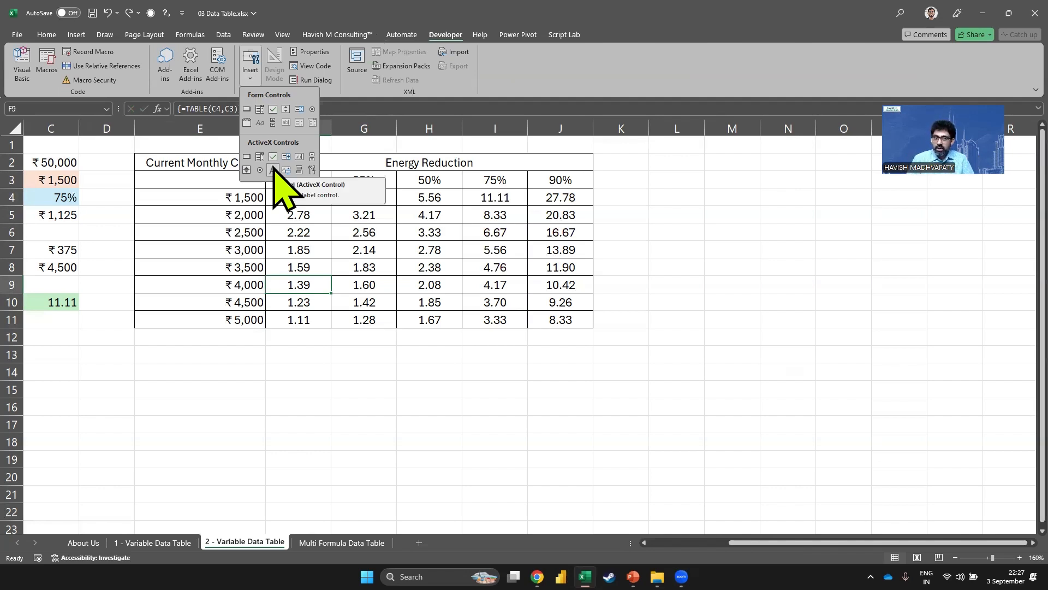
pyautogui.click(273, 122)
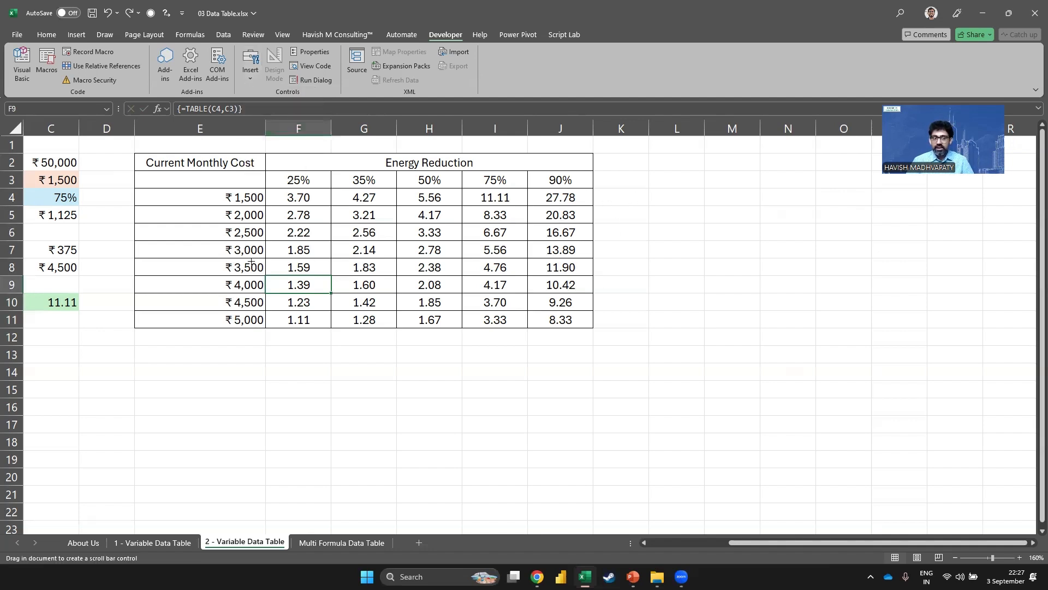
pyautogui.moveTo(173, 312); pyautogui.dragTo(186, 317)
pyautogui.click(310, 391)
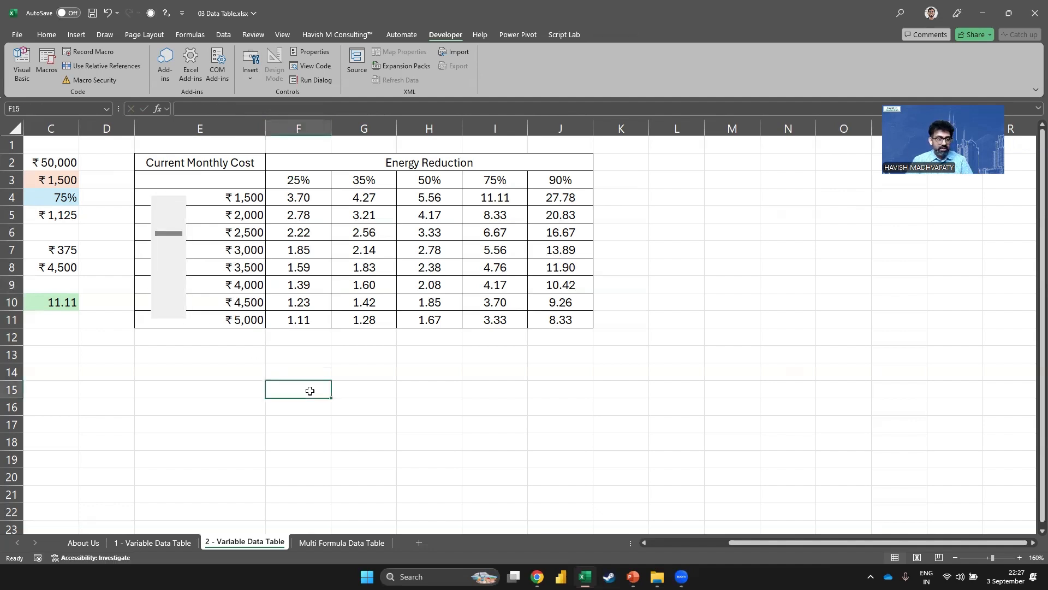
pyautogui.click(164, 304)
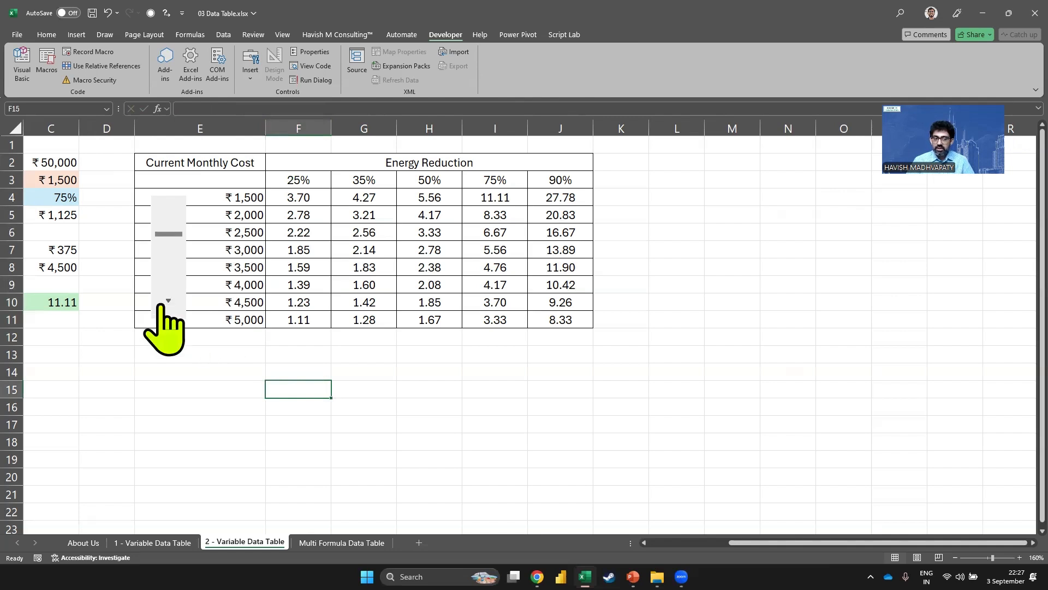
pyautogui.click(164, 303)
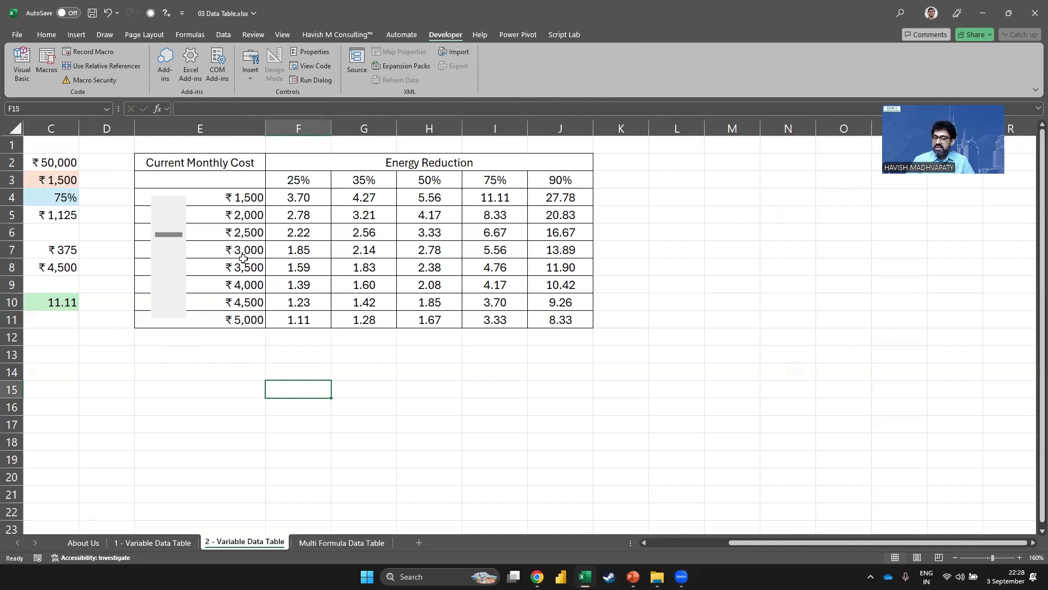
# Set the scroll bar control's current and minimum values to 0, its maximum value to 3000 and its incremental change to 500
pyautogui.rightClick(169, 276)
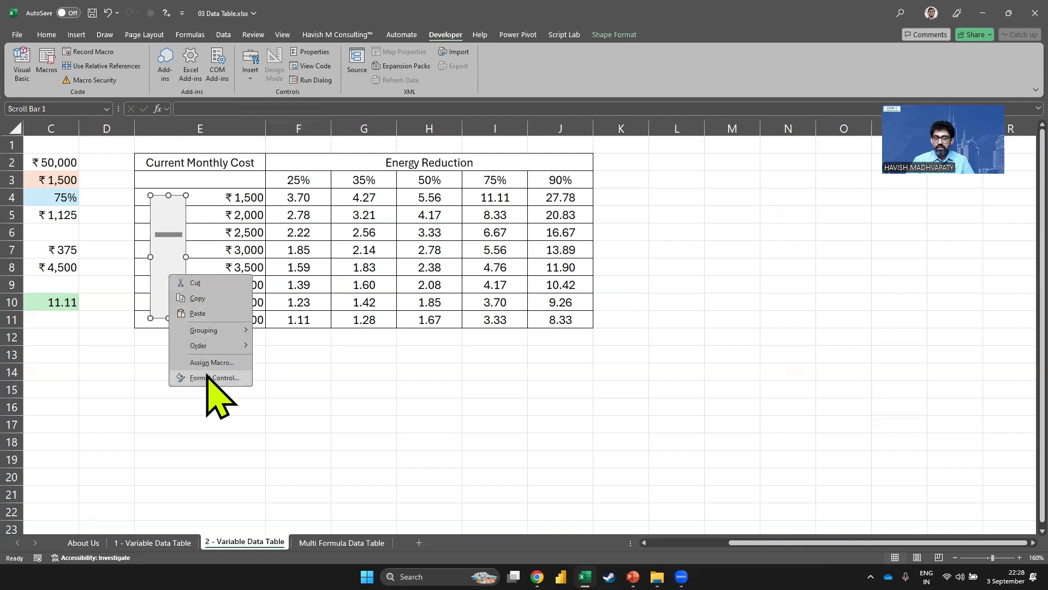
pyautogui.click(208, 377)
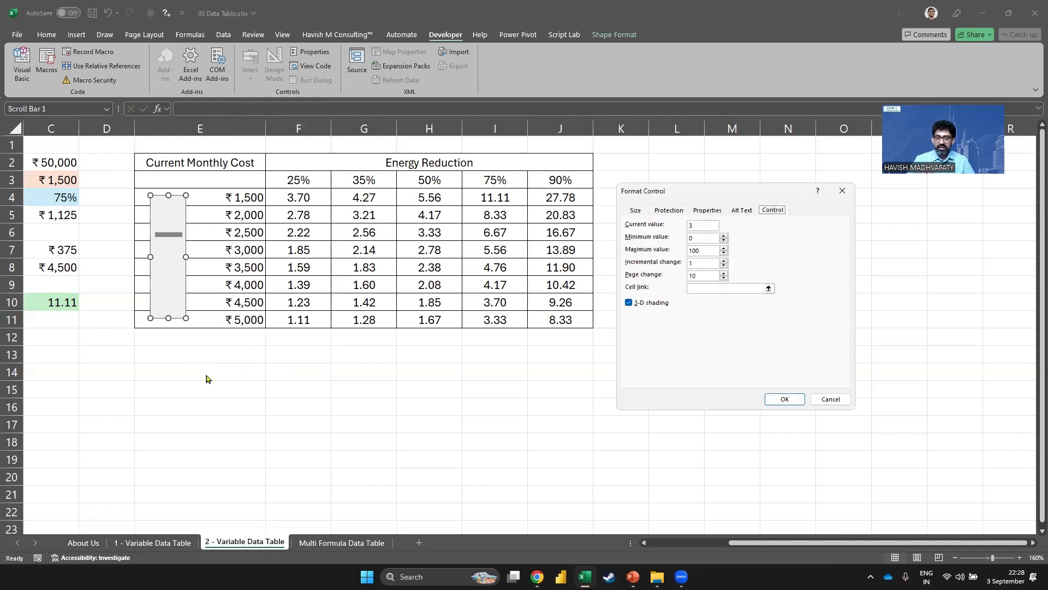
pyautogui.click(708, 225)
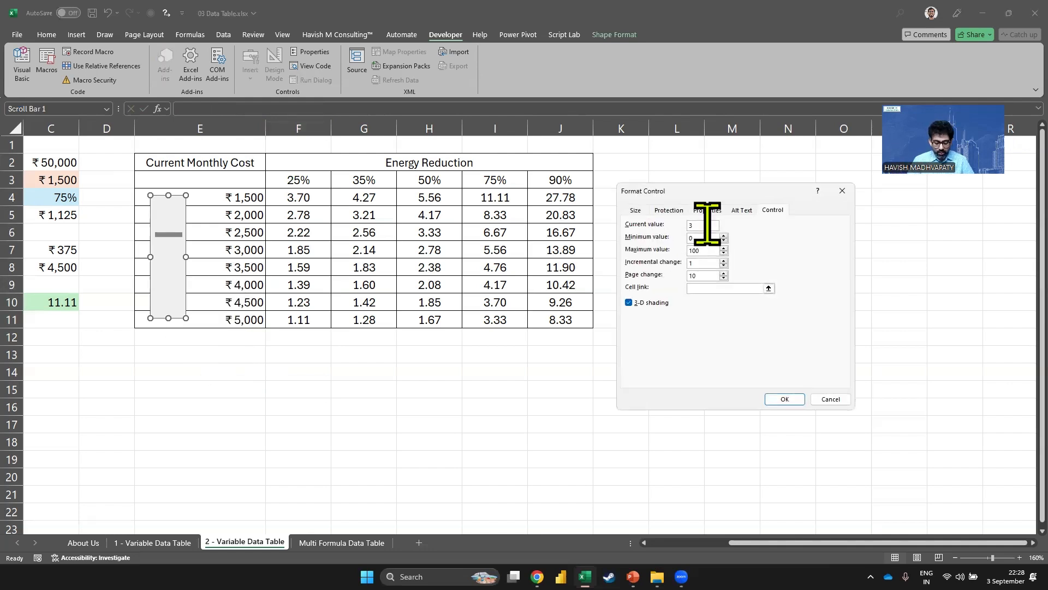
pyautogui.write('0')
pyautogui.click(708, 238)
pyautogui.press('Tab')
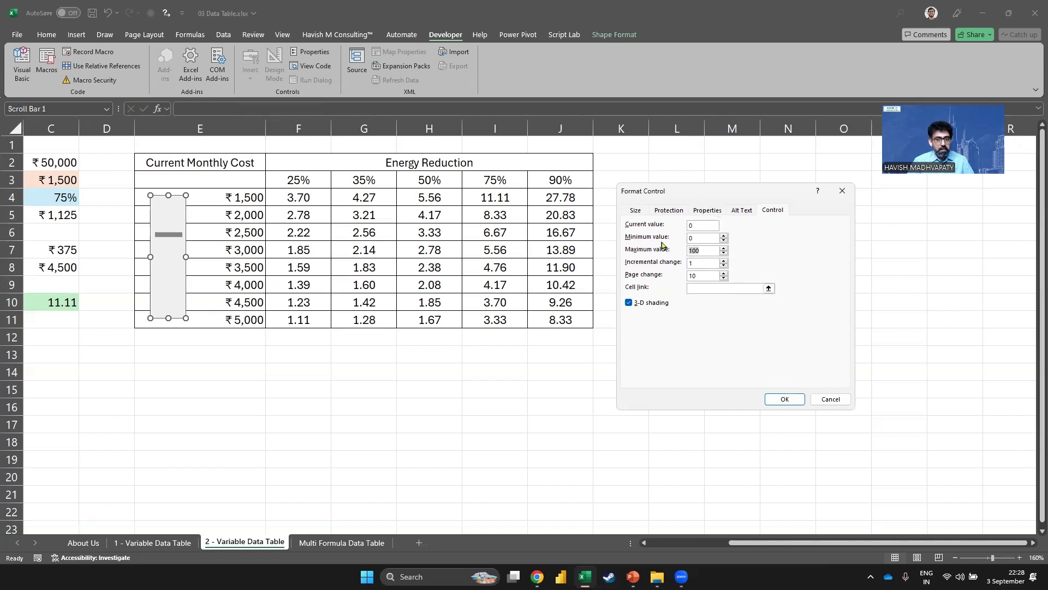
pyautogui.write('3000')
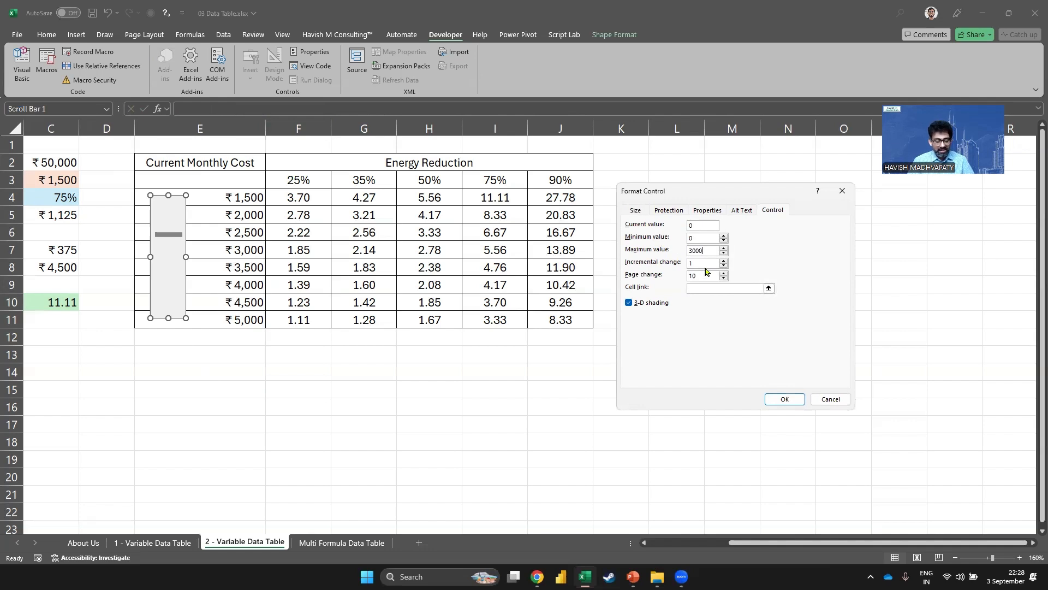
pyautogui.press('Tab')
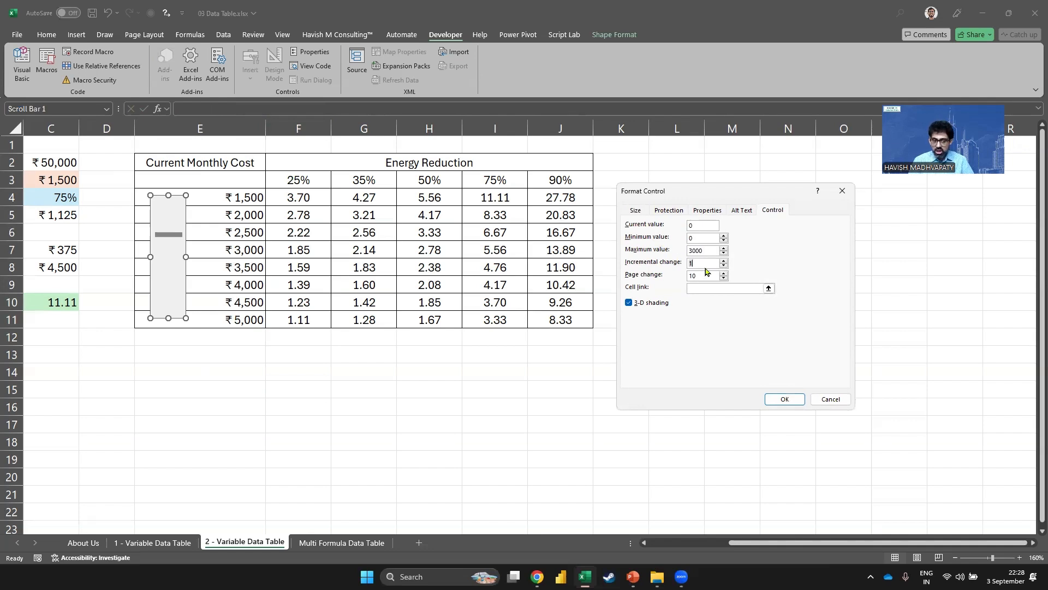
pyautogui.write('500')
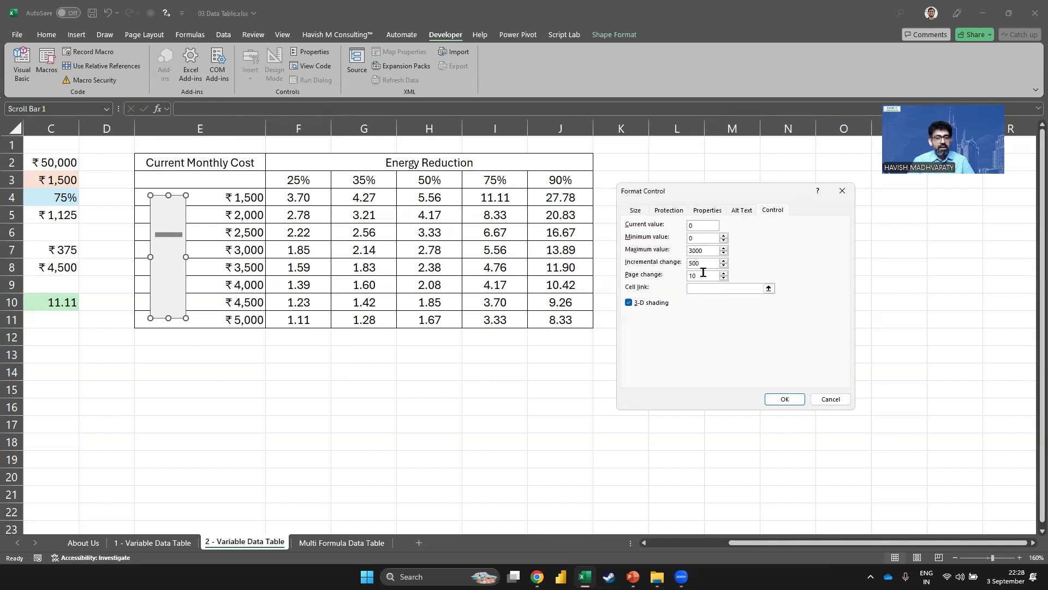
# Set the scroll bar's page change to 500 and link the control to cell E4
pyautogui.press('BackSpace')
pyautogui.press('BackSpace')
pyautogui.write('500')
pyautogui.press('Tab')
pyautogui.click(257, 200)
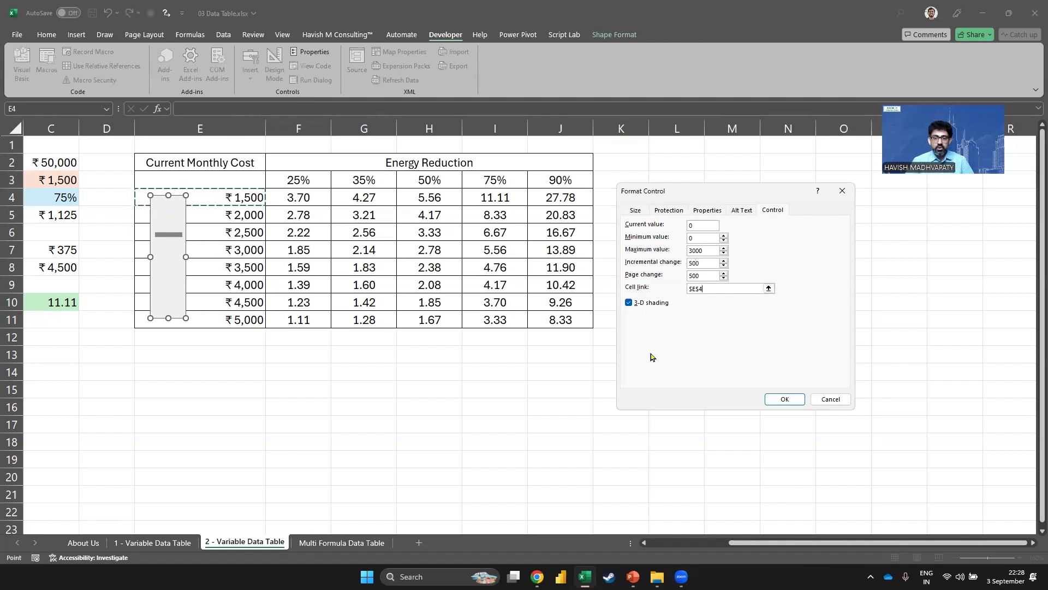
pyautogui.click(782, 399)
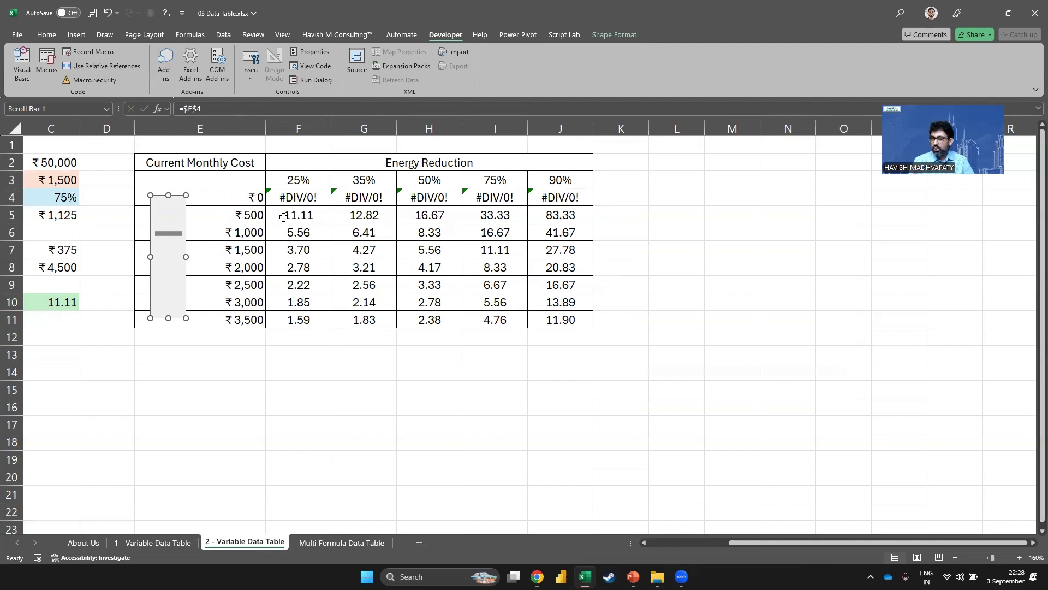
pyautogui.rightClick(171, 264)
pyautogui.click(224, 371)
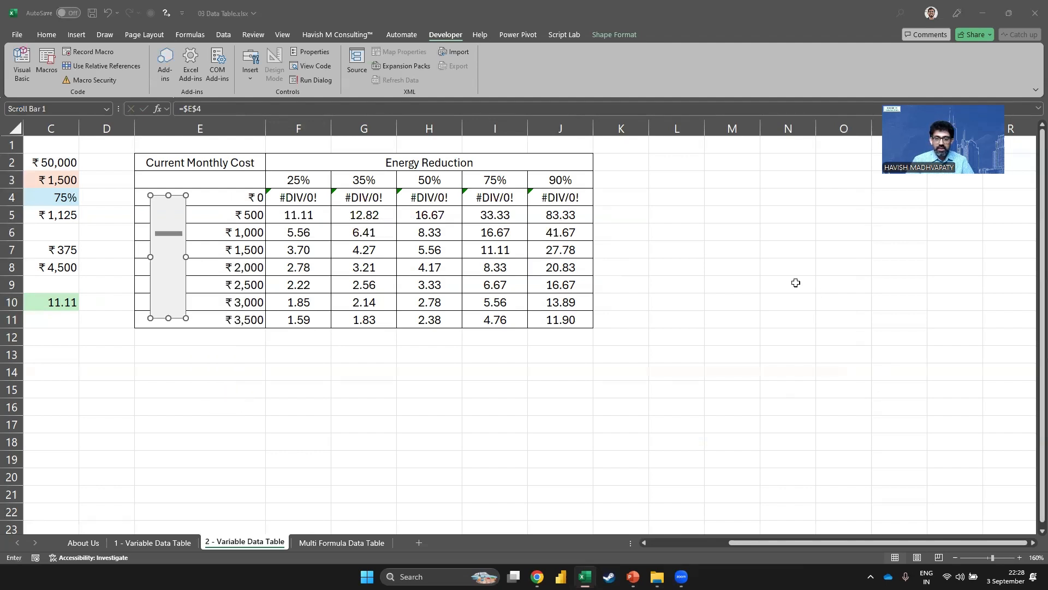
pyautogui.click(293, 432)
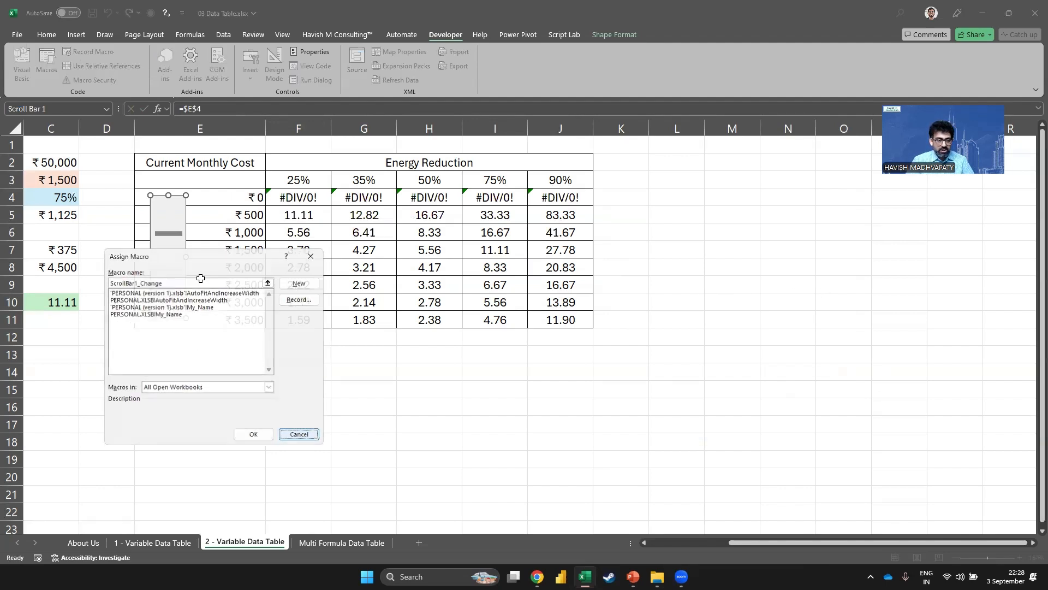
# Set the scroll bar's current value to 500 and deselect the control
pyautogui.rightClick(184, 241)
pyautogui.click(226, 346)
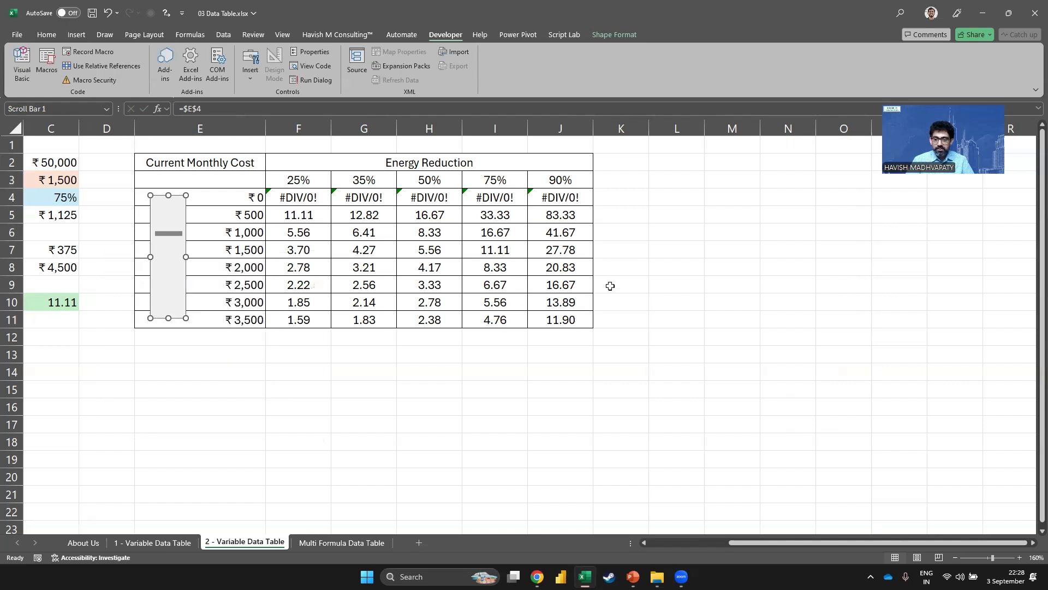
pyautogui.write('500')
pyautogui.press('Tab')
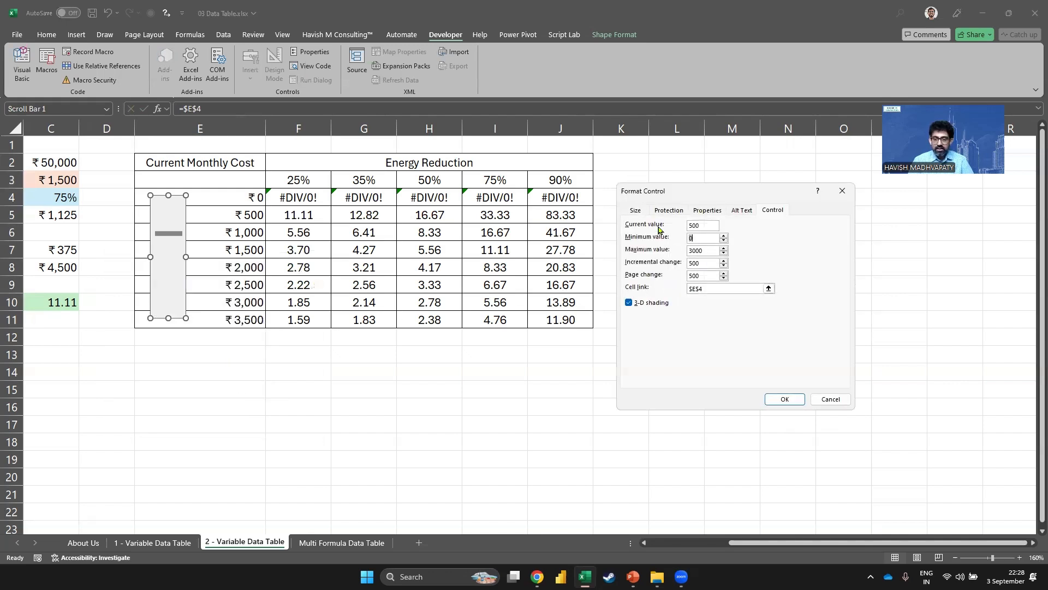
pyautogui.press('Return')
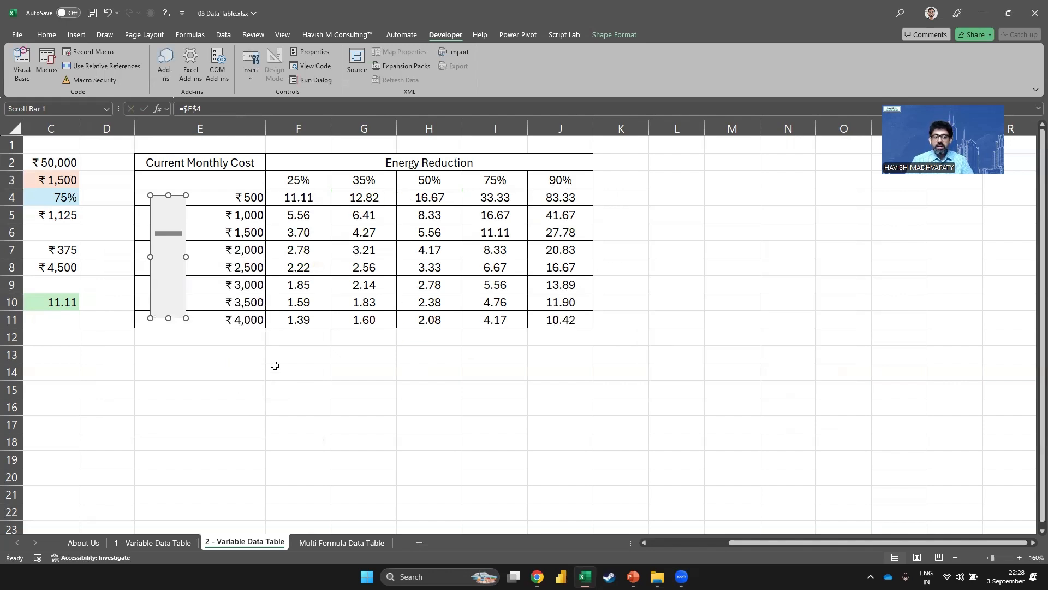
pyautogui.click(275, 366)
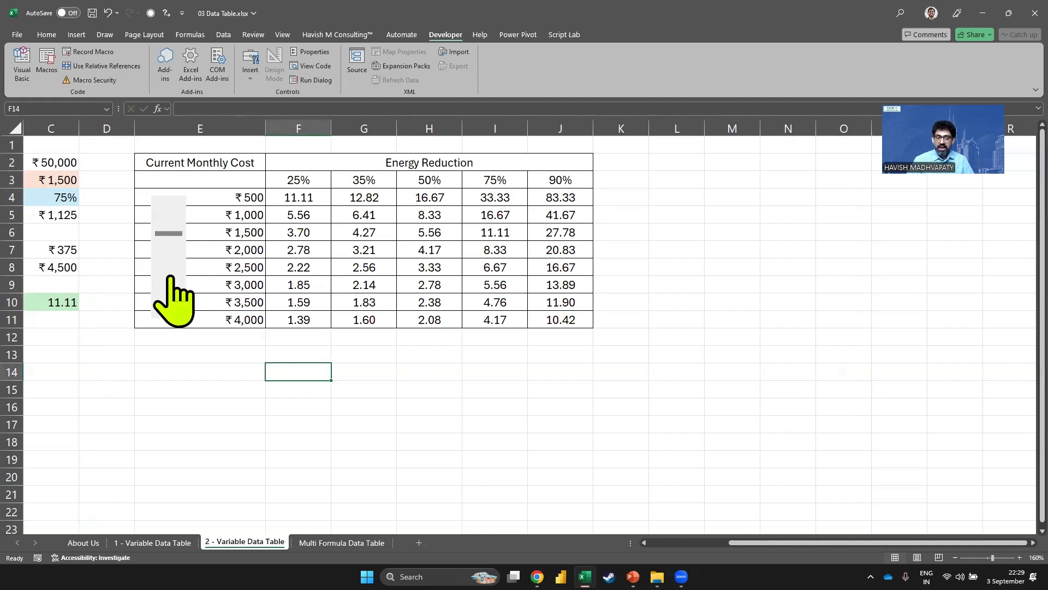
# Test the scroll bar by stepping the monthly costs up several increments and back to a first value of 500
pyautogui.click(170, 313)
pyautogui.click(170, 313)
pyautogui.click(170, 312)
pyautogui.click(171, 312)
pyautogui.click(170, 313)
pyautogui.click(169, 211)
pyautogui.click(170, 211)
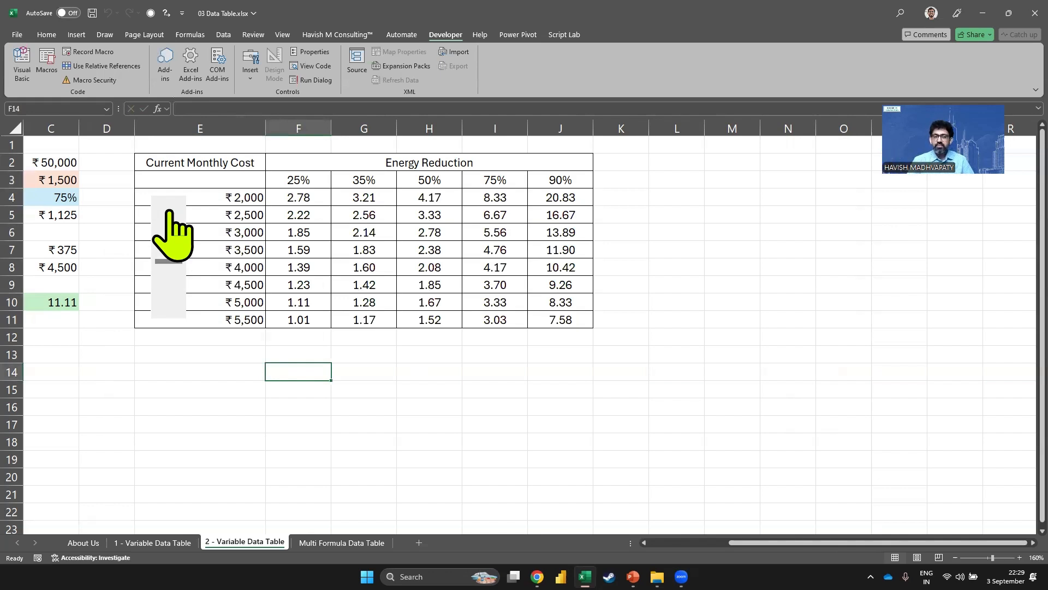
pyautogui.click(169, 212)
pyautogui.click(170, 211)
pyautogui.click(169, 211)
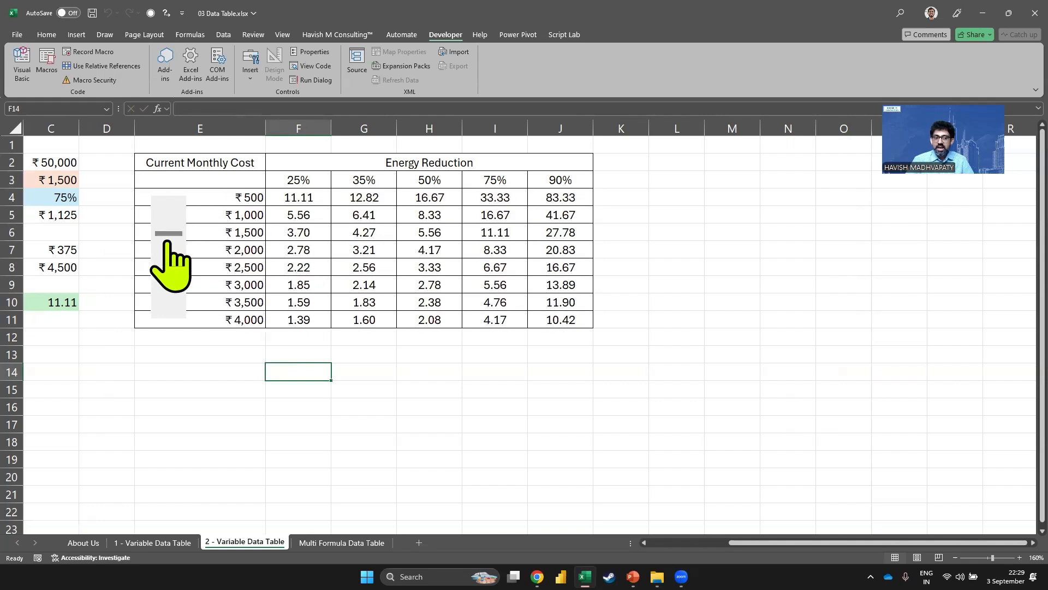
# Slide the scroll bar's thumb freely and page through it, leaving the first monthly cost in E4 at 1,982
pyautogui.moveTo(169, 234); pyautogui.dragTo(166, 258)
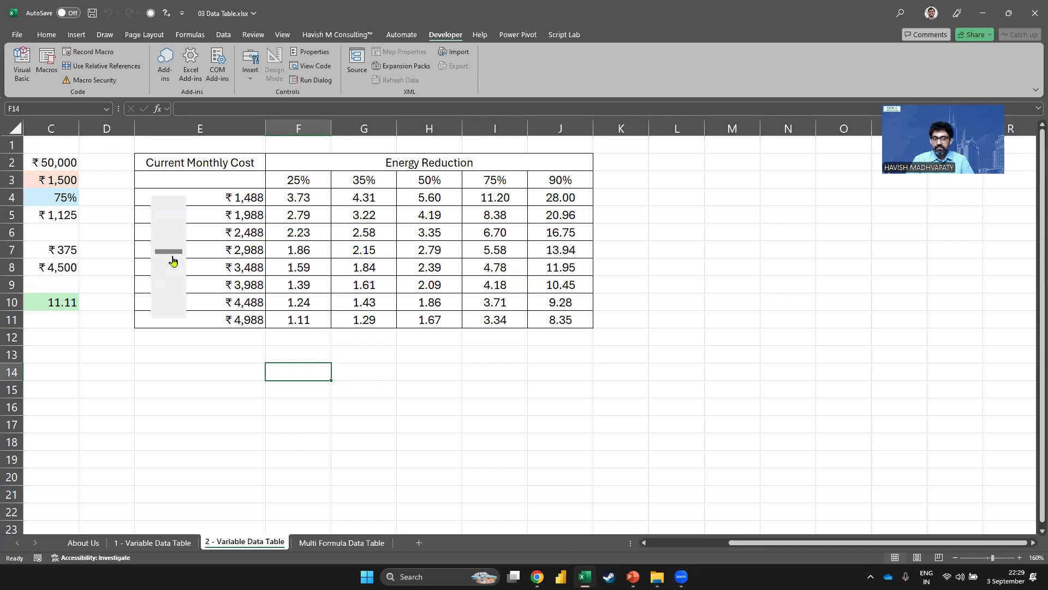
pyautogui.click(172, 235)
pyautogui.click(169, 262)
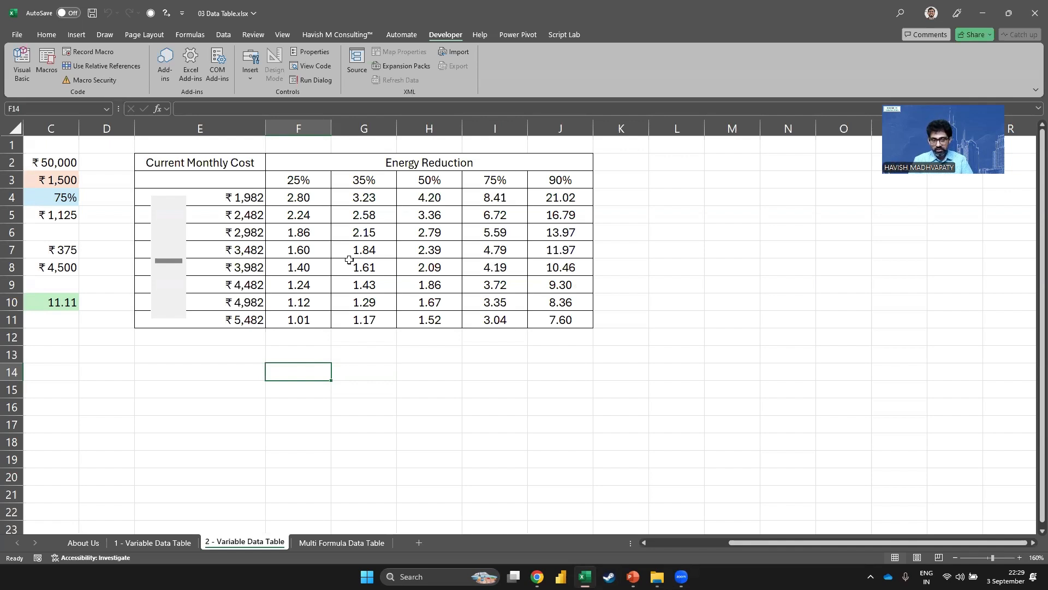
# Switch to the Multi Formula Data Table sheet and examine the Annual Savings formula in C8 and the Payback Period formula in C10
pyautogui.click(341, 542)
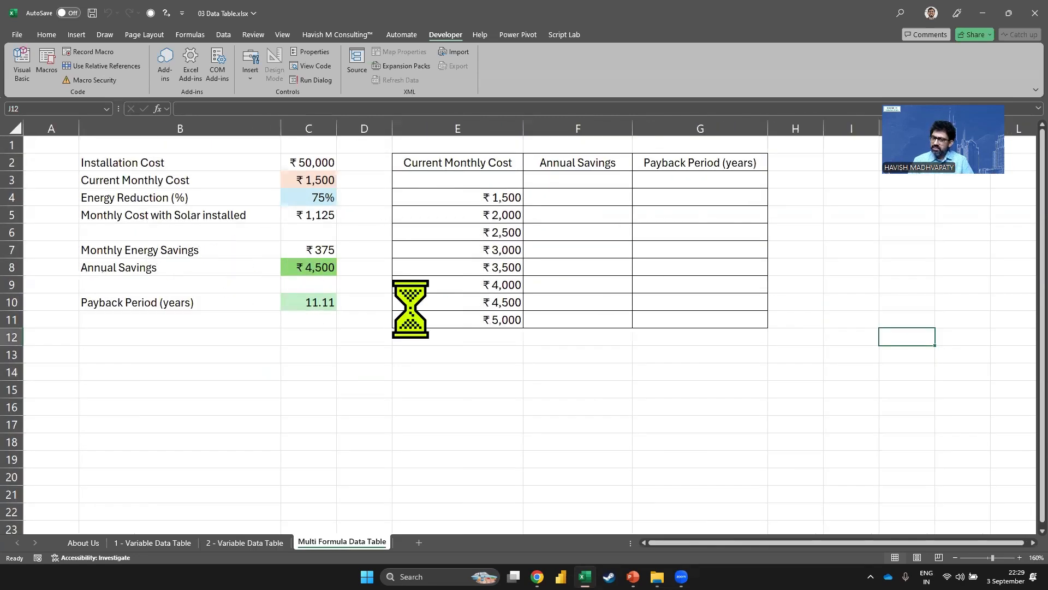
pyautogui.click(158, 543)
pyautogui.click(250, 543)
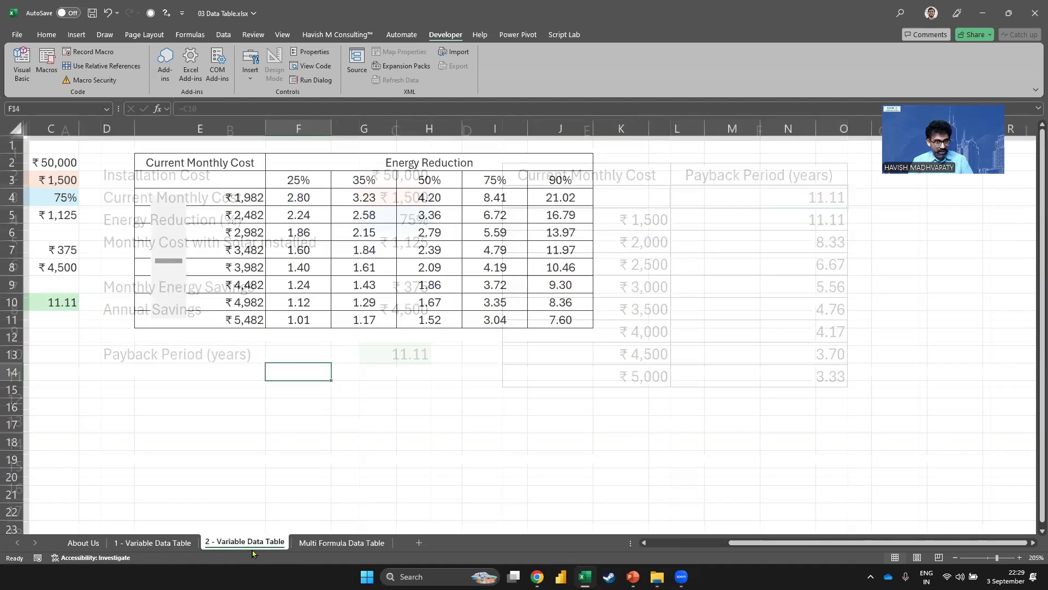
pyautogui.click(318, 543)
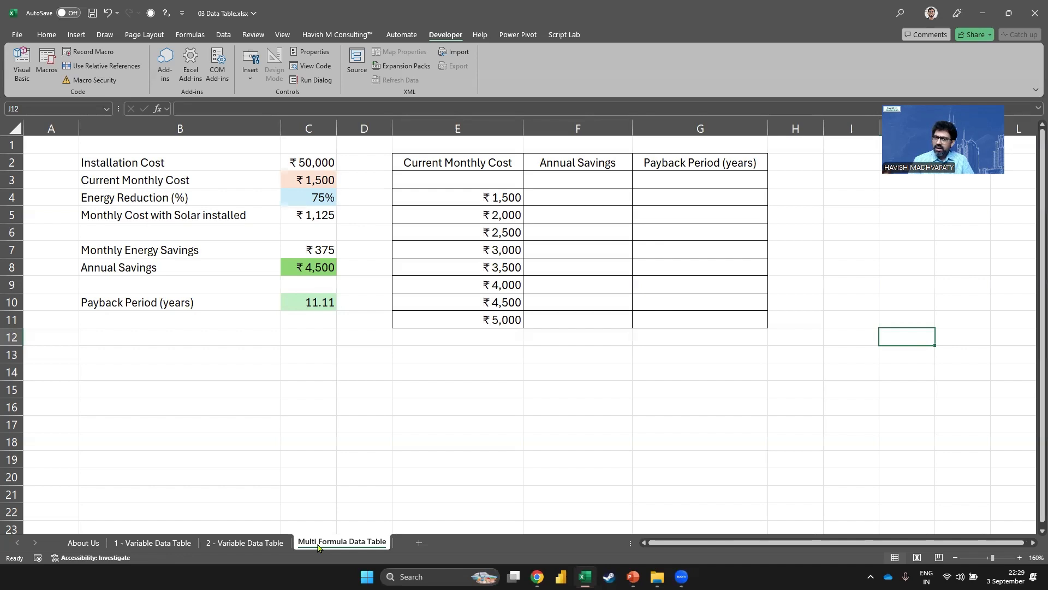
pyautogui.doubleClick(334, 267)
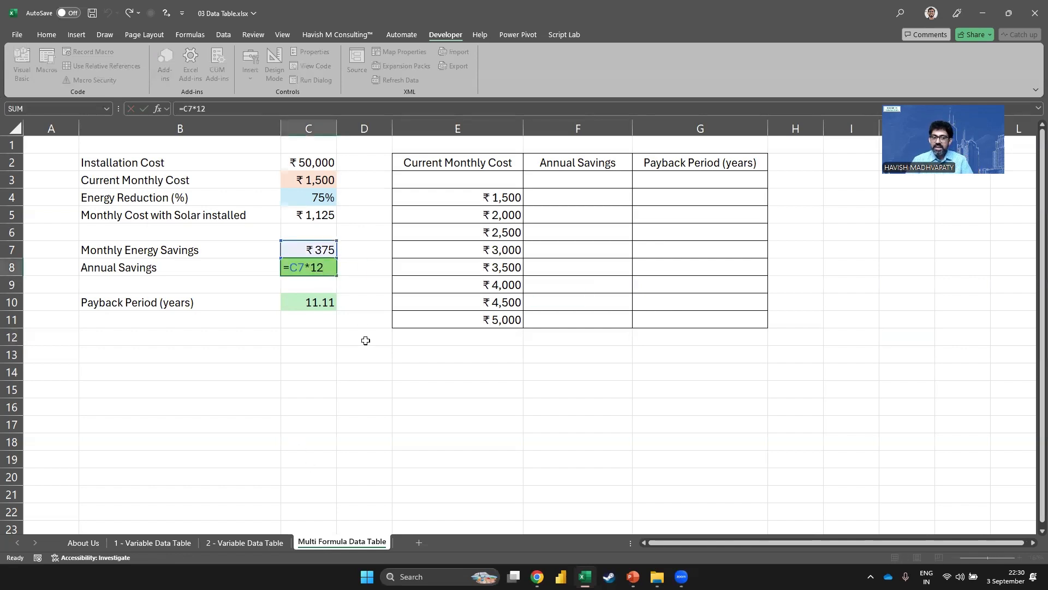
pyautogui.press('Escape')
pyautogui.press('Down')
pyautogui.press('Down')
pyautogui.press('F2')
pyautogui.press('Escape')
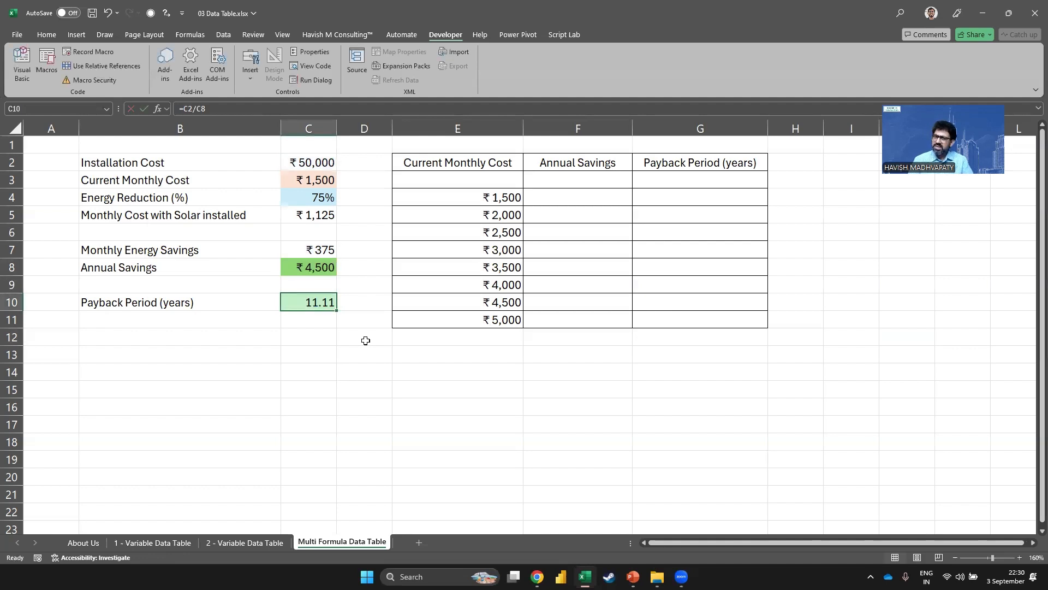
# Link F3 to the Annual Savings cell with =C8 and G3 to the Payback Period cell with =C10
pyautogui.click(623, 185)
pyautogui.write('=')
pyautogui.click(309, 266)
pyautogui.press('Return')
pyautogui.click(678, 179)
pyautogui.write('=')
pyautogui.click(311, 302)
pyautogui.press('Return')
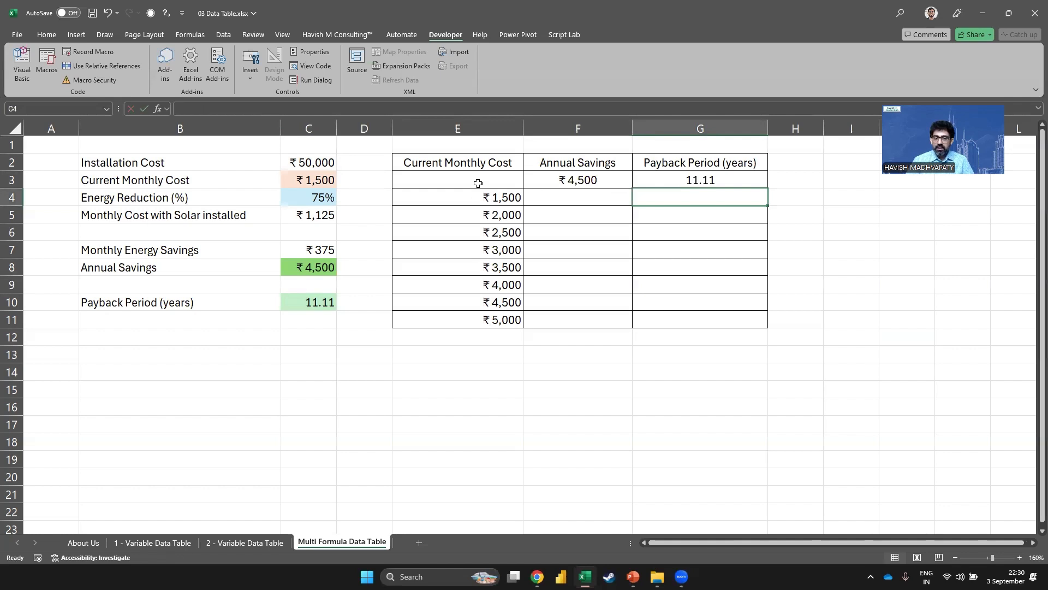
# Create a what-if data table over E3:F11 for Annual Savings only, with C3 as the column input cell
pyautogui.moveTo(483, 181)
pyautogui.mouseDown()
pyautogui.moveTo(707, 342)
pyautogui.moveTo(716, 318)
pyautogui.mouseUp()
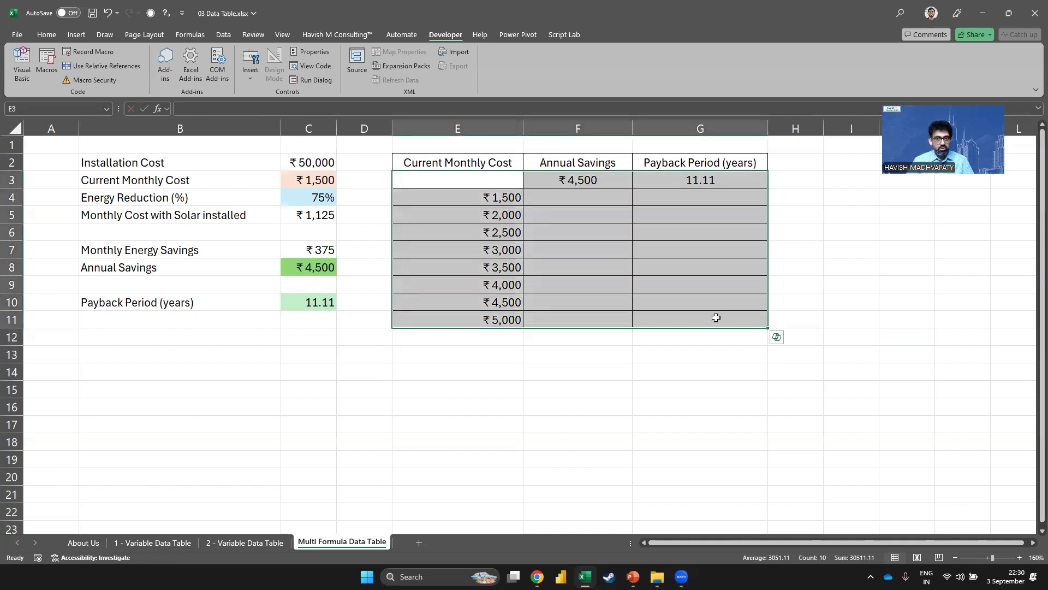
pyautogui.moveTo(499, 182); pyautogui.dragTo(627, 315)
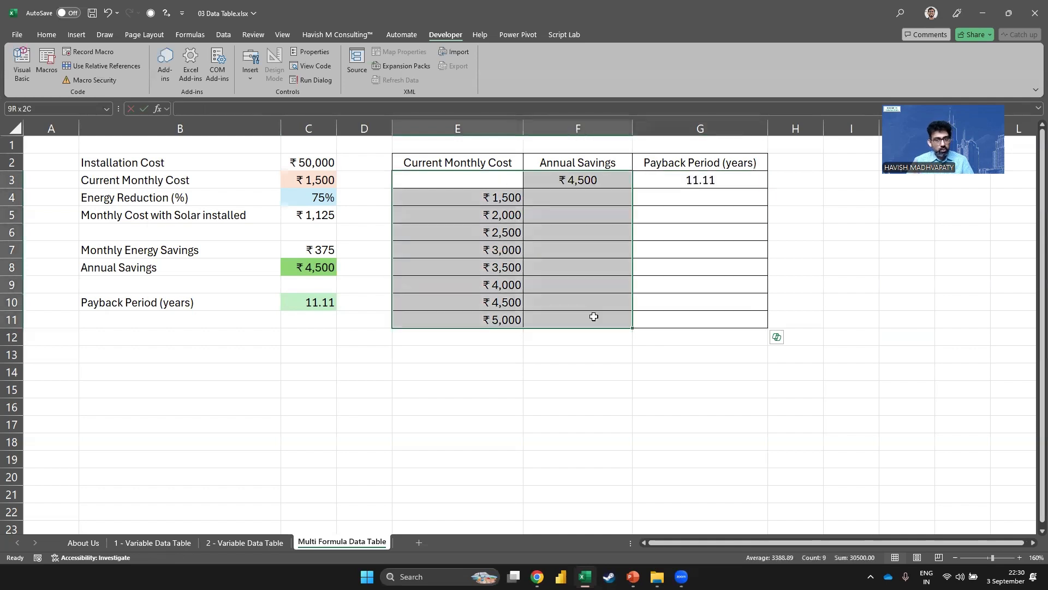
pyautogui.click(223, 35)
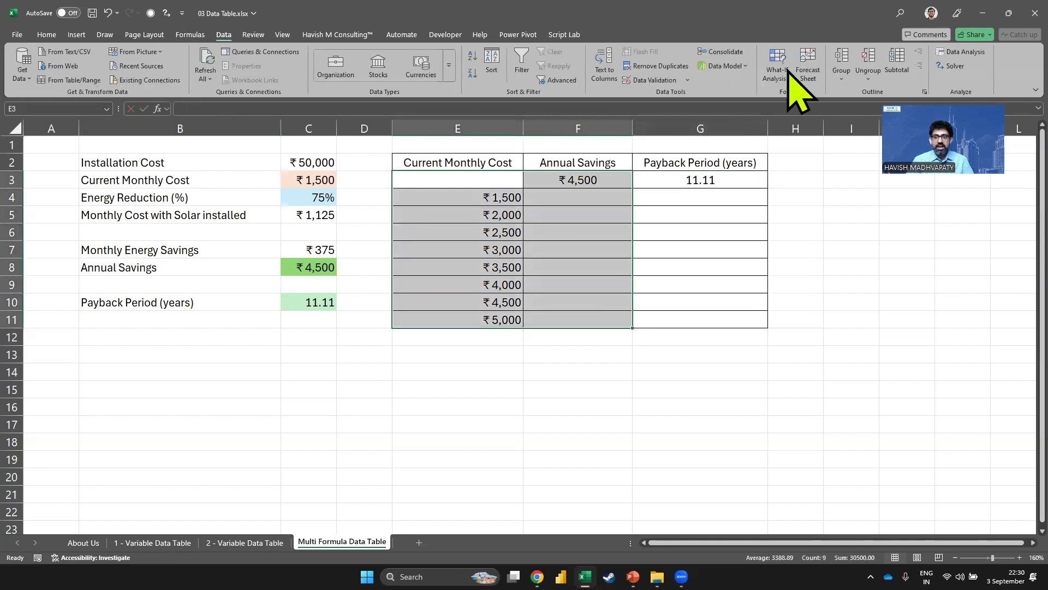
pyautogui.click(786, 79)
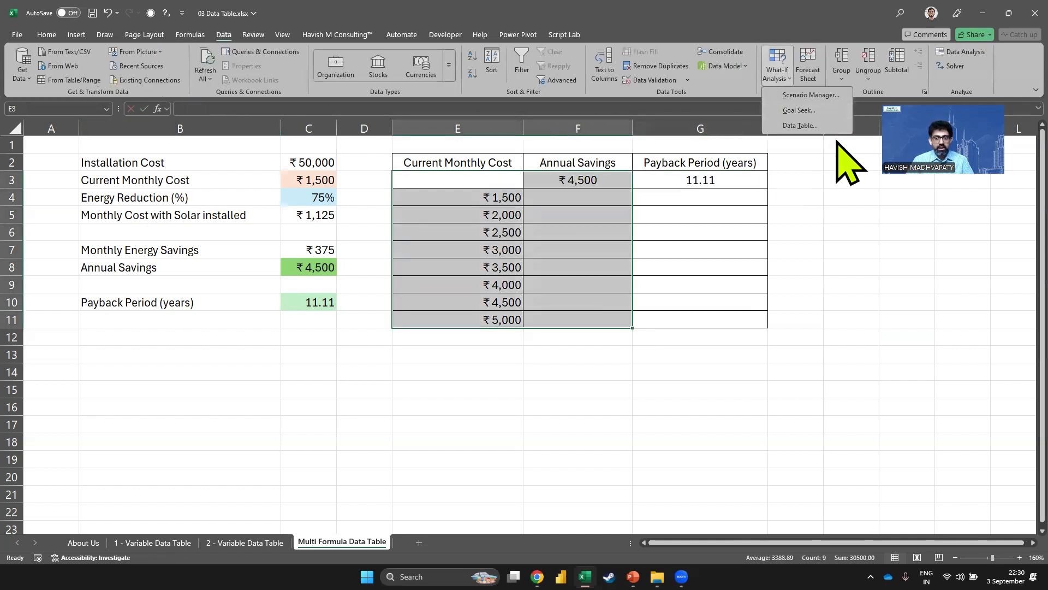
pyautogui.click(798, 125)
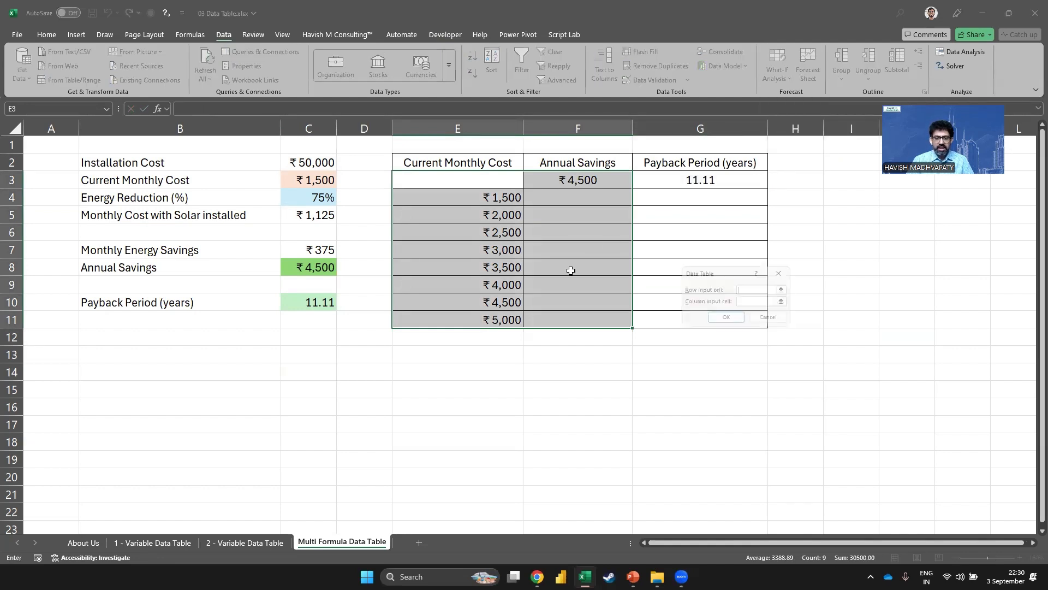
pyautogui.click(308, 180)
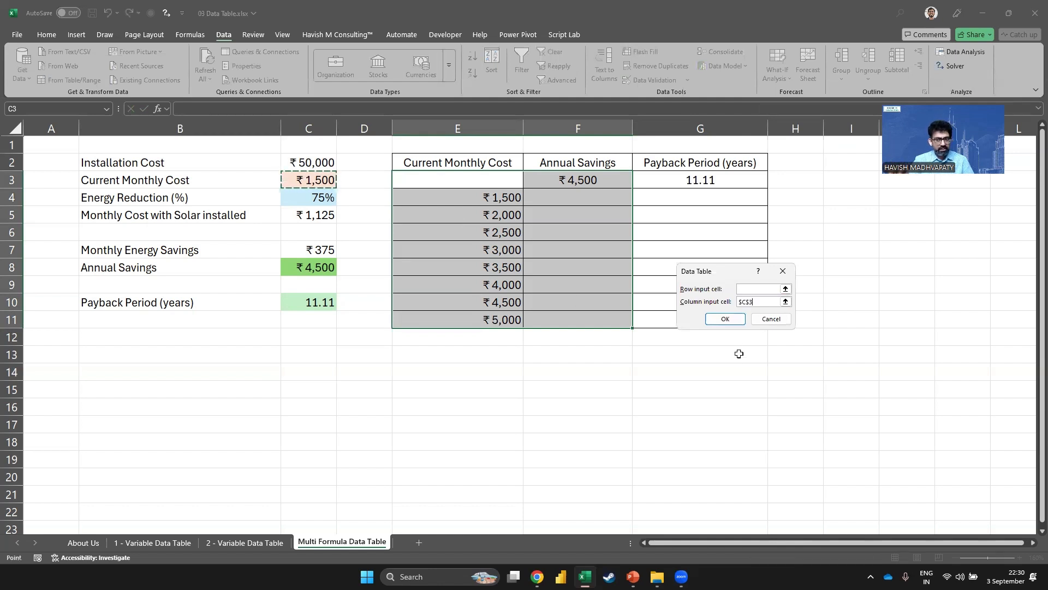
pyautogui.click(731, 318)
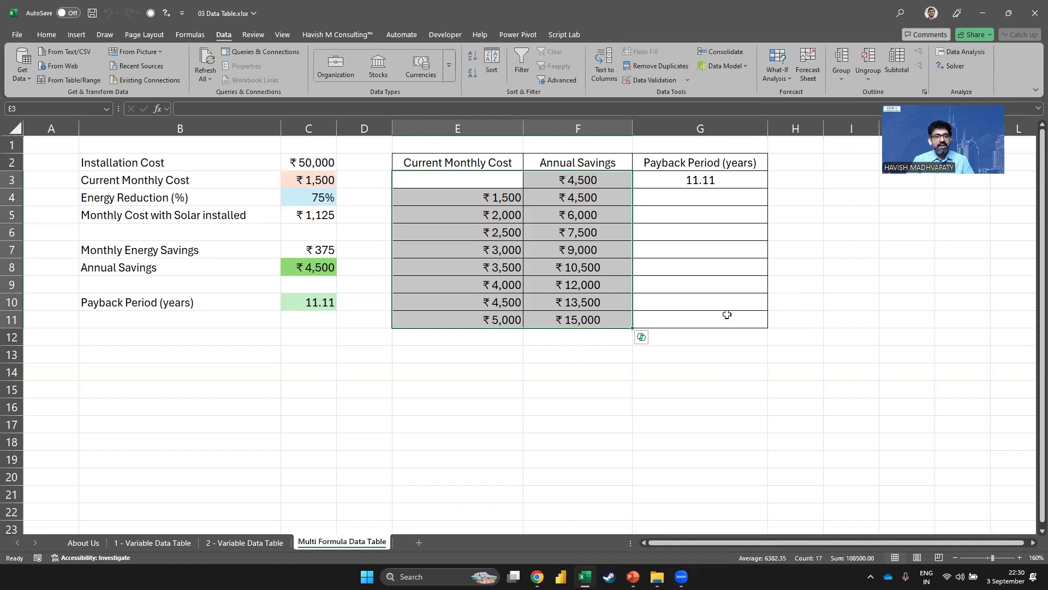
# Clear the data table results from the Annual Savings cells F4:F11
pyautogui.press('Left')
pyautogui.press('Right')
pyautogui.press('Right')
pyautogui.press('Down')
pyautogui.press('Down')
pyautogui.press('Up')
pyautogui.hotkey('ctrl', 'shift', 'Down')
pyautogui.press('Delete')
# Create a what-if data table over E3:G11 for Annual Savings and Payback Period, with C3 as the column input cell
pyautogui.press('Up')
pyautogui.press('Left')
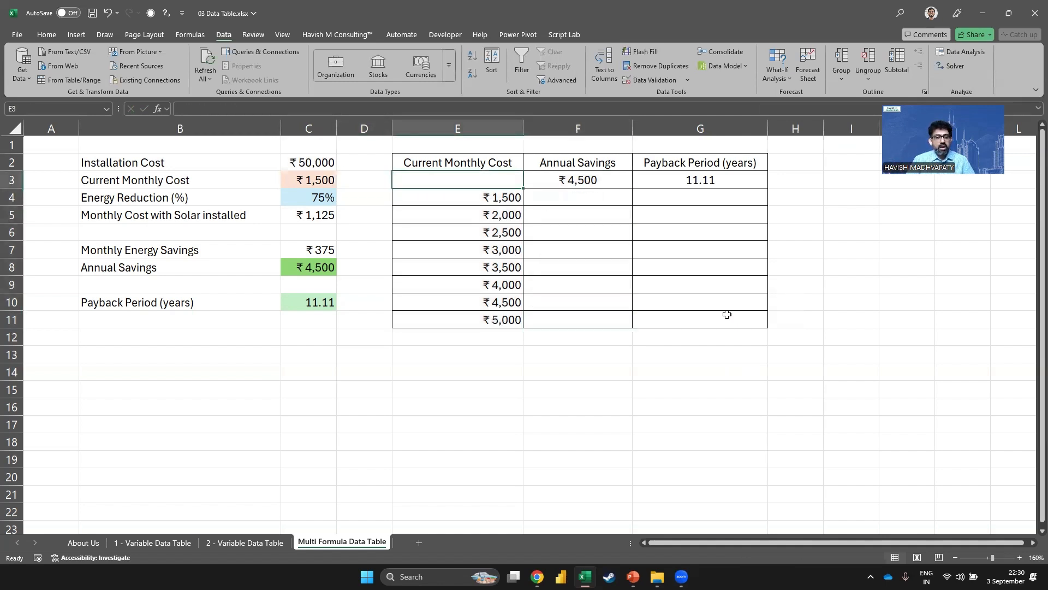
pyautogui.hotkey('shift', 'Right')
pyautogui.hotkey('shift', 'Right')
pyautogui.hotkey('shift', 'Down')
pyautogui.hotkey('shift', 'Down')
pyautogui.hotkey('shift', 'Down')
pyautogui.hotkey('shift', 'Down')
pyautogui.hotkey('shift', 'Down')
pyautogui.hotkey('shift', 'Down')
pyautogui.hotkey('shift', 'Down')
pyautogui.hotkey('shift', 'Down')
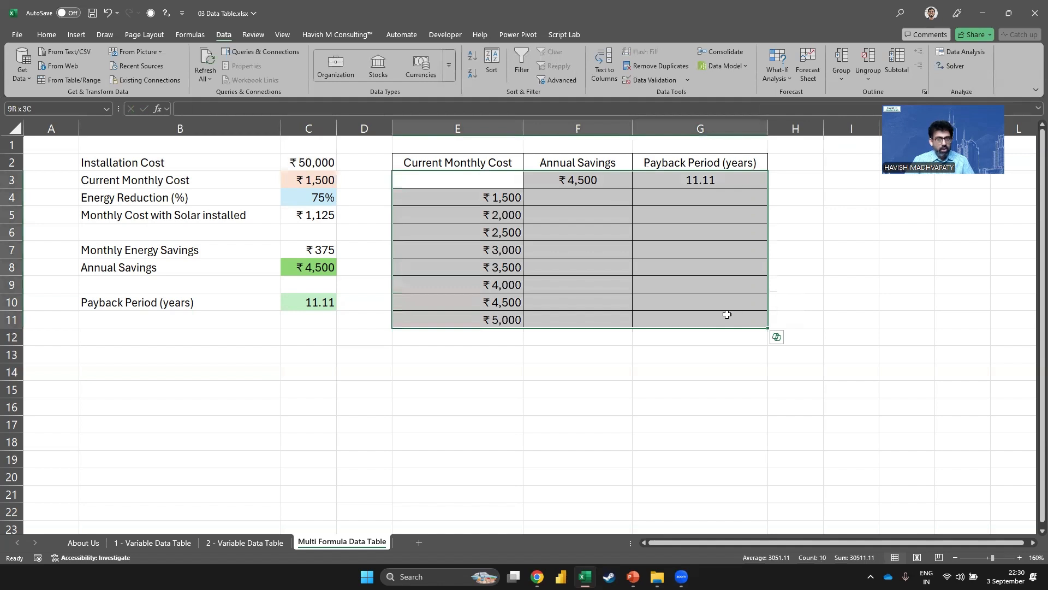
pyautogui.click(789, 74)
pyautogui.click(798, 125)
pyautogui.click(759, 301)
pyautogui.click(309, 178)
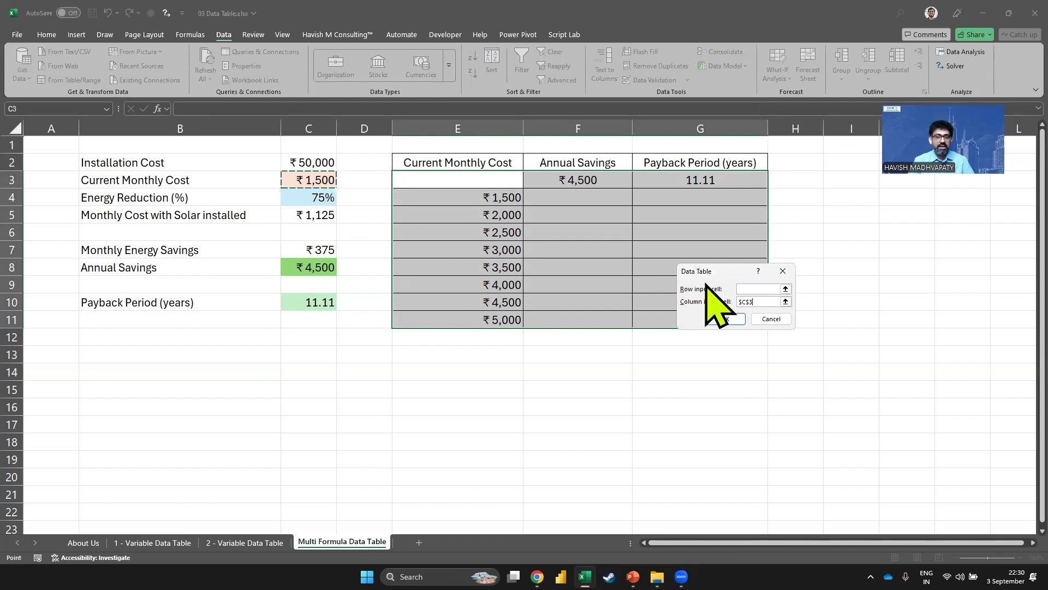
pyautogui.click(726, 317)
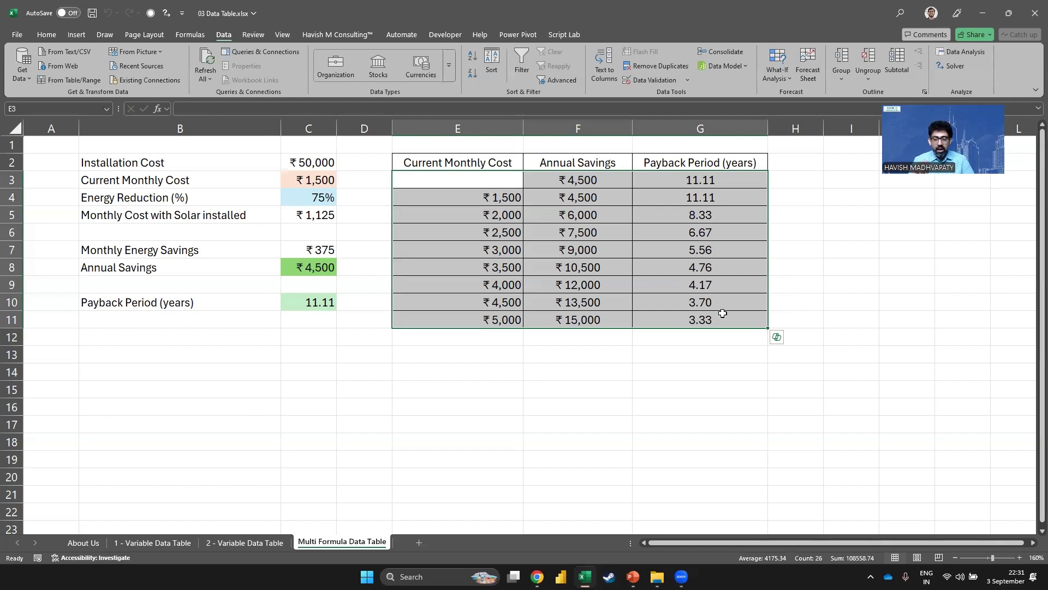
# Duplicate the Multi Formula Data Table sheet as "Choose the Formula" and return to the original sheet
pyautogui.click(500, 316)
pyautogui.keyDown('ctrl'); pyautogui.moveTo(342, 541); pyautogui.dragTo(423, 537); pyautogui.keyUp('ctrl')
pyautogui.doubleClick(435, 540)
pyautogui.write('Choose')
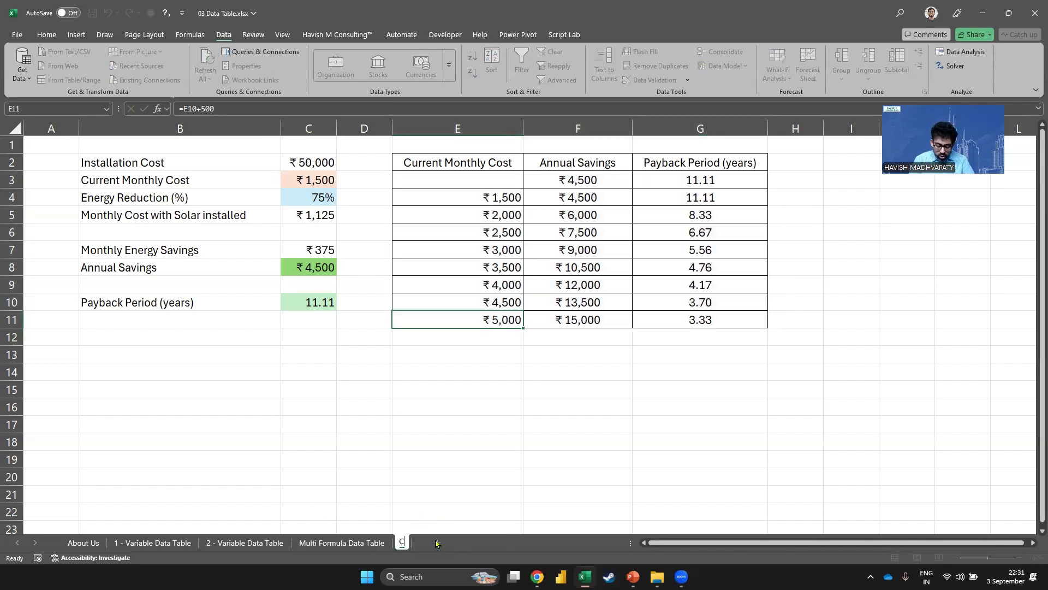
pyautogui.press('Return')
pyautogui.write('the Formula')
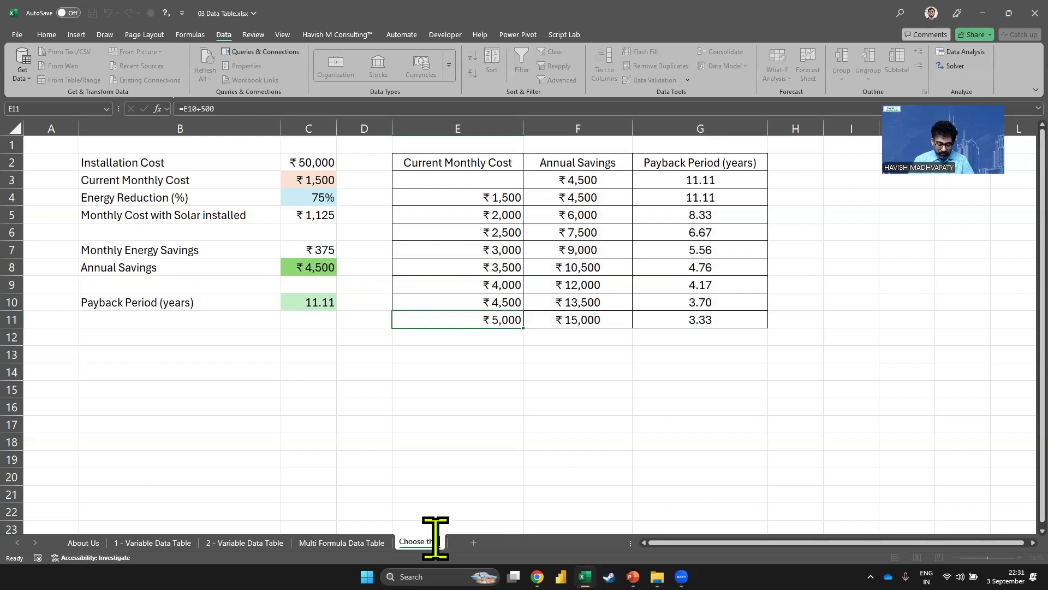
pyautogui.press('Return')
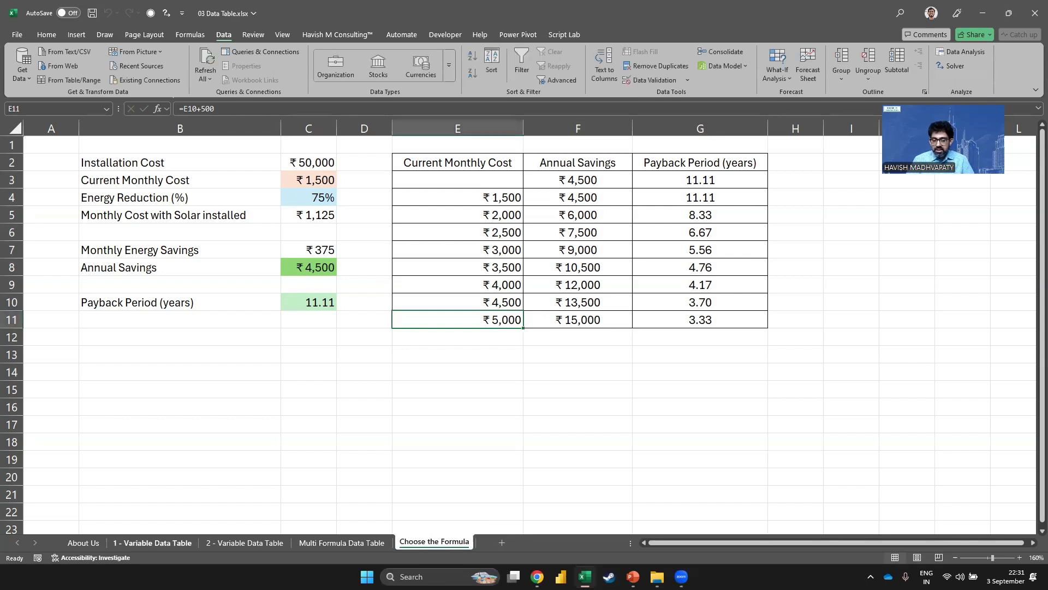
pyautogui.click(152, 542)
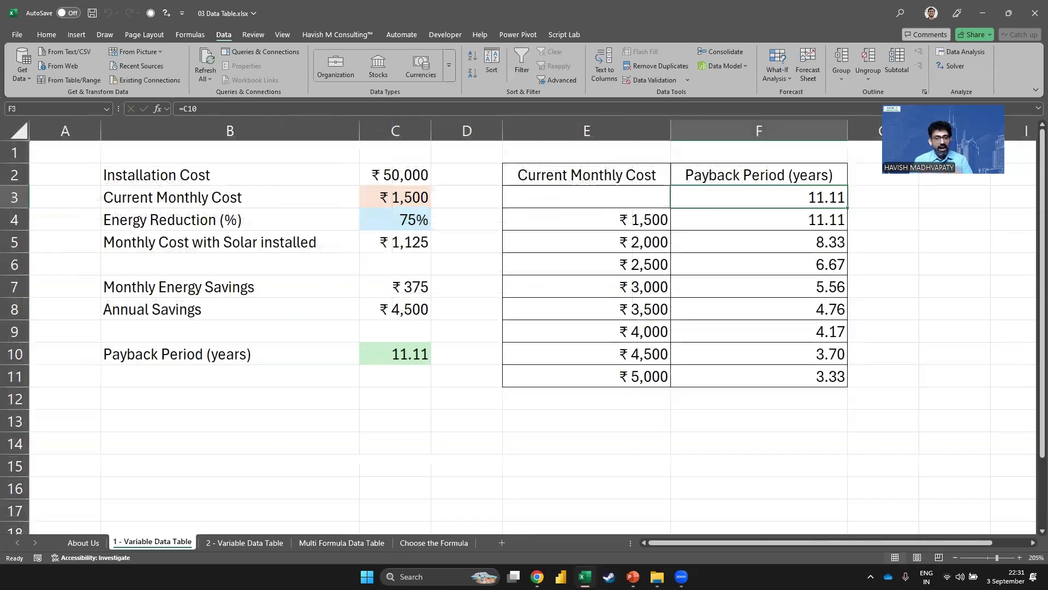
pyautogui.click(355, 542)
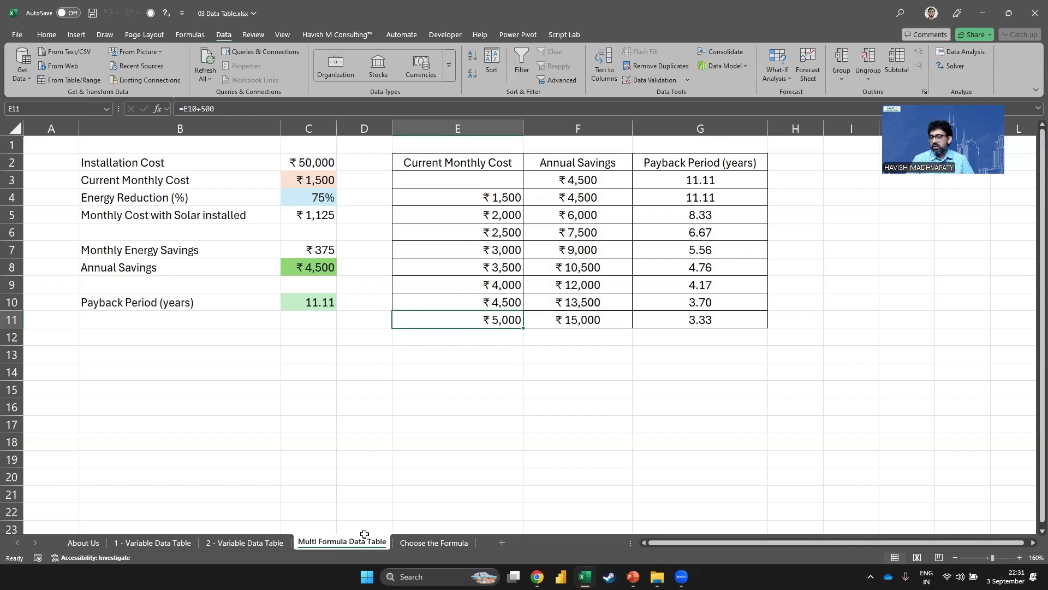
# Try to clear the whole Payback Period column G
pyautogui.click(702, 267)
pyautogui.hotkey('ctrl', 'space')
pyautogui.press('Delete')
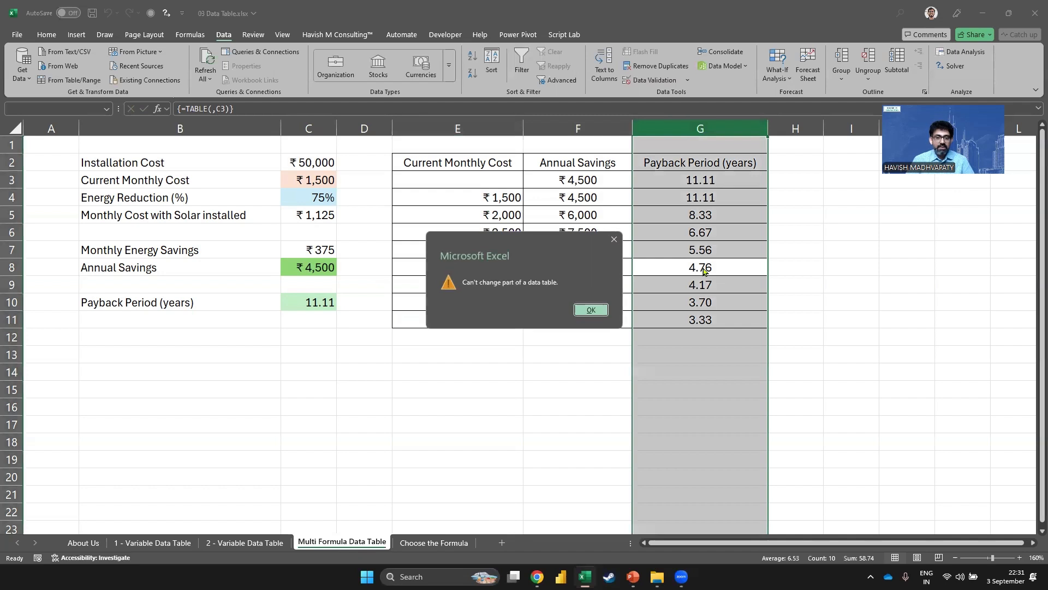
pyautogui.press('Escape')
# Clear the linked formulas and data table results from F3:G11 under Annual Savings and Payback Period
pyautogui.press('Left')
pyautogui.press('Up')
pyautogui.press('Up')
pyautogui.press('Up')
pyautogui.press('Up')
pyautogui.press('Up')
pyautogui.hotkey('ctrl', 'shift', 'Down')
pyautogui.hotkey('ctrl', 'shift', 'Right')
pyautogui.press('Delete')
pyautogui.press('Up')
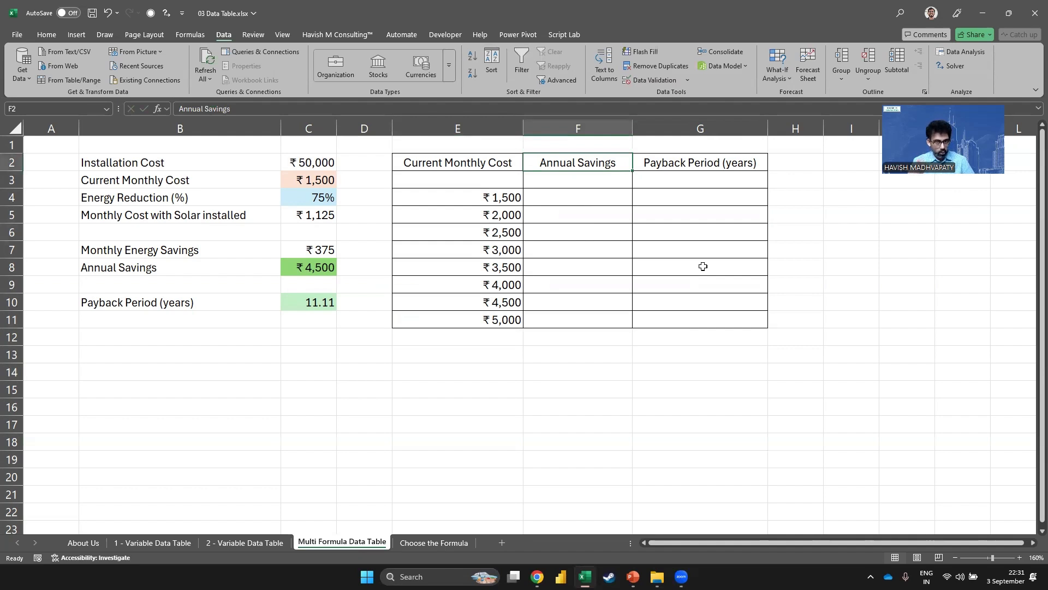
# Narrow columns A, B and D, and widen the empty column I
pyautogui.click(846, 166)
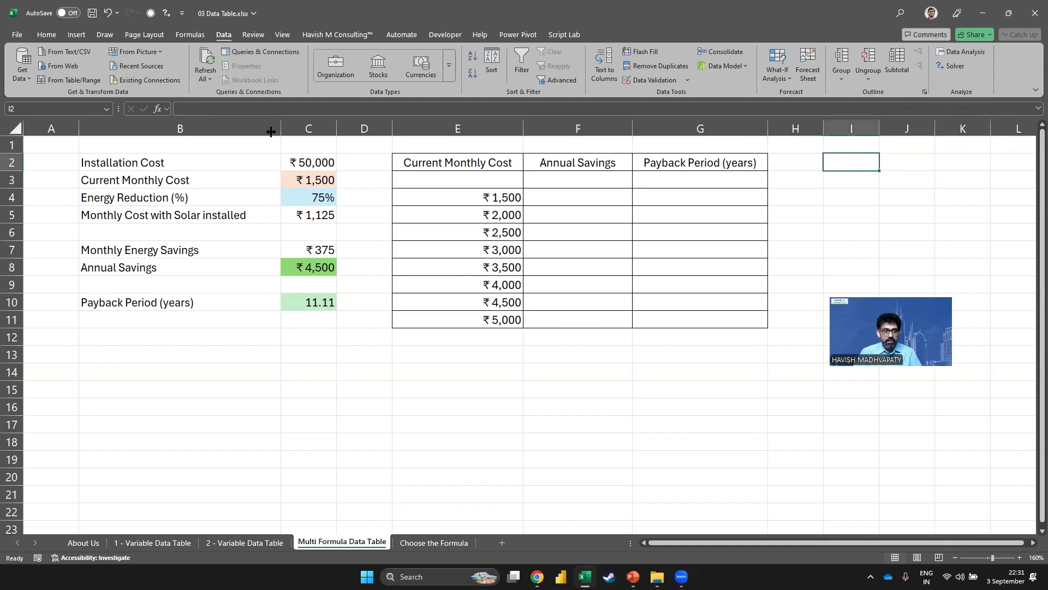
pyautogui.moveTo(280, 129); pyautogui.dragTo(258, 129)
pyautogui.moveTo(369, 129); pyautogui.dragTo(342, 129)
pyautogui.moveTo(79, 130); pyautogui.dragTo(54, 134)
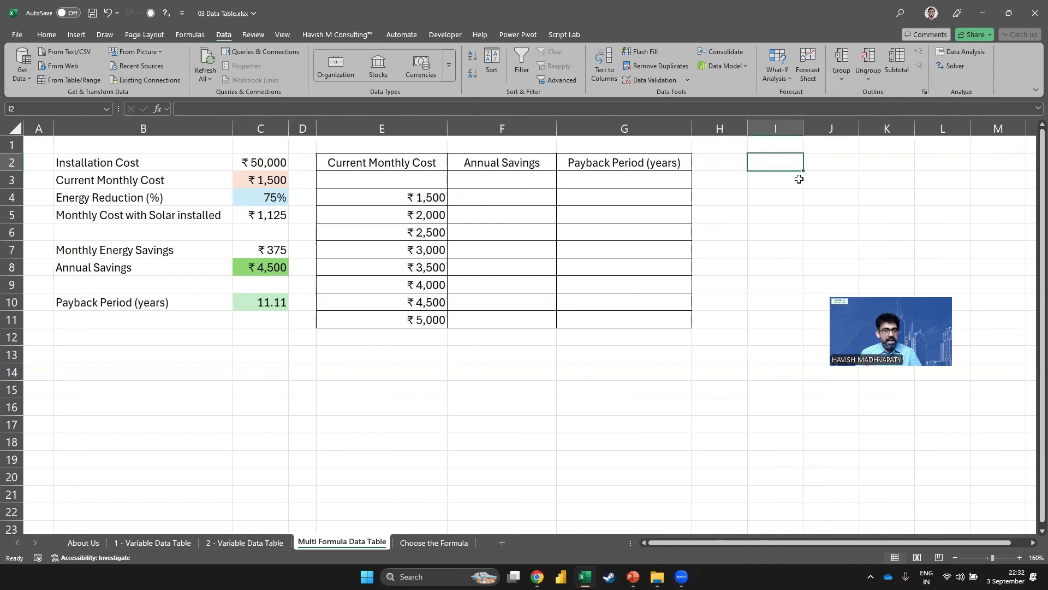
pyautogui.moveTo(806, 129); pyautogui.dragTo(951, 157)
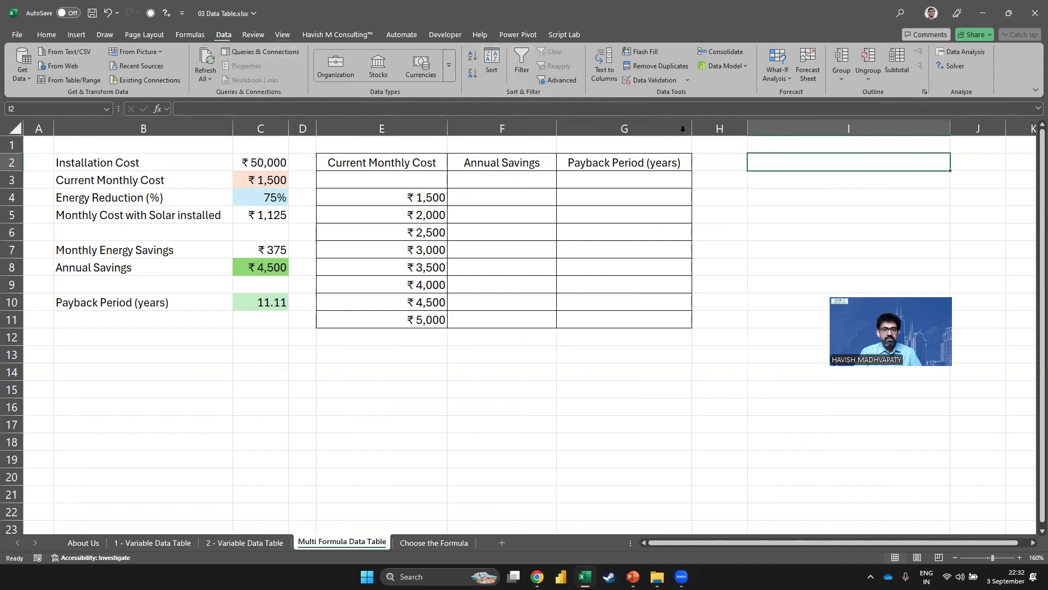
# Add a list validation to I2 with the options Annual Savings and Payback Period (years), and choose Payback Period (years)
pyautogui.click(655, 80)
pyautogui.click(693, 272)
pyautogui.click(670, 303)
pyautogui.click(697, 317)
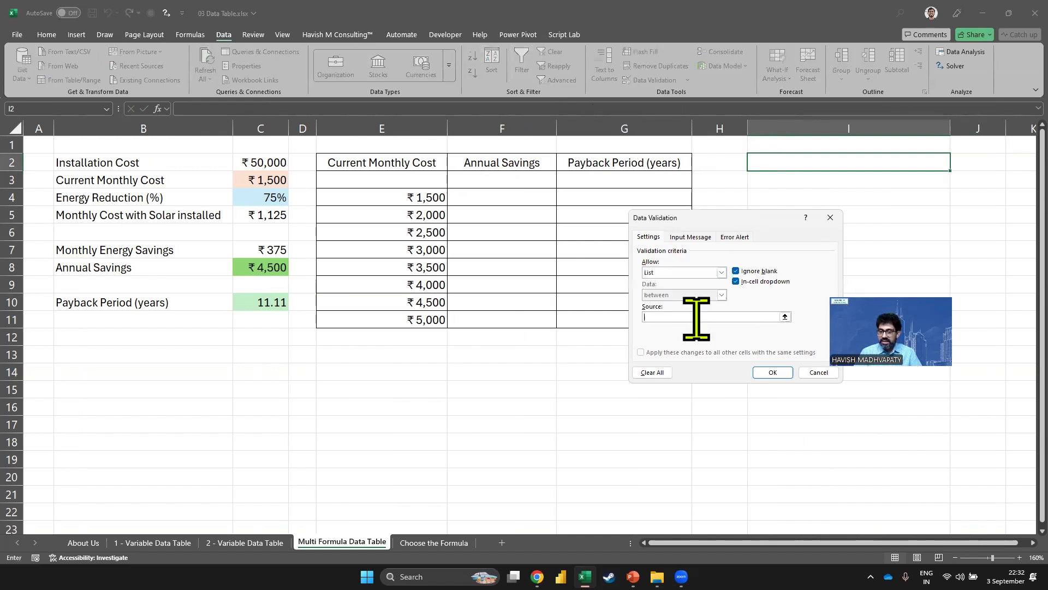
pyautogui.write('Annual Savings')
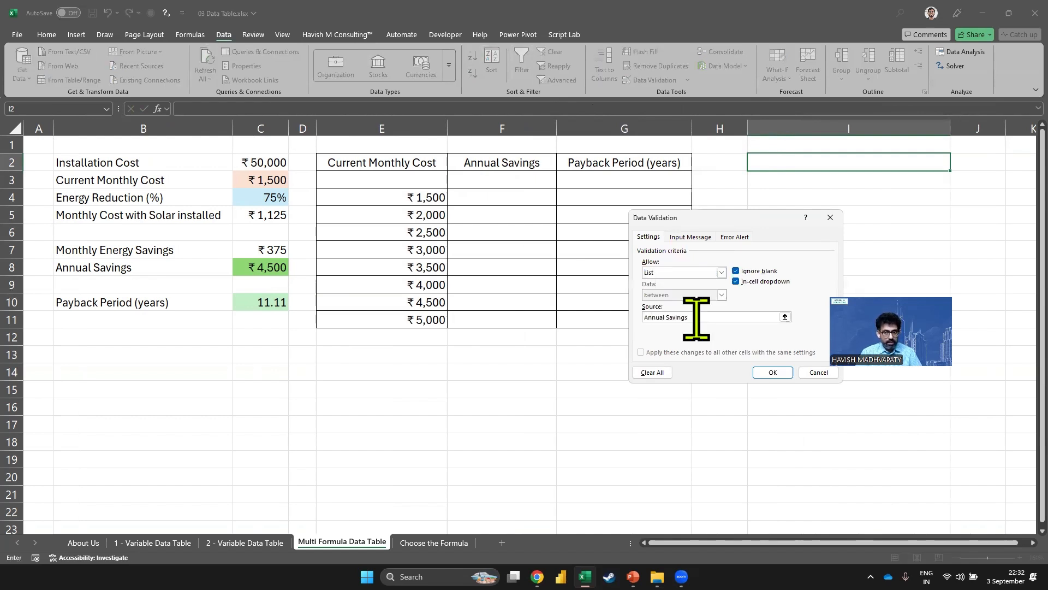
pyautogui.write(', Payback Perio')
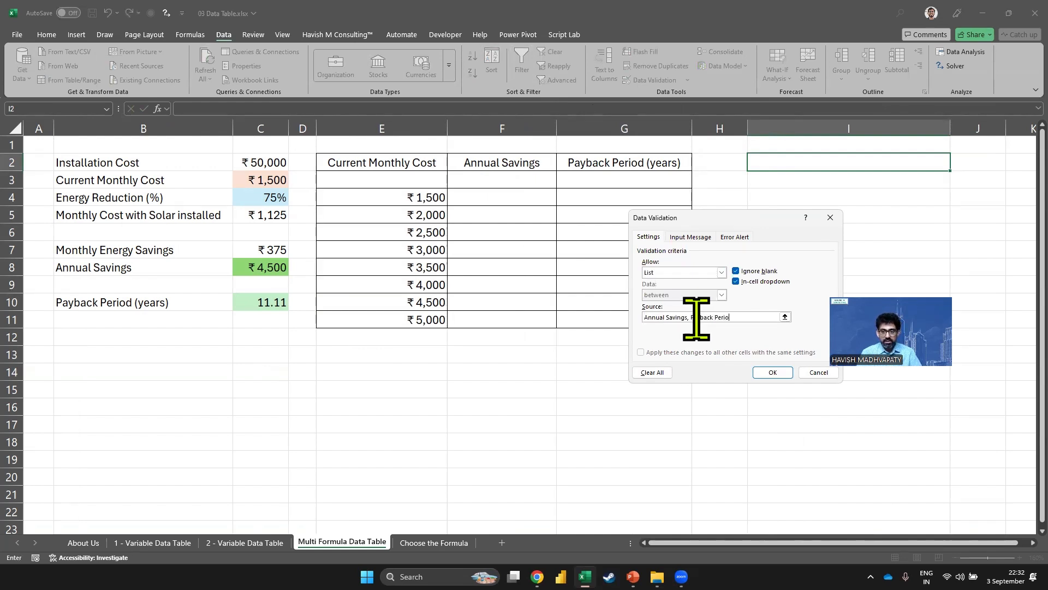
pyautogui.write('d (years)')
pyautogui.click(770, 373)
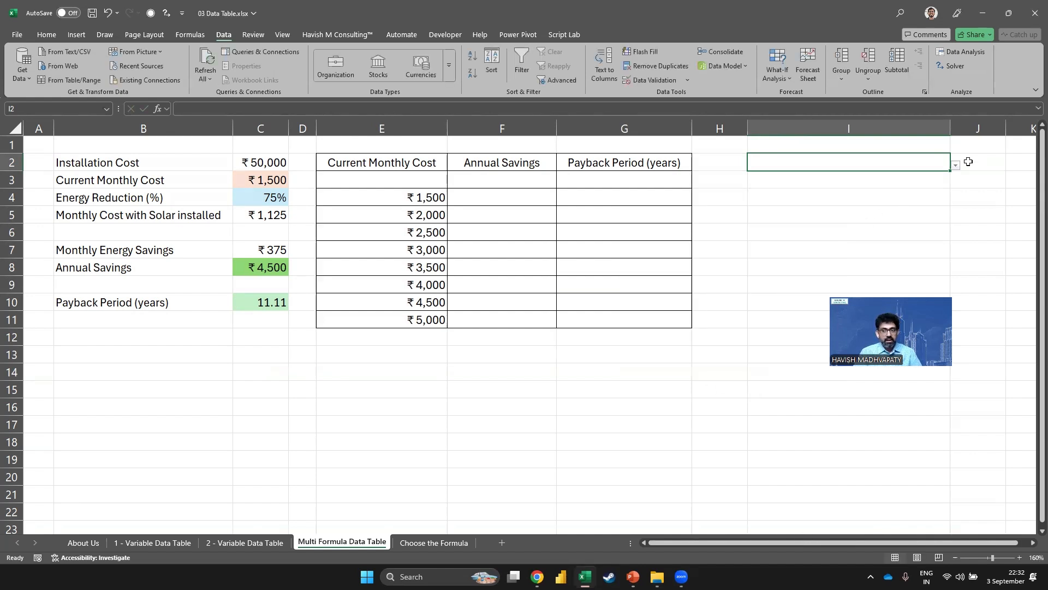
pyautogui.click(955, 164)
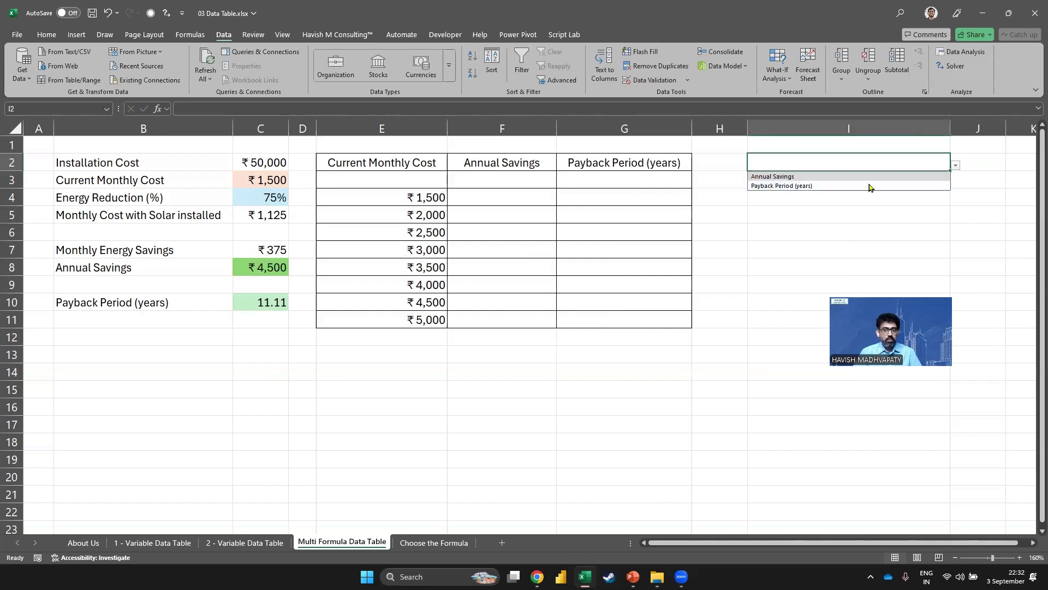
pyautogui.click(868, 186)
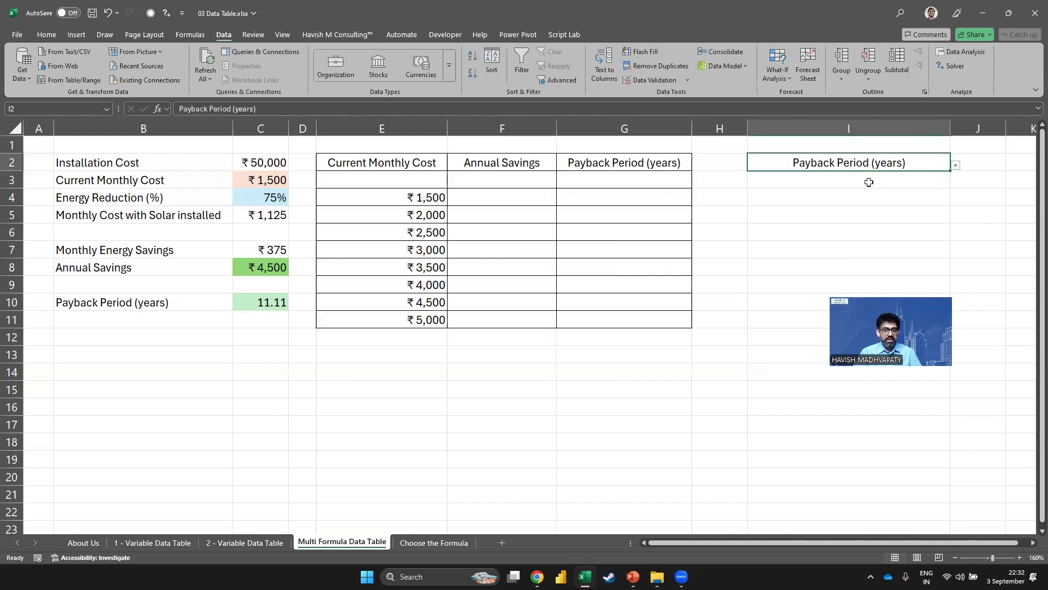
# Delete the Payback Period column G from the sheet
pyautogui.click(646, 218)
pyautogui.hotkey('ctrl', 'space')
pyautogui.hotkey('ctrl', '-')
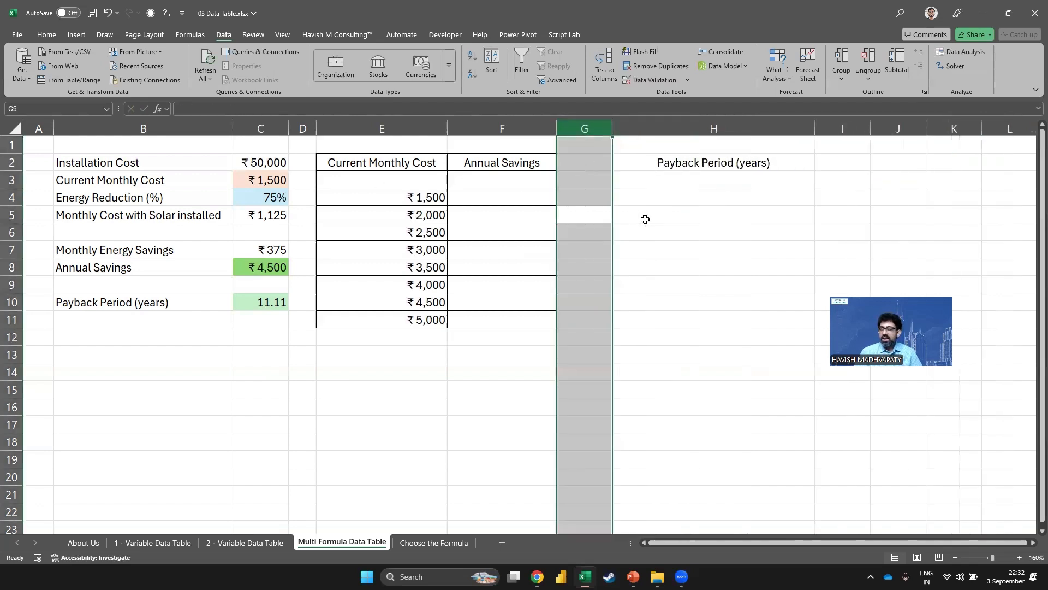
# Fill the drop-down cell H2 with light orange
pyautogui.click(725, 162)
pyautogui.click(46, 34)
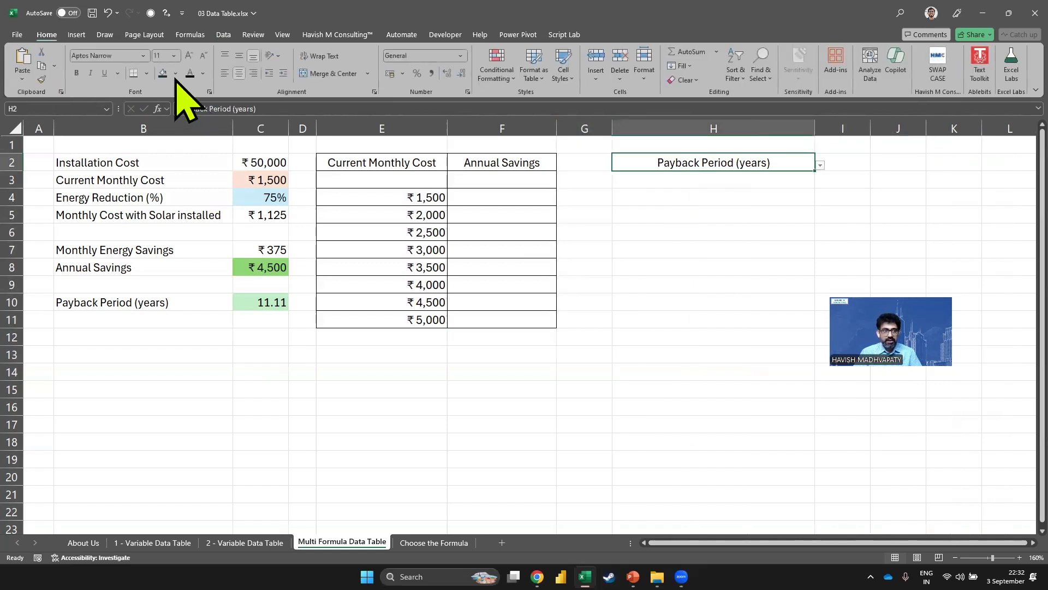
pyautogui.click(175, 73)
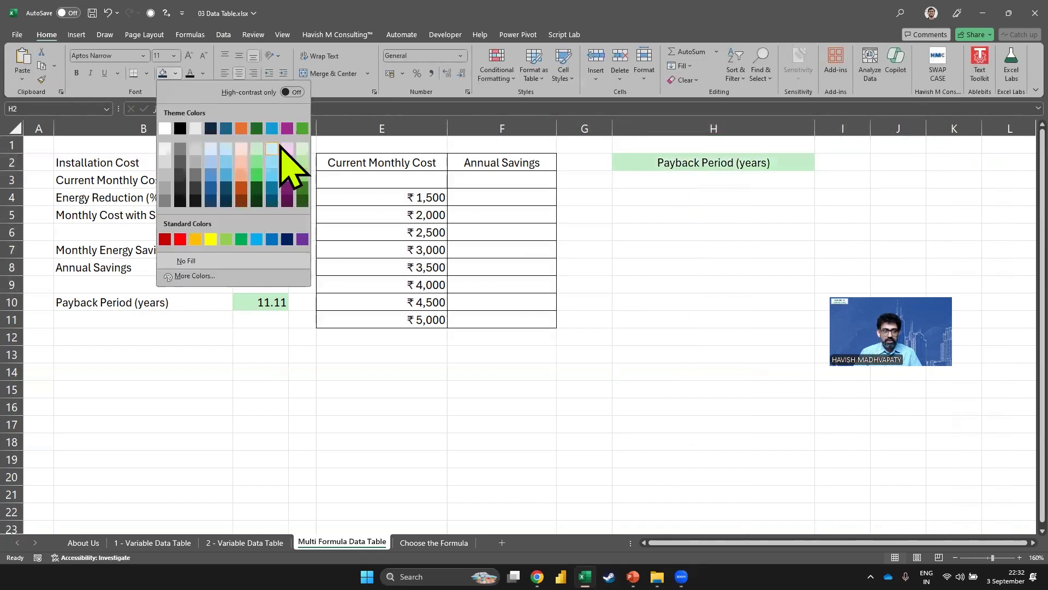
pyautogui.click(241, 148)
pyautogui.click(672, 215)
pyautogui.press('Up')
pyautogui.press('Up')
pyautogui.press('Up')
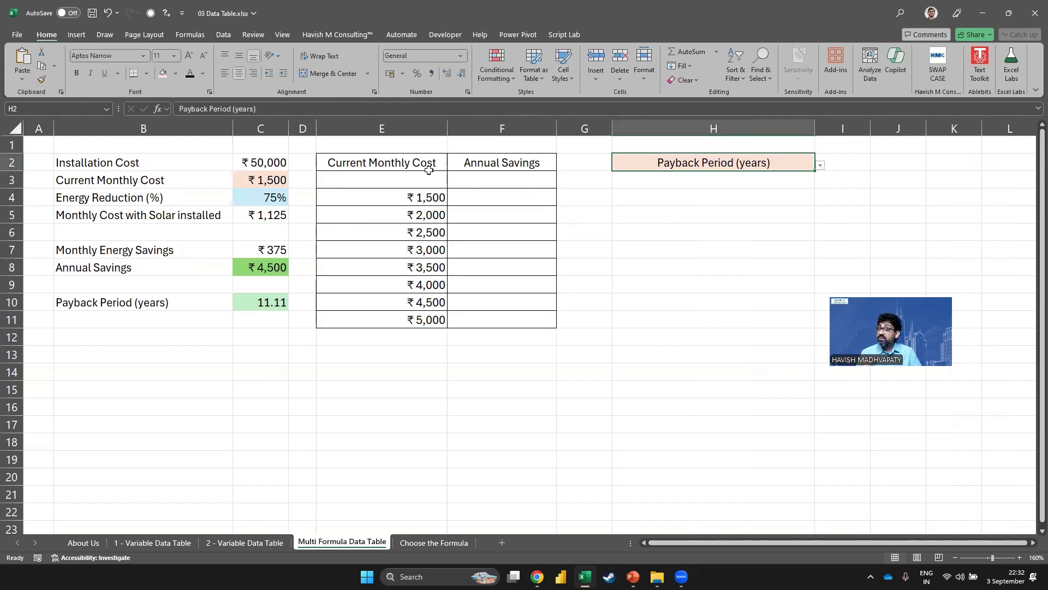
# Try to define the name "Annual Savings", with a space, for cell C8
pyautogui.click(260, 269)
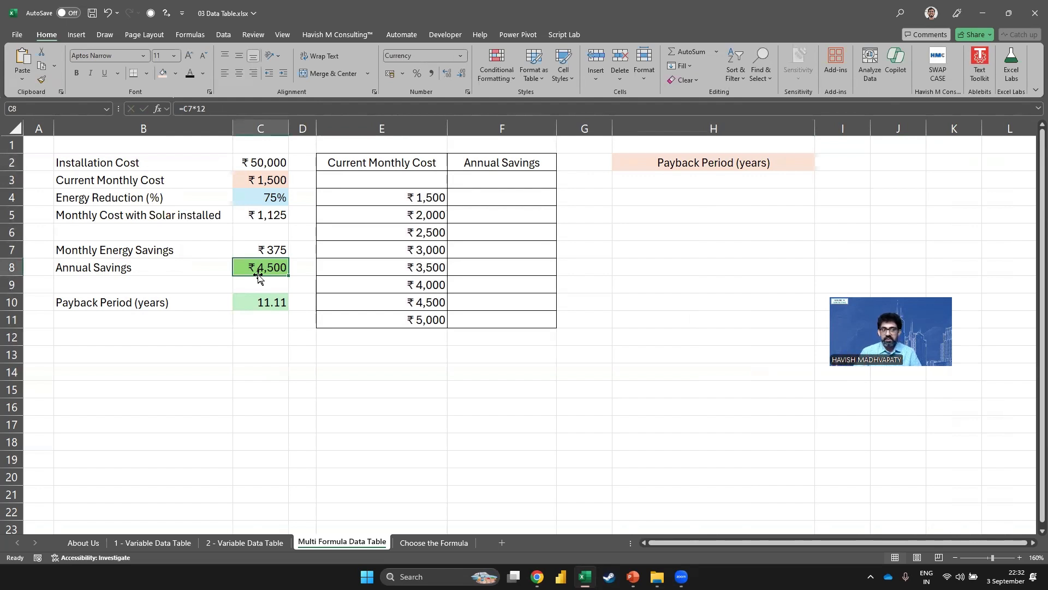
pyautogui.click(82, 109)
pyautogui.write('Ann')
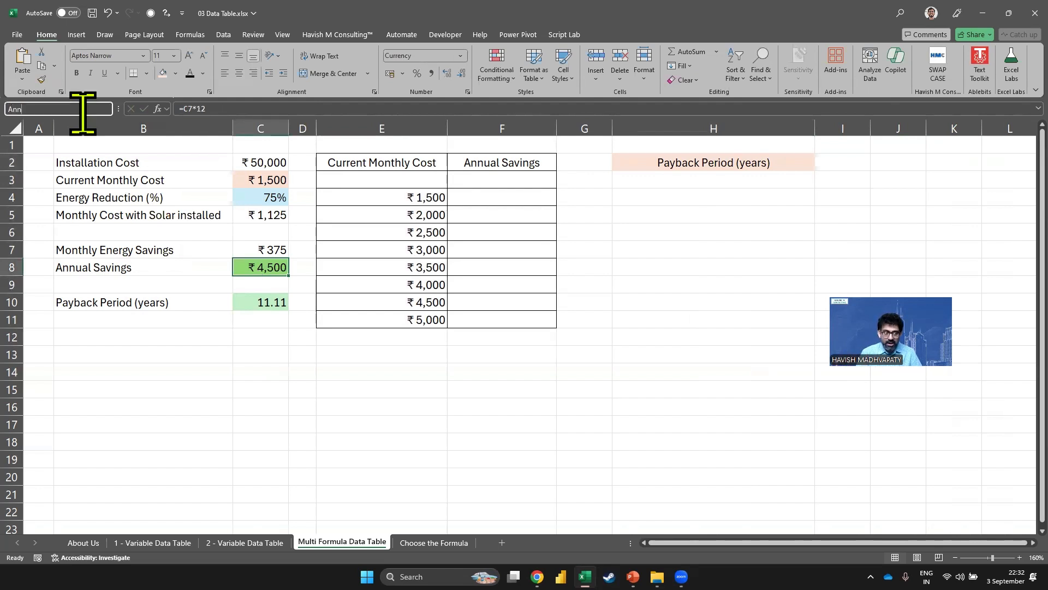
pyautogui.write('ual Savings')
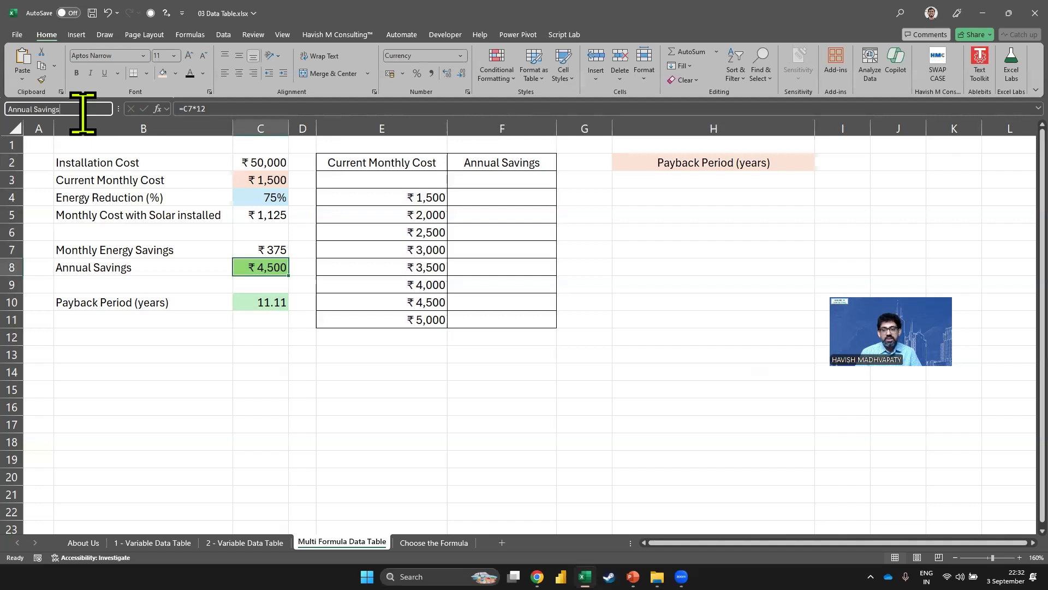
pyautogui.press('Return')
pyautogui.press('Return')
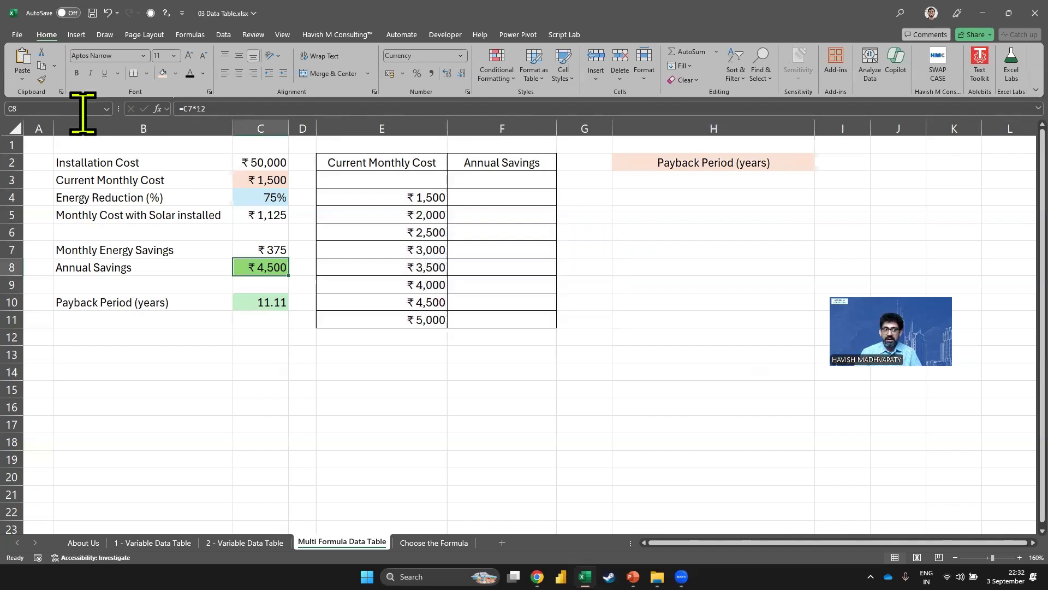
# Define the name Annual_Savings for cell C8
pyautogui.click(96, 108)
pyautogui.write('Annual_Savings')
pyautogui.press('Return')
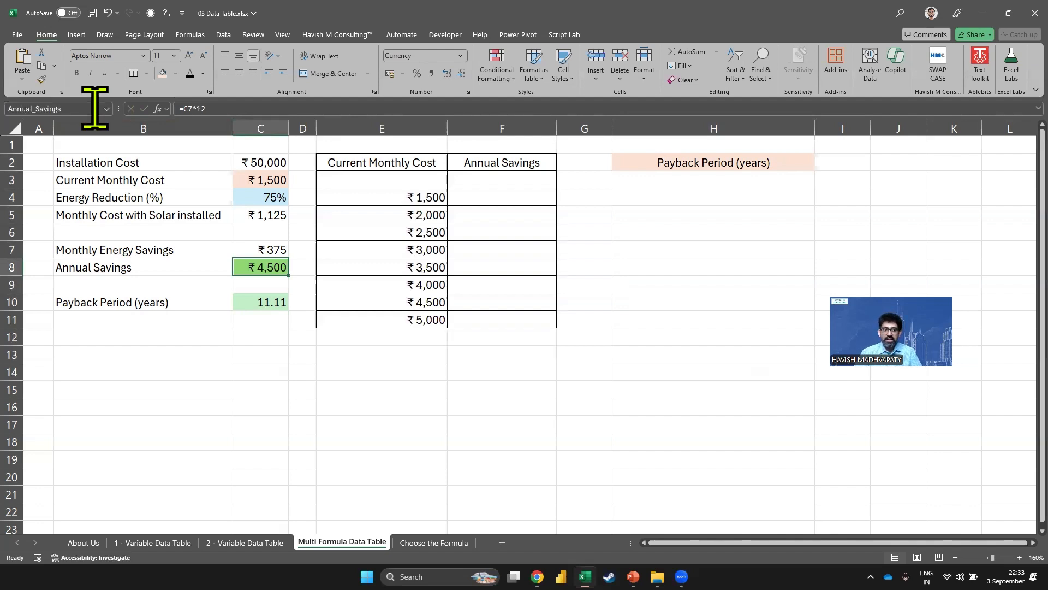
# Try to enter =REPLACE(H2, " ", "_") in cell H3
pyautogui.click(796, 161)
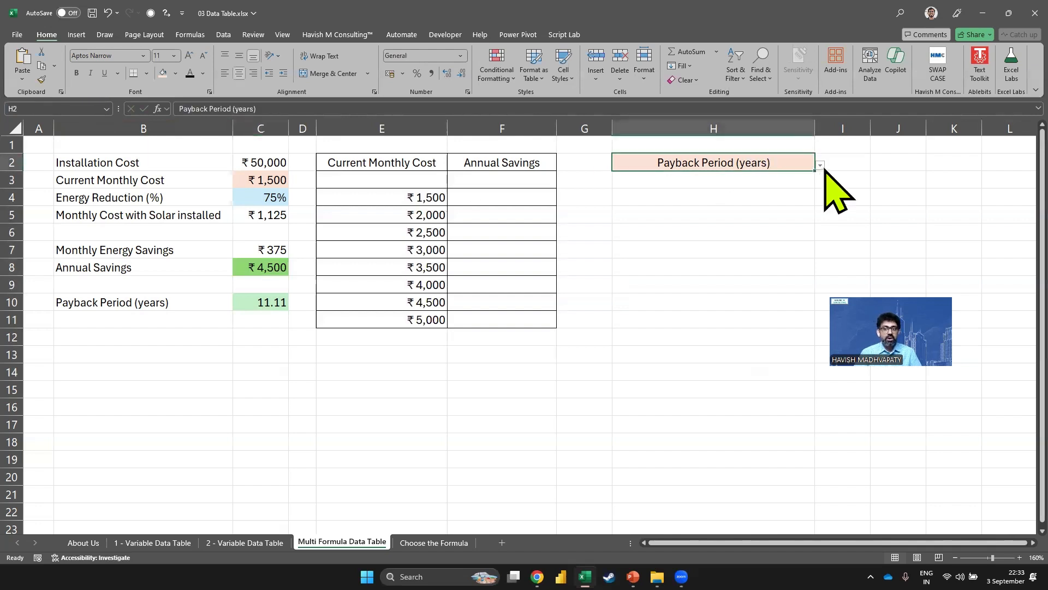
pyautogui.click(821, 165)
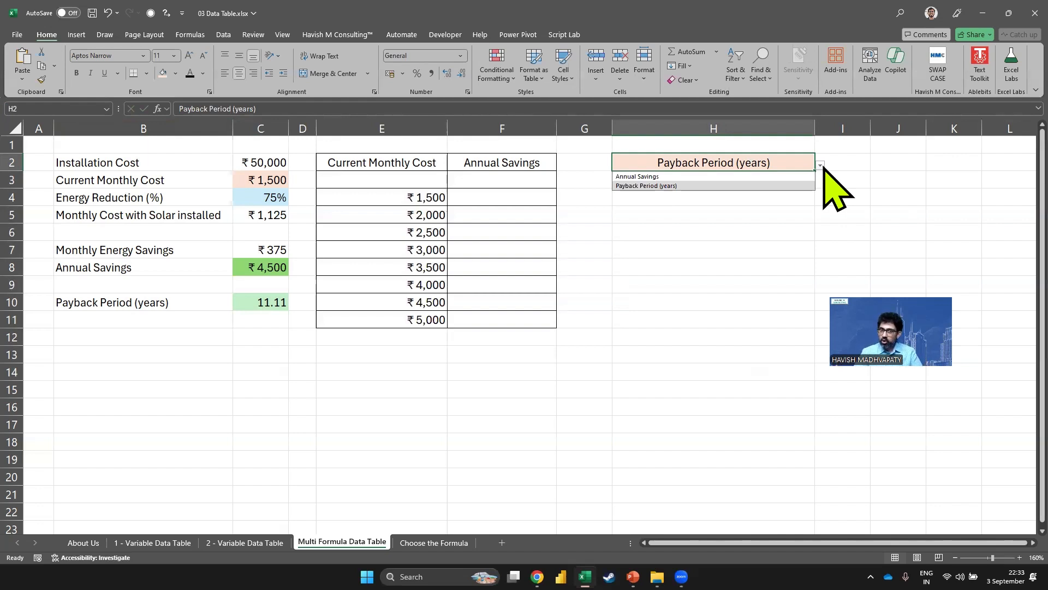
pyautogui.click(822, 166)
pyautogui.press('Down')
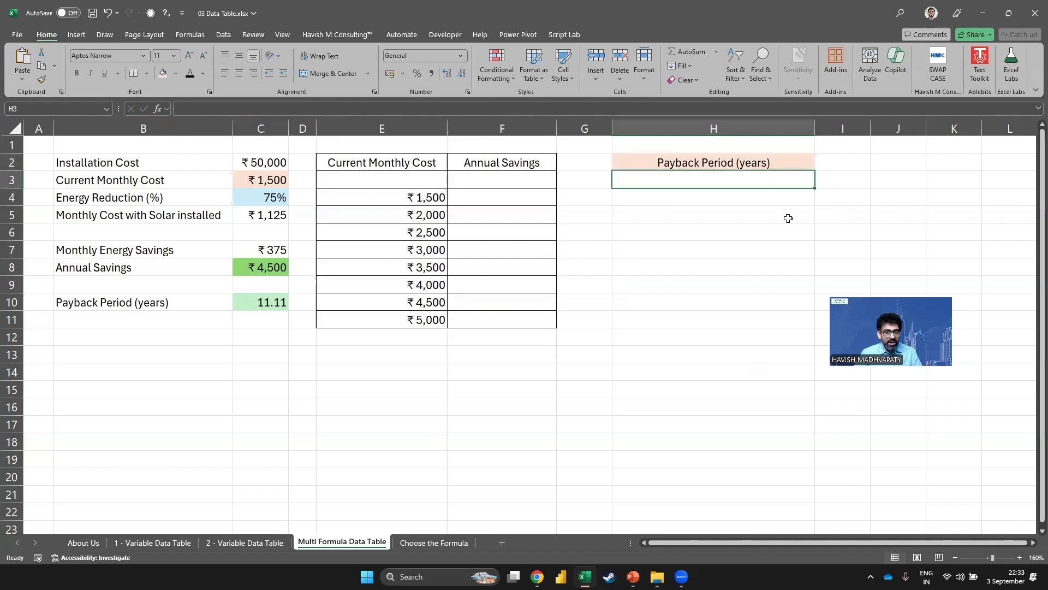
pyautogui.write('=')
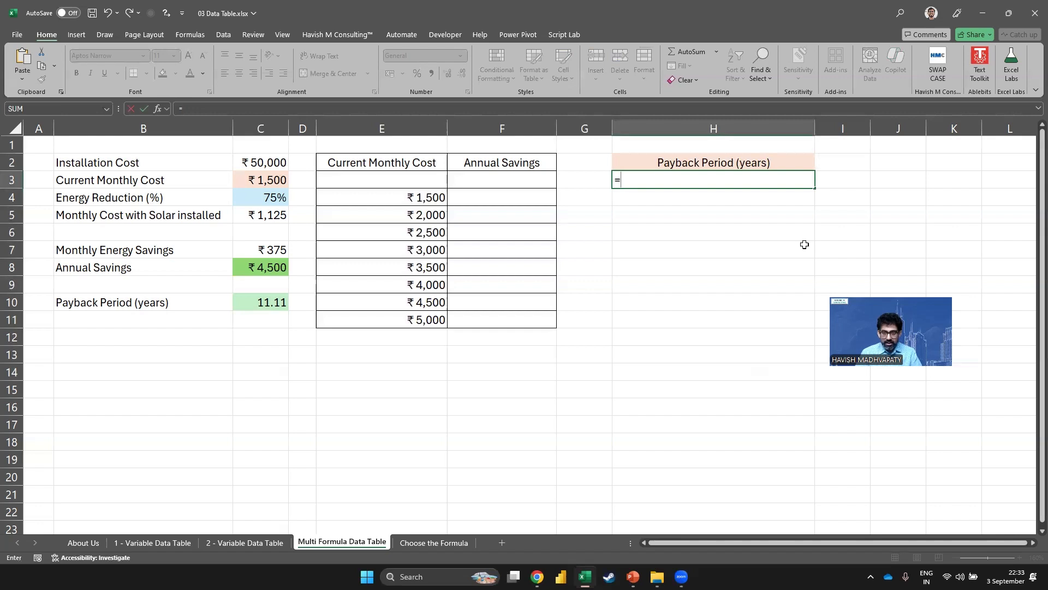
pyautogui.write('repl')
pyautogui.press('Tab')
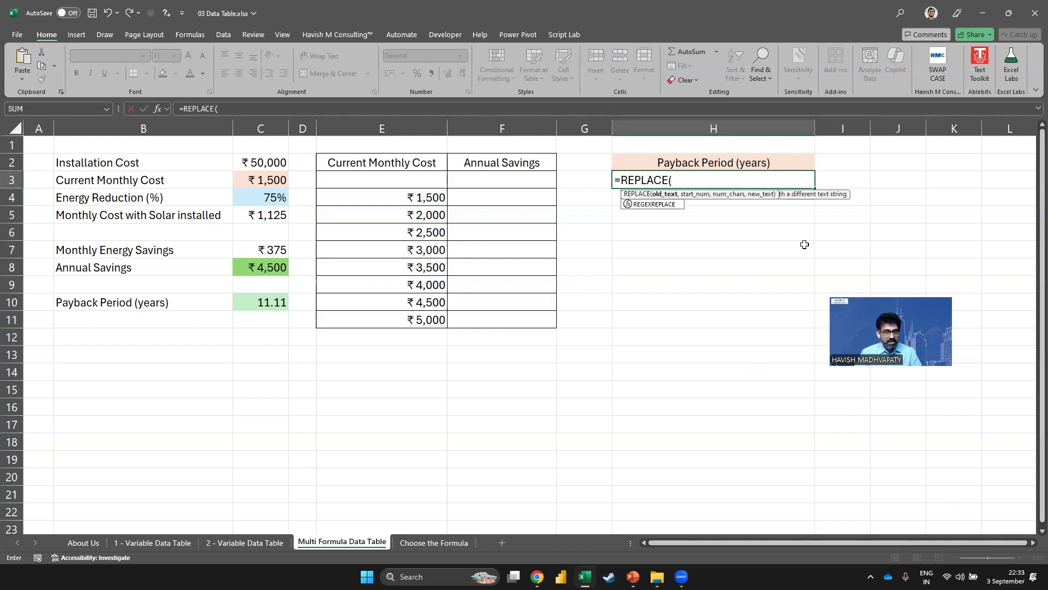
pyautogui.press('Up')
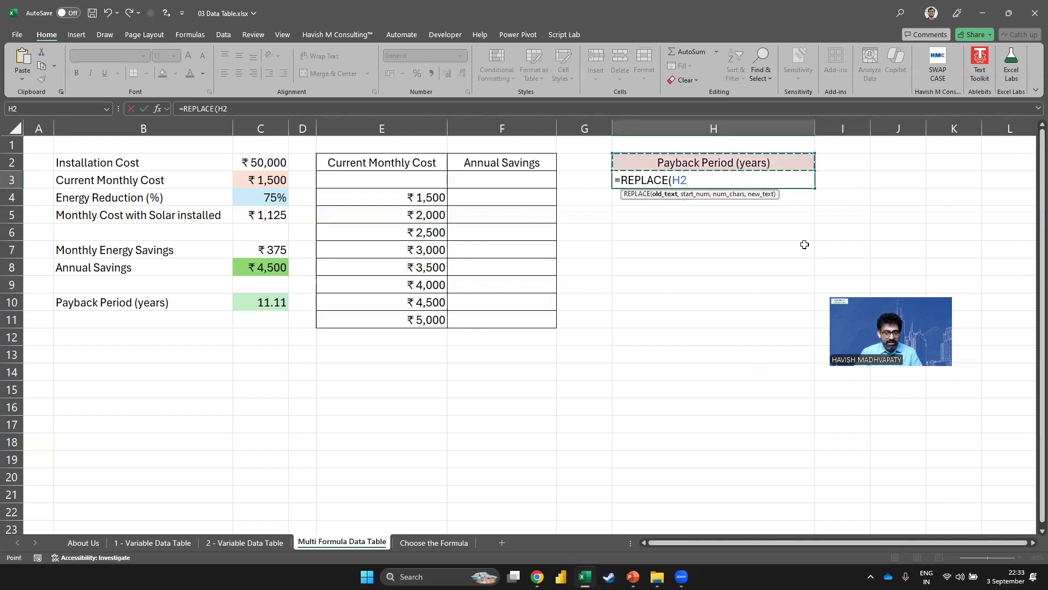
pyautogui.write(', " "')
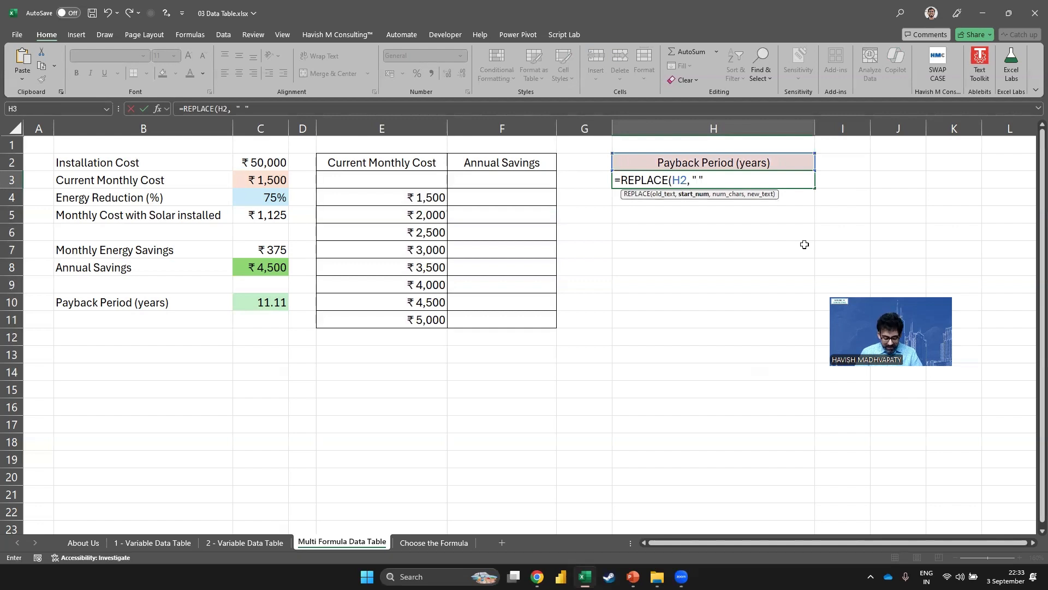
pyautogui.write(', "_")')
pyautogui.press('Return')
pyautogui.press('Return')
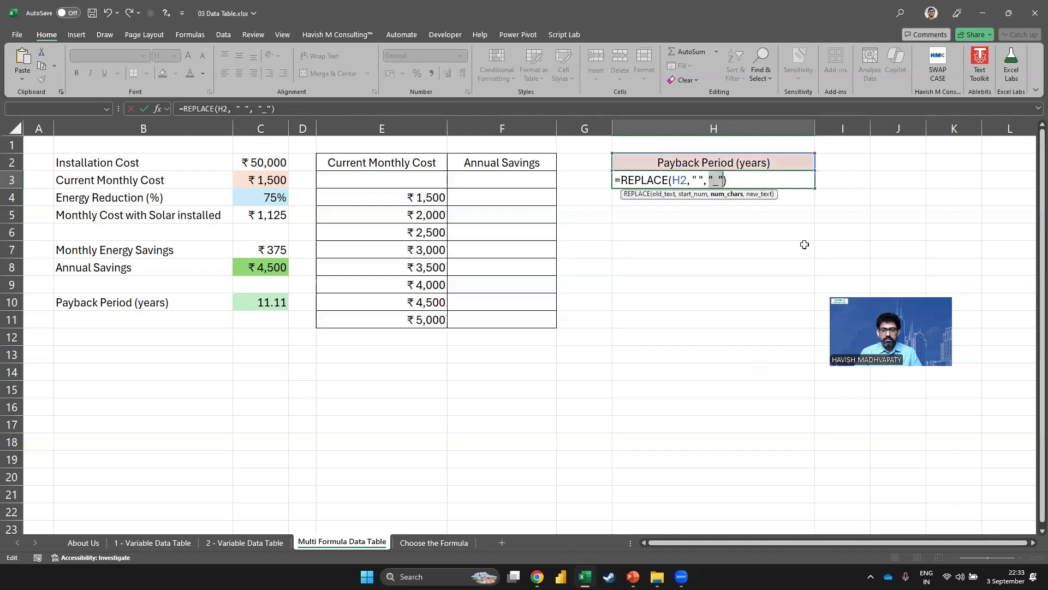
pyautogui.press('Left')
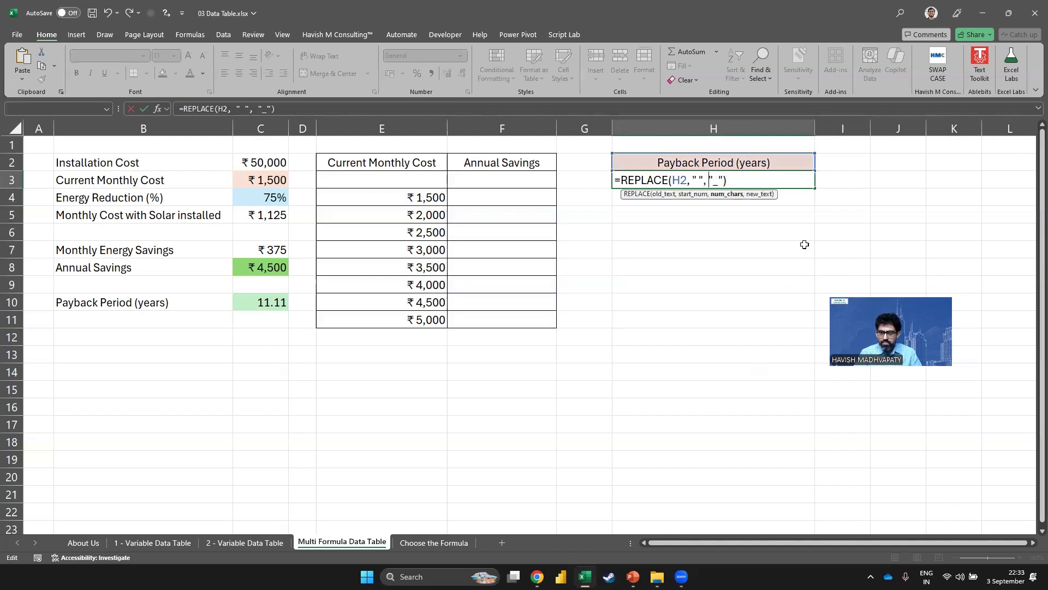
pyautogui.press('Escape')
# Enter =SUBSTITUTE(H2, " ", "_") in cell H3 to replace the spaces in the chosen label with underscores
pyautogui.write('=sub')
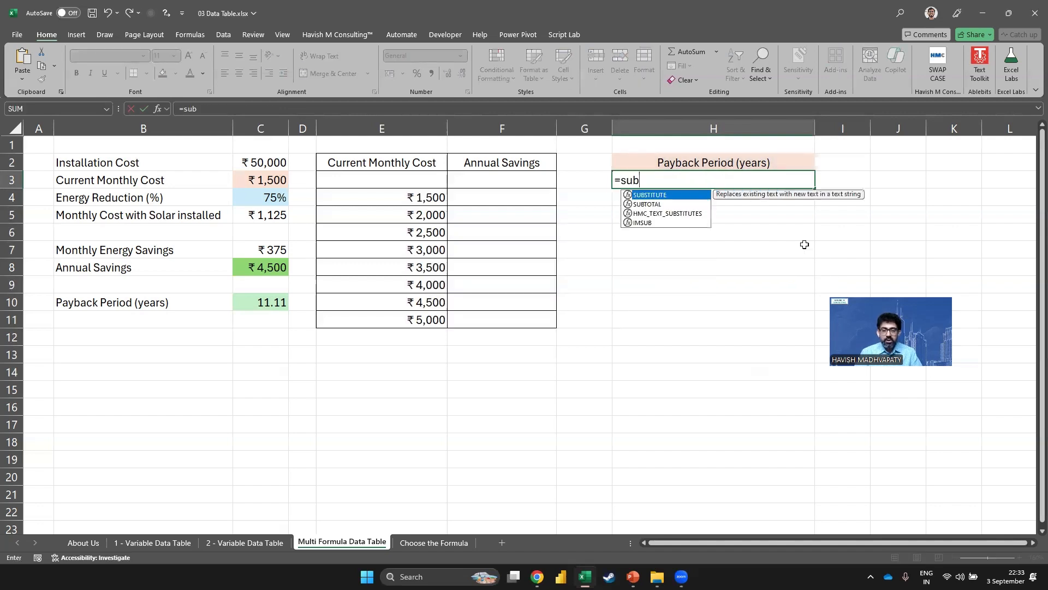
pyautogui.press('Up')
pyautogui.press('Tab')
pyautogui.press('Up')
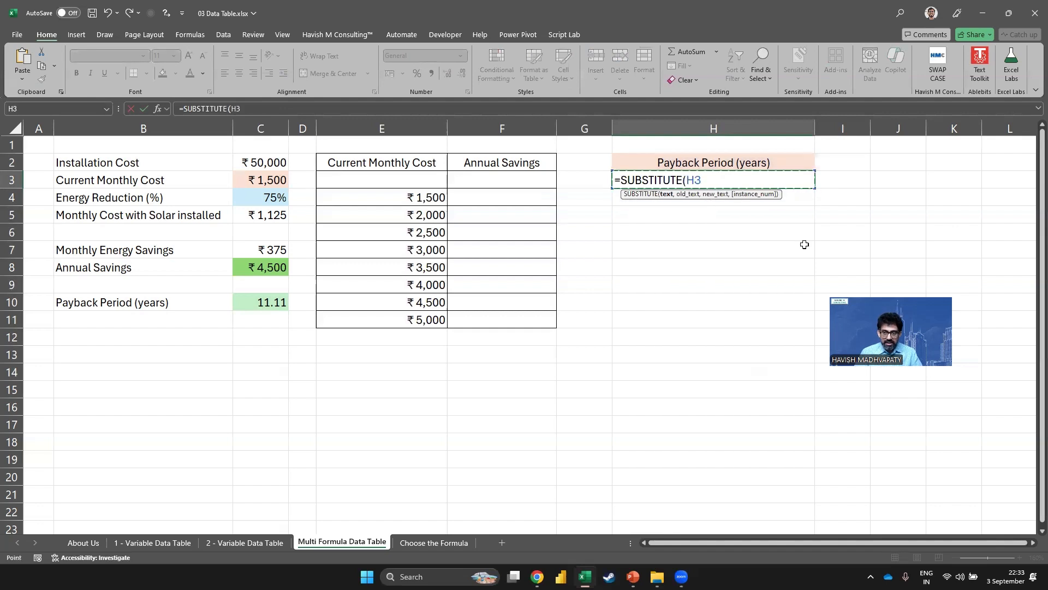
pyautogui.write(', " ",')
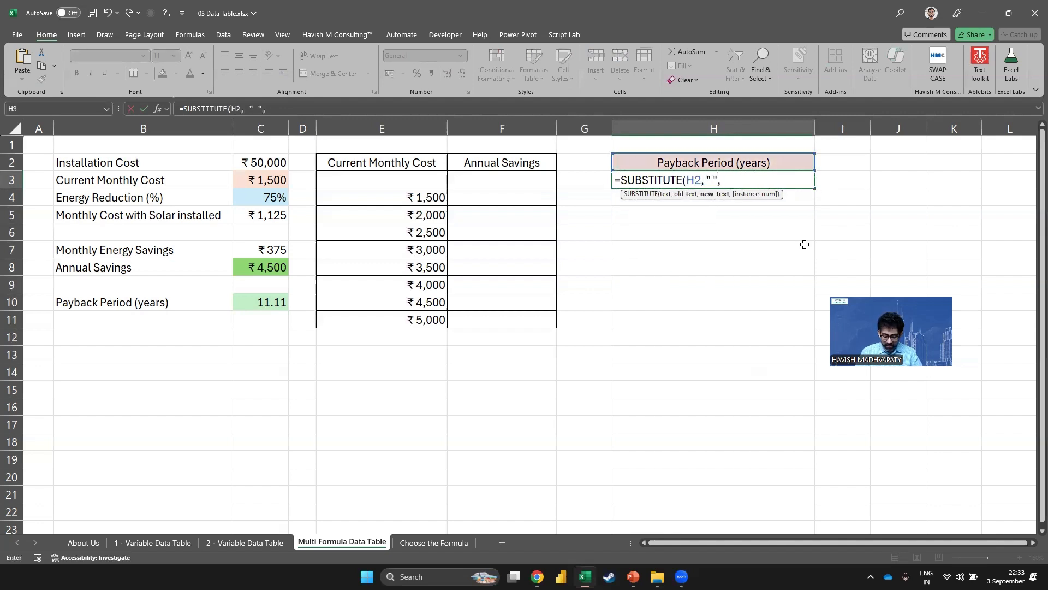
pyautogui.write(' "_")')
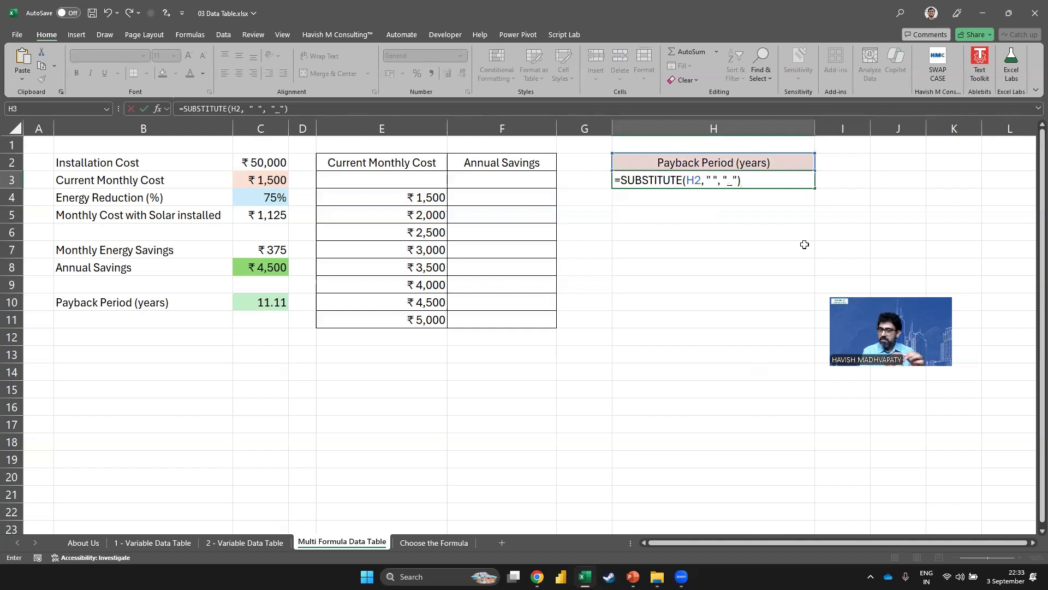
pyautogui.press('Return')
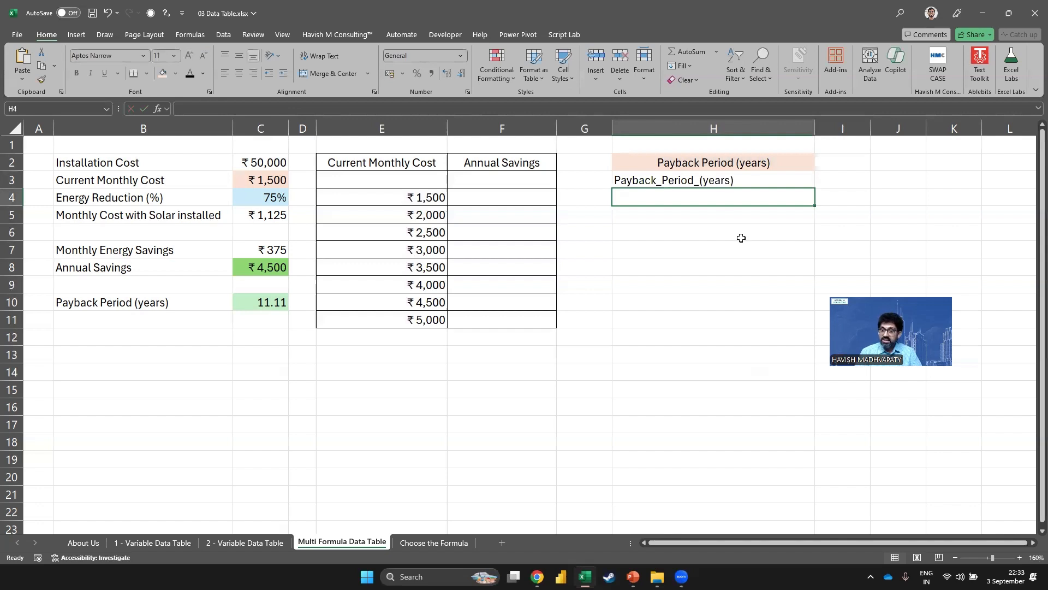
# Try to name cell C10 with the text copied from cell H3
pyautogui.click(731, 180)
pyautogui.hotkey('ctrl', 'c')
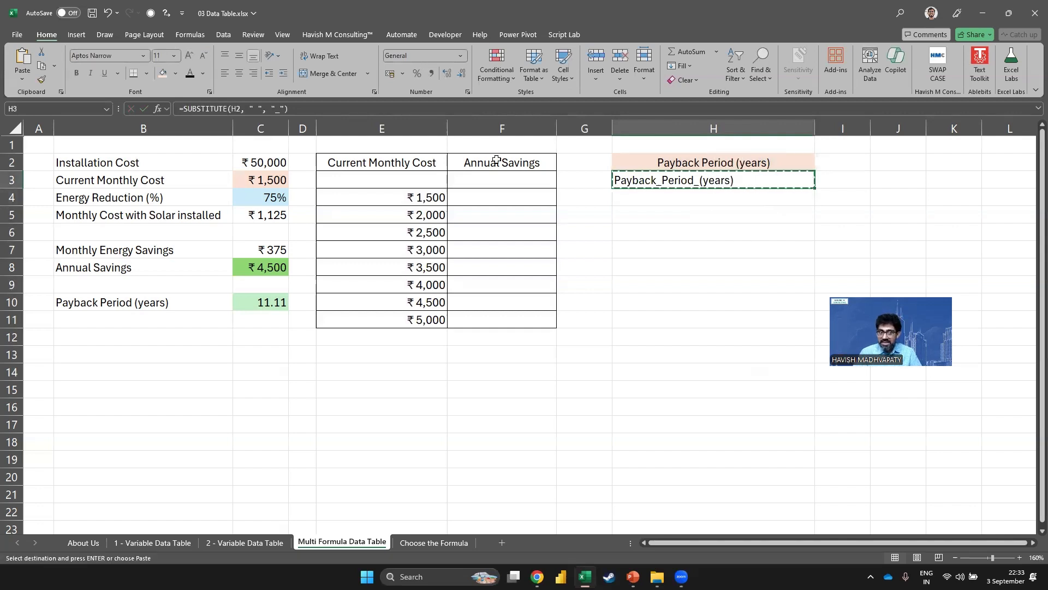
pyautogui.click(273, 303)
pyautogui.click(70, 108)
pyautogui.hotkey('ctrl', 'v')
pyautogui.press('Return')
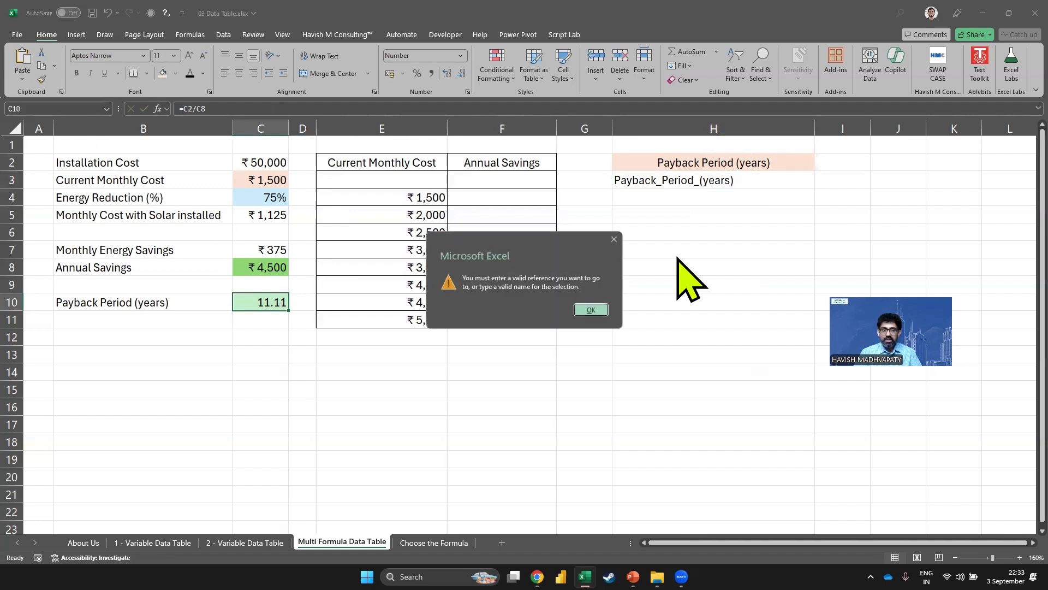
pyautogui.click(591, 309)
# Try to define the name Payback_Period_(years for cell C10, including the parenthesis
pyautogui.click(50, 107)
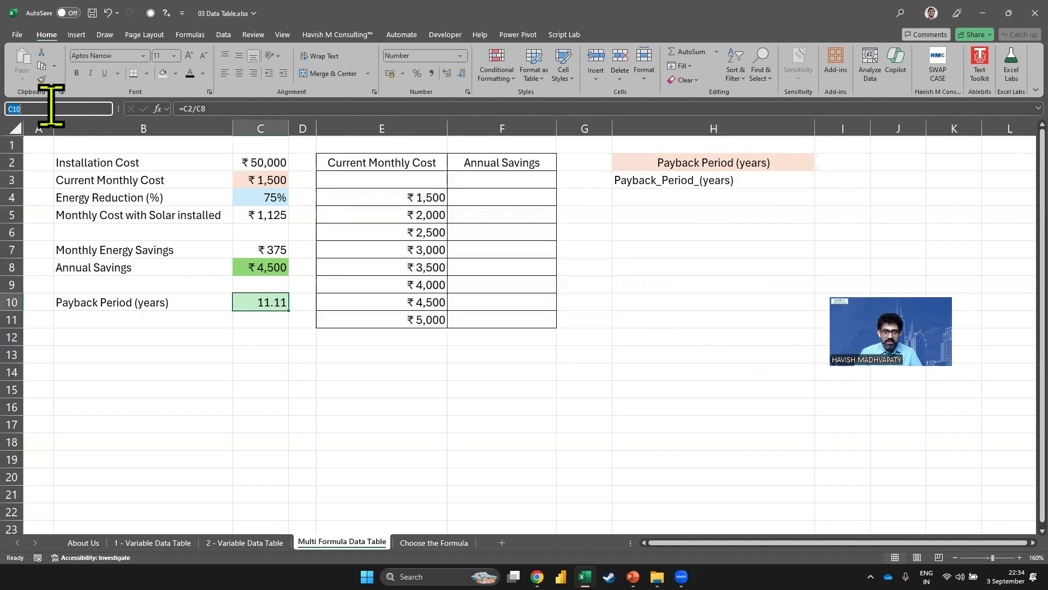
pyautogui.write('Paybac')
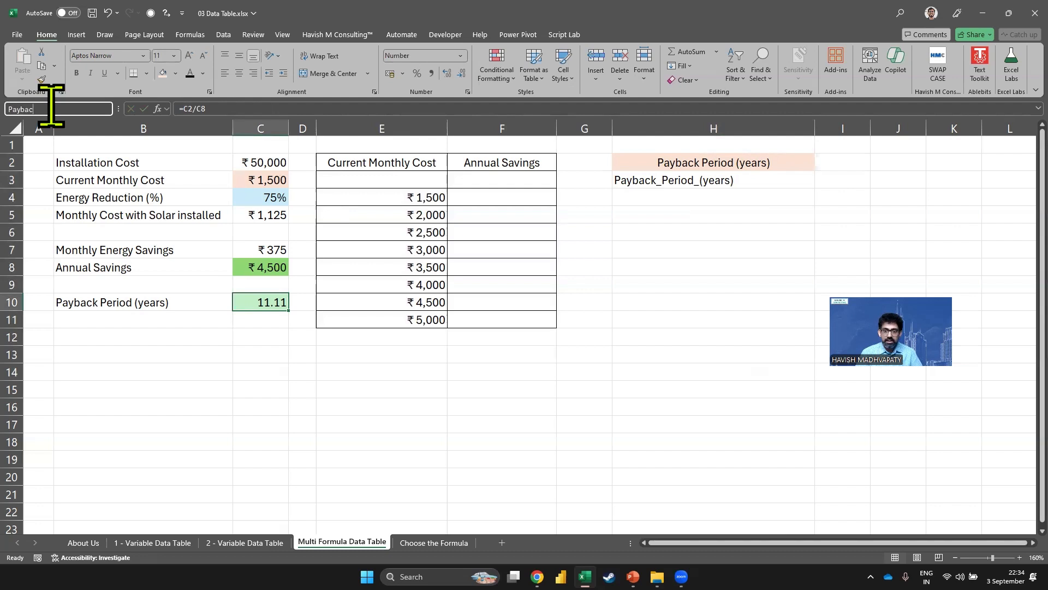
pyautogui.write('k_Pe')
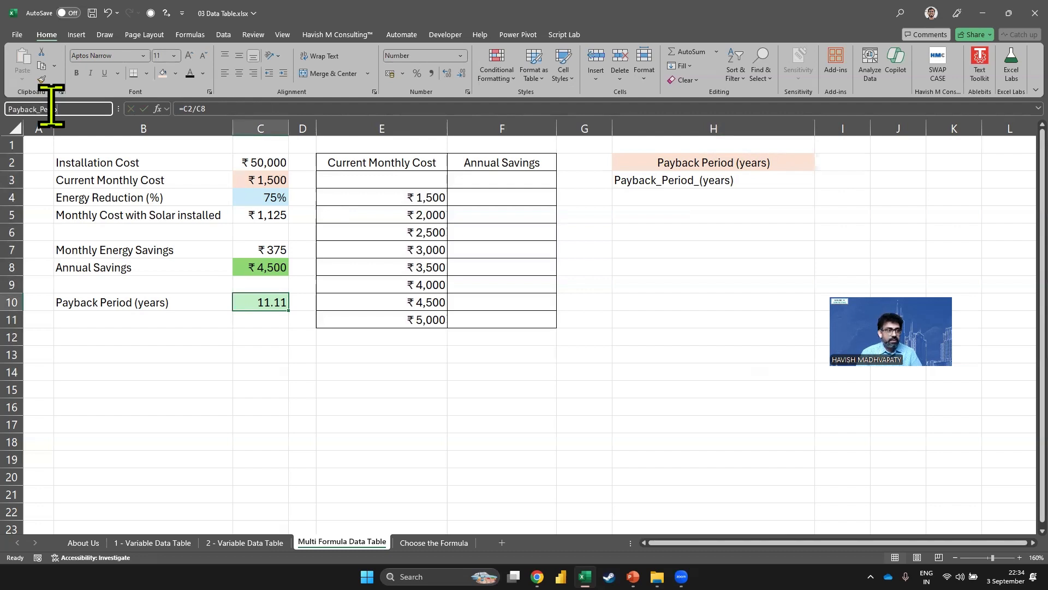
pyautogui.write('riod')
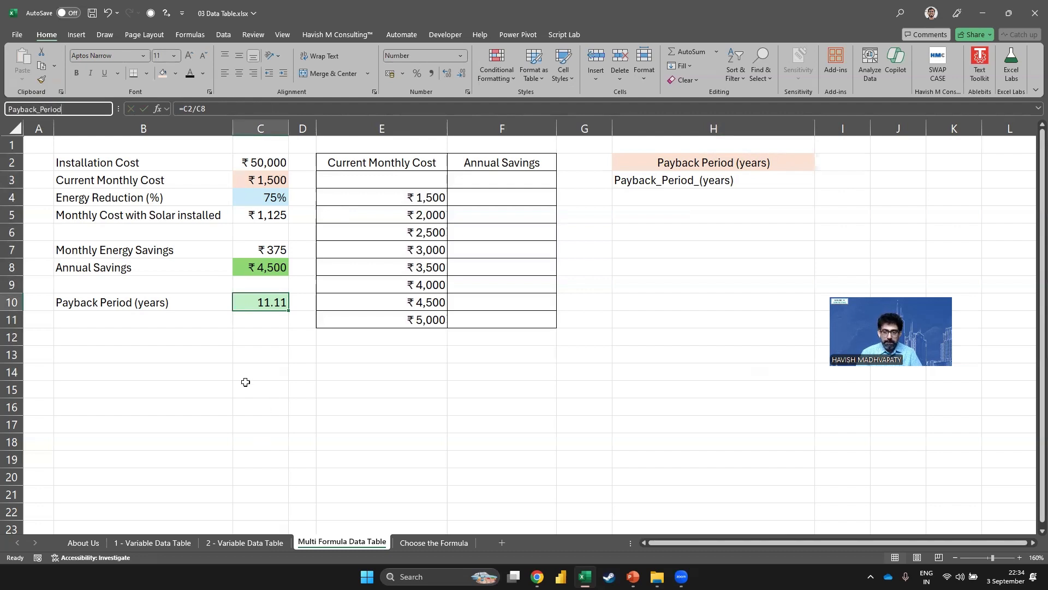
pyautogui.write('_(years')
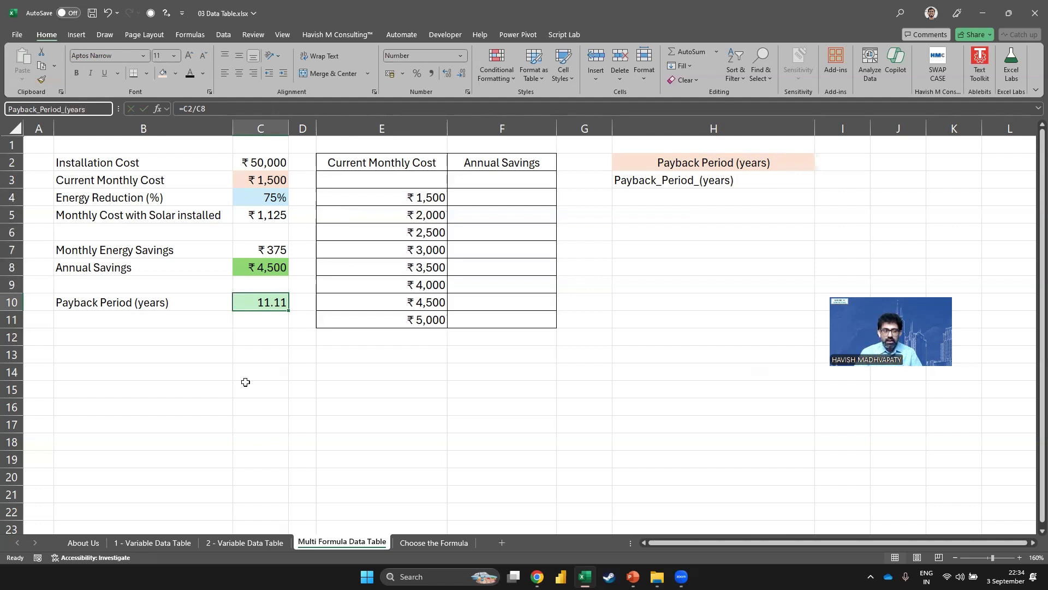
pyautogui.press('Return')
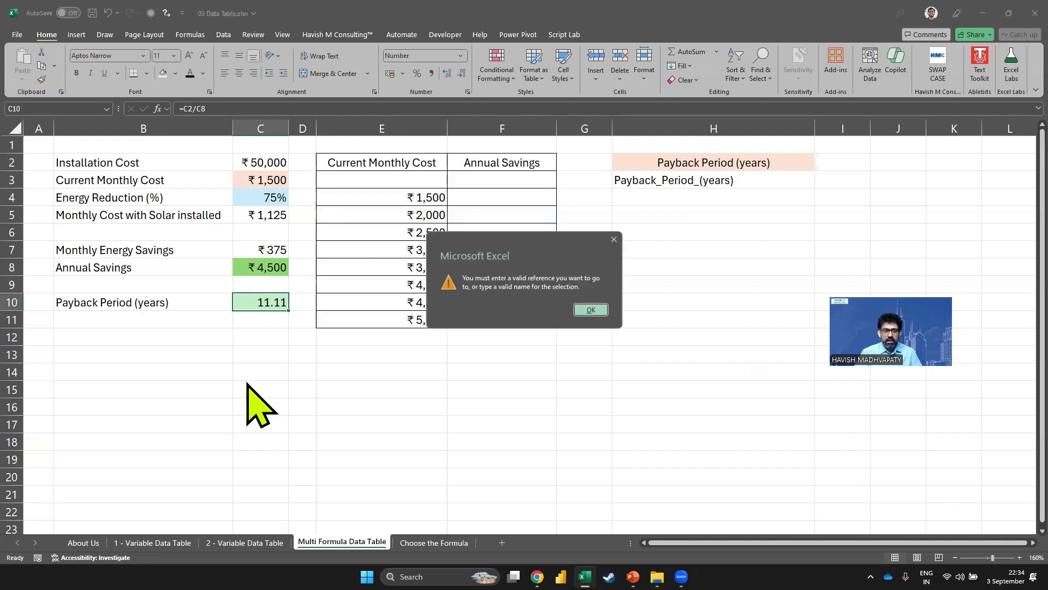
pyautogui.click(594, 310)
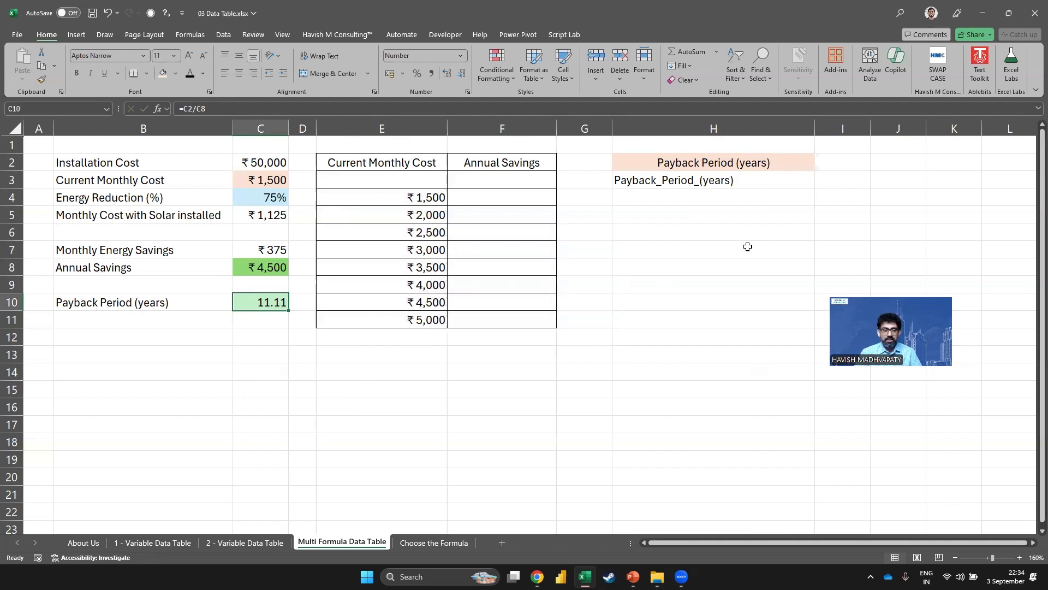
pyautogui.click(786, 195)
pyautogui.press('Up')
pyautogui.press('F2')
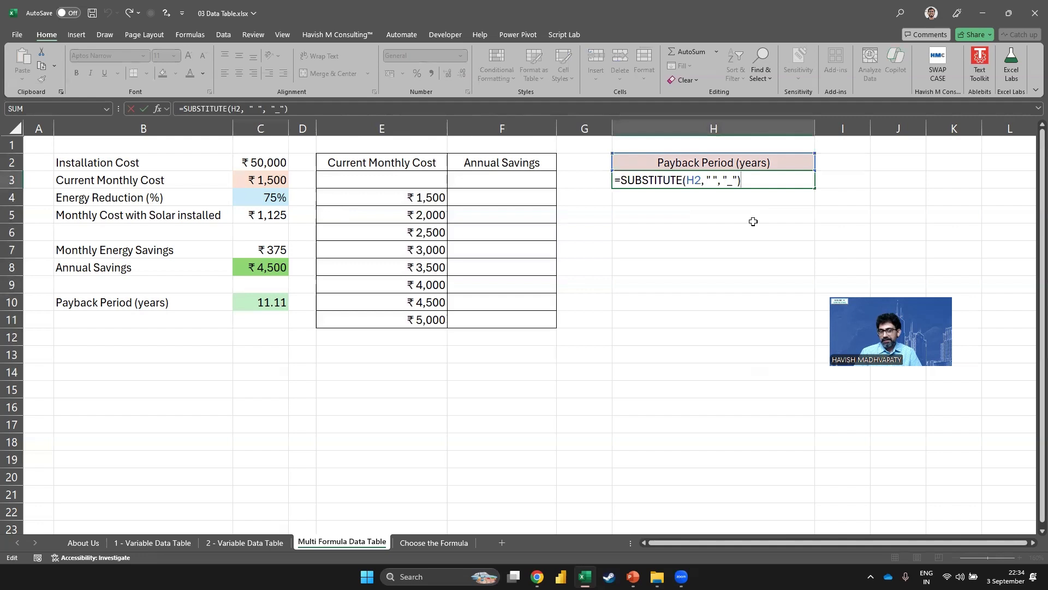
pyautogui.press('Escape')
# Shorten the label in cell B10 to "Payback Period" by removing the bracketed unit
pyautogui.doubleClick(206, 306)
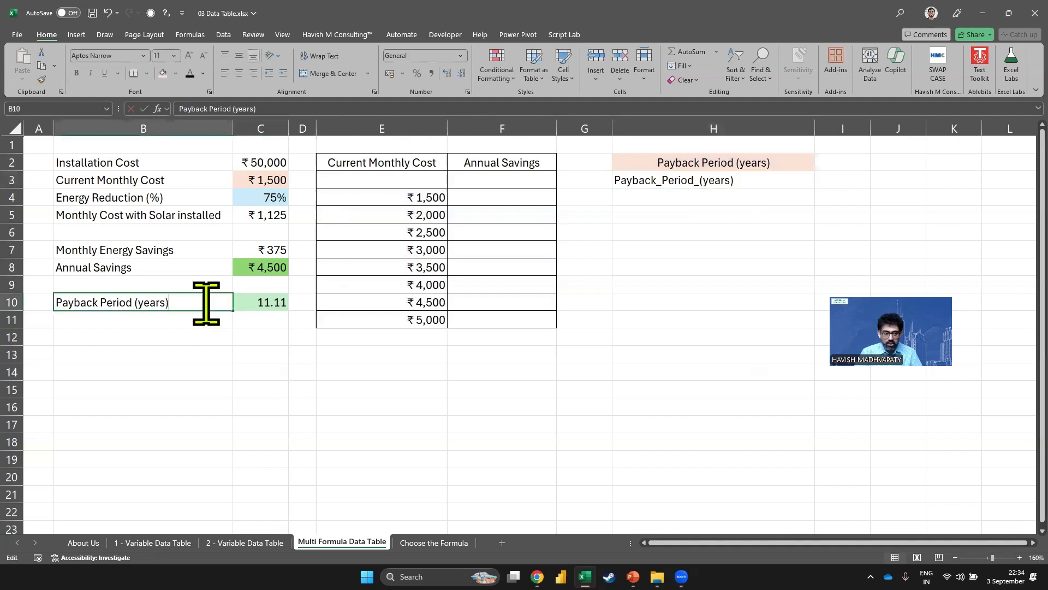
pyautogui.press('BackSpace')
pyautogui.press('Left')
pyautogui.press('Left')
pyautogui.press('Left')
pyautogui.press('Left')
pyautogui.press('Left')
pyautogui.press('BackSpace')
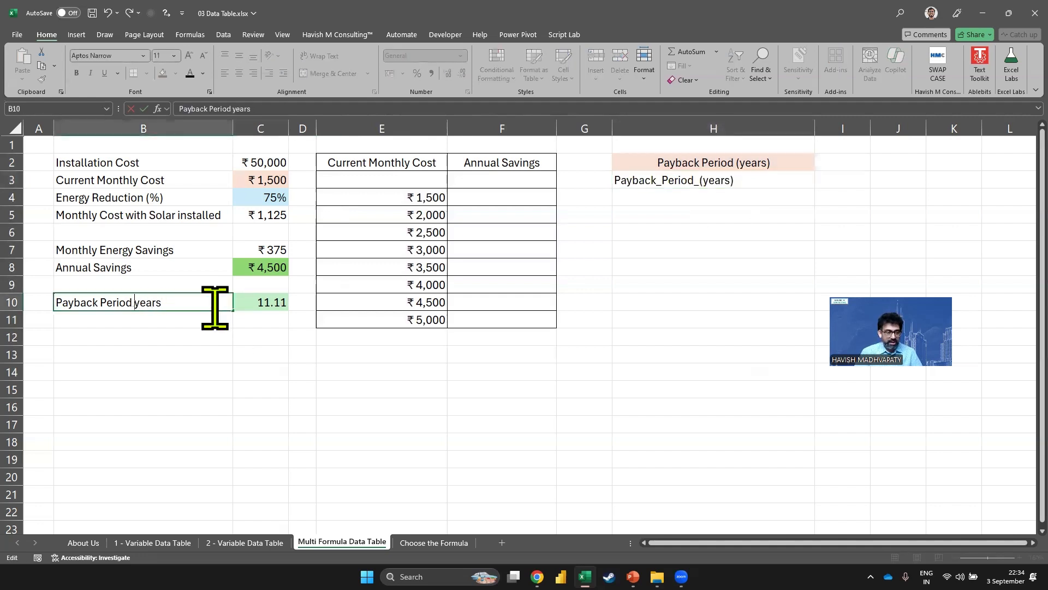
pyautogui.hotkey('shift', 'End')
pyautogui.press('Delete')
pyautogui.press('Return')
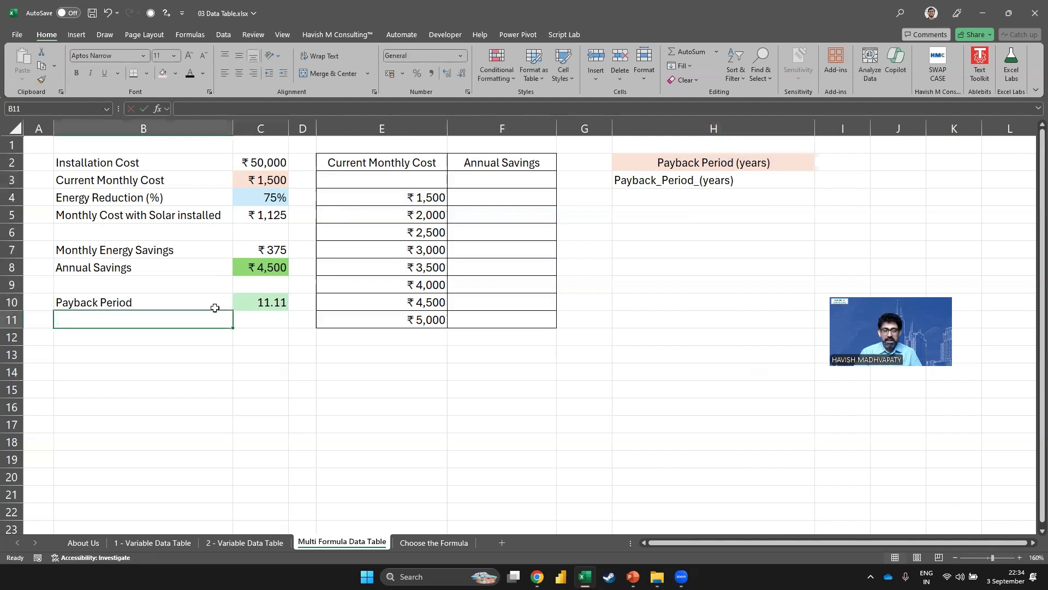
# Change the source of H2's data validation list to "Annual Savings, Payback Period"
pyautogui.doubleClick(693, 163)
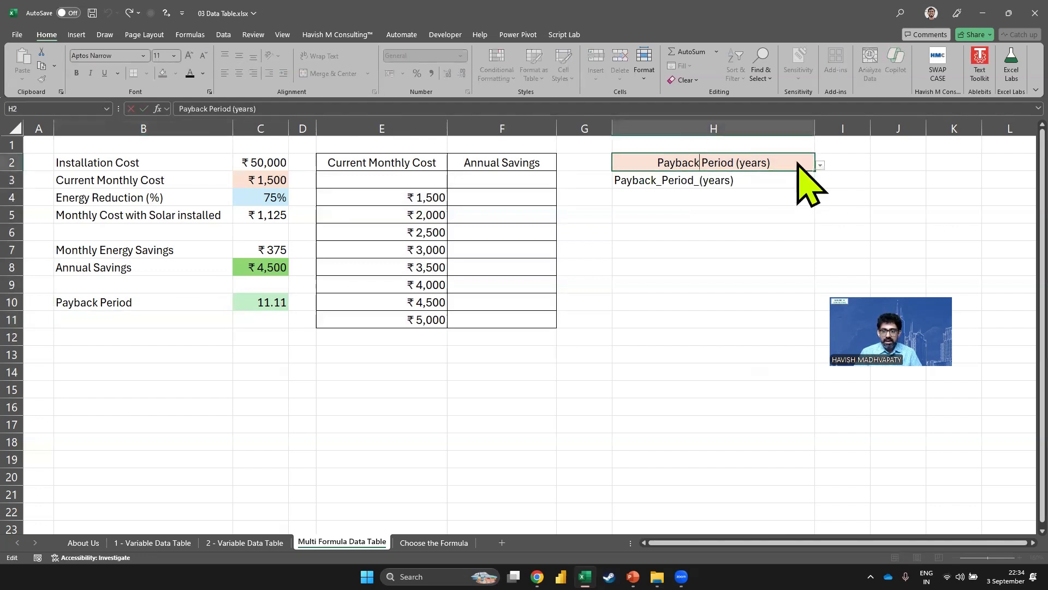
pyautogui.press('Escape')
pyautogui.hotkey('alt', 'a')
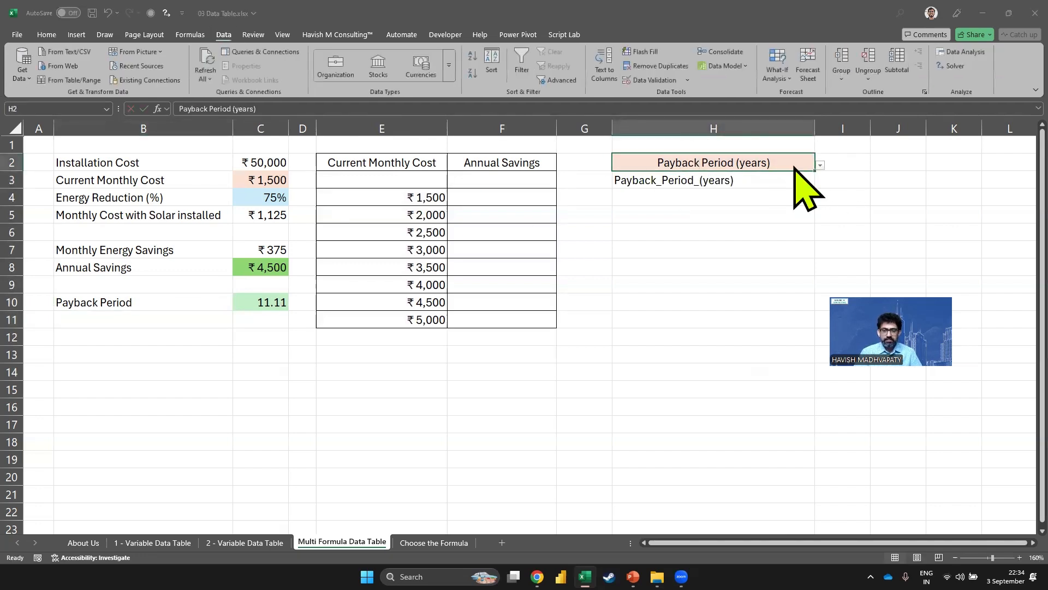
pyautogui.press('v')
pyautogui.press('v')
pyautogui.press('Right')
pyautogui.hotkey('ctrl', 'z')
pyautogui.press('F2')
pyautogui.press('BackSpace')
pyautogui.press('Return')
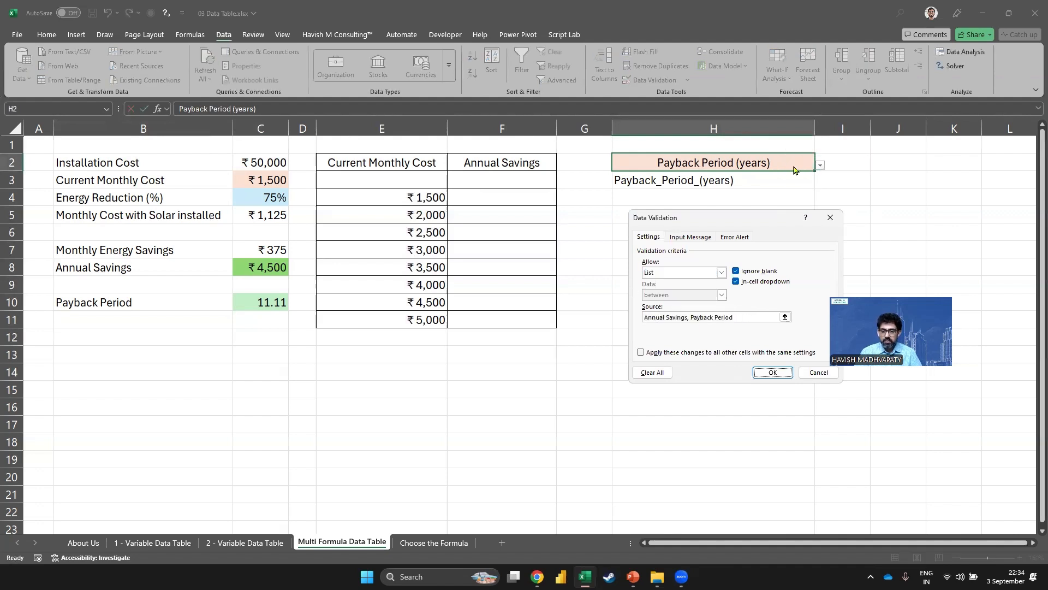
# Choose Payback Period from the drop-down list in cell H2
pyautogui.hotkey('alt', 'Down')
pyautogui.press('Down')
pyautogui.press('Return')
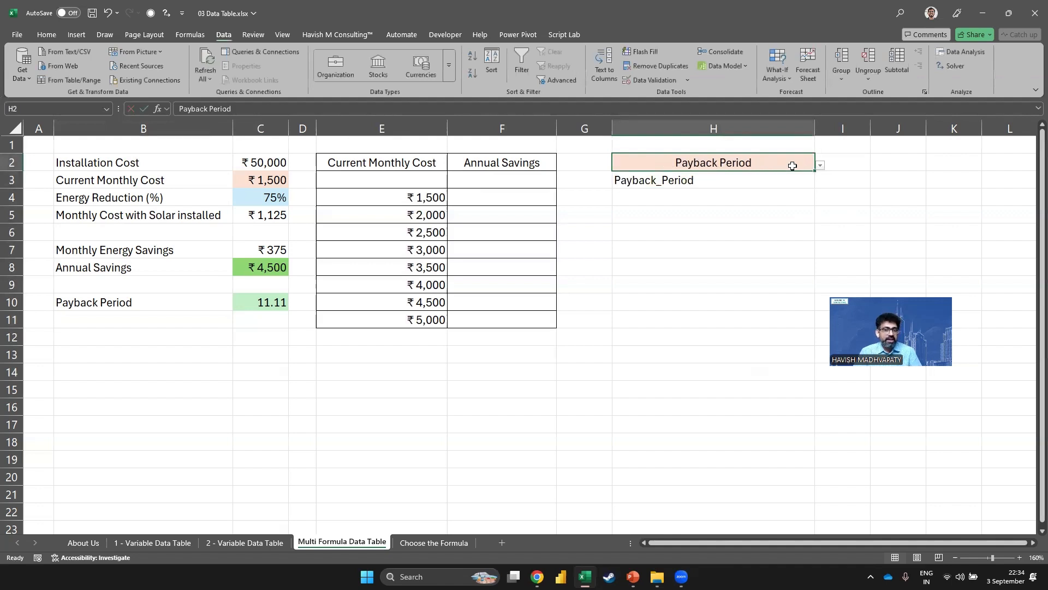
# Test the H2 drop-down by choosing Annual Savings and switching back to Payback Period
pyautogui.press('Up')
pyautogui.hotkey('alt', 'Down')
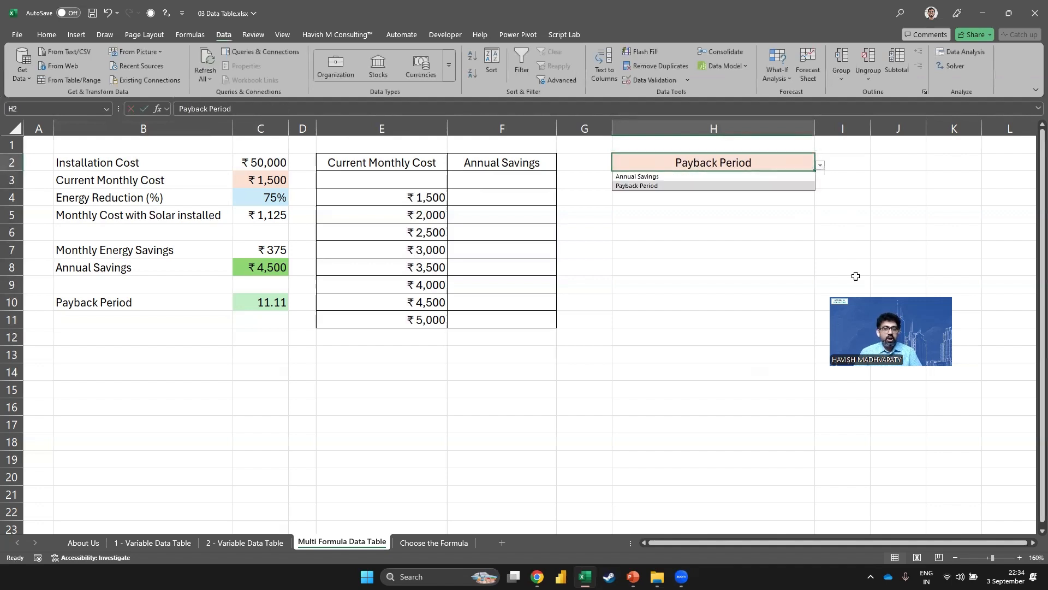
pyautogui.press('Up')
pyautogui.press('Return')
pyautogui.press('Down')
pyautogui.press('Up')
pyautogui.hotkey('alt', 'Down')
pyautogui.press('Down')
pyautogui.press('Return')
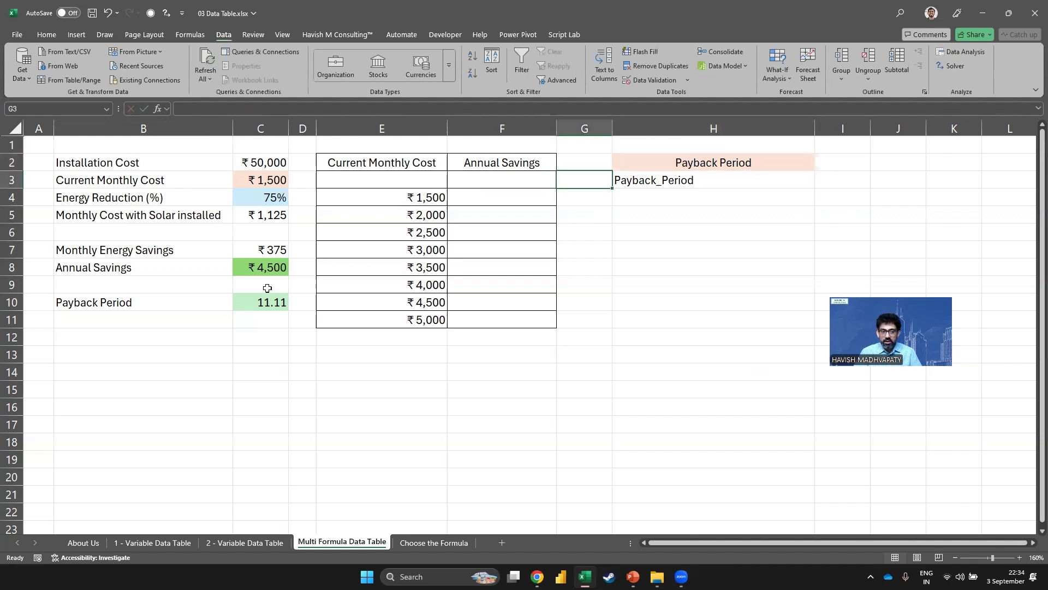
# Define the name Payback_Period for cell C10
pyautogui.click(266, 300)
pyautogui.click(76, 108)
pyautogui.write('P')
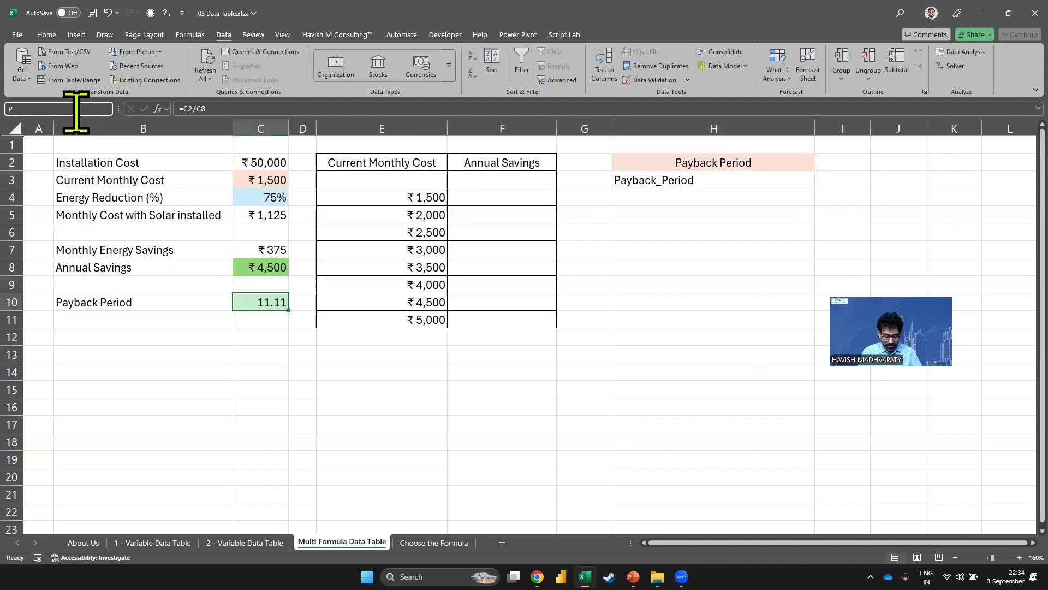
pyautogui.write('ayback_Period')
pyautogui.press('Return')
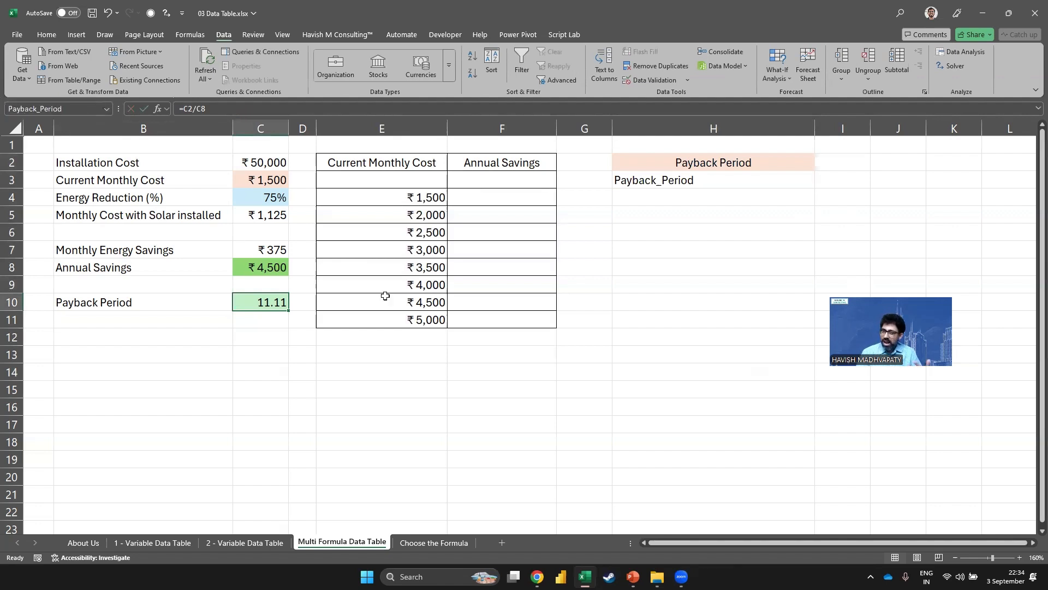
pyautogui.click(483, 178)
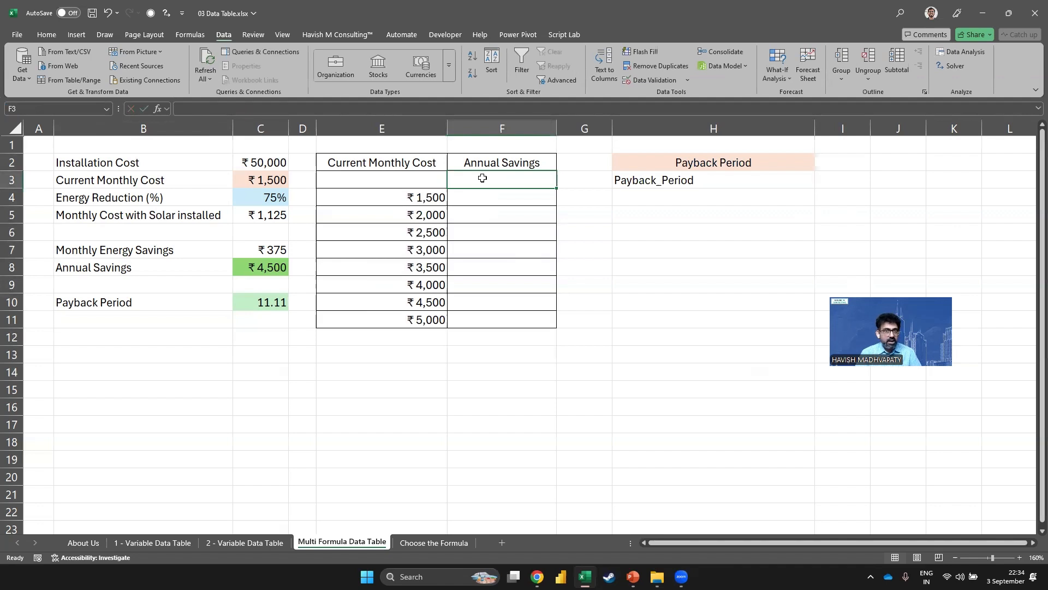
pyautogui.write('=')
pyautogui.click(262, 263)
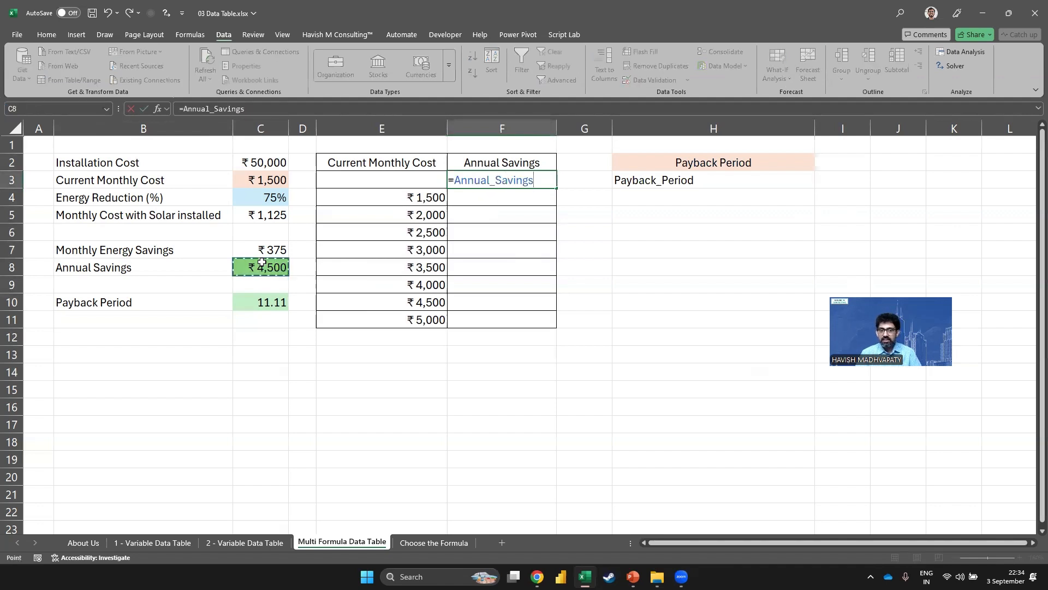
pyautogui.press('Escape')
pyautogui.write('=')
pyautogui.click(260, 301)
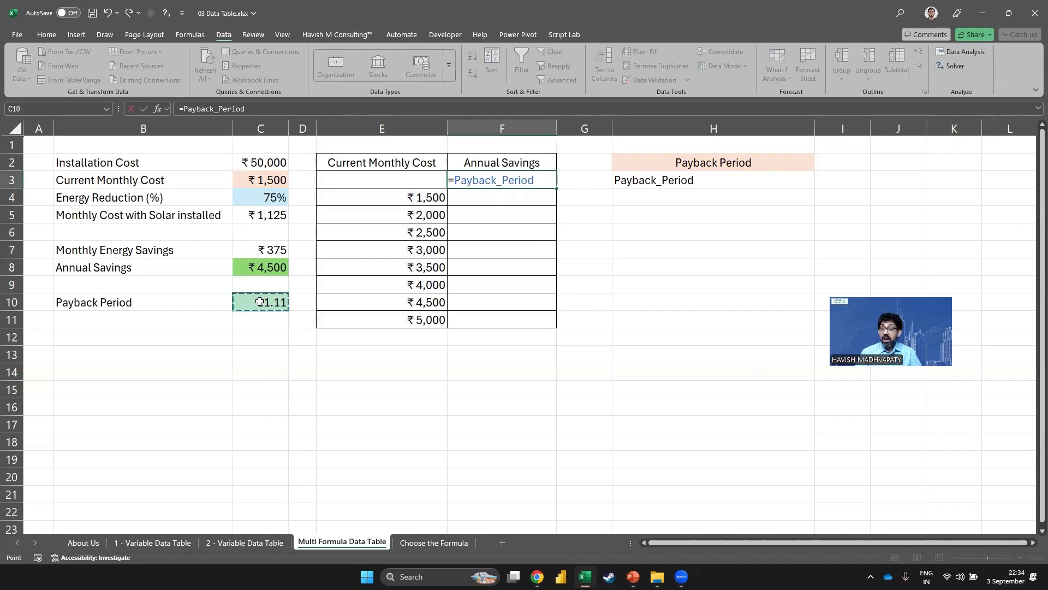
pyautogui.press('Escape')
pyautogui.write('=')
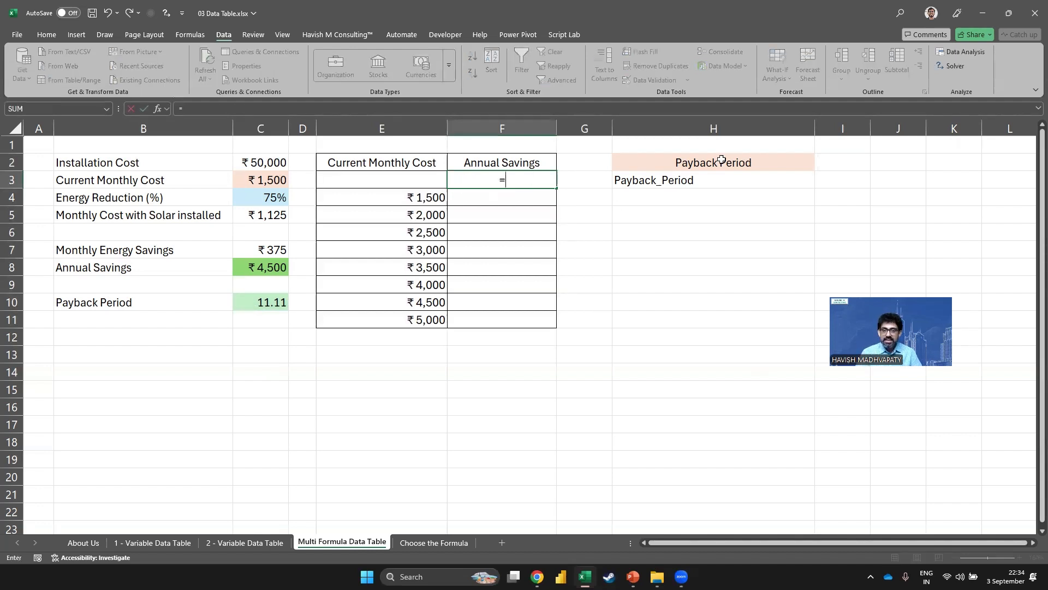
pyautogui.write('indirect(')
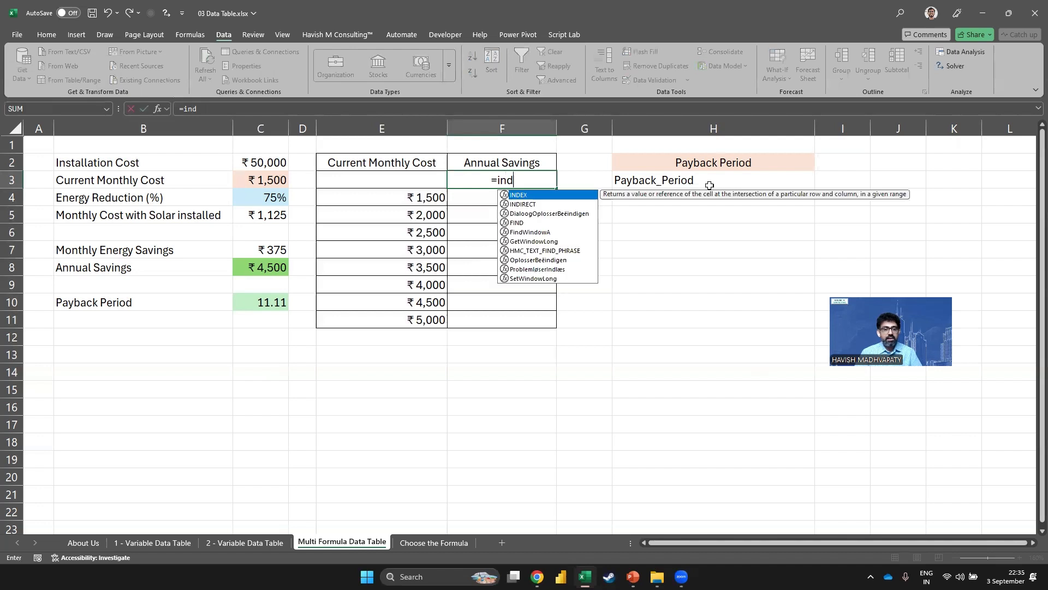
pyautogui.click(719, 180)
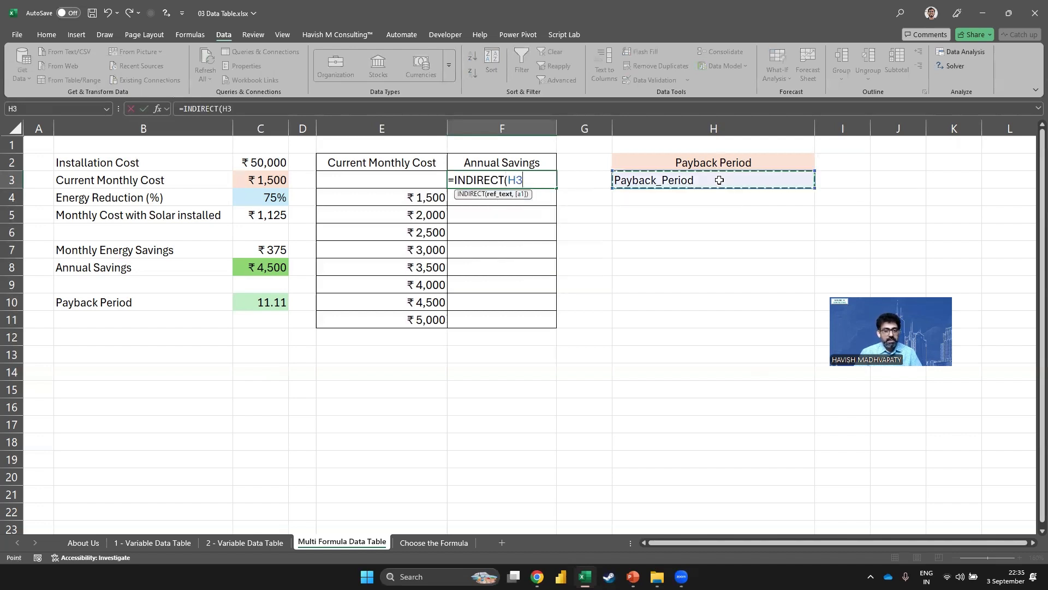
pyautogui.write(')')
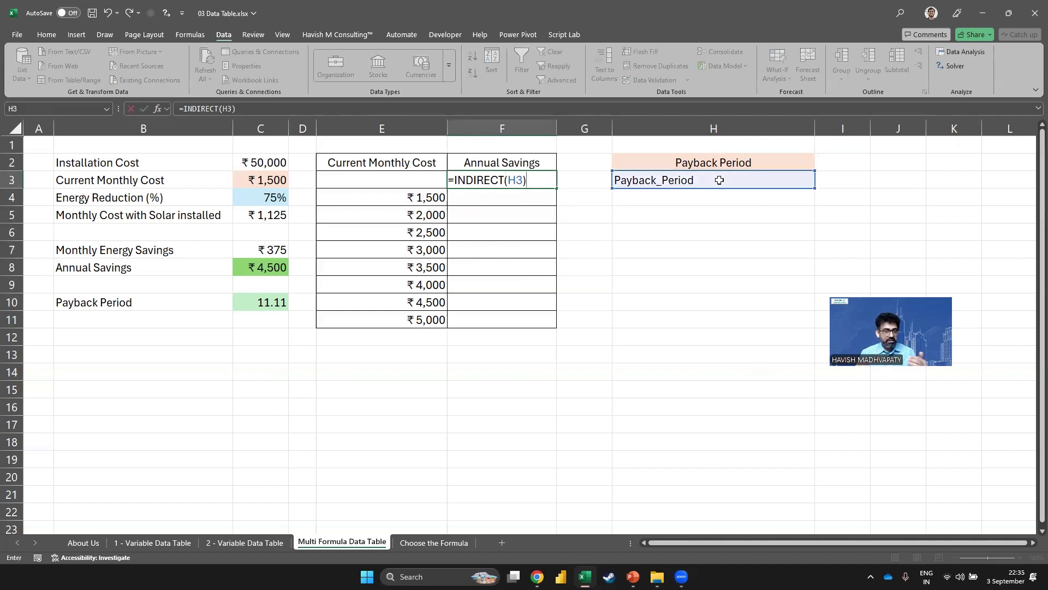
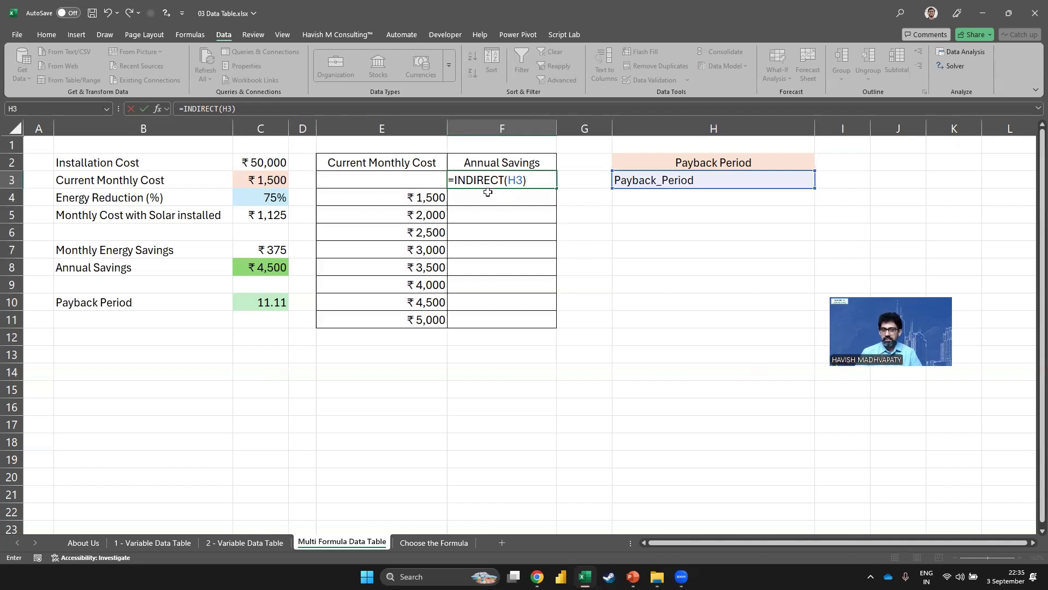
pyautogui.press('Escape')
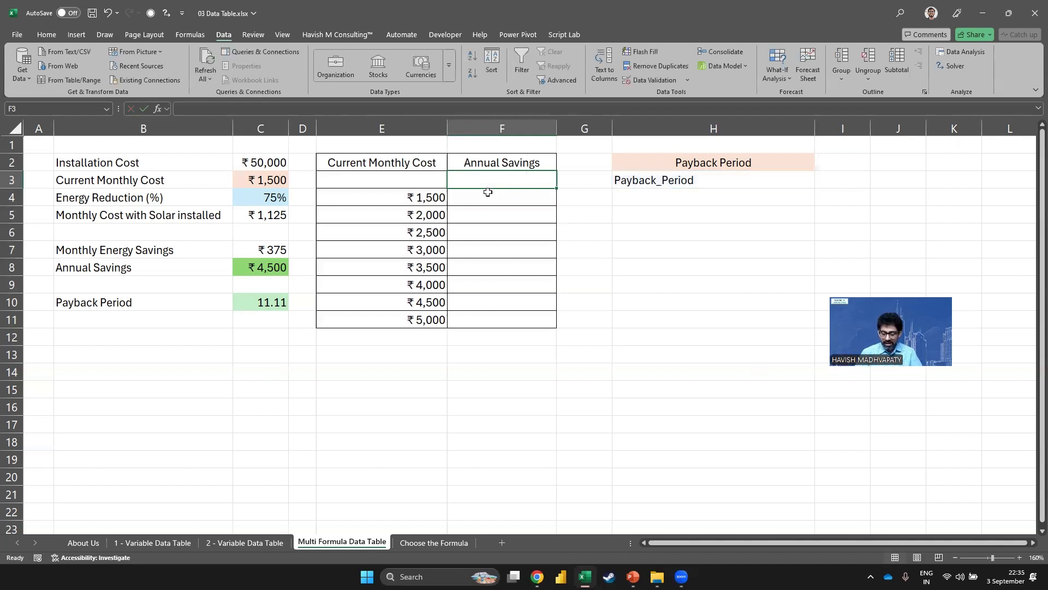
# Enter the formula =H3 in cell F3 above the data table's result column
pyautogui.write('=')
pyautogui.click(622, 180)
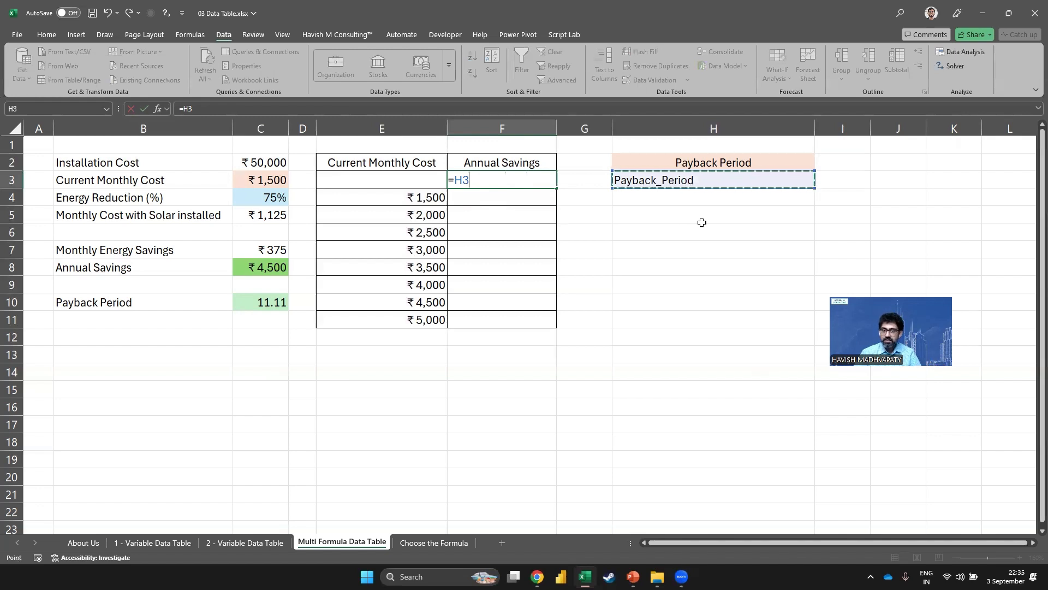
pyautogui.press('Return')
# Choose Annual Savings from the drop-down list in cell H2
pyautogui.press('Up')
pyautogui.press('Right')
pyautogui.press('Right')
pyautogui.press('Up')
pyautogui.hotkey('alt', 'Down')
pyautogui.press('Up')
pyautogui.press('Return')
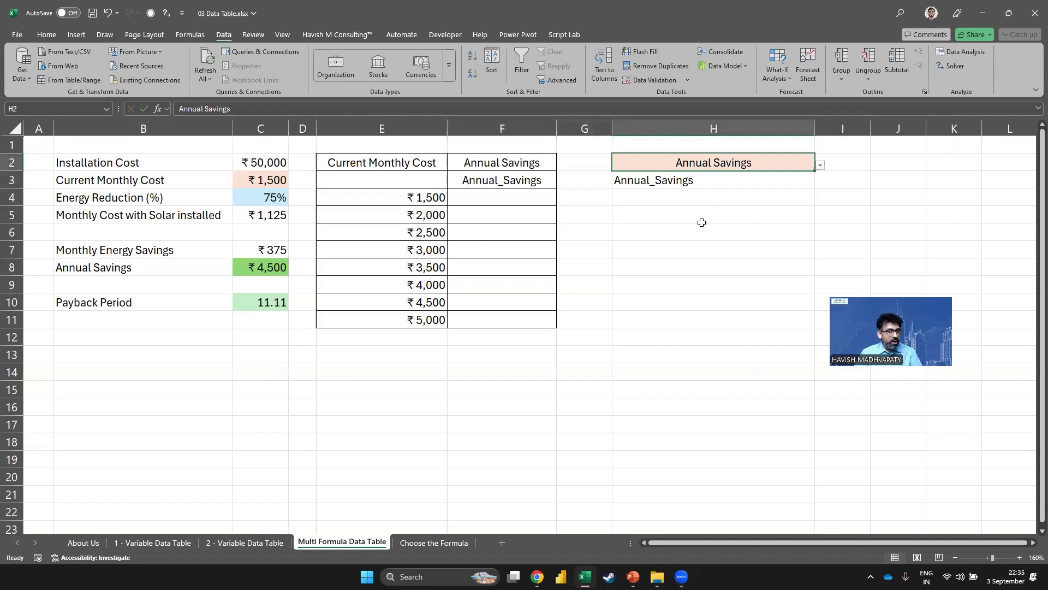
# Wrap the reference in cell F3 in the INDIRECT function so the formula reads =INDIRECT(H3)
pyautogui.press('Down')
pyautogui.press('Left')
pyautogui.press('Left')
pyautogui.press('Left')
pyautogui.press('Right')
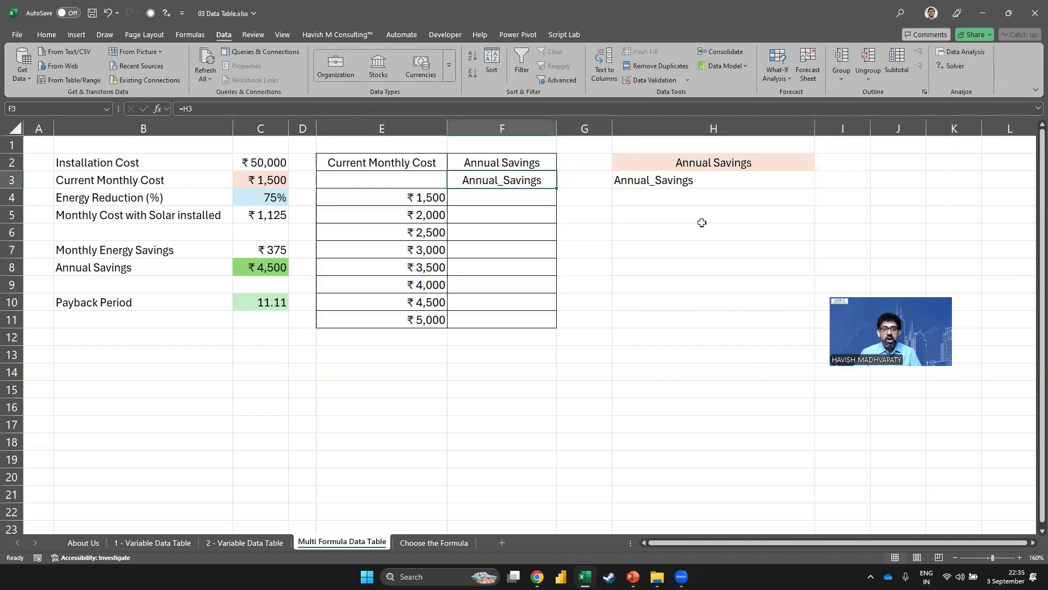
pyautogui.press('F2')
pyautogui.press('Left')
pyautogui.press('Left')
pyautogui.write('indir')
pyautogui.press('Tab')
pyautogui.press('End')
pyautogui.write(')')
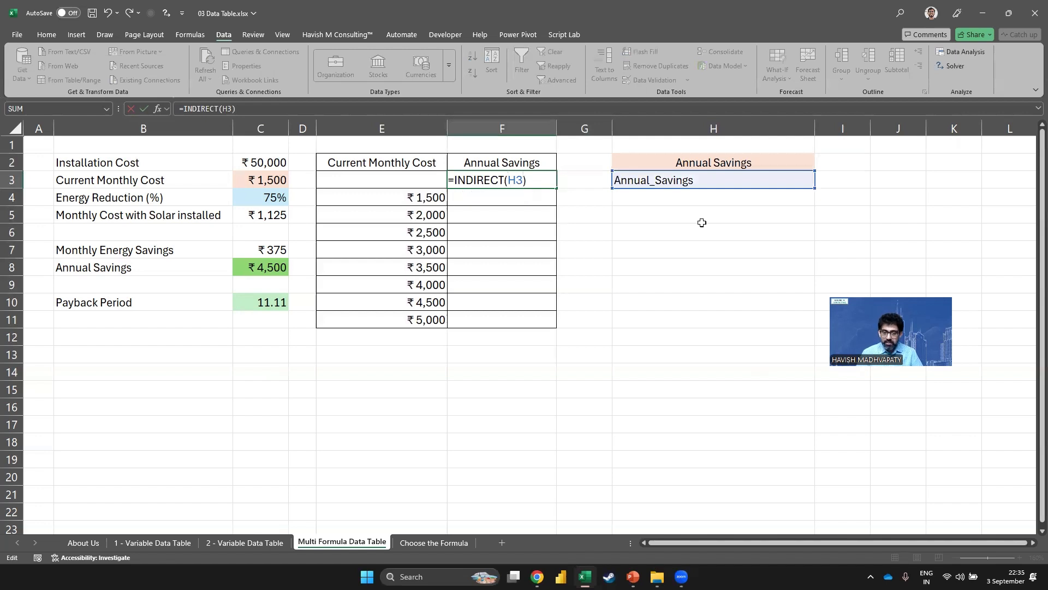
pyautogui.press('Return')
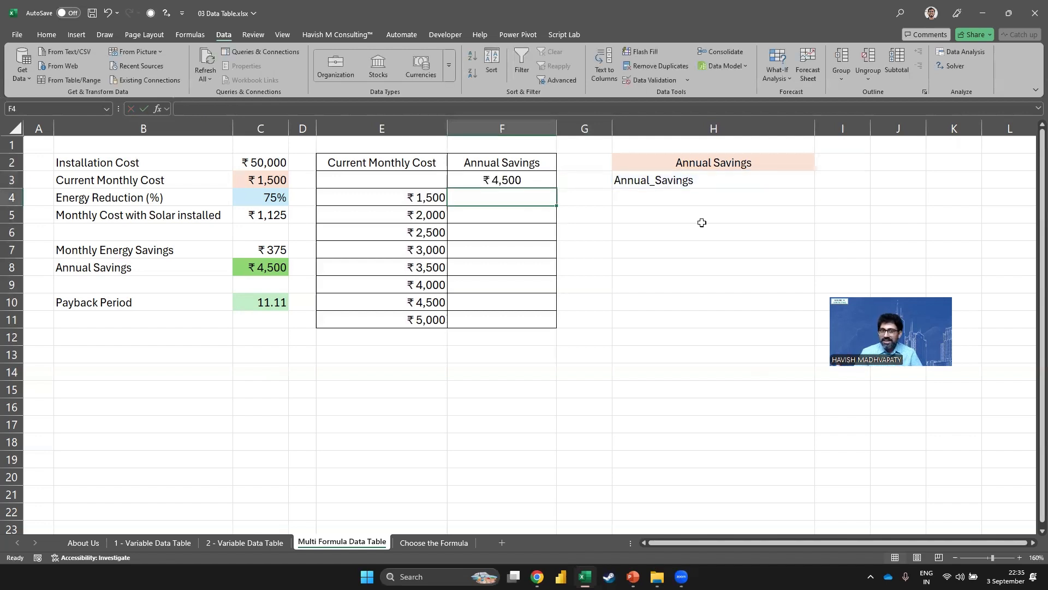
# Test the INDIRECT formula in F3 by choosing Payback Period in H2 and switching back to Annual Savings
pyautogui.click(804, 162)
pyautogui.click(821, 164)
pyautogui.click(769, 181)
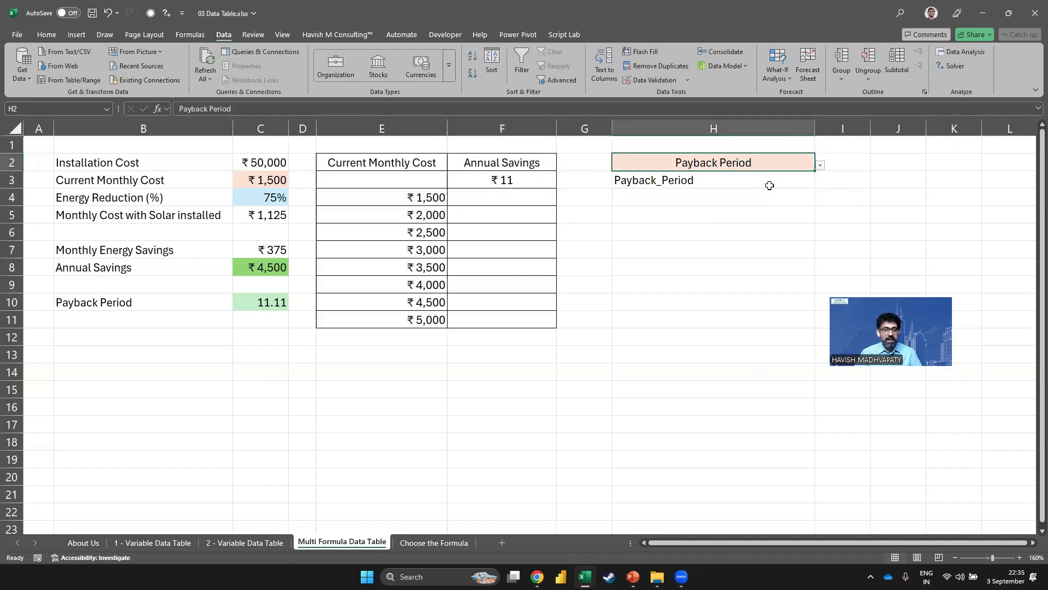
pyautogui.click(821, 165)
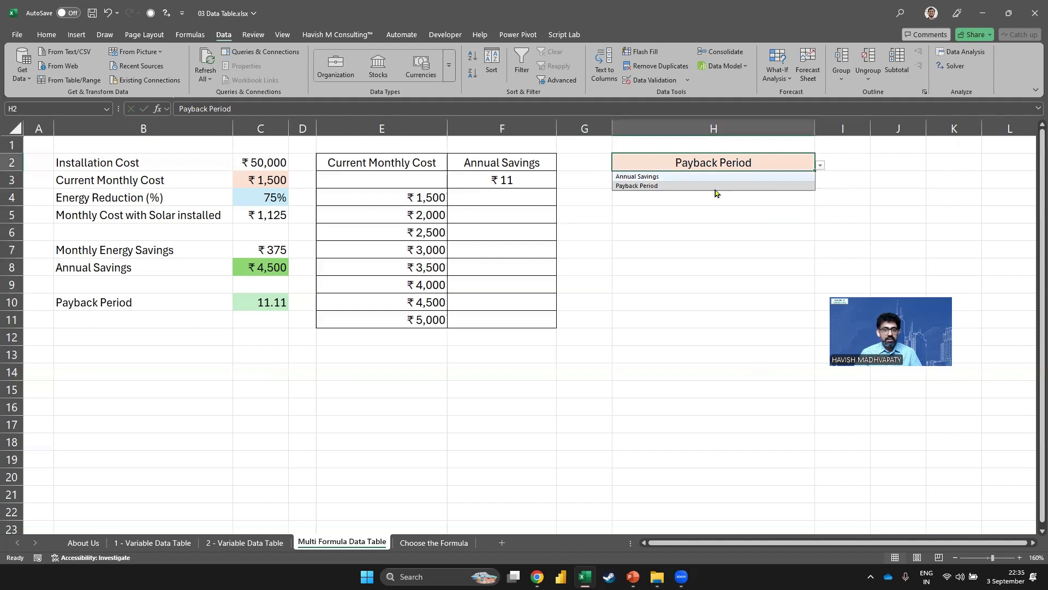
pyautogui.click(714, 177)
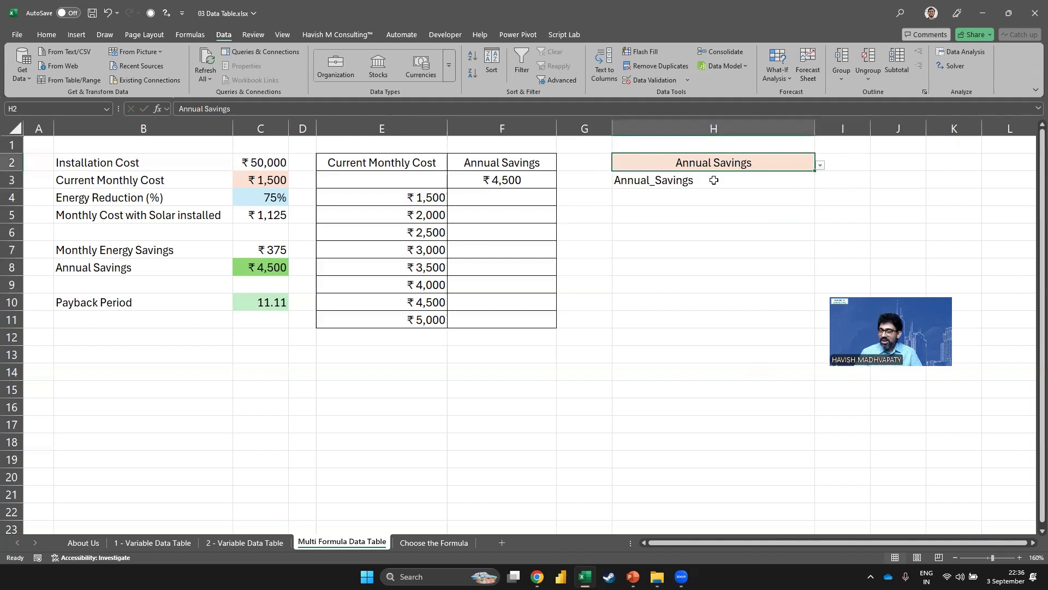
# Hide the content of helper cell H3 with the custom number format ;;;
pyautogui.click(714, 180)
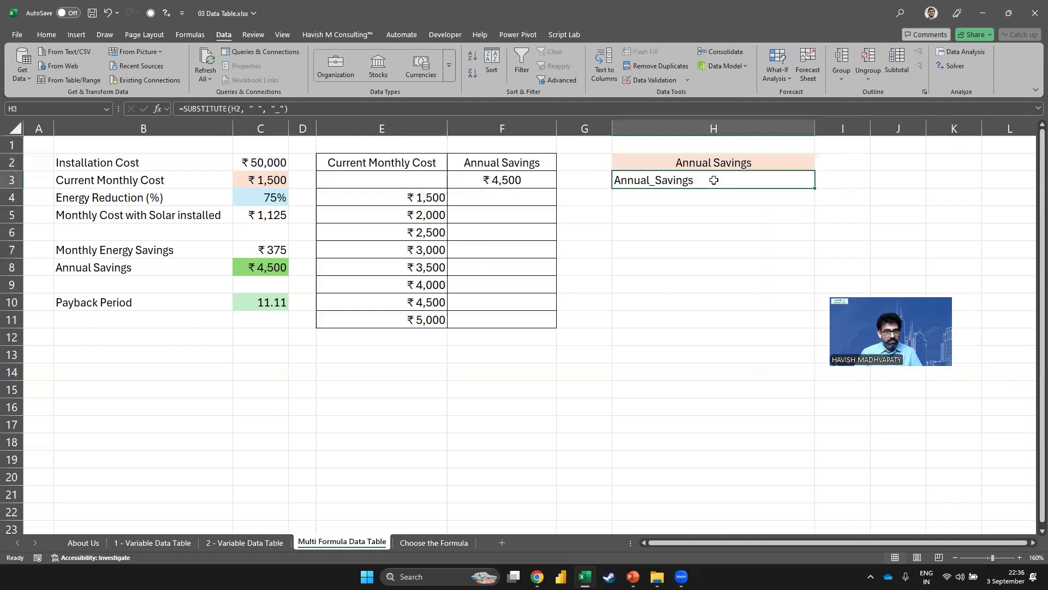
pyautogui.rightClick(709, 180)
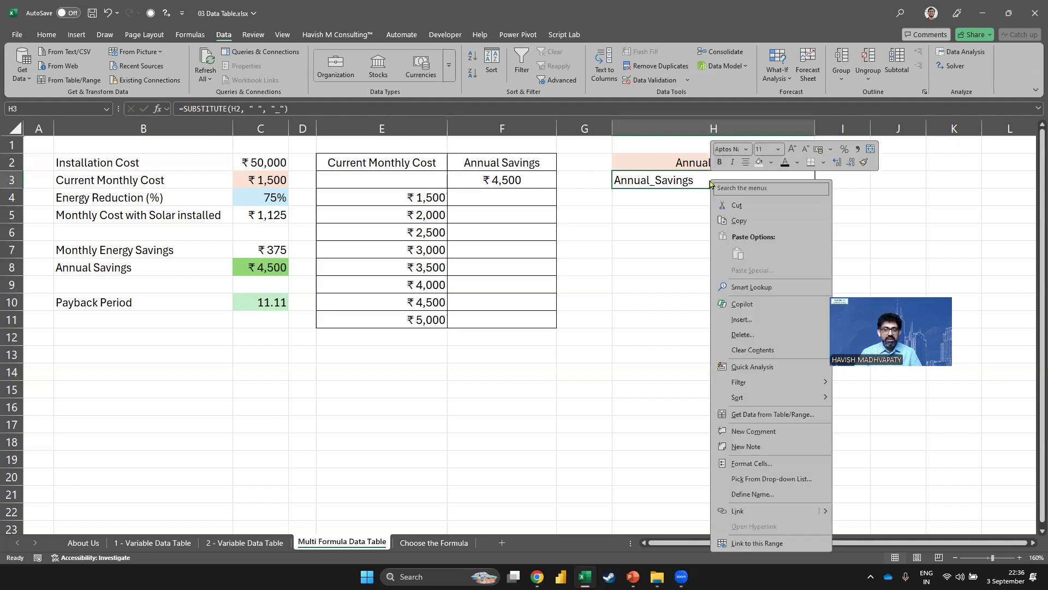
pyautogui.click(752, 464)
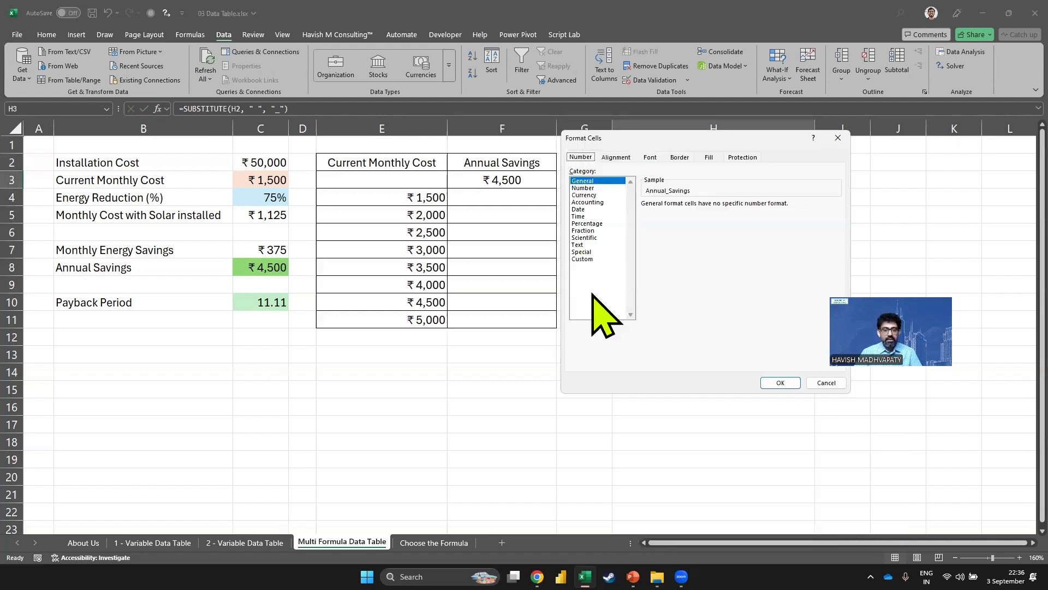
pyautogui.click(583, 258)
pyautogui.doubleClick(666, 214)
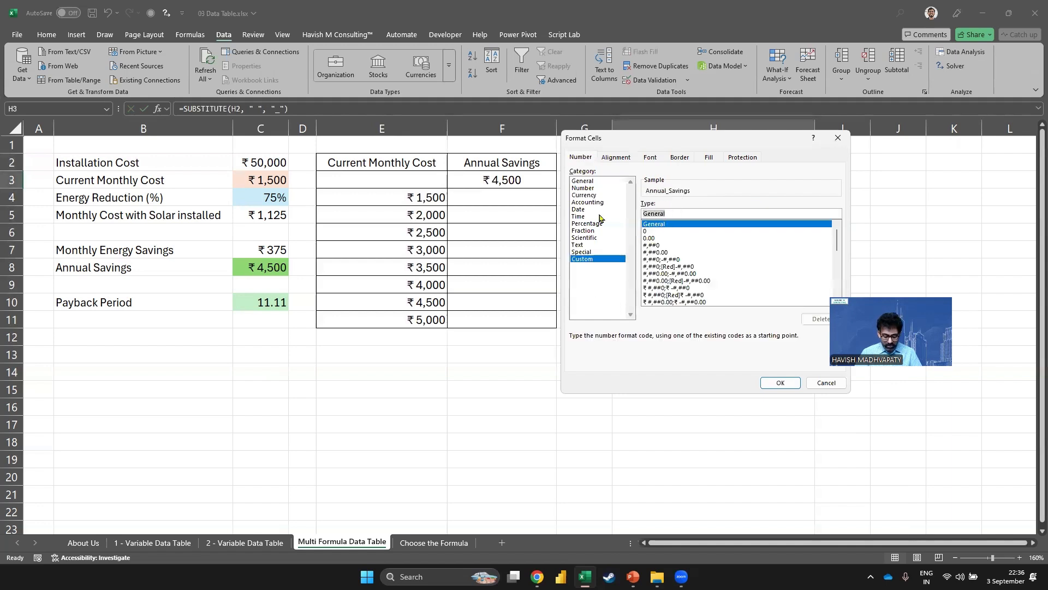
pyautogui.write(';;;')
pyautogui.press('Return')
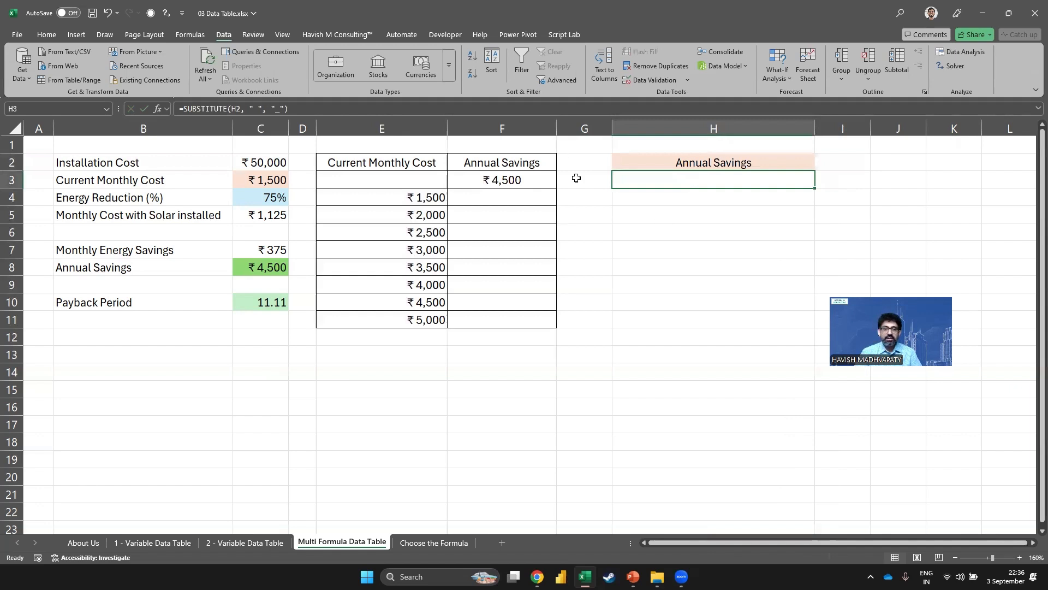
# Create a What-If data table over E3:F11 with C3 as the column input cell
pyautogui.moveTo(434, 185); pyautogui.dragTo(498, 316)
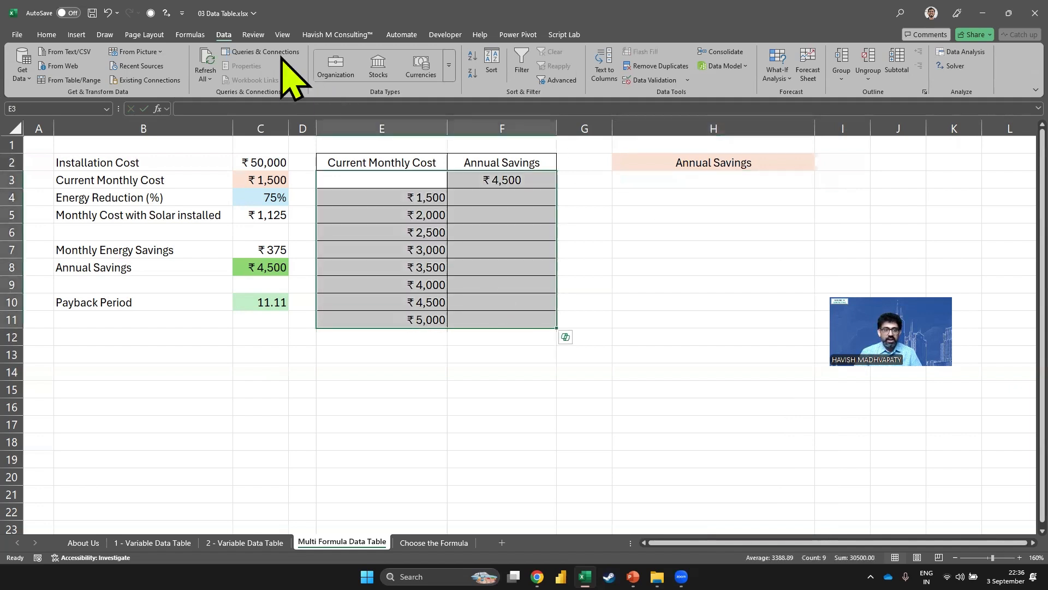
pyautogui.click(787, 76)
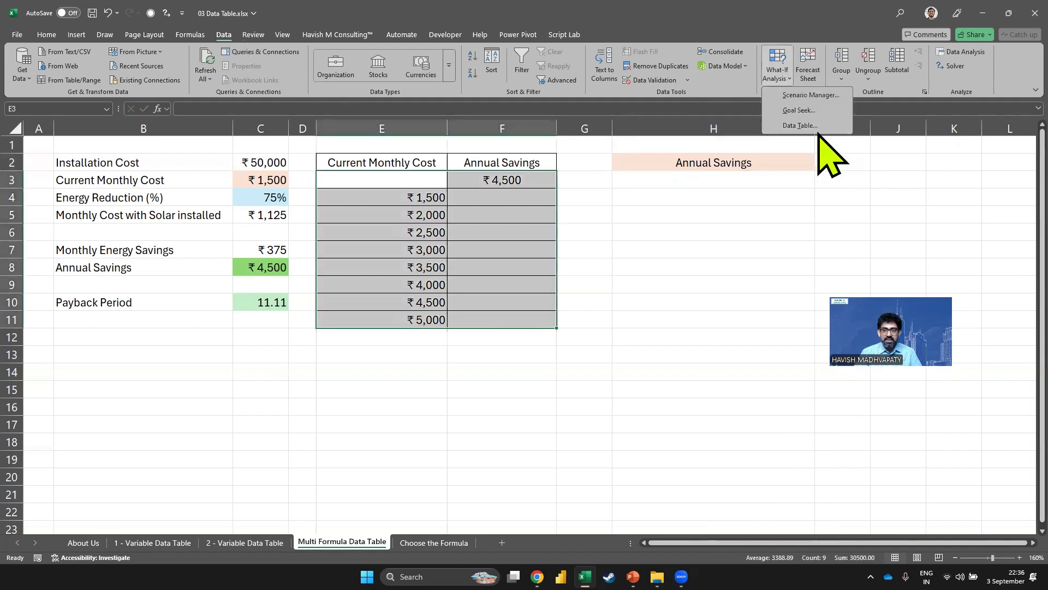
pyautogui.click(817, 129)
pyautogui.click(767, 301)
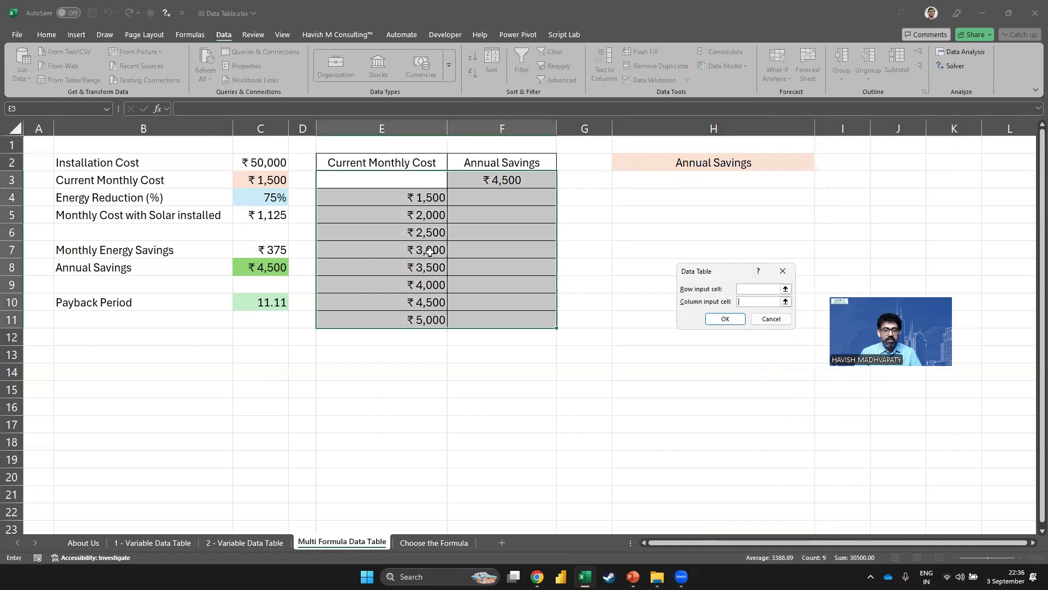
pyautogui.click(263, 184)
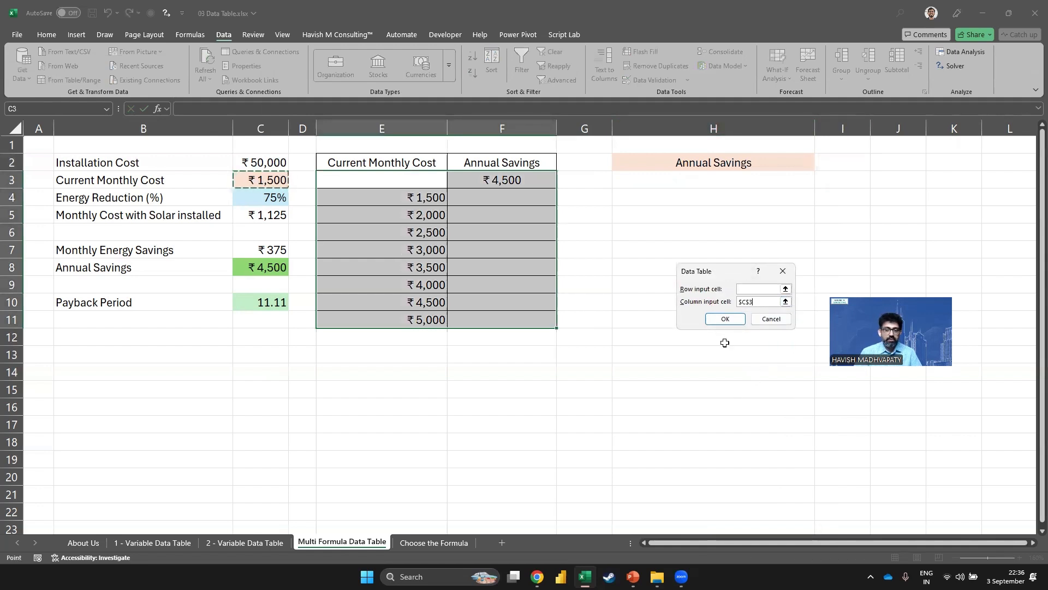
pyautogui.click(725, 319)
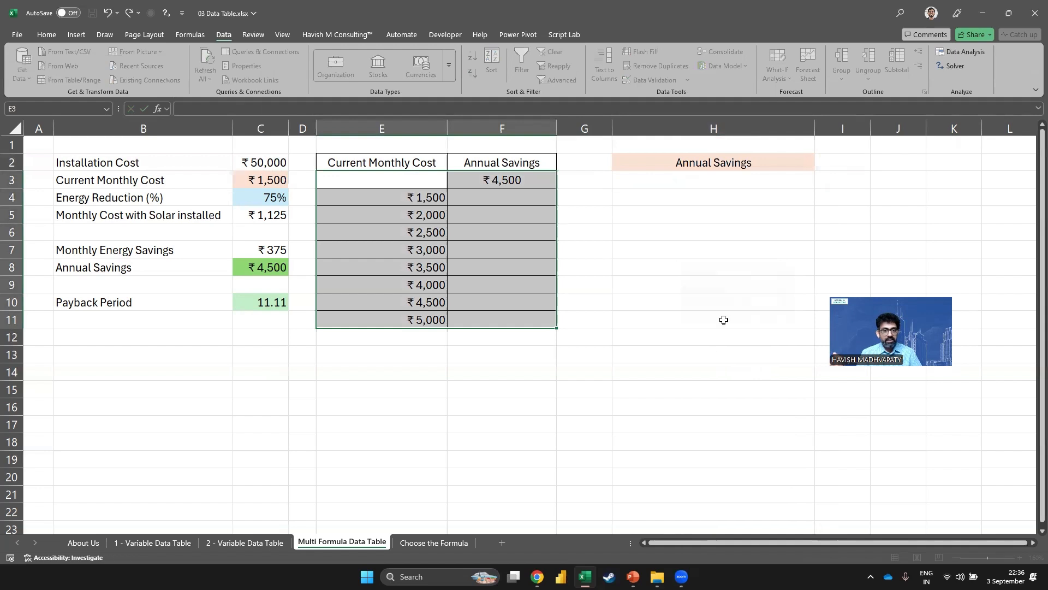
# Test the data table by choosing Payback Period in H2 and returning the selection to Annual Savings
pyautogui.click(767, 165)
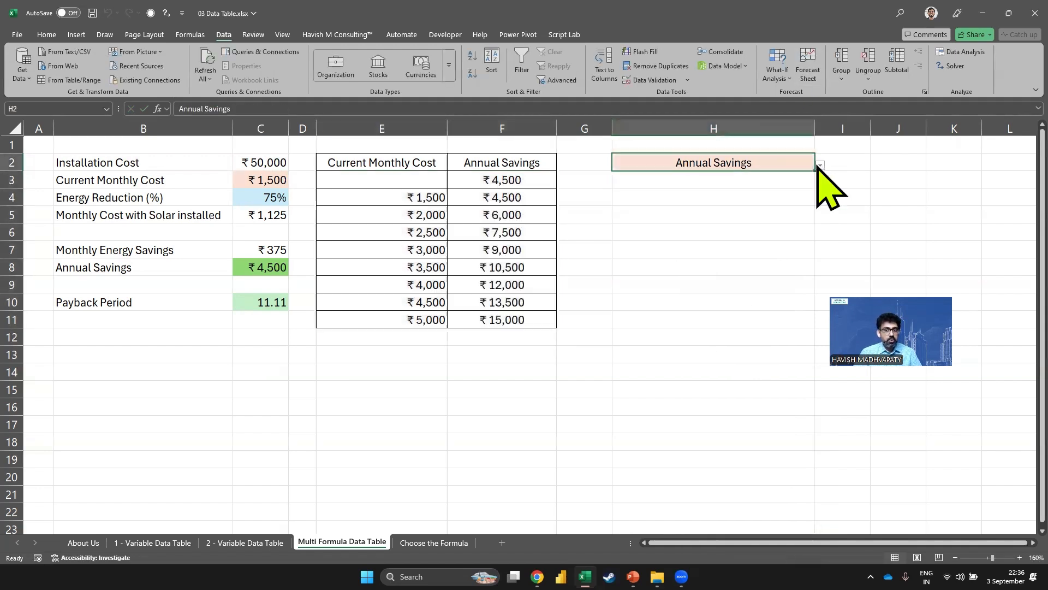
pyautogui.click(820, 165)
pyautogui.click(759, 185)
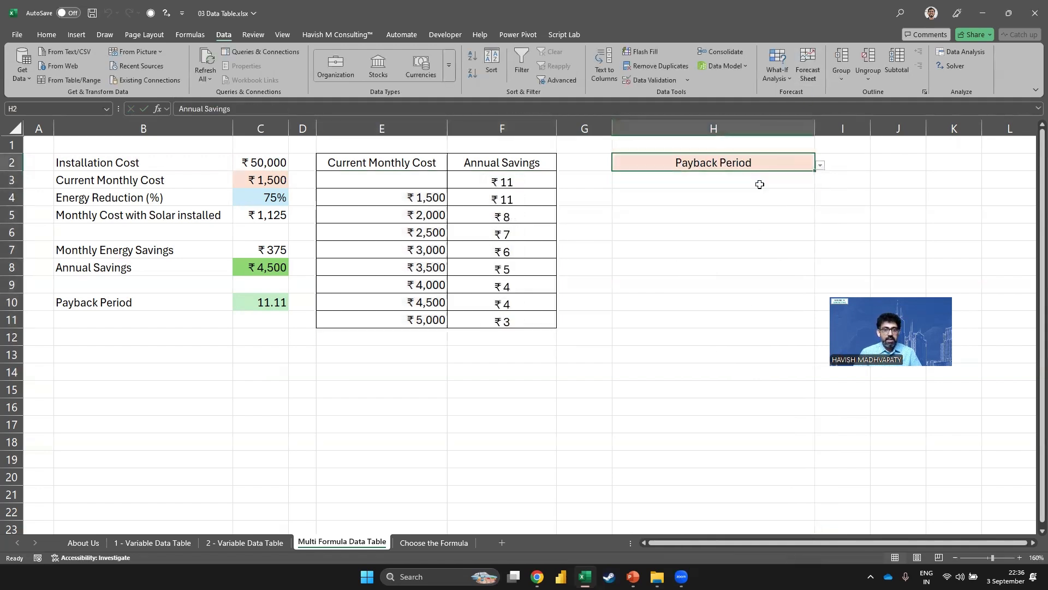
pyautogui.click(820, 165)
pyautogui.click(779, 175)
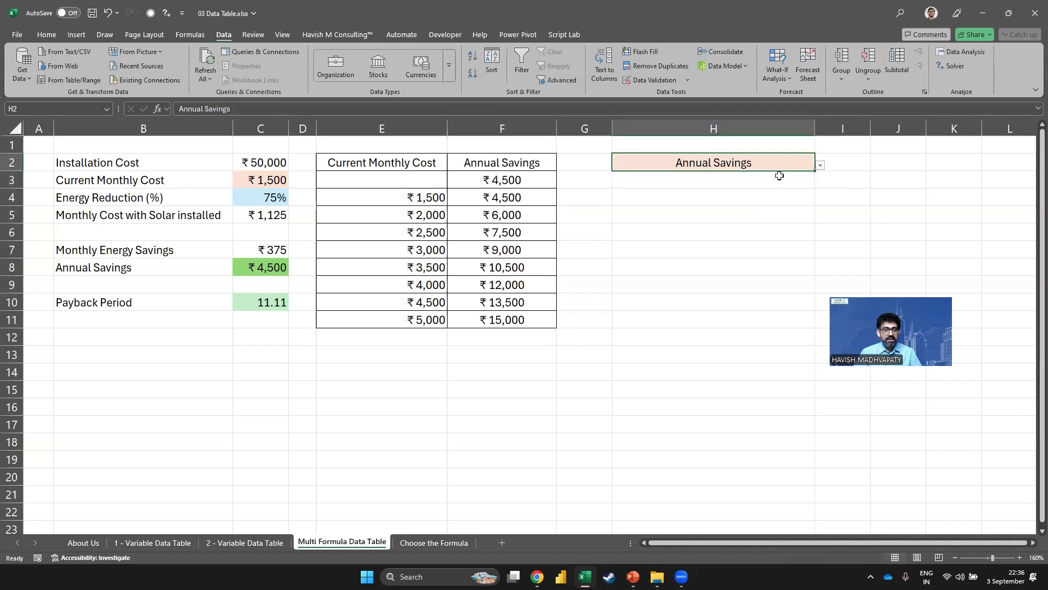
# Link the table's header cell F2 to the drop-down selection with the formula =H2
pyautogui.click(508, 164)
pyautogui.write('=')
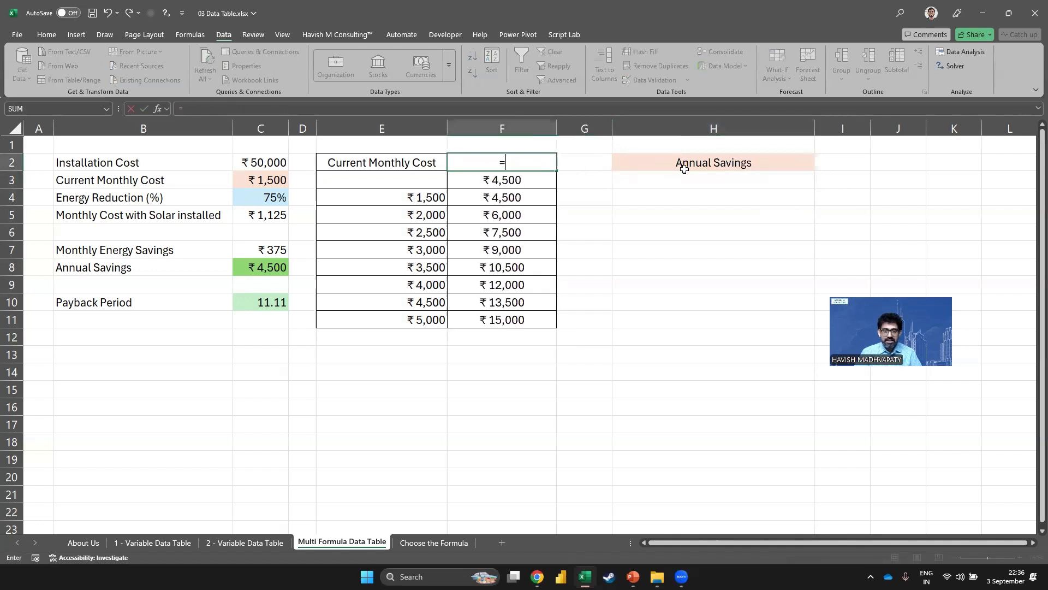
pyautogui.click(676, 167)
pyautogui.press('Tab')
# Set the drop-down in cell H2 to Payback Period
pyautogui.click(789, 168)
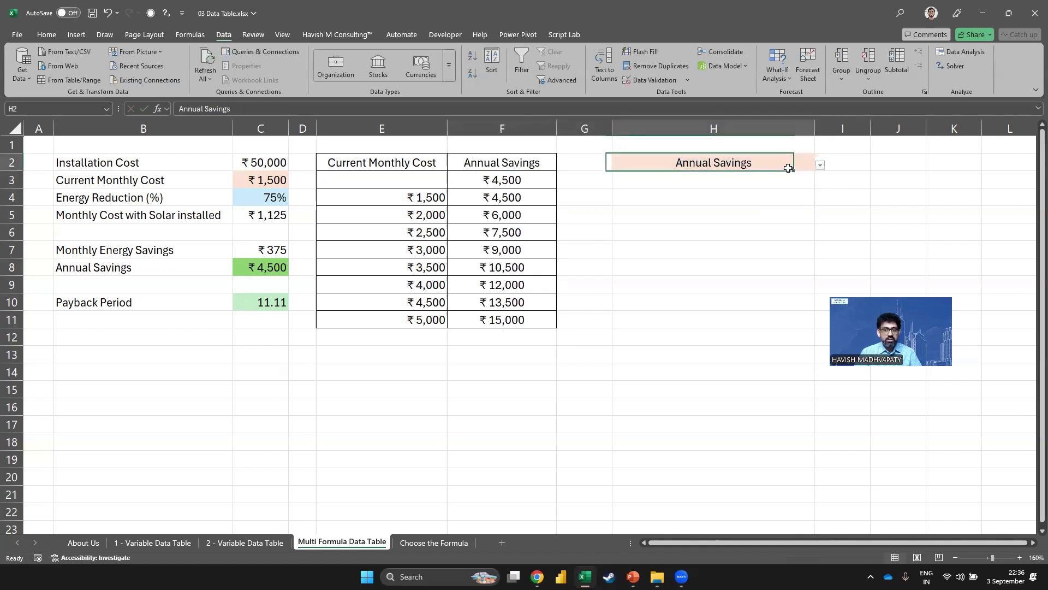
pyautogui.click(820, 165)
pyautogui.click(776, 182)
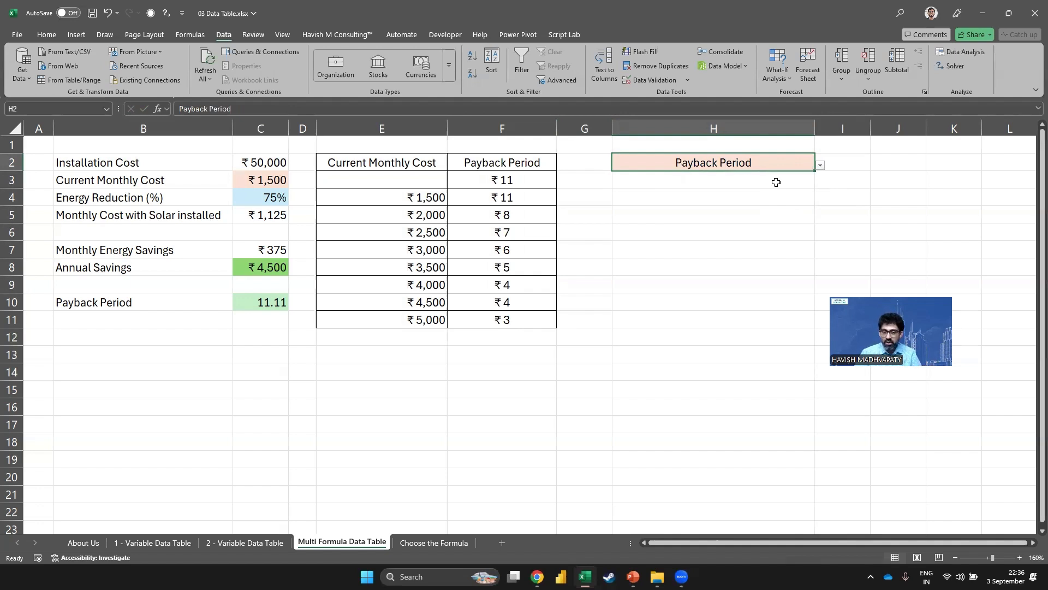
# Apply the Number format to the data table's result cells F3:F11
pyautogui.press('Down')
pyautogui.press('Left')
pyautogui.press('Left')
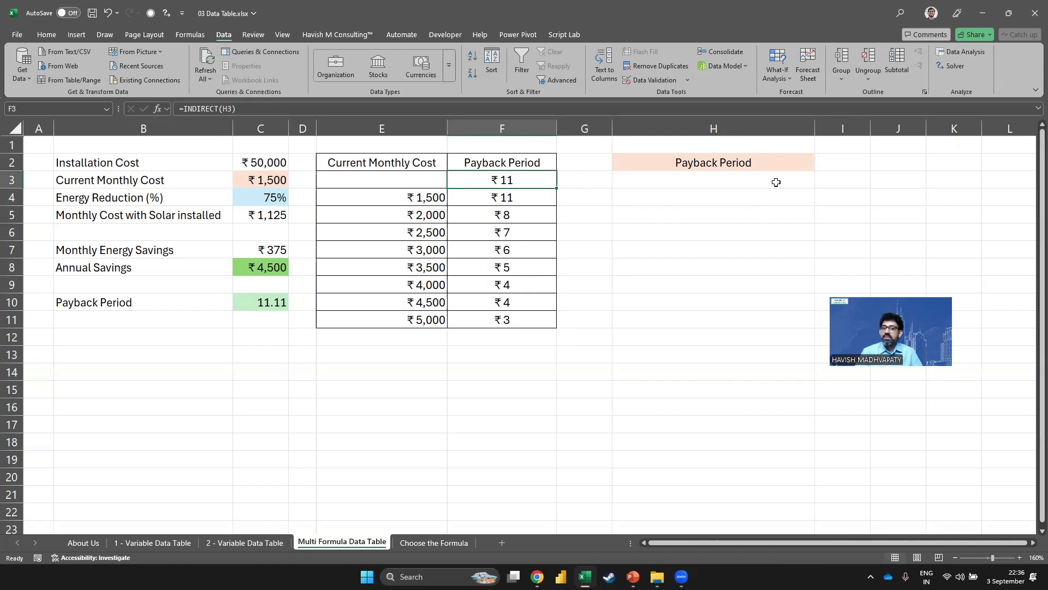
pyautogui.hotkey('ctrl', 'shift', 'Down')
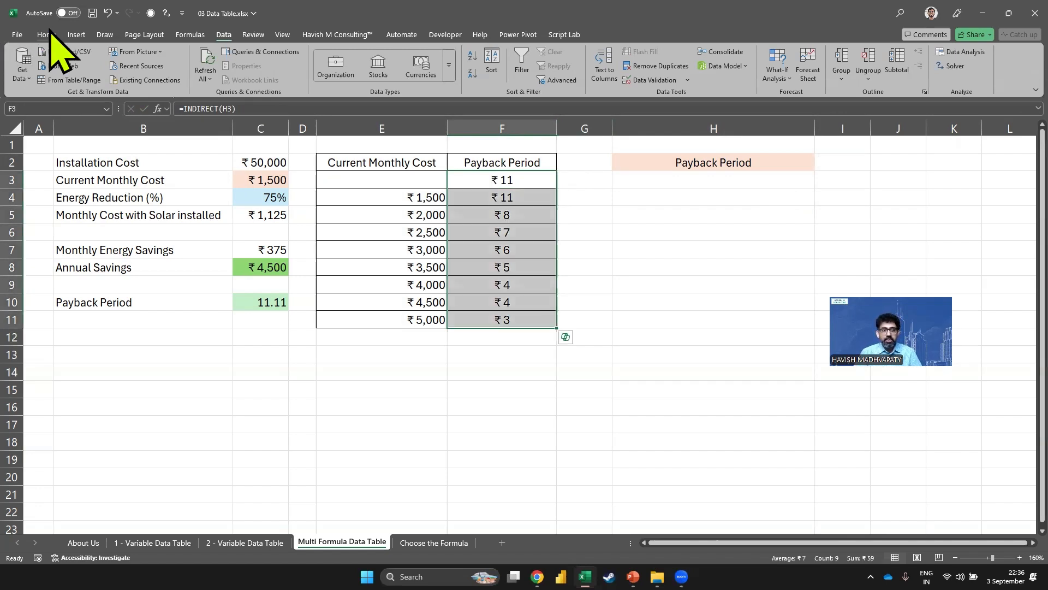
pyautogui.click(47, 34)
pyautogui.click(461, 56)
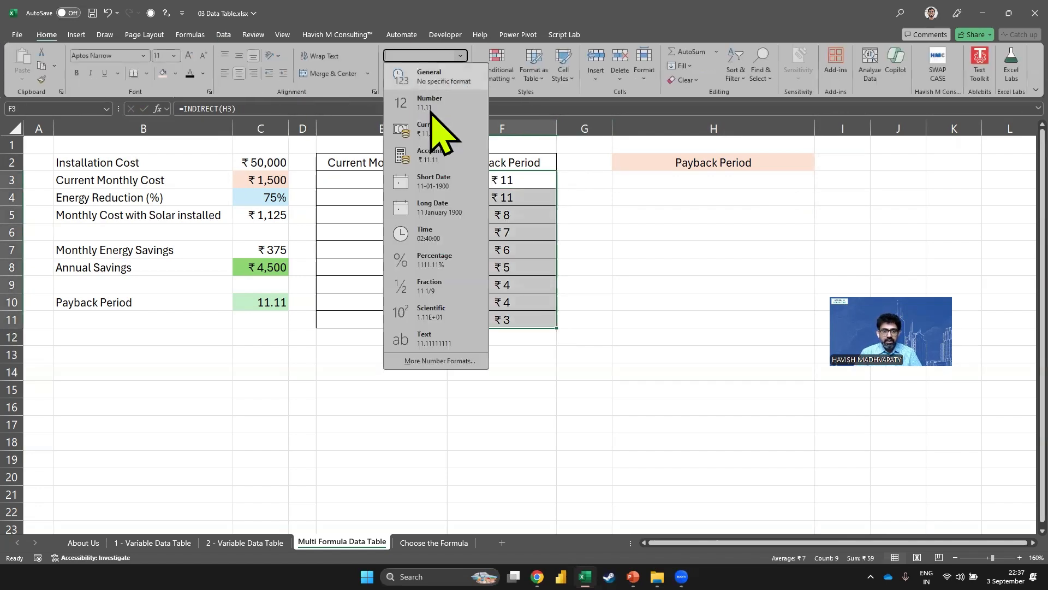
pyautogui.click(441, 105)
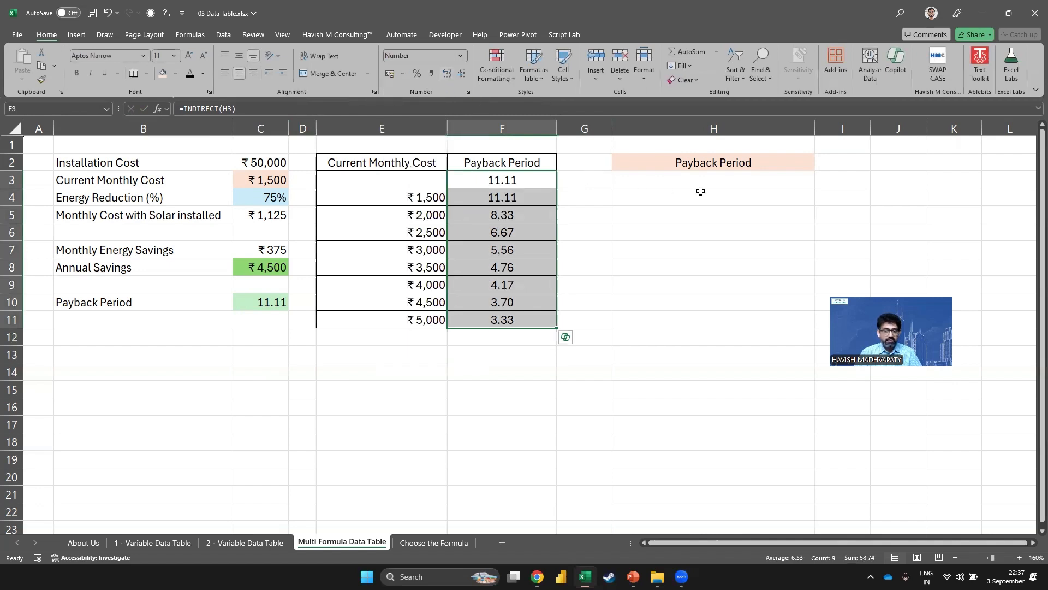
# Set the drop-down in cell H2 to Annual Savings and undo the Number formatting of F3:F11
pyautogui.click(740, 165)
pyautogui.click(820, 165)
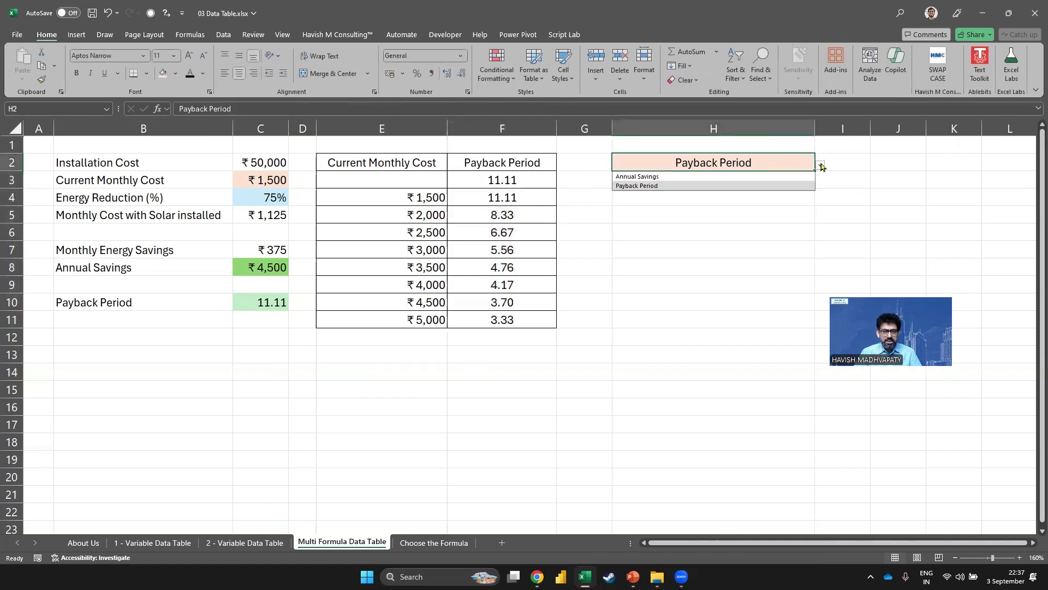
pyautogui.click(755, 176)
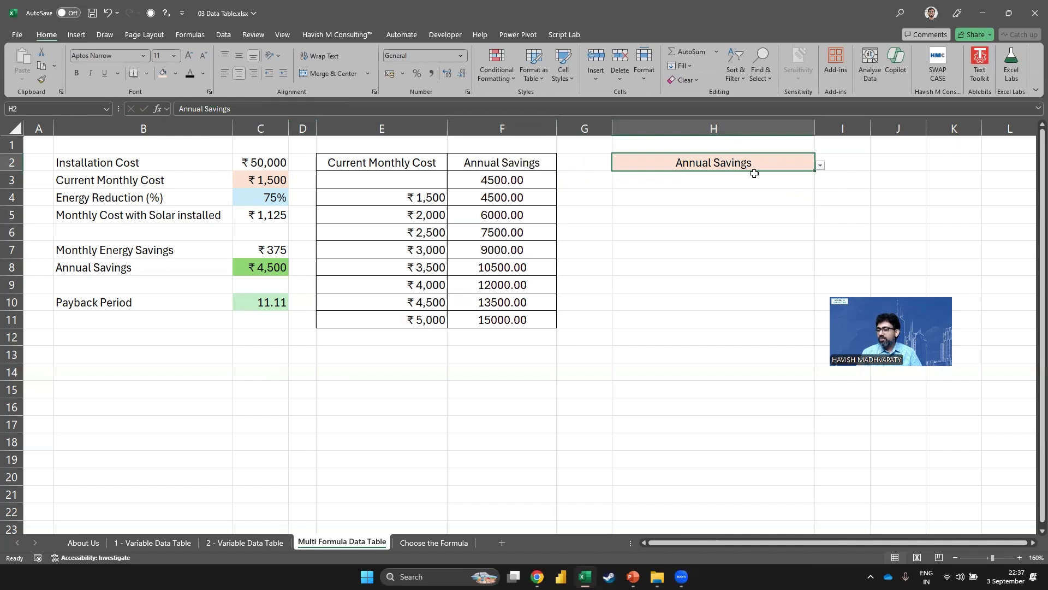
pyautogui.hotkey('ctrl', 'z')
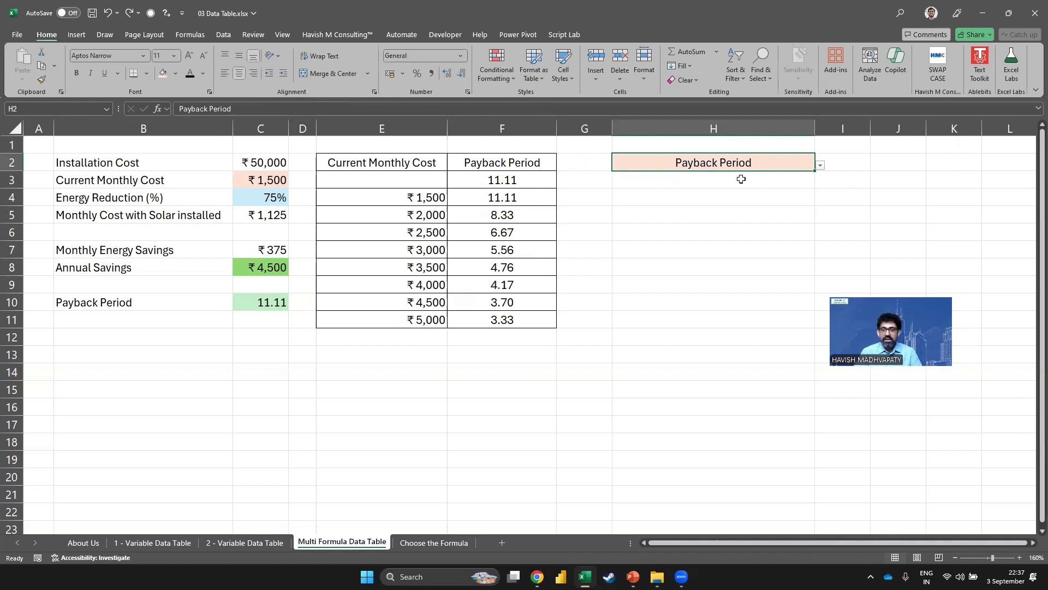
pyautogui.hotkey('ctrl', 'y')
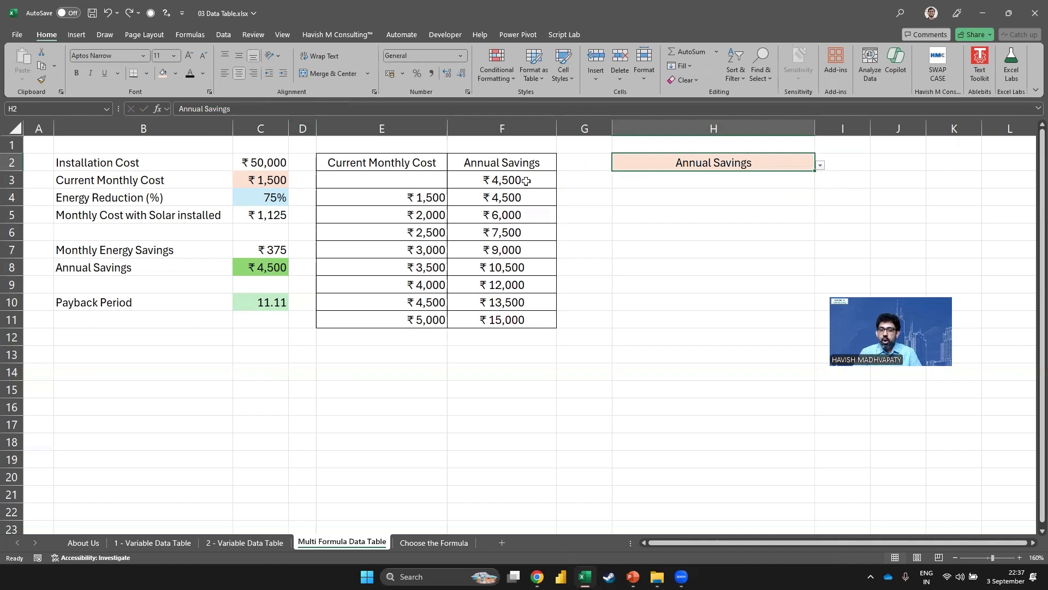
# Start a formula-based conditional formatting rule for F4:F11 that refers to the drop-down cell $H$2
pyautogui.moveTo(510, 195); pyautogui.dragTo(535, 317)
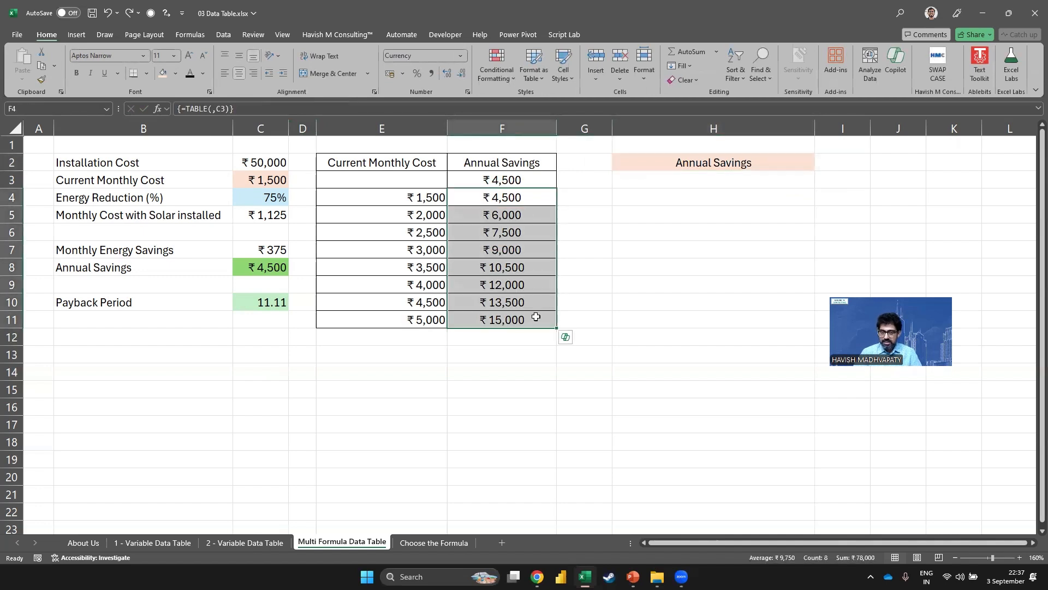
pyautogui.click(509, 81)
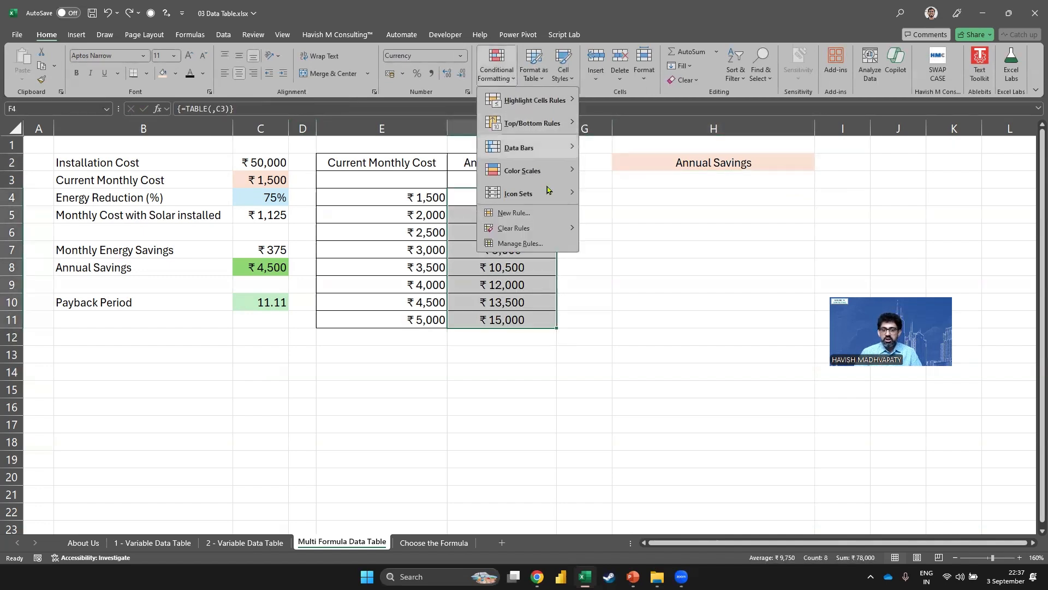
pyautogui.click(542, 218)
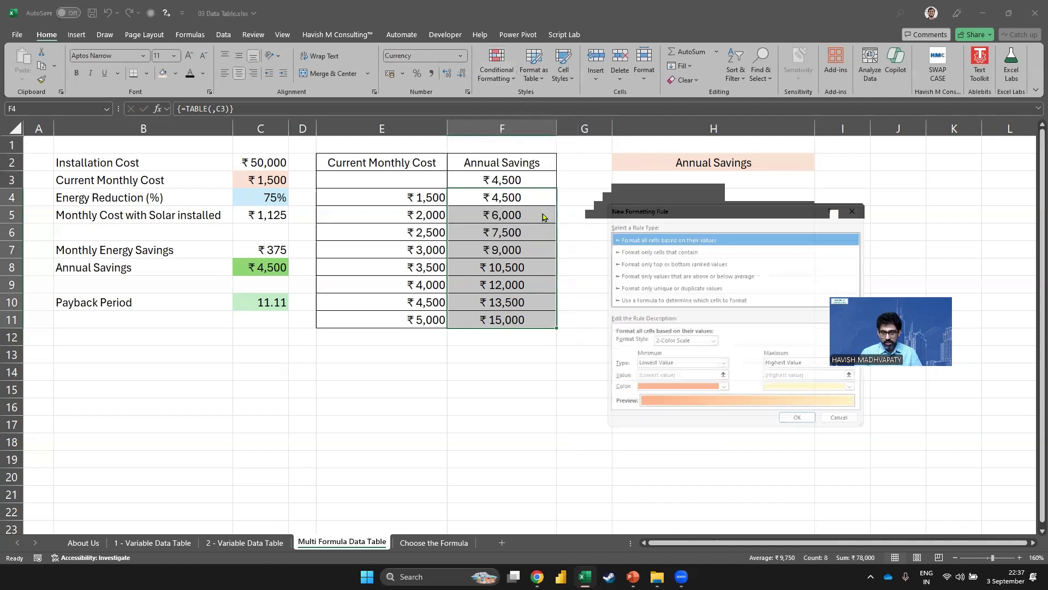
pyautogui.click(661, 298)
pyautogui.click(680, 343)
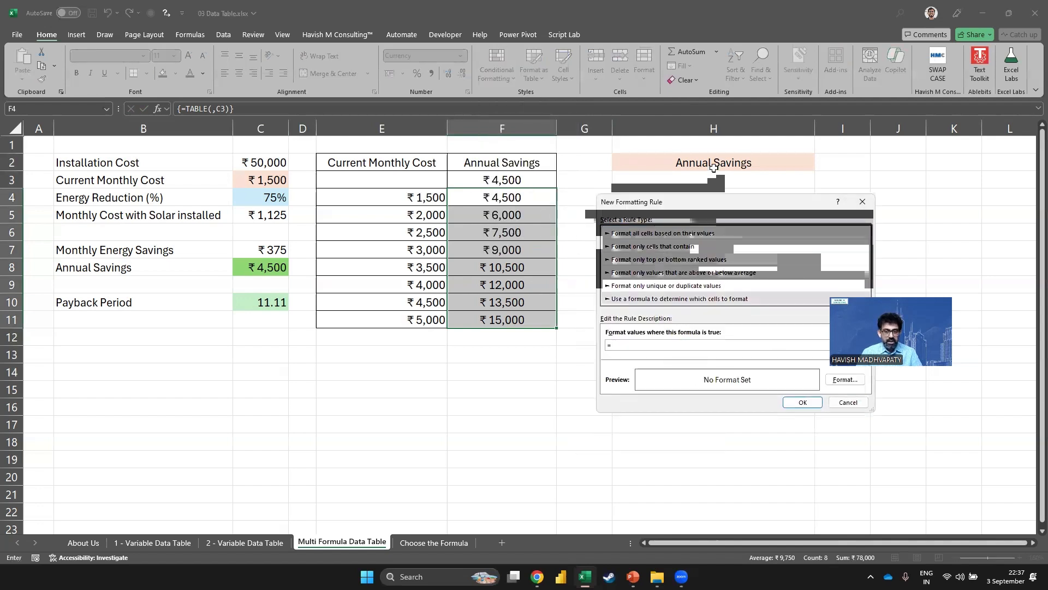
pyautogui.click(714, 168)
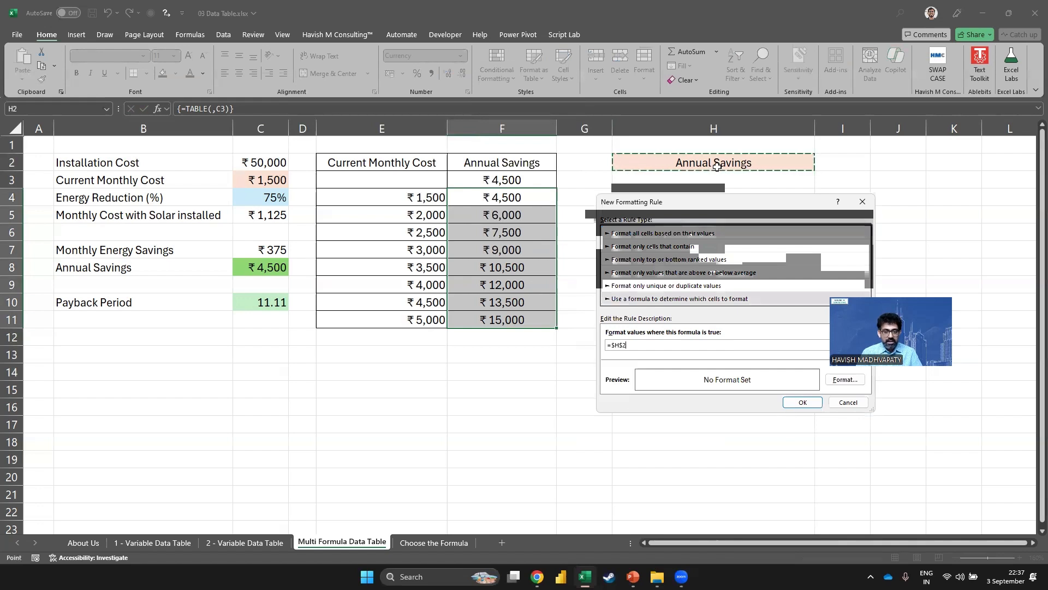
# Complete the conditional formatting rule for F4:F11 with =$H$2="Annual Savings" and a ₹ Currency format with 0 decimal places
pyautogui.write('=')
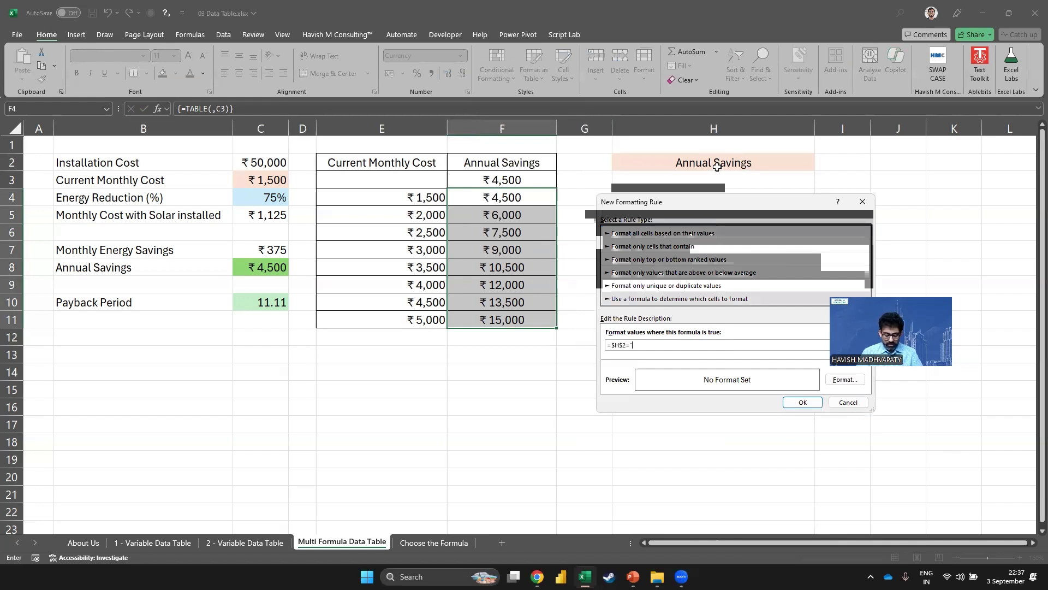
pyautogui.write('"Annual Savings"')
pyautogui.click(845, 379)
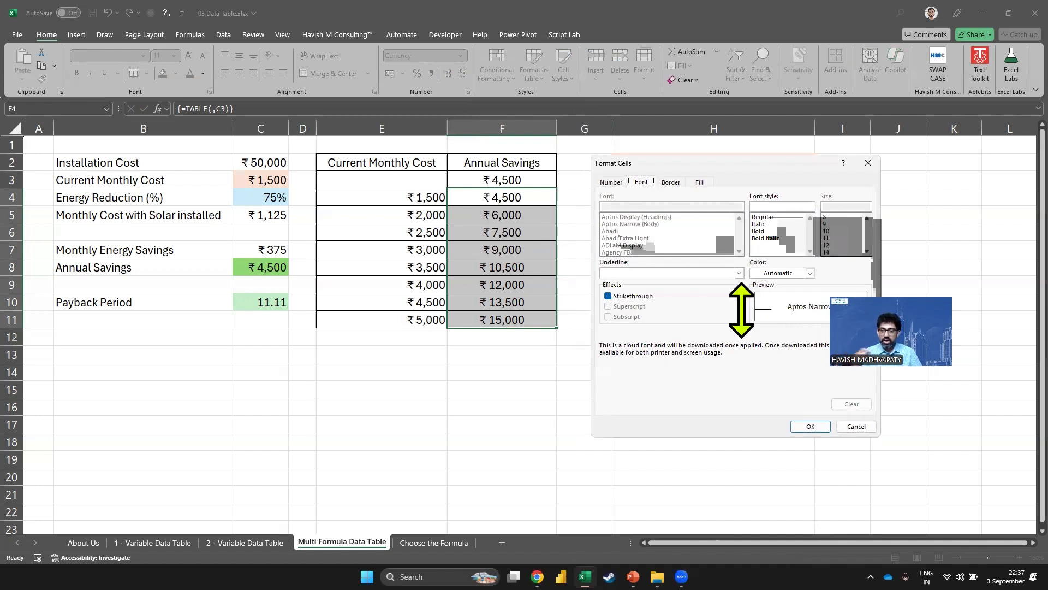
pyautogui.click(621, 182)
pyautogui.click(624, 220)
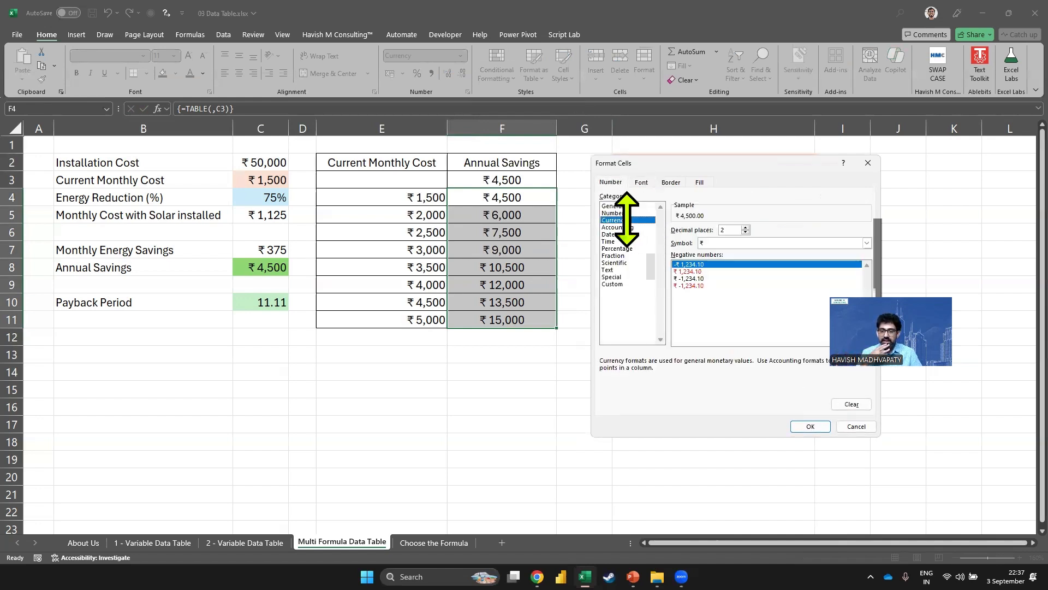
pyautogui.doubleClick(745, 232)
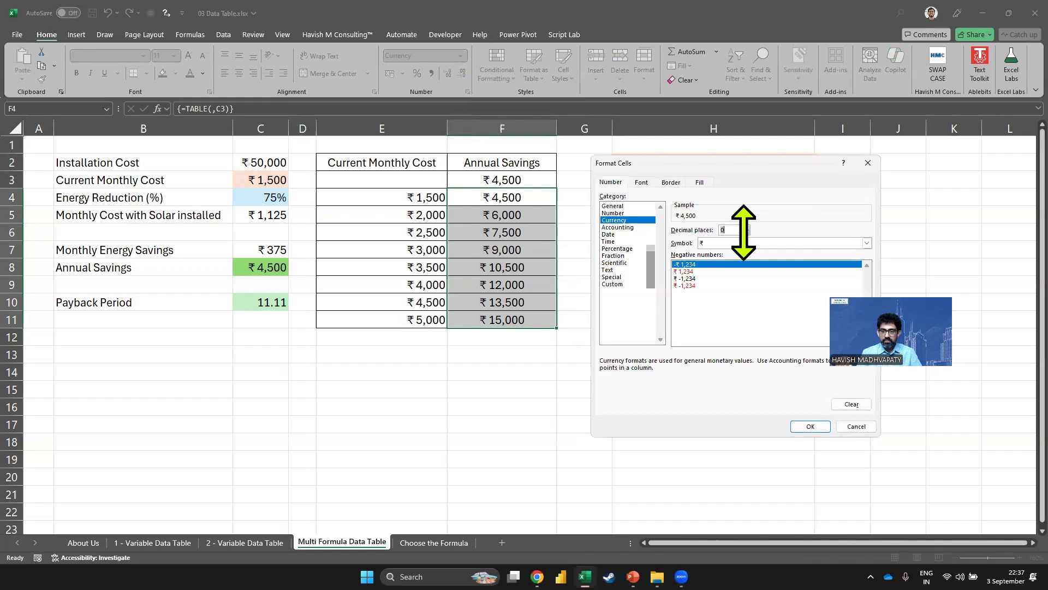
pyautogui.click(807, 427)
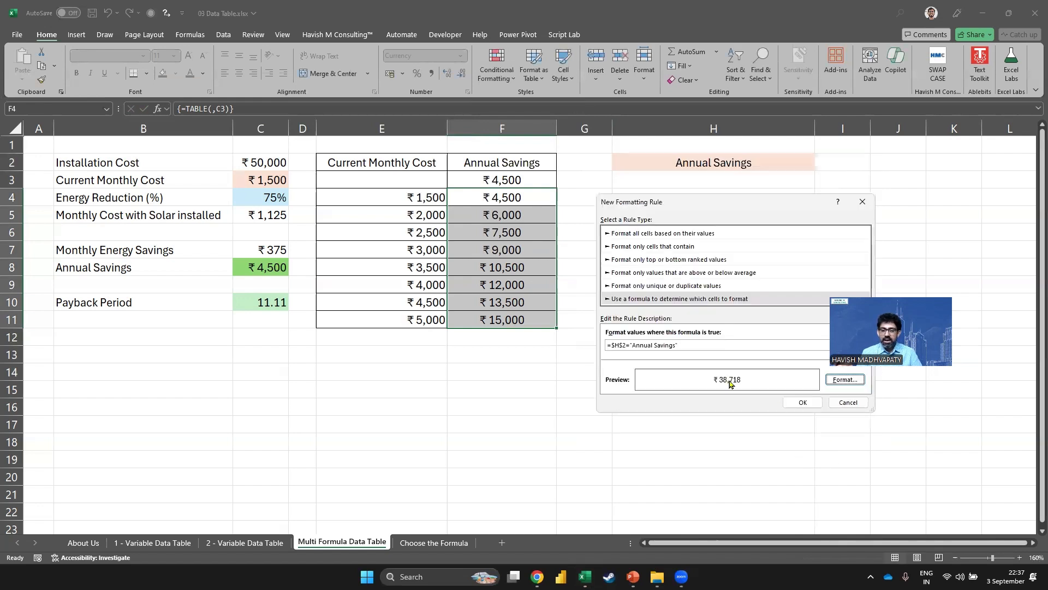
pyautogui.click(793, 401)
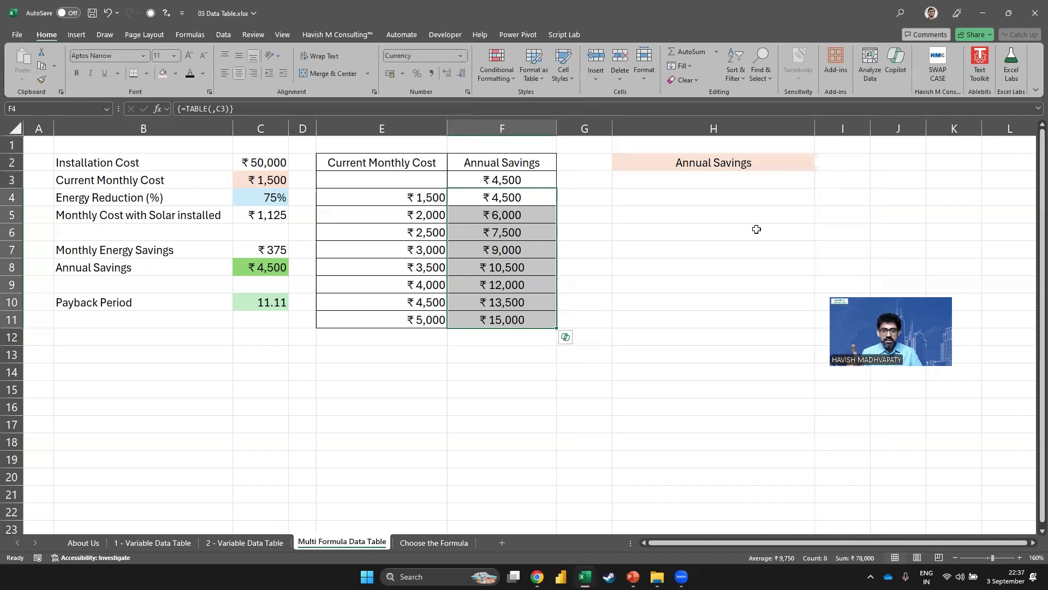
# Add a formula-based conditional formatting rule to F4:F11 using =$H$2="Payback Period" and a Number format with 2 decimal places
pyautogui.click(497, 74)
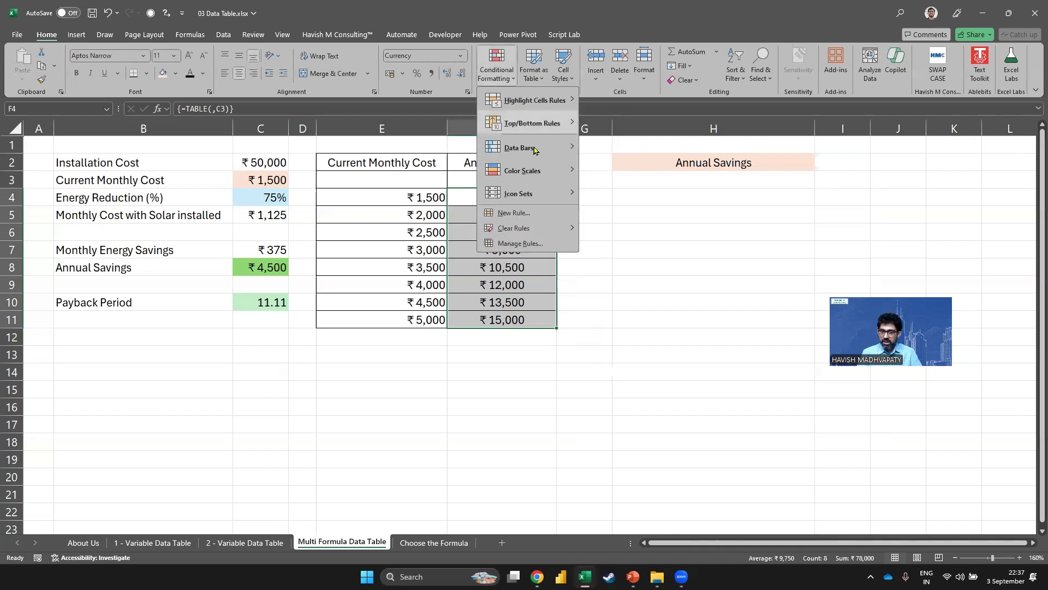
pyautogui.click(529, 214)
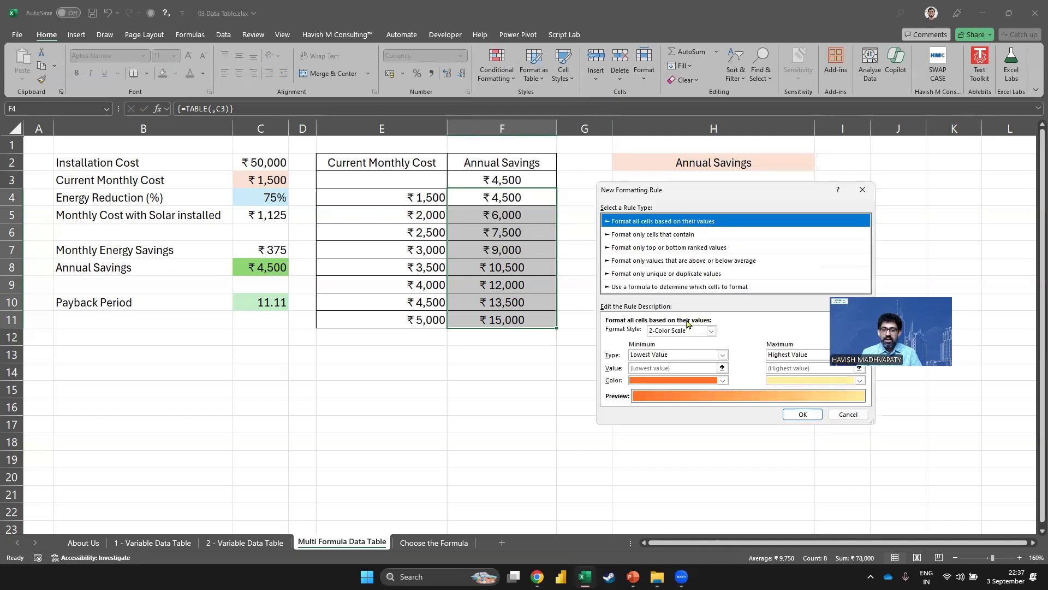
pyautogui.click(661, 287)
pyautogui.click(650, 329)
pyautogui.write('=')
pyautogui.click(721, 163)
pyautogui.write('="Payback Period')
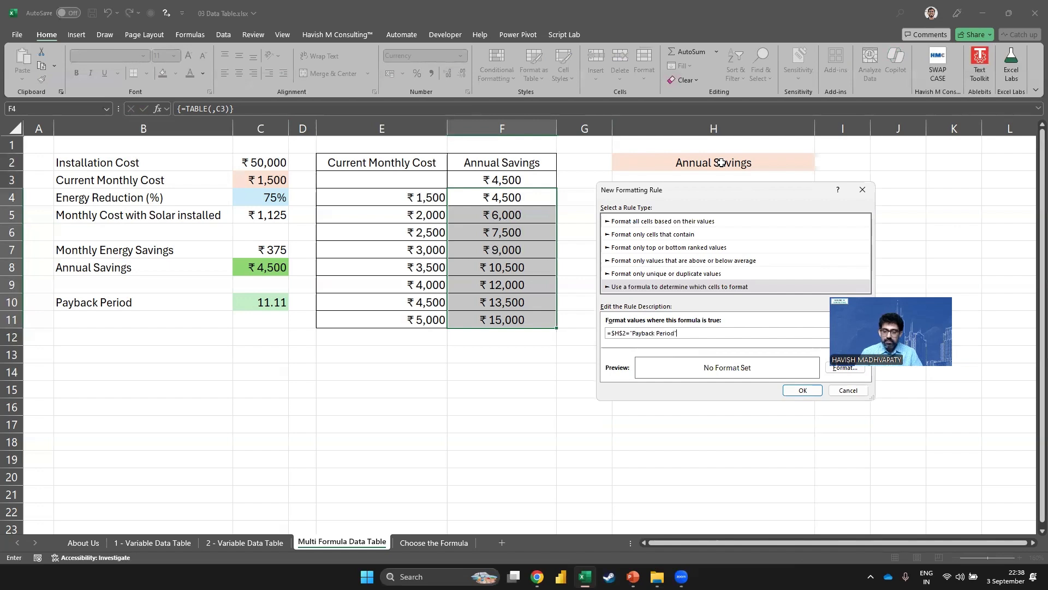
pyautogui.click(828, 369)
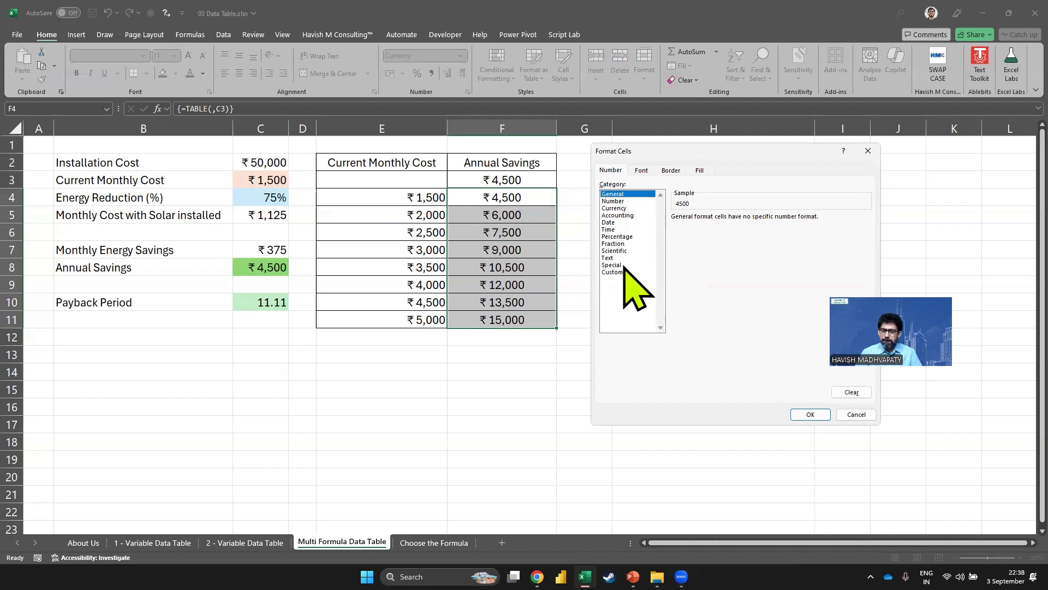
pyautogui.click(616, 200)
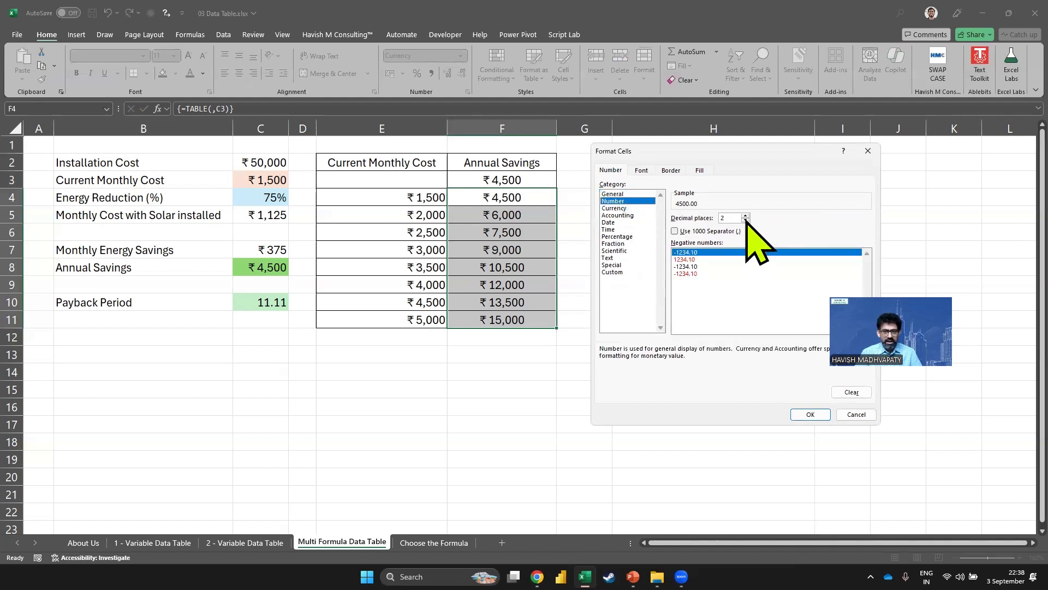
pyautogui.click(807, 415)
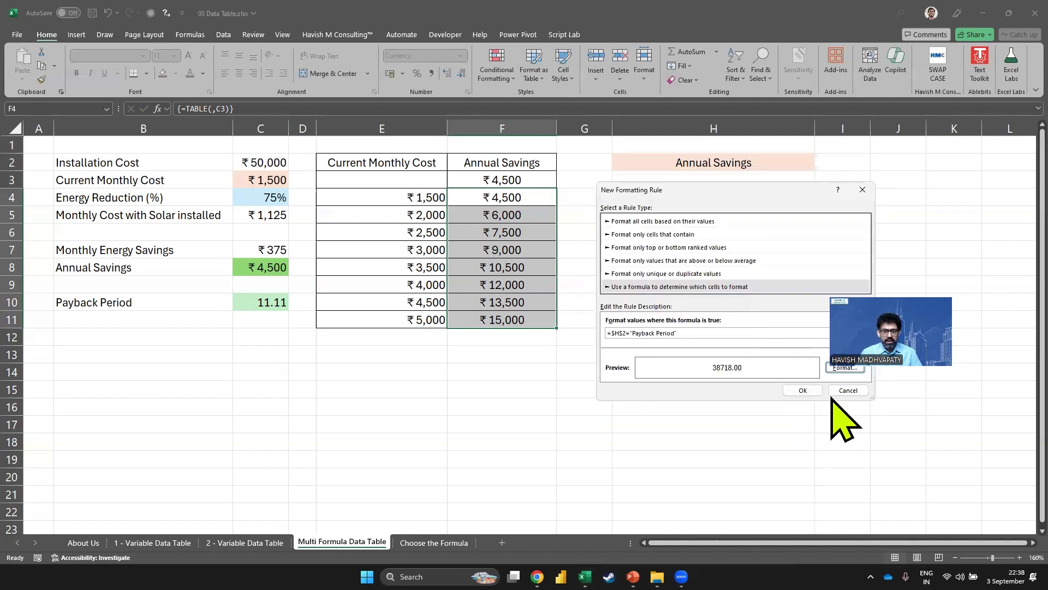
pyautogui.click(817, 391)
# Choose Payback Period from the selector list in cell H2
pyautogui.click(753, 168)
pyautogui.hotkey('alt', 'Down')
pyautogui.press('Down')
pyautogui.press('Return')
# List all of this worksheet's conditional formatting rules and change the Payback Period rule's range to =$F$3:$F$11
pyautogui.press('Down')
pyautogui.press('Left')
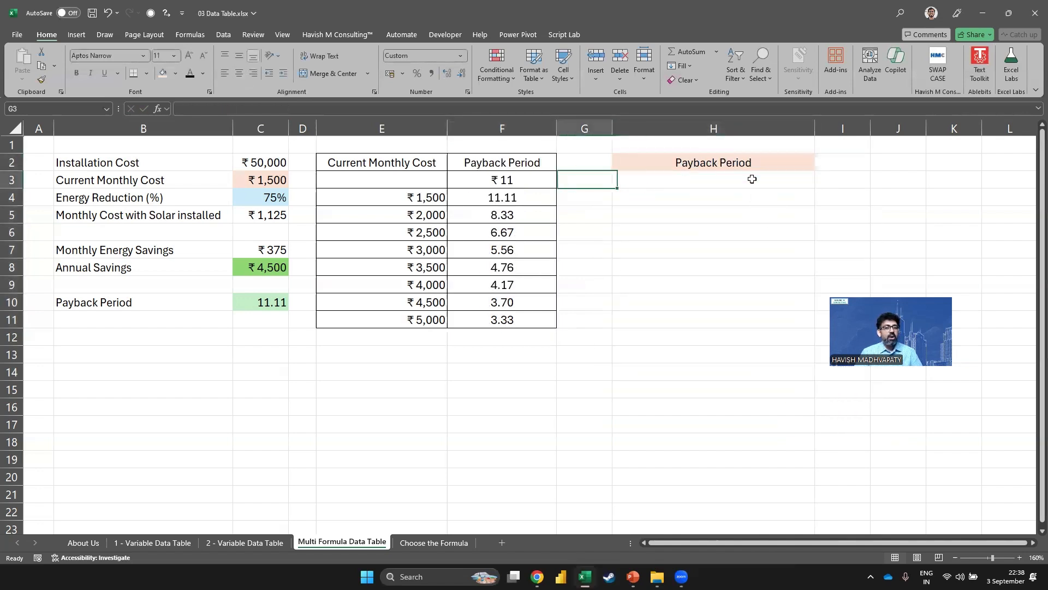
pyautogui.press('Left')
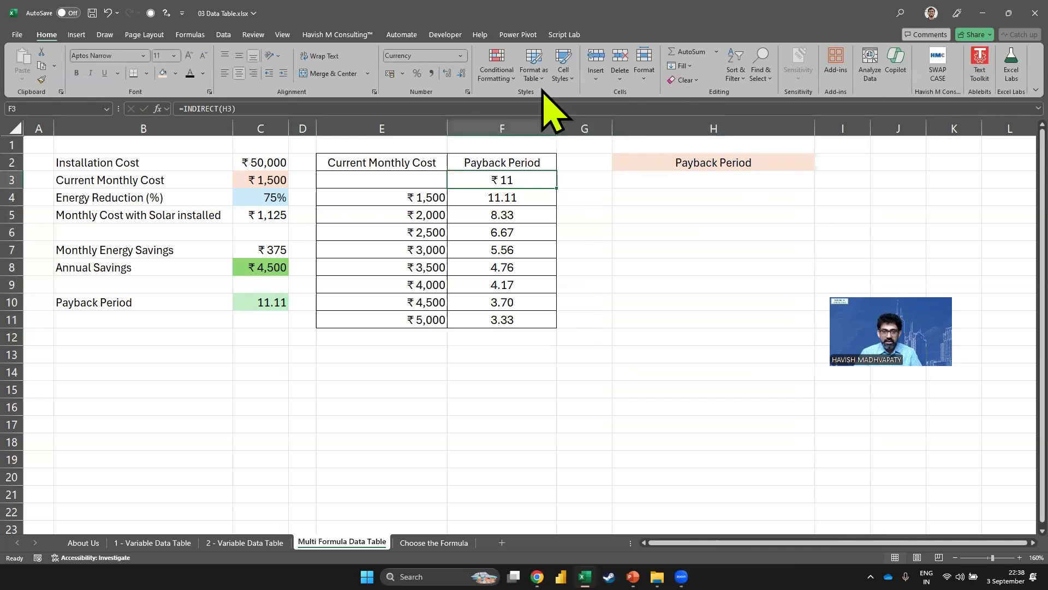
pyautogui.click(497, 71)
pyautogui.click(540, 244)
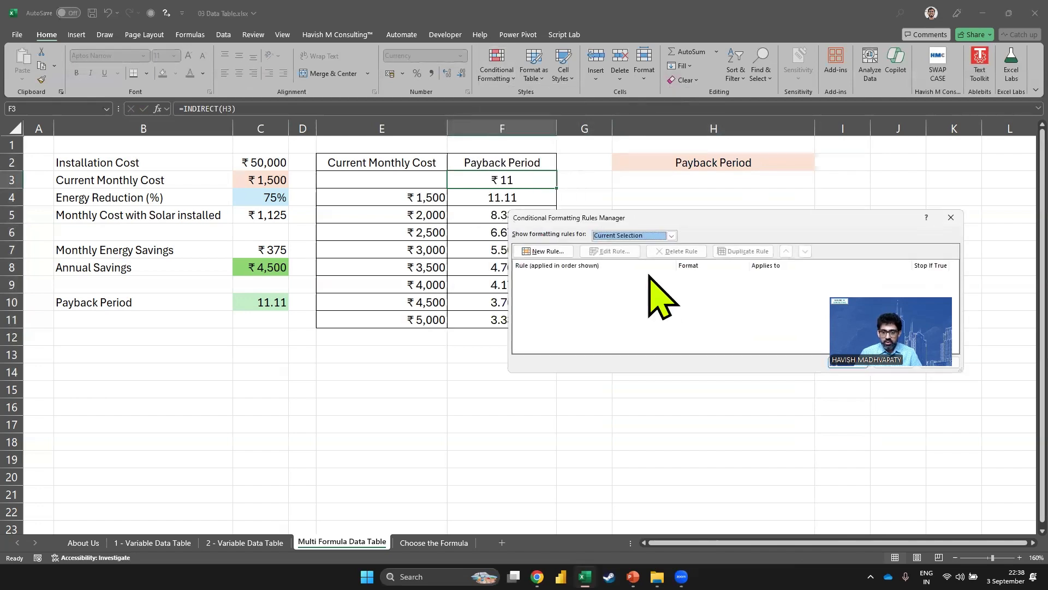
pyautogui.click(620, 236)
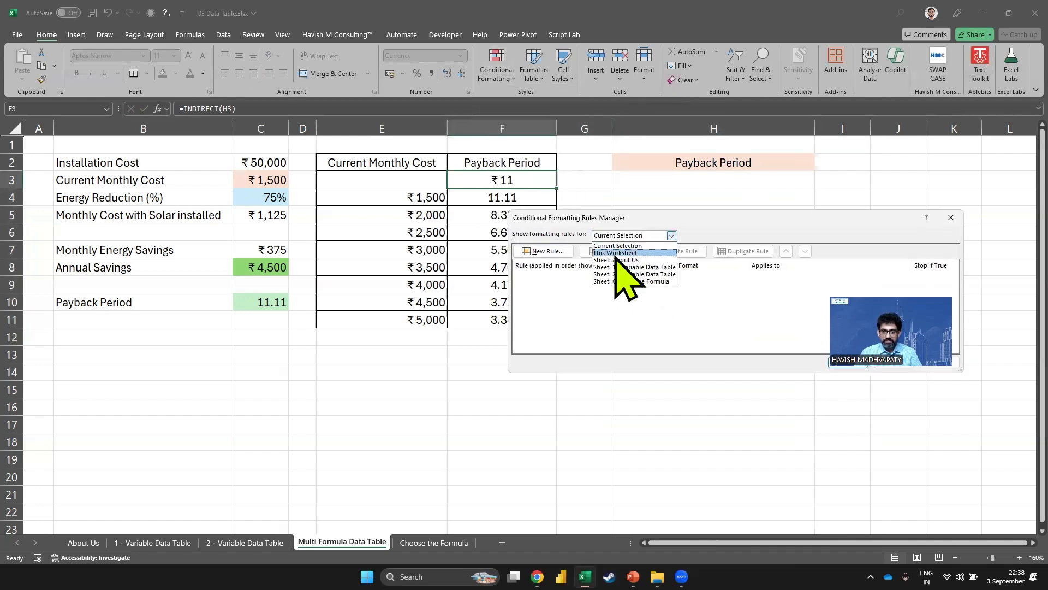
pyautogui.click(619, 252)
pyautogui.click(764, 279)
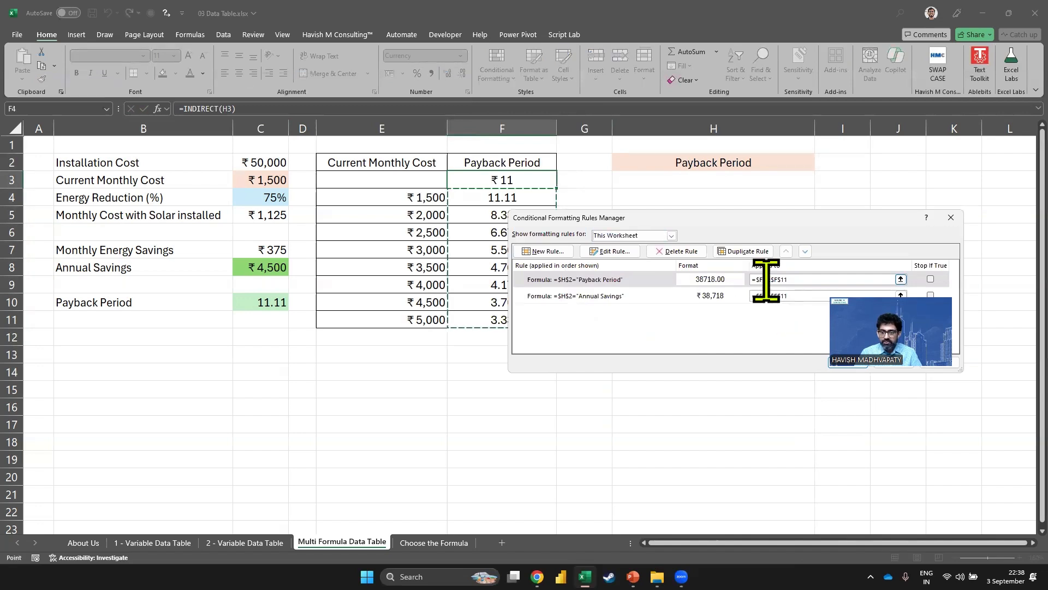
pyautogui.write('3:')
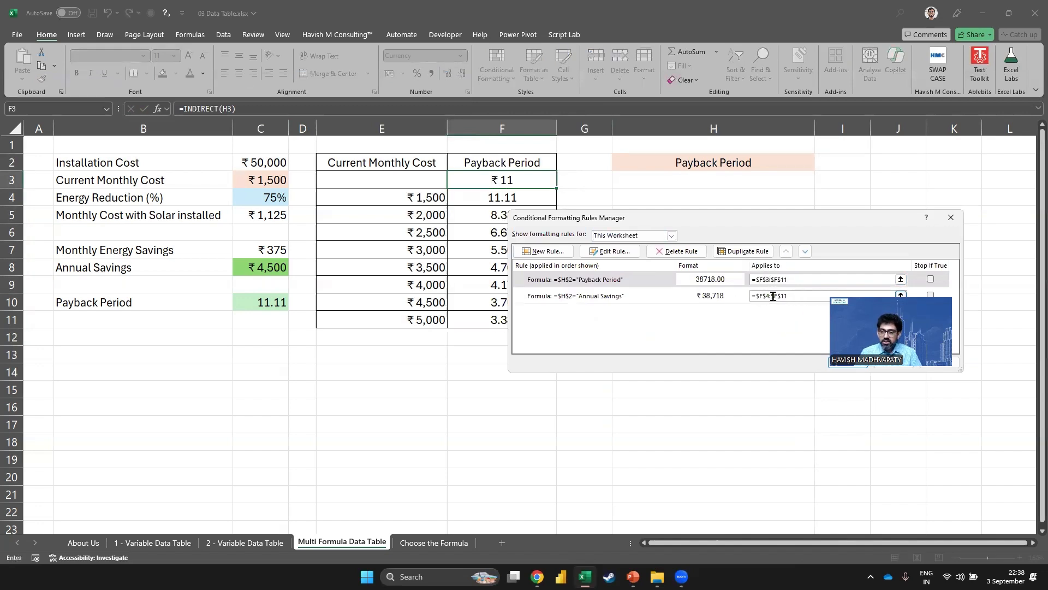
# Change the Annual Savings conditional formatting rule's range to start at $F$3 and apply the rule changes
pyautogui.click(769, 295)
pyautogui.press('BackSpace')
pyautogui.write('3')
pyautogui.press('Return')
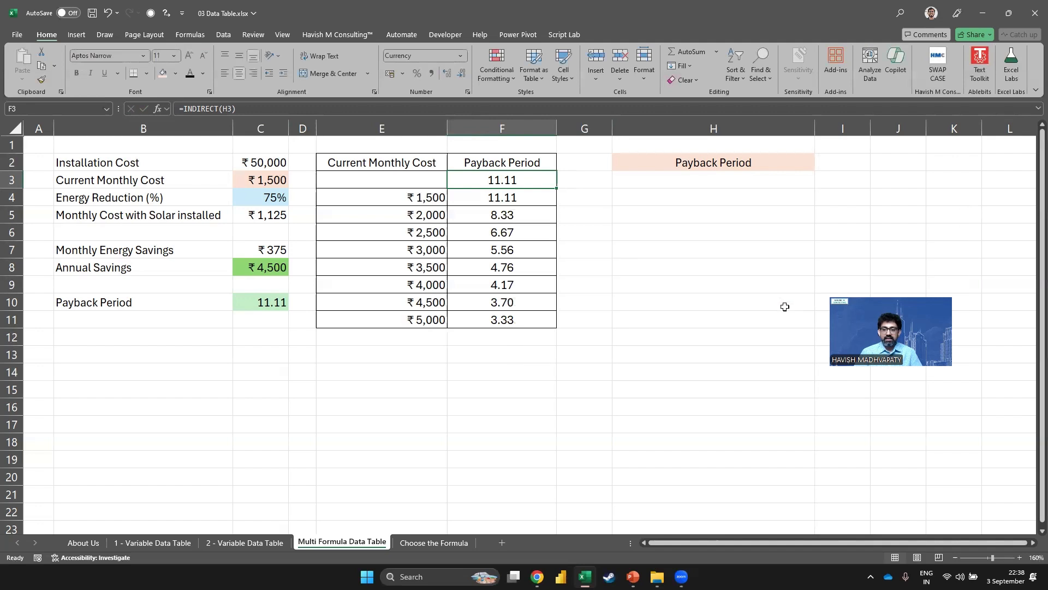
# Set the selector in cell H2 to Annual Savings
pyautogui.press('Right')
pyautogui.press('Right')
pyautogui.press('Up')
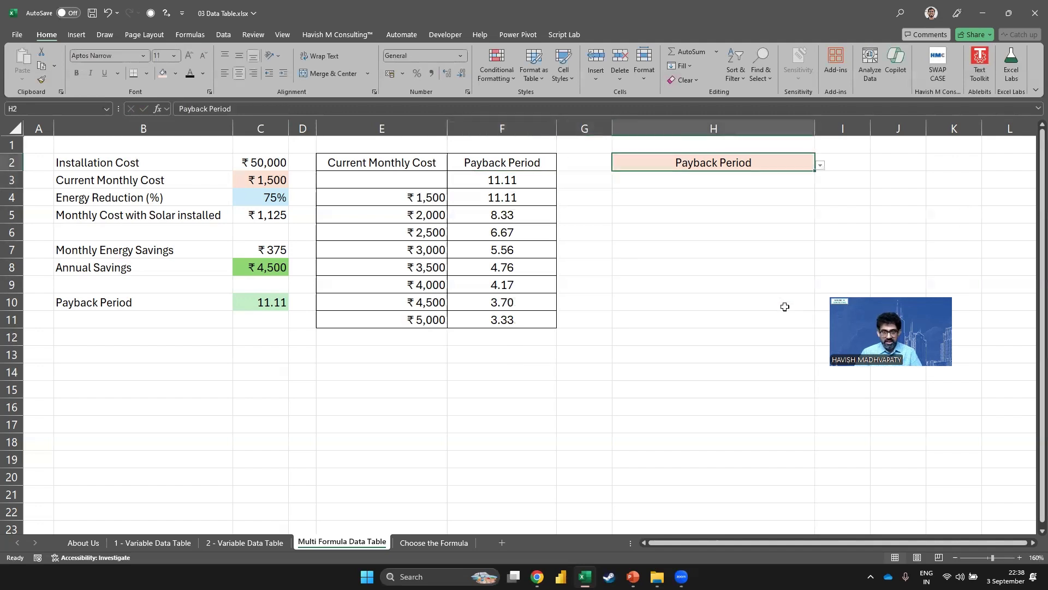
pyautogui.hotkey('alt', 'Down')
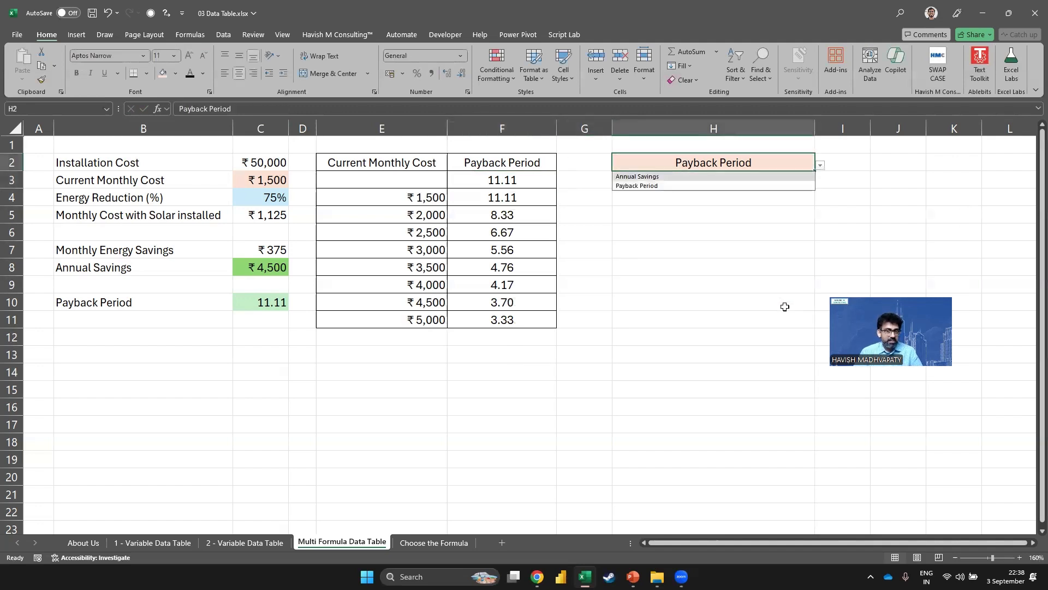
pyautogui.press('Return')
# Test the H2 selector by switching it to Payback Period and back to Annual Savings
pyautogui.press('Down')
pyautogui.press('Up')
pyautogui.hotkey('alt', 'Down')
pyautogui.press('Down')
pyautogui.press('Return')
pyautogui.press('Down')
pyautogui.press('Up')
pyautogui.hotkey('alt', 'Down')
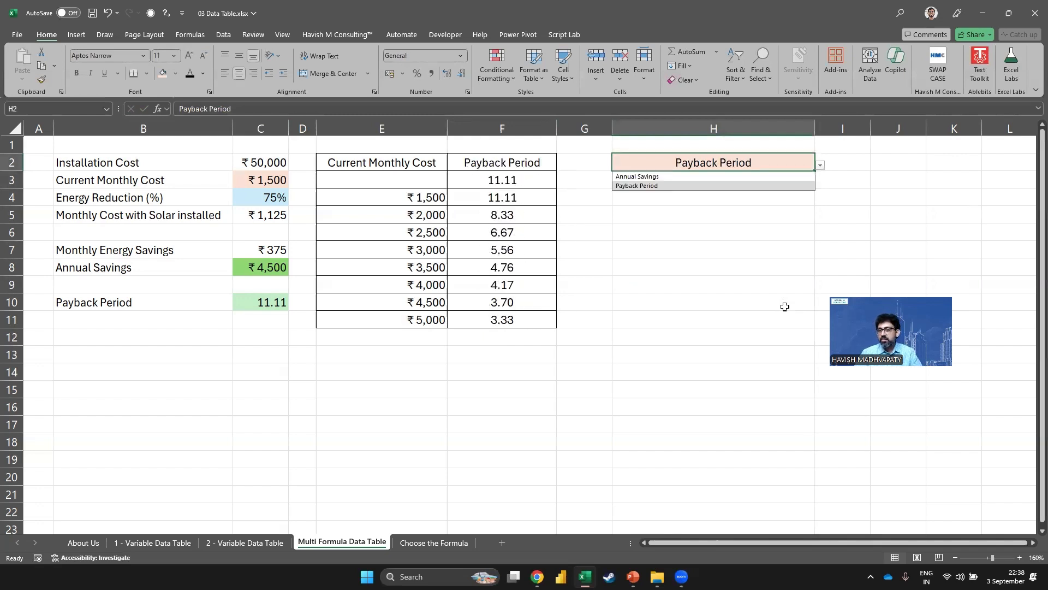
pyautogui.press('Up')
pyautogui.press('Return')
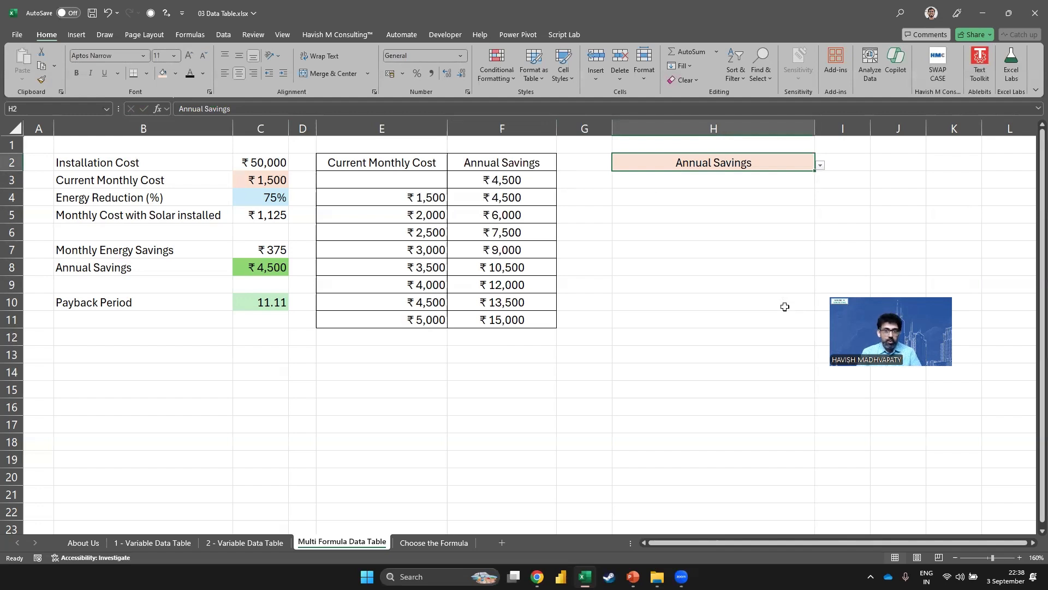
# Copy the names of the Choose the Formula and Multi Formula Data Table sheets to the clipboard
pyautogui.click(434, 542)
pyautogui.click(342, 541)
pyautogui.click(434, 543)
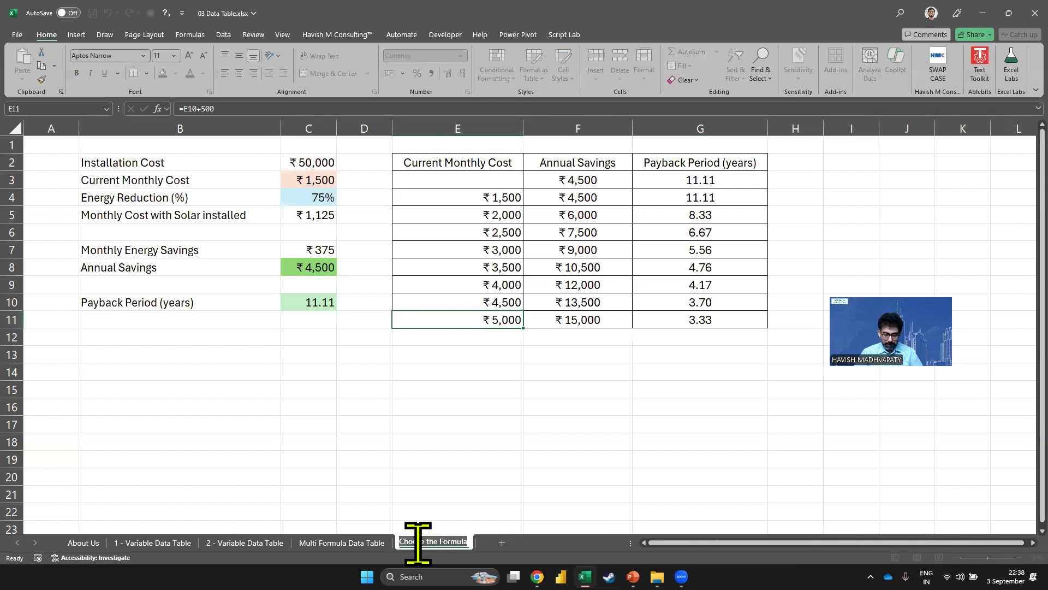
pyautogui.click(348, 541)
pyautogui.doubleClick(347, 542)
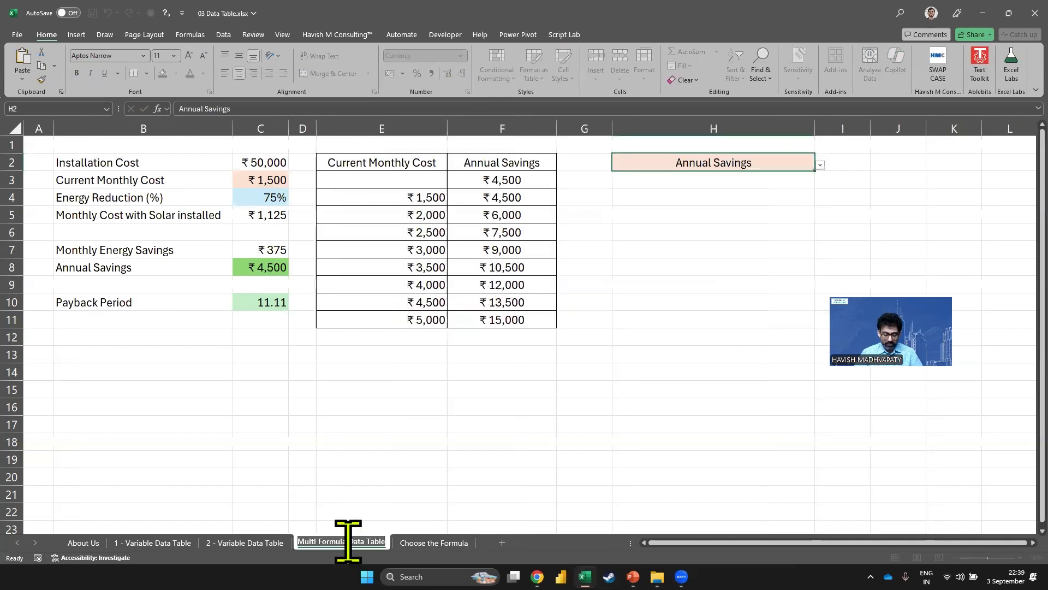
pyautogui.click(427, 543)
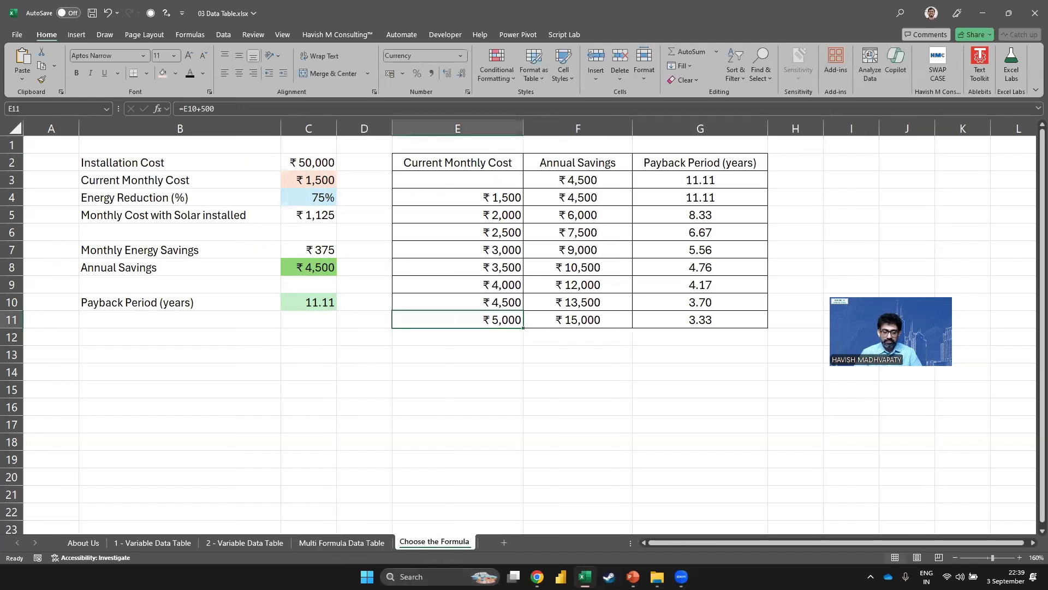
# Rename the sheet containing the H2 selector as Choose the Formula, using the name from the clipboard history
pyautogui.click(362, 542)
pyautogui.press('super+v')
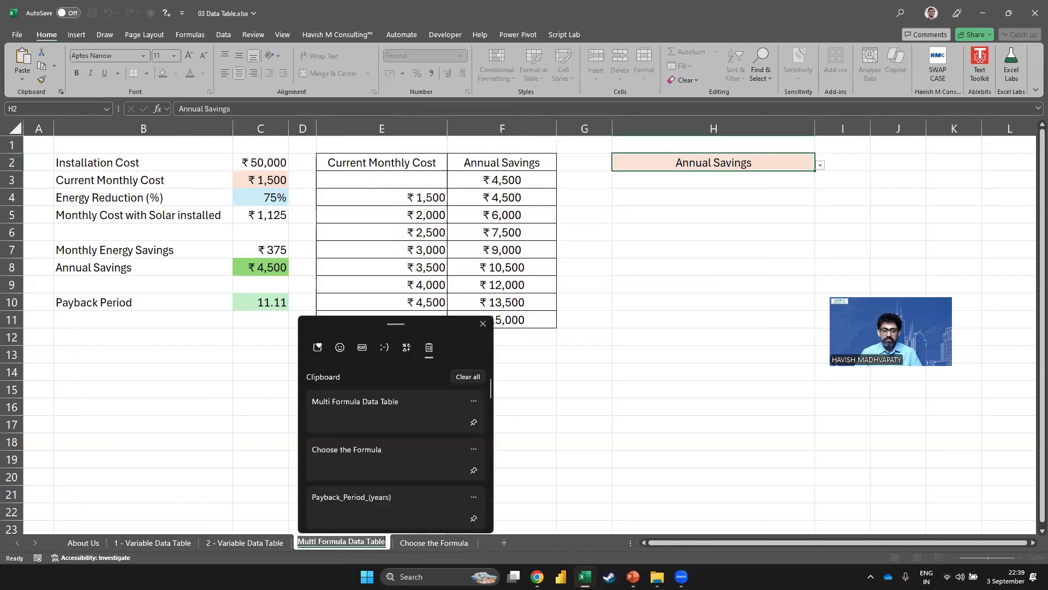
pyautogui.press('Down')
pyautogui.press('Return')
# Rename the sheet with both result columns as Multi Formula Data Table and move it ahead of the Choose the Formula sheet
pyautogui.doubleClick(420, 542)
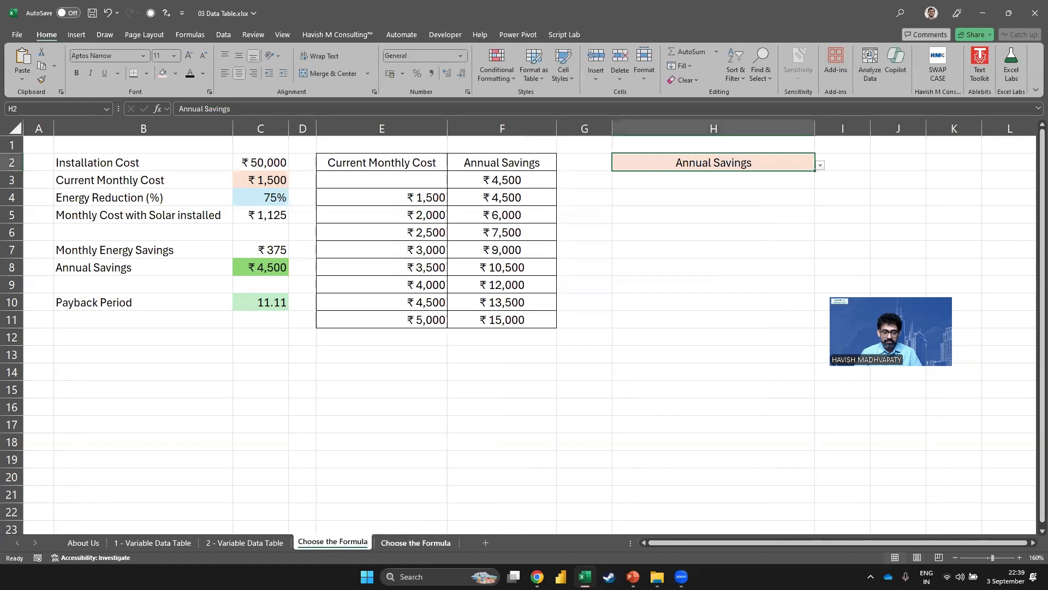
pyautogui.press('super+v')
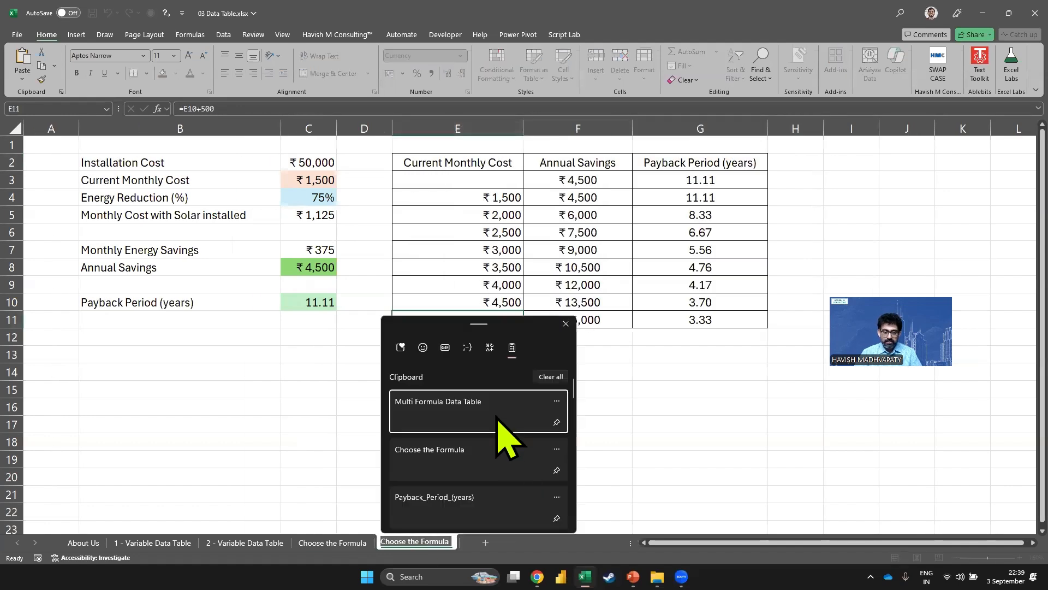
pyautogui.click(503, 428)
pyautogui.press('Return')
pyautogui.moveTo(419, 542); pyautogui.dragTo(328, 541)
pyautogui.click(406, 543)
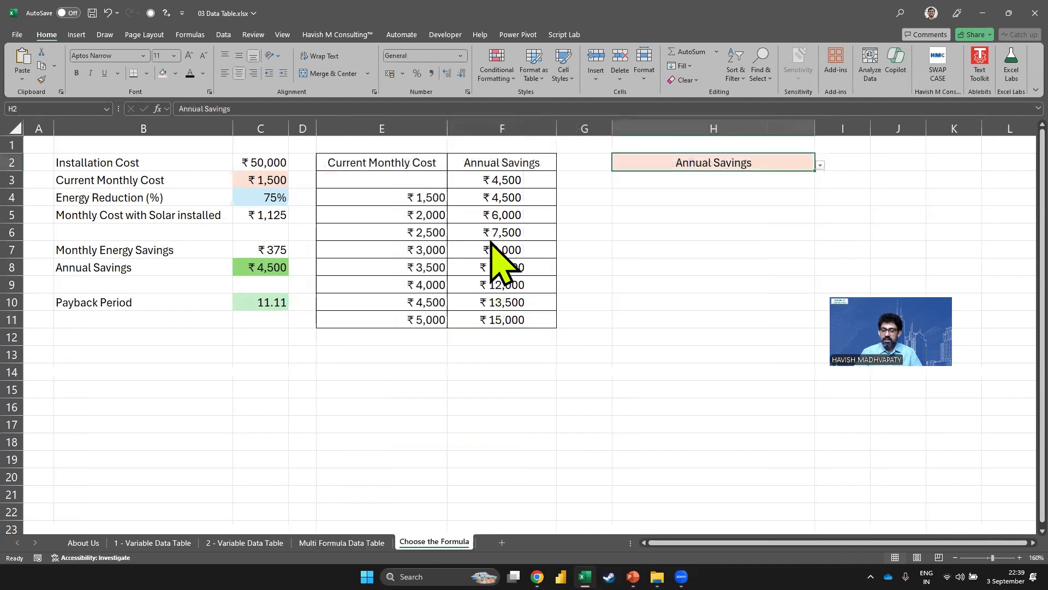
# Select cell F6 in the data table, then save and close the 03 Data Table workbook
pyautogui.click(510, 232)
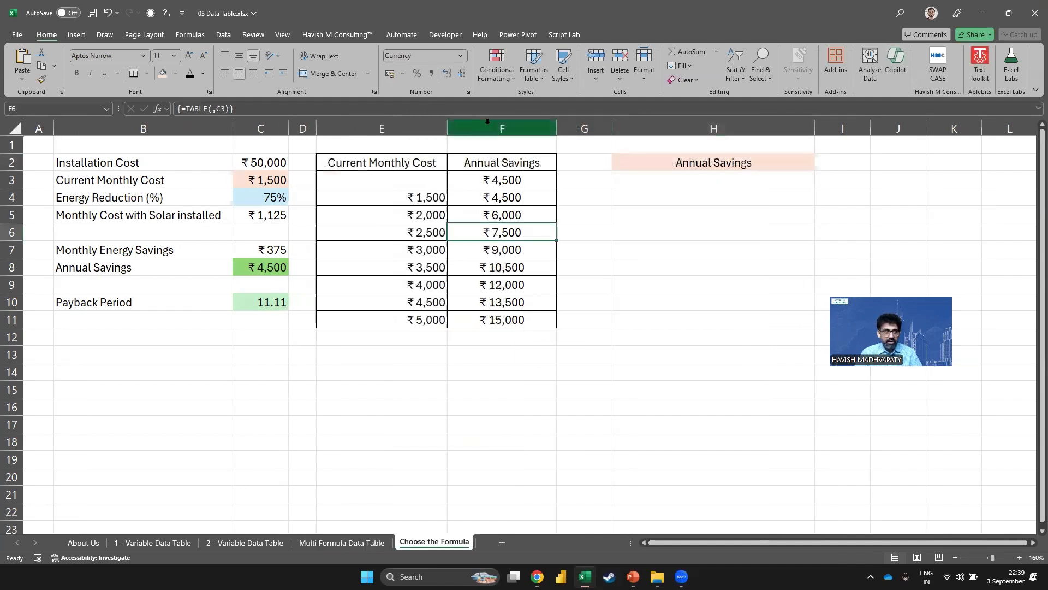
pyautogui.hotkey('ctrl', 's')
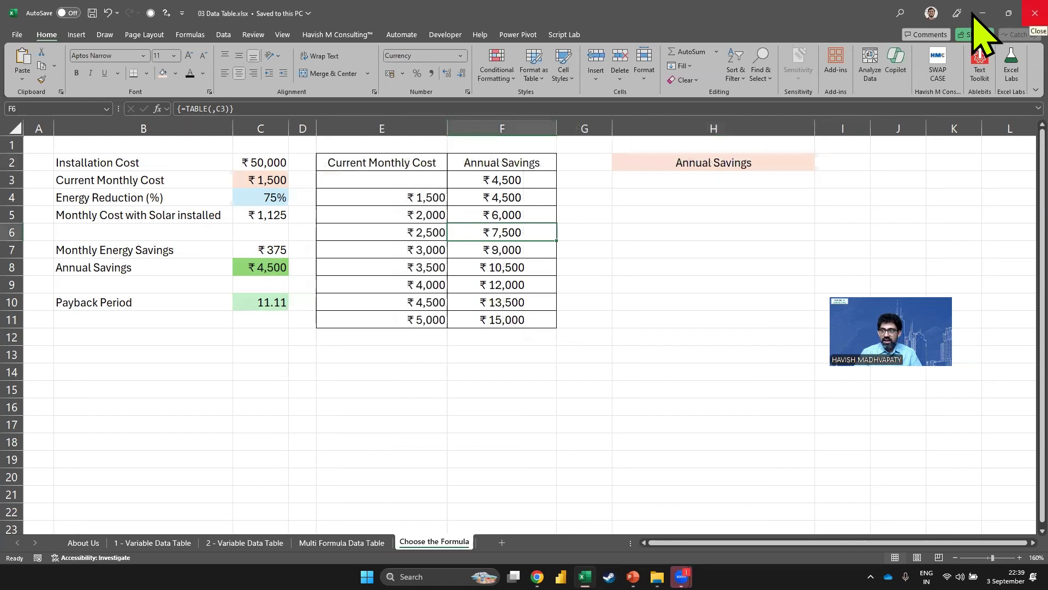
pyautogui.click(1034, 12)
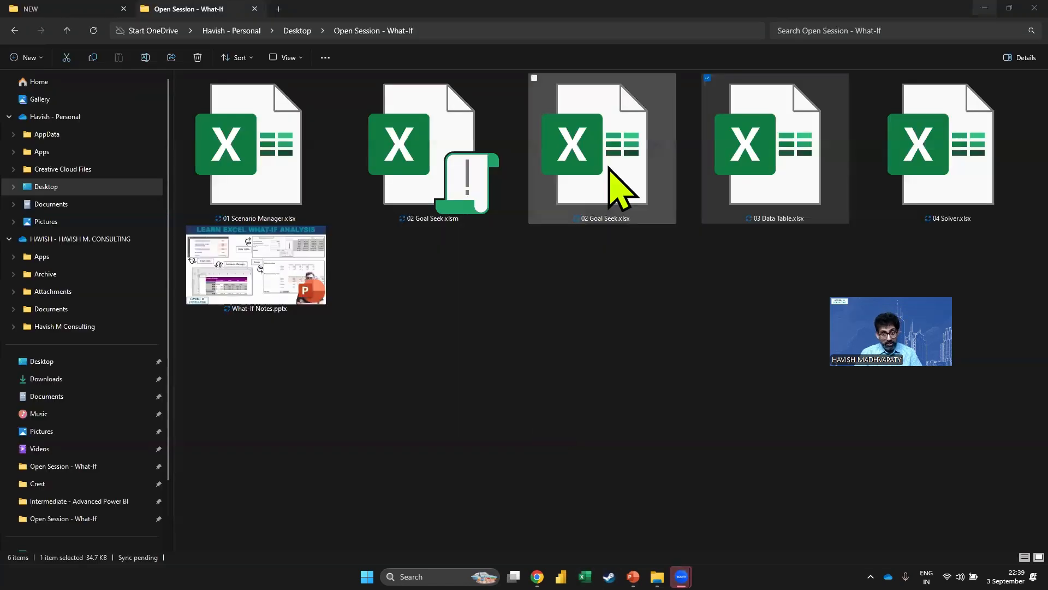
# Switch to the PowerPoint presentation showing the Data Table problem statement slide
pyautogui.click(679, 350)
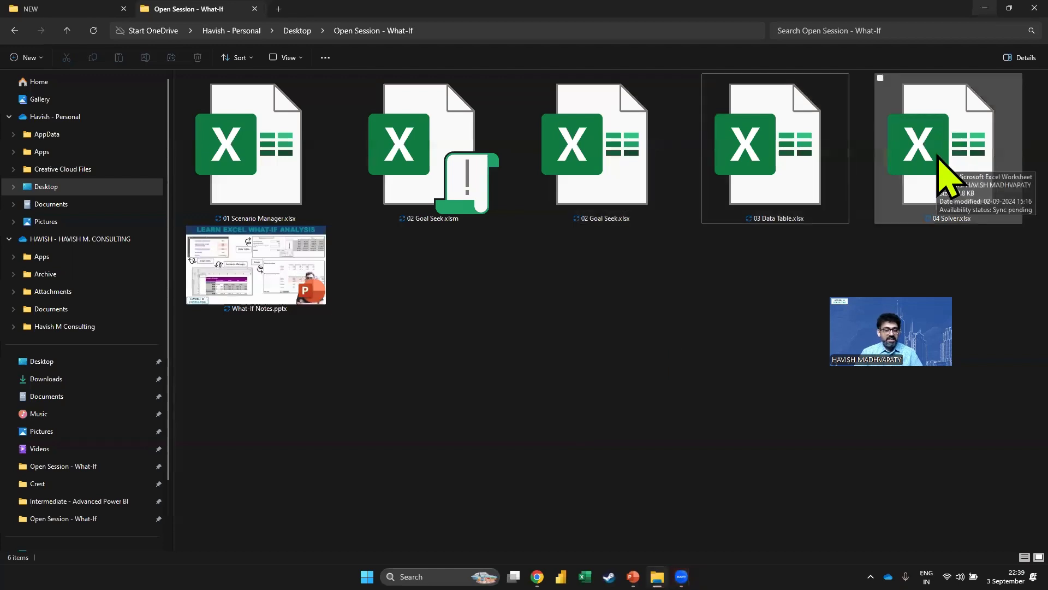
pyautogui.hotkey('alt', 'Tab')
pyautogui.hotkey('alt', 'Tab')
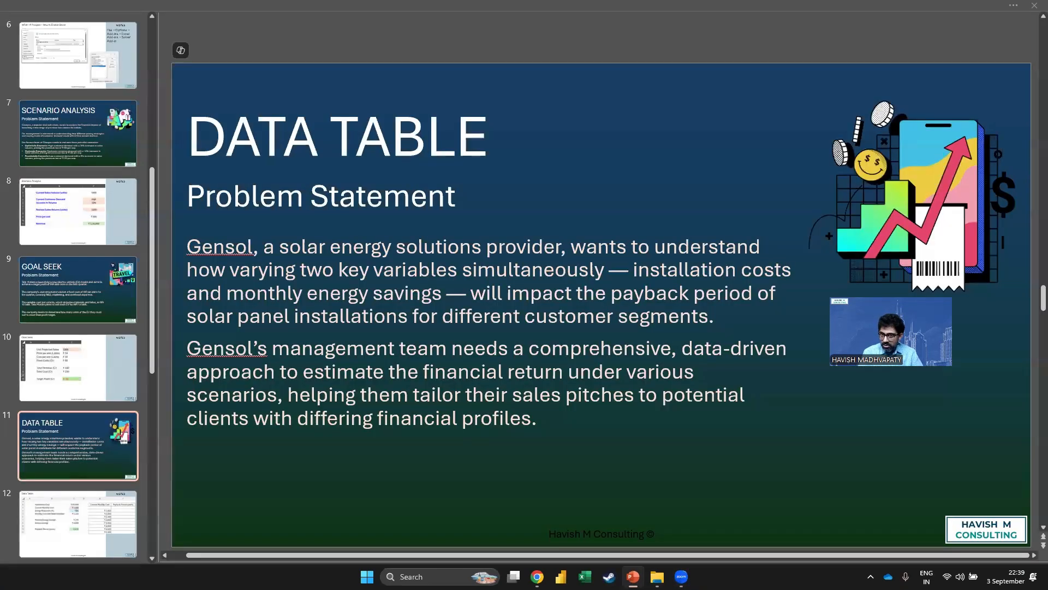
# Present the slides from the current one and advance to the Transportation problem statement slide
pyautogui.hotkey('shift', 'F5')
pyautogui.press('Right')
pyautogui.press('Right')
pyautogui.press('Right')
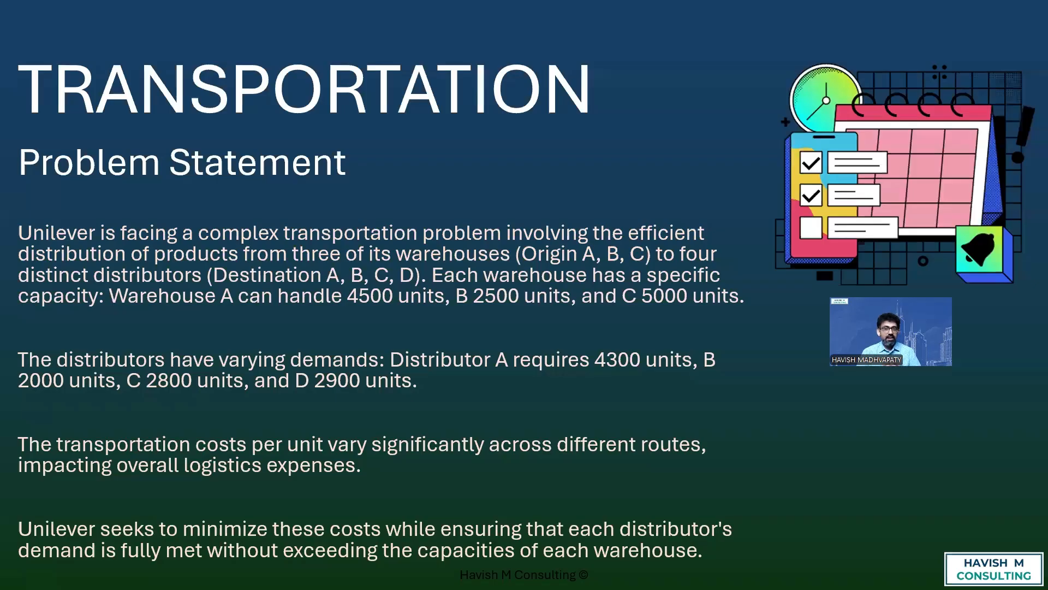
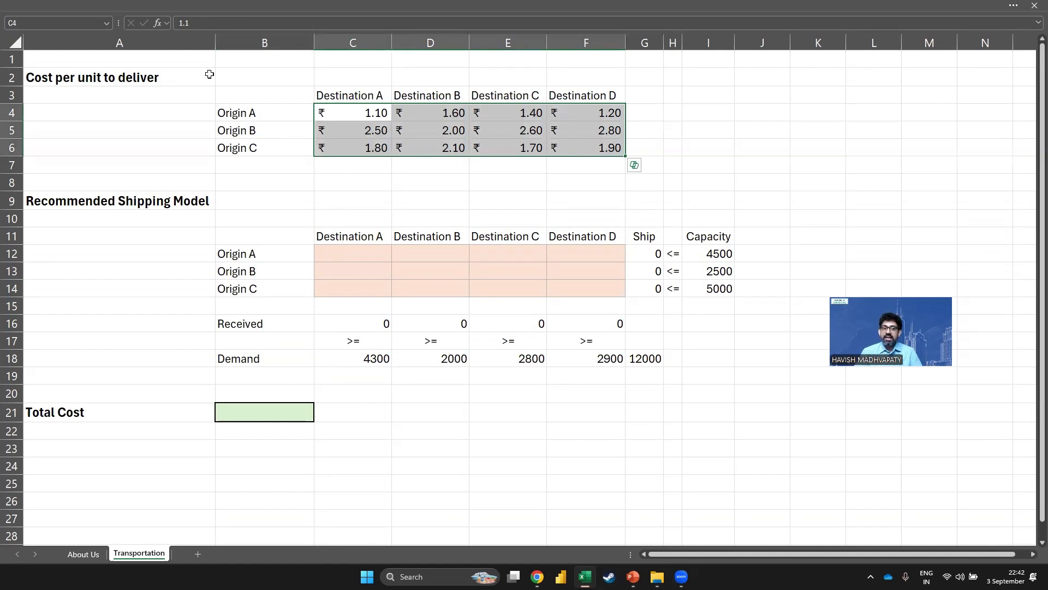
# Inspect the unit-cost range C4:F6, the shipment cells C12:F14 and the Ship total formulas in G12:G14
pyautogui.moveTo(351, 107); pyautogui.dragTo(588, 142)
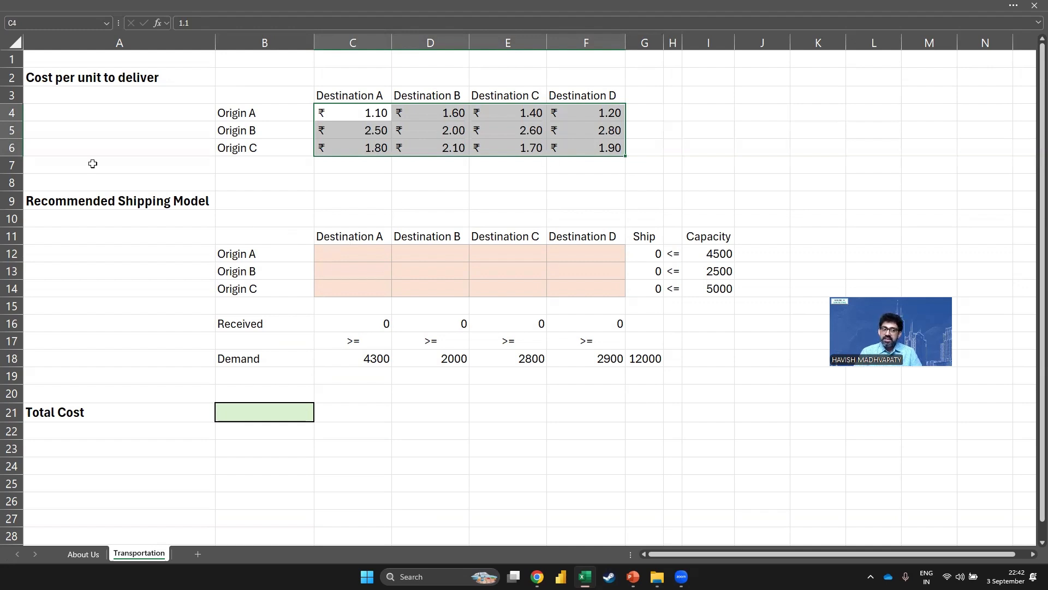
pyautogui.moveTo(333, 249); pyautogui.dragTo(587, 288)
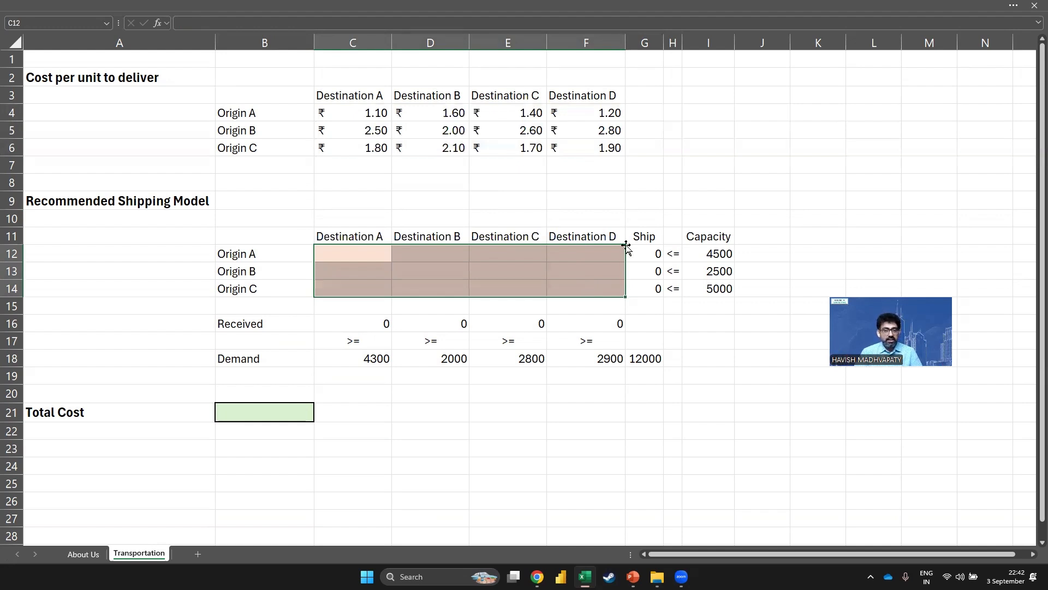
pyautogui.doubleClick(648, 254)
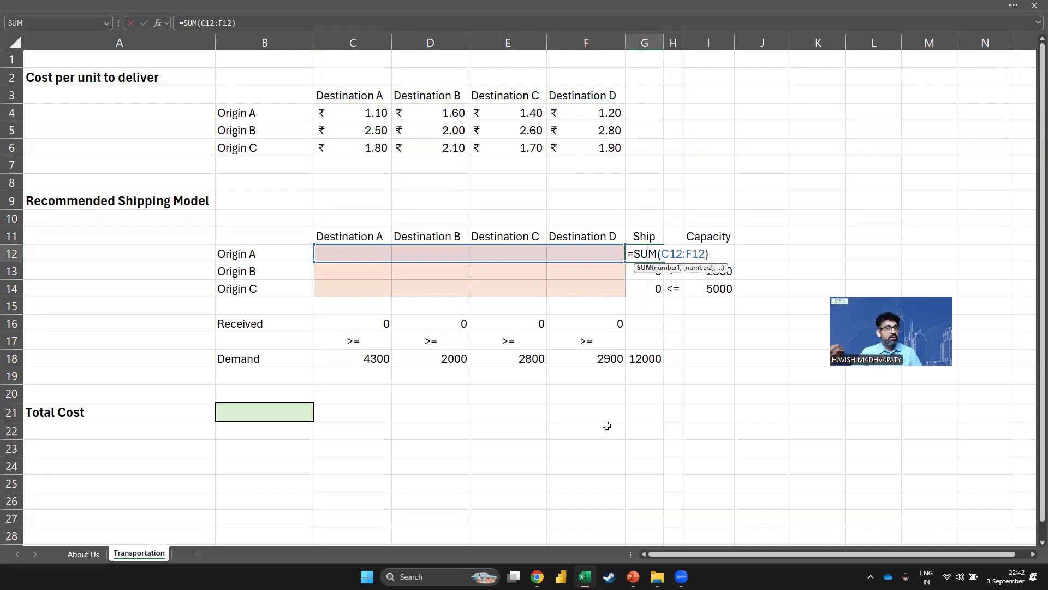
pyautogui.press('Return')
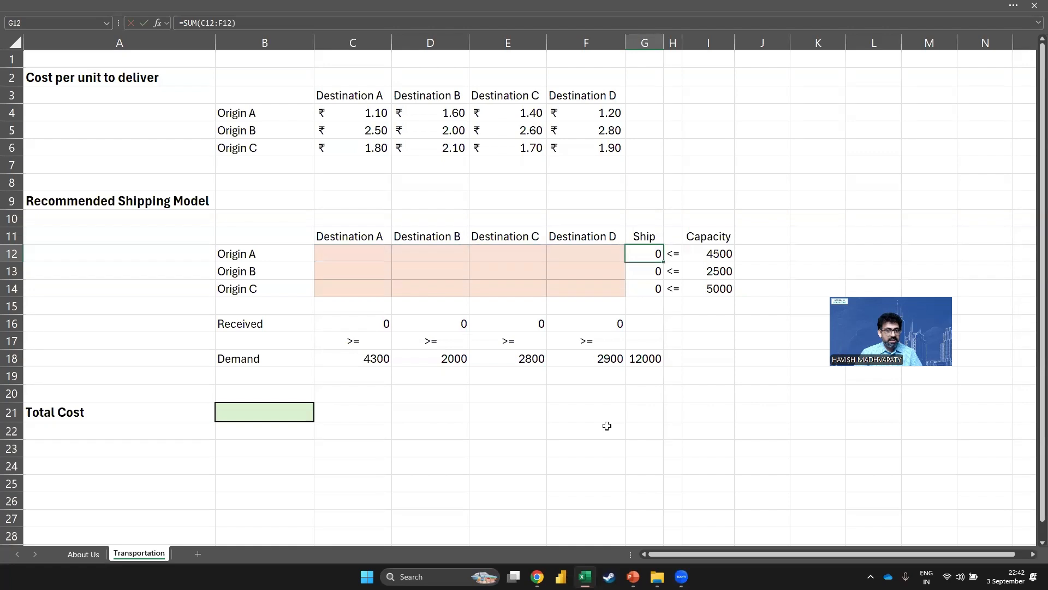
pyautogui.press('F2')
pyautogui.press('Return')
pyautogui.press('F2')
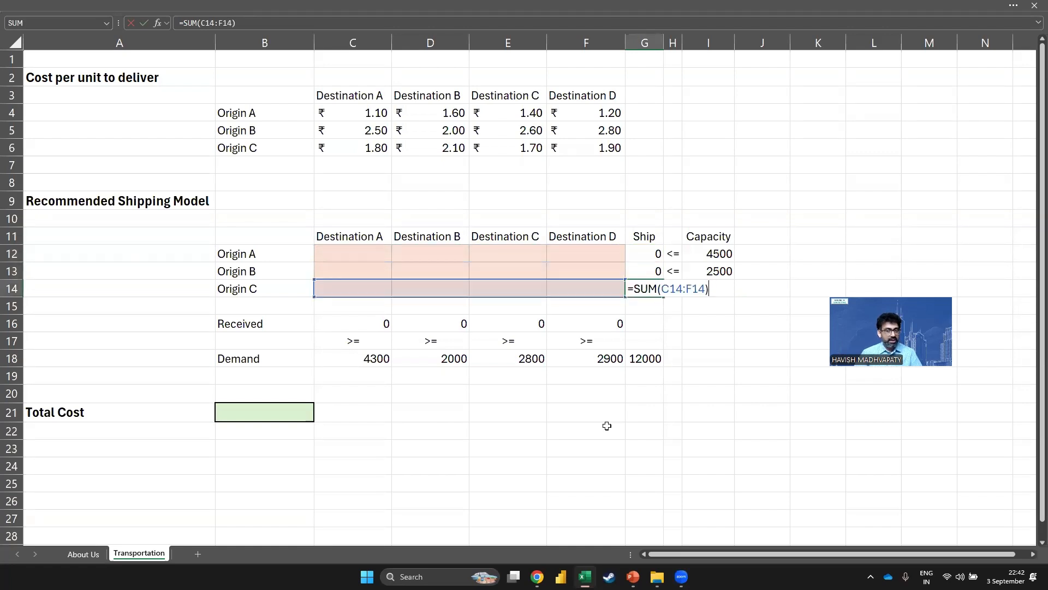
pyautogui.press('Return')
# Inspect the Received total formulas for Destinations A to D in C16:F16
pyautogui.press('Down')
pyautogui.press('Left')
pyautogui.press('Left')
pyautogui.press('Left')
pyautogui.press('Left')
pyautogui.press('F2')
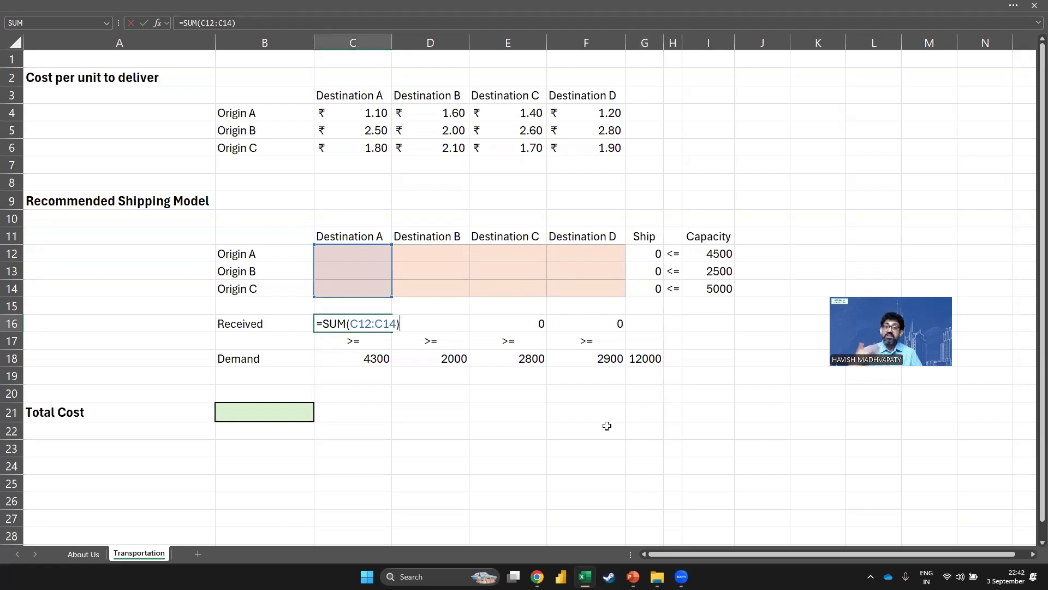
pyautogui.press('Tab')
pyautogui.press('F2')
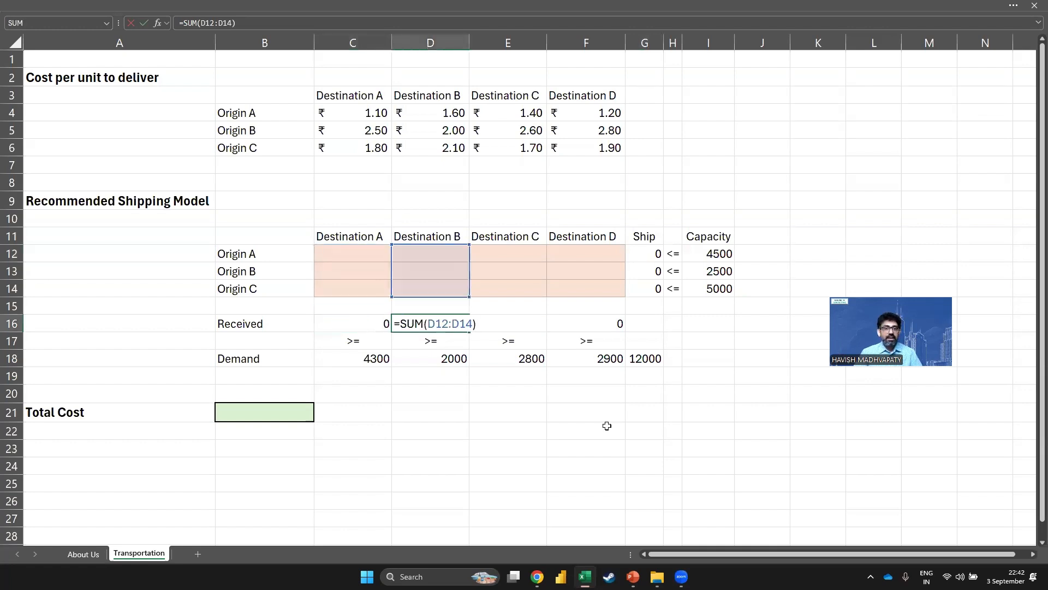
pyautogui.press('Tab')
pyautogui.press('F2')
pyautogui.press('Tab')
pyautogui.press('F2')
pyautogui.press('Escape')
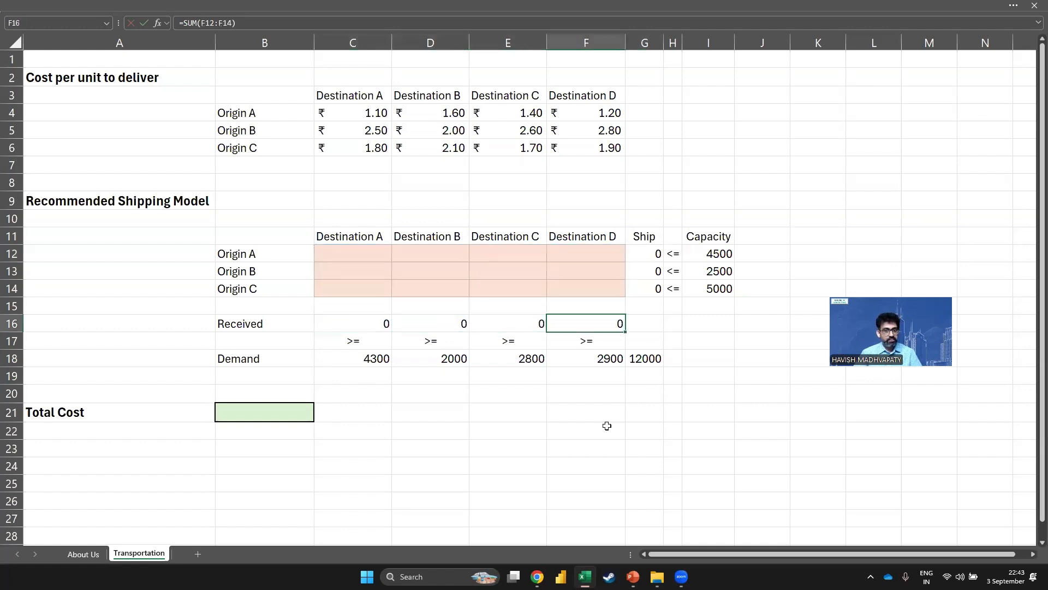
# Review the warehouse capacities for Origins A, B and C in I12:I14
pyautogui.press('Right')
pyautogui.press('Right')
pyautogui.press('Up')
pyautogui.press('Up')
pyautogui.press('Up')
pyautogui.press('Up')
pyautogui.press('Right')
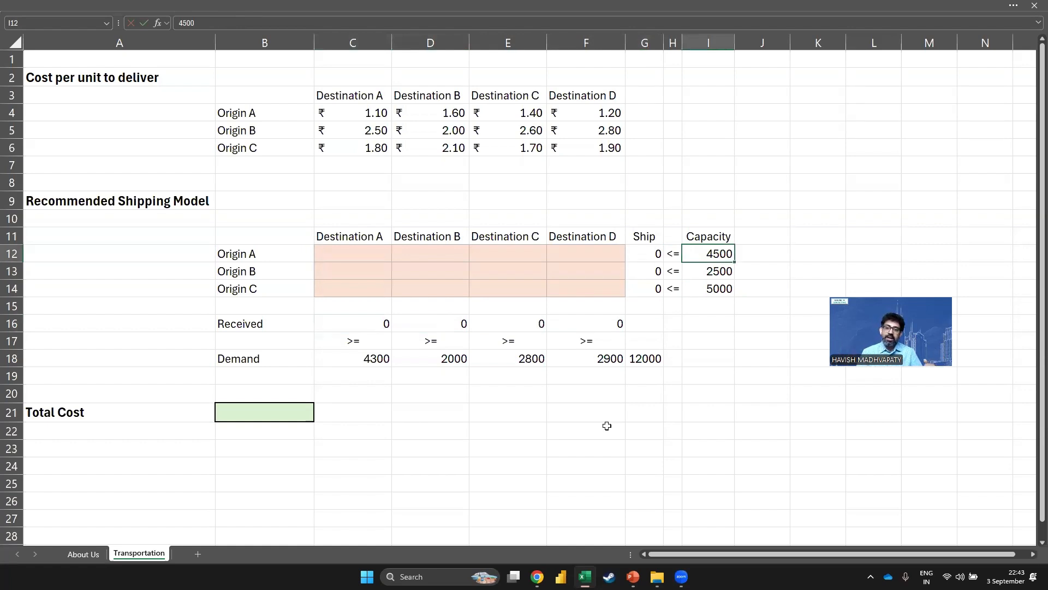
pyautogui.press('Down')
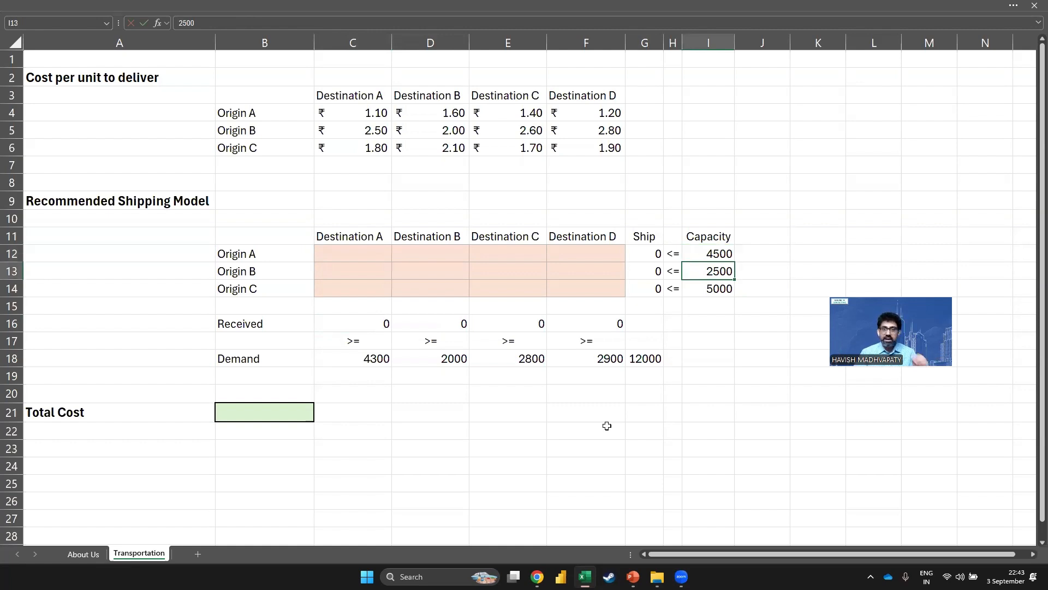
pyautogui.press('Down')
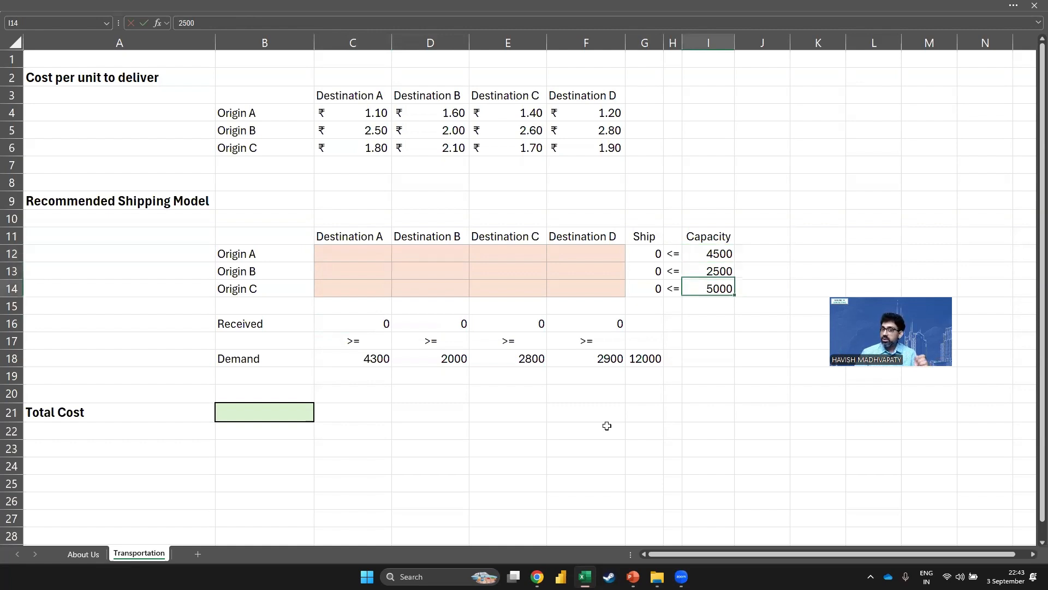
# Review the demand values for Destinations A to D and select the range C18:F18
pyautogui.press('Down')
pyautogui.press('Down')
pyautogui.press('Down')
pyautogui.press('Left')
pyautogui.press('Left')
pyautogui.press('Left')
pyautogui.press('Down')
pyautogui.press('Left')
pyautogui.press('Left')
pyautogui.press('Left')
pyautogui.hotkey('shift', 'Right')
pyautogui.hotkey('shift', 'Right')
pyautogui.hotkey('shift', 'Right')
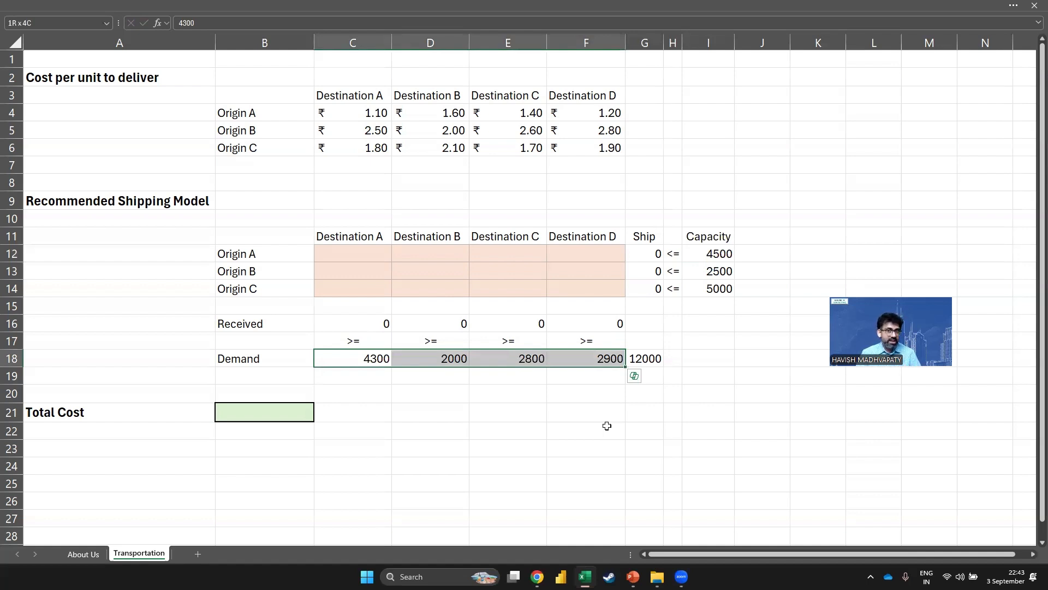
pyautogui.press('Right')
pyautogui.press('Right')
pyautogui.press('Right')
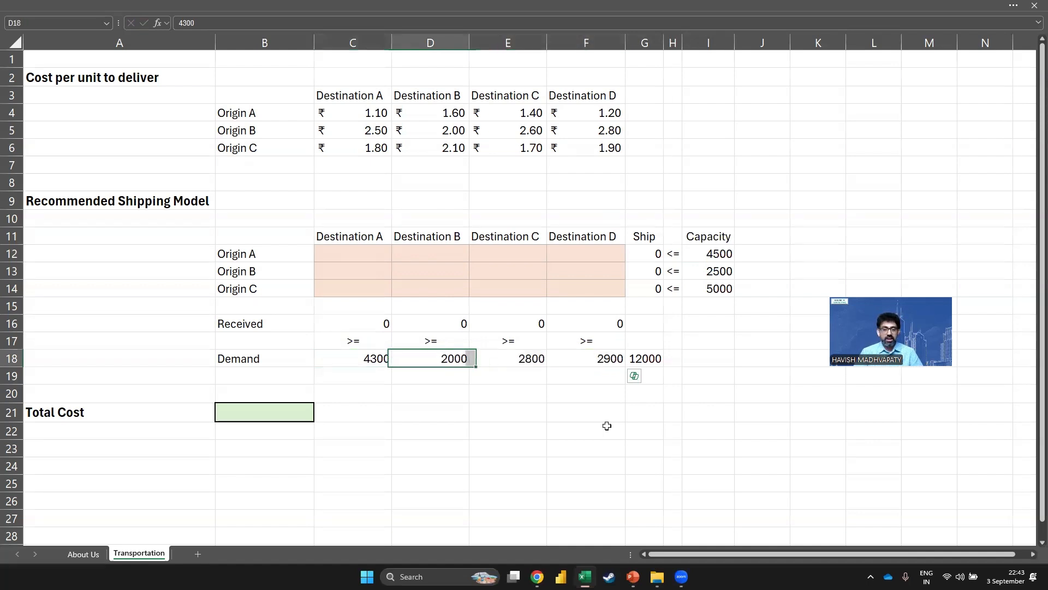
pyautogui.press('Left')
pyautogui.press('Left')
pyautogui.press('Left')
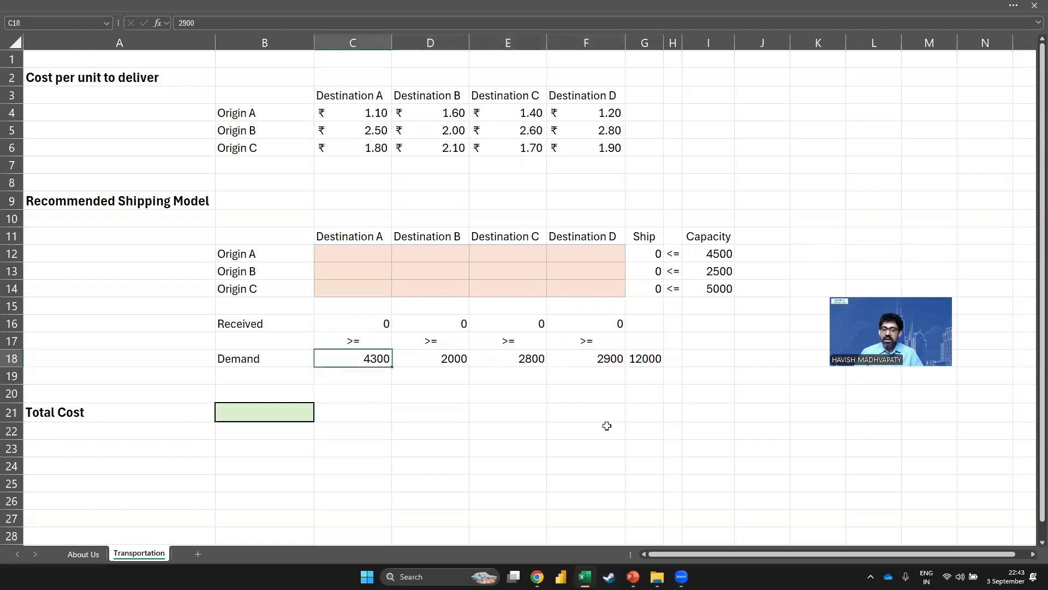
pyautogui.hotkey('shift', 'Right')
pyautogui.hotkey('shift', 'Right')
pyautogui.hotkey('shift', 'Right')
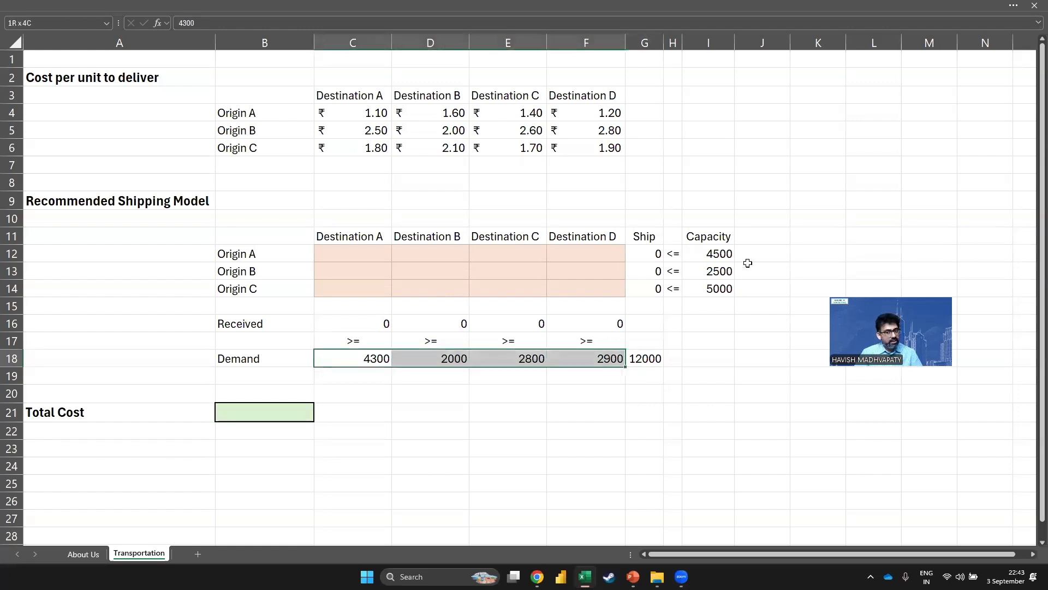
# Clear the total demand formula from cell G18
pyautogui.moveTo(720, 253); pyautogui.dragTo(709, 289)
pyautogui.click(660, 359)
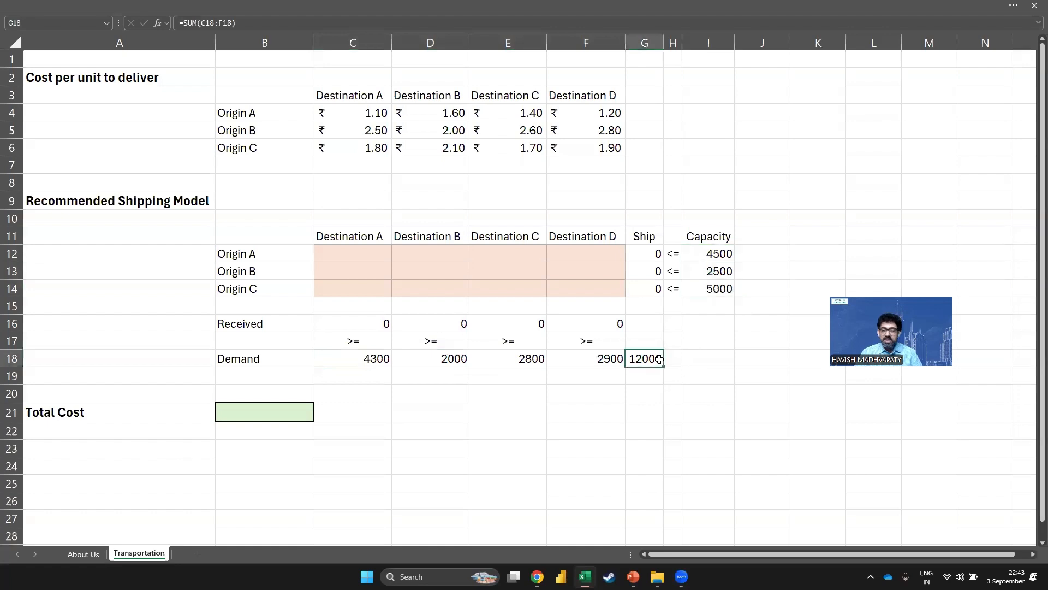
pyautogui.press('Delete')
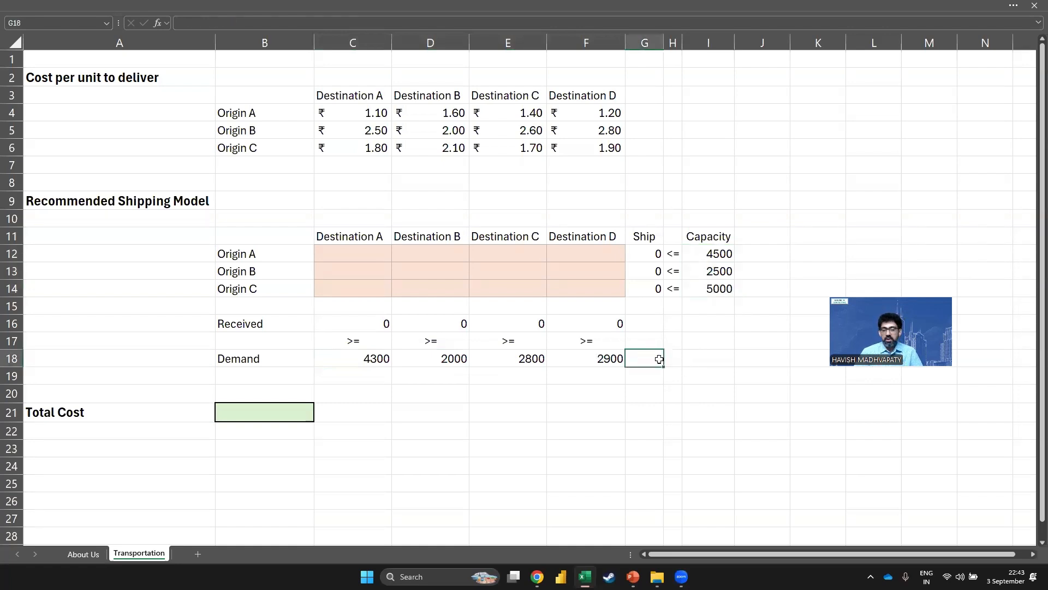
# Enter trial Origin A shipments of 4300, 2000, 2800 and 2900 units for Destinations A to D, and compare Ship with Capacity in G12:I12
pyautogui.moveTo(368, 113); pyautogui.dragTo(595, 112)
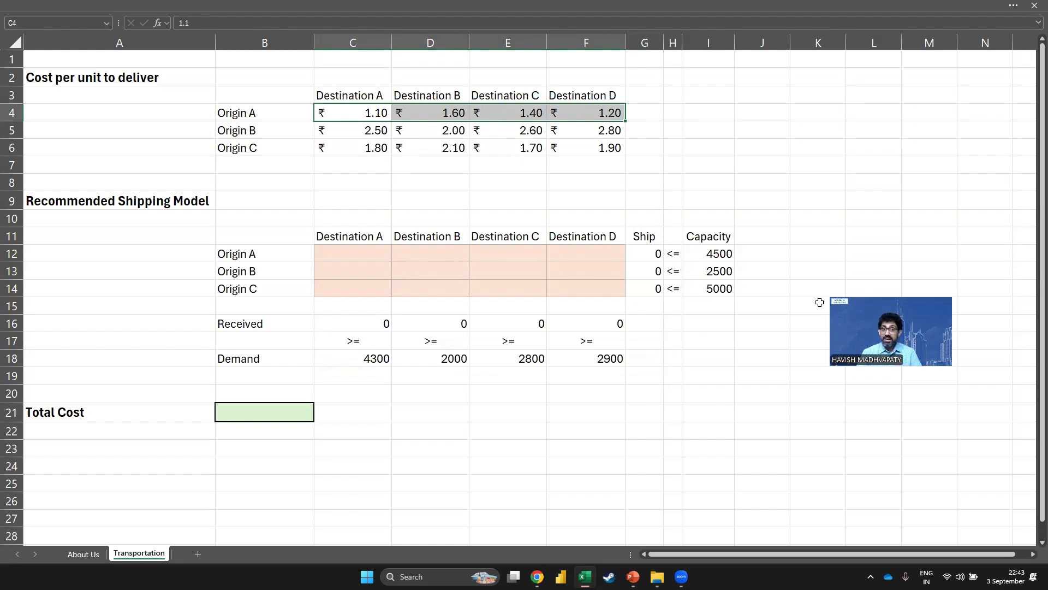
pyautogui.click(355, 256)
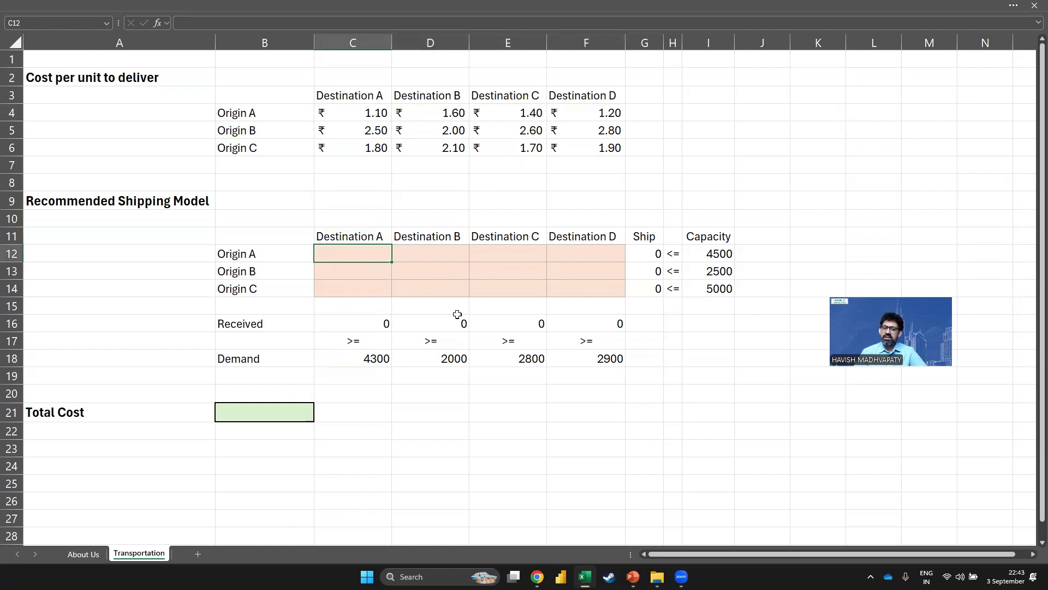
pyautogui.write('4300')
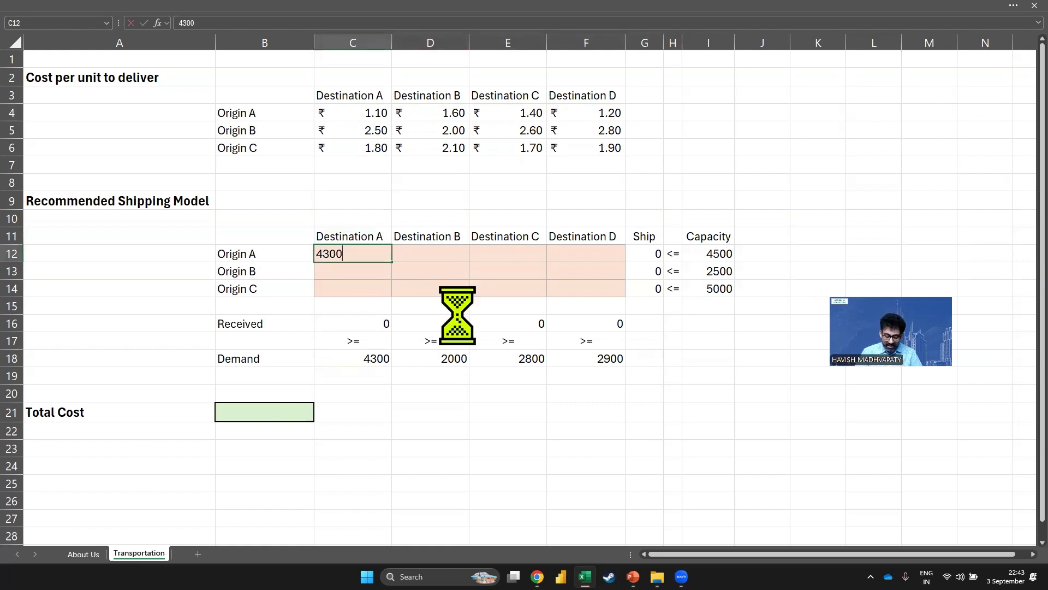
pyautogui.press('Tab')
pyautogui.write('2000')
pyautogui.press('Tab')
pyautogui.write('2800')
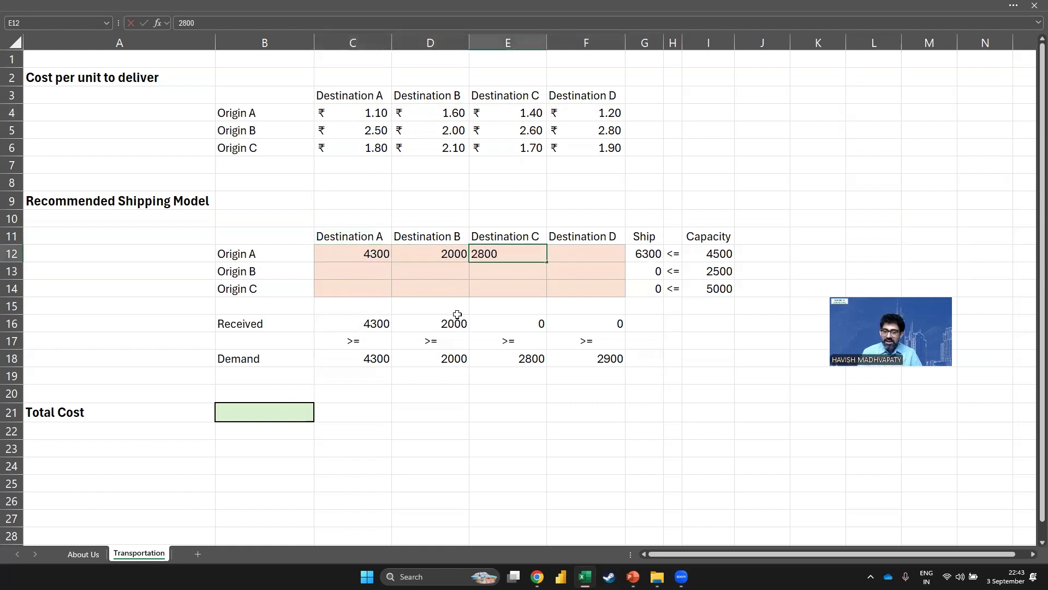
pyautogui.press('Tab')
pyautogui.write('29000')
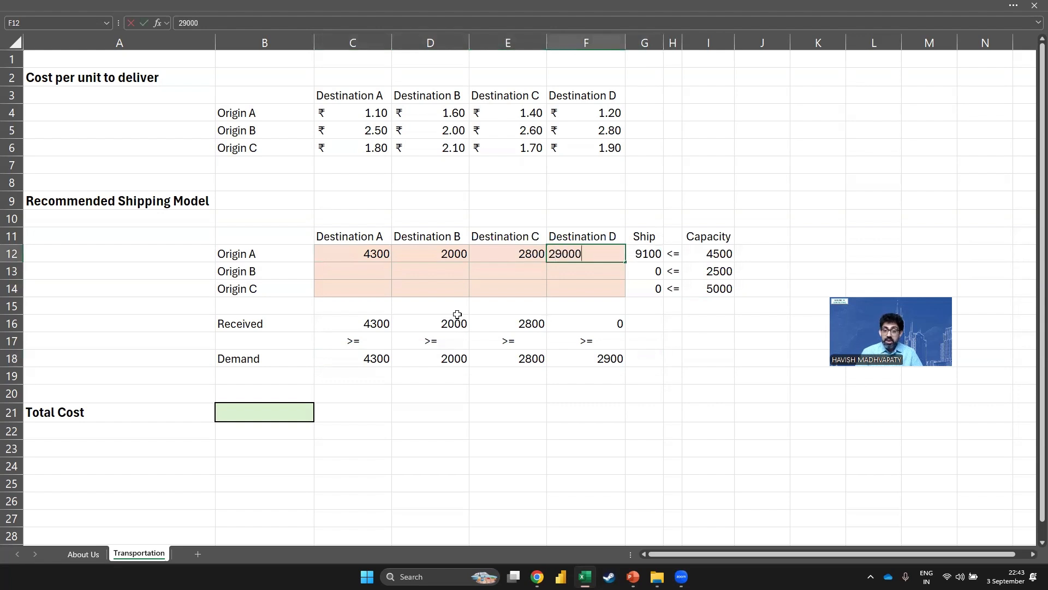
pyautogui.press('BackSpace')
pyautogui.press('Return')
pyautogui.press('Up')
pyautogui.press('Right')
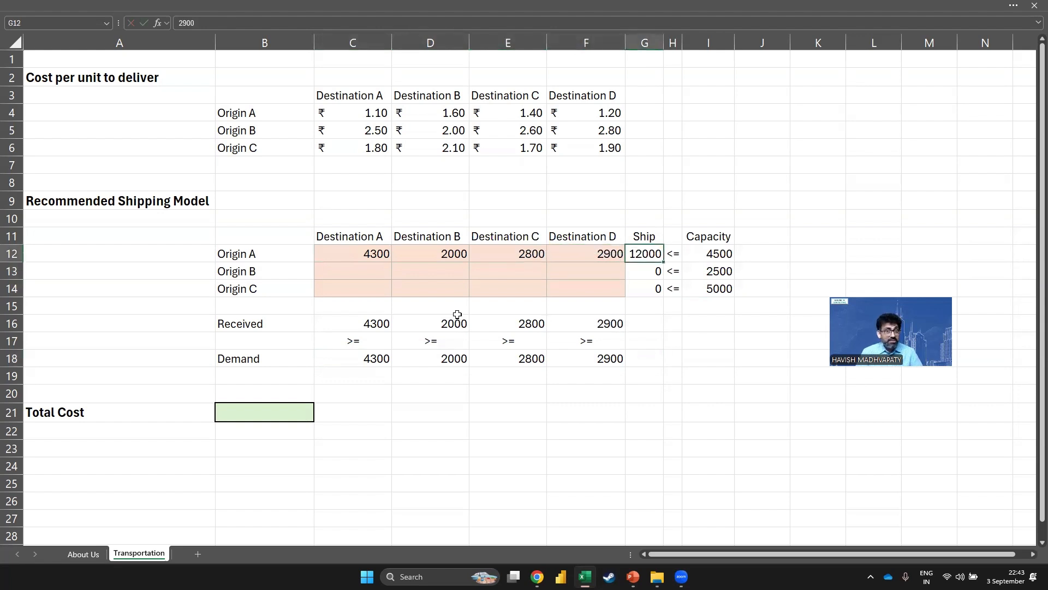
pyautogui.hotkey('shift', 'Right')
pyautogui.hotkey('shift', 'Right')
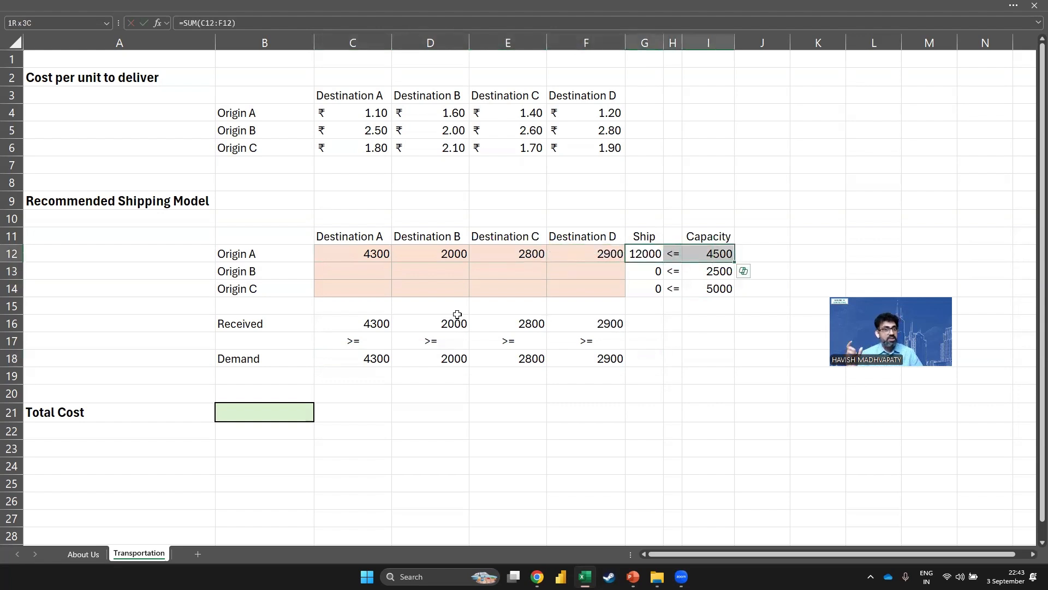
# Clear all four trial shipment quantities from the Origin A row
pyautogui.press('Left')
pyautogui.press('Delete')
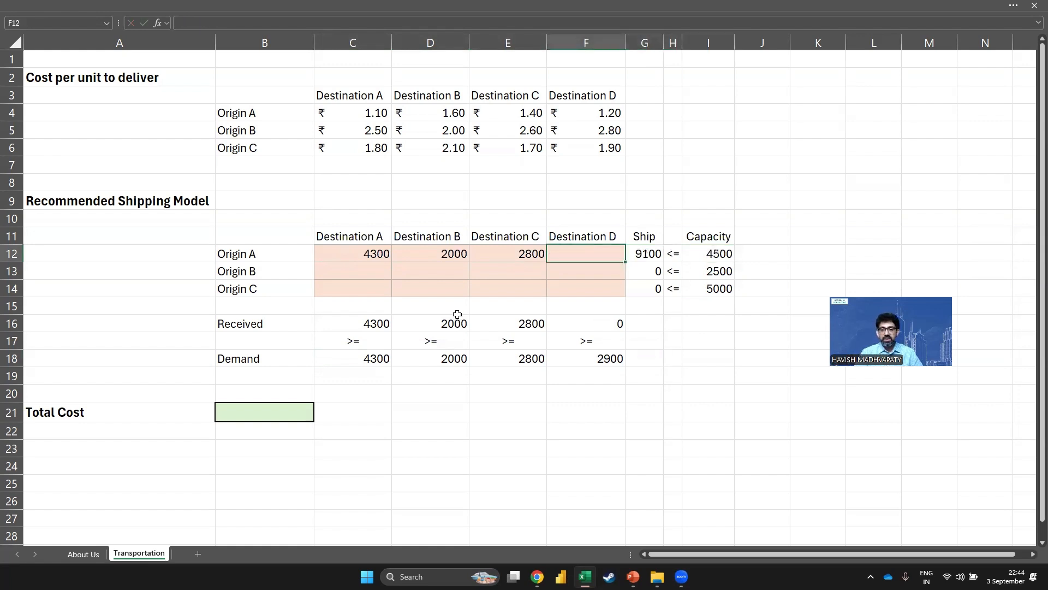
pyautogui.press('Left')
pyautogui.press('Delete')
pyautogui.press('Left')
pyautogui.press('Delete')
pyautogui.press('Left')
pyautogui.press('Delete')
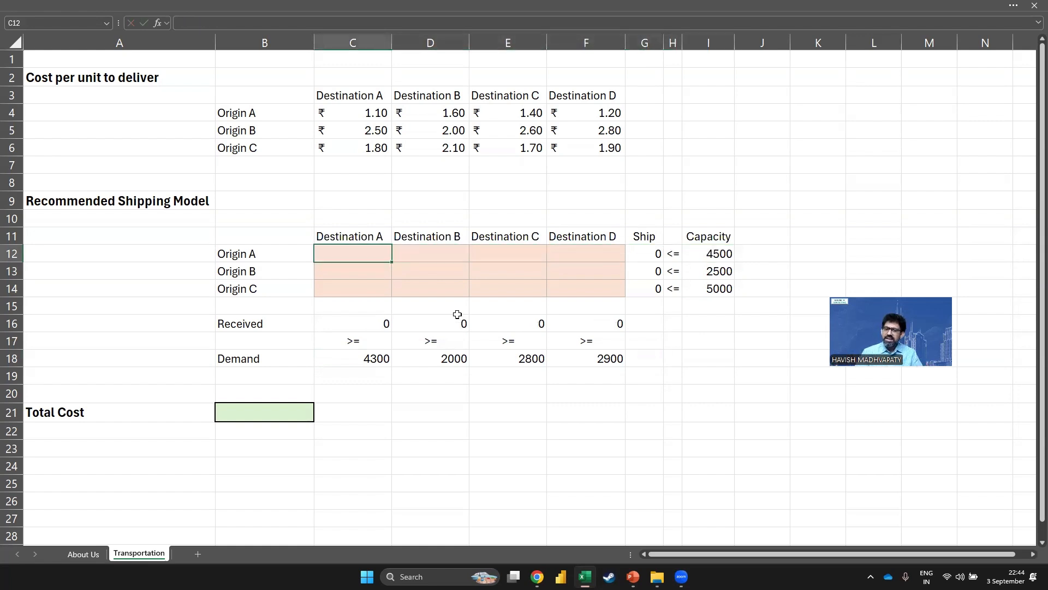
# Enter a trial allocation from Origin A of 4300 units to Destination A and 200 units to Destination B
pyautogui.write('4300')
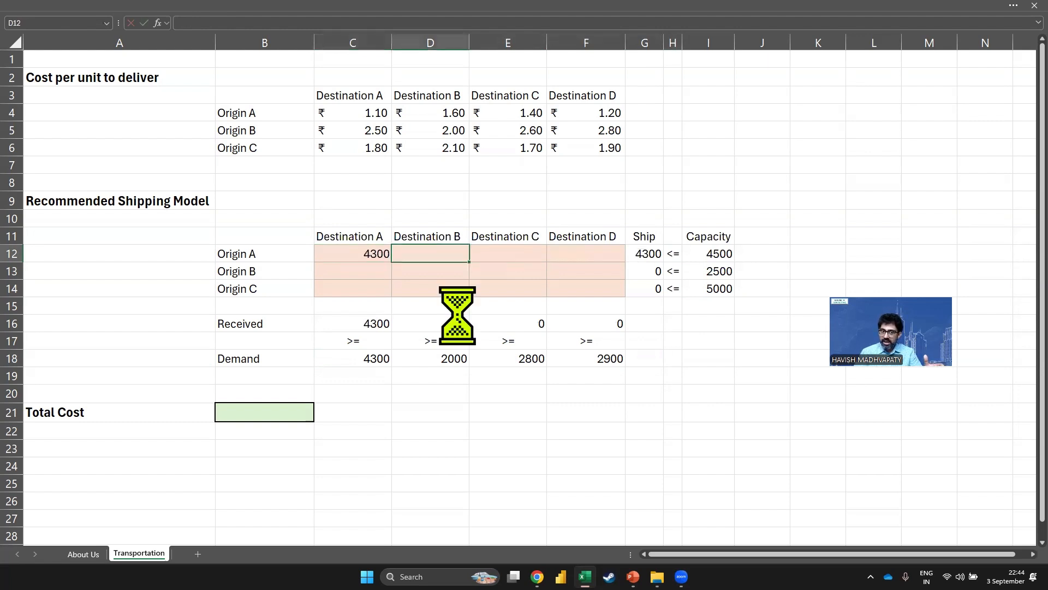
pyautogui.press('Tab')
pyautogui.click(353, 113)
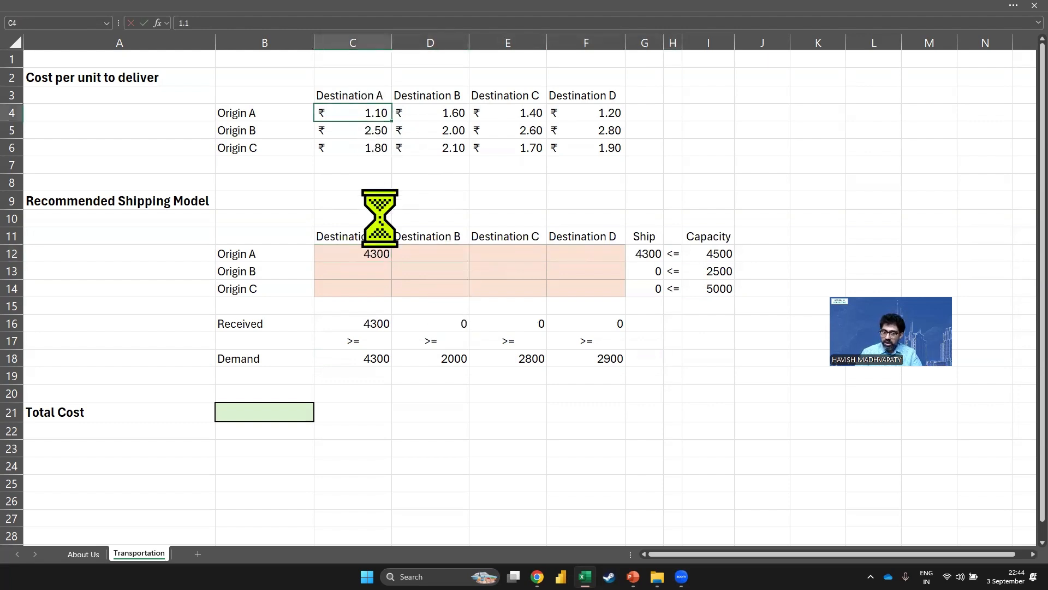
pyautogui.press('Right')
pyautogui.press('Down')
pyautogui.press('Down')
pyautogui.press('Down')
pyautogui.press('Down')
pyautogui.press('Down')
pyautogui.press('Down')
pyautogui.press('Down')
pyautogui.press('Down')
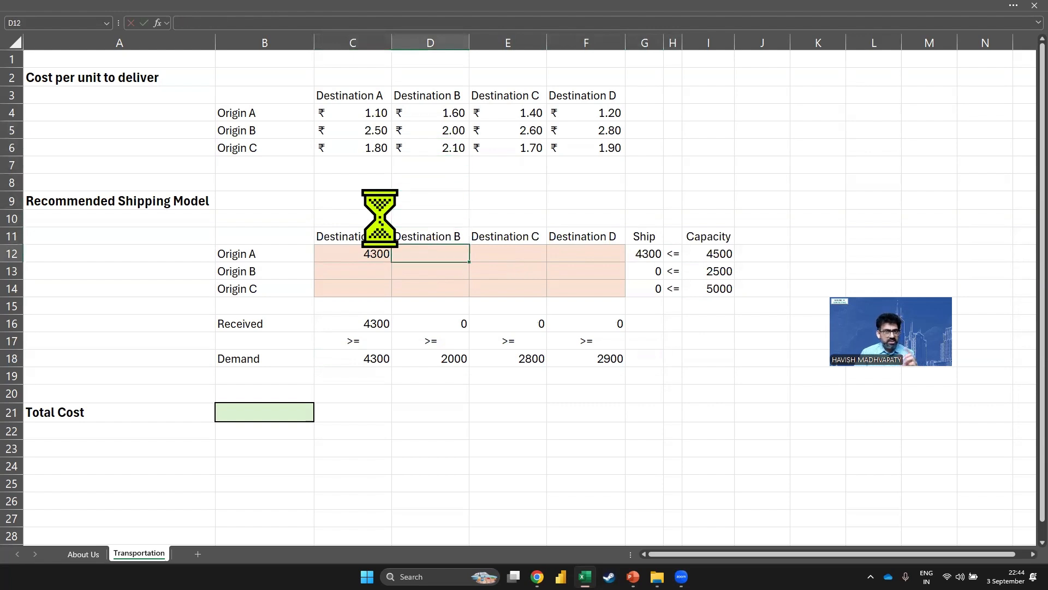
pyautogui.write('200')
pyautogui.press('Return')
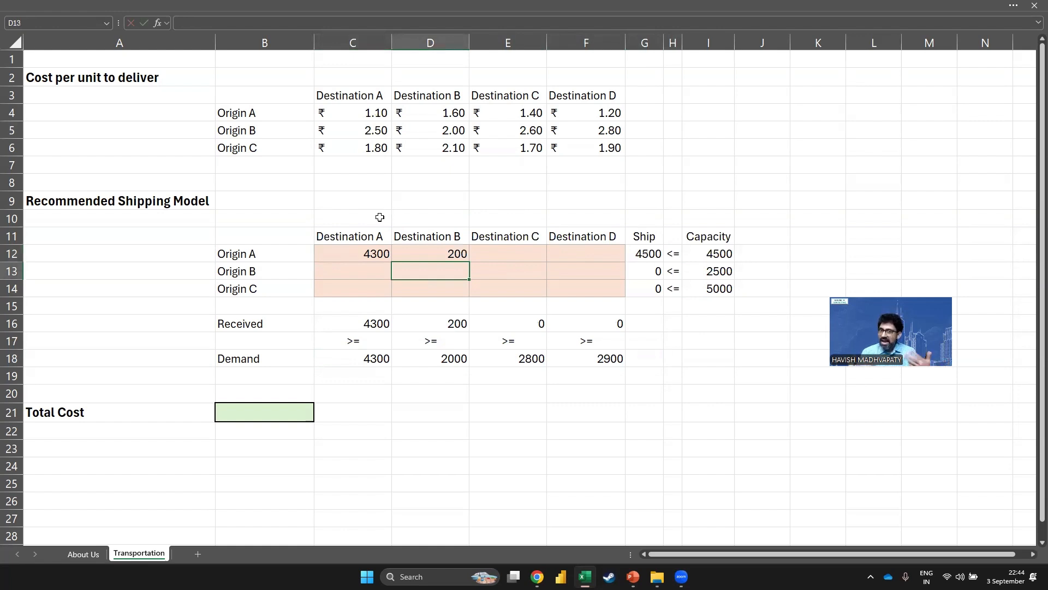
# Clear the trial quantities for Destinations A and B in C12:D12
pyautogui.press('Left')
pyautogui.press('Up')
pyautogui.hotkey('shift', 'Right')
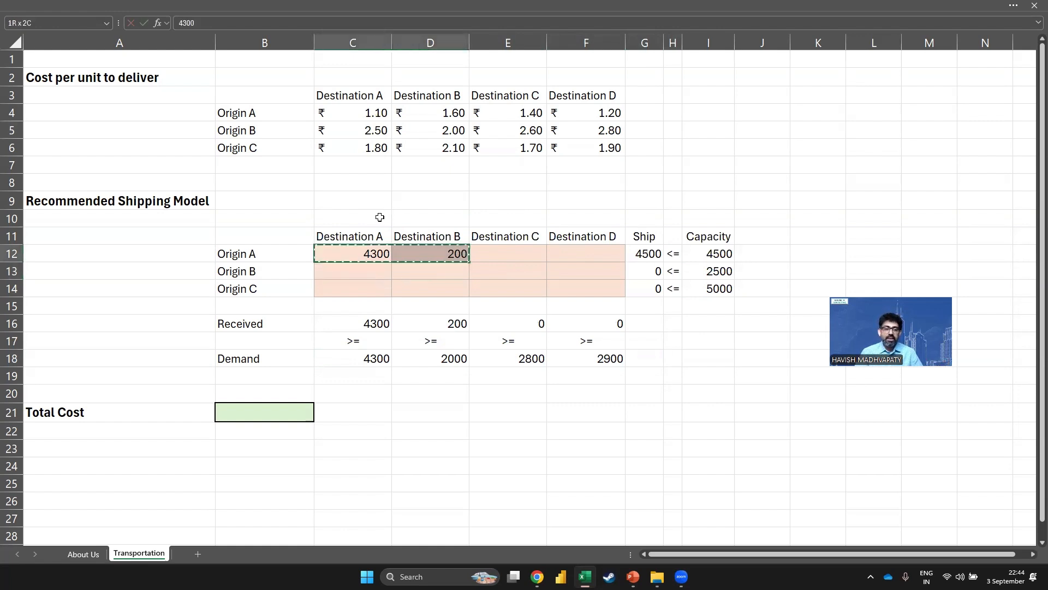
pyautogui.press('Delete')
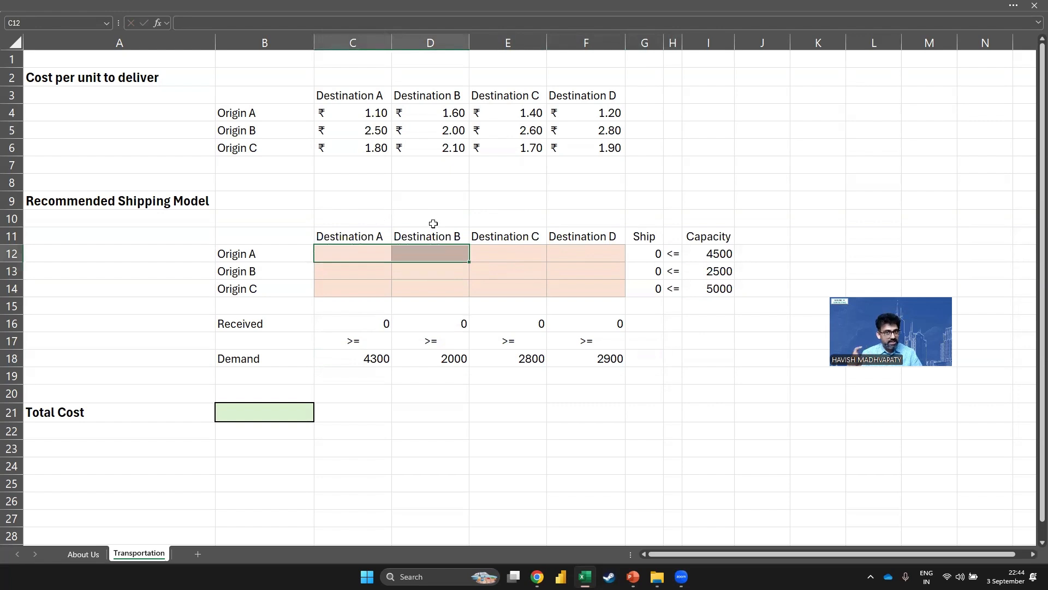
# Review the <= signs in H12:H14 and the >= signs in C17:F17 of the shipping model
pyautogui.moveTo(681, 257); pyautogui.dragTo(679, 289)
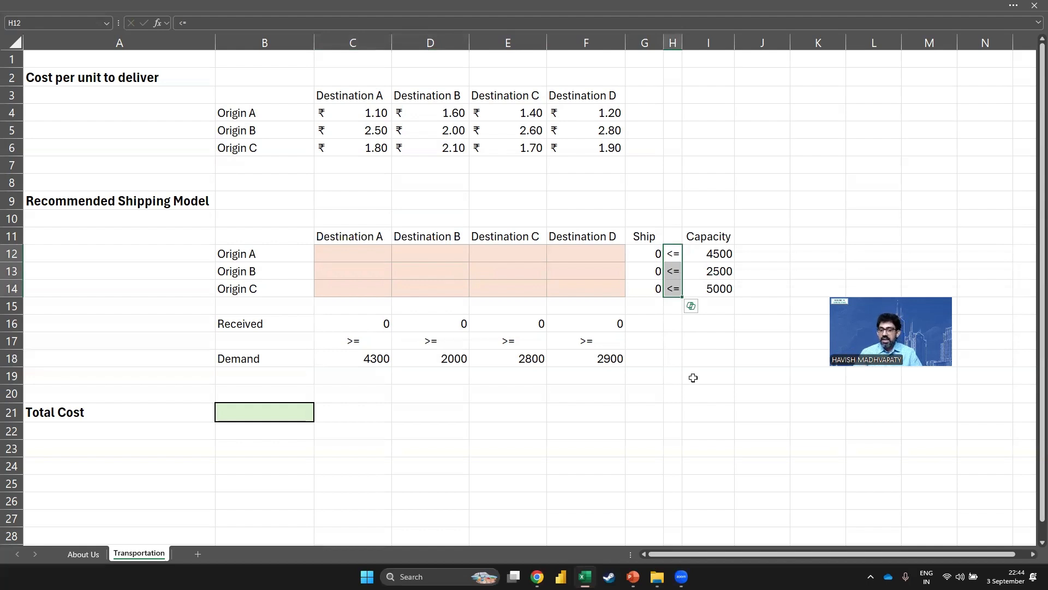
pyautogui.moveTo(353, 339); pyautogui.dragTo(571, 334)
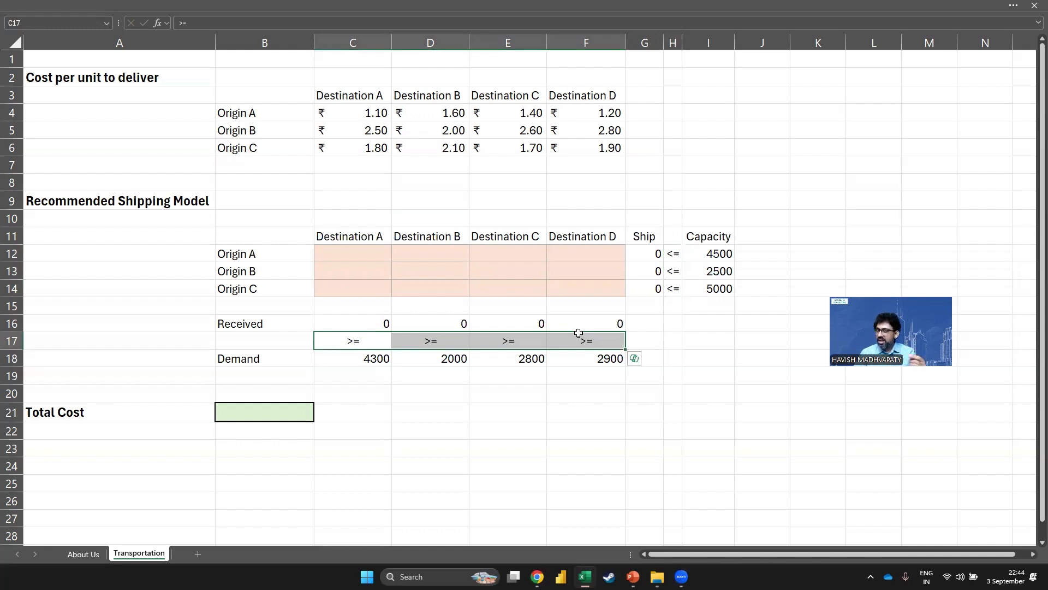
# Enter a packing example with Harpic in K3, 12 units in K4 and 1 carton in L4
pyautogui.click(825, 101)
pyautogui.write('Ha')
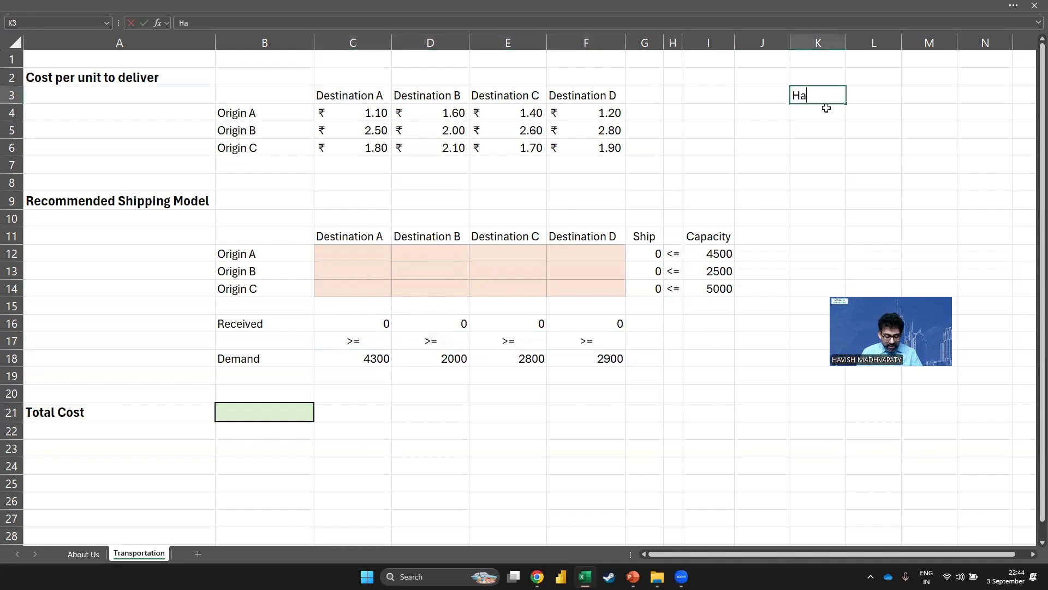
pyautogui.write('rpic')
pyautogui.press('Return')
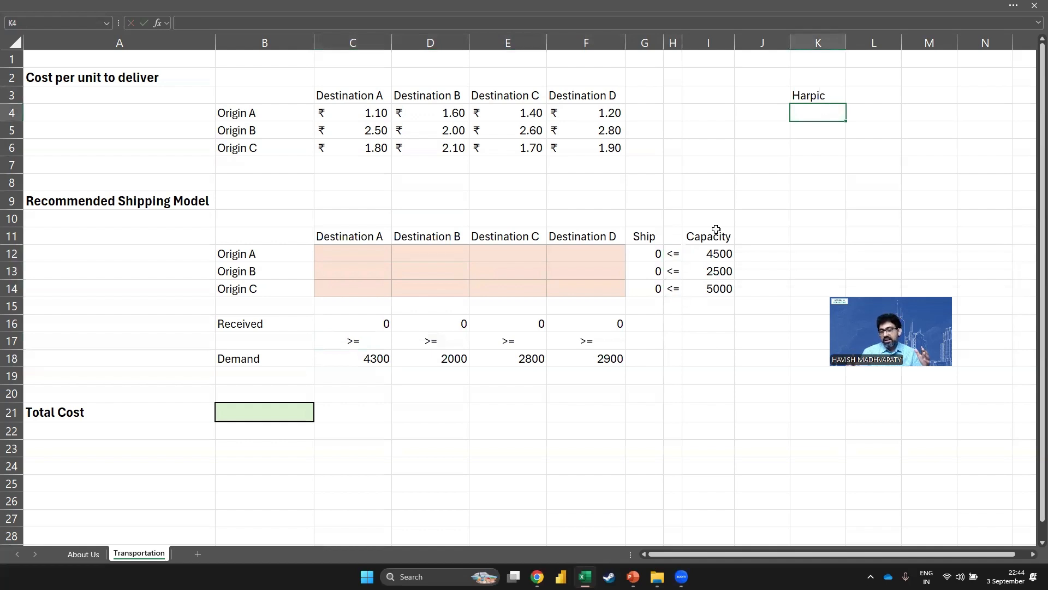
pyautogui.write('12 units')
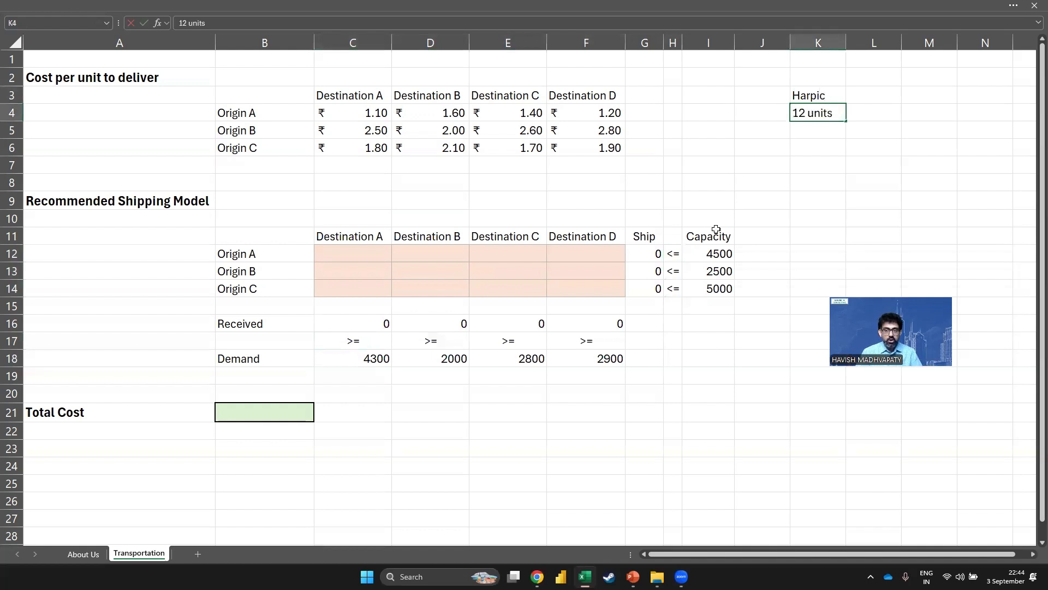
pyautogui.press('Return')
pyautogui.press('Up')
pyautogui.press('Right')
pyautogui.write('1 carton')
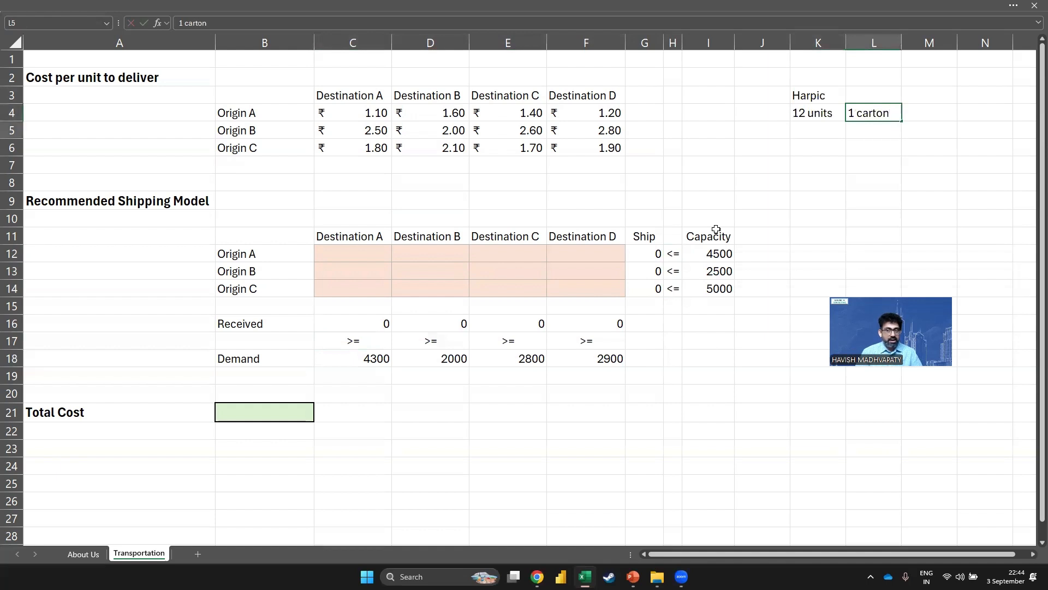
pyautogui.press('Return')
# Enter 1000 units in K6 as the demand quantity of the Harpic example
pyautogui.press('Down')
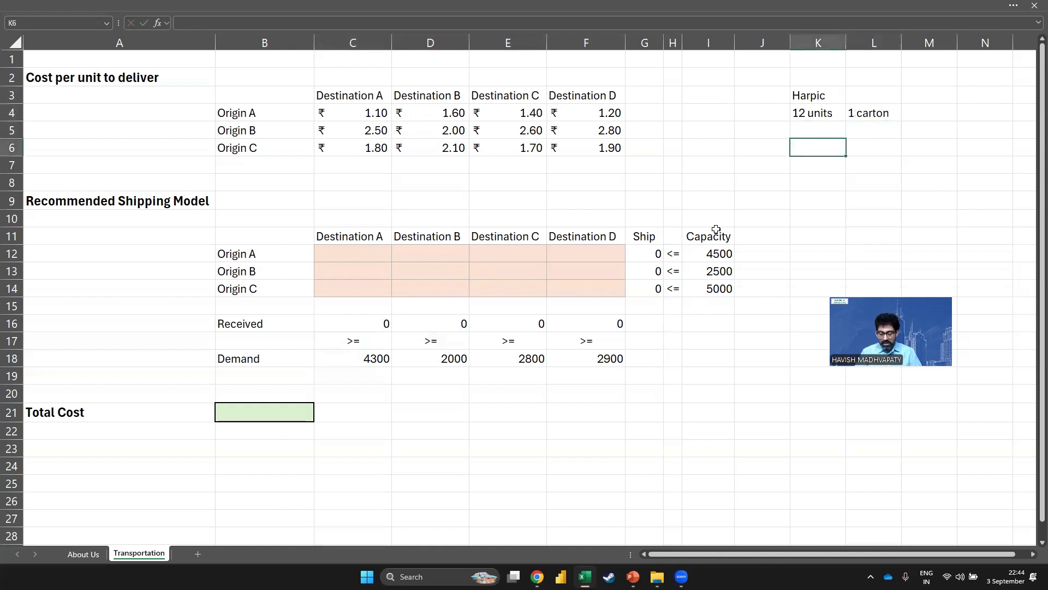
pyautogui.write('1000')
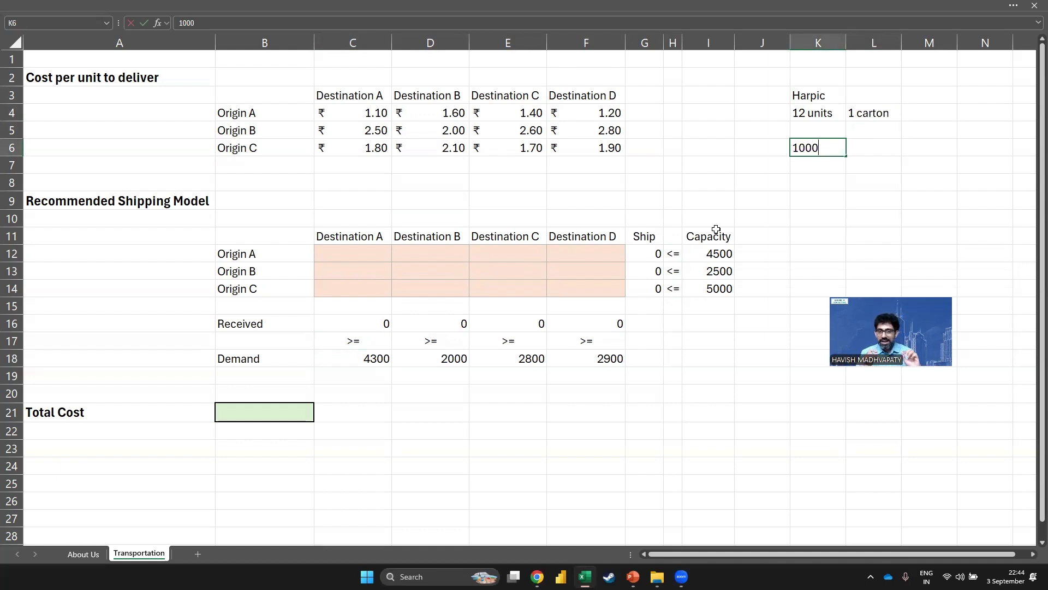
pyautogui.write('units')
pyautogui.press('BackSpace')
pyautogui.press('BackSpace')
pyautogui.press('BackSpace')
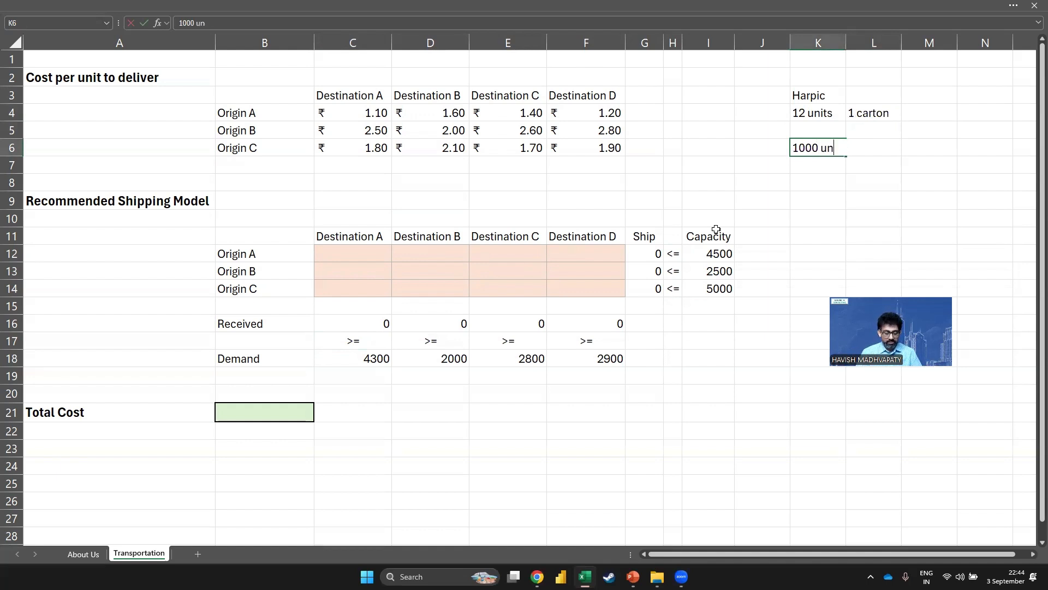
pyautogui.write('its')
pyautogui.press('Return')
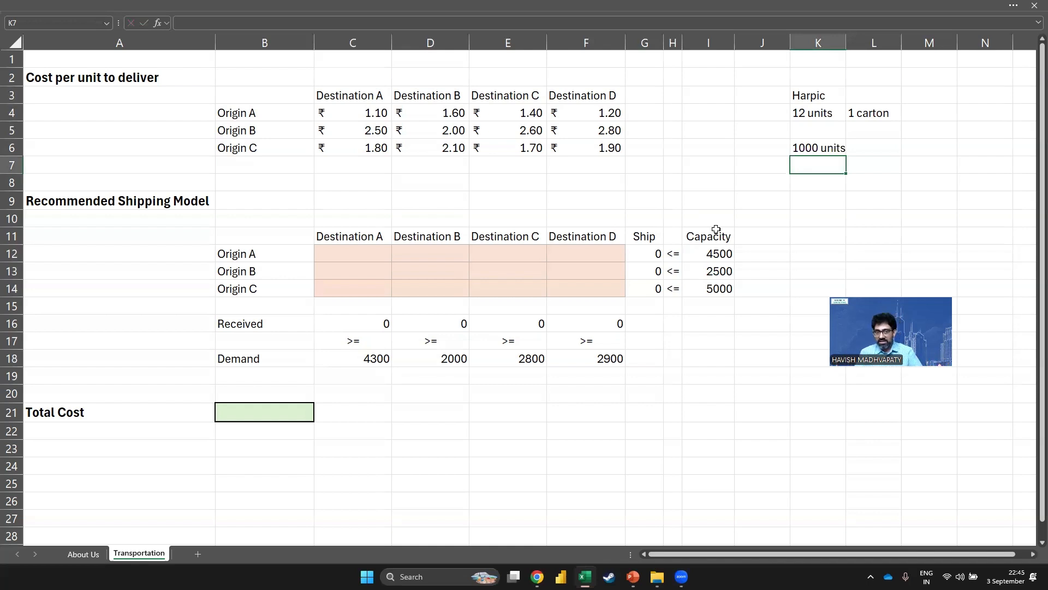
# Calculate the cartons required in K7 with =1000/12 and replace the result with 84
pyautogui.write('=1000/12')
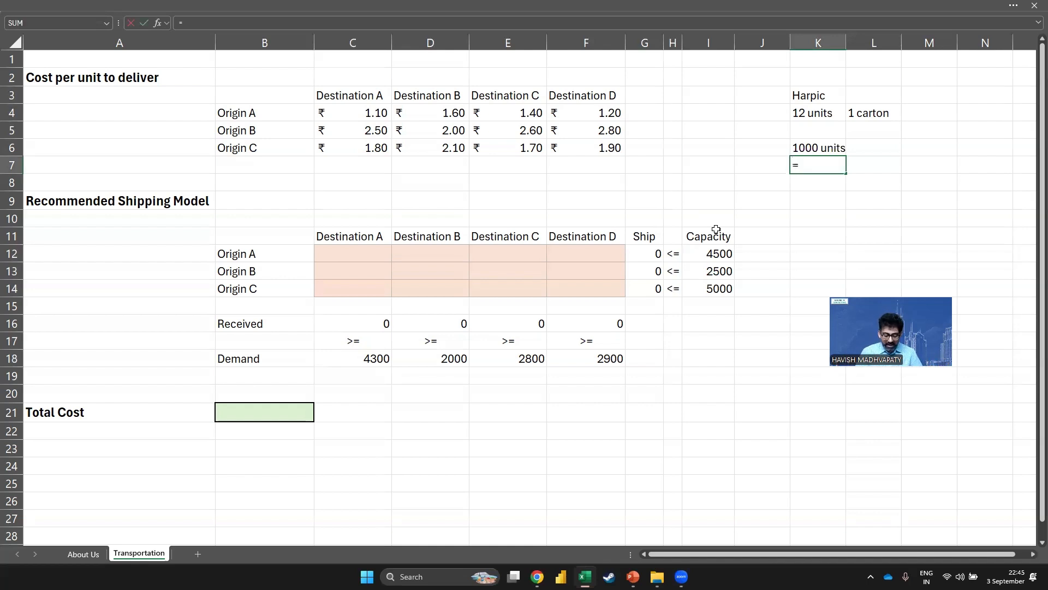
pyautogui.press('Return')
pyautogui.press('Up')
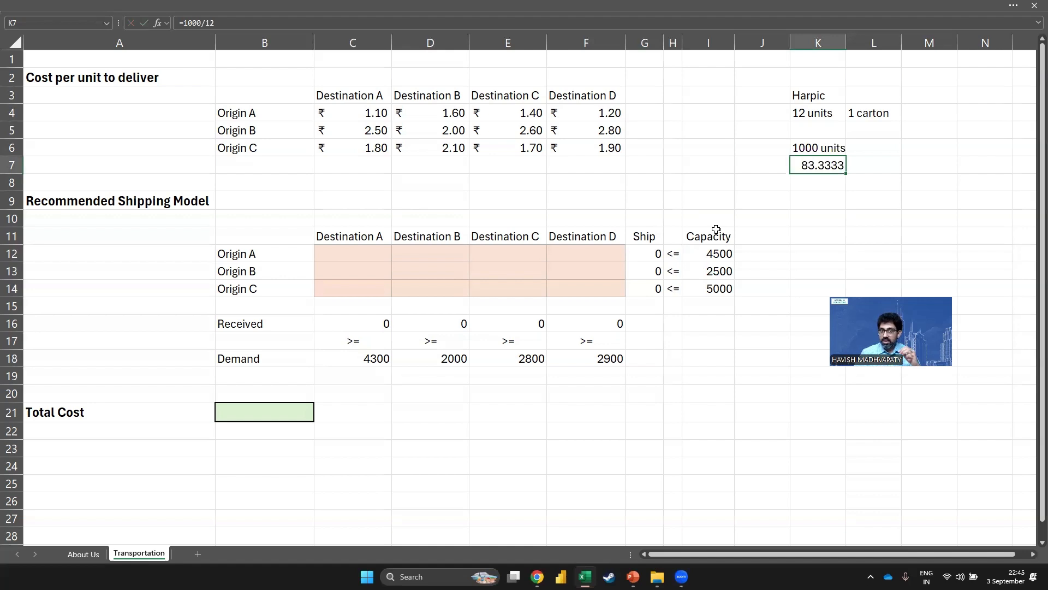
pyautogui.write('84')
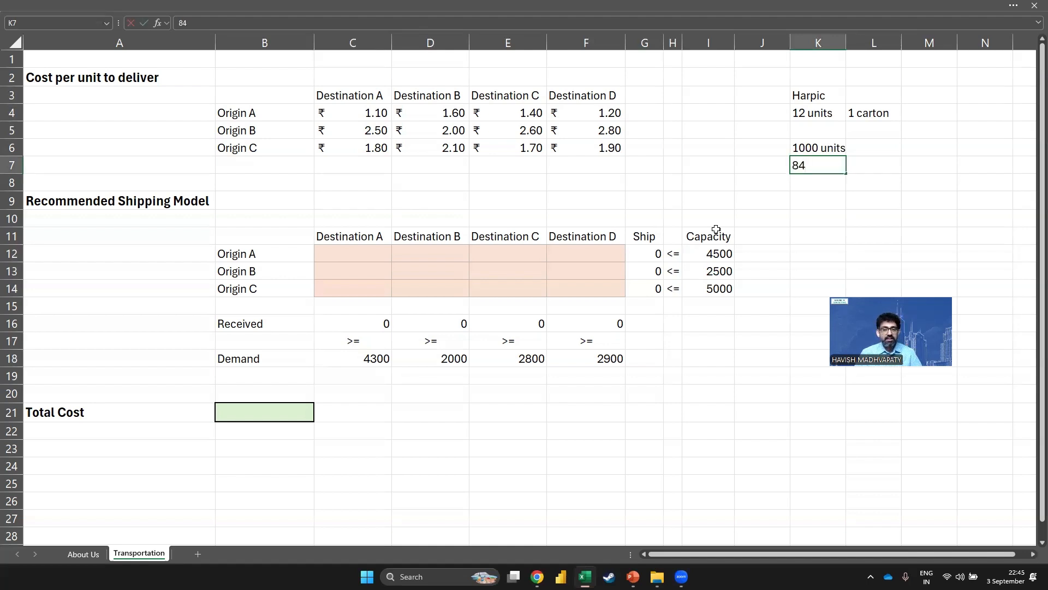
pyautogui.press('Return')
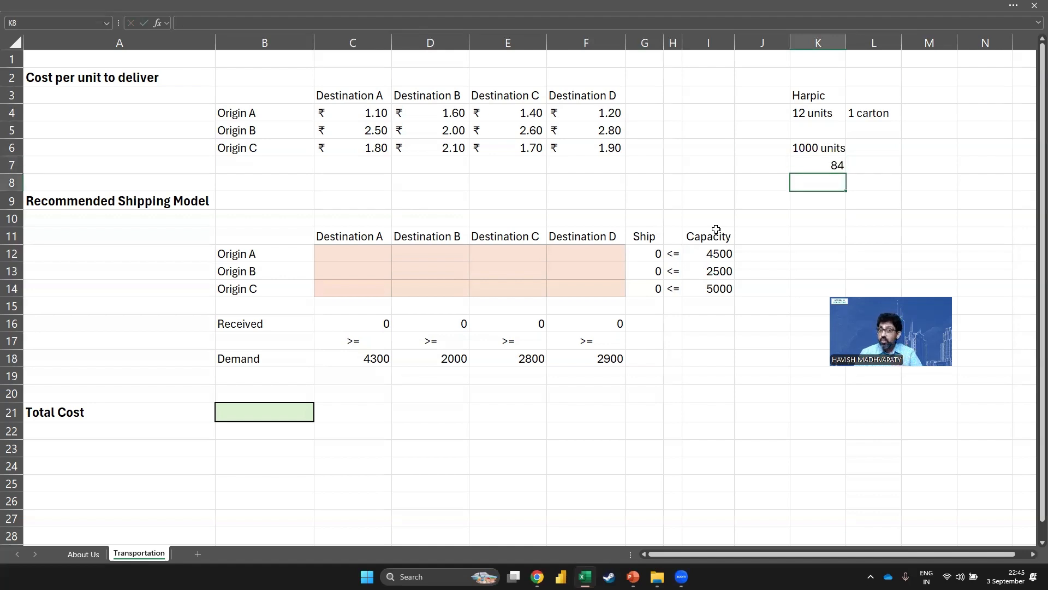
# Try = as the sign between Received and Demand in C17:F17, and restore >= in all four cells
pyautogui.moveTo(342, 342); pyautogui.dragTo(587, 335)
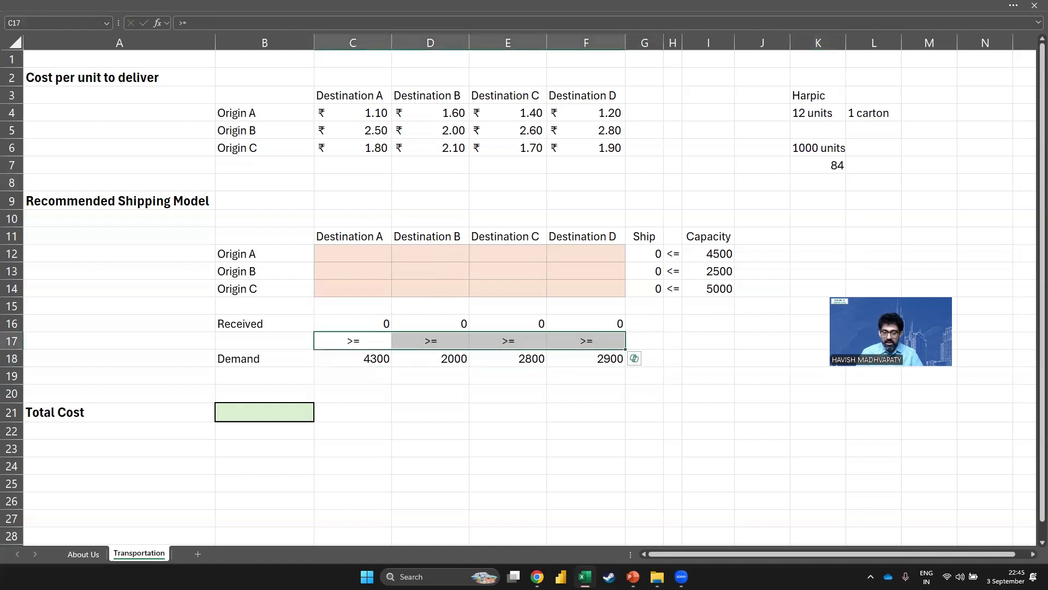
pyautogui.write('=')
pyautogui.hotkey('ctrl', 'Return')
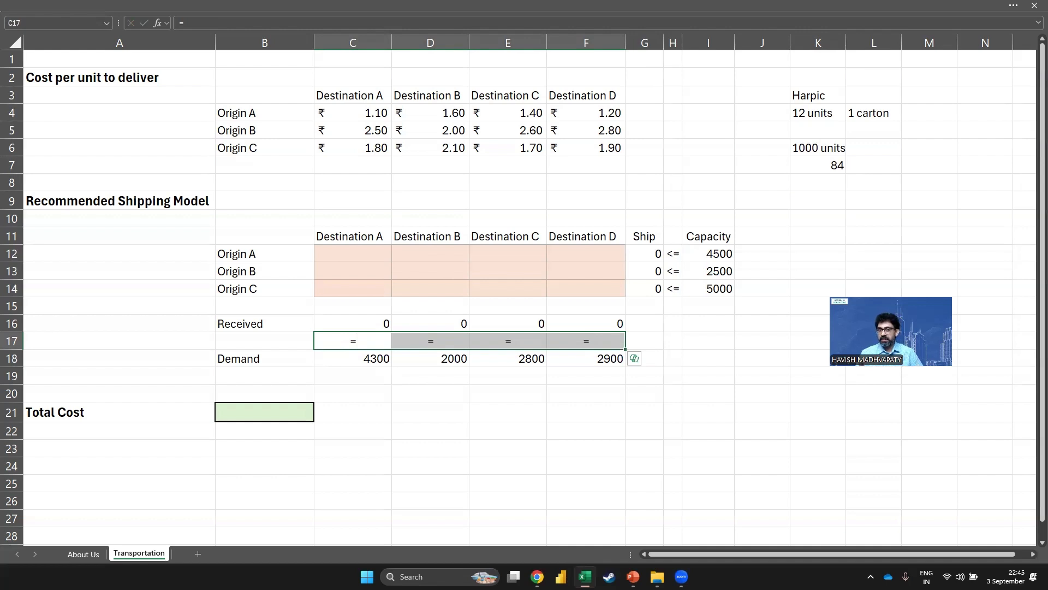
pyautogui.write('>=')
pyautogui.hotkey('ctrl', 'Return')
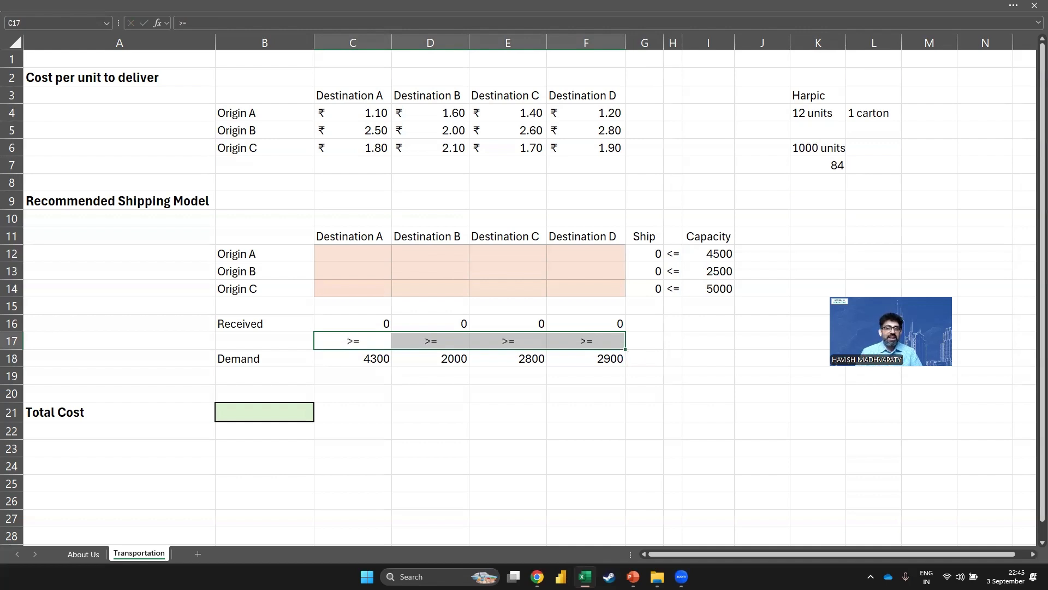
# Clear the whole Harpic carton example from K3:L7
pyautogui.moveTo(814, 101); pyautogui.dragTo(872, 162)
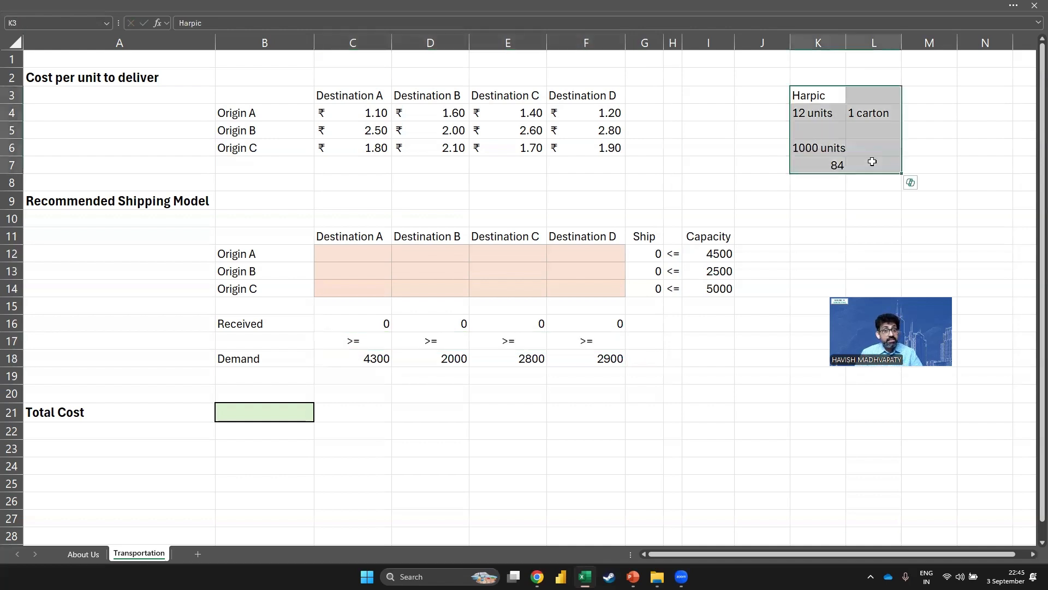
pyautogui.press('Delete')
pyautogui.press('Left')
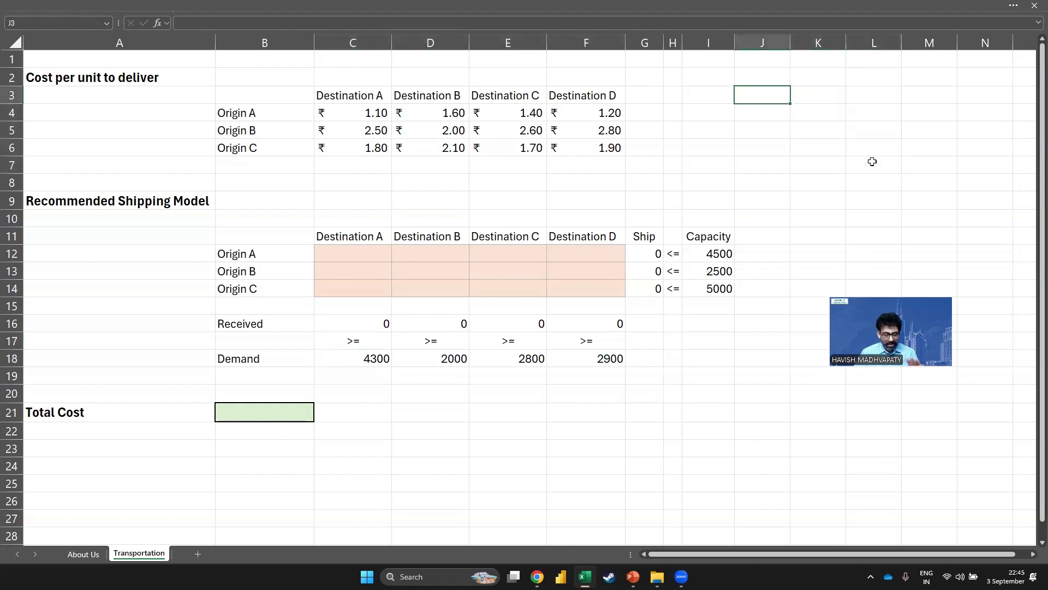
# Review the shipment quantity cells C12:F14 and the Total Cost cell B21
pyautogui.click(351, 240)
pyautogui.moveTo(352, 250); pyautogui.dragTo(604, 289)
pyautogui.click(287, 417)
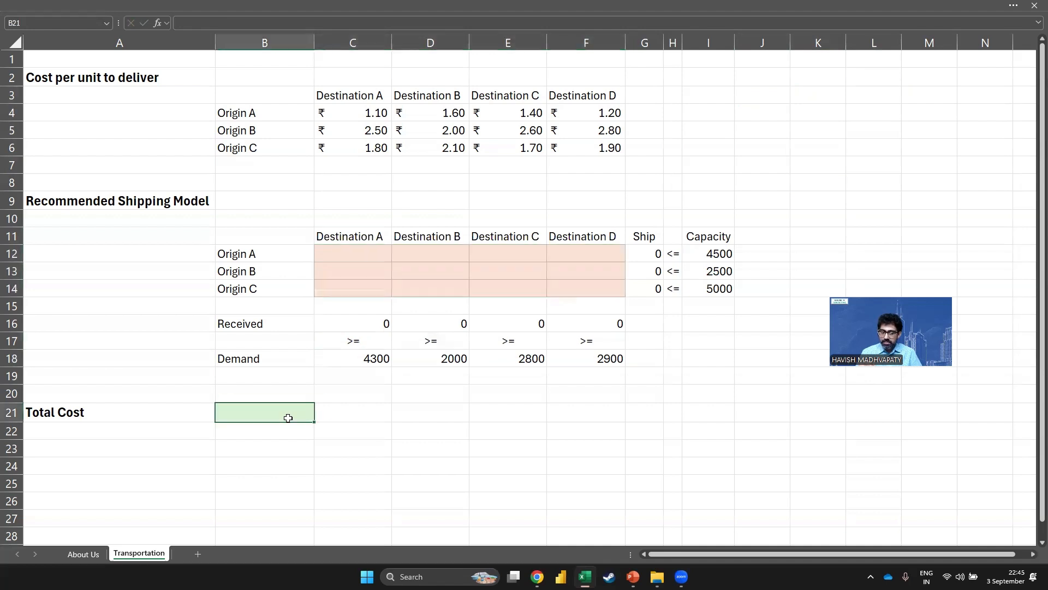
# Fill all shipment quantity cells in C12:F14 with a trial value of 100
pyautogui.click(349, 254)
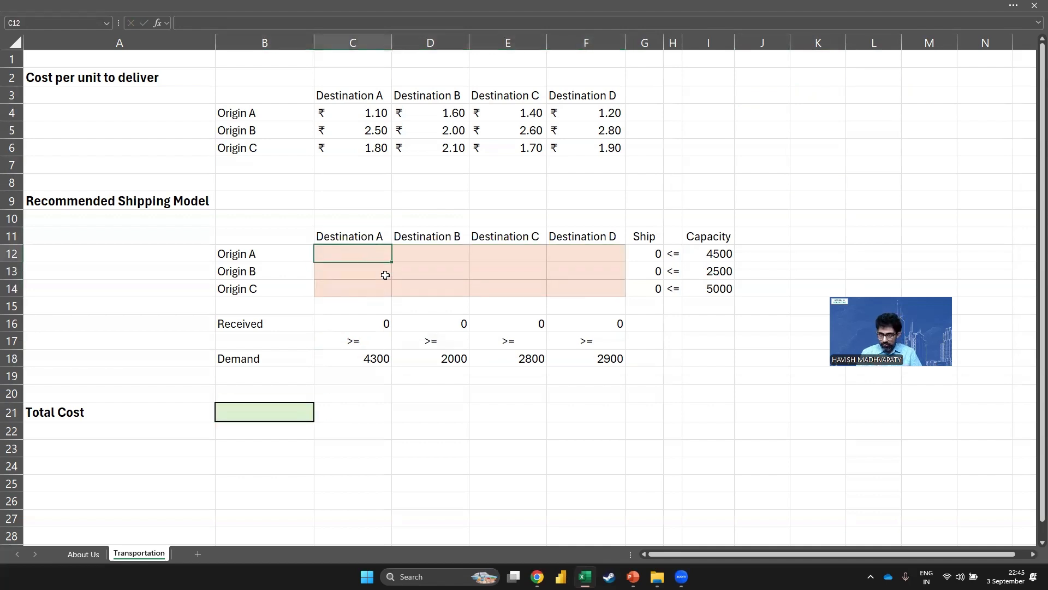
pyautogui.write('100')
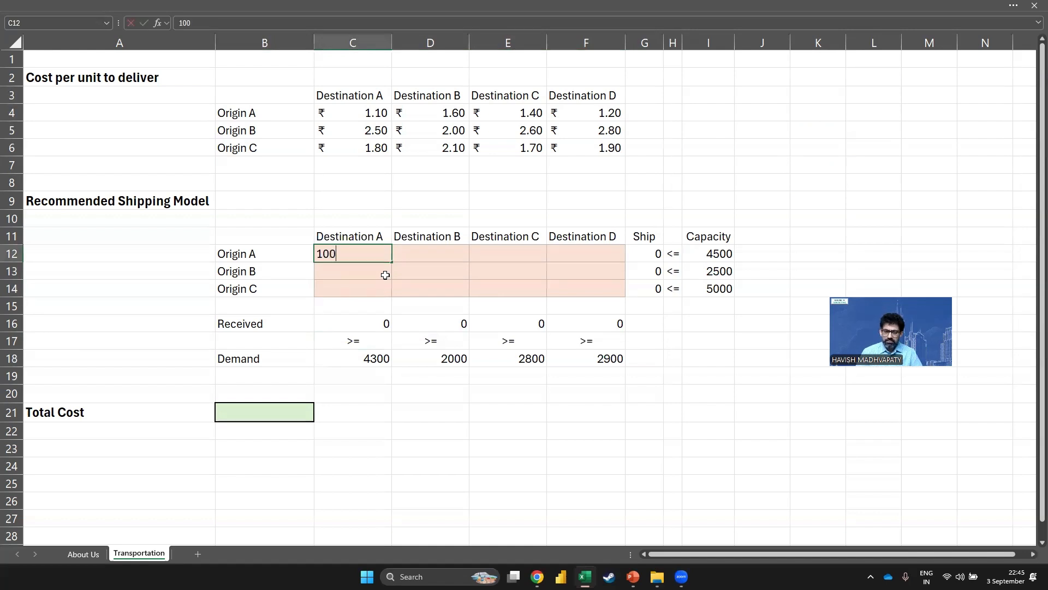
pyautogui.press('Return')
pyautogui.press('Up')
pyautogui.hotkey('shift', 'Down')
pyautogui.hotkey('shift', 'Down')
pyautogui.hotkey('shift', 'Right')
pyautogui.hotkey('shift', 'Right')
pyautogui.hotkey('shift', 'Right')
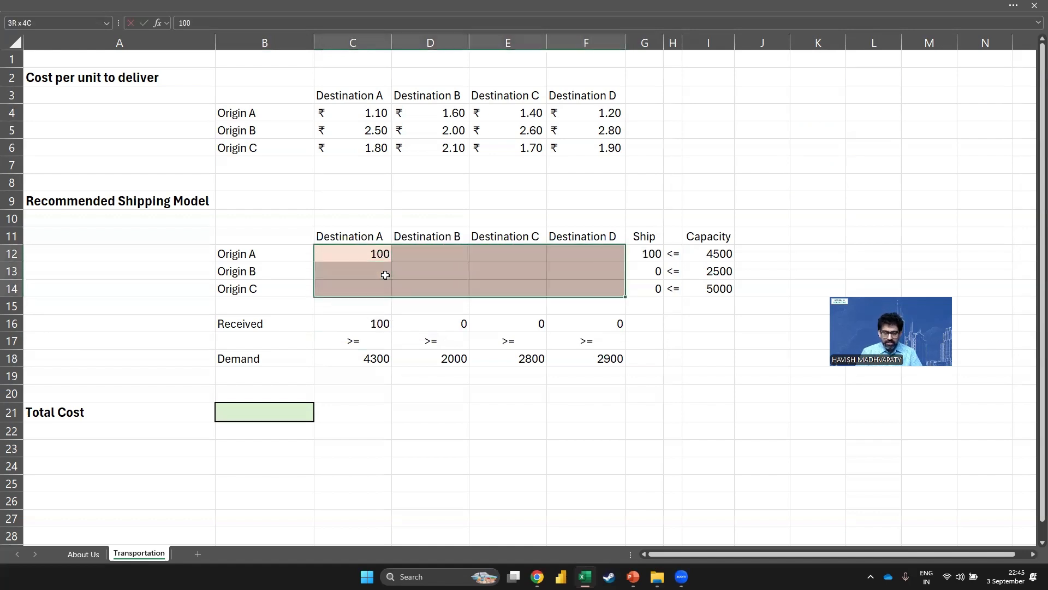
pyautogui.hotkey('ctrl', 'd')
pyautogui.hotkey('ctrl', 'r')
# Calculate Total Cost in B21 with =SUMPRODUCT(C4:F6,C12:F14), multiplying unit costs by shipped quantities
pyautogui.click(288, 416)
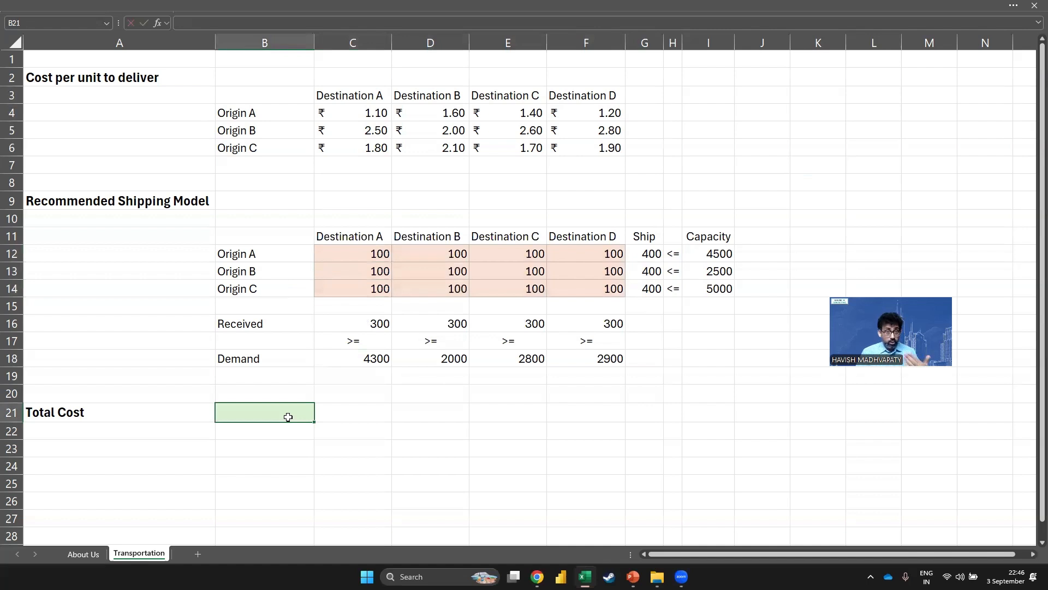
pyautogui.write('=sump')
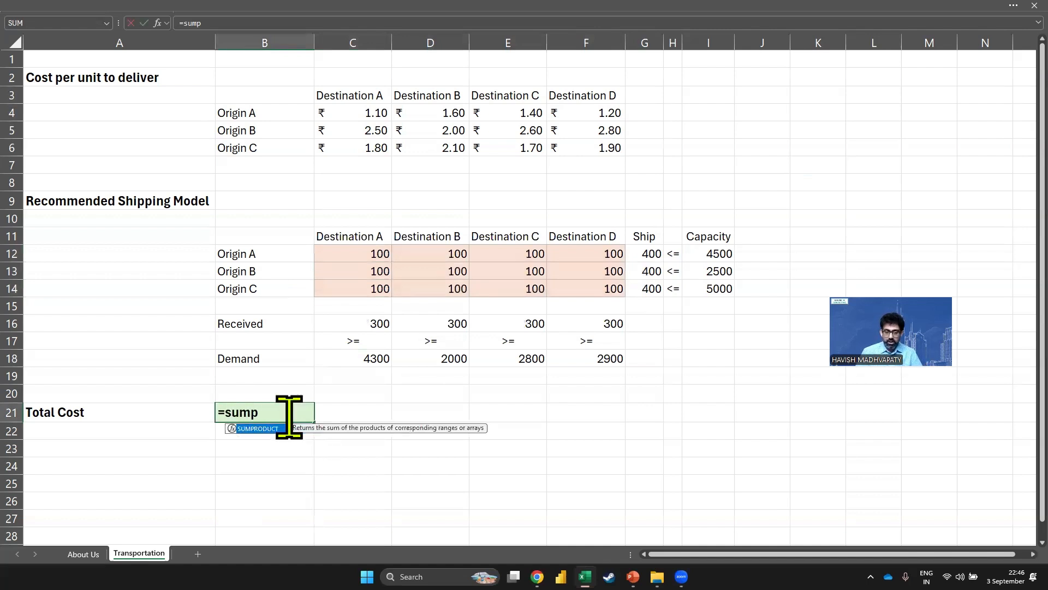
pyautogui.press('Tab')
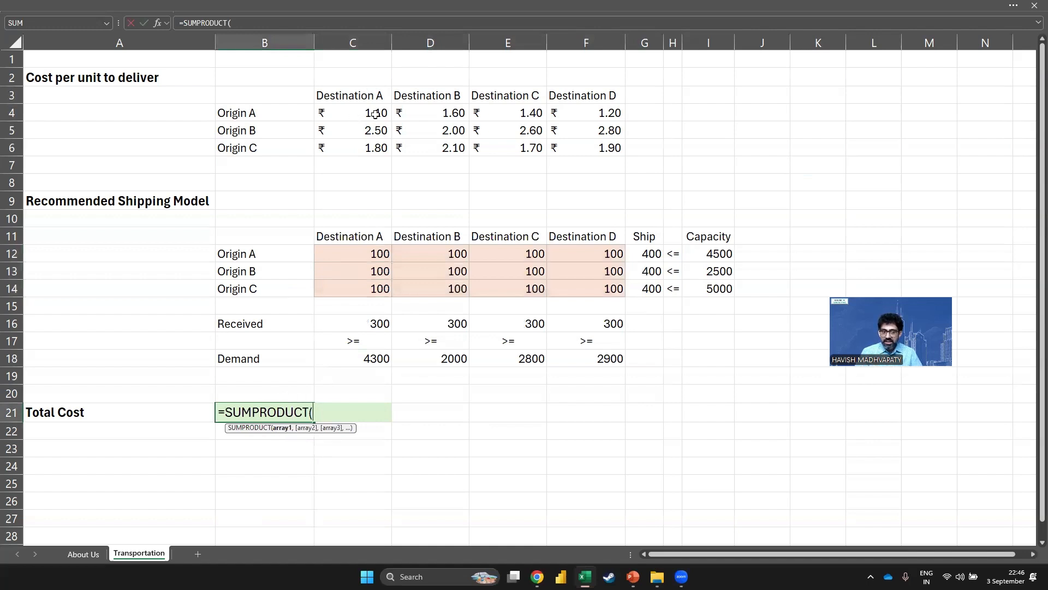
pyautogui.moveTo(375, 115); pyautogui.dragTo(595, 157)
pyautogui.write(',')
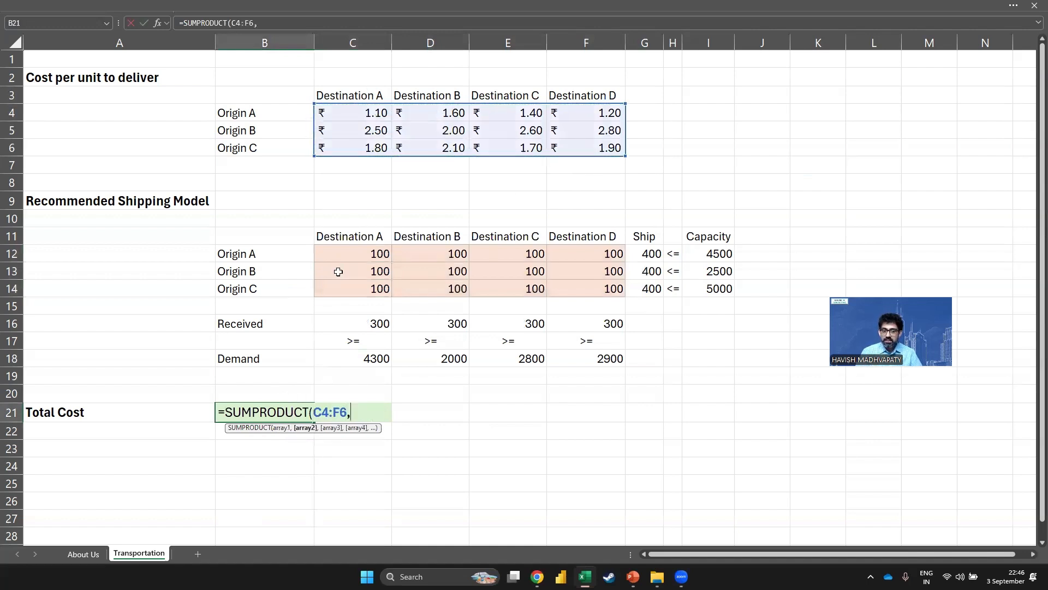
pyautogui.moveTo(346, 255); pyautogui.dragTo(596, 297)
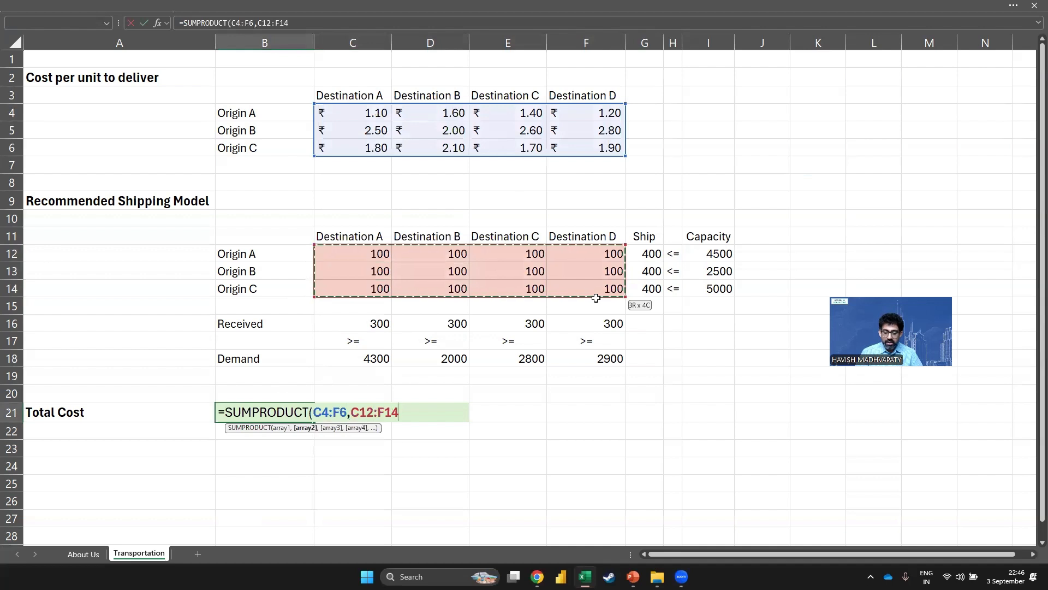
pyautogui.write(')')
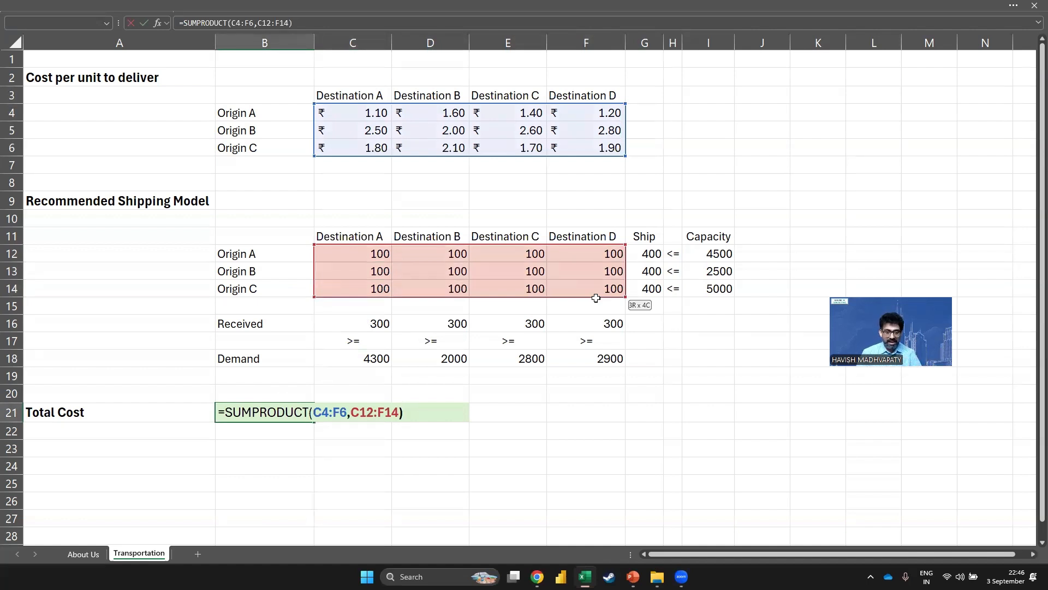
pyautogui.hotkey('ctrl', 'Return')
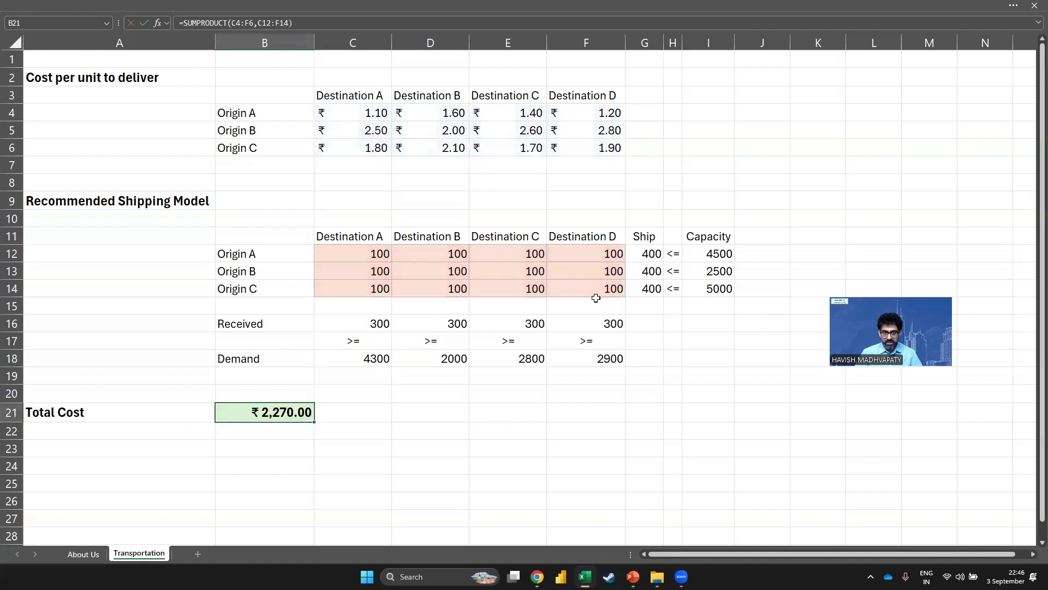
# Fill the shipment cells C12:F14 with random trial quantities using =RANDBETWEEN(100,500)
pyautogui.click(454, 257)
pyautogui.press('Left')
pyautogui.press('Up')
pyautogui.press('Down')
pyautogui.hotkey('ctrl', 'shift', 'Right')
pyautogui.hotkey('ctrl', 'shift', 'Down')
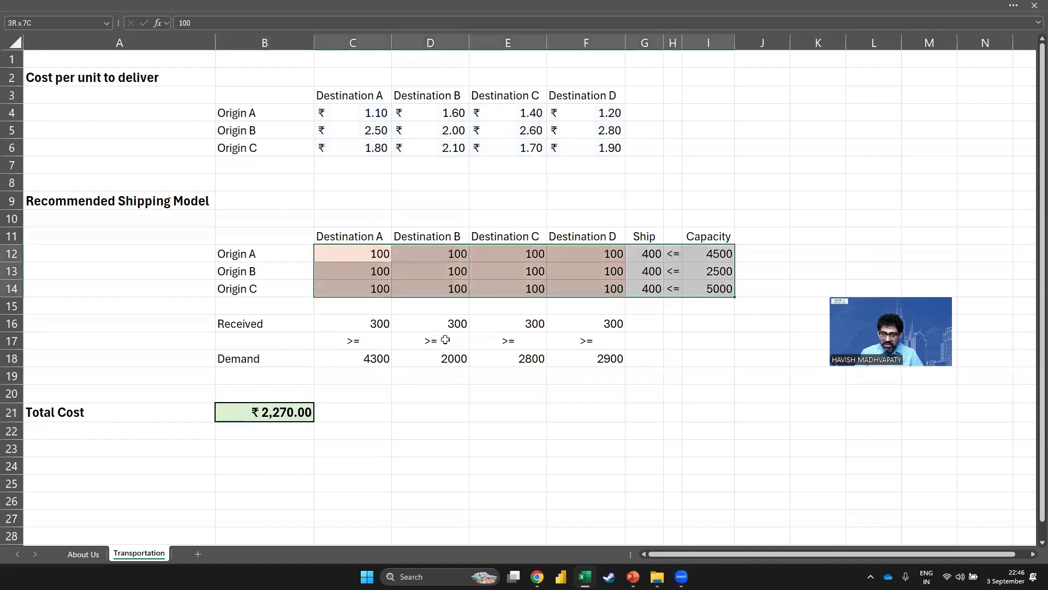
pyautogui.hotkey('shift', 'Left')
pyautogui.hotkey('shift', 'Left')
pyautogui.hotkey('shift', 'Left')
pyautogui.write('=rand')
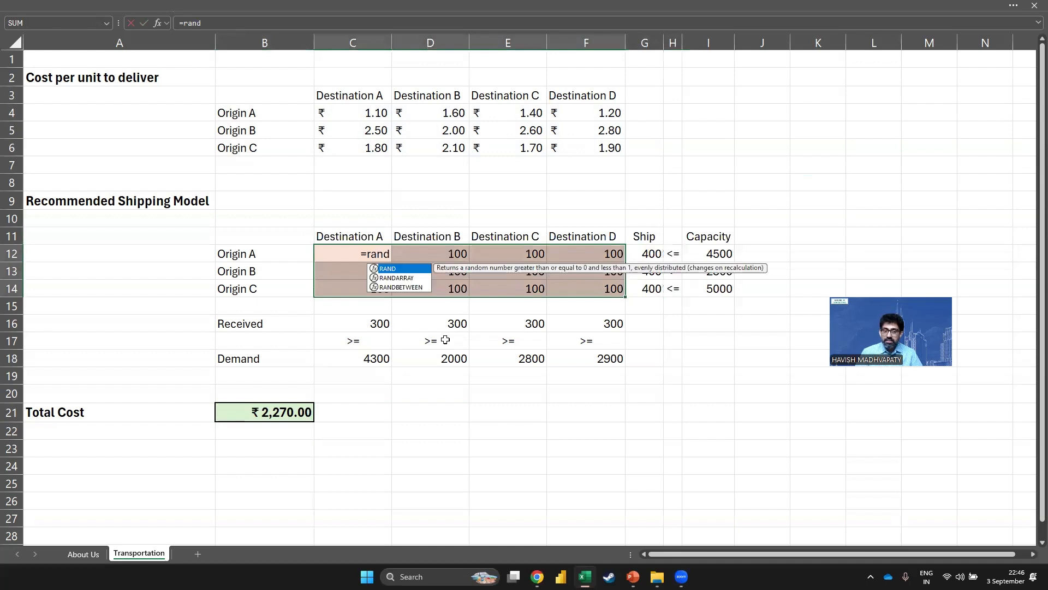
pyautogui.press('Tab')
pyautogui.write('100,')
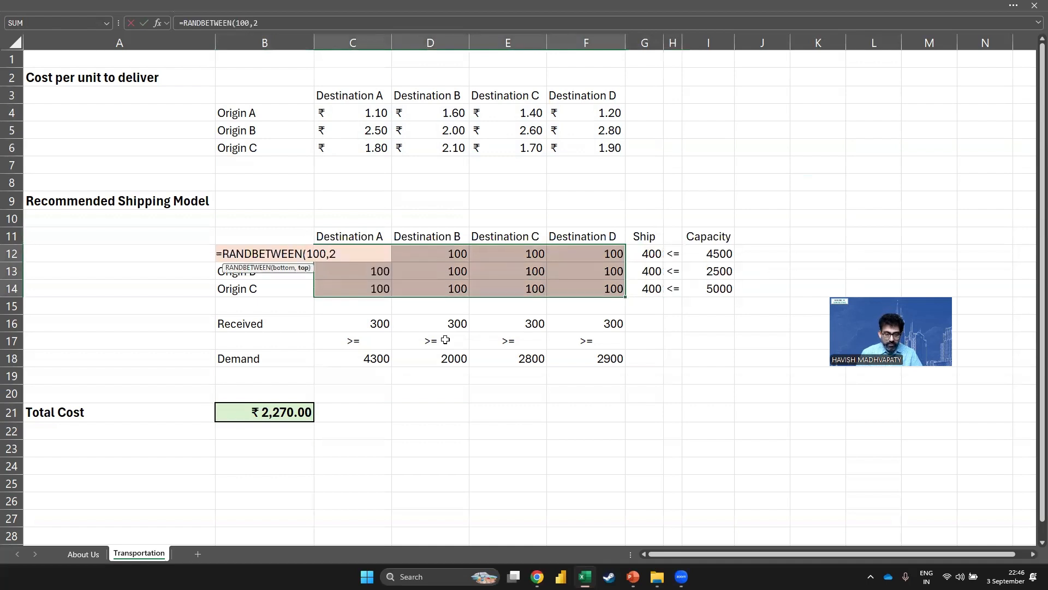
pyautogui.write('500')
pyautogui.hotkey('ctrl', 'Return')
# Convert the random shipment formulas in C12:F14 to fixed values in place
pyautogui.hotkey('ctrl', 'c')
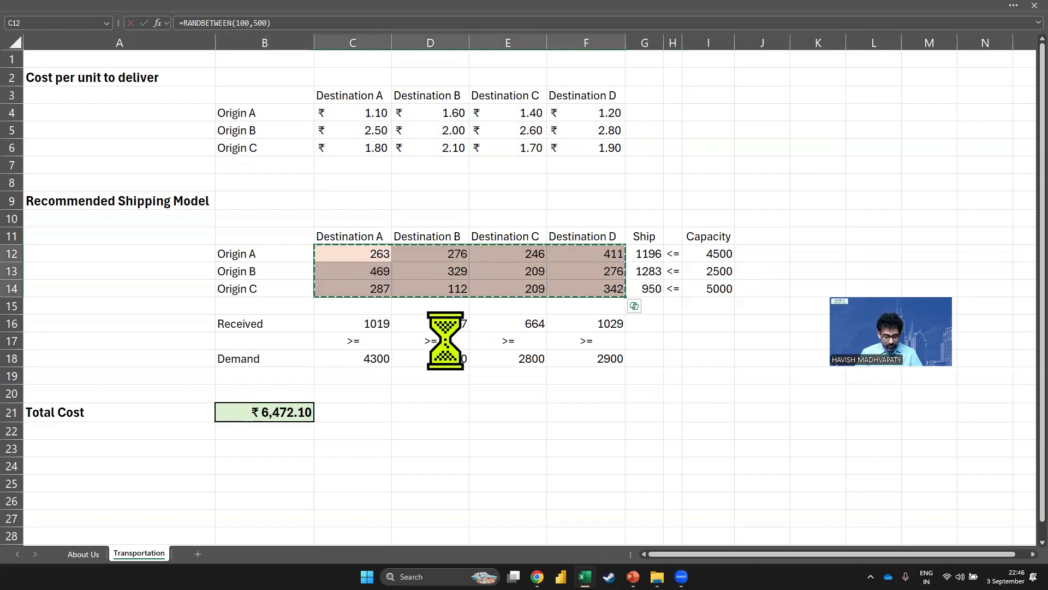
pyautogui.hotkey('ctrl', 'alt', 'v')
pyautogui.press('v')
pyautogui.press('Return')
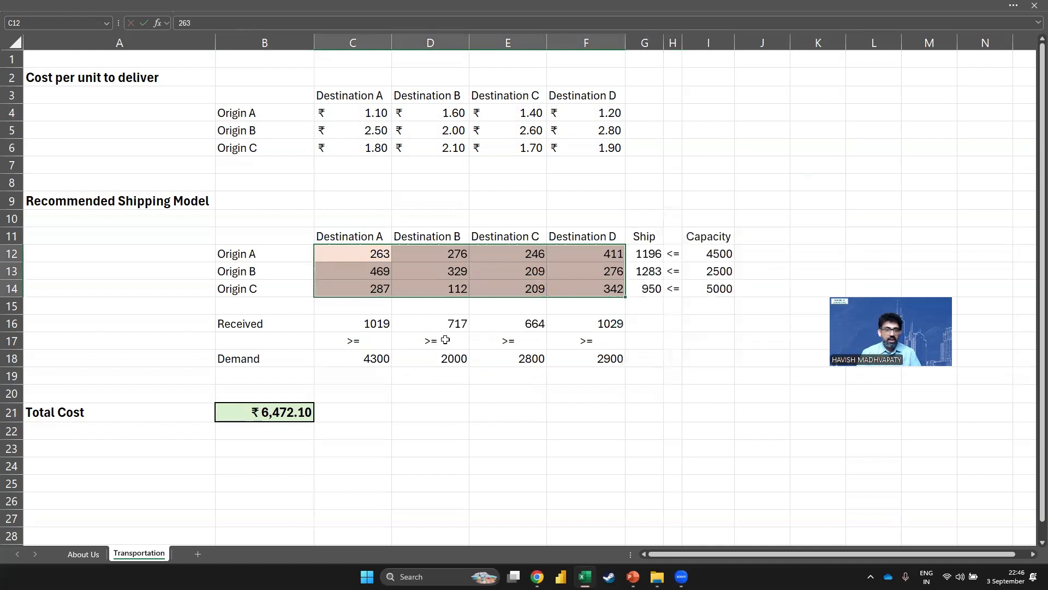
# Examine how the unit costs pair with their matching shipment quantities and inspect the Total Cost formula in B21
pyautogui.click(362, 111)
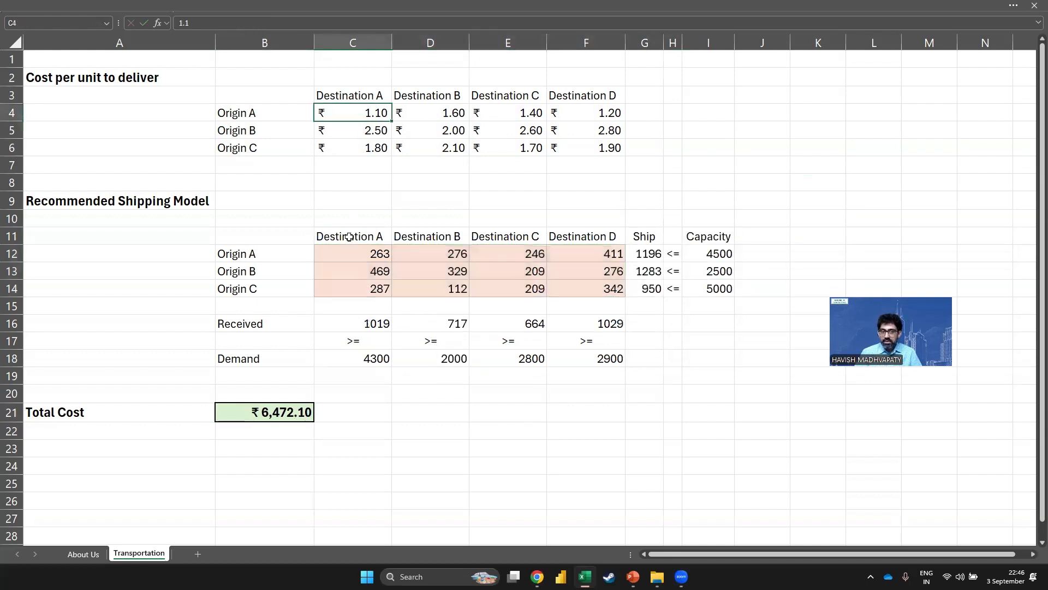
pyautogui.click(424, 111)
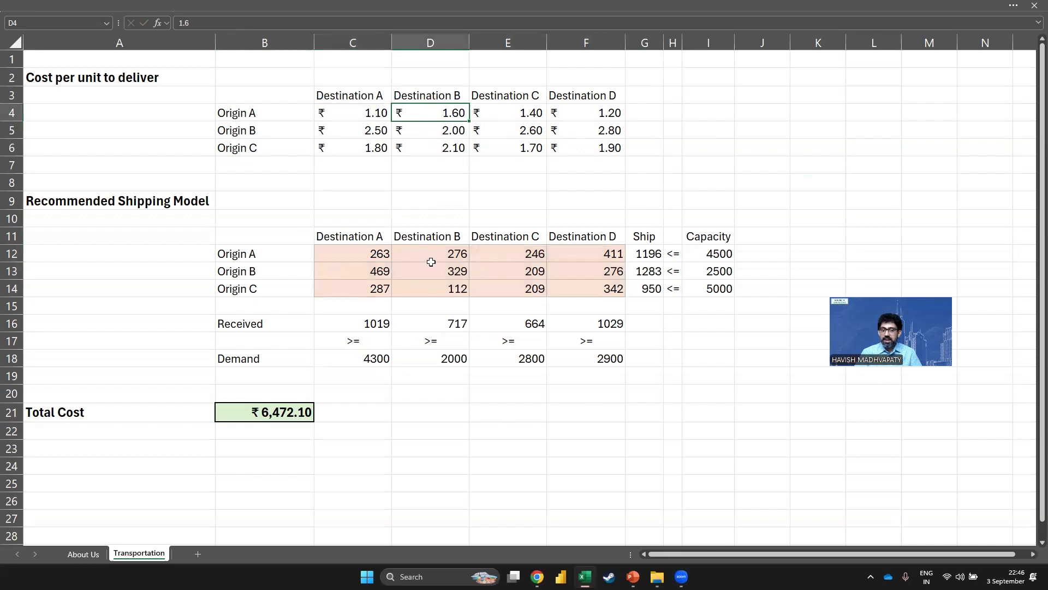
pyautogui.click(344, 131)
pyautogui.keyDown('ctrl'); pyautogui.click(349, 267); pyautogui.keyUp('ctrl')
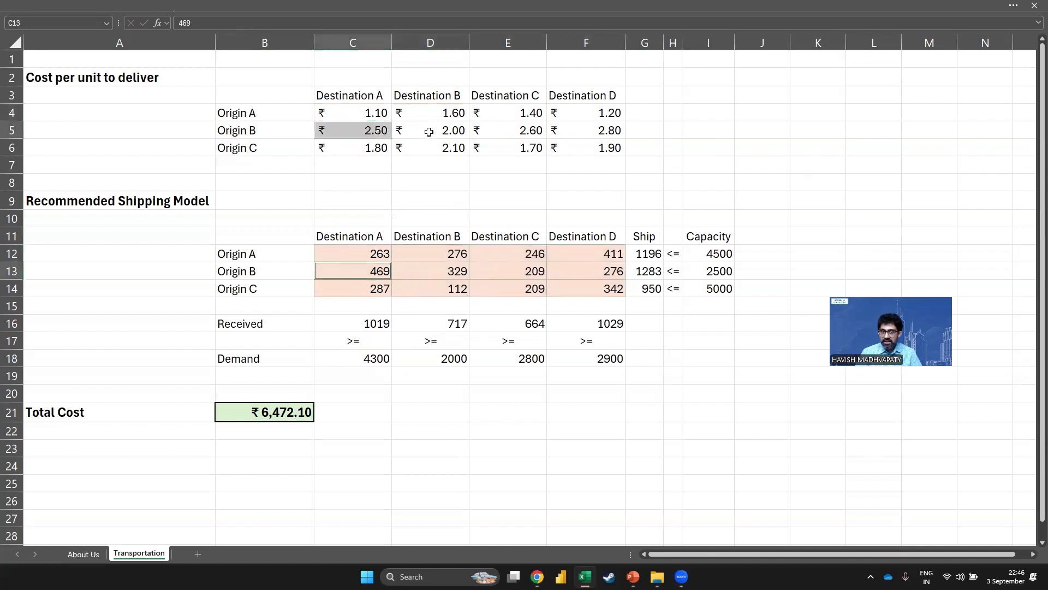
pyautogui.click(426, 135)
pyautogui.keyDown('ctrl'); pyautogui.click(429, 272); pyautogui.keyUp('ctrl')
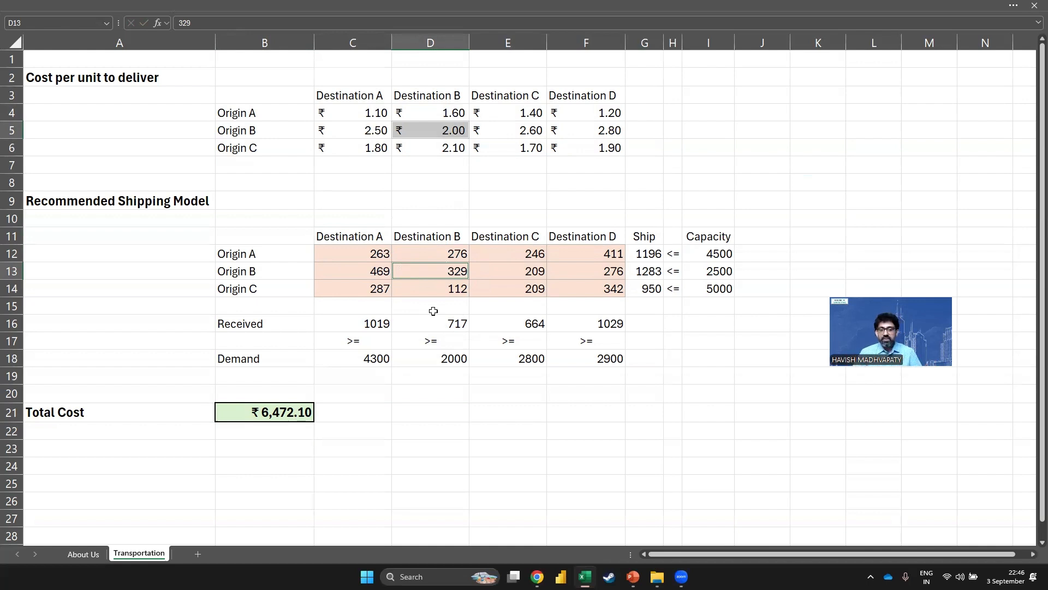
pyautogui.doubleClick(267, 413)
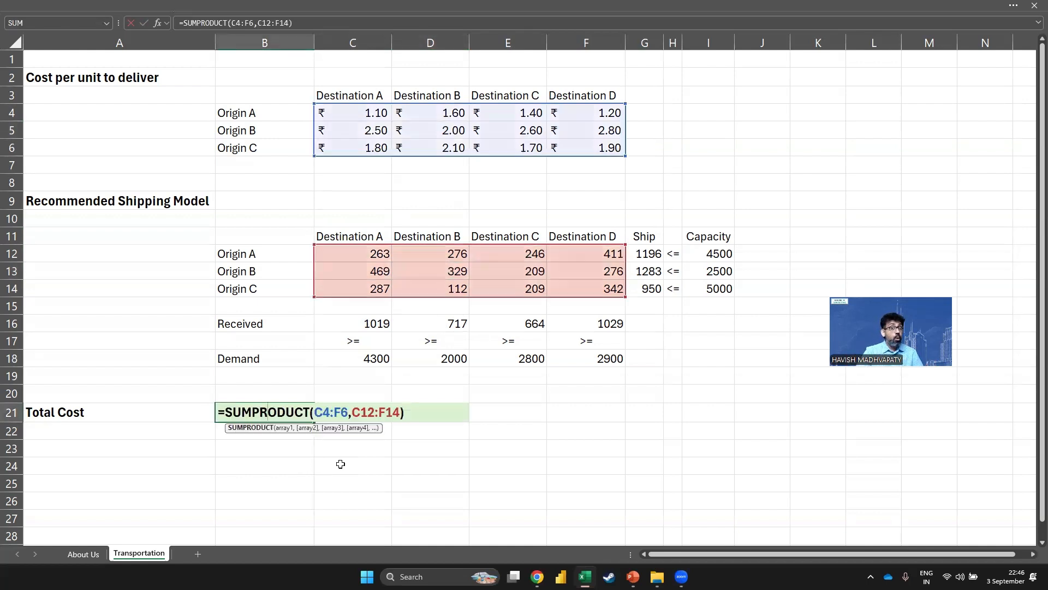
pyautogui.press('Escape')
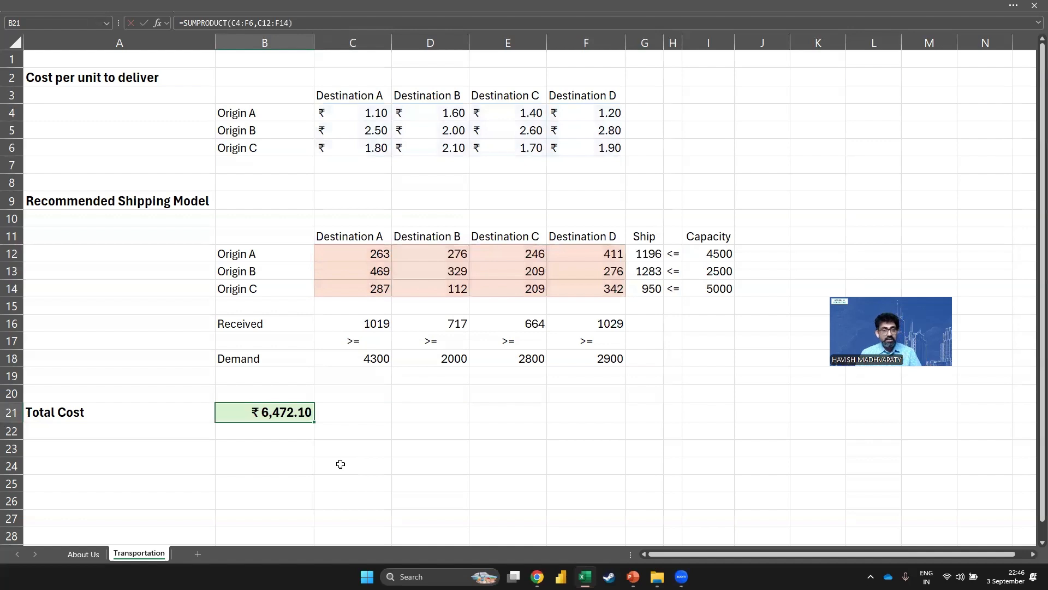
# Replace the Total Cost formula in B21 with the array product =C4:F6*C12:F14, multiplying each unit cost by its shipment quantity
pyautogui.write('=')
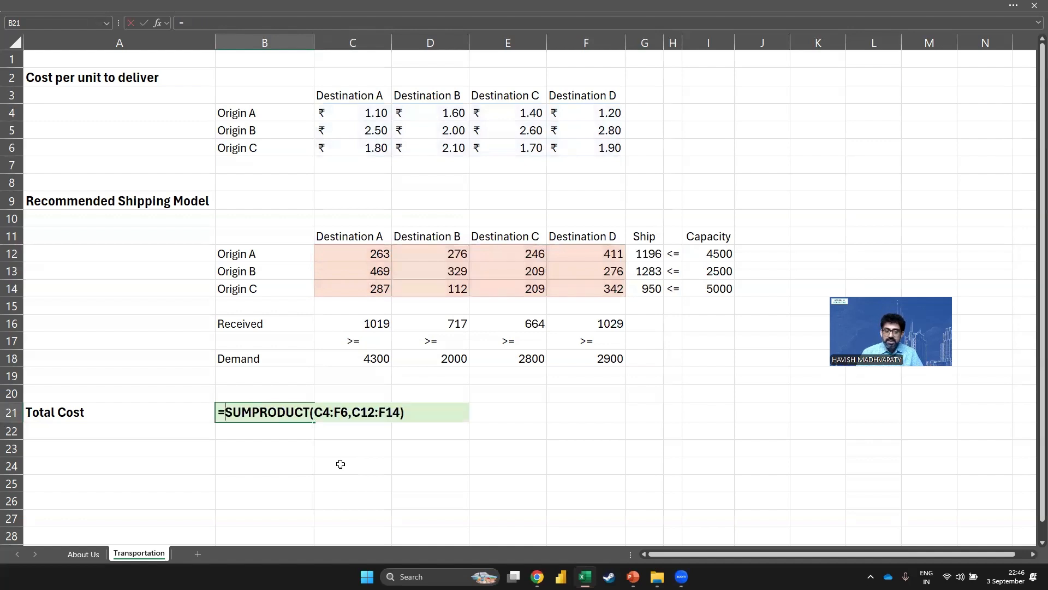
pyautogui.press('Right')
pyautogui.press('Up')
pyautogui.press('Up')
pyautogui.press('Up')
pyautogui.press('Up')
pyautogui.press('Up')
pyautogui.press('Up')
pyautogui.press('Up')
pyautogui.hotkey('ctrl', 'Up')
pyautogui.hotkey('ctrl', 'Up')
pyautogui.hotkey('ctrl', 'Up')
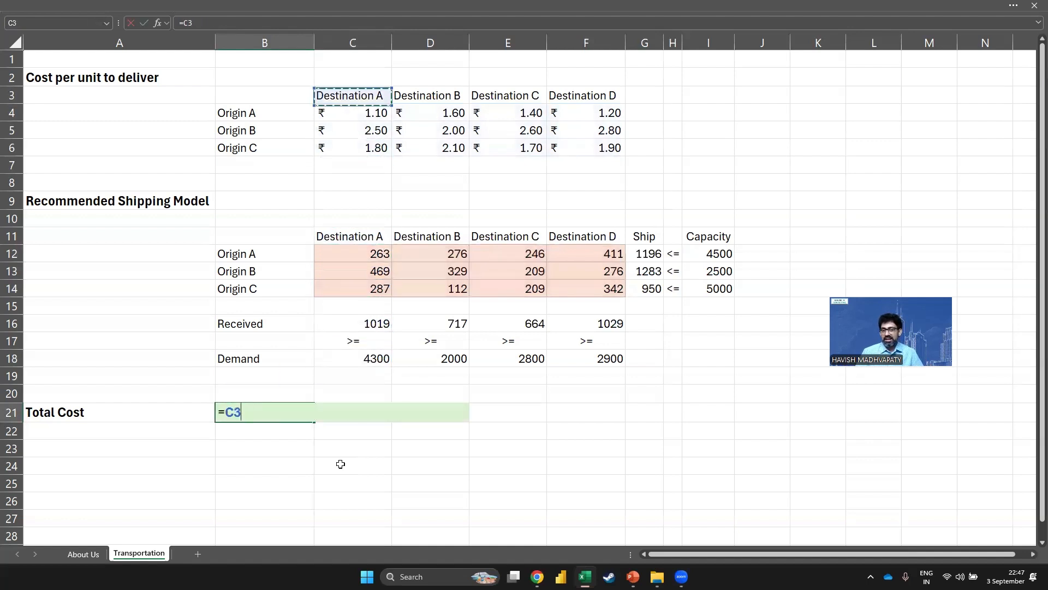
pyautogui.press('Down')
pyautogui.hotkey('shift', 'Down')
pyautogui.hotkey('shift', 'Down')
pyautogui.hotkey('shift', 'Right')
pyautogui.hotkey('shift', 'Right')
pyautogui.hotkey('shift', 'Right')
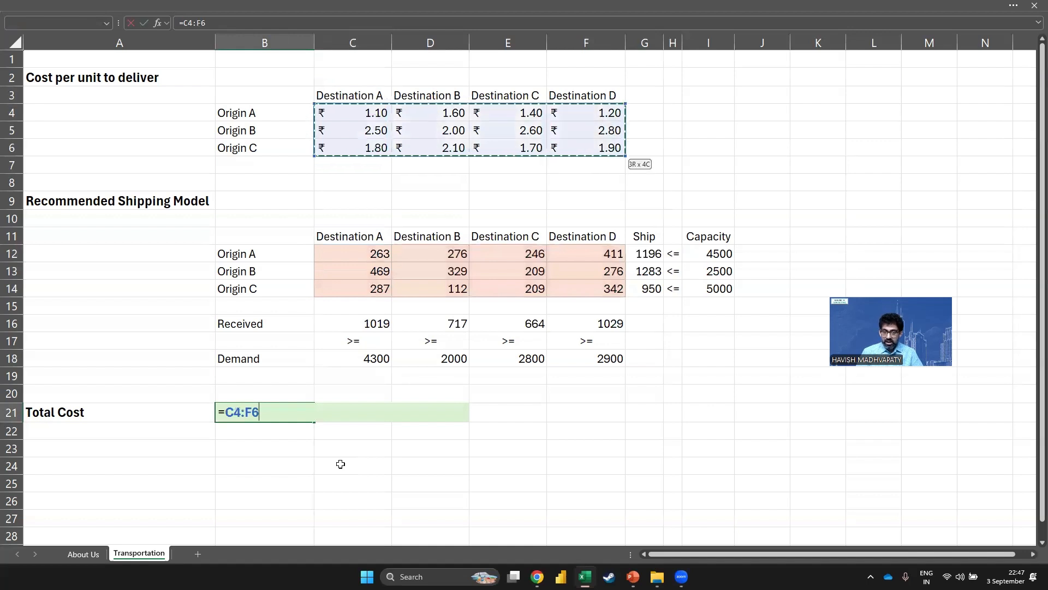
pyautogui.write(',')
pyautogui.moveTo(366, 251); pyautogui.dragTo(560, 292)
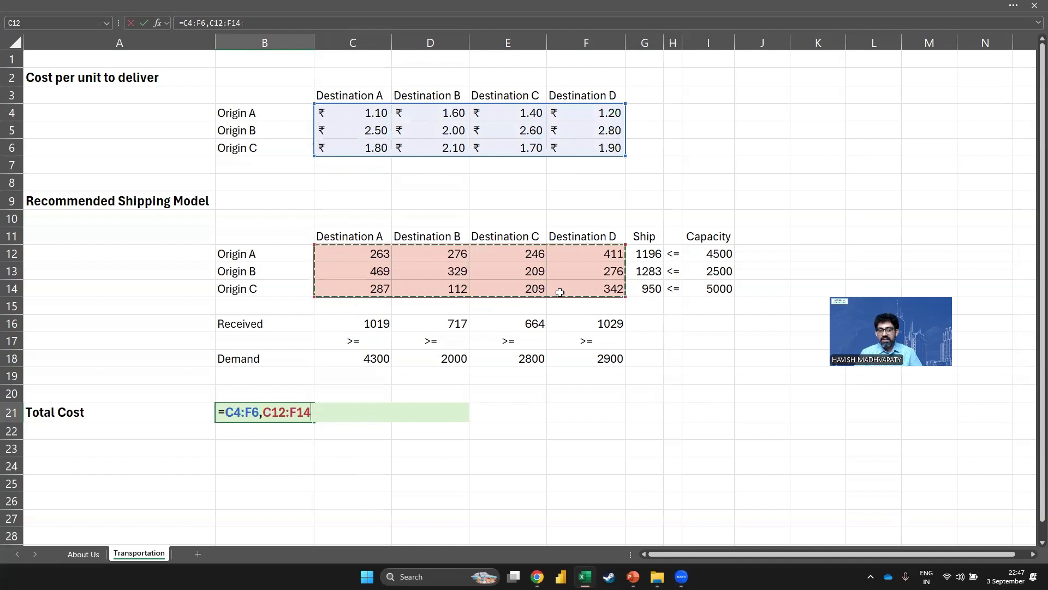
pyautogui.click(269, 411)
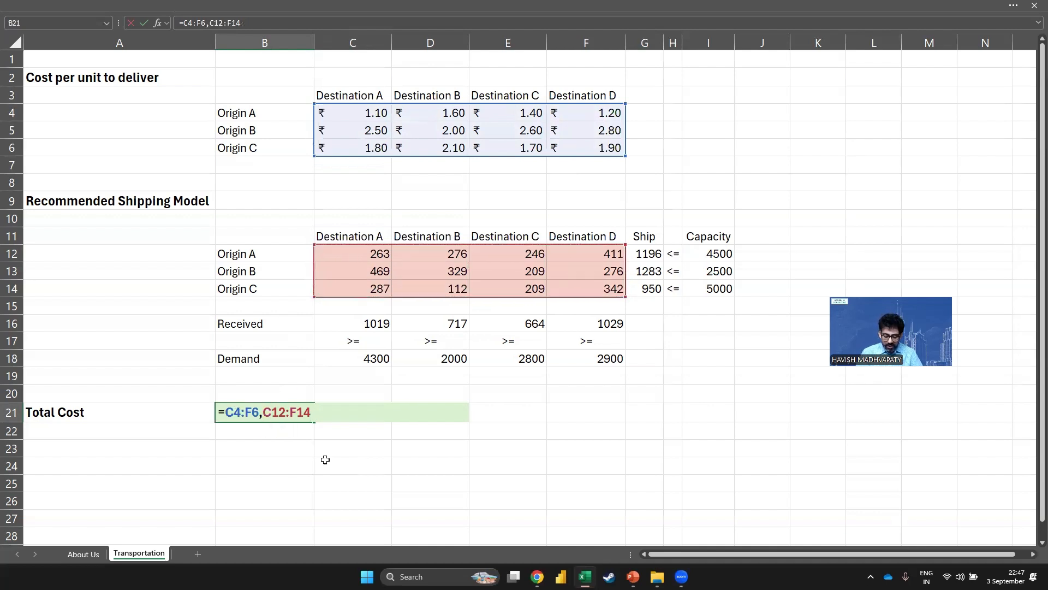
pyautogui.press('BackSpace')
pyautogui.write('*')
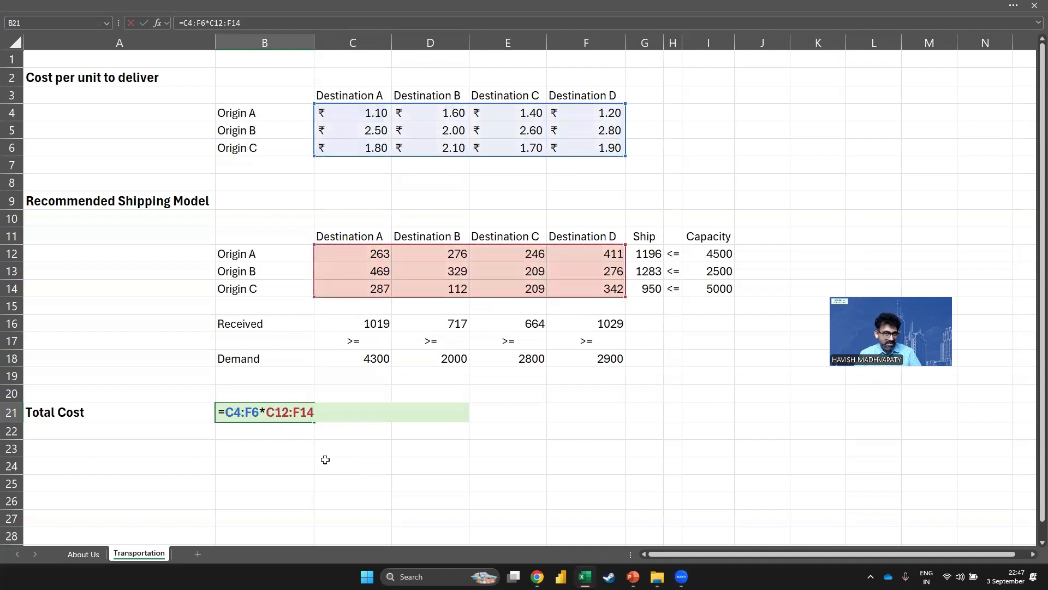
pyautogui.press('Return')
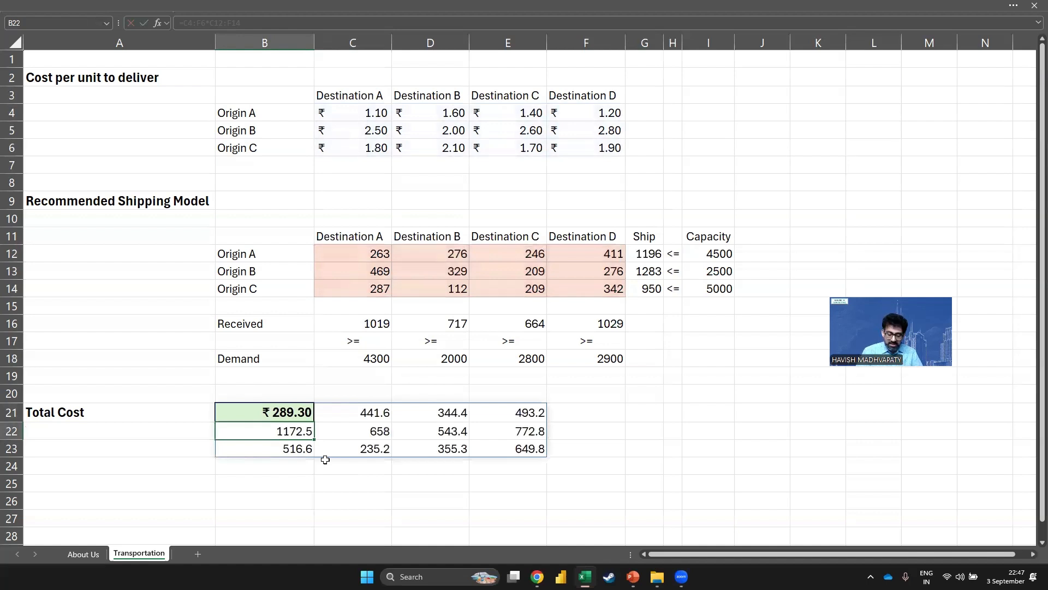
# Wrap the array product in B21 in a sum, making the formula =SUM(C4:F6*C12:F14)
pyautogui.press('Down')
pyautogui.press('Up')
pyautogui.press('Up')
pyautogui.press('F2')
pyautogui.press('Home')
pyautogui.press('Right')
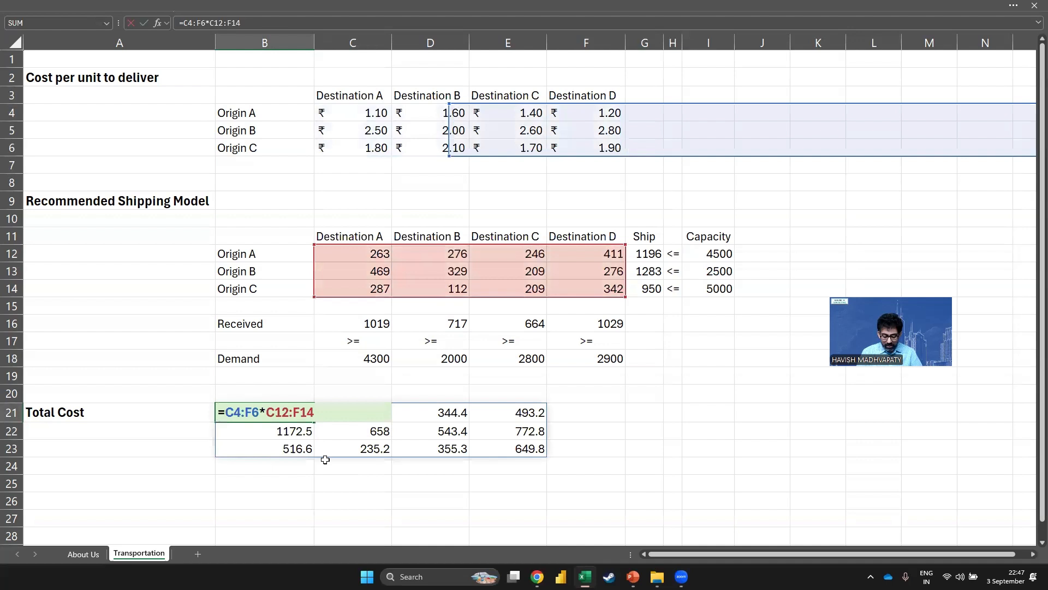
pyautogui.write('sum(')
pyautogui.press('BackSpace')
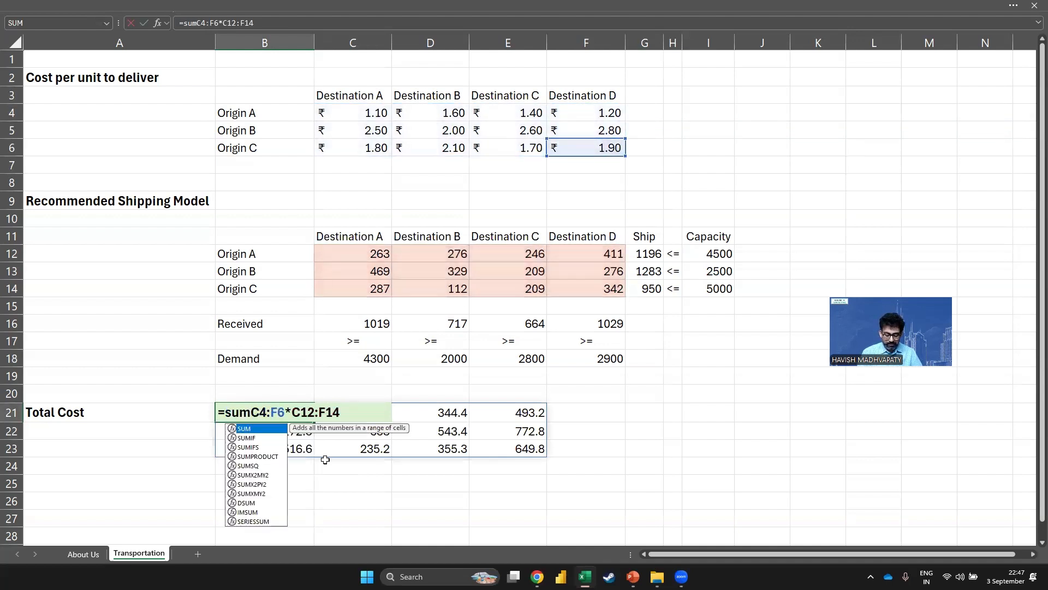
pyautogui.write('(')
pyautogui.press('End')
pyautogui.write(')')
pyautogui.hotkey('ctrl', 'Return')
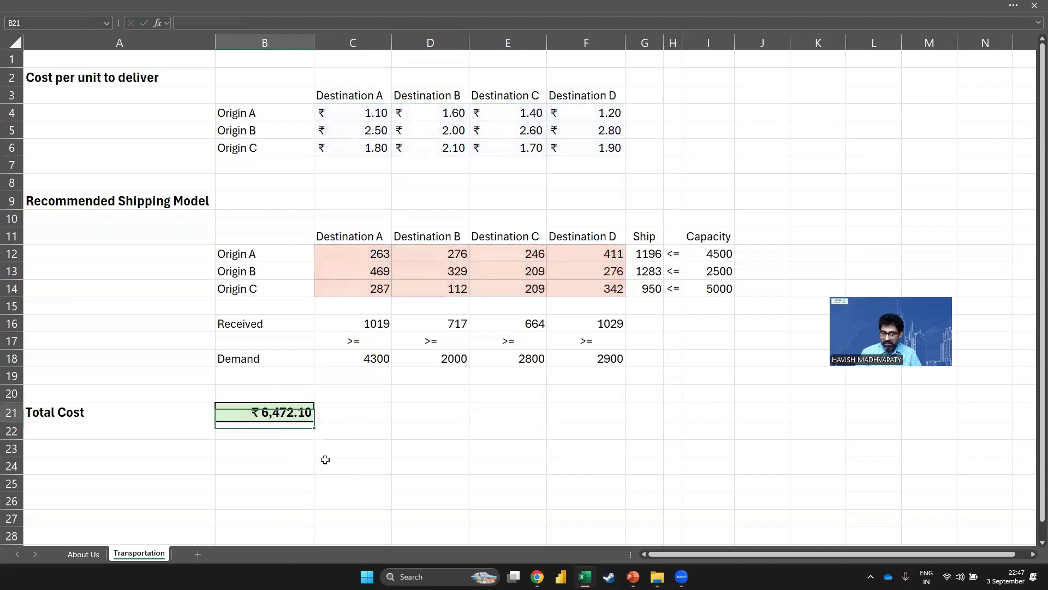
# Copy the Total Cost cell B21 with its formatting to D21
pyautogui.press('F2')
pyautogui.press('Tab')
pyautogui.press('Right')
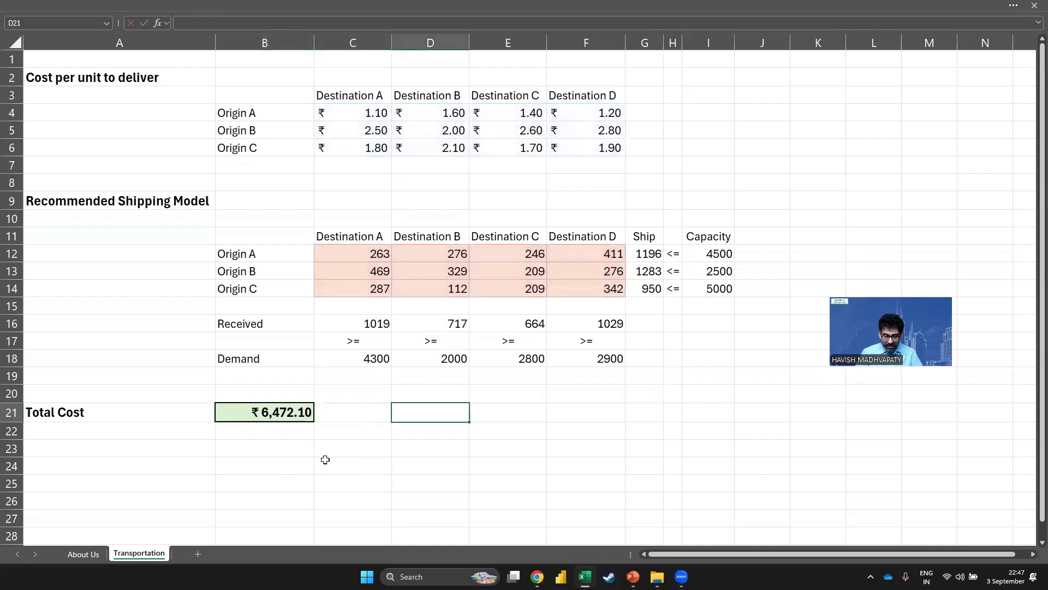
pyautogui.press('Left')
pyautogui.press('Left')
pyautogui.hotkey('ctrl', 'c')
pyautogui.press('Right')
pyautogui.press('Right')
pyautogui.hotkey('ctrl', 'v')
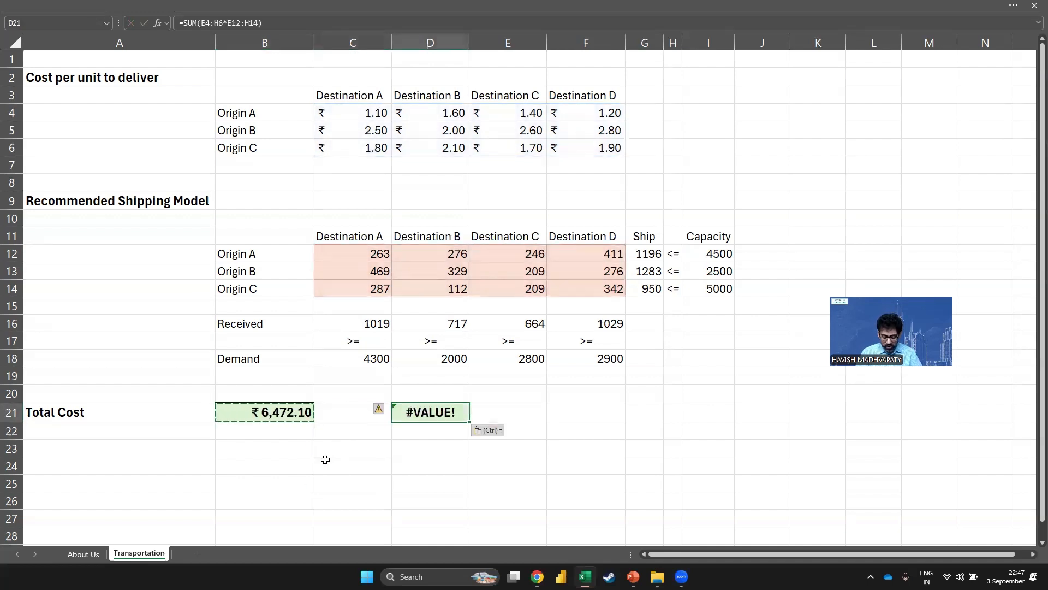
# Replace the formula in D21 with =SUMPRODUCT(C4:F6,C12:F14) as an alternative total cost calculation
pyautogui.write('=sumpr')
pyautogui.hotkey('ctrl', 'Return')
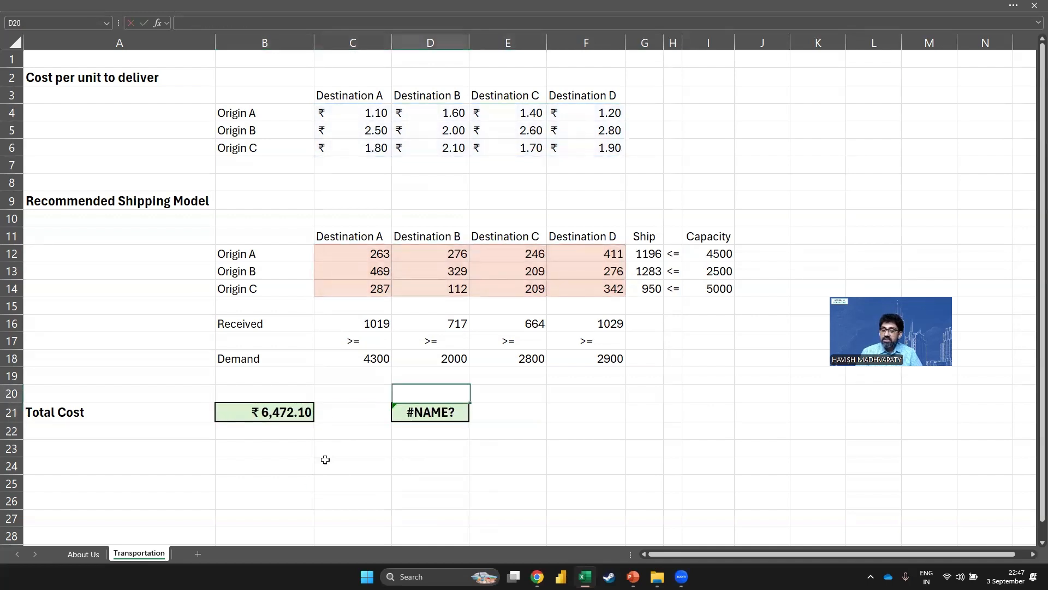
pyautogui.write('=sumpr')
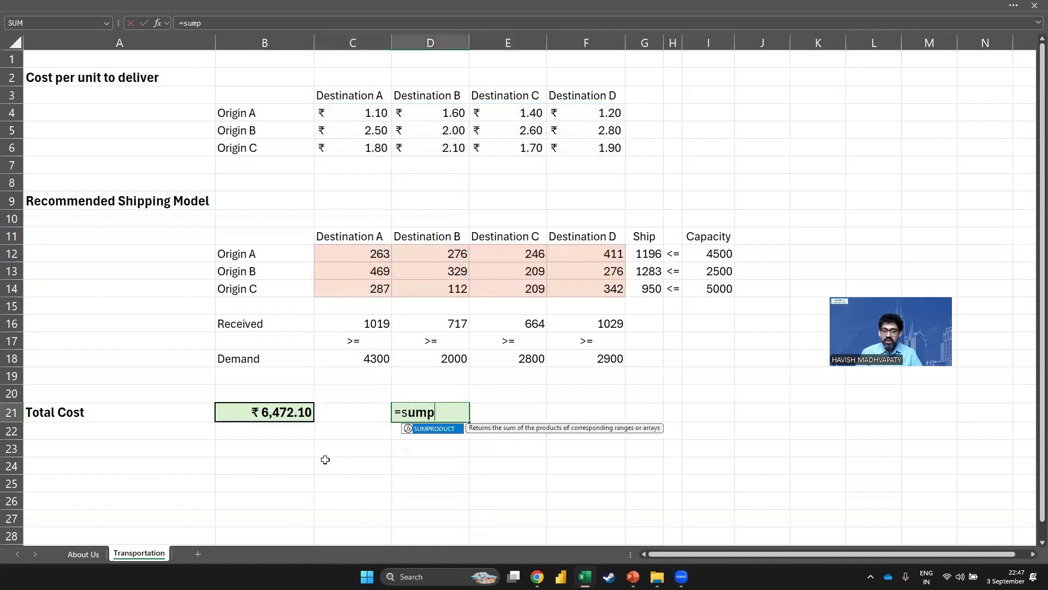
pyautogui.press('Tab')
pyautogui.press('Left')
pyautogui.press('Up')
pyautogui.press('Up')
pyautogui.press('Up')
pyautogui.press('Up')
pyautogui.press('Up')
pyautogui.press('Up')
pyautogui.press('Up')
pyautogui.press('Up')
pyautogui.press('Up')
pyautogui.press('Up')
pyautogui.press('Up')
pyautogui.press('Up')
pyautogui.press('Up')
pyautogui.press('Up')
pyautogui.press('Up')
pyautogui.press('Up')
pyautogui.press('Up')
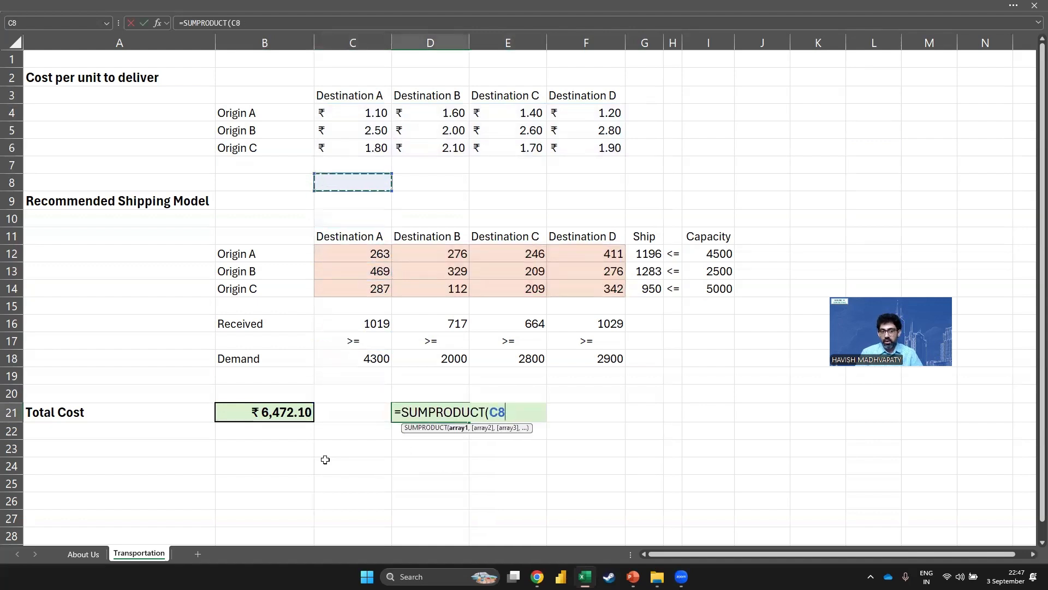
pyautogui.hotkey('shift', 'Down')
pyautogui.hotkey('shift', 'Down')
pyautogui.hotkey('shift', 'Right')
pyautogui.hotkey('shift', 'Right')
pyautogui.hotkey('shift', 'Right')
pyautogui.write(',')
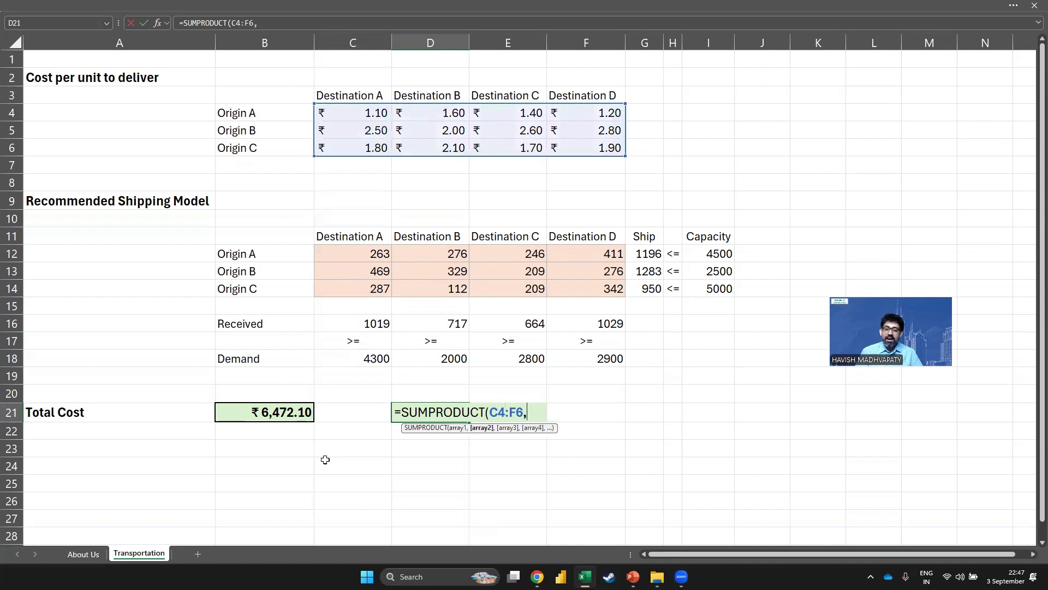
pyautogui.press('Left')
pyautogui.press('Down')
pyautogui.press('Down')
pyautogui.press('Up')
pyautogui.press('Up')
pyautogui.press('Up')
pyautogui.press('Up')
pyautogui.press('Up')
pyautogui.press('Up')
pyautogui.press('Up')
pyautogui.press('Up')
pyautogui.press('Up')
pyautogui.press('Up')
pyautogui.press('Up')
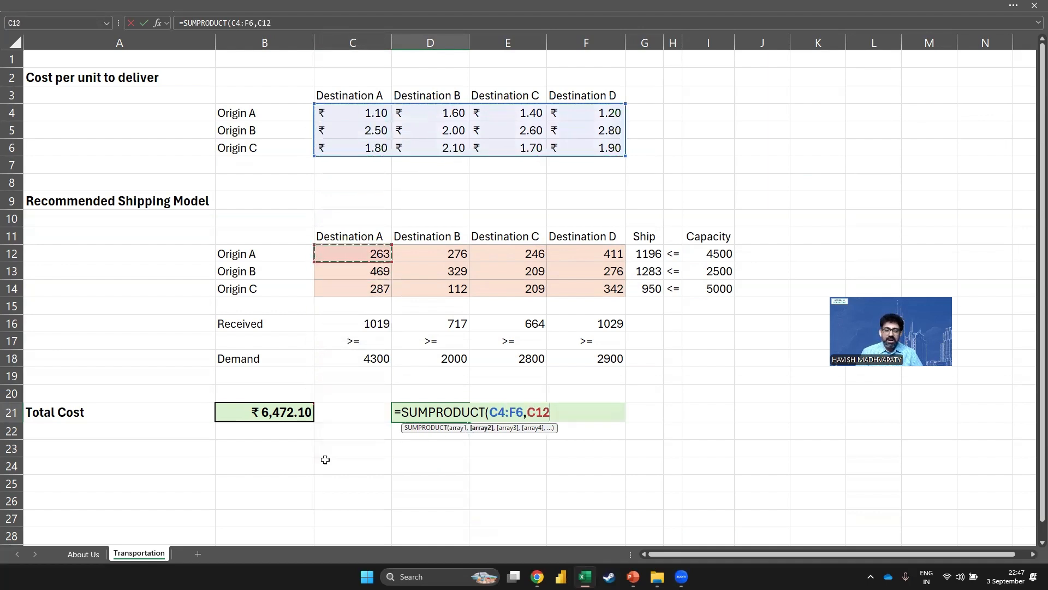
pyautogui.hotkey('shift', 'Down')
pyautogui.hotkey('shift', 'Down')
pyautogui.hotkey('shift', 'Right')
pyautogui.hotkey('shift', 'Right')
pyautogui.hotkey('shift', 'Right')
pyautogui.hotkey('shift', 'Right')
pyautogui.hotkey('shift', 'Right')
pyautogui.hotkey('shift', 'Right')
pyautogui.hotkey('shift', 'Left')
pyautogui.hotkey('shift', 'Left')
pyautogui.hotkey('shift', 'Left')
pyautogui.press('Return')
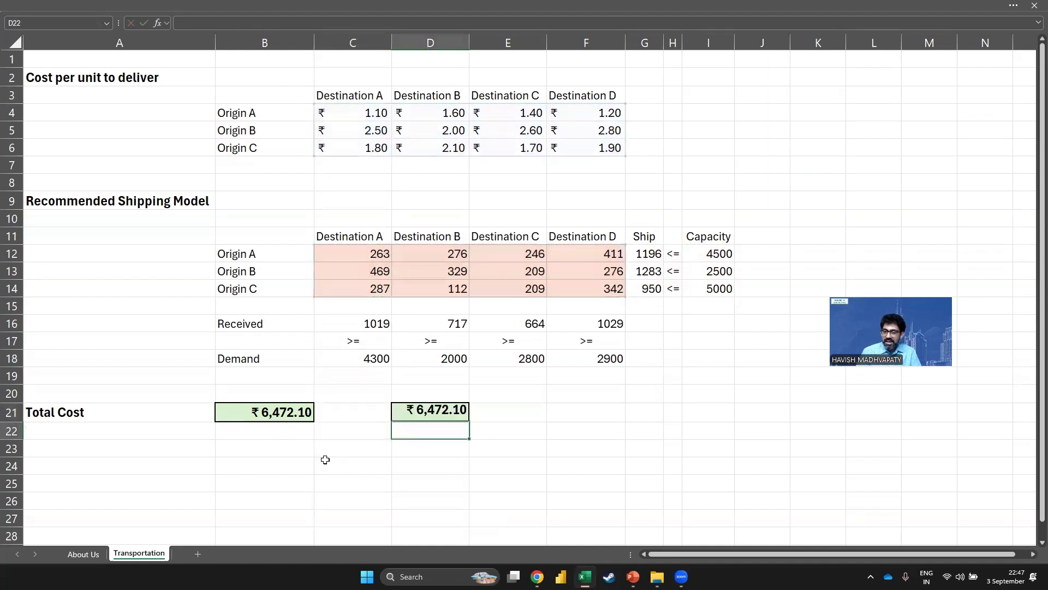
# Compare the SUM array formula in B21 with the SUMPRODUCT formula in D21
pyautogui.press('Left')
pyautogui.press('Left')
pyautogui.press('Up')
pyautogui.press('F2')
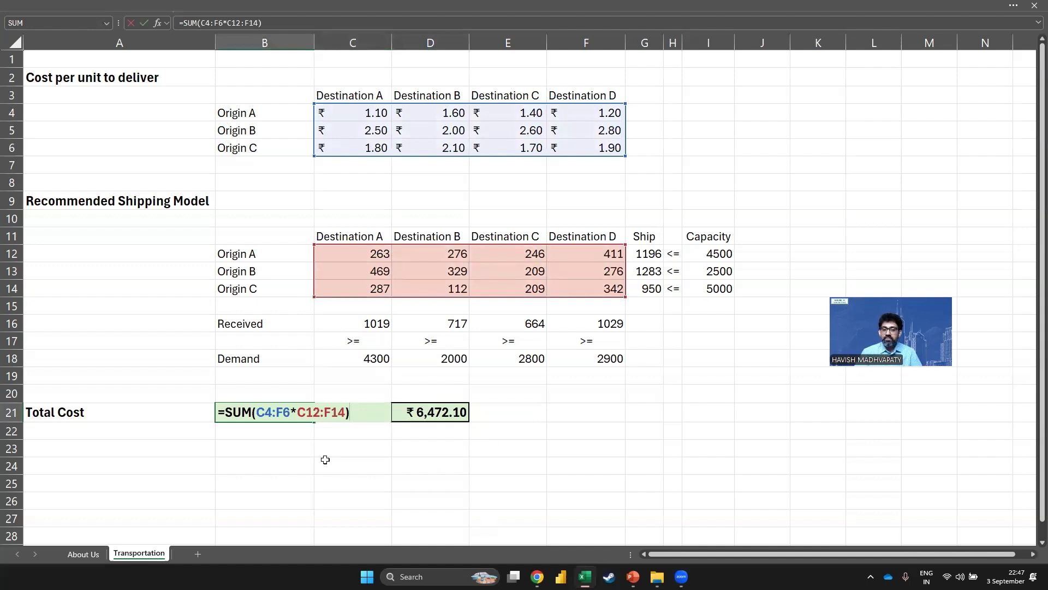
pyautogui.press('Tab')
pyautogui.press('Tab')
pyautogui.press('F2')
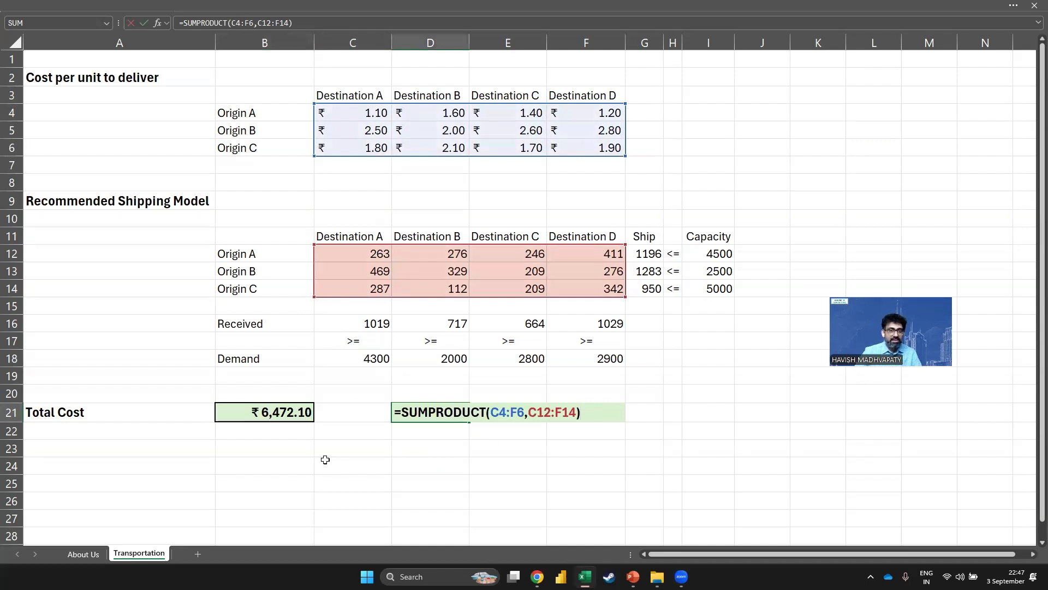
pyautogui.press('Escape')
pyautogui.press('Left')
pyautogui.press('Left')
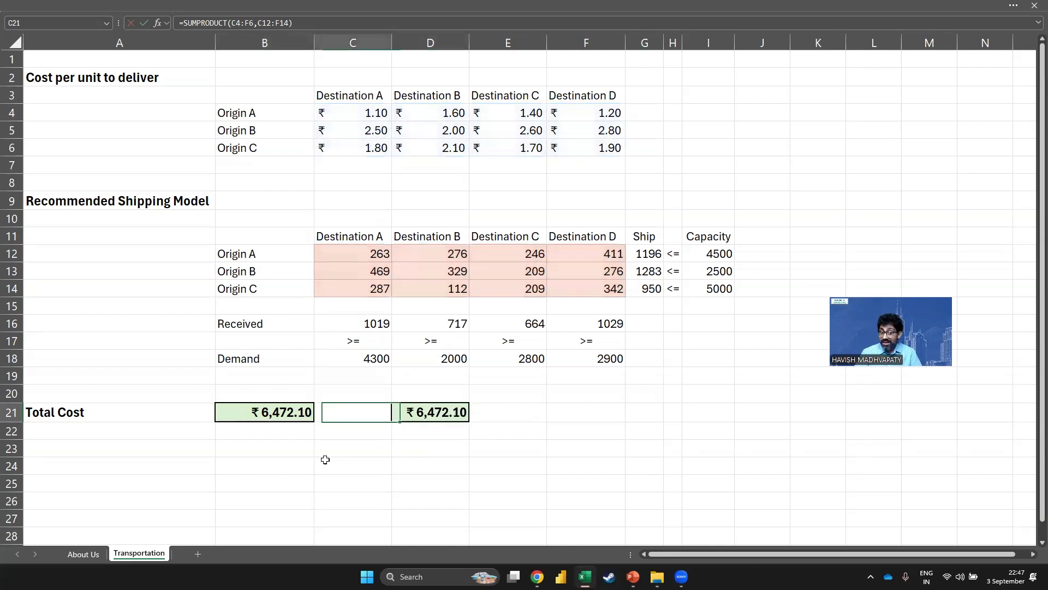
# Try =AVERAGE(C4:F6/C12:F14) in B21 as a different array calculation and undo it
pyautogui.press('F2')
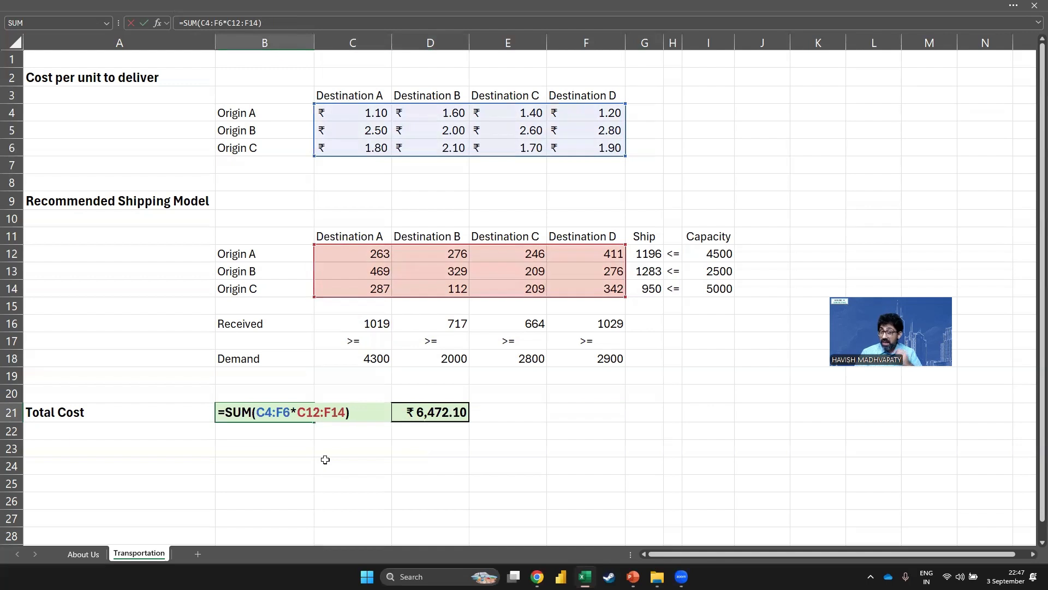
pyautogui.press('Left')
pyautogui.press('Left')
pyautogui.press('Left')
pyautogui.press('Left')
pyautogui.press('Left')
pyautogui.press('Left')
pyautogui.press('Left')
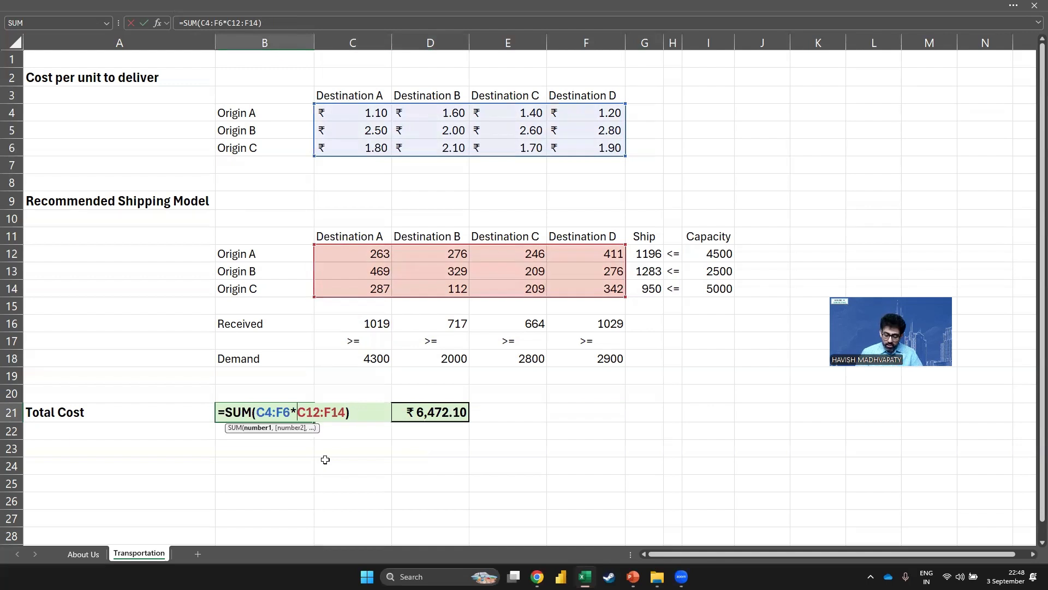
pyautogui.press('BackSpace')
pyautogui.write('/')
pyautogui.press('Left')
pyautogui.press('Left')
pyautogui.press('Left')
pyautogui.press('Left')
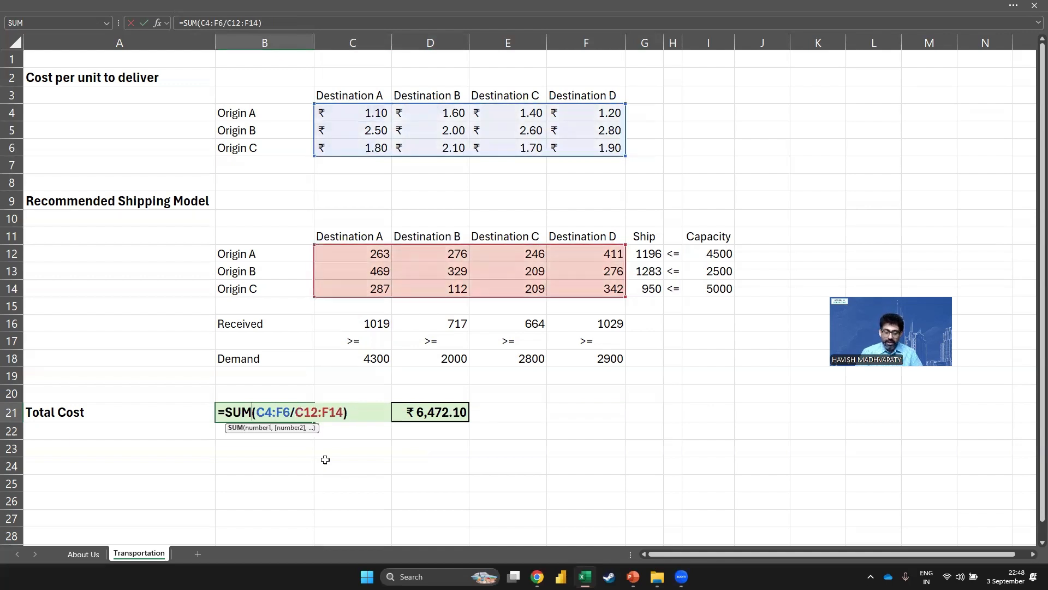
pyautogui.press('BackSpace')
pyautogui.press('BackSpace')
pyautogui.press('BackSpace')
pyautogui.write('average')
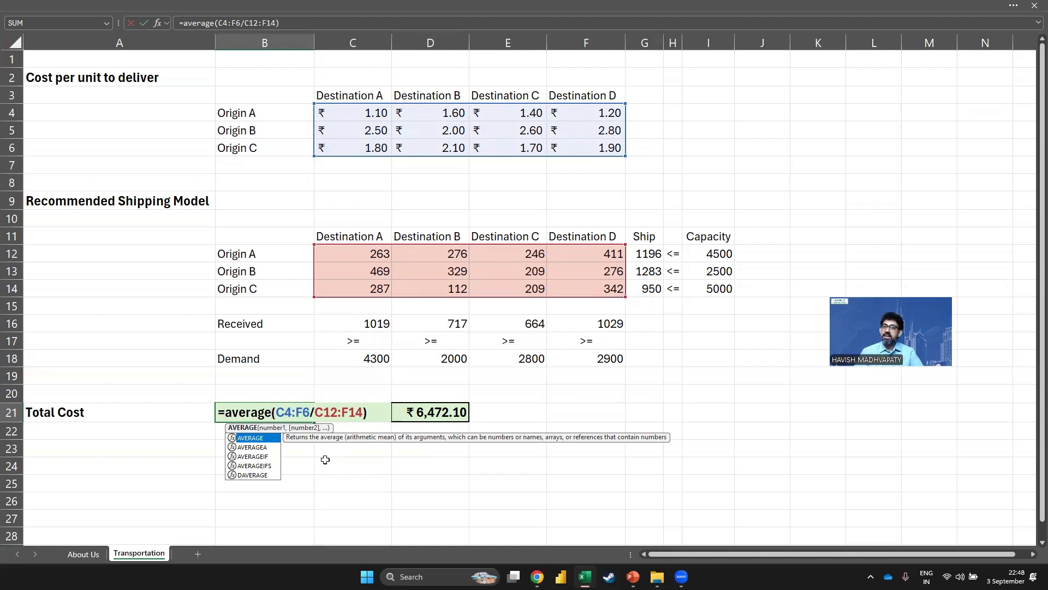
pyautogui.press('Return')
pyautogui.press('Up')
pyautogui.hotkey('ctrl', 'z')
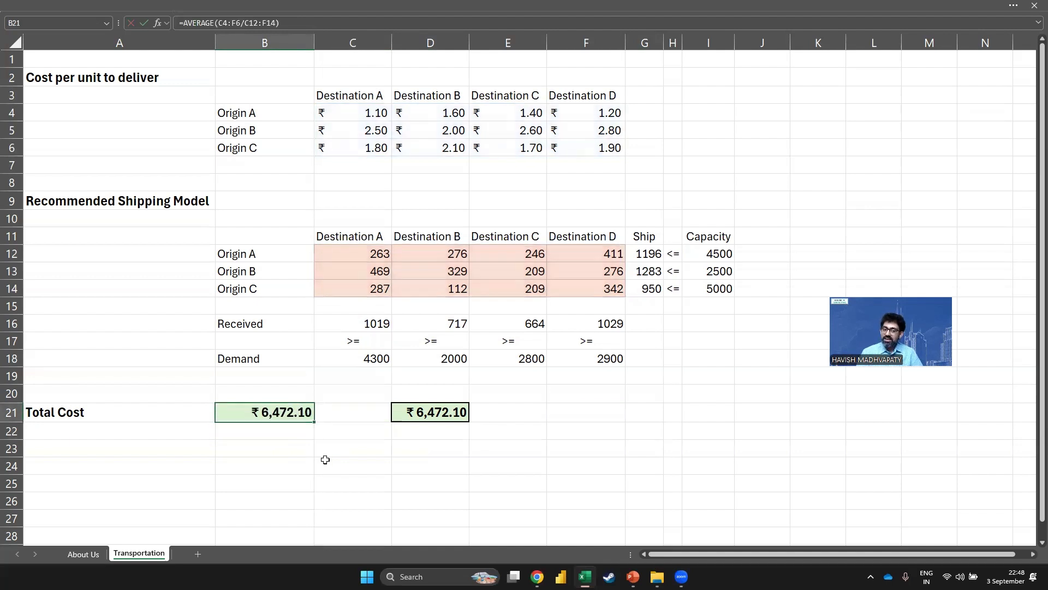
# Review the SUMPRODUCT formula in D21 again and check it against the array formula in B21
pyautogui.press('Right')
pyautogui.press('Right')
pyautogui.press('F2')
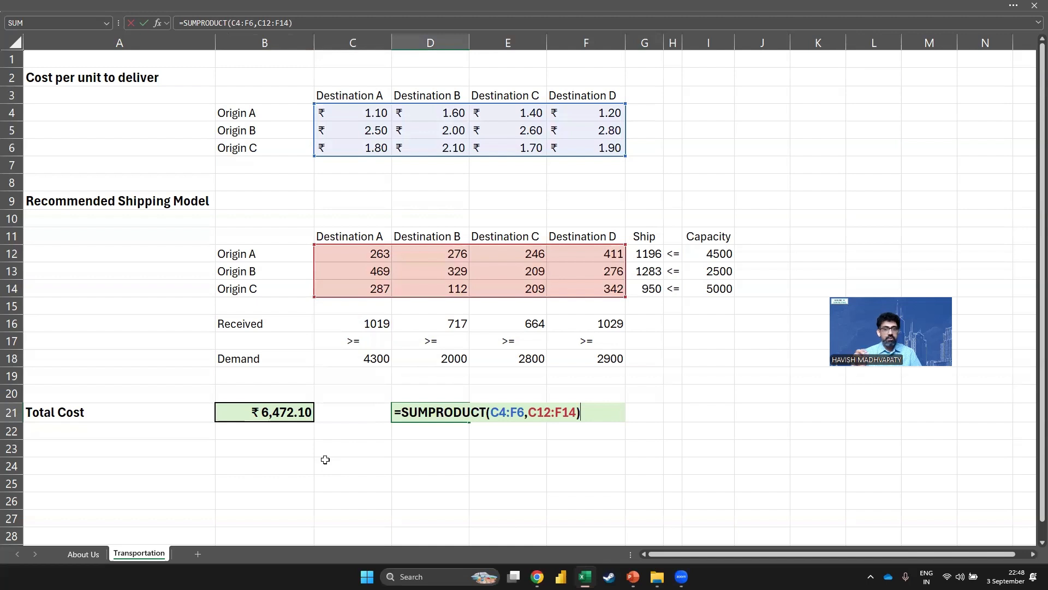
pyautogui.press('Escape')
pyautogui.press('Left')
pyautogui.press('Left')
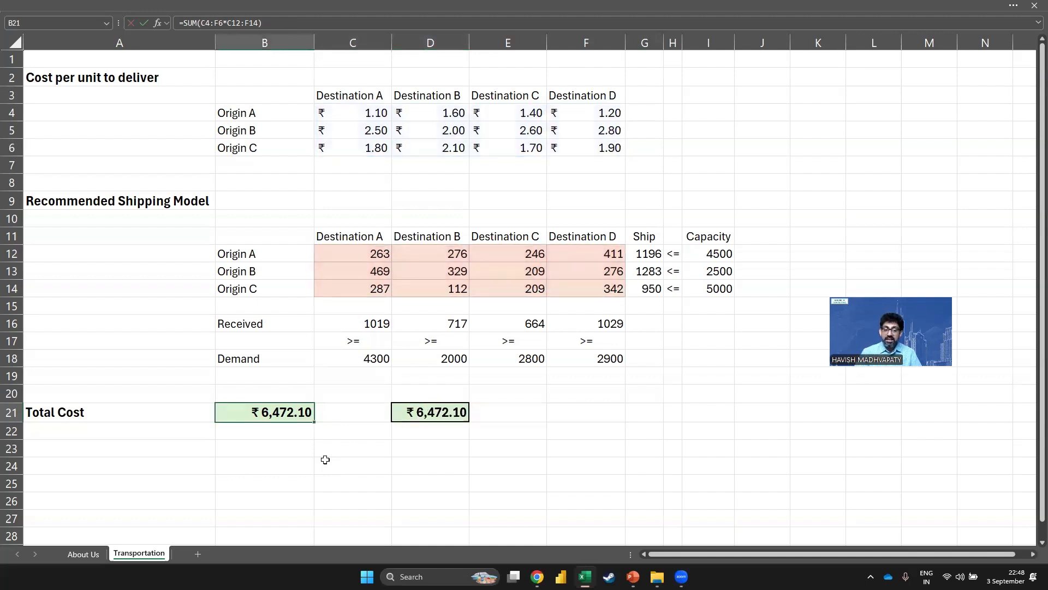
pyautogui.press('F2')
pyautogui.press('Escape')
pyautogui.press('Right')
pyautogui.press('Right')
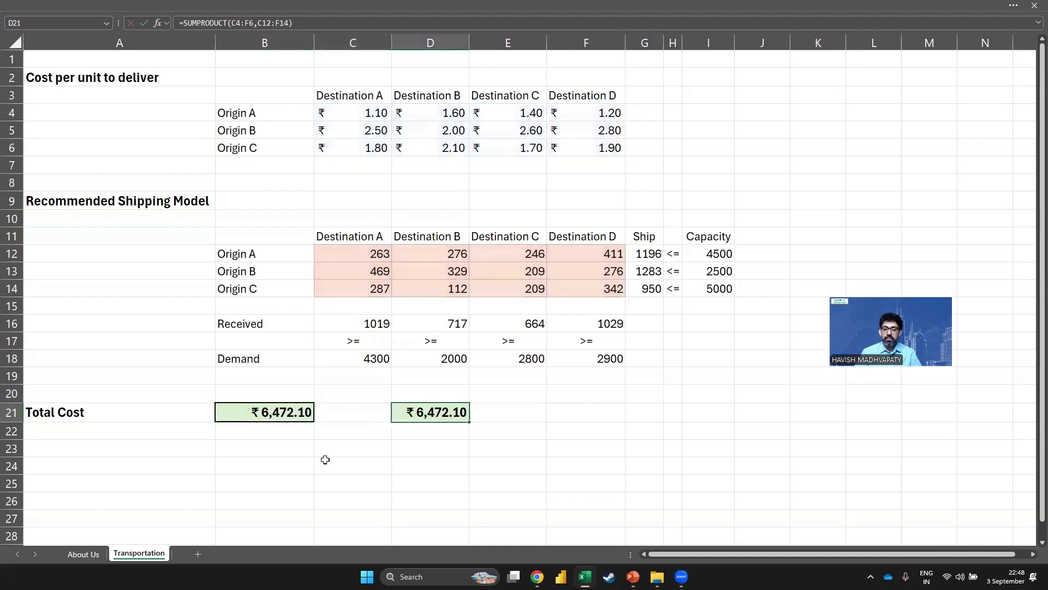
# Restore the full ribbon display and open the Solver parameters for the Transportation sheet
pyautogui.press('F2')
pyautogui.press('Escape')
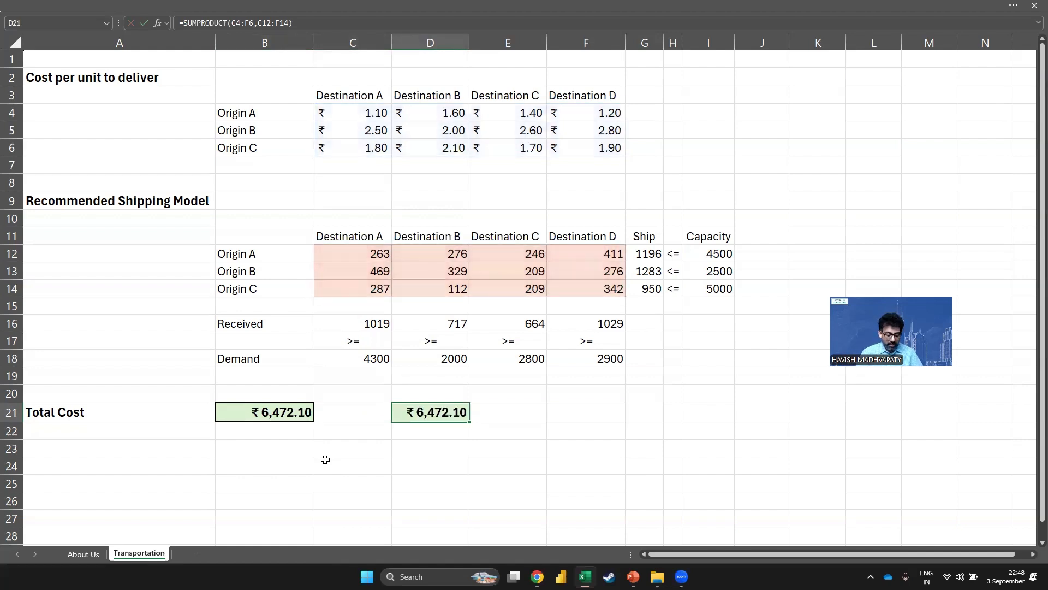
pyautogui.hotkey('ctrl', 'shift', 'F1')
pyautogui.scroll(-1, 403, 349)
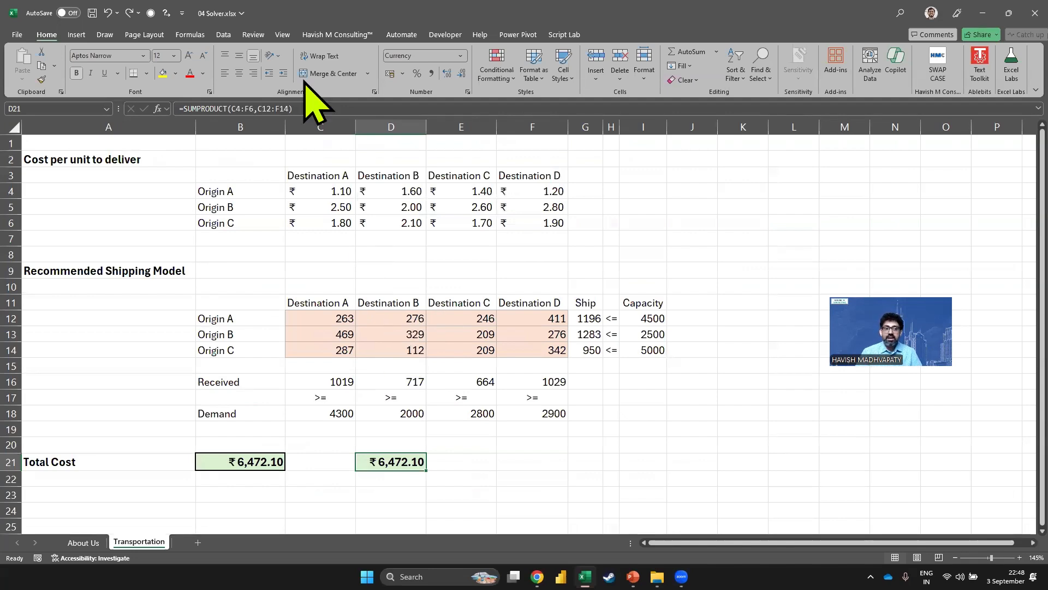
pyautogui.click(234, 35)
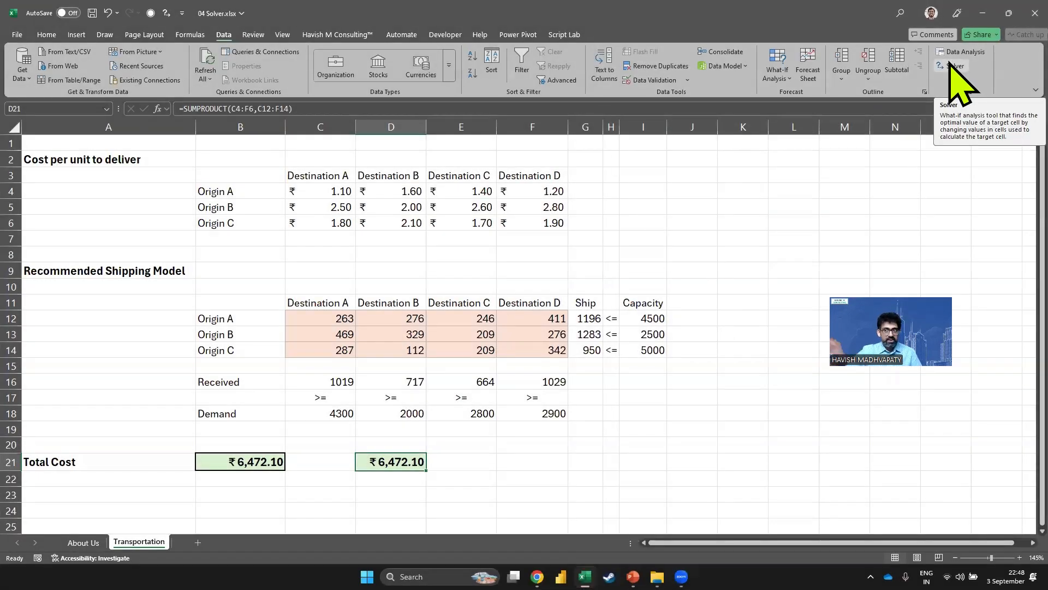
pyautogui.click(952, 70)
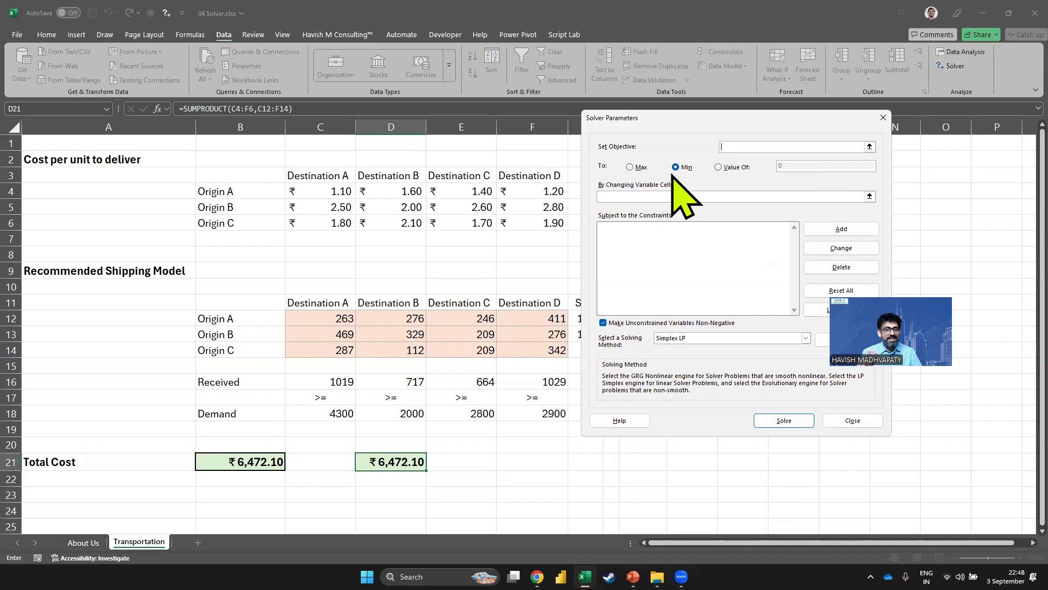
# Try the Value Of, Min and Max goal options for the Solver objective in turn
pyautogui.click(744, 169)
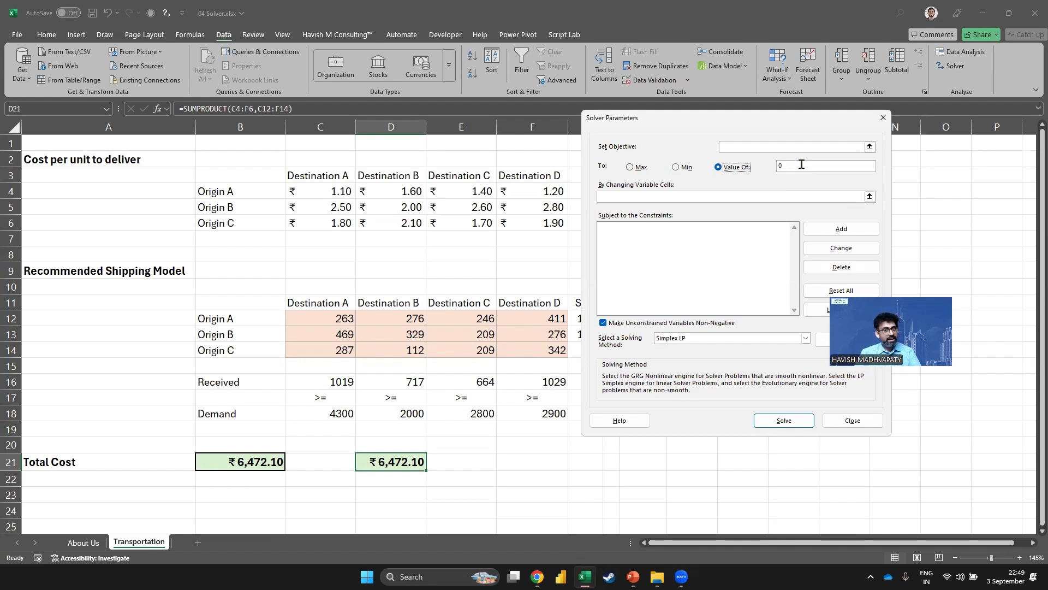
pyautogui.click(682, 168)
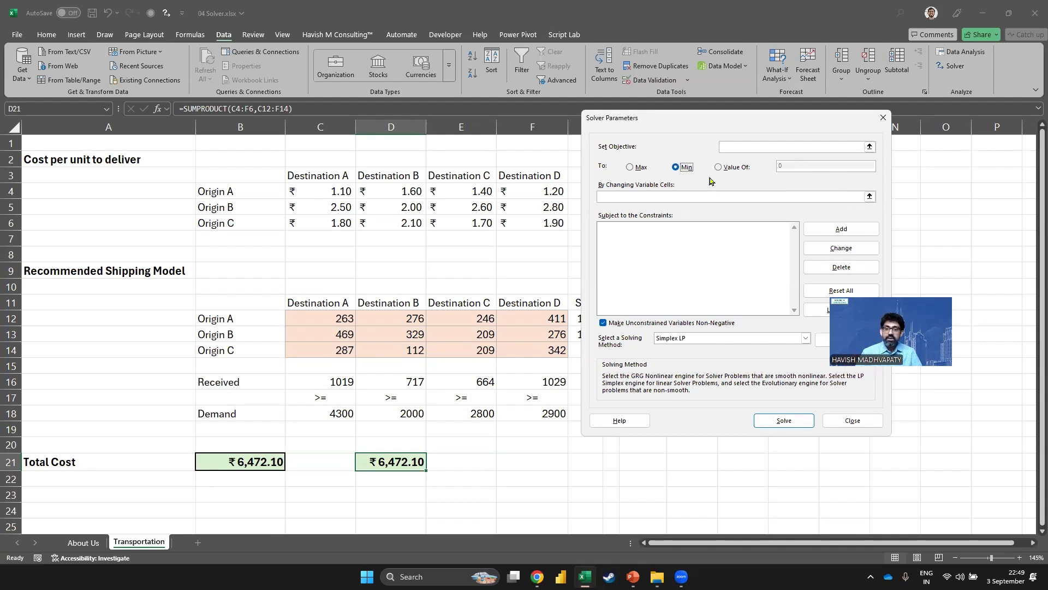
pyautogui.click(636, 168)
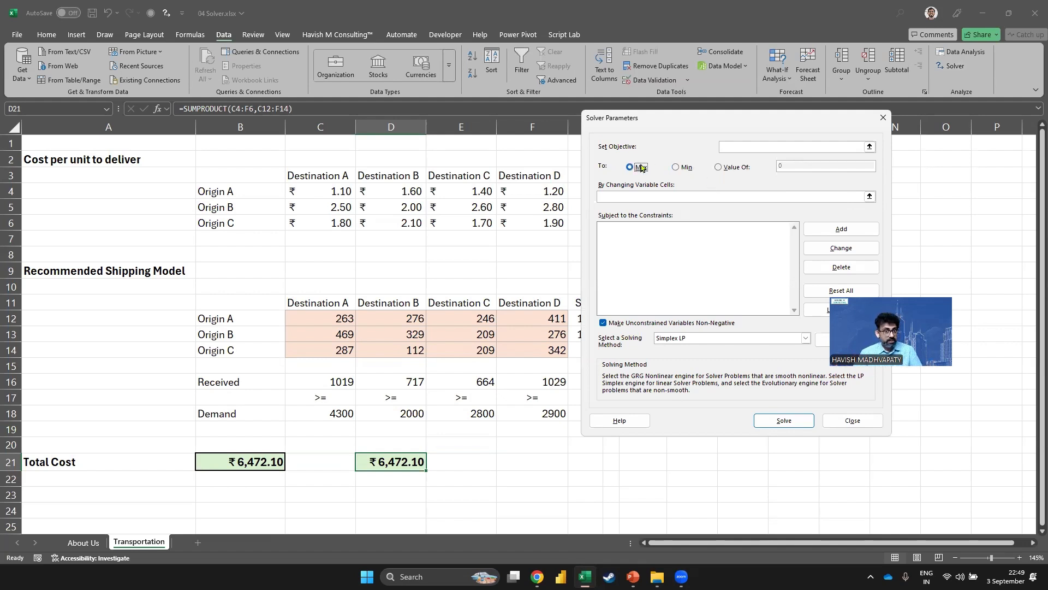
# Set the Solver variable cells to C12:F14 and add the capacity constraint G12:G14 <= I12:I14
pyautogui.click(617, 197)
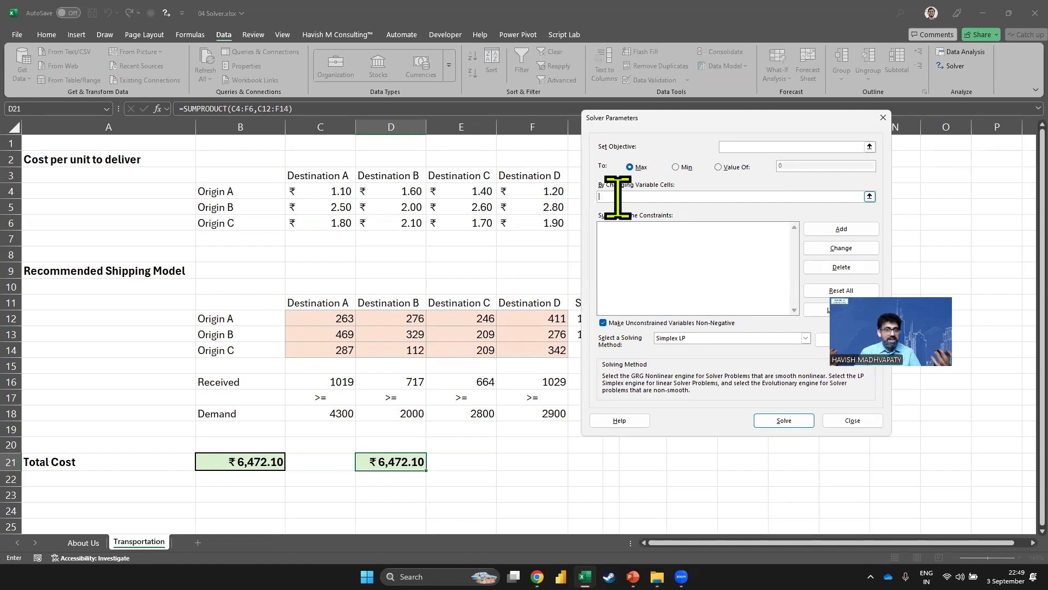
pyautogui.moveTo(344, 318); pyautogui.dragTo(535, 344)
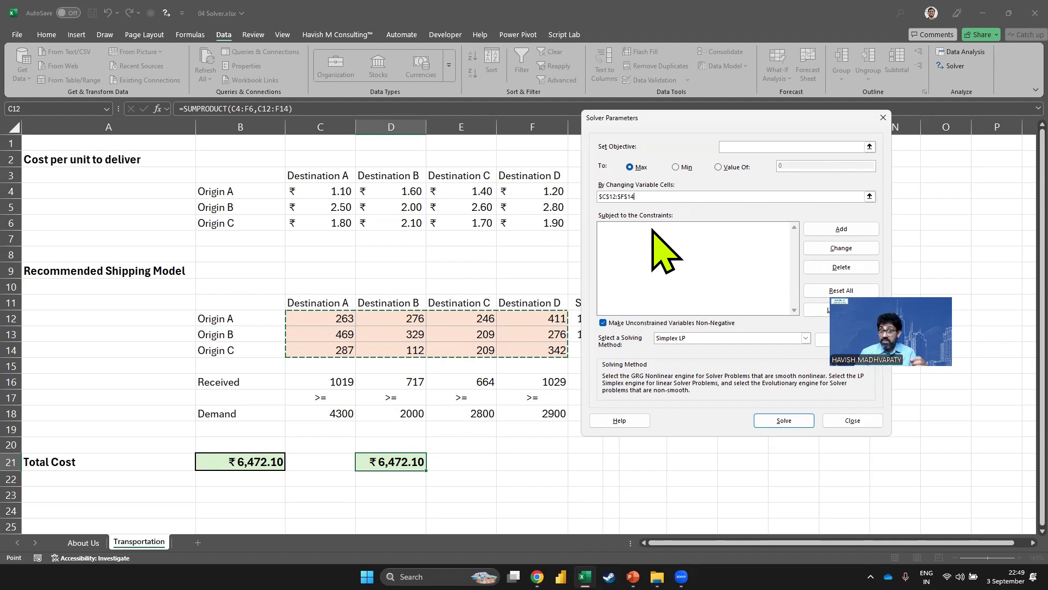
pyautogui.click(823, 229)
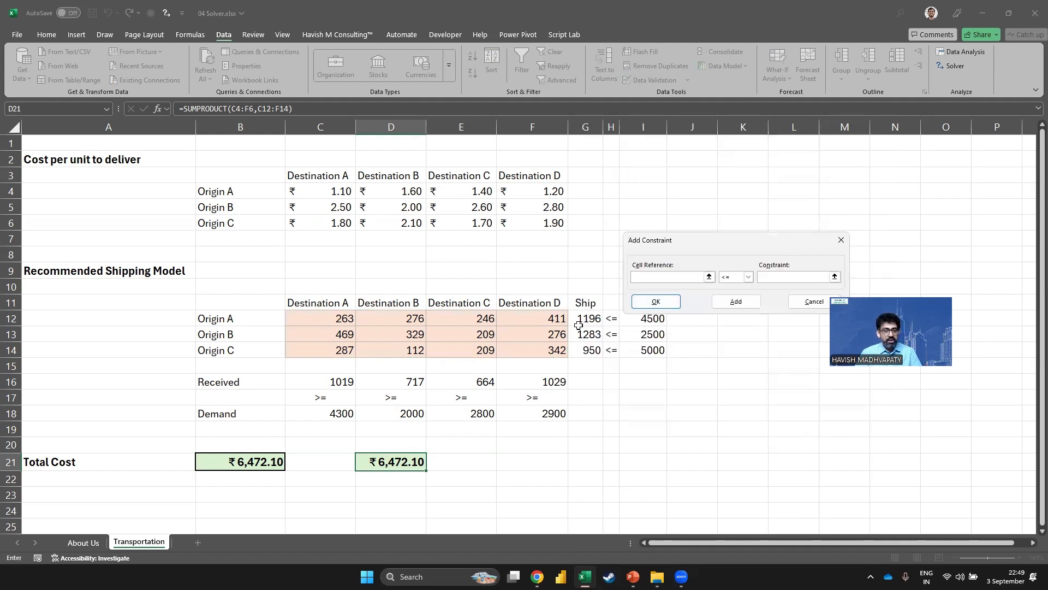
pyautogui.moveTo(586, 318); pyautogui.dragTo(583, 345)
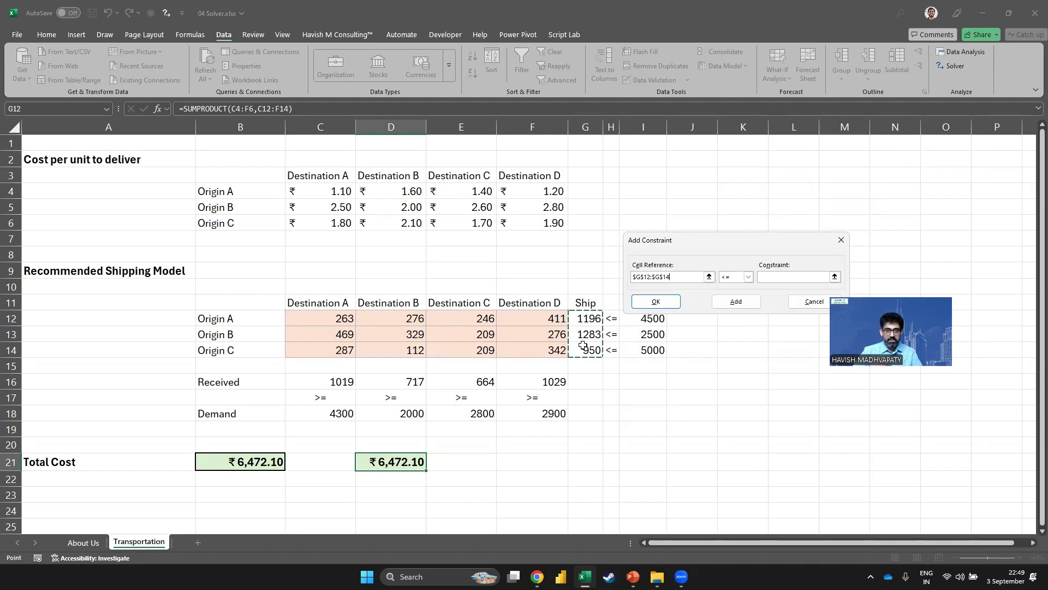
pyautogui.click(780, 277)
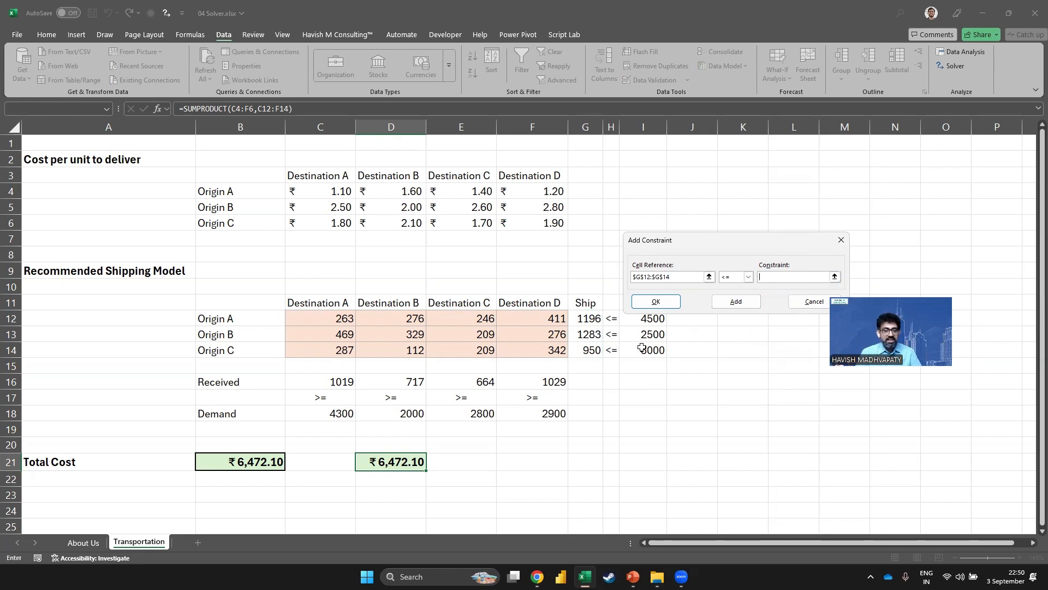
pyautogui.moveTo(642, 348); pyautogui.dragTo(686, 319)
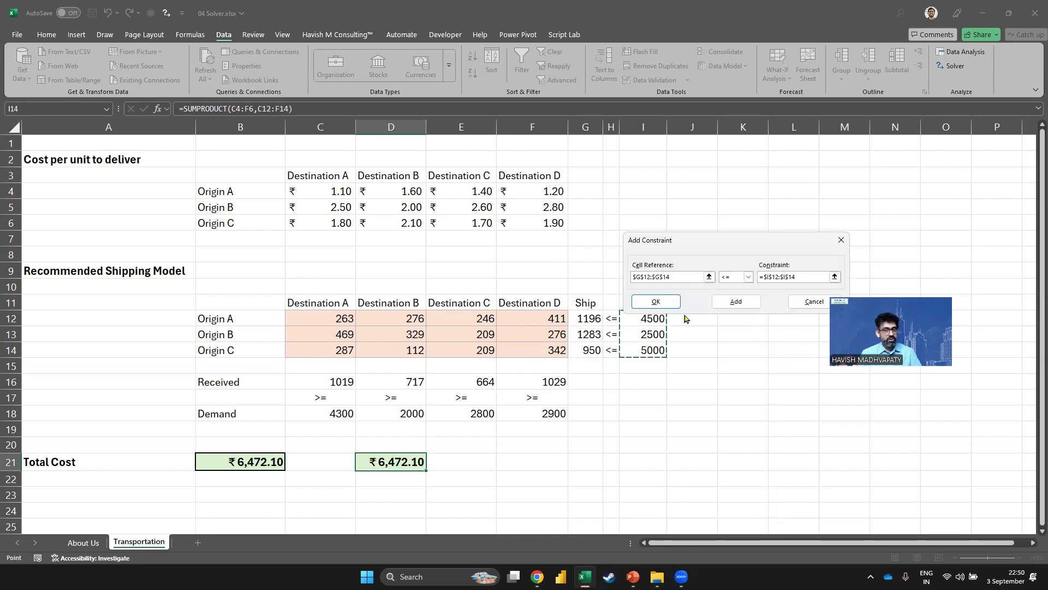
pyautogui.click(718, 303)
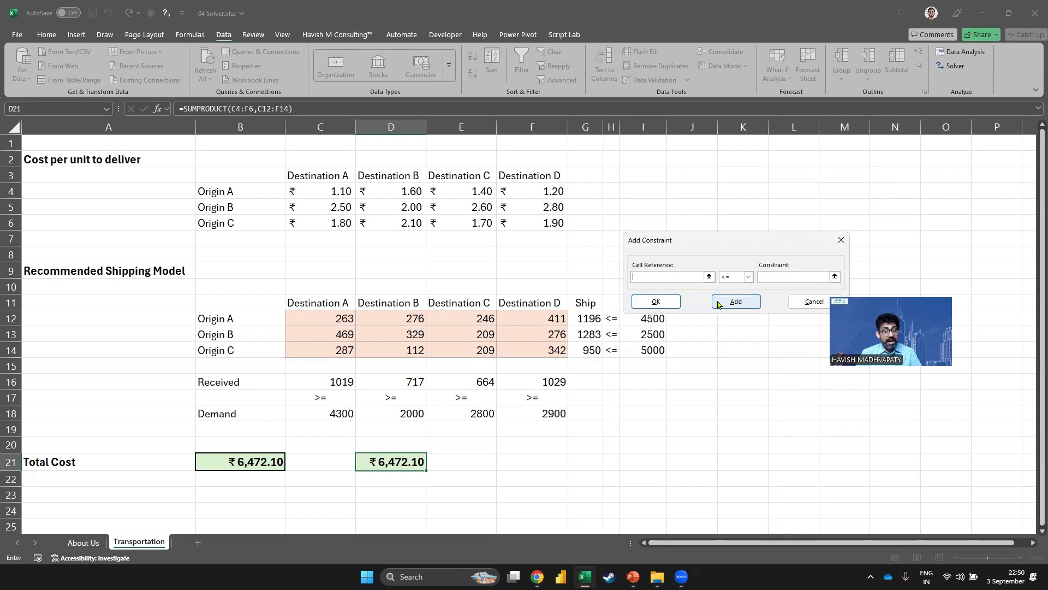
# Add the demand constraint C16:F16 >= C18:F18 and return to the Solver parameters
pyautogui.moveTo(322, 382); pyautogui.dragTo(532, 381)
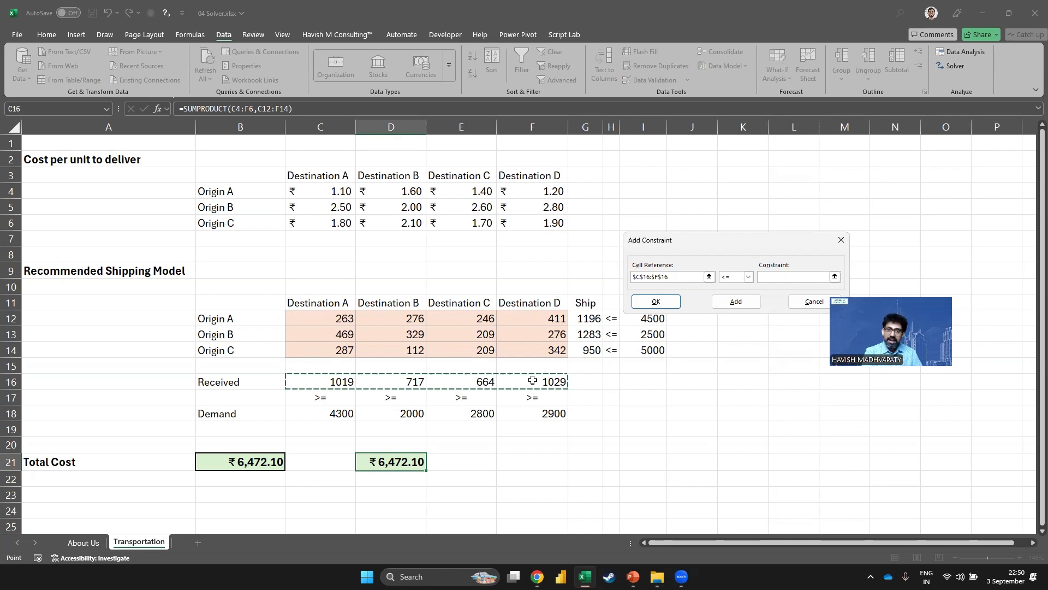
pyautogui.click(748, 277)
pyautogui.click(736, 301)
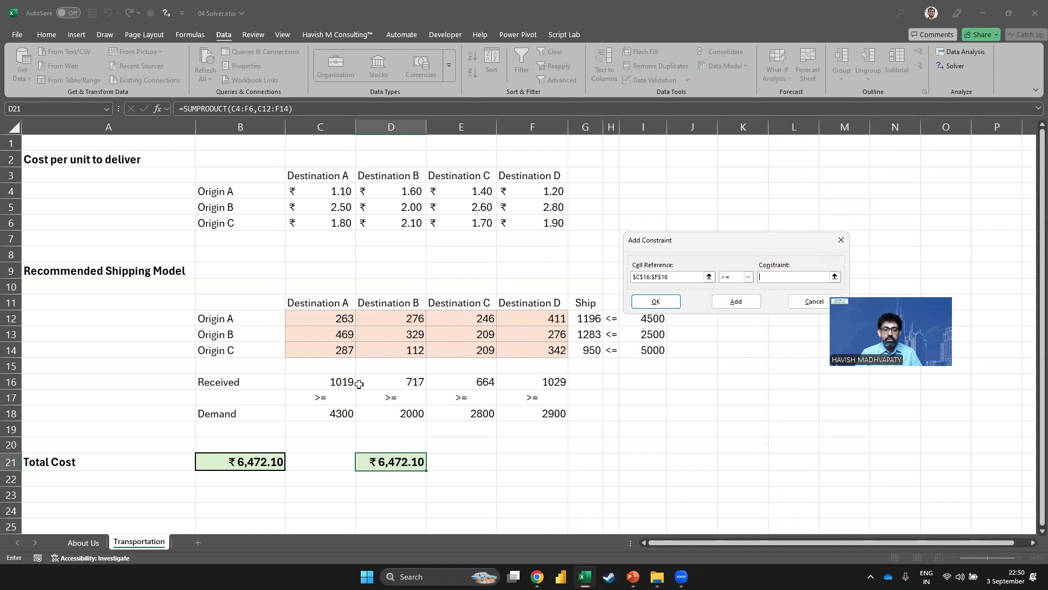
pyautogui.moveTo(337, 420); pyautogui.dragTo(549, 411)
pyautogui.click(736, 301)
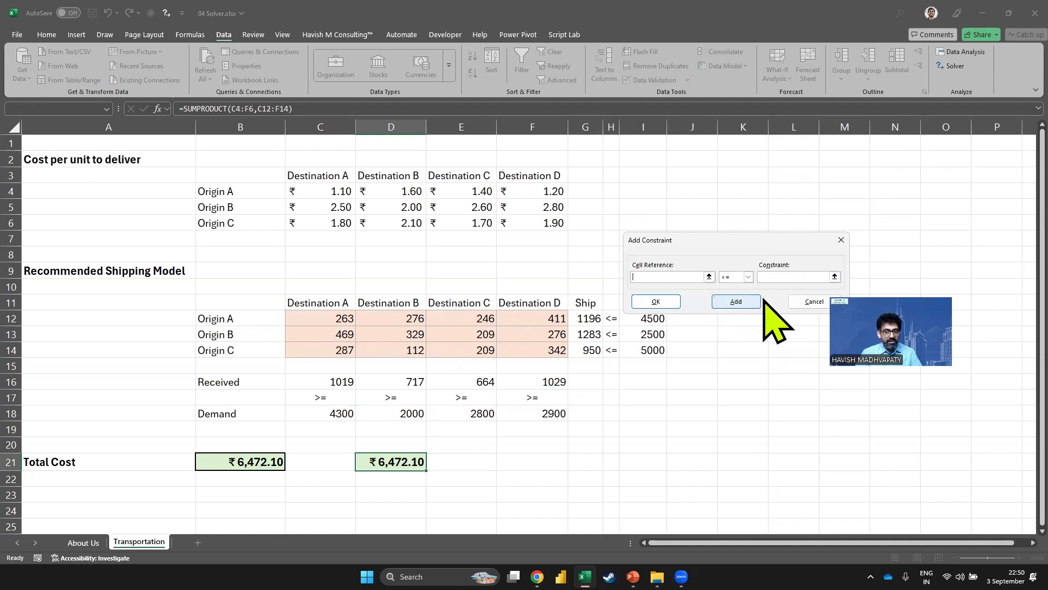
pyautogui.click(802, 300)
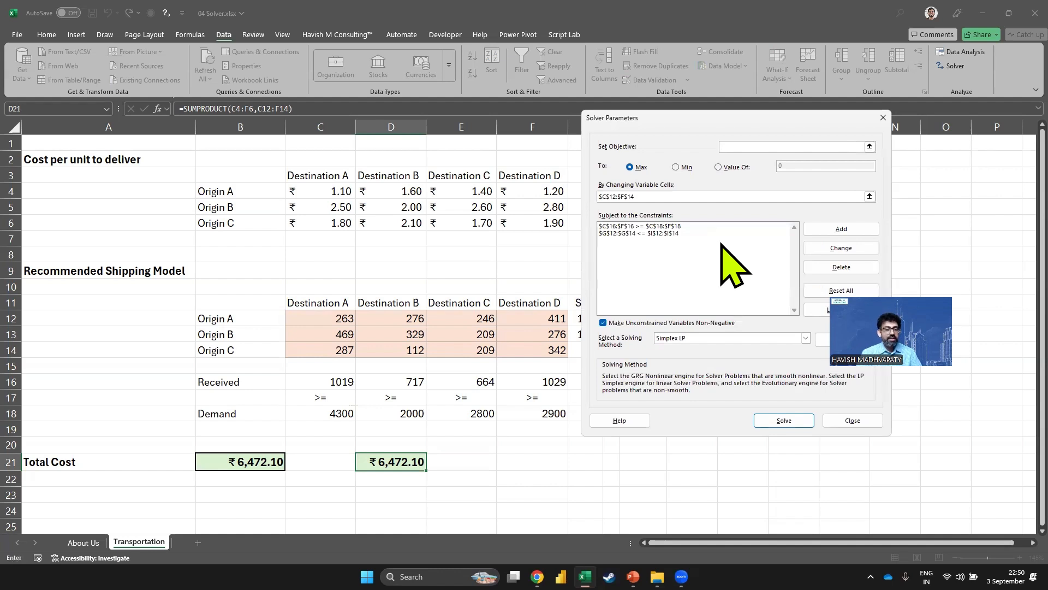
# Set the Solver objective to the total cost cell B21 and choose to minimise it
pyautogui.click(731, 146)
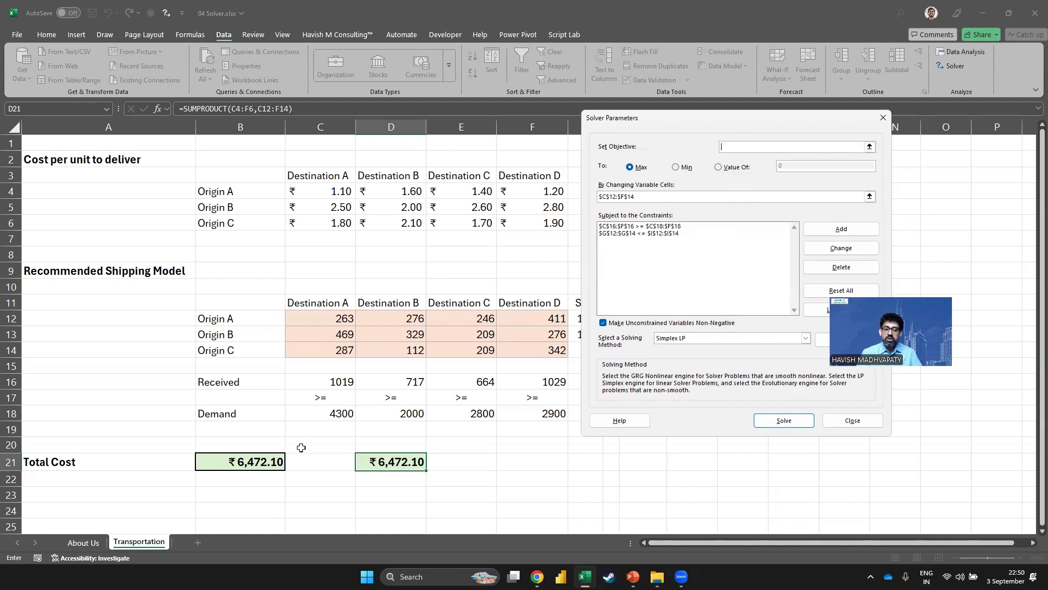
pyautogui.click(258, 462)
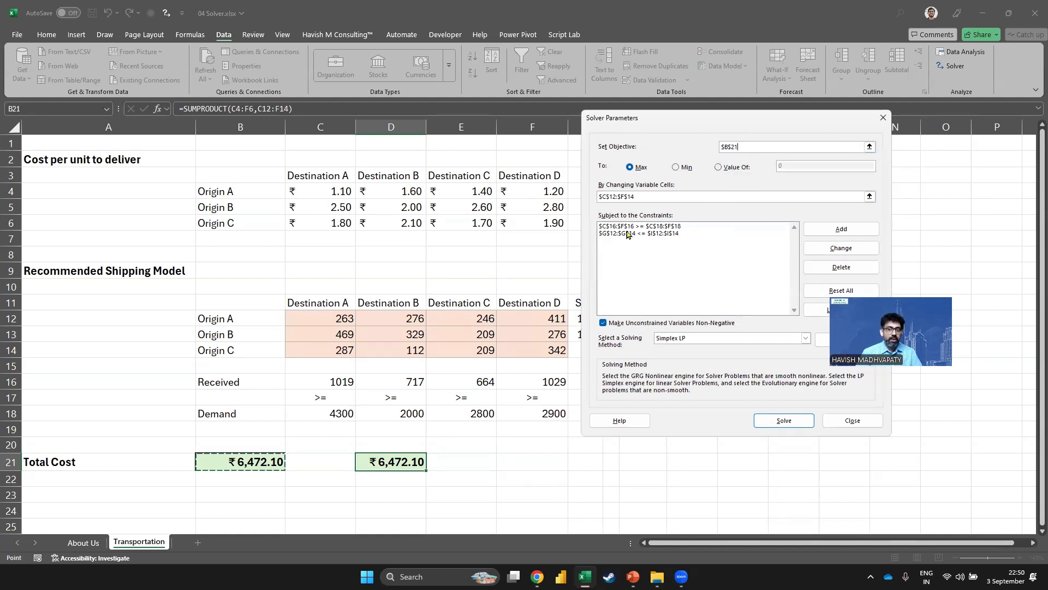
pyautogui.click(676, 166)
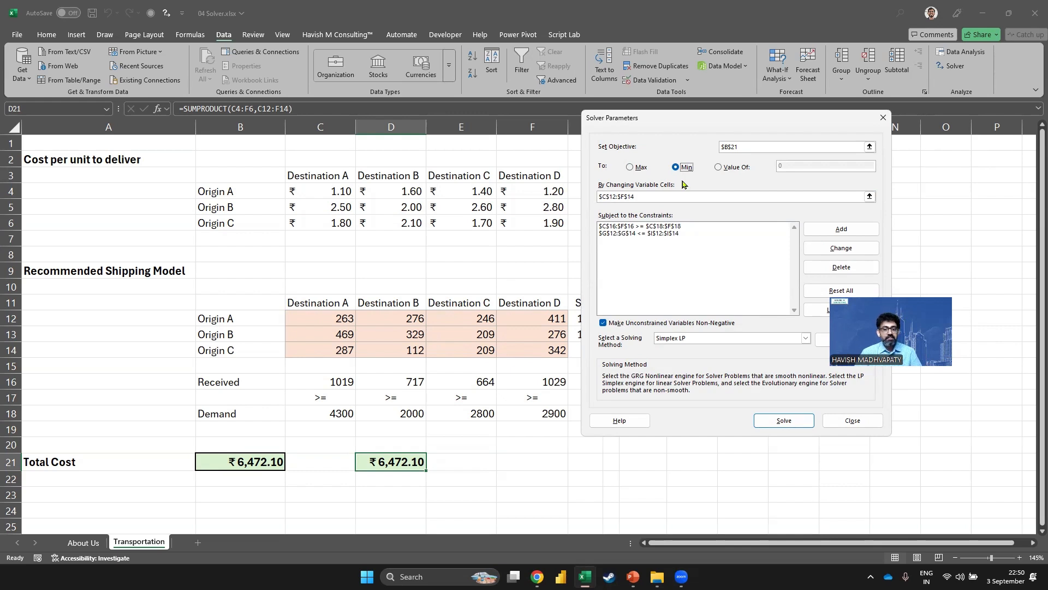
# Try GRG Nonlinear and Evolutionary as the solving method
pyautogui.click(723, 339)
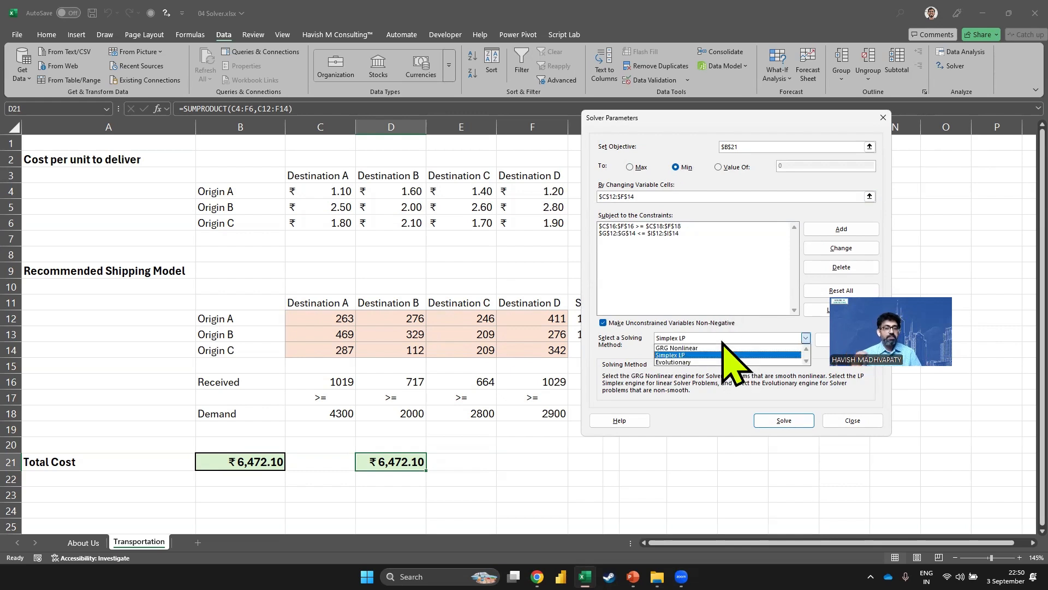
pyautogui.click(723, 347)
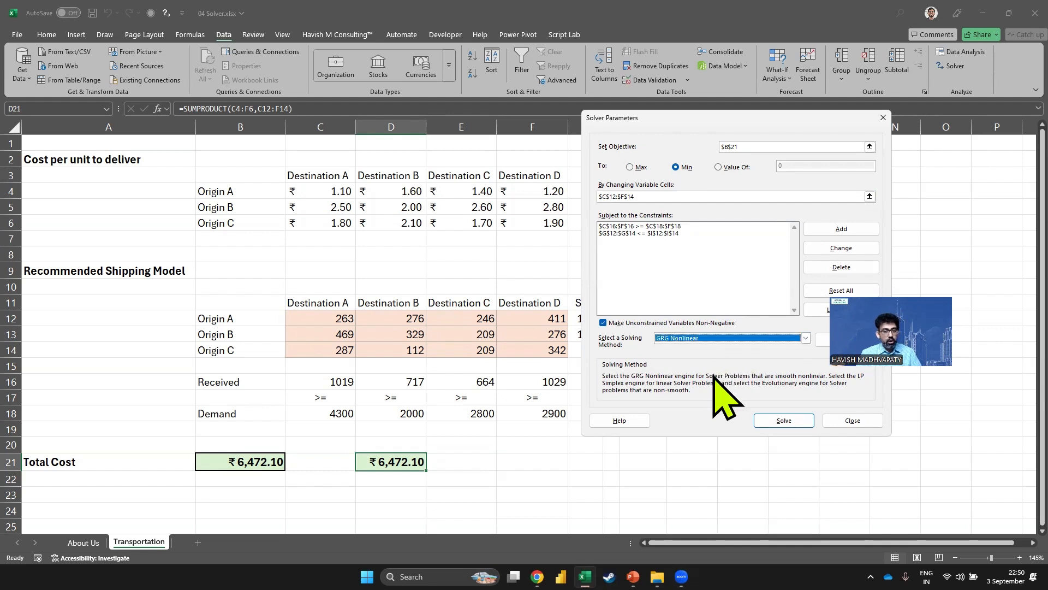
pyautogui.click(713, 339)
pyautogui.click(713, 362)
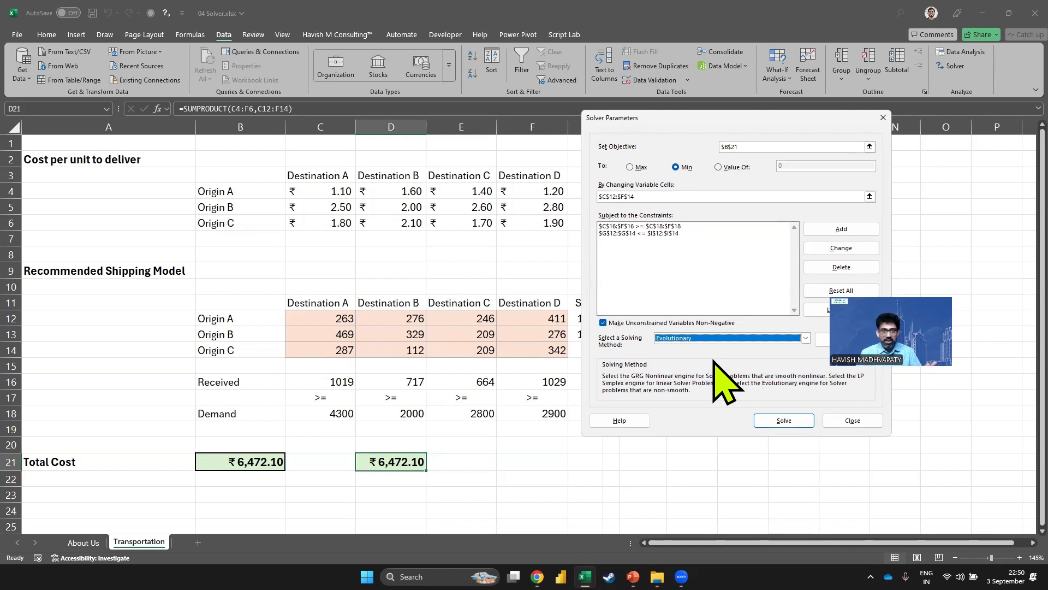
# Select Simplex LP as the solving method, solve the model and keep the Solver solution
pyautogui.click(706, 339)
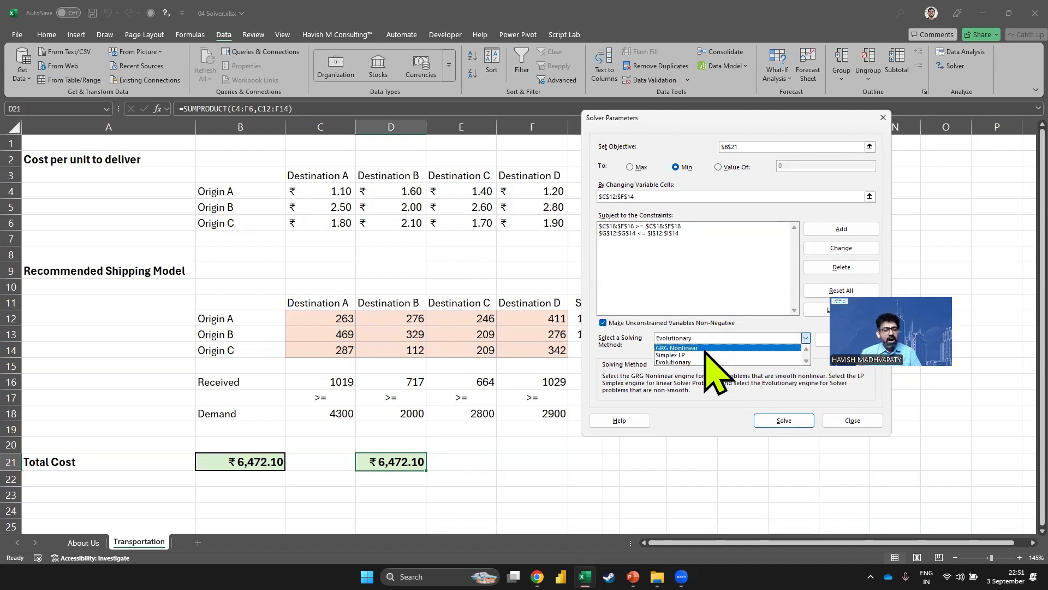
pyautogui.click(701, 352)
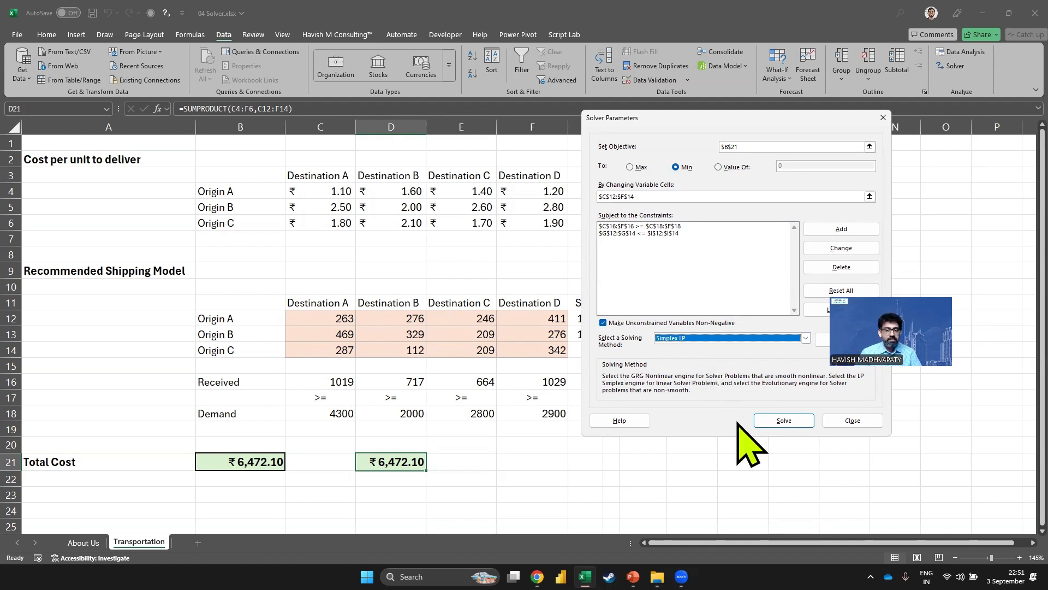
pyautogui.click(765, 421)
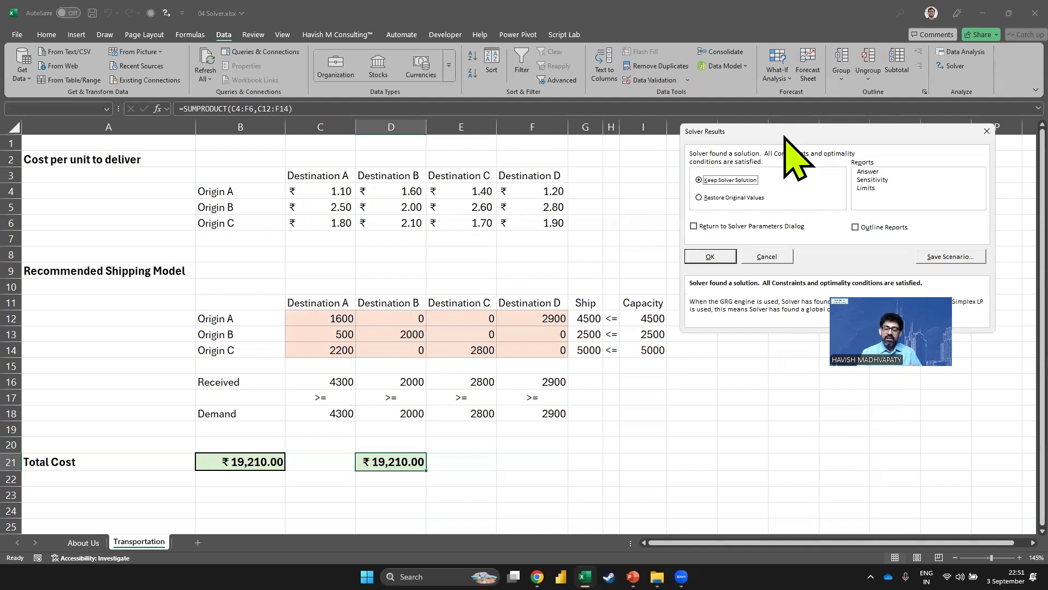
pyautogui.click(711, 256)
# Review the solved shipment quantities in C12:F14 origin by origin across the destinations
pyautogui.click(340, 317)
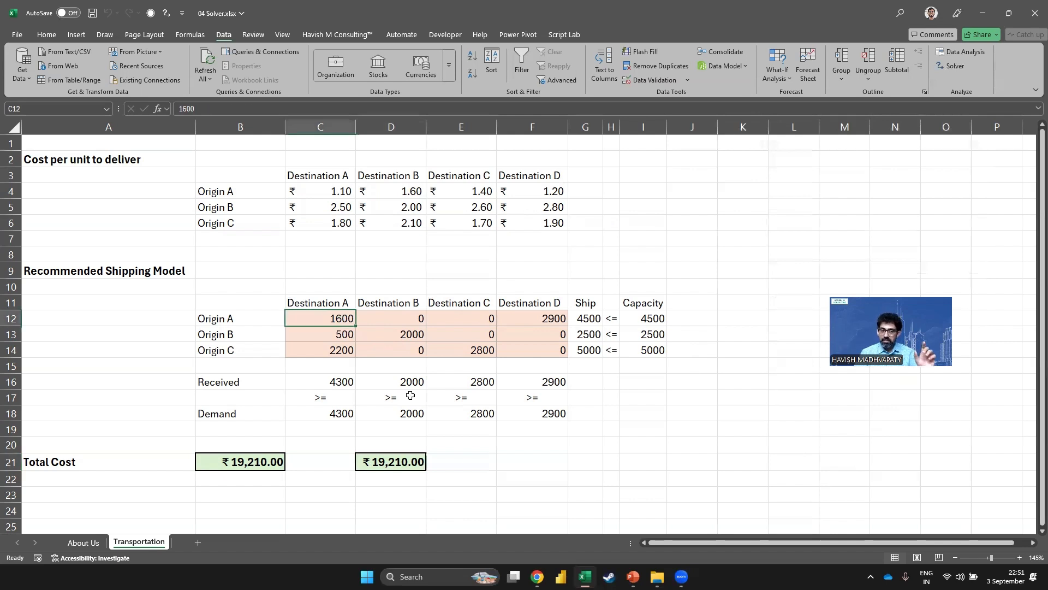
pyautogui.press('Right')
pyautogui.press('Right')
pyautogui.press('Right')
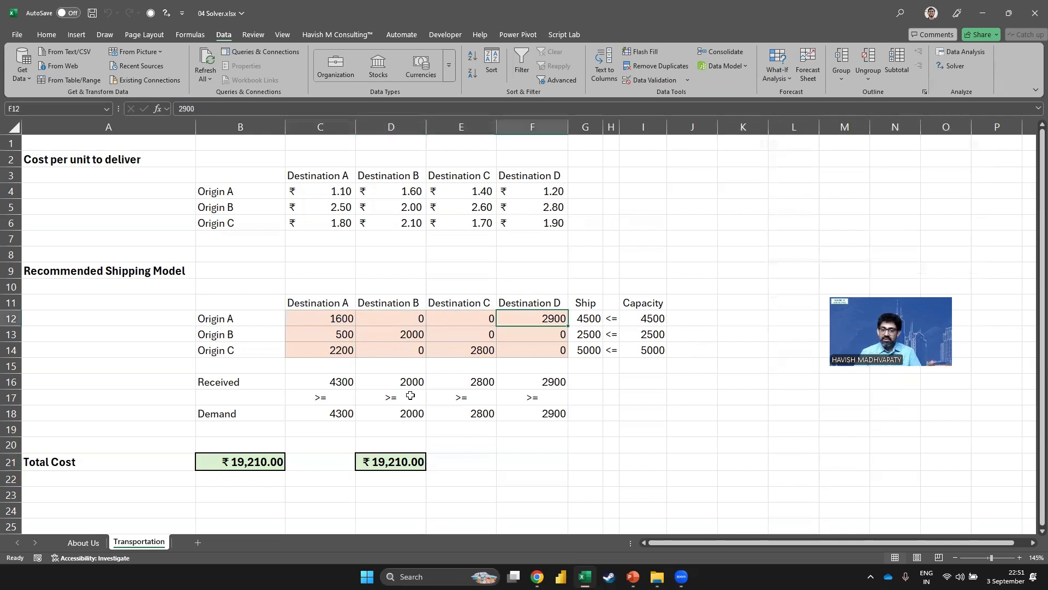
pyautogui.press('Down')
pyautogui.press('Left')
pyautogui.press('Left')
pyautogui.press('Left')
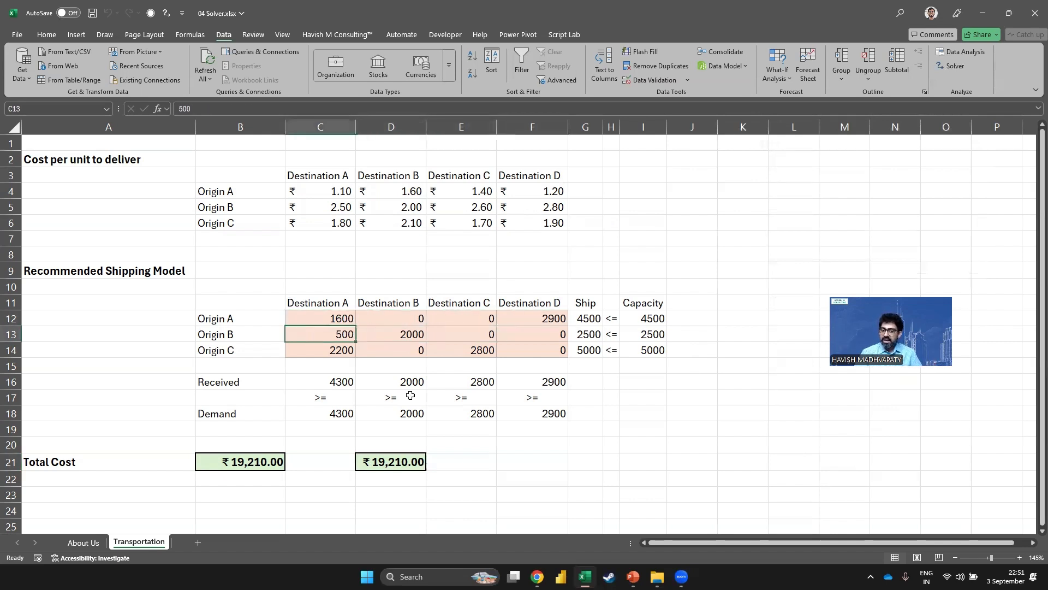
pyautogui.press('Right')
pyautogui.press('Right')
pyautogui.press('Right')
pyautogui.press('Down')
pyautogui.press('Left')
pyautogui.press('Left')
pyautogui.press('Left')
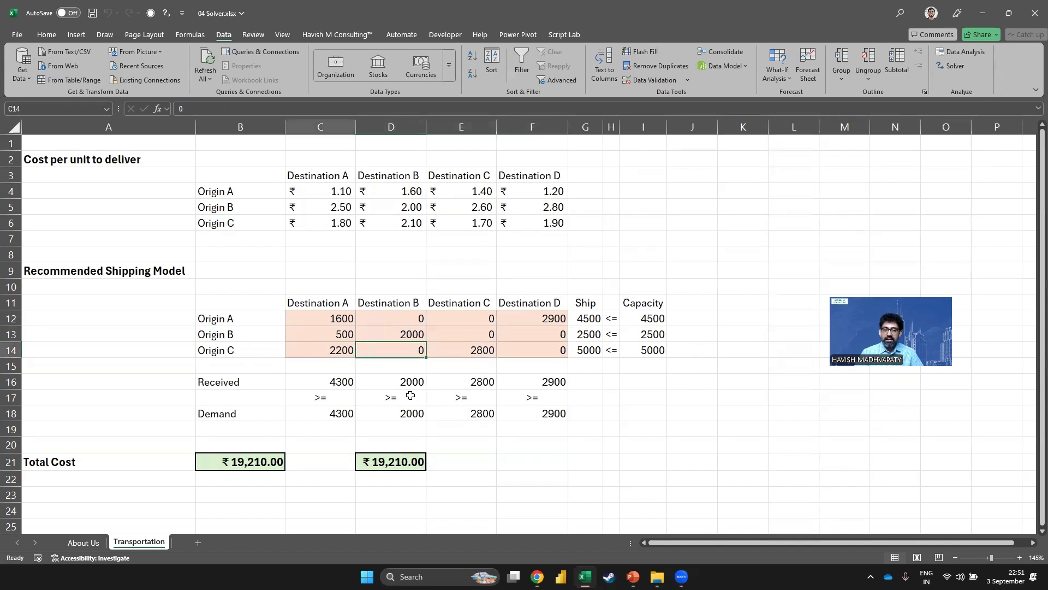
pyautogui.press('Right')
pyautogui.press('Left')
pyautogui.press('Right')
pyautogui.press('Right')
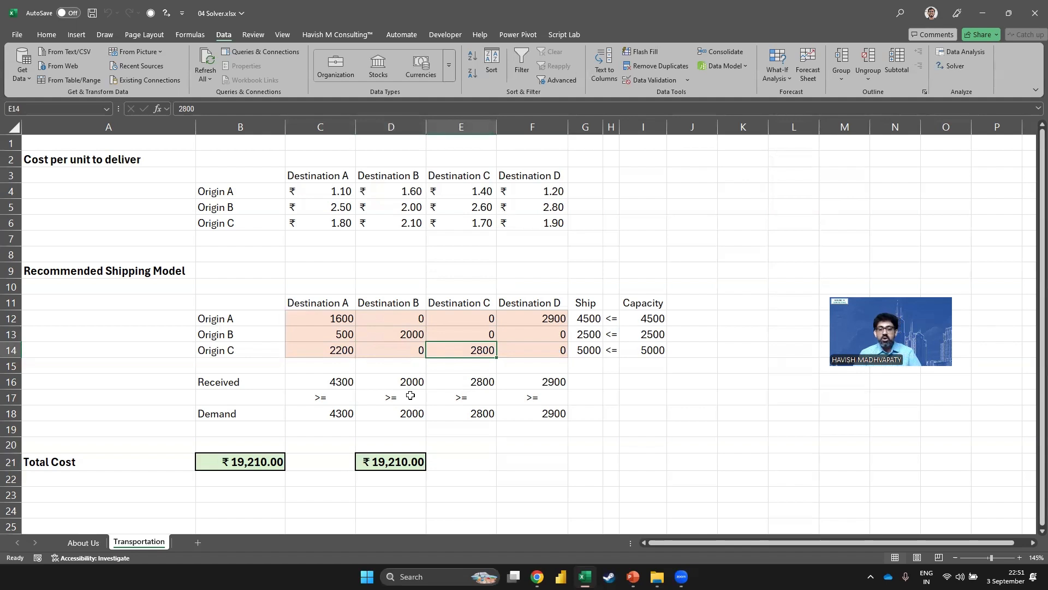
# Check the Received row against demand, the Ship totals against capacity, and the total cost in B21
pyautogui.moveTo(329, 379); pyautogui.dragTo(557, 380)
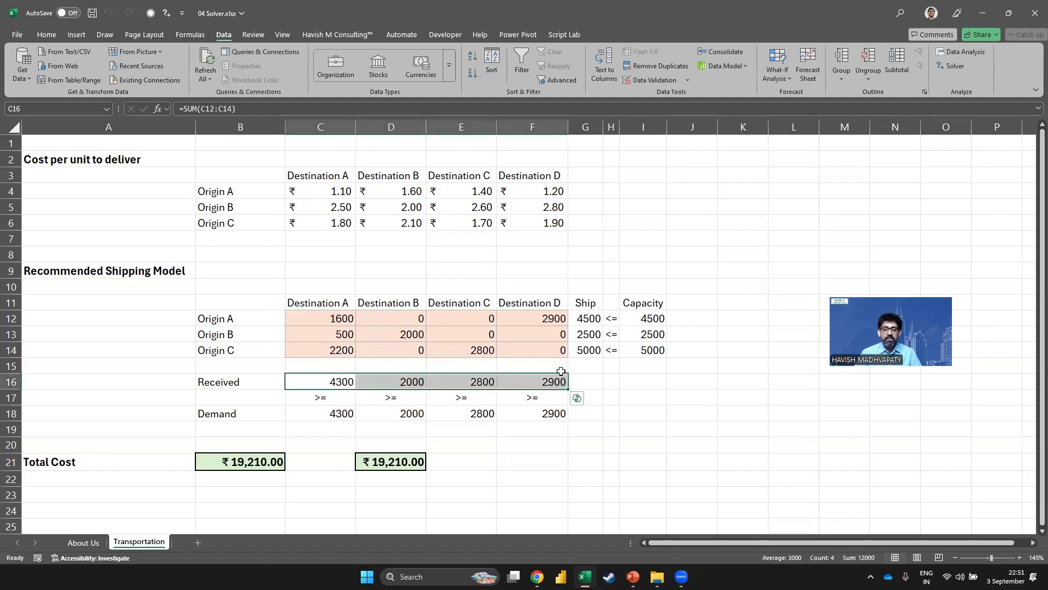
pyautogui.moveTo(588, 315); pyautogui.dragTo(588, 336)
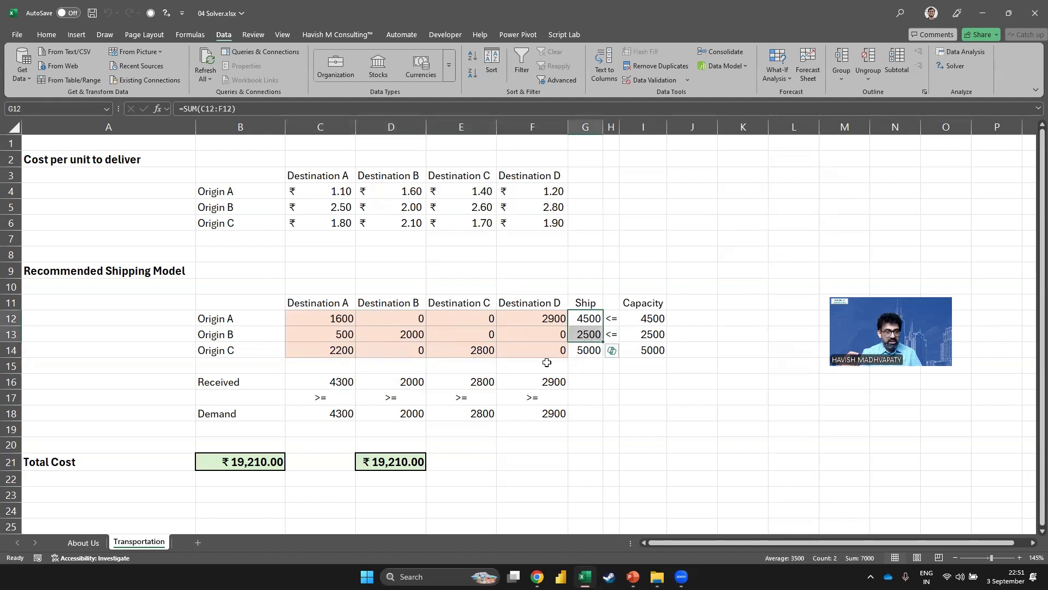
pyautogui.click(262, 467)
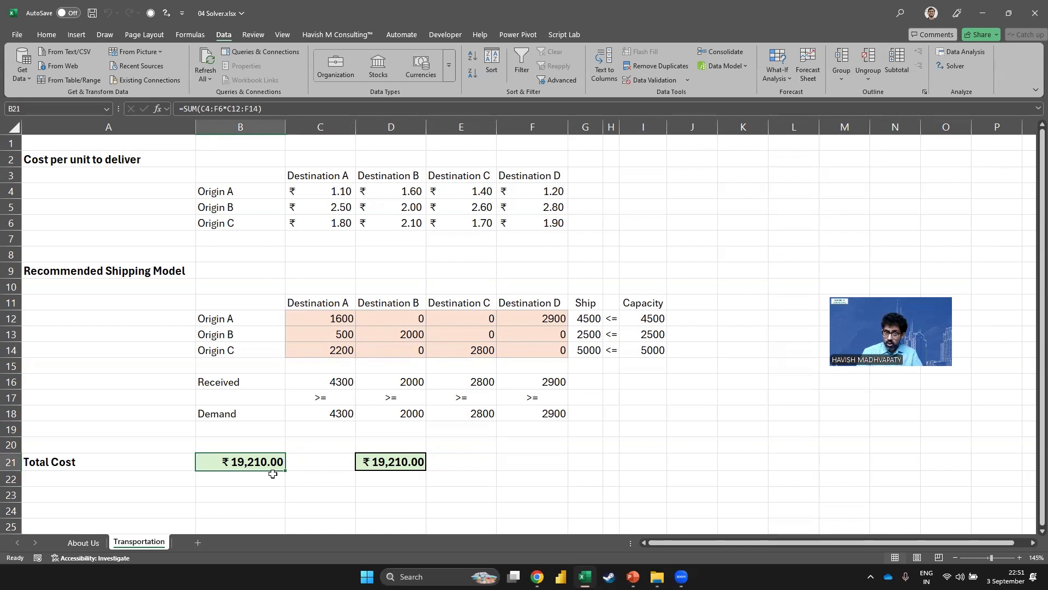
# Try a manual shipping plan for Origin A with 1000 units to Destination A and 600 to Destination B
pyautogui.click(345, 322)
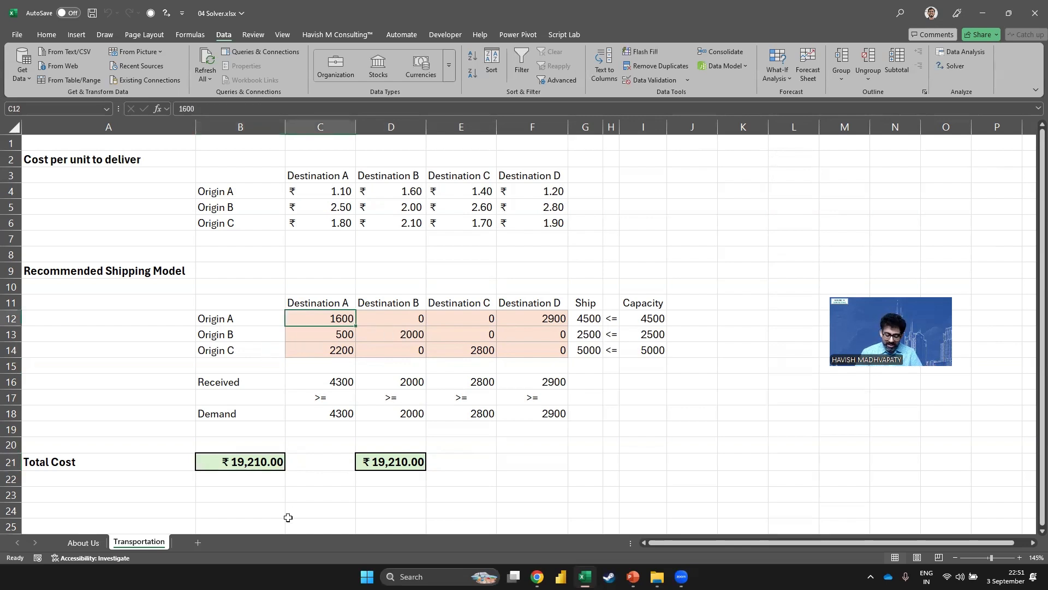
pyautogui.write('1')
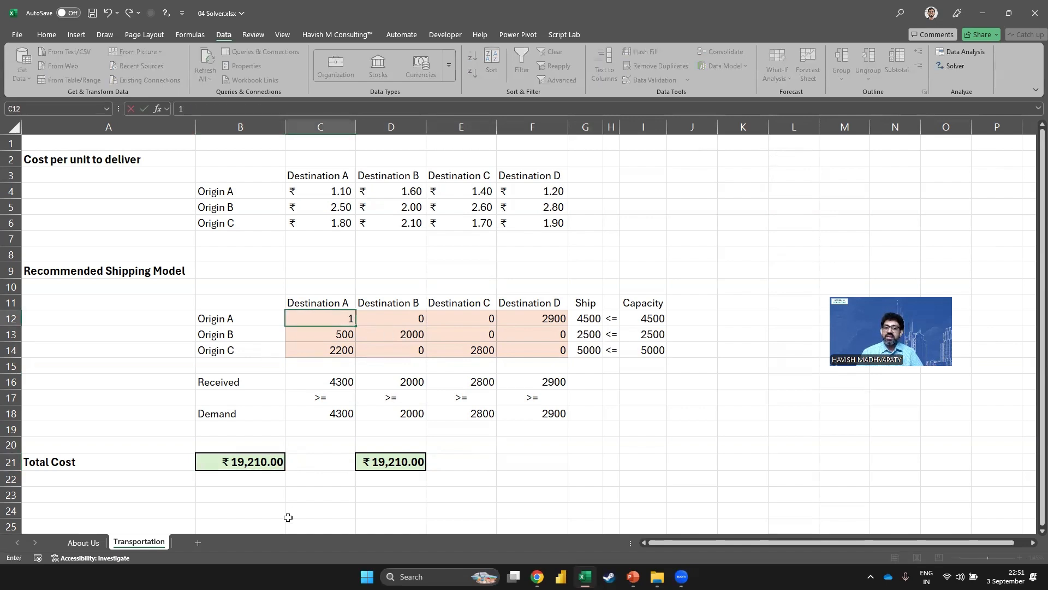
pyautogui.write('000')
pyautogui.press('Tab')
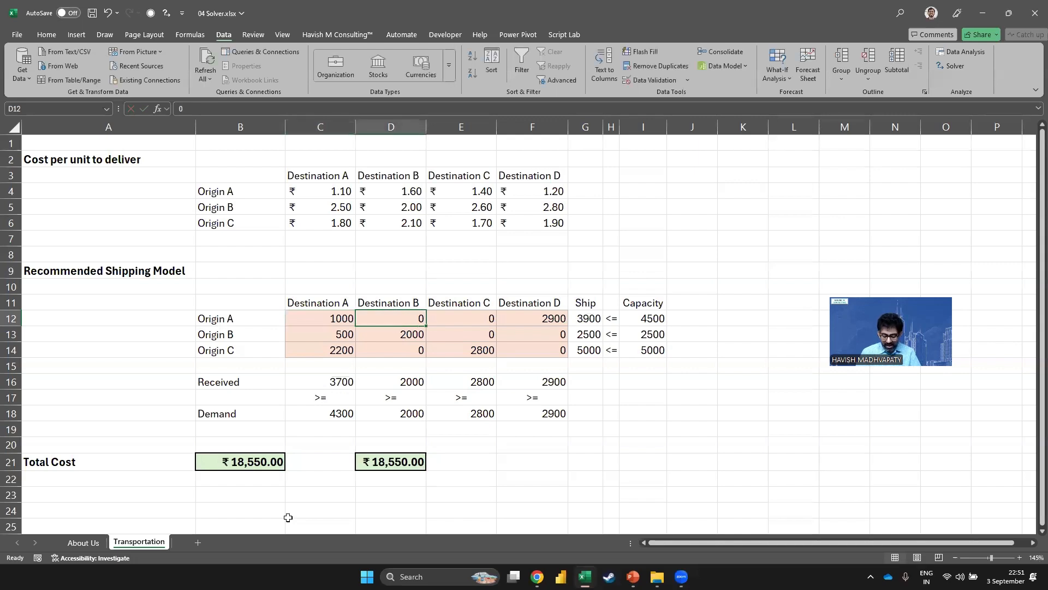
pyautogui.write('600')
pyautogui.press('Return')
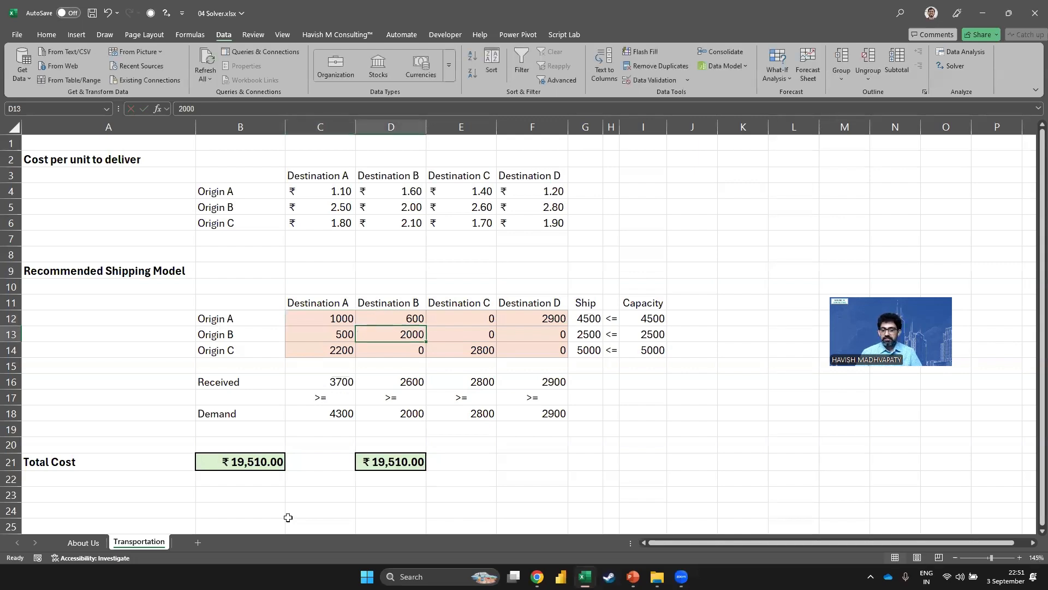
# Rebalance Origin B's shipments manually to 1100 units for Destination A and 1400 for Destination B
pyautogui.press('Left')
pyautogui.press('Down')
pyautogui.press('Right')
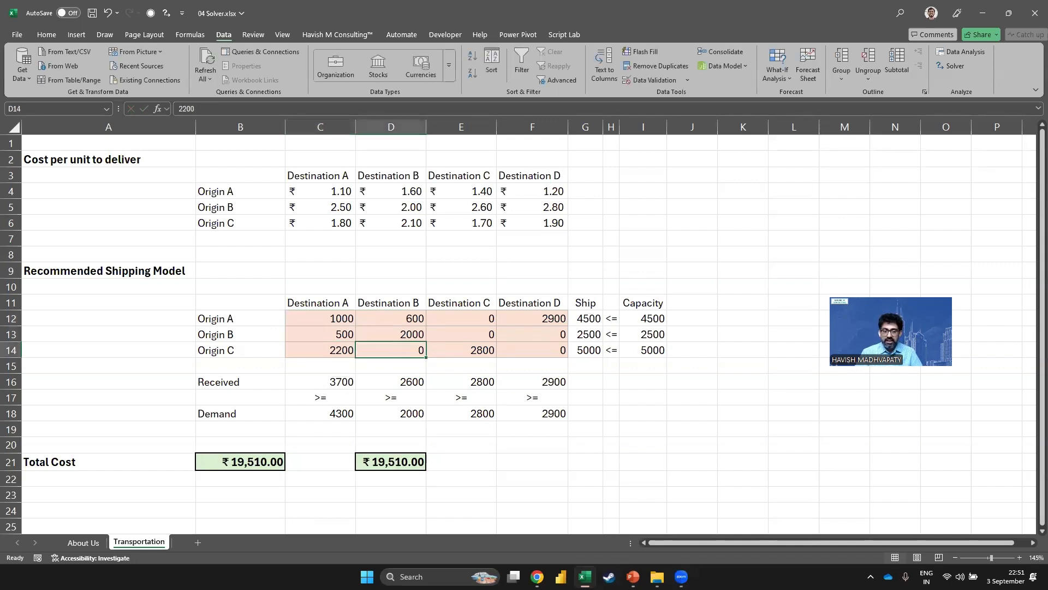
pyautogui.press('Up')
pyautogui.write('20001400')
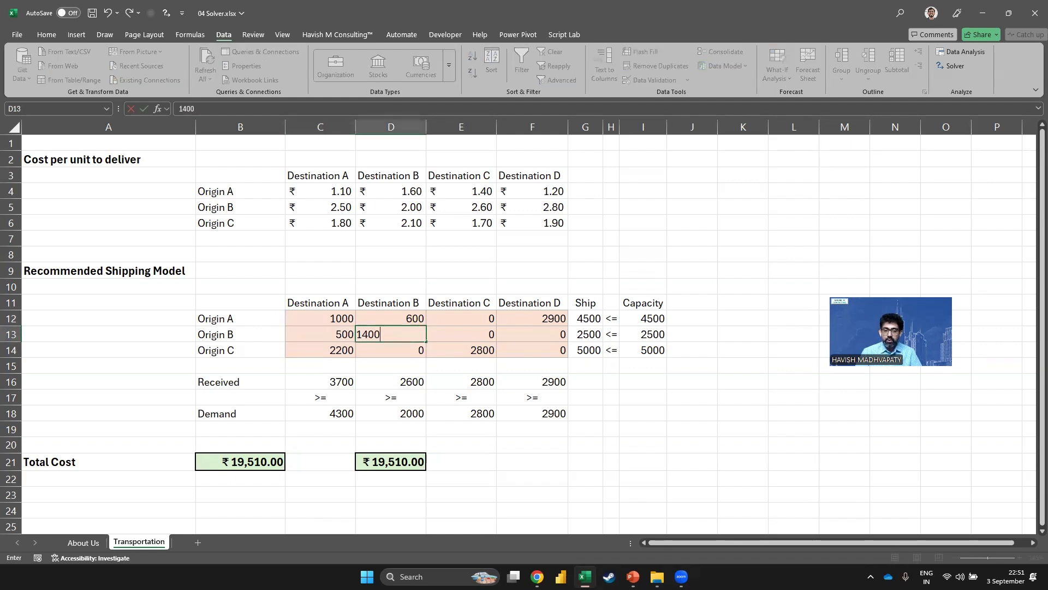
pyautogui.press('Left')
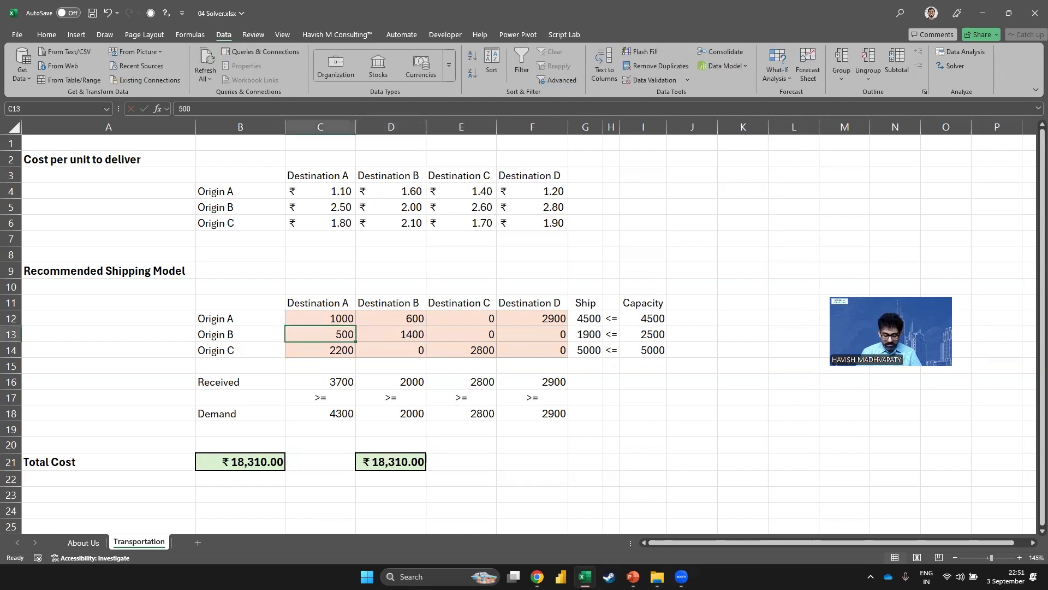
pyautogui.write('1100')
pyautogui.press('Return')
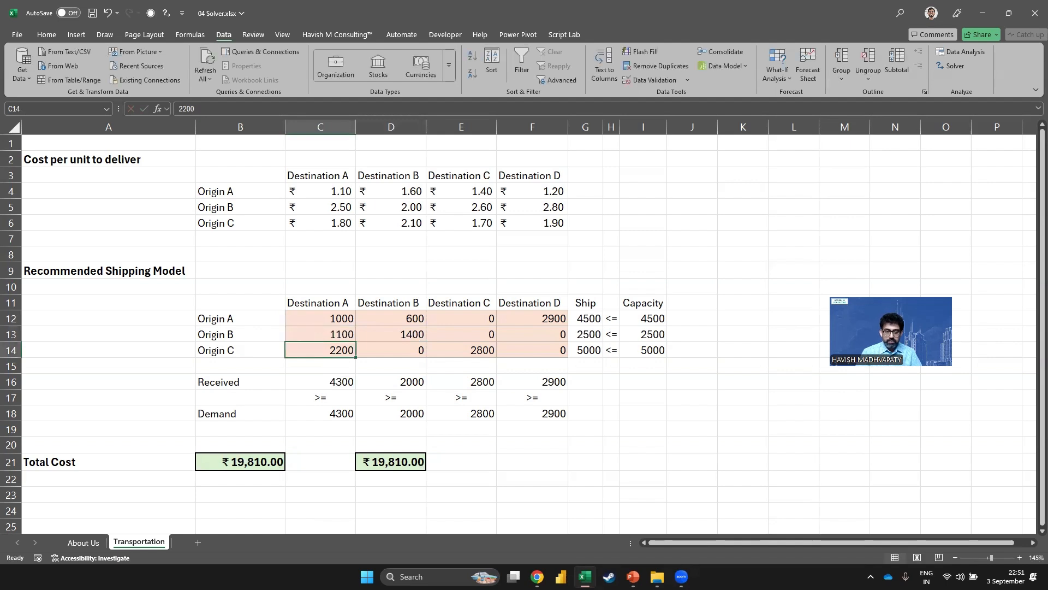
# Check the manual plan's Received row against Demand, Ship against Capacity, and the total cost in B21
pyautogui.moveTo(322, 382); pyautogui.dragTo(544, 409)
pyautogui.moveTo(585, 318); pyautogui.dragTo(650, 350)
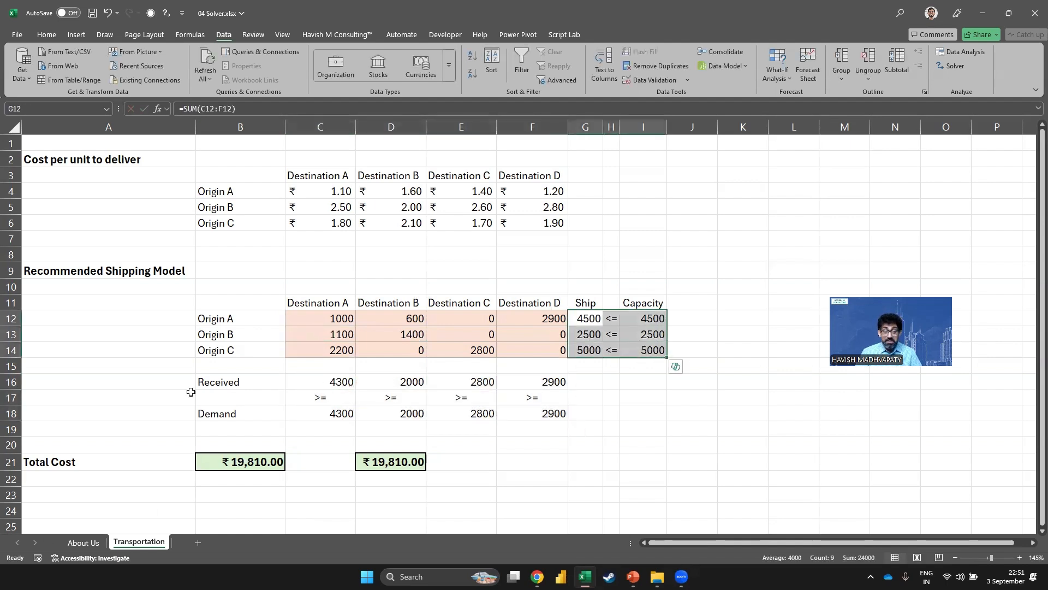
pyautogui.click(225, 464)
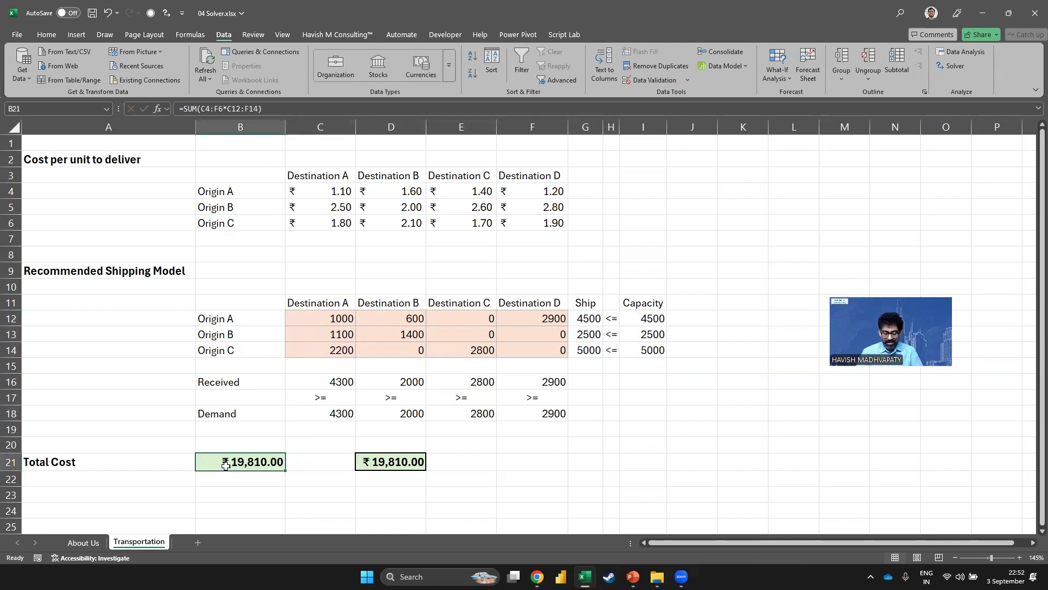
# Undo the manual shipment edits for Origins A and B in C12:D13
pyautogui.hotkey('ctrl', 'z')
pyautogui.hotkey('ctrl', 'z')
pyautogui.hotkey('ctrl', 'z')
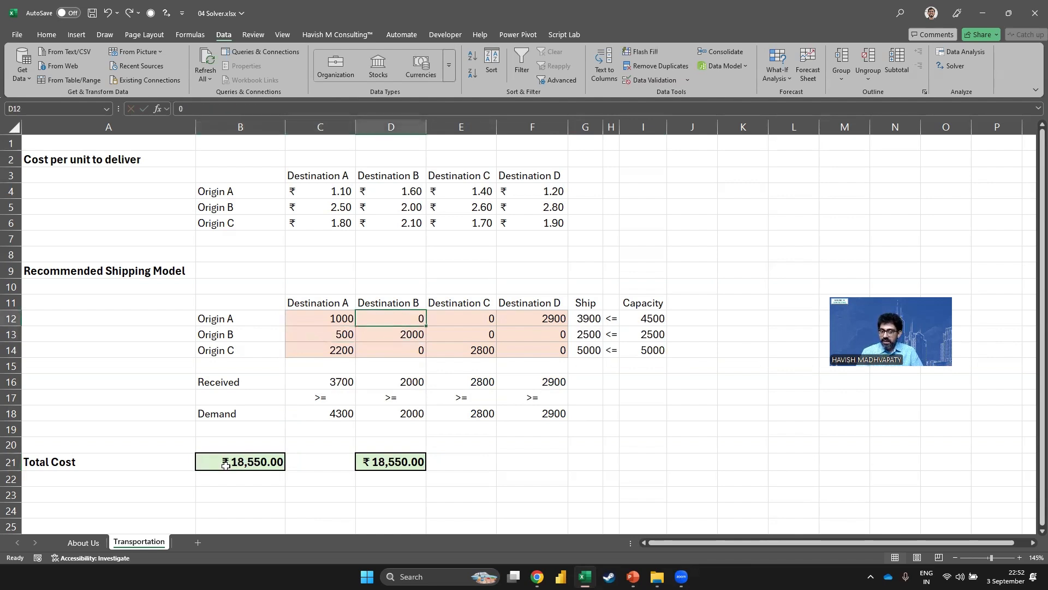
pyautogui.hotkey('ctrl', 'z')
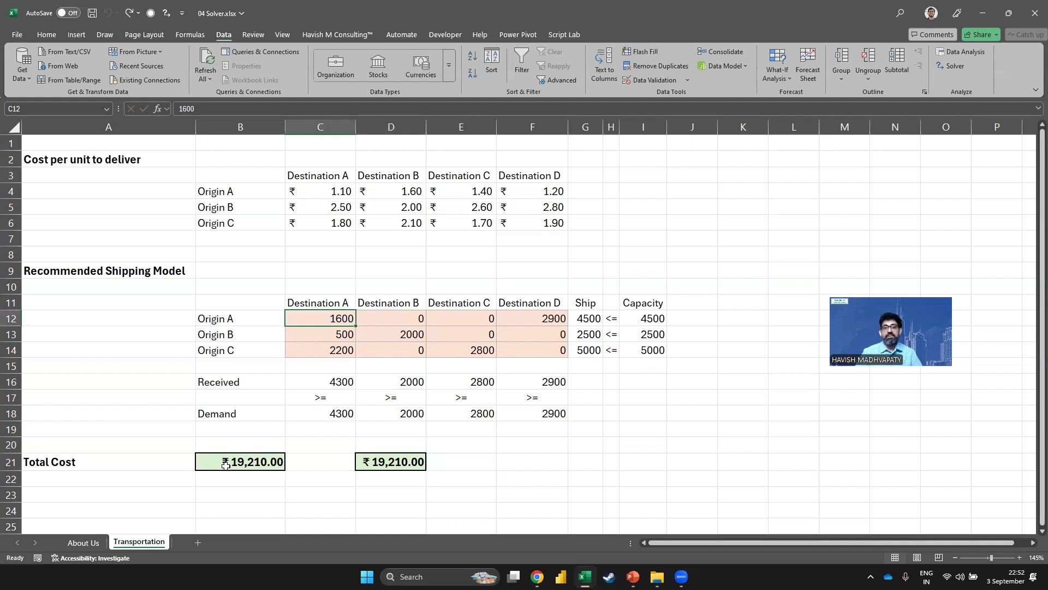
# Capture a screen snip of the cost-per-unit table with its origin and destination labels
pyautogui.click(351, 463)
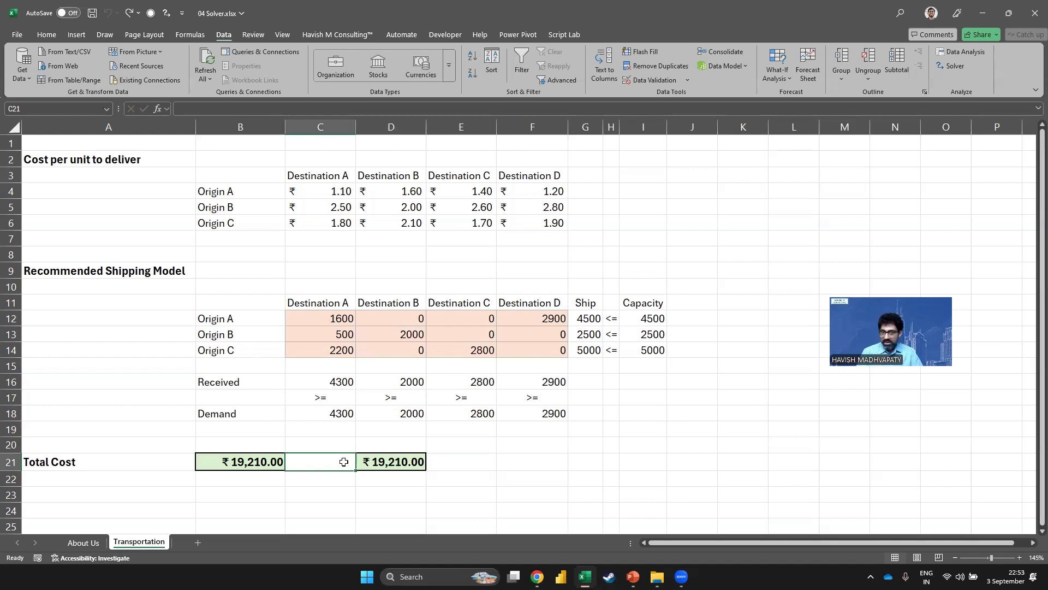
pyautogui.hotkey('alt', 'Tab')
pyautogui.hotkey('alt', 'shift', 'Tab')
pyautogui.click(655, 248)
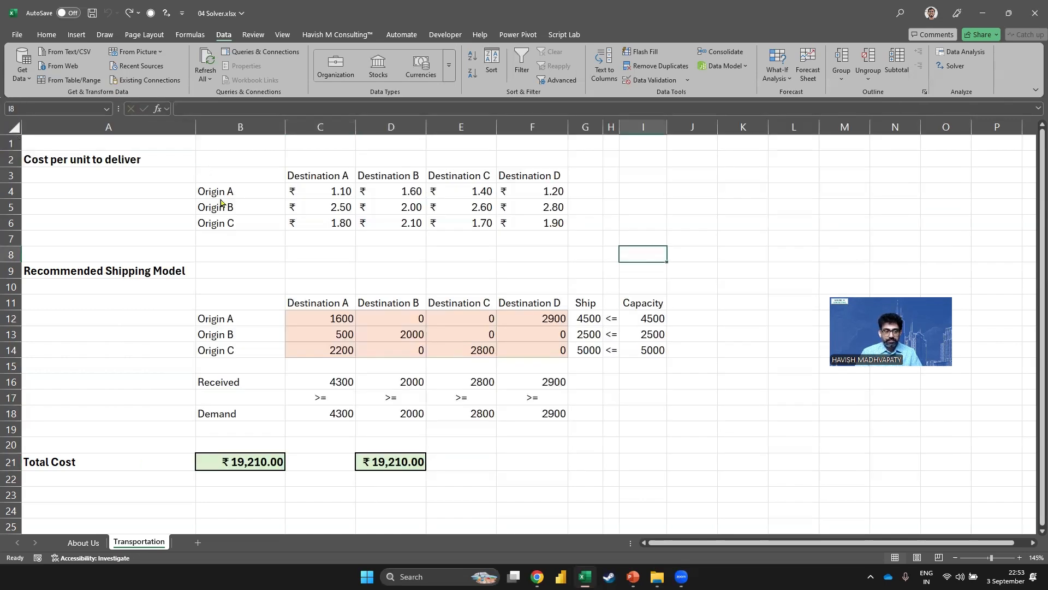
pyautogui.press('super+shift+s')
pyautogui.moveTo(179, 152); pyautogui.dragTo(597, 249)
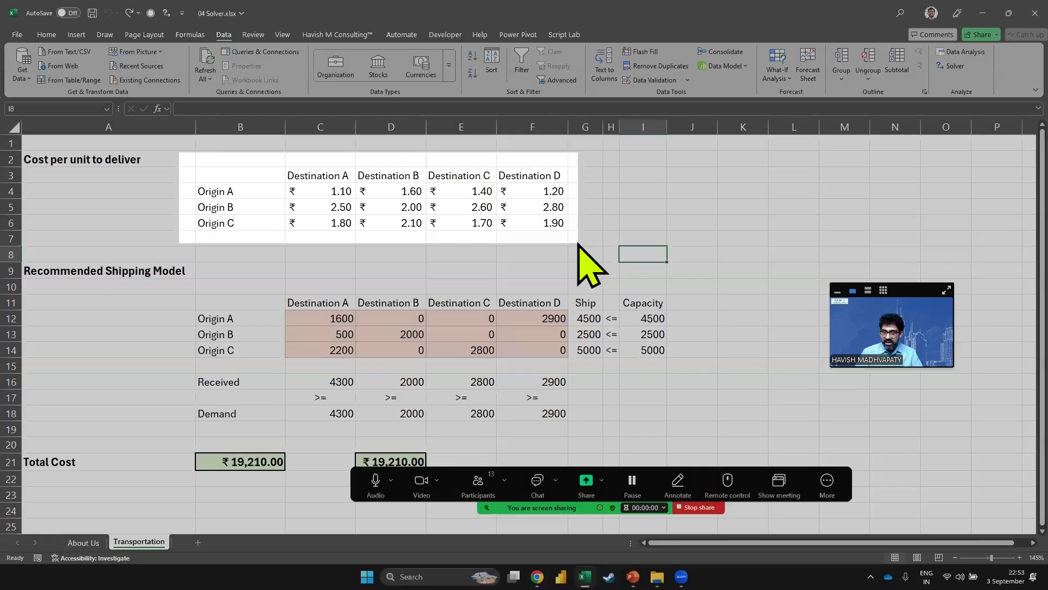
# Switch to Gemini in Chrome, start a new chat and choose the Gemini Advanced model
pyautogui.hotkey('alt', 'Tab')
pyautogui.press('Tab')
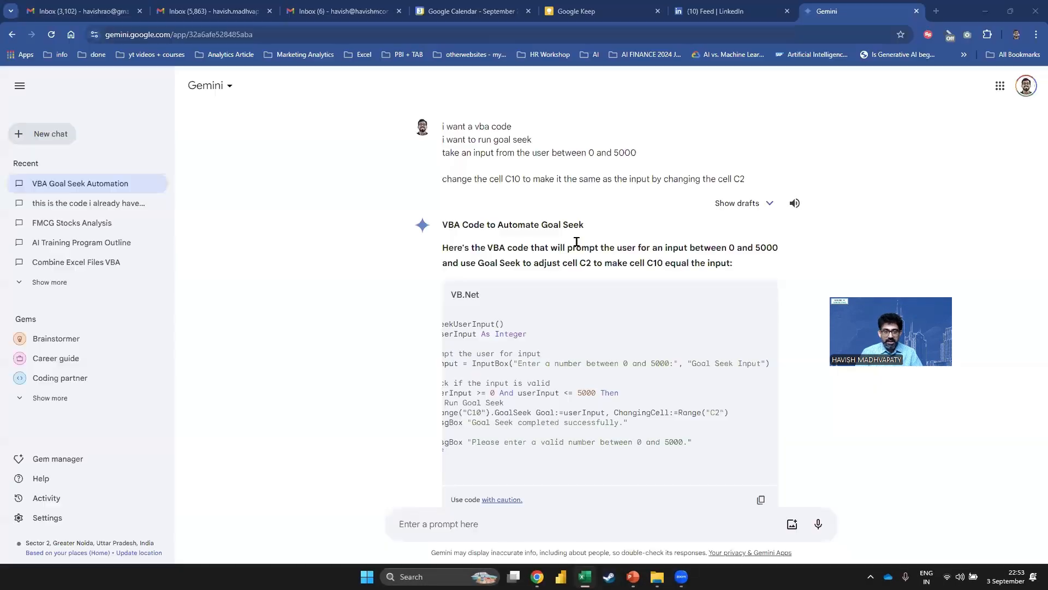
pyautogui.click(63, 135)
pyautogui.click(228, 92)
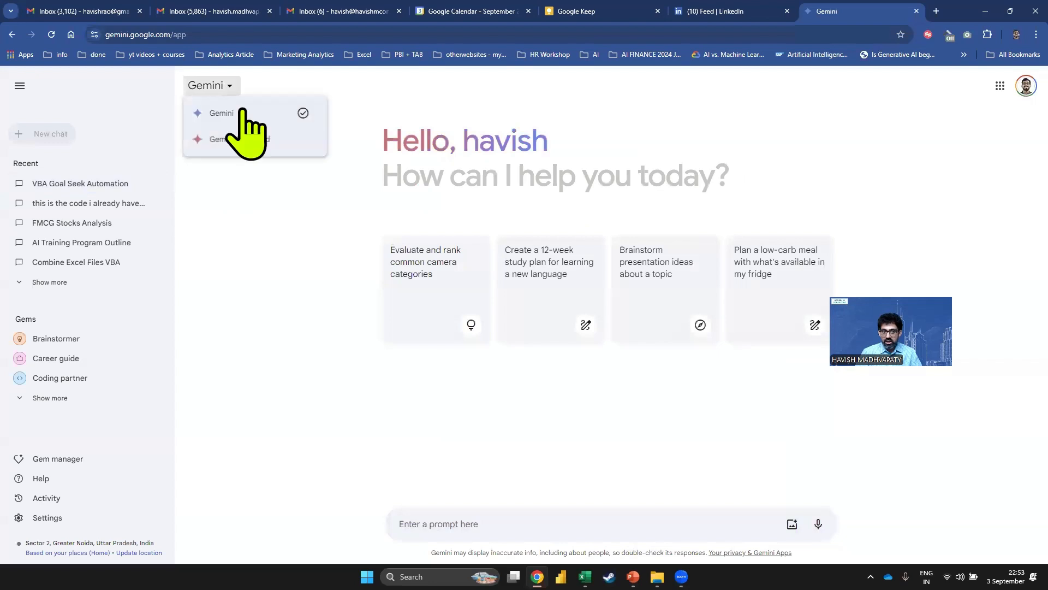
pyautogui.click(232, 140)
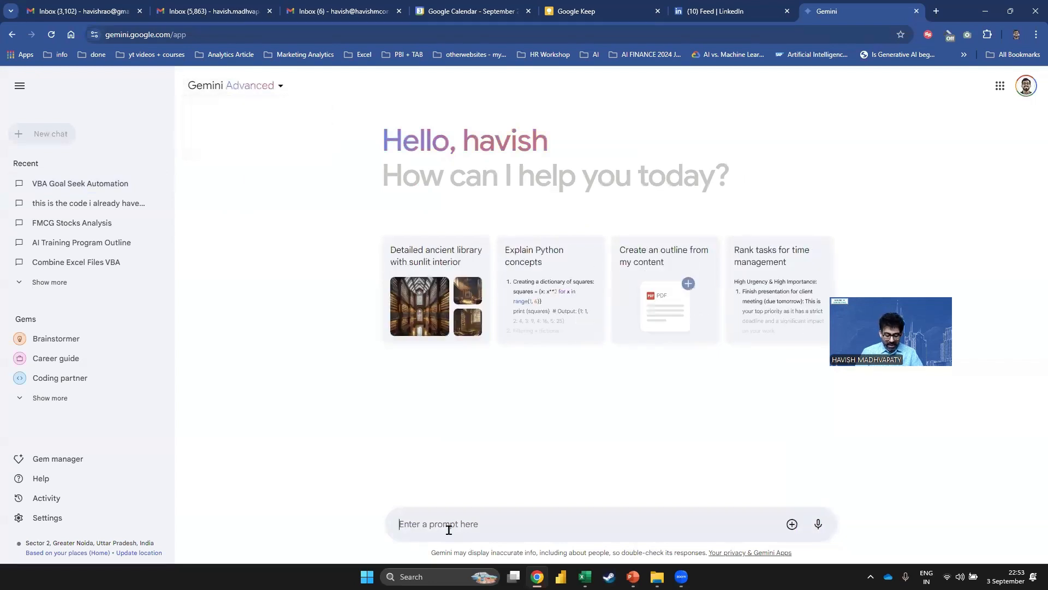
# Attach the copied cost table image to the prompt and write "i want to run linear optimization to minimize my cost"
pyautogui.hotkey('ctrl', 'v')
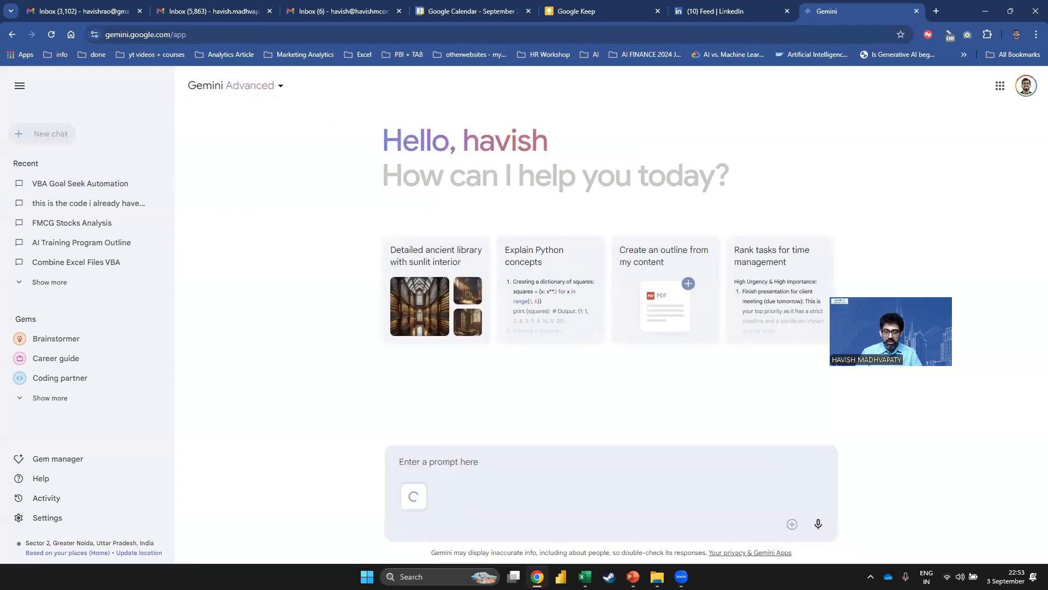
pyautogui.write('i want o')
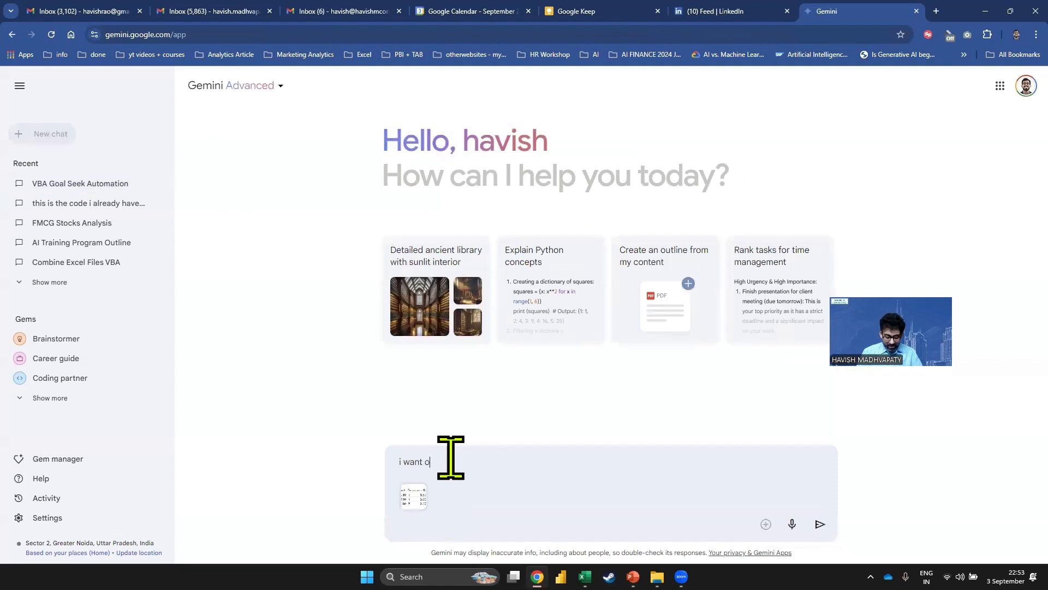
pyautogui.press('BackSpace')
pyautogui.write('to run linear optimization to')
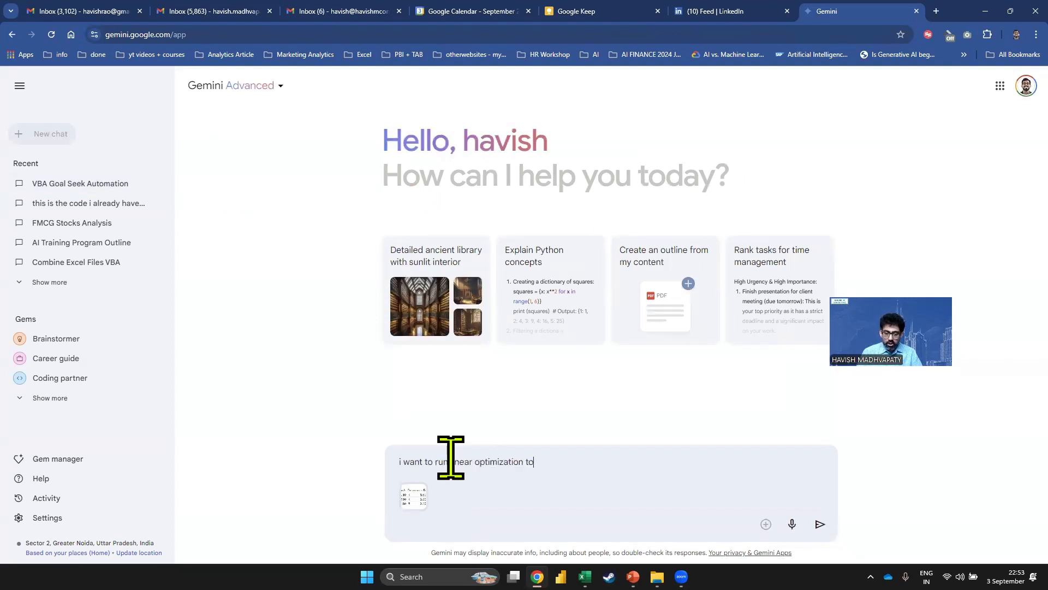
pyautogui.write(' minimize ')
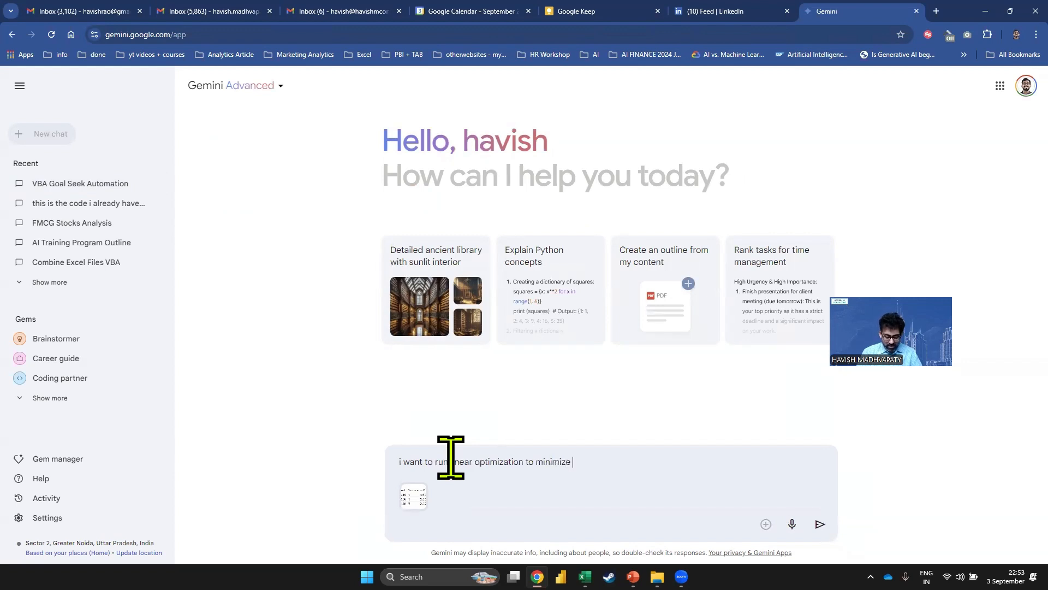
pyautogui.write('my cost')
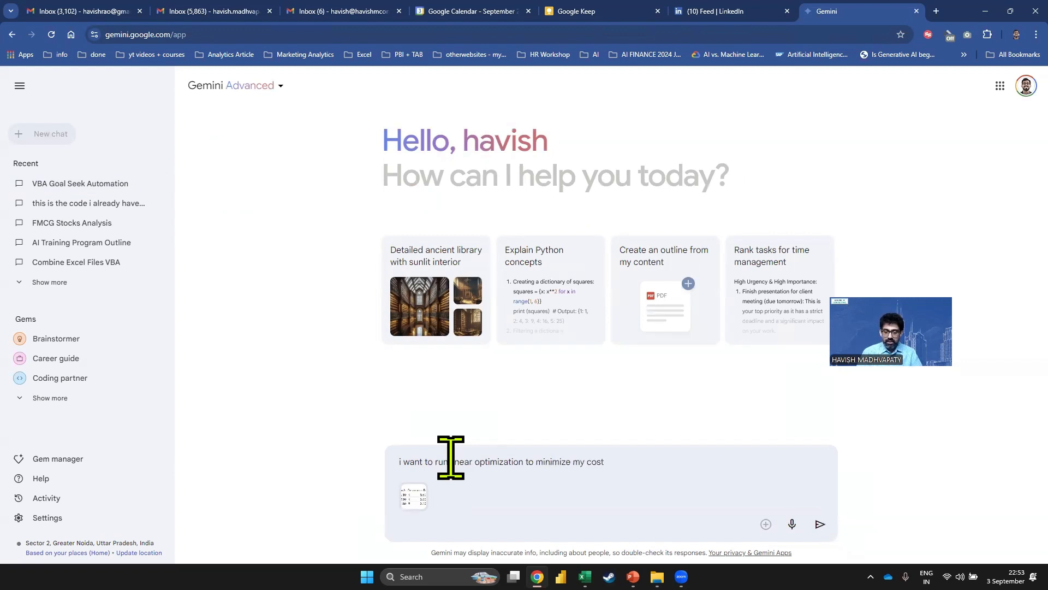
# Add a second prompt line reading "use pulp on python"
pyautogui.hotkey('shift', 'Return')
pyautogui.write('use')
pyautogui.press('BackSpace')
pyautogui.press('BackSpace')
pyautogui.press('BackSpace')
pyautogui.write('use')
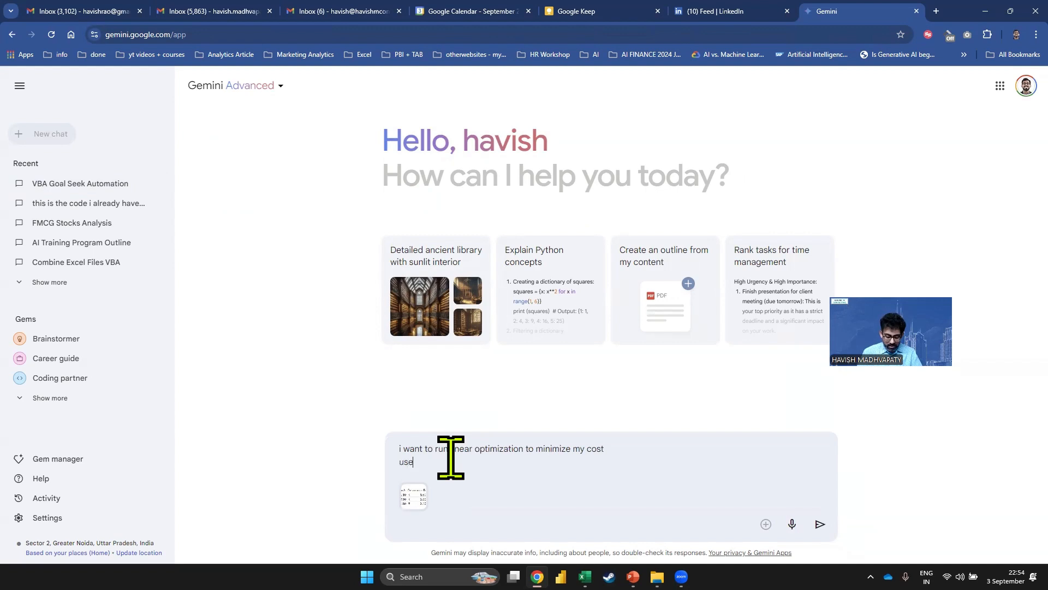
pyautogui.write(' pulp ')
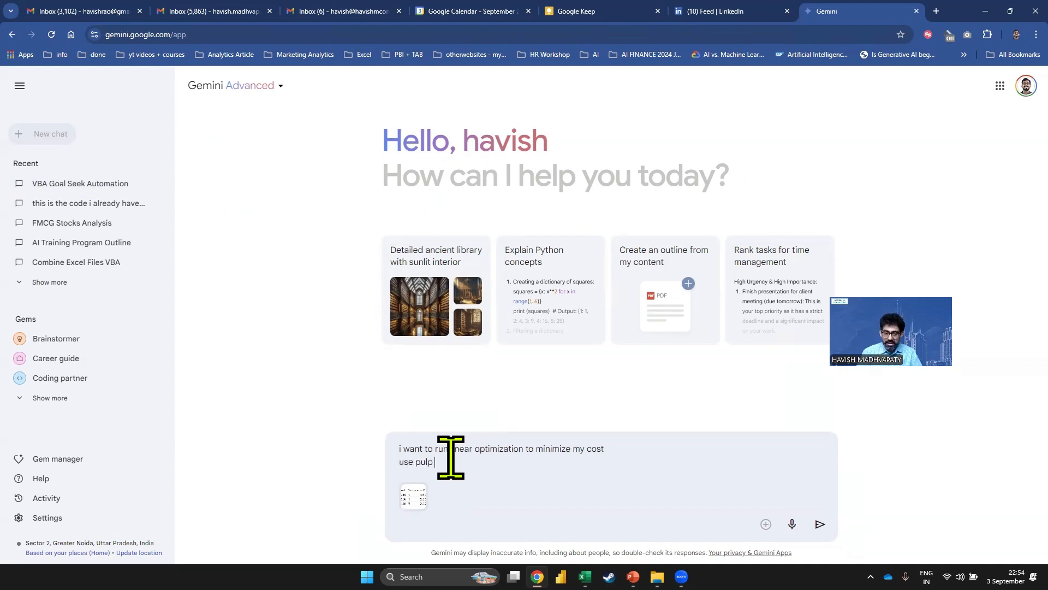
pyautogui.write('on python')
# Leave a blank line in the prompt and add the heading "this is my capacity constraint:"
pyautogui.hotkey('shift', 'Return')
pyautogui.write('this')
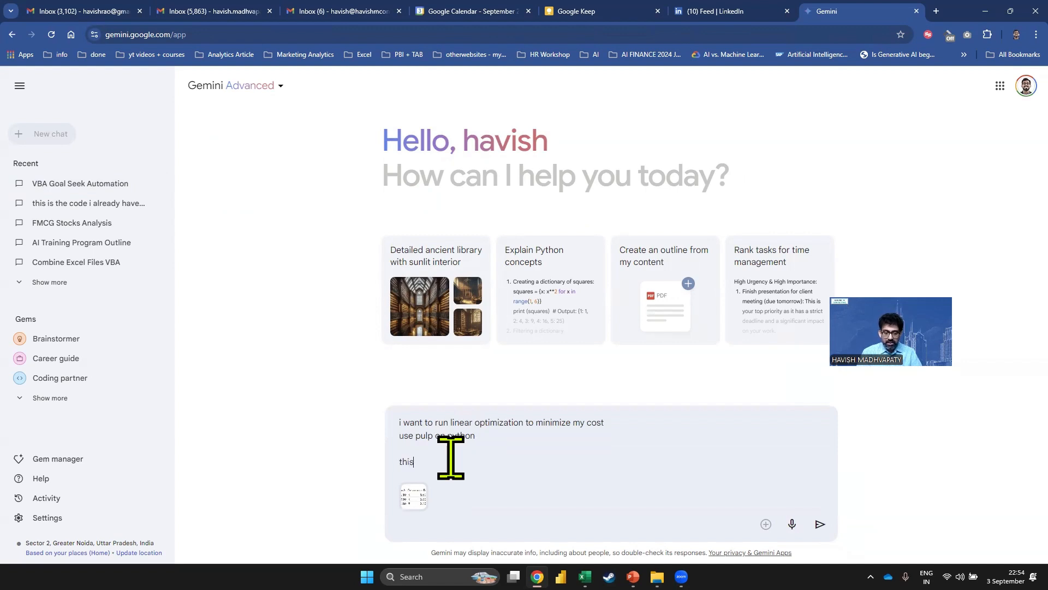
pyautogui.write(' is my case')
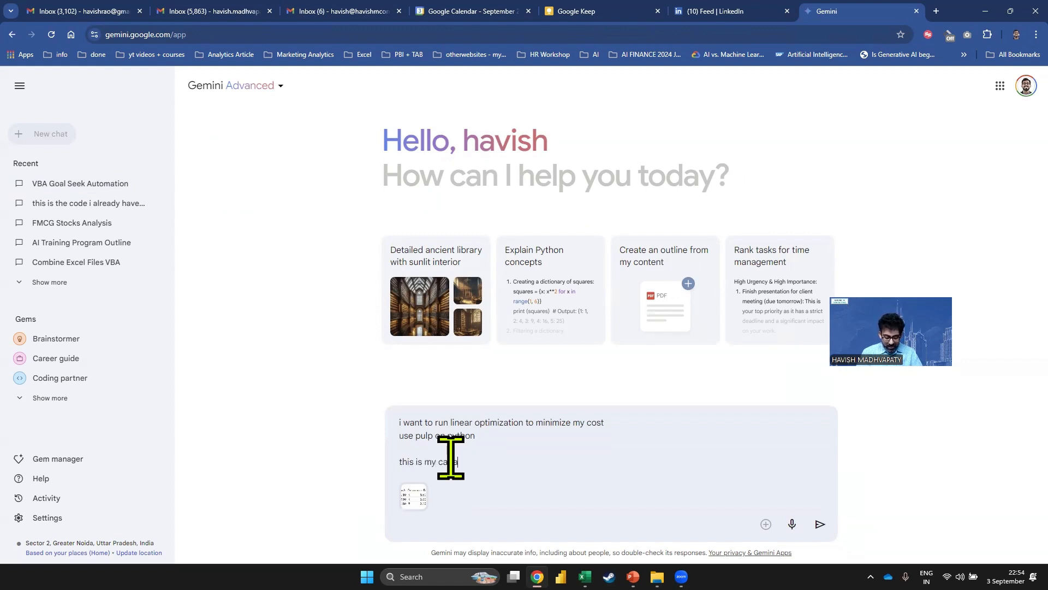
pyautogui.write('cit')
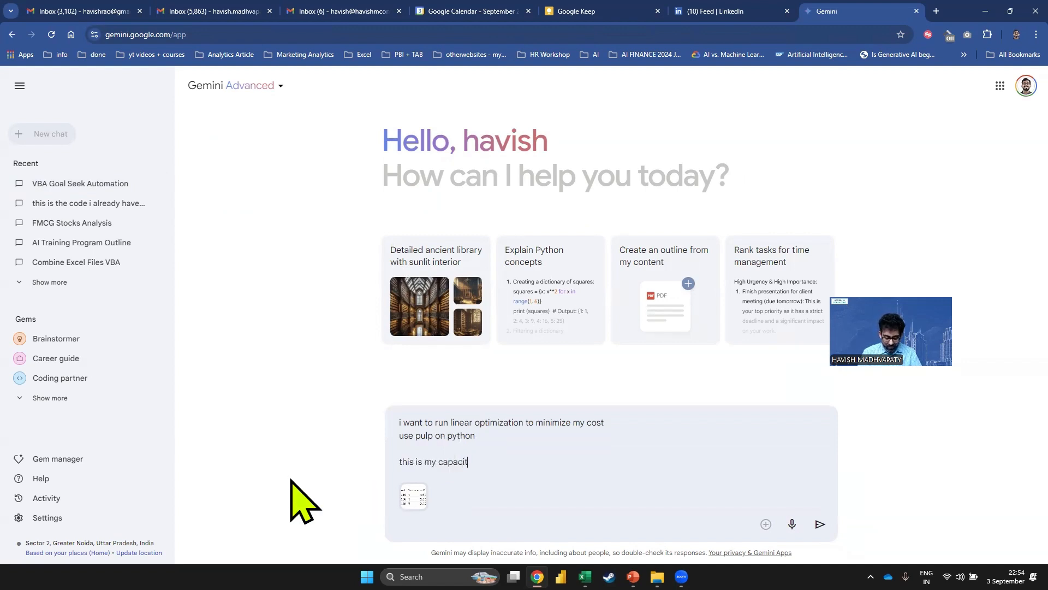
pyautogui.write('y constraint:')
pyautogui.hotkey('shift', 'Return')
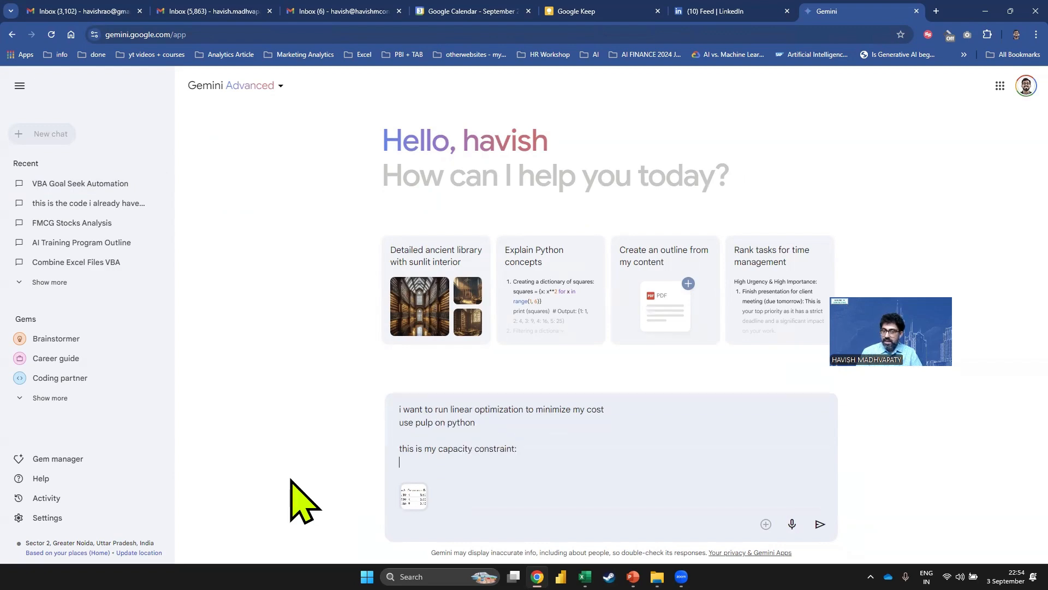
# Look up Origin A's capacity in the Excel model and add "origin a 4500" under the capacity heading in the prompt
pyautogui.hotkey('alt', 'Tab')
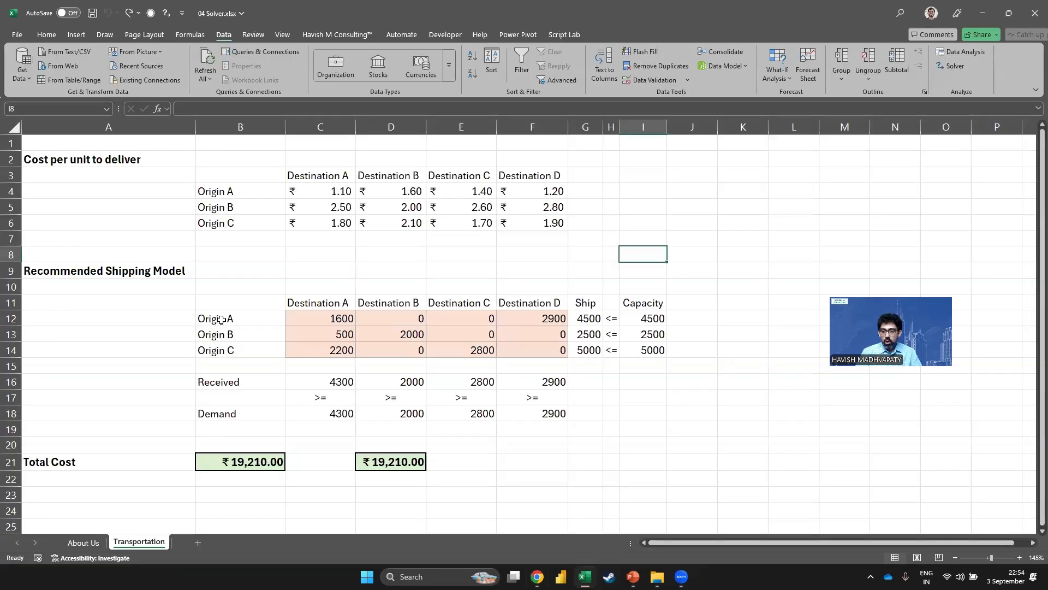
pyautogui.click(221, 319)
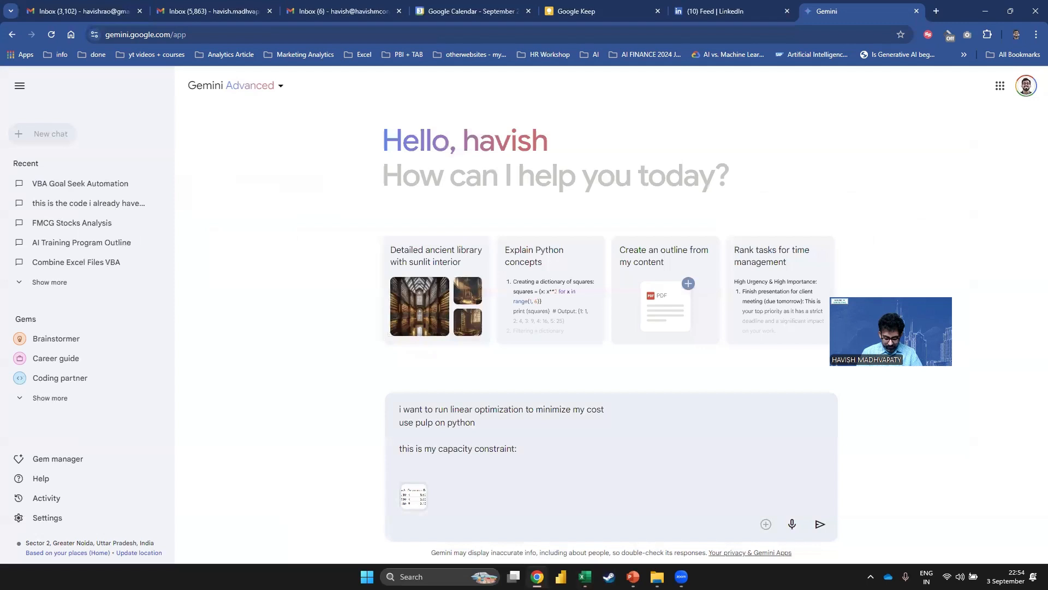
pyautogui.write('original')
pyautogui.press('BackSpace')
pyautogui.press('BackSpace')
pyautogui.write('a')
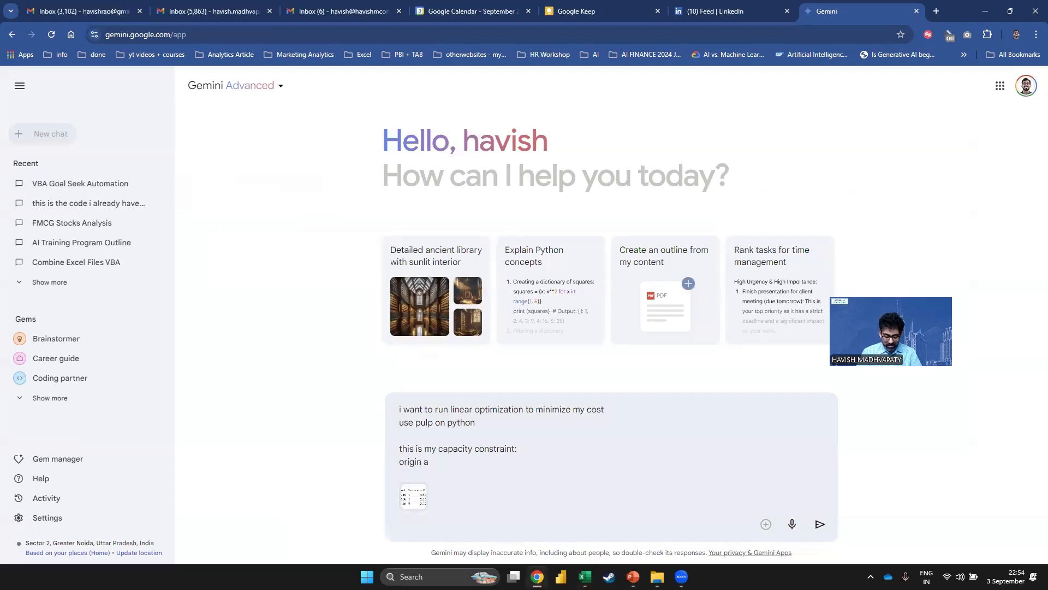
pyautogui.write(' 4500')
pyautogui.press('Return')
# Add "origin b 2500" to the prompt's capacity list, checking the Capacity column in the Excel workbook
pyautogui.write('origi')
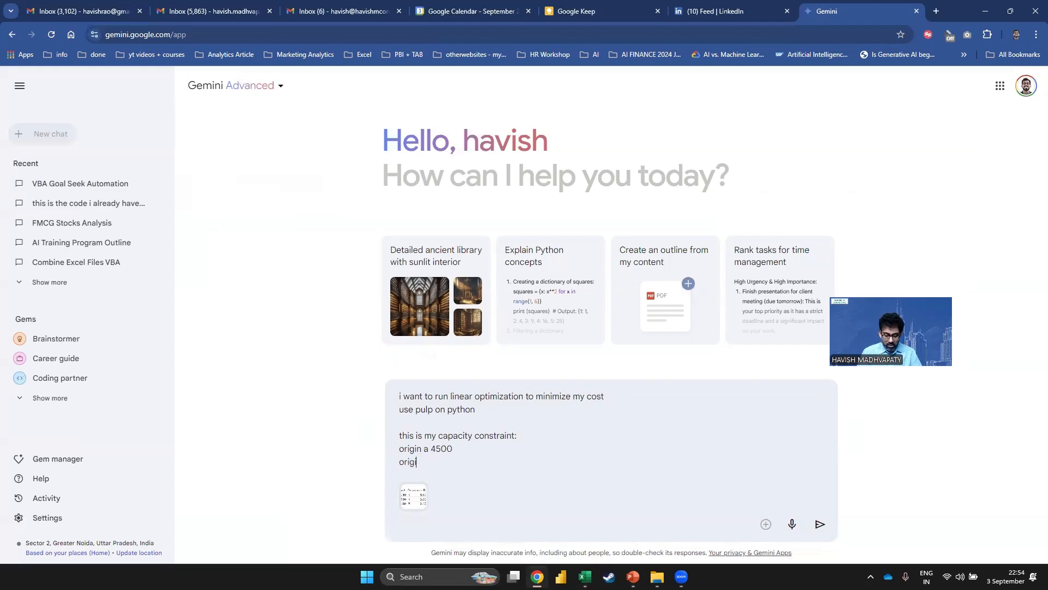
pyautogui.write('n b')
pyautogui.hotkey('alt', 'Tab')
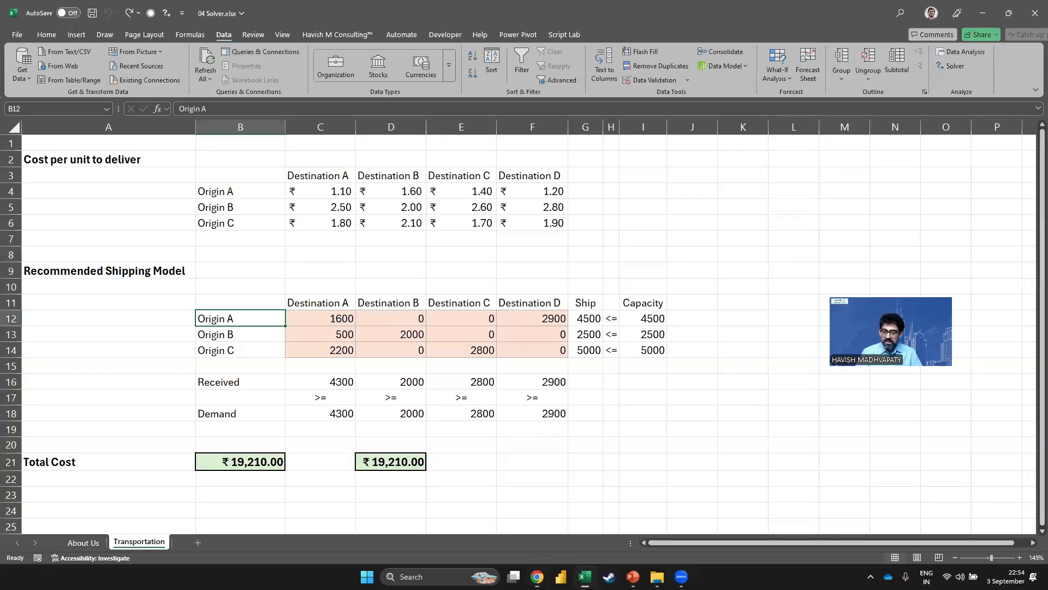
pyautogui.hotkey('alt', 'Tab')
pyautogui.write('2500')
pyautogui.press('Return')
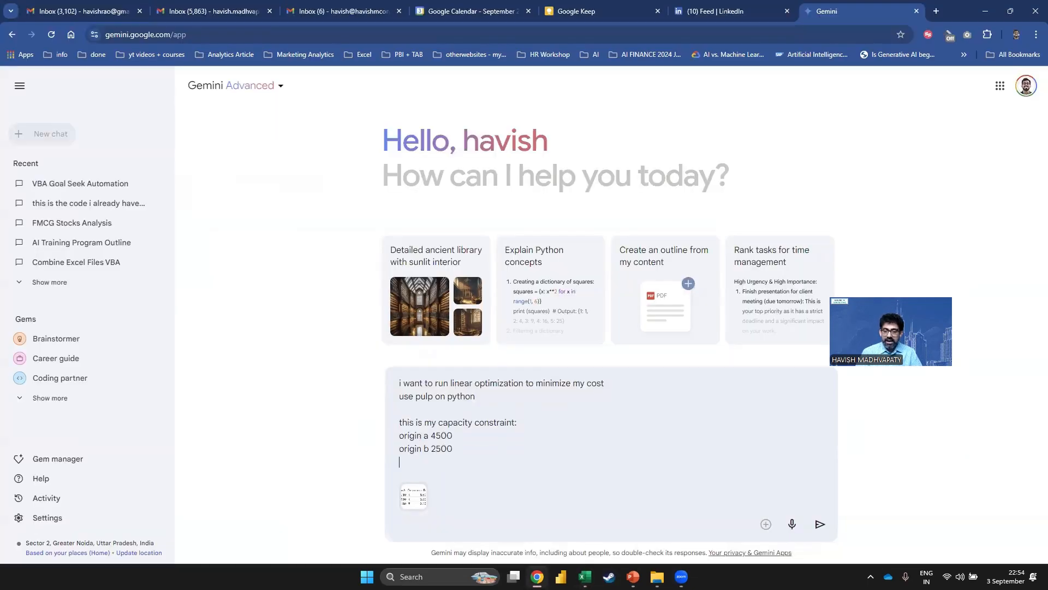
# Check Origin C's capacity in the Excel model, add "origin c 5000" to the prompt's capacity list, and leave a blank line
pyautogui.hotkey('alt', 'Tab')
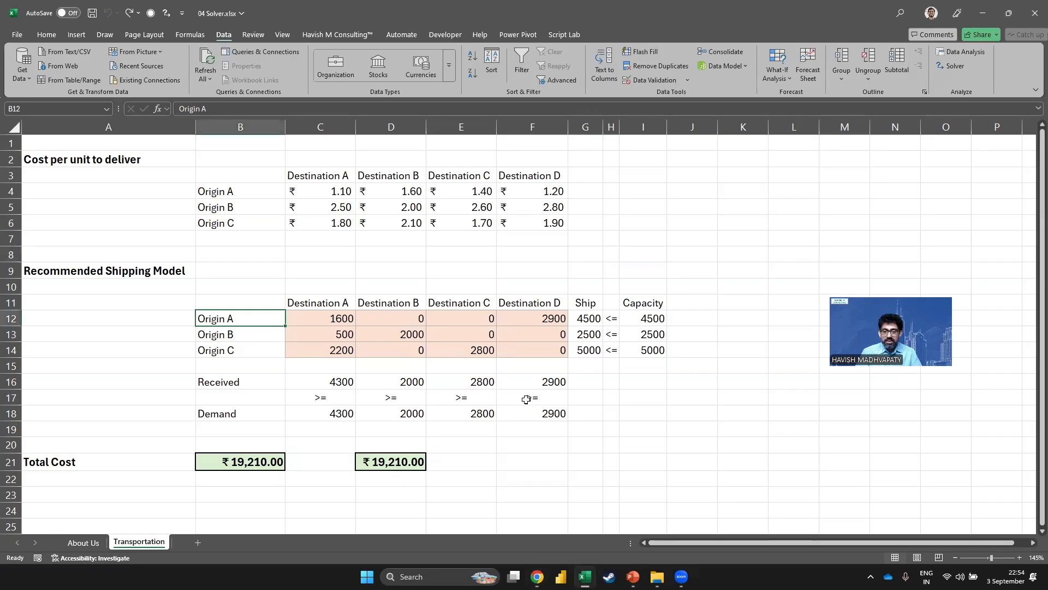
pyautogui.click(650, 405)
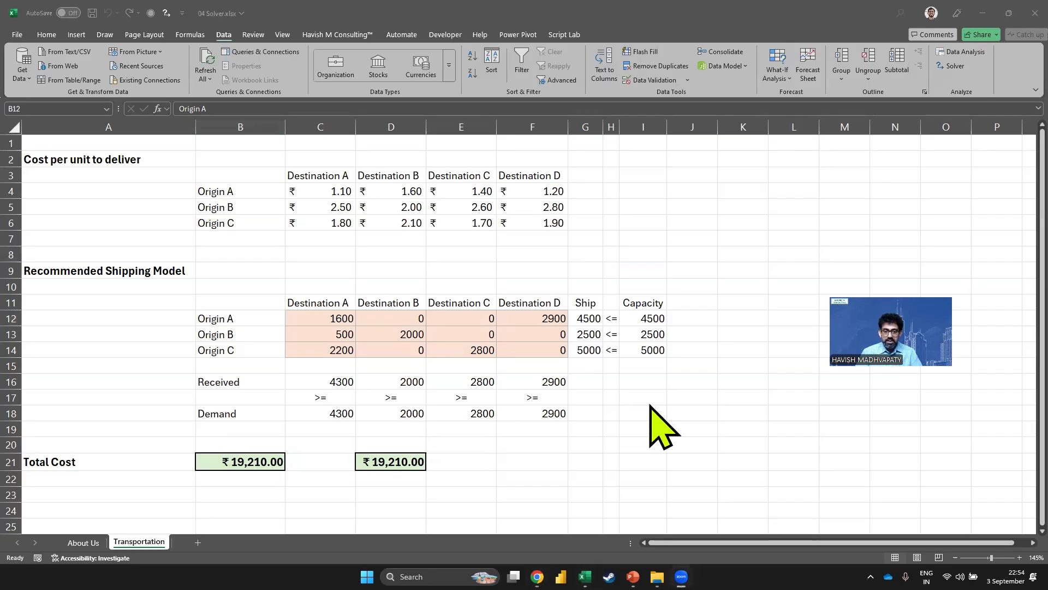
pyautogui.hotkey('alt', 'Tab')
pyautogui.write('origin')
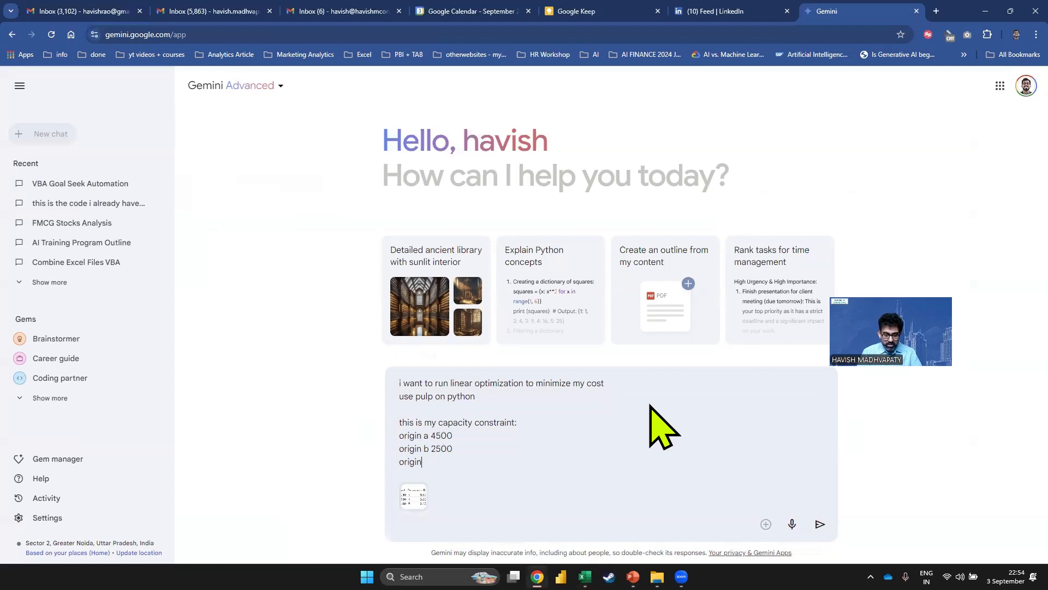
pyautogui.write(' c 5000')
pyautogui.hotkey('shift', 'Return')
pyautogui.hotkey('shift', 'Return')
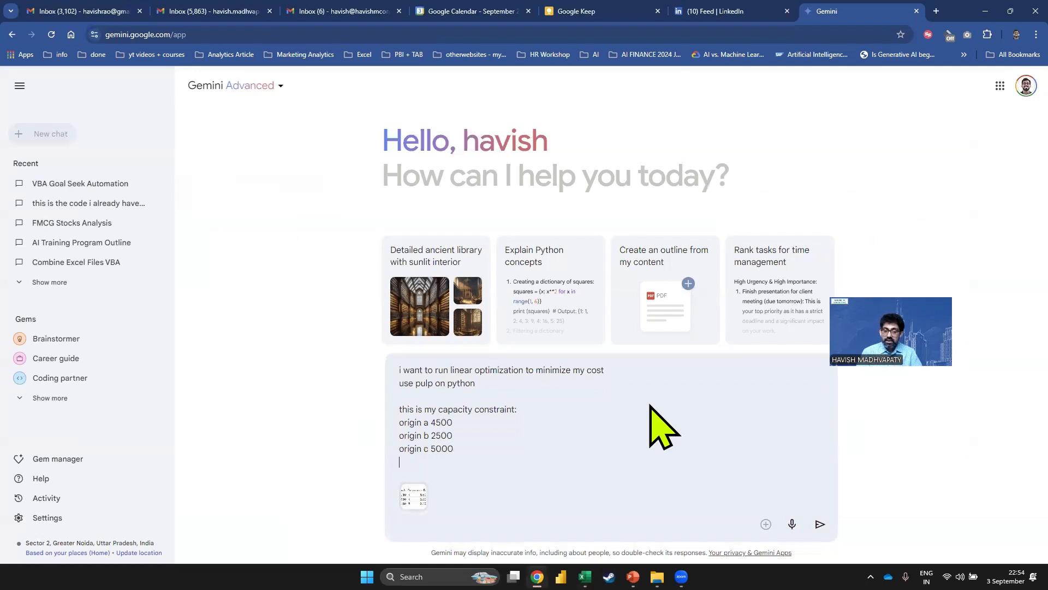
# Start a "demand a" line in the prompt and paste the four Received values from C16:F16 of the Excel model after it
pyautogui.write('demand')
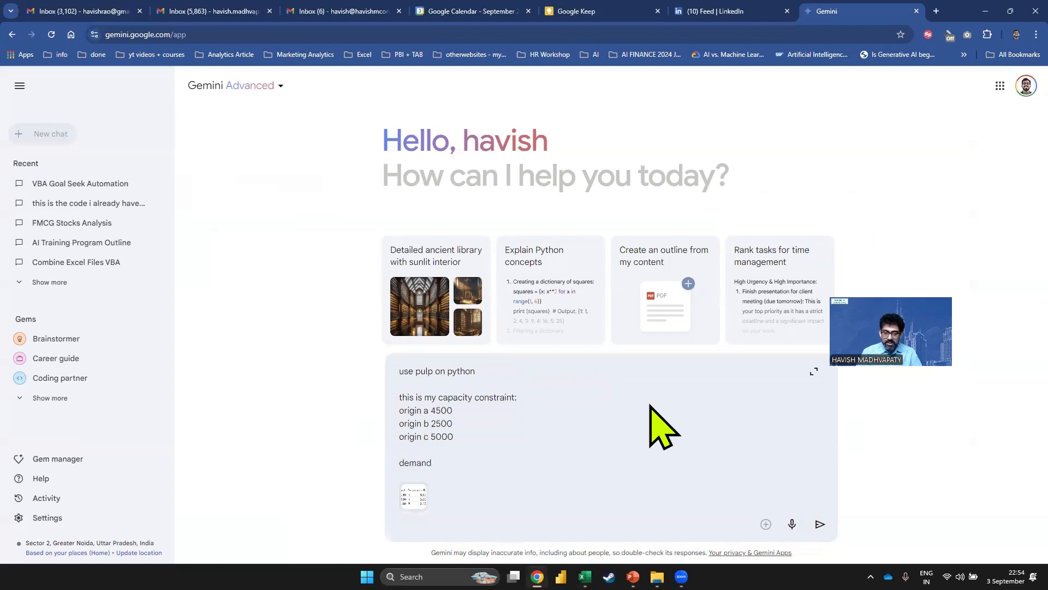
pyautogui.write(' a')
pyautogui.hotkey('alt', 'Tab')
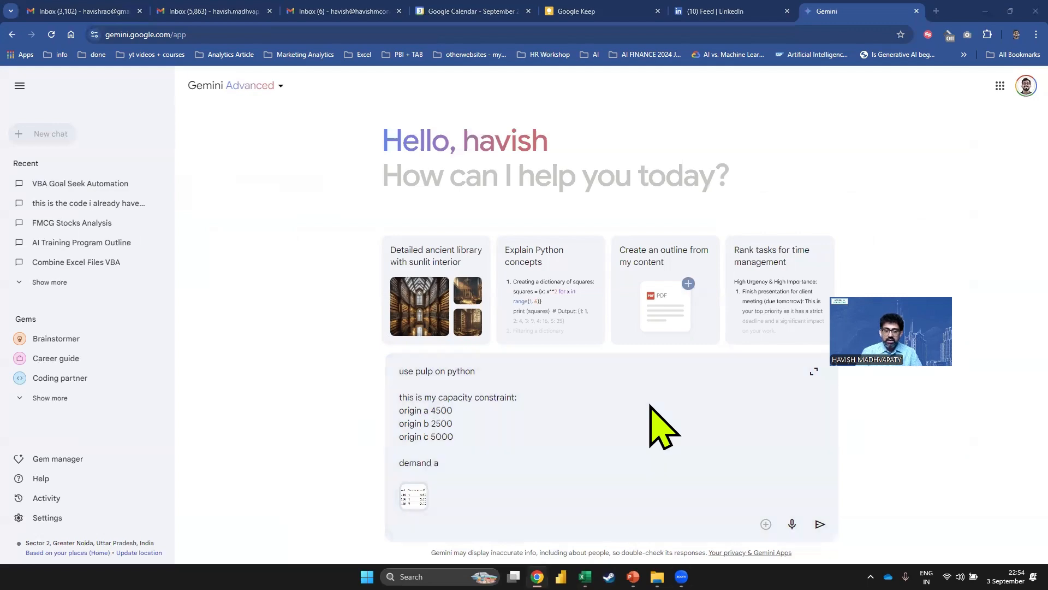
pyautogui.hotkey('alt', 'Tab')
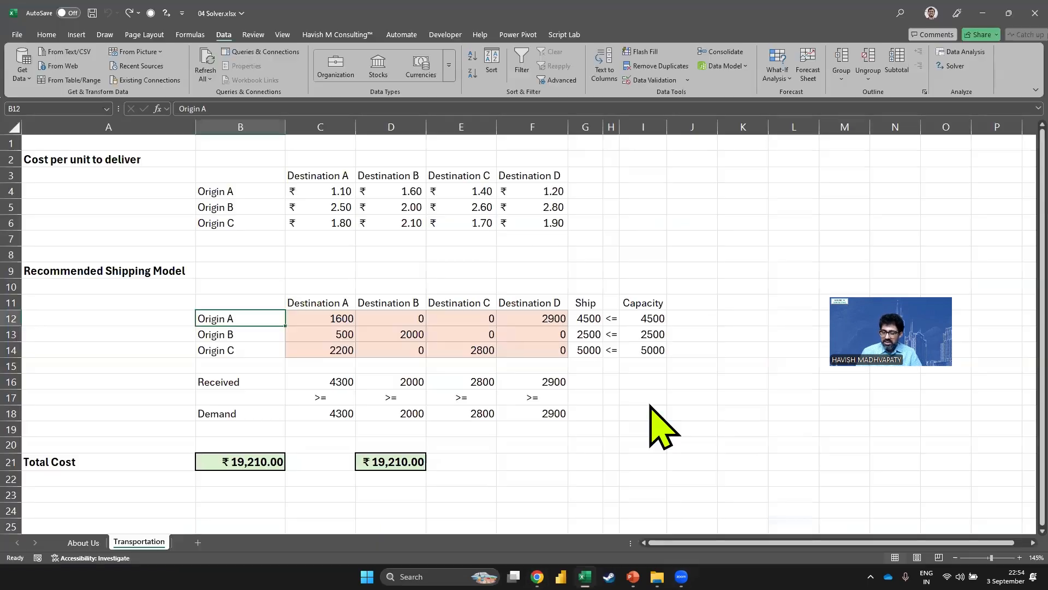
pyautogui.click(331, 382)
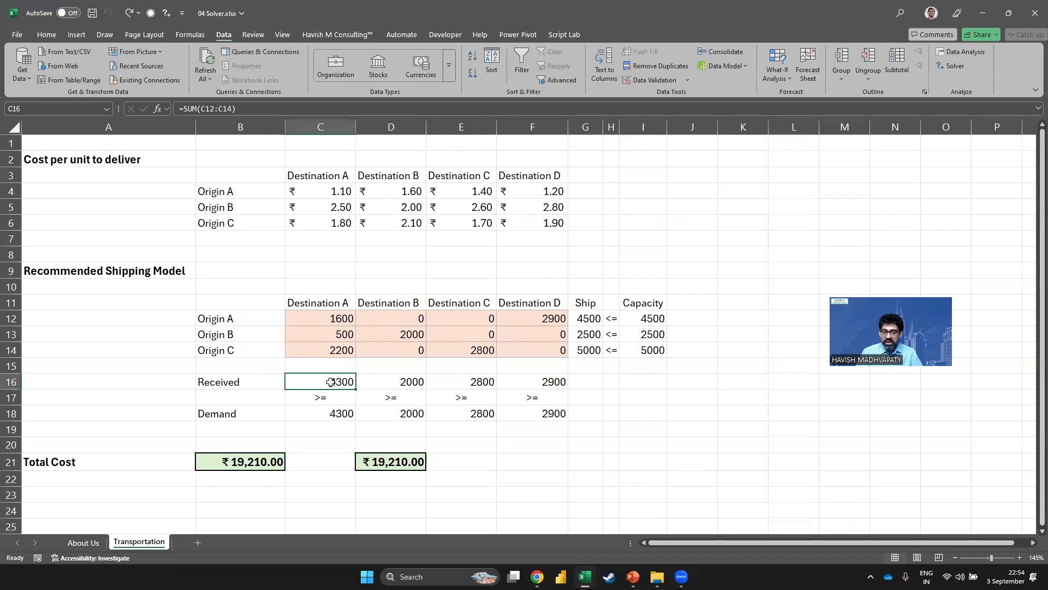
pyautogui.hotkey('shift', 'Right')
pyautogui.hotkey('shift', 'Right')
pyautogui.hotkey('shift', 'Right')
pyautogui.hotkey('ctrl', 'c')
pyautogui.click(331, 382)
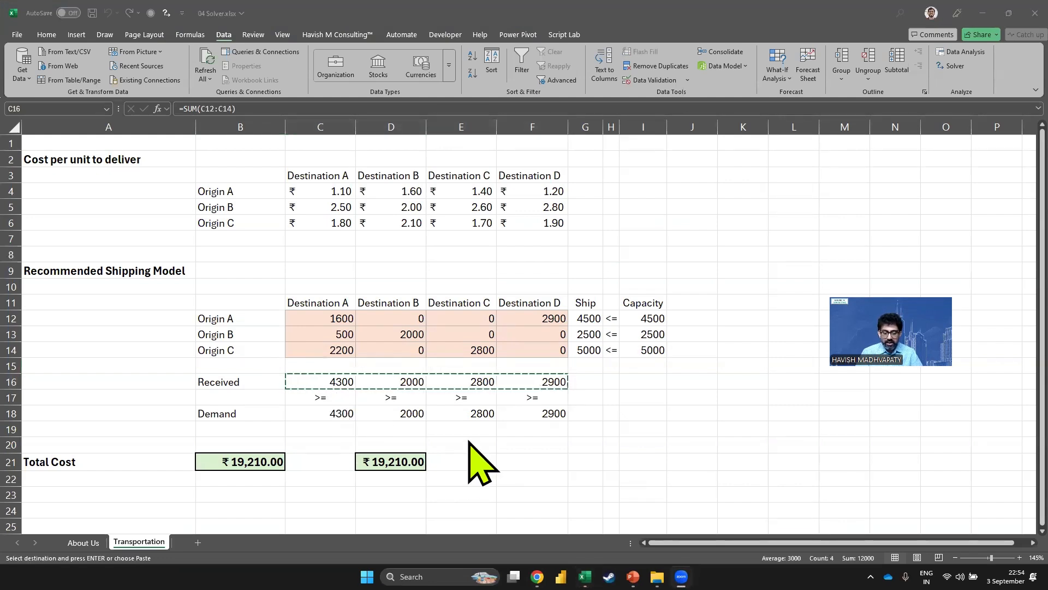
pyautogui.hotkey('alt', 'Tab')
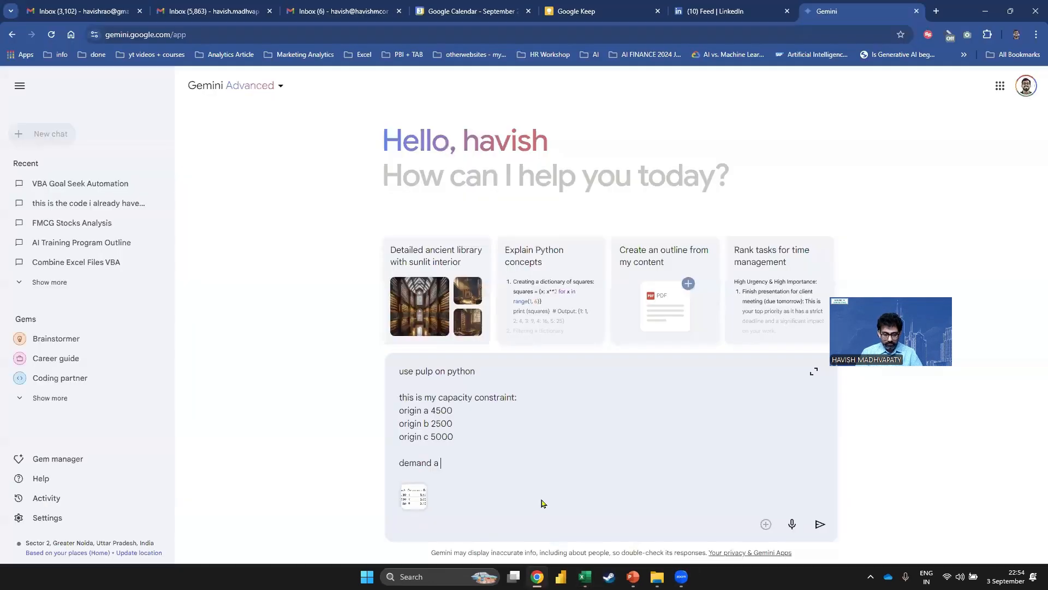
pyautogui.hotkey('ctrl', 'v')
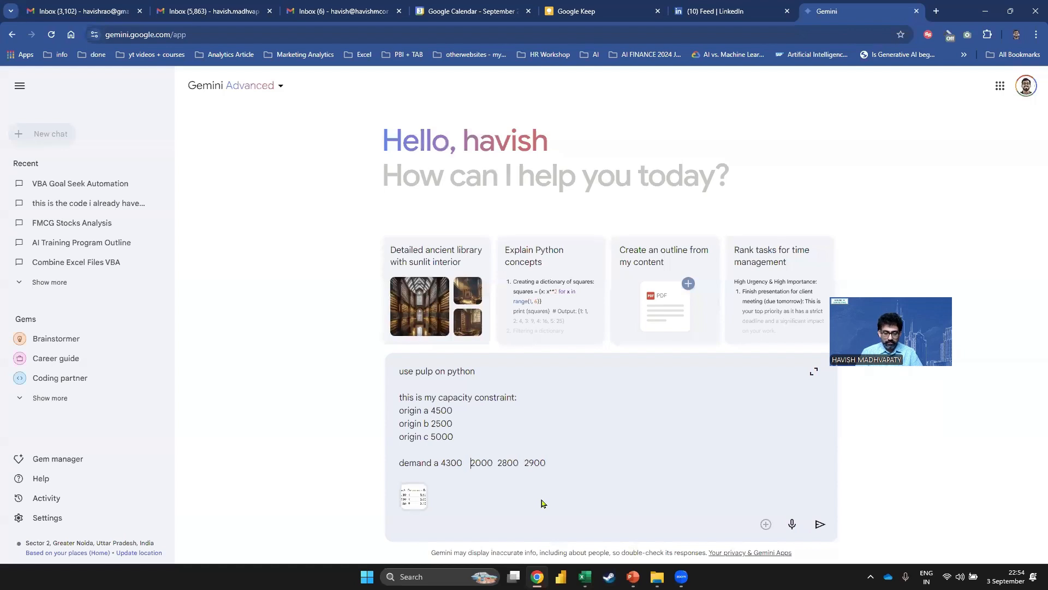
# Split the pasted values so "demand a 4300" stands alone and the line below starts with "demand b 2000"
pyautogui.hotkey('shift', 'Return')
pyautogui.hotkey('ctrl', 'shift', 'Right')
pyautogui.hotkey('ctrl', 'shift', 'Right')
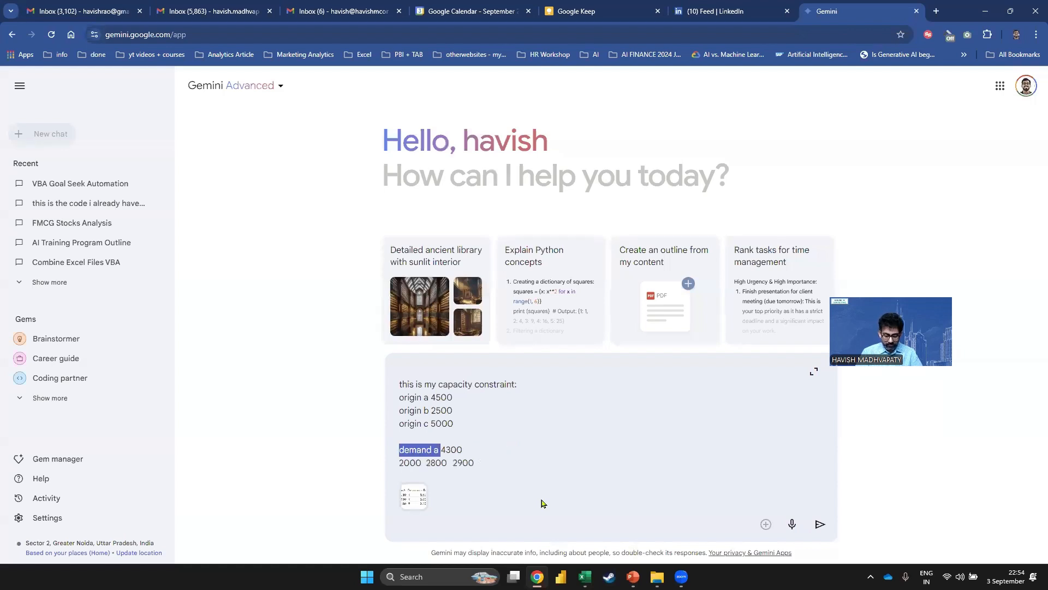
pyautogui.hotkey('ctrl', 'c')
pyautogui.press('Down')
pyautogui.press('Home')
pyautogui.hotkey('ctrl', 'v')
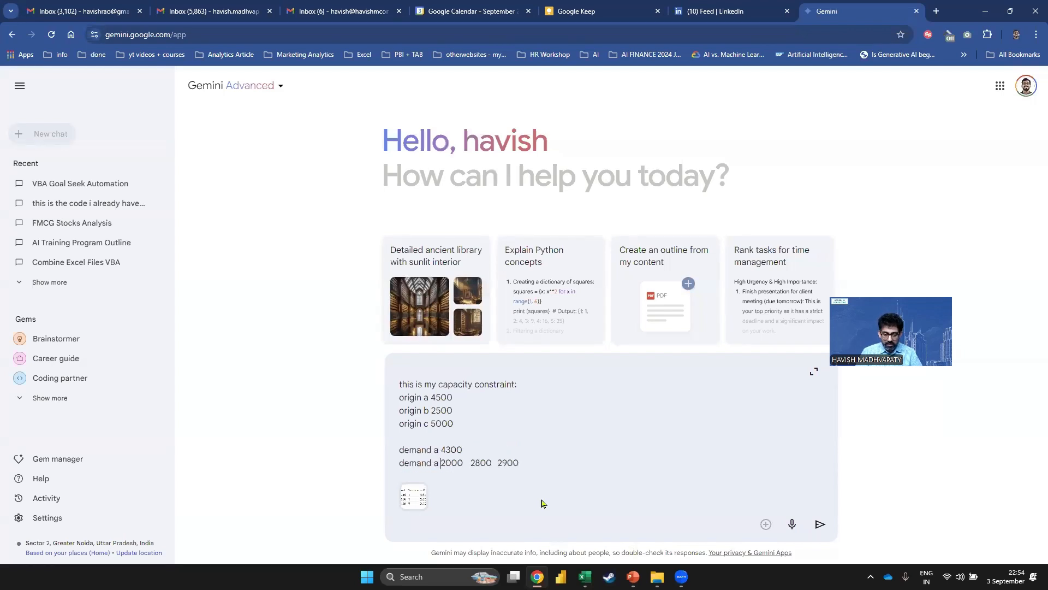
pyautogui.press('BackSpace')
pyautogui.press('BackSpace')
pyautogui.write('b')
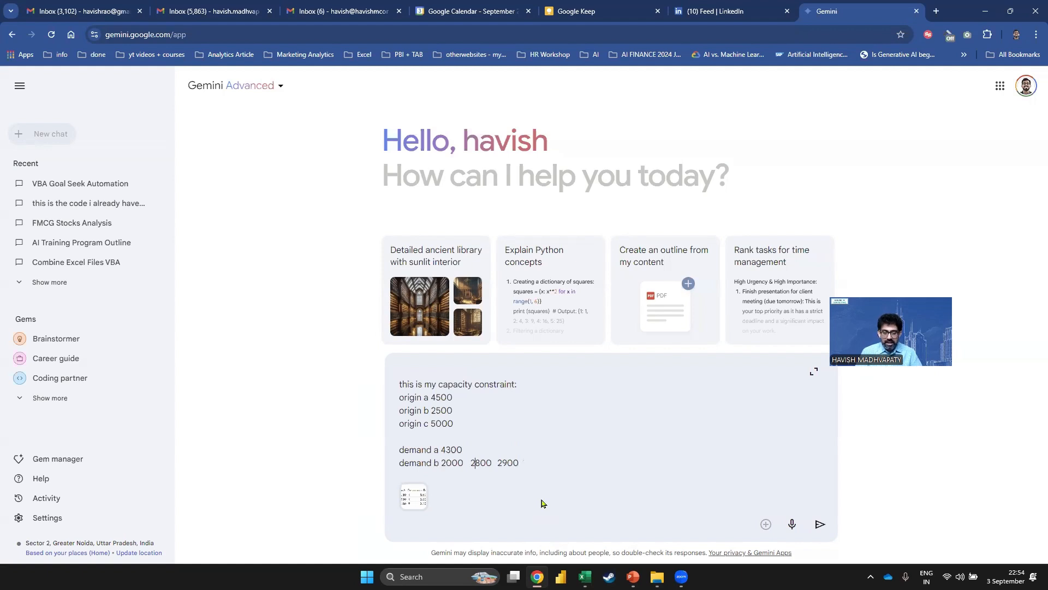
# Move the remaining values to a new line and label it so it starts with "demand c 2800"
pyautogui.press('BackSpace')
pyautogui.press('Return')
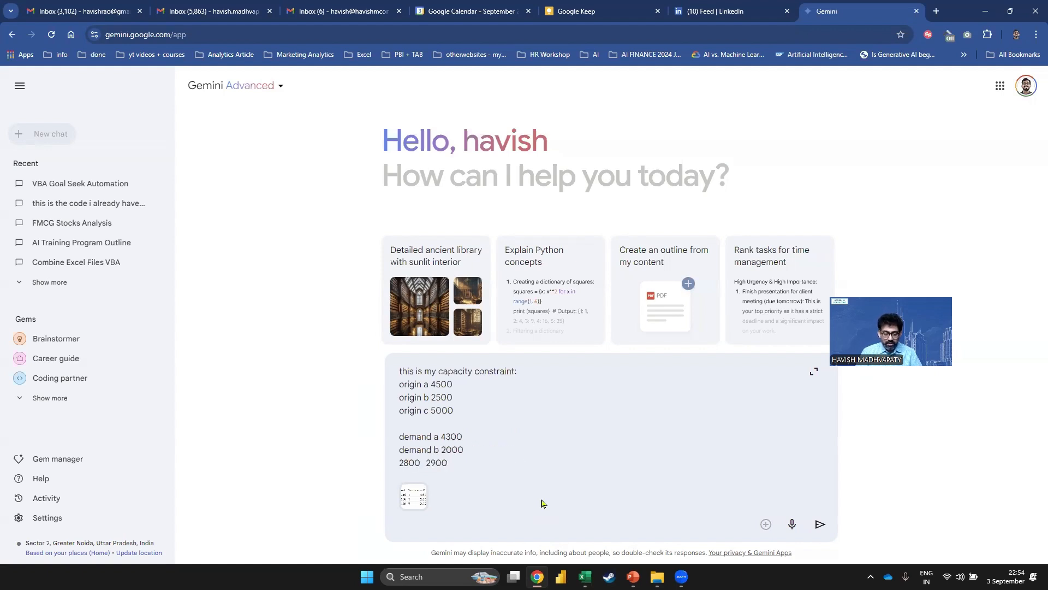
pyautogui.hotkey('ctrl', 'v')
pyautogui.press('BackSpace')
pyautogui.press('BackSpace')
pyautogui.write('c')
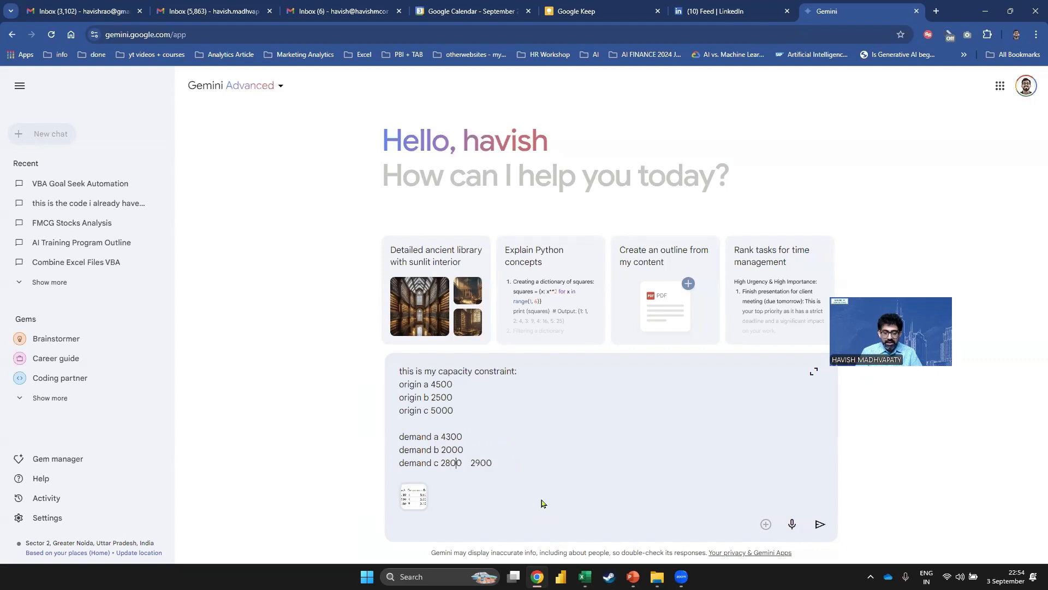
# Put the last value on its own line as "demand d 2900" and leave a blank line below it
pyautogui.press('Left')
pyautogui.press('BackSpace')
pyautogui.press('BackSpace')
pyautogui.press('Return')
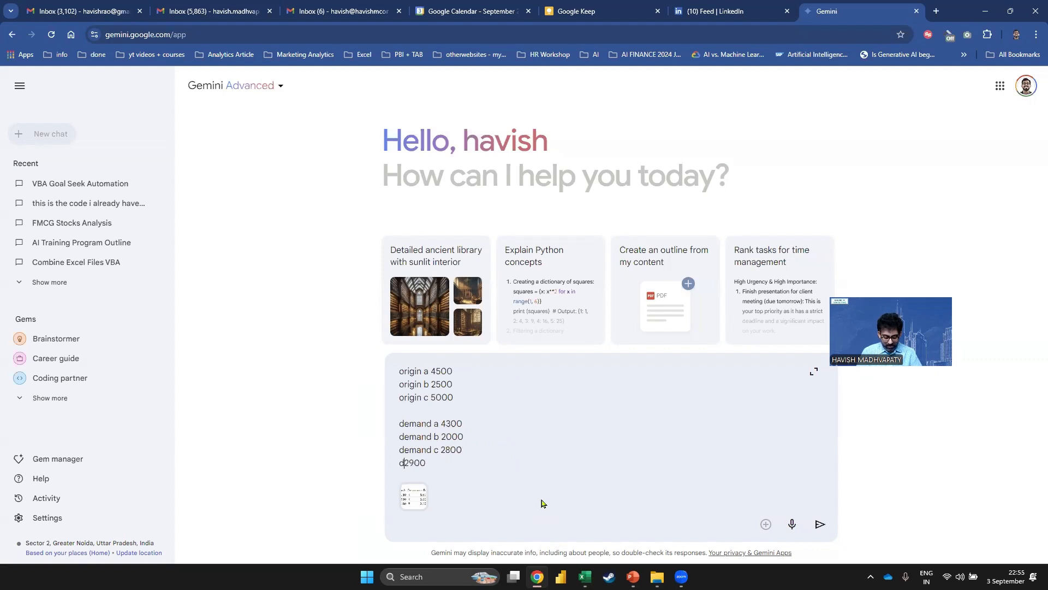
pyautogui.write('demand d')
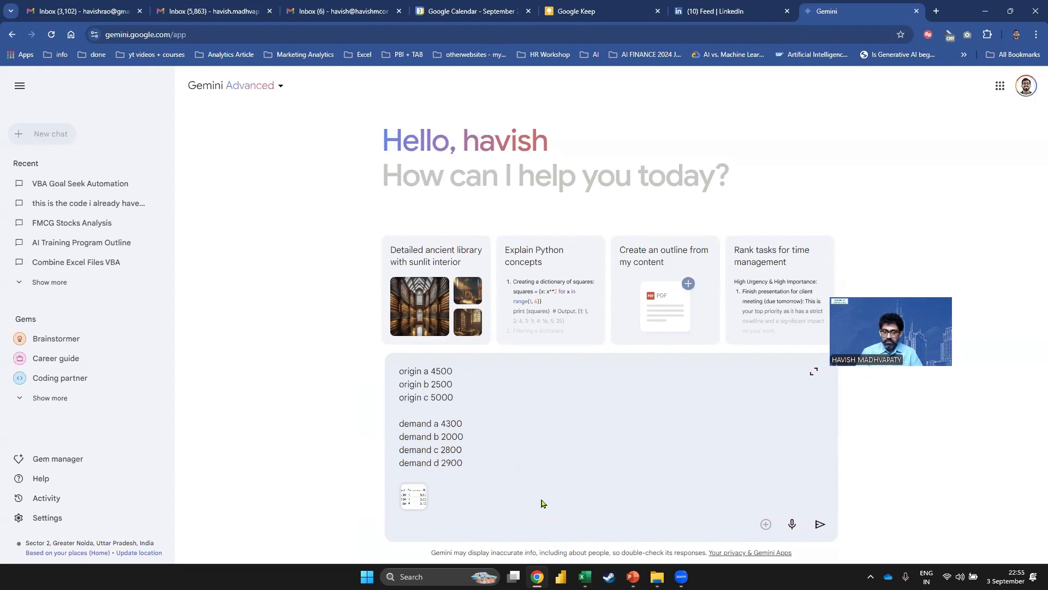
pyautogui.hotkey('shift', 'Return')
pyautogui.hotkey('shift', 'Return')
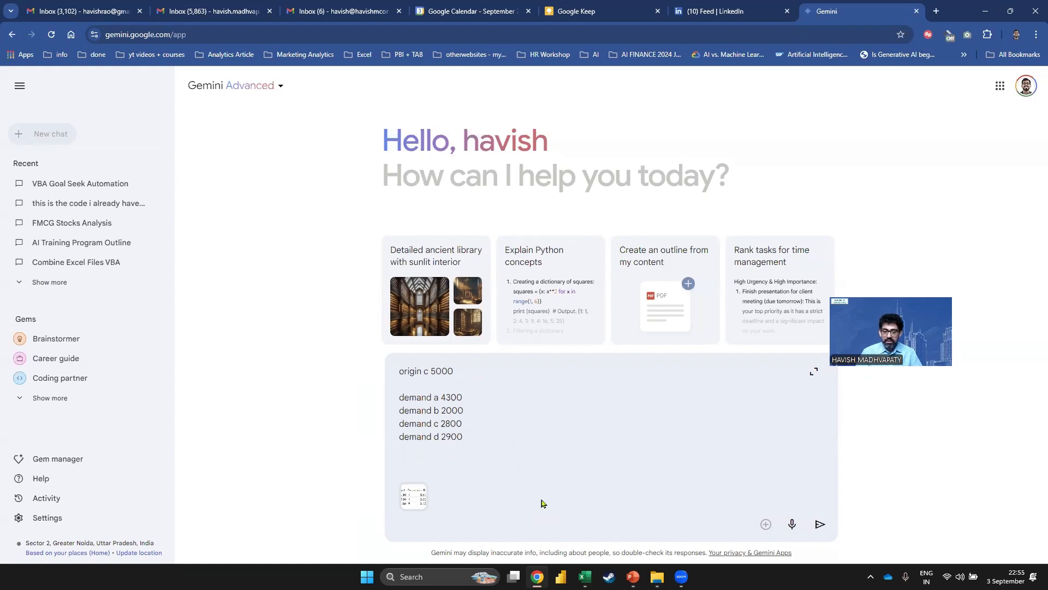
# Insert the heading "this is the demand" above the demand list in the prompt
pyautogui.scroll(5, 437, 437)
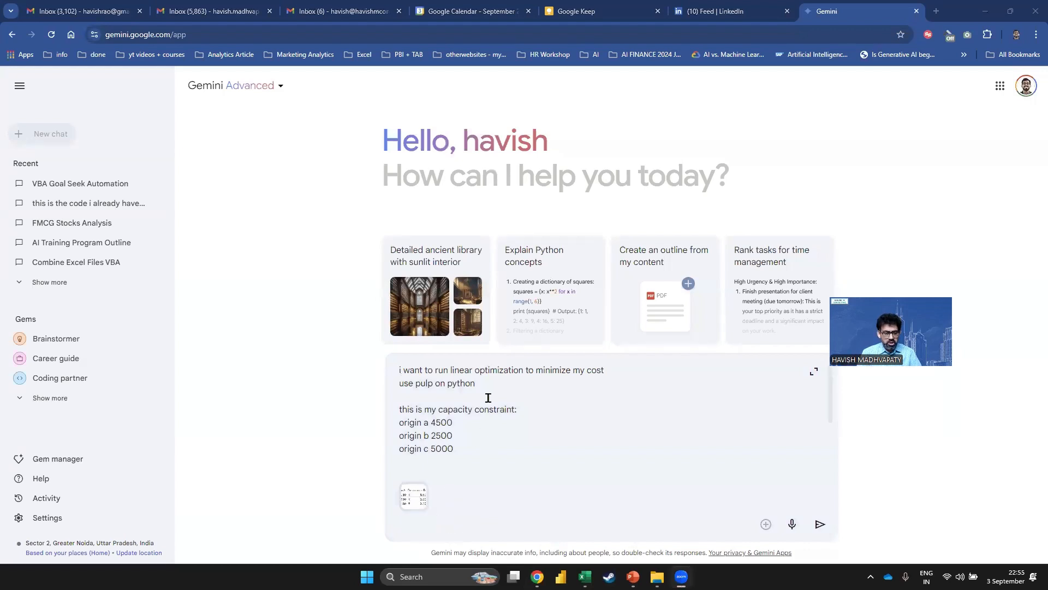
pyautogui.scroll(-3, 488, 434)
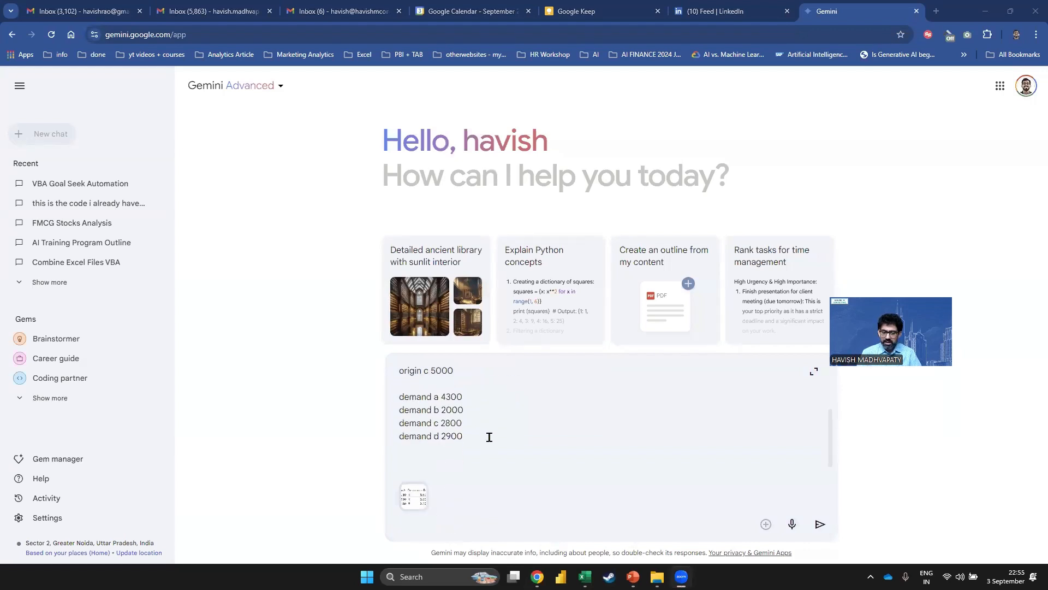
pyautogui.click(474, 385)
pyautogui.press('Return')
pyautogui.write('this is t')
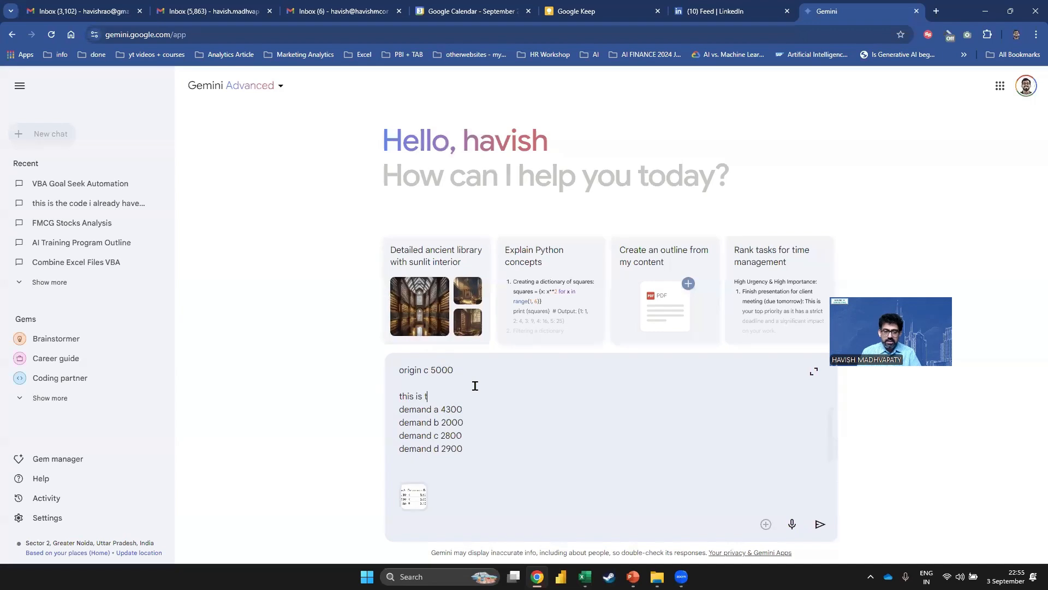
pyautogui.write('he demand')
# End the prompt with "the cost matrix has been provided in the image" and submit it
pyautogui.press('Return')
pyautogui.write('the cost mate')
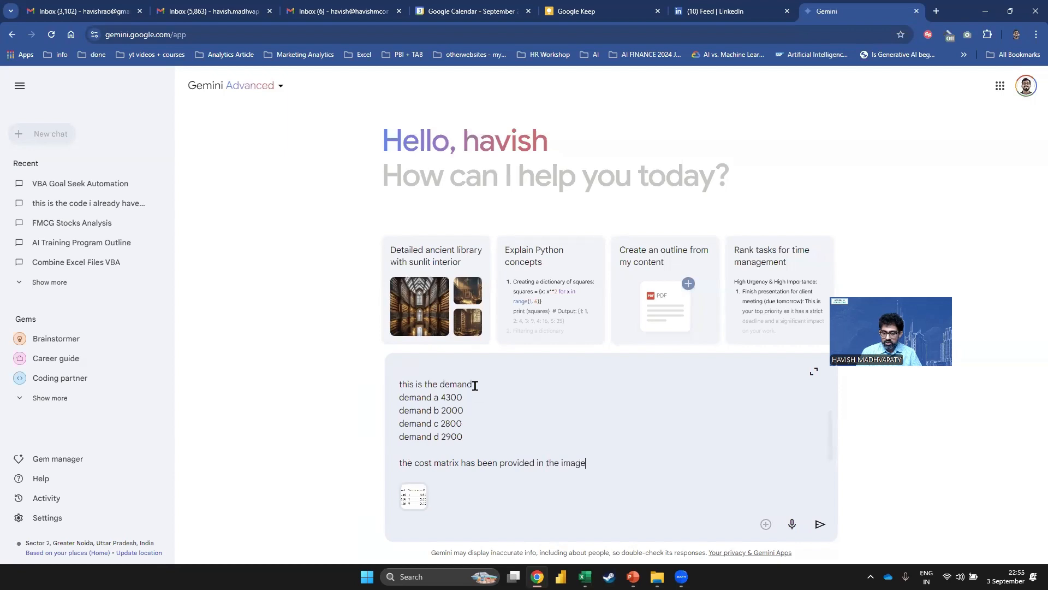
pyautogui.press('Return')
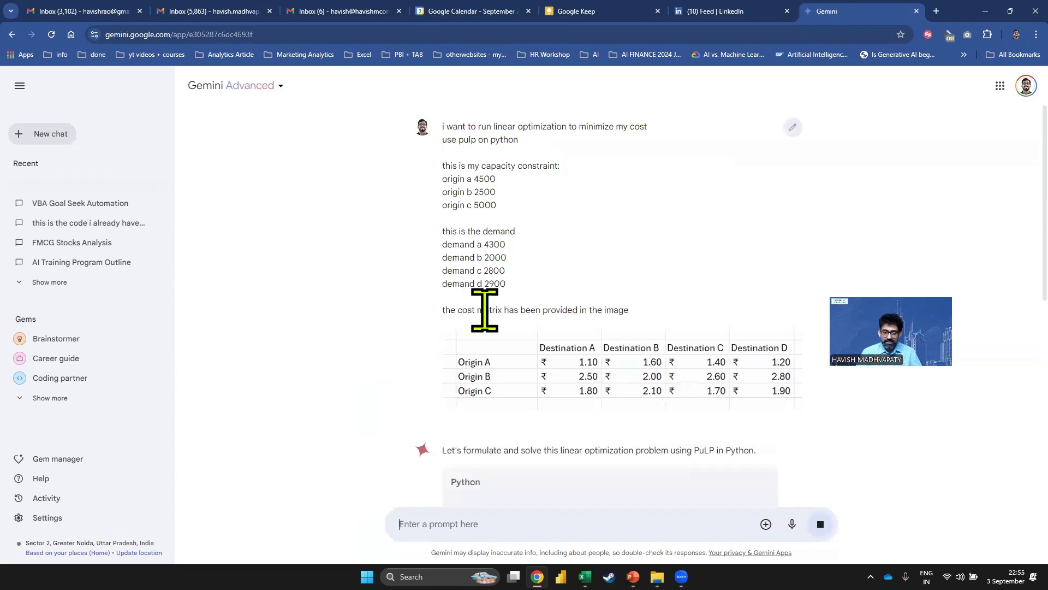
# Review the generated PuLP code through to its print statements and run it directly in Gemini
pyautogui.scroll(-3, 582, 349)
pyautogui.scroll(-3, 765, 339)
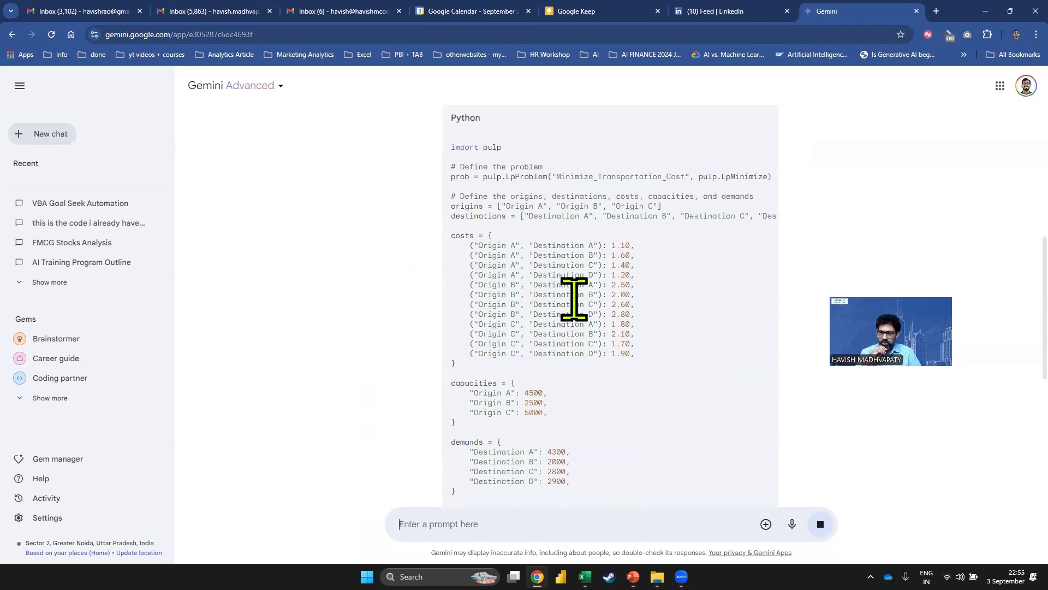
pyautogui.scroll(-3, 612, 295)
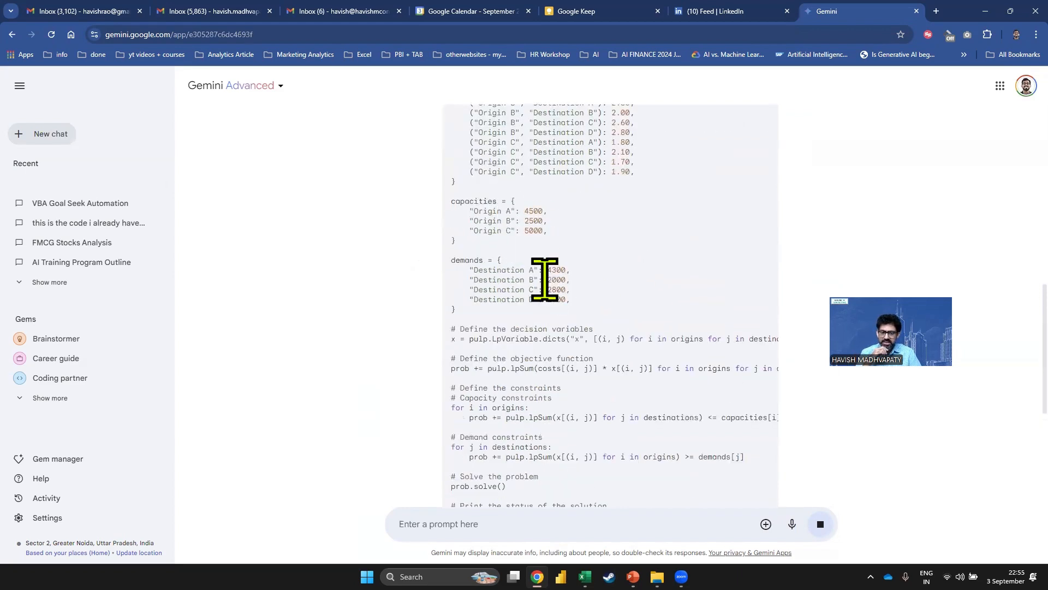
pyautogui.scroll(-2, 568, 274)
pyautogui.scroll(-1, 594, 273)
pyautogui.scroll(-4, 651, 264)
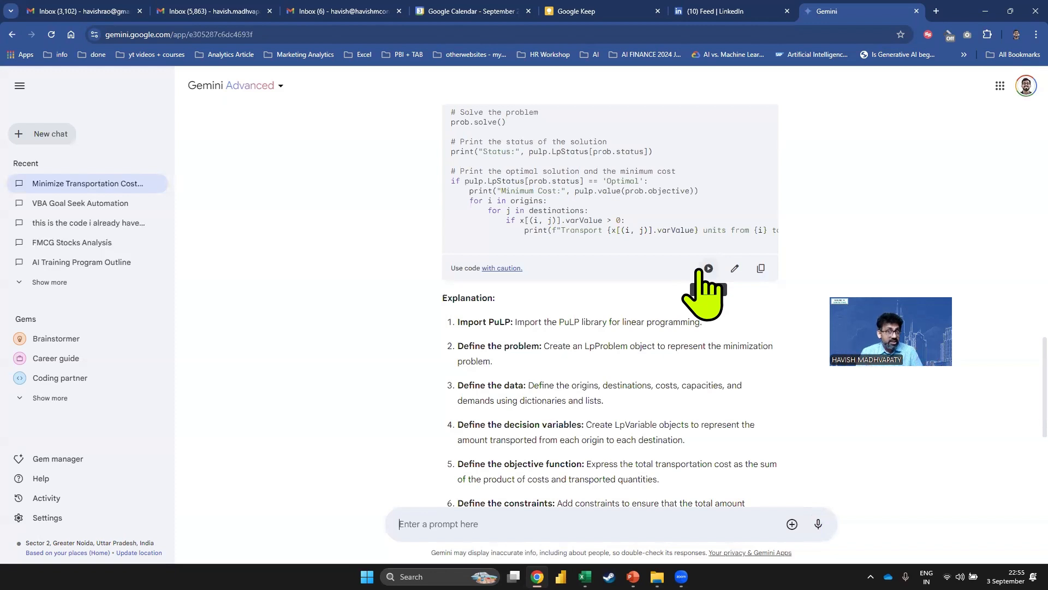
pyautogui.click(709, 268)
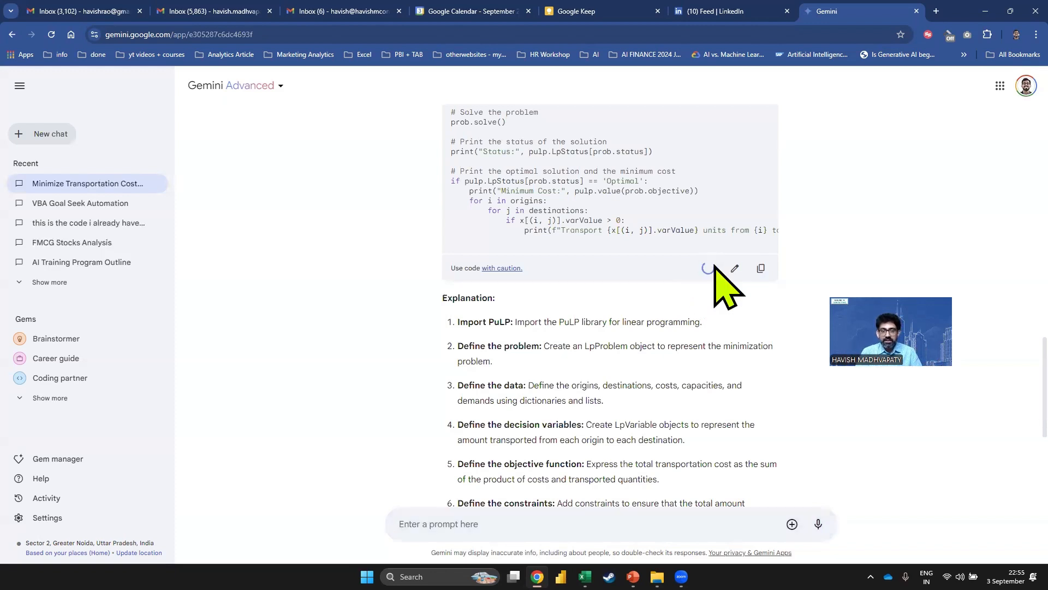
# Look over the response again and copy the generated Python code
pyautogui.scroll(10, 677, 322)
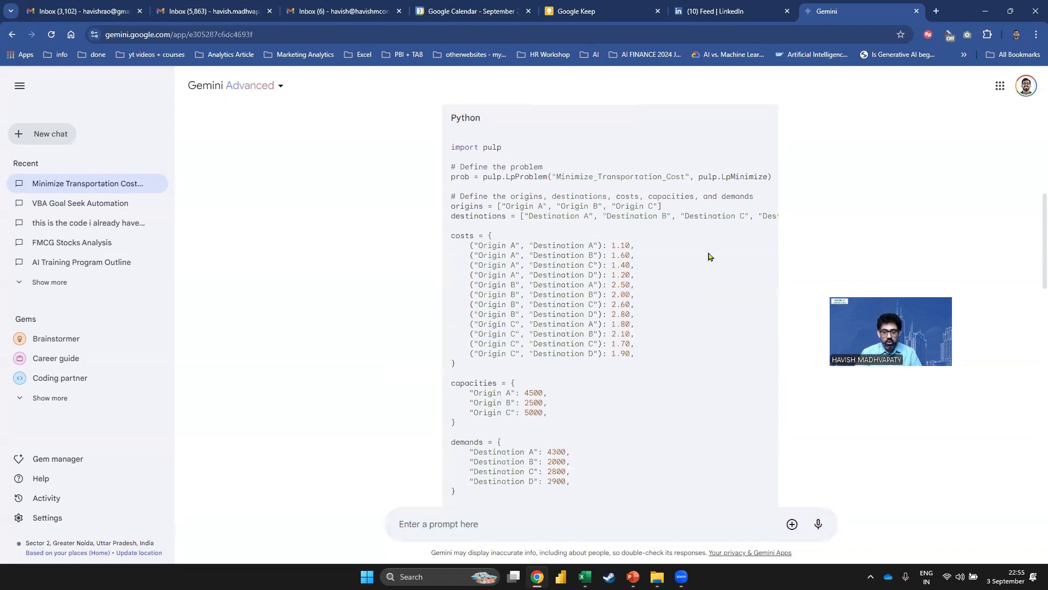
pyautogui.scroll(-15, 709, 256)
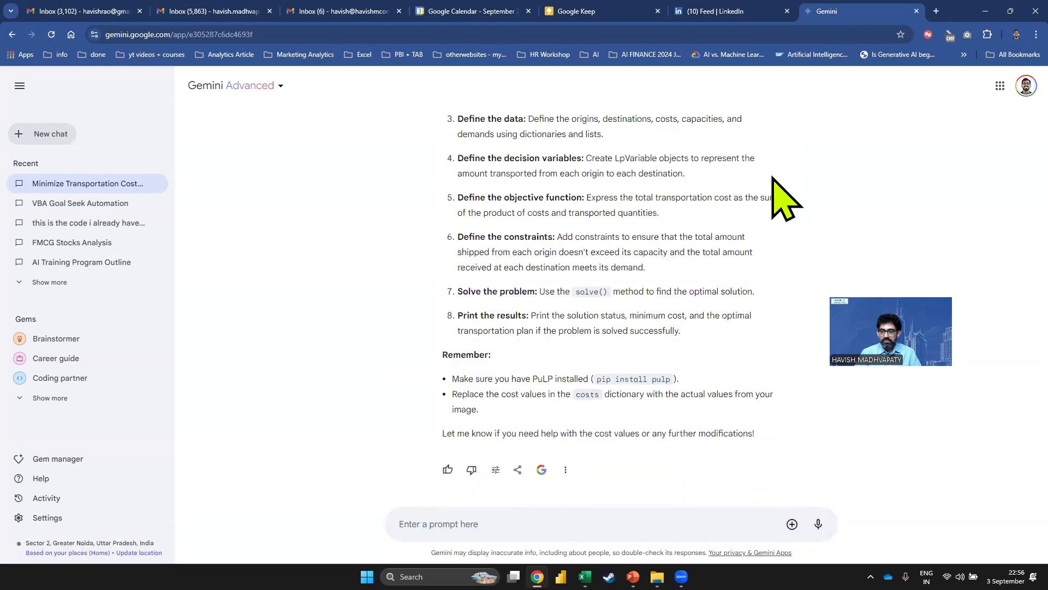
pyautogui.scroll(6, 773, 218)
pyautogui.click(760, 182)
# Open Google Colab in a new browser tab
pyautogui.click(936, 11)
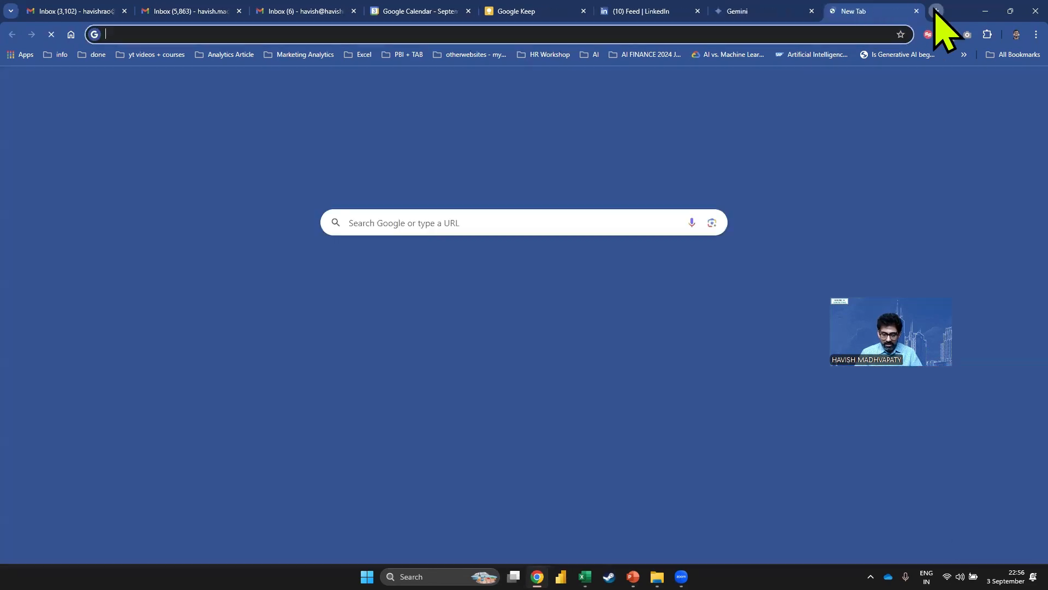
pyautogui.write('cola')
pyautogui.press('Return')
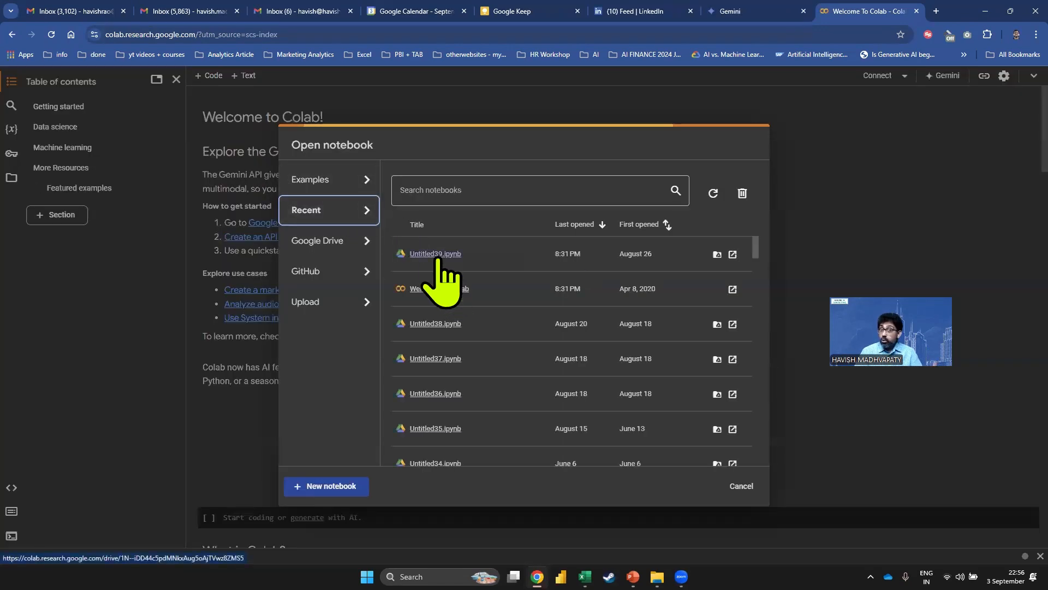
# Open the recent notebook Untitled39.ipynb and replace the matplotlib code in its first cell with the copied PuLP code
pyautogui.click(431, 260)
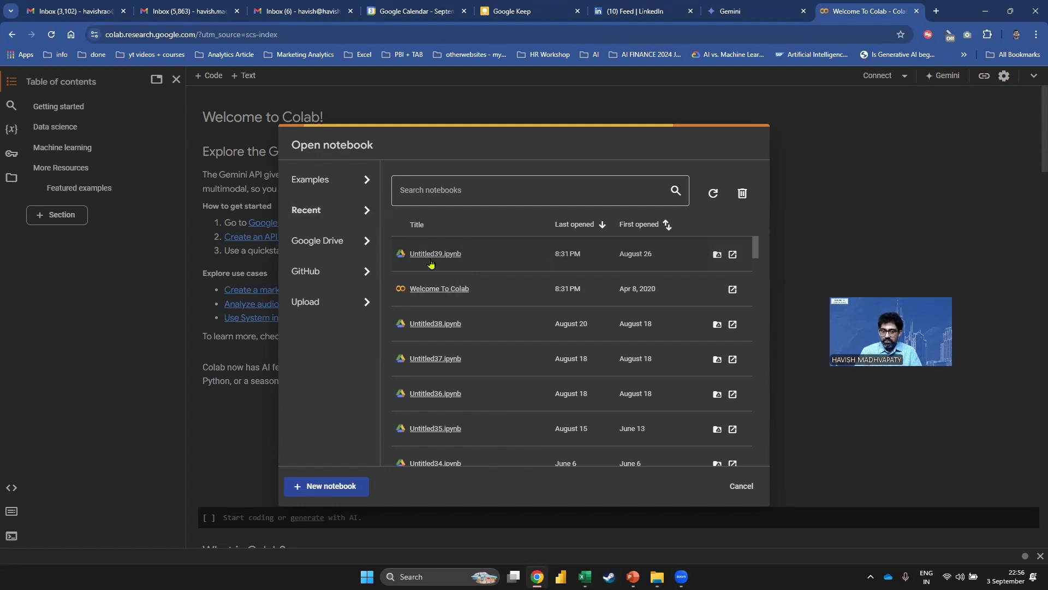
pyautogui.click(425, 253)
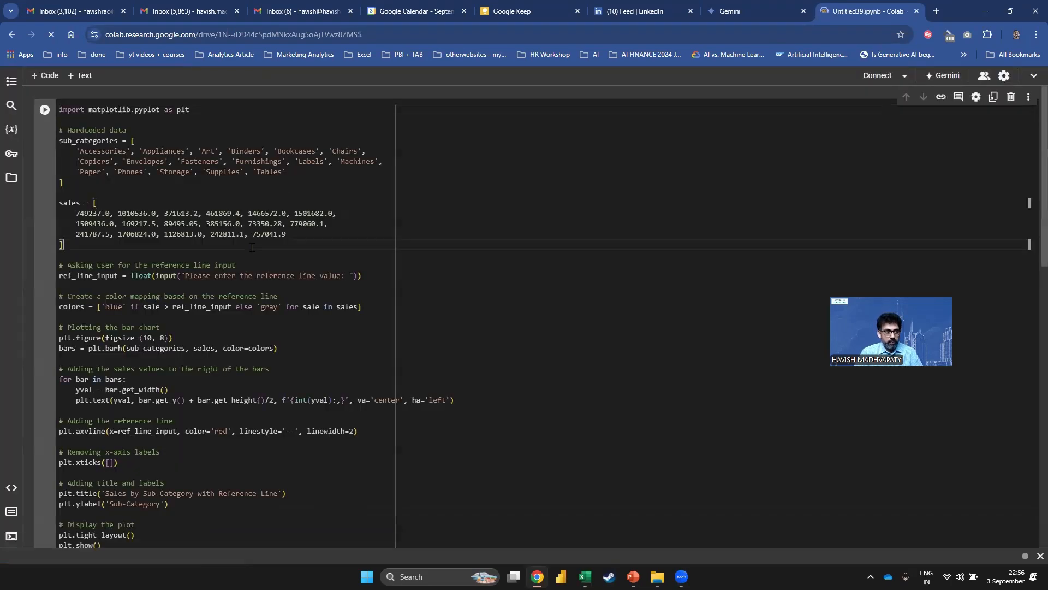
pyautogui.hotkey('ctrl', 'v')
pyautogui.scroll(10, 215, 228)
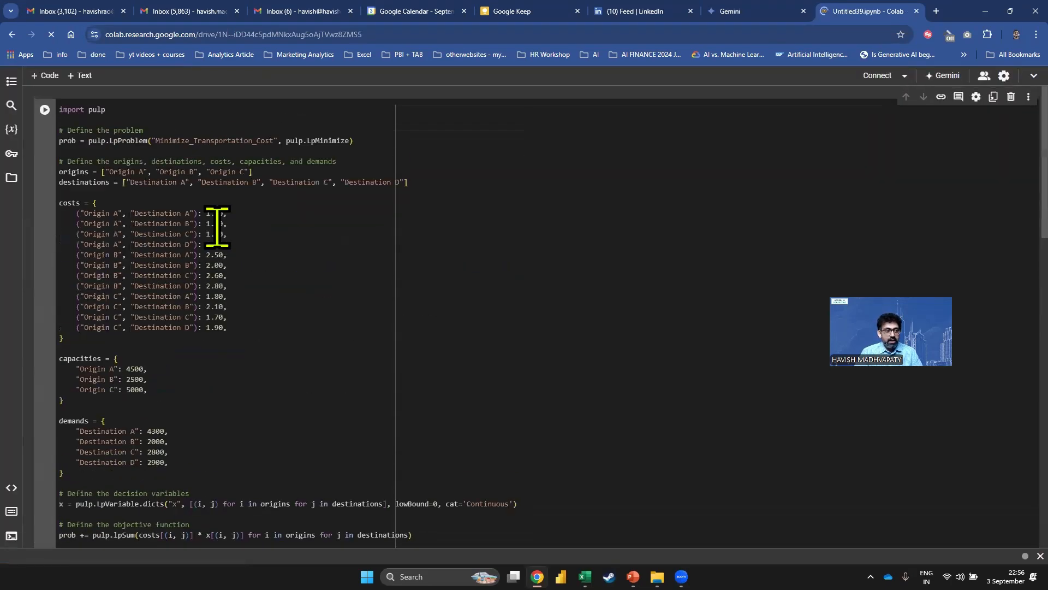
# Run the first notebook cell containing the pasted PuLP code
pyautogui.click(141, 107)
pyautogui.hotkey('shift', 'Home')
pyautogui.press('Home')
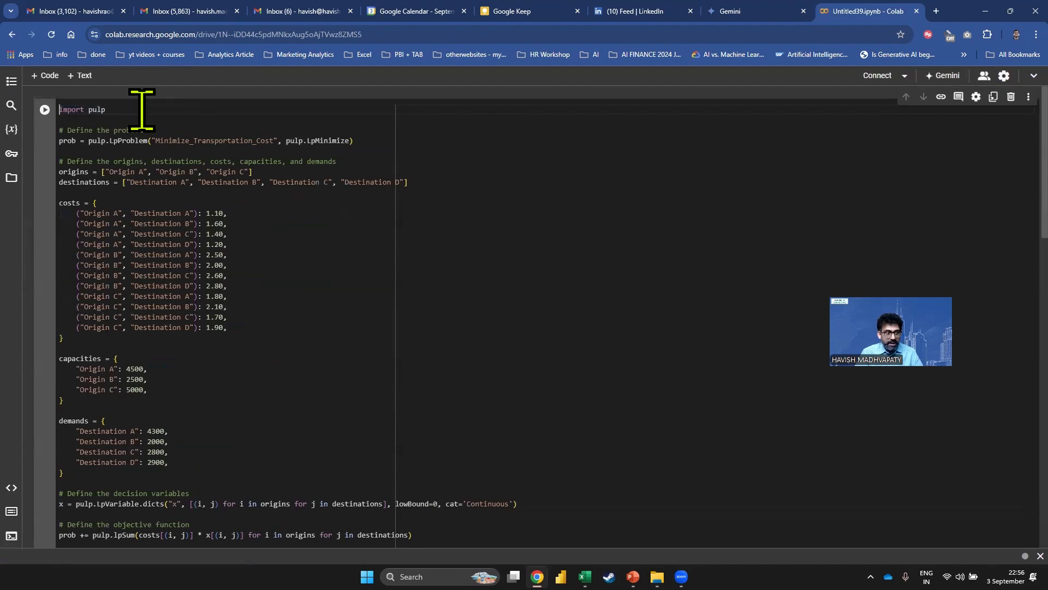
pyautogui.hotkey('shift', 'Return')
pyautogui.scroll(13, 143, 129)
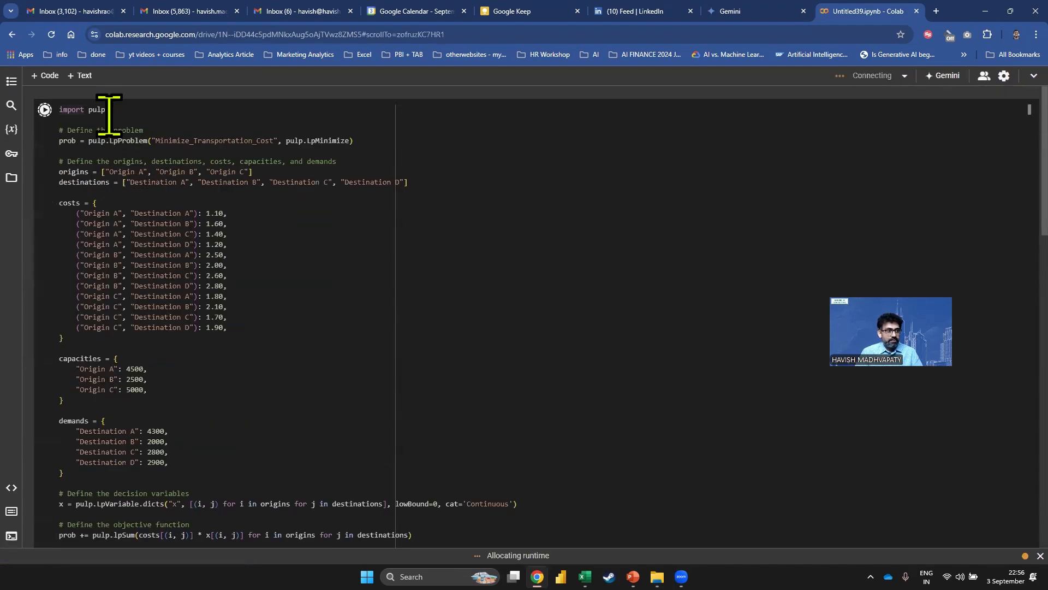
# Add the line "pip install pulp" above "import pulp" in the first cell and run the cell
pyautogui.click(108, 115)
pyautogui.write('p')
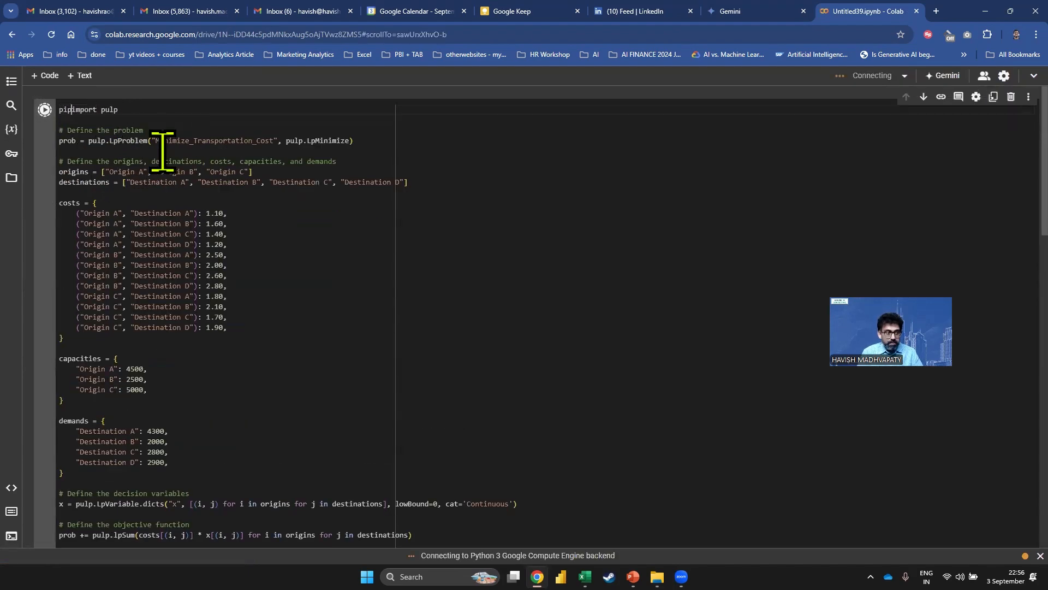
pyautogui.write('ip install pulp')
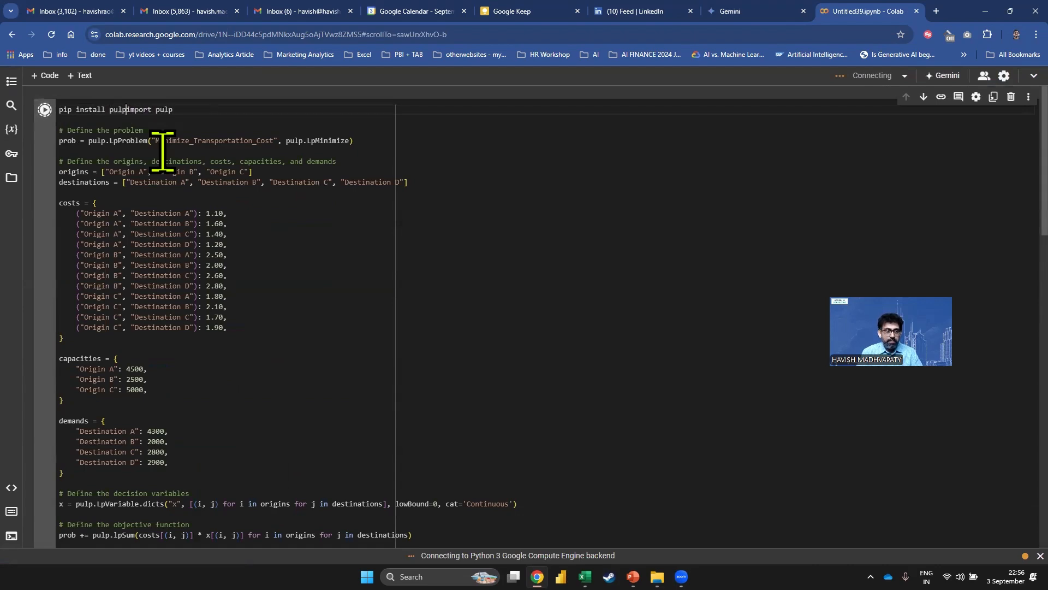
pyautogui.hotkey('shift', 'Return')
pyautogui.scroll(13, 162, 153)
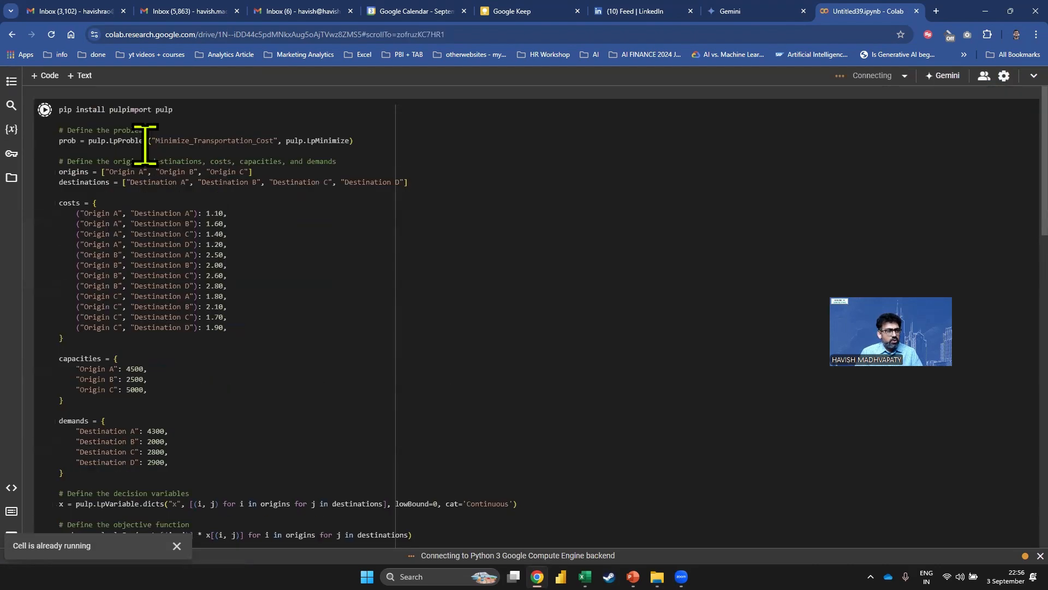
pyautogui.click(128, 107)
pyautogui.click(126, 110)
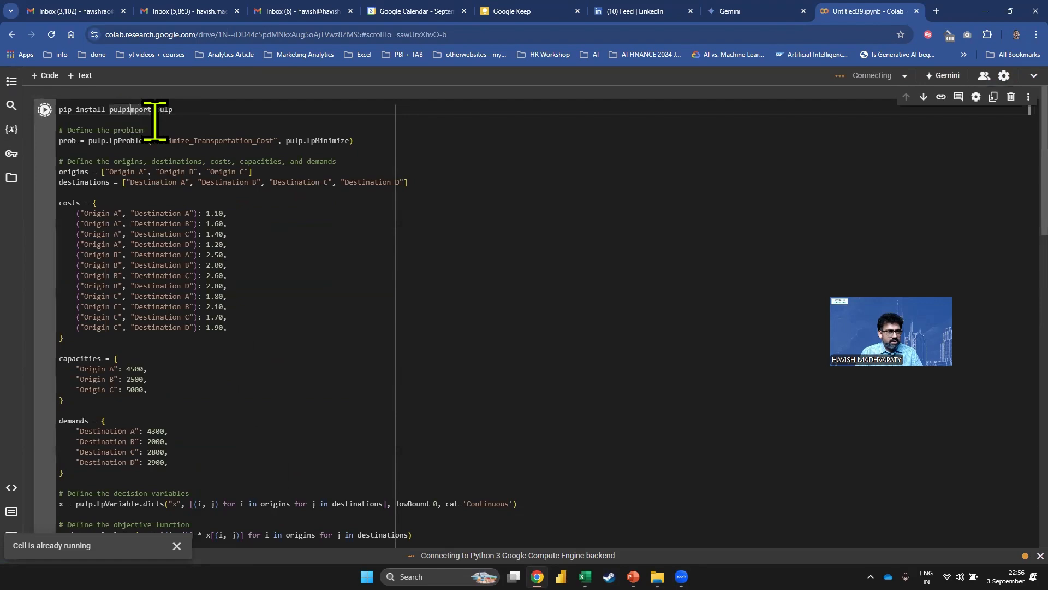
pyautogui.press('Return')
pyautogui.click(188, 203)
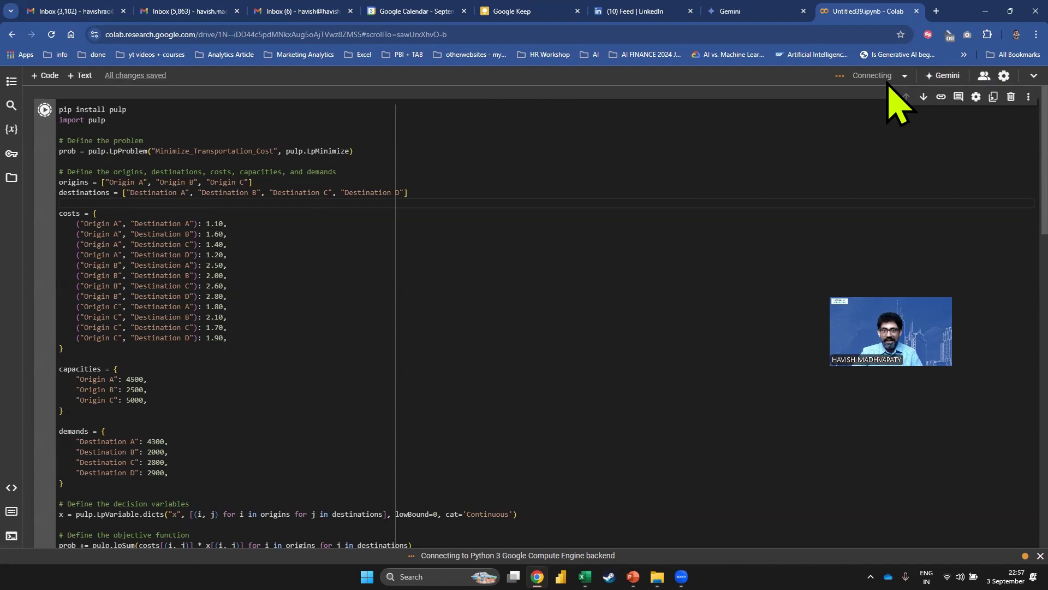
pyautogui.click(185, 264)
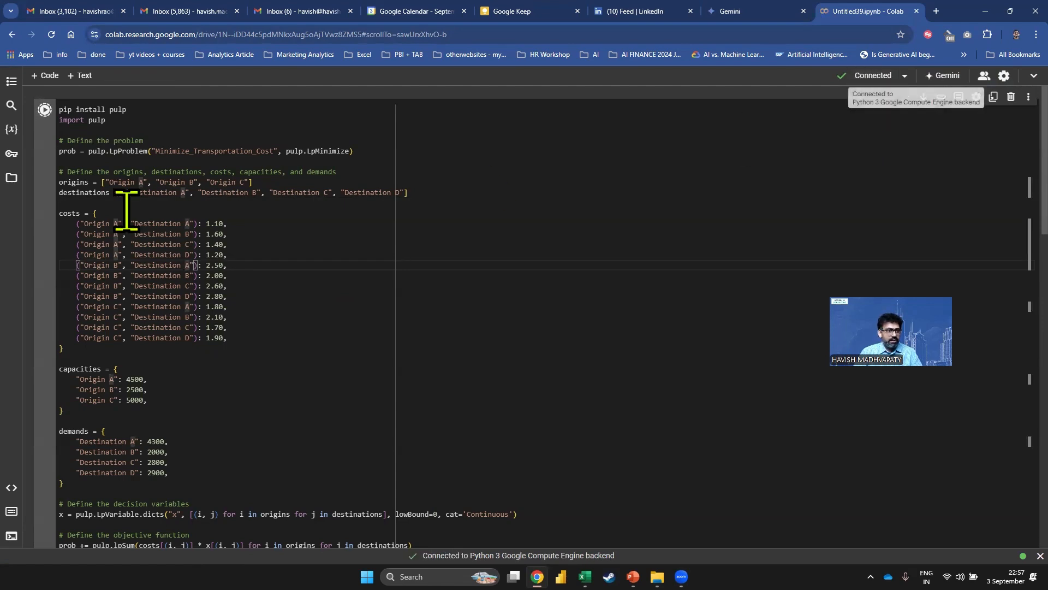
pyautogui.click(162, 202)
pyautogui.hotkey('ctrl', 'Return')
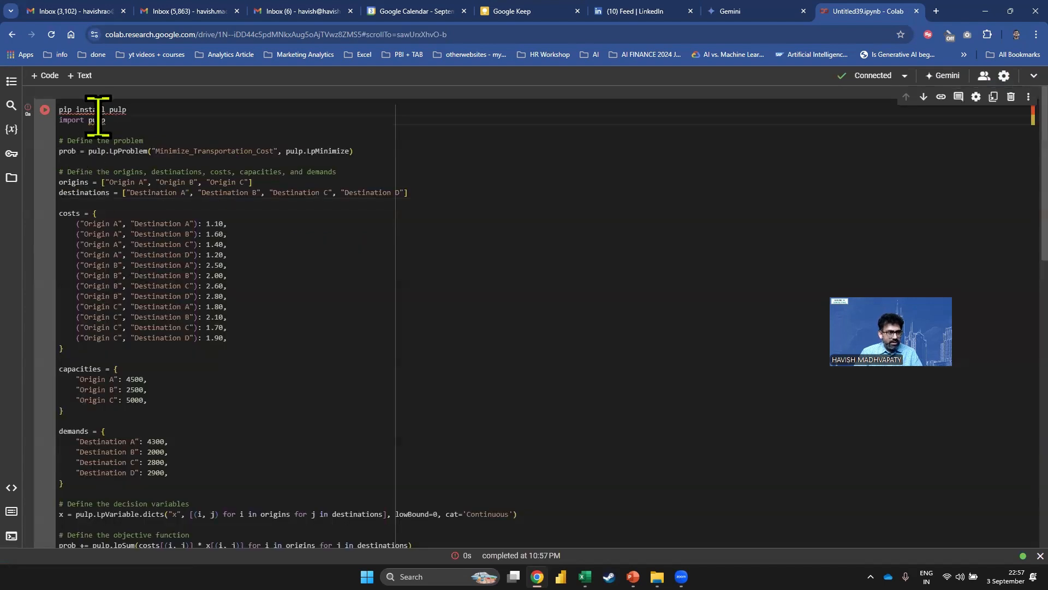
# Change the install line to "!pip install pulp", rerun the cell and bring its output into view
pyautogui.click(98, 120)
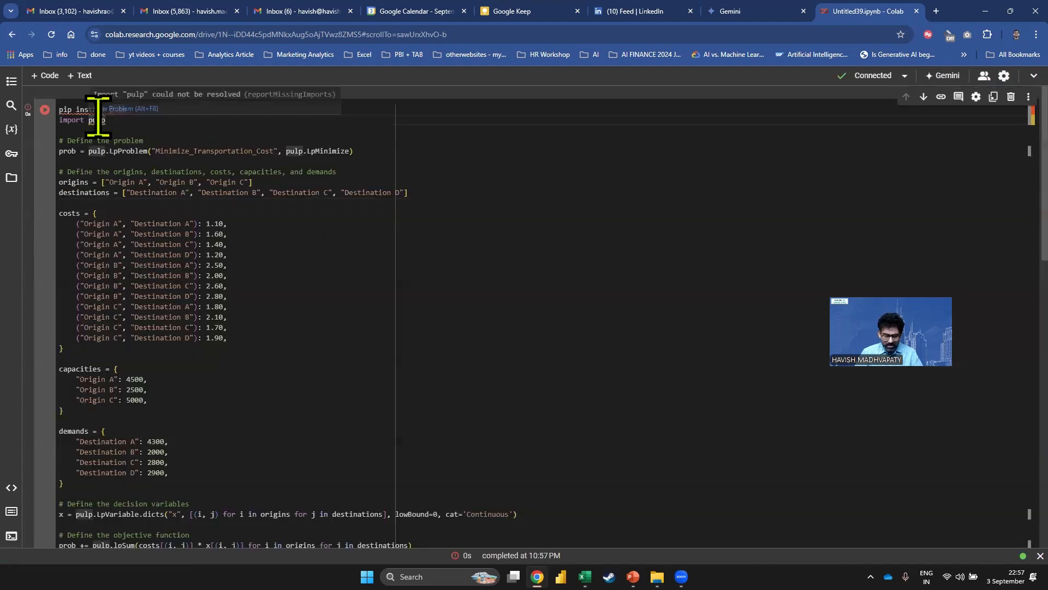
pyautogui.hotkey('ctrl', 'Home')
pyautogui.write('!')
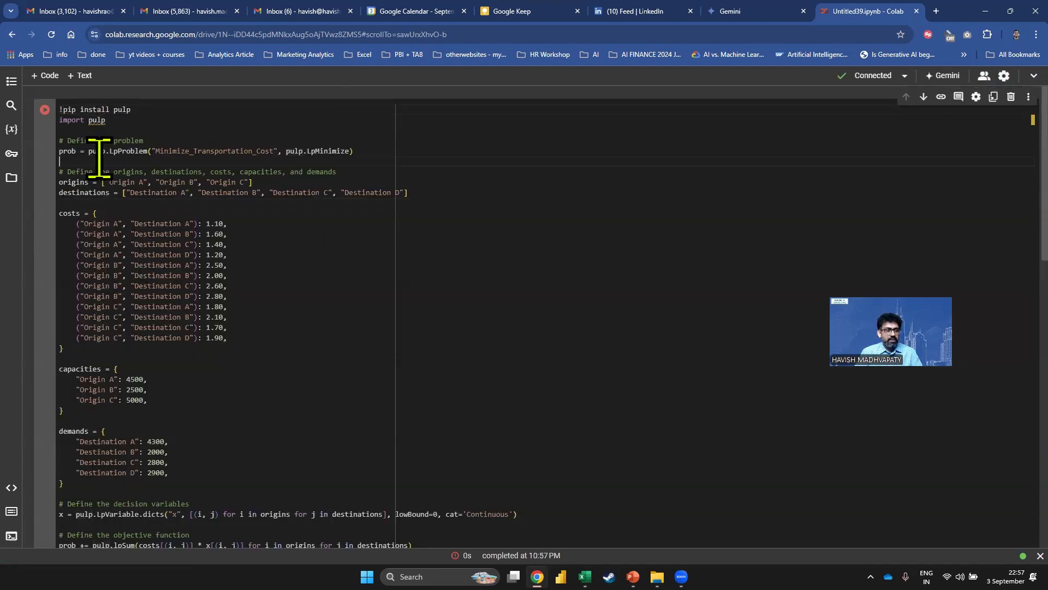
pyautogui.click(44, 109)
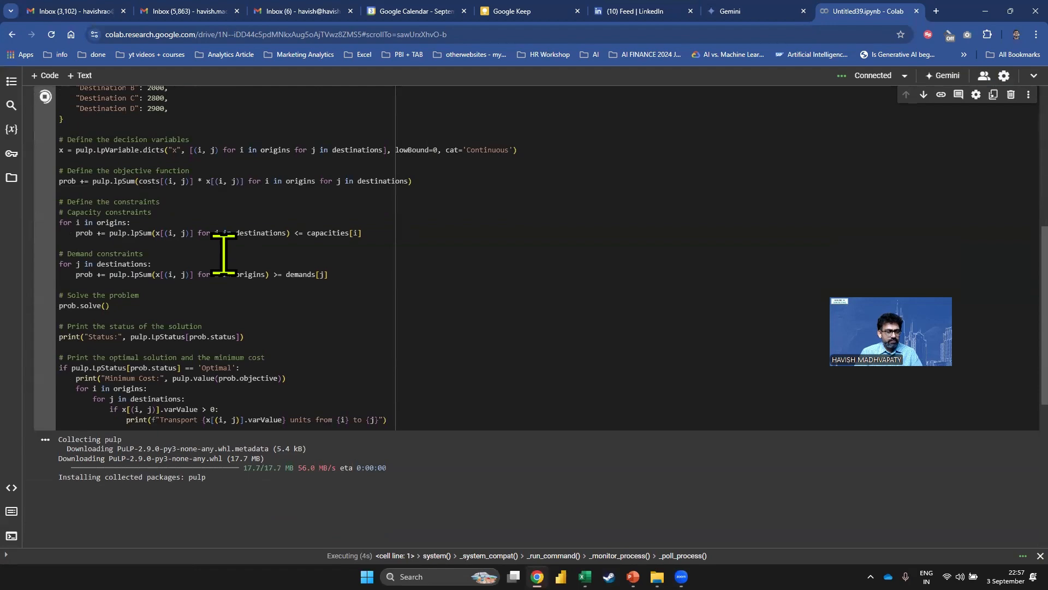
pyautogui.scroll(-3, 262, 267)
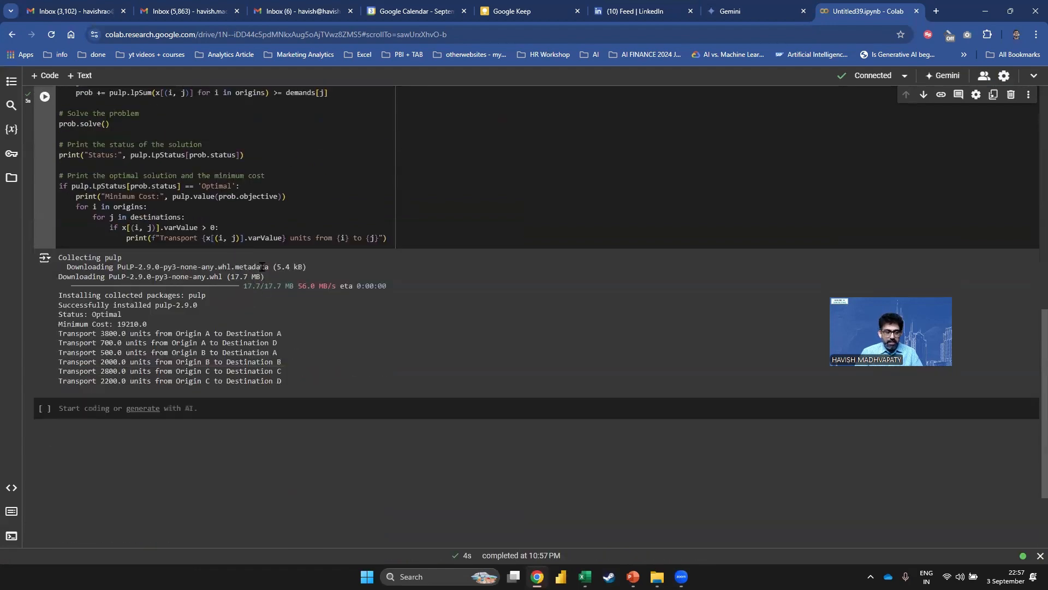
# Highlight the minimum cost in the cell output and look back at the generated code in Gemini
pyautogui.doubleClick(118, 324)
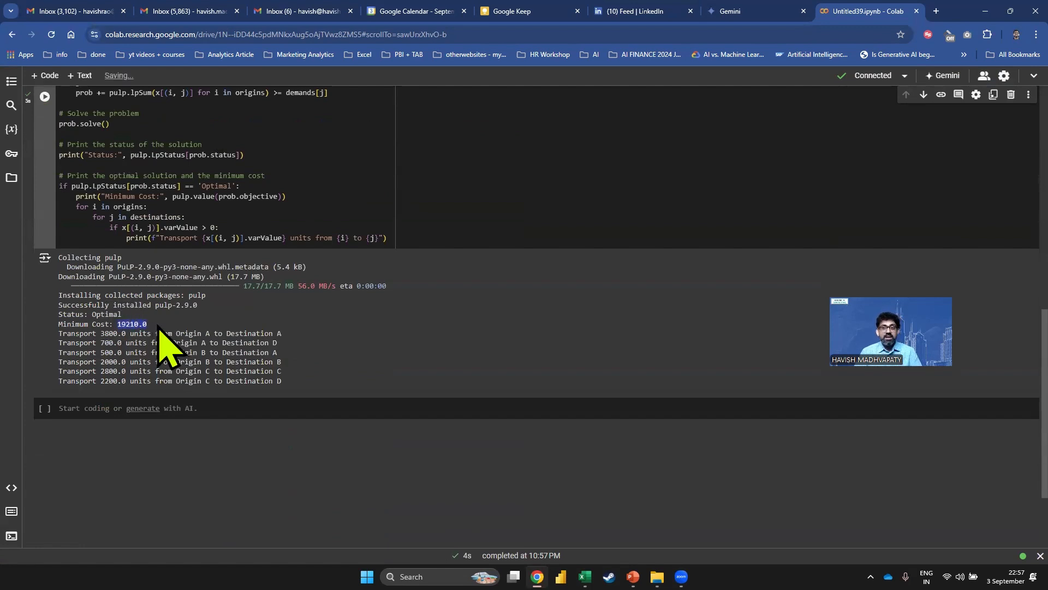
pyautogui.click(764, 10)
pyautogui.scroll(8, 635, 309)
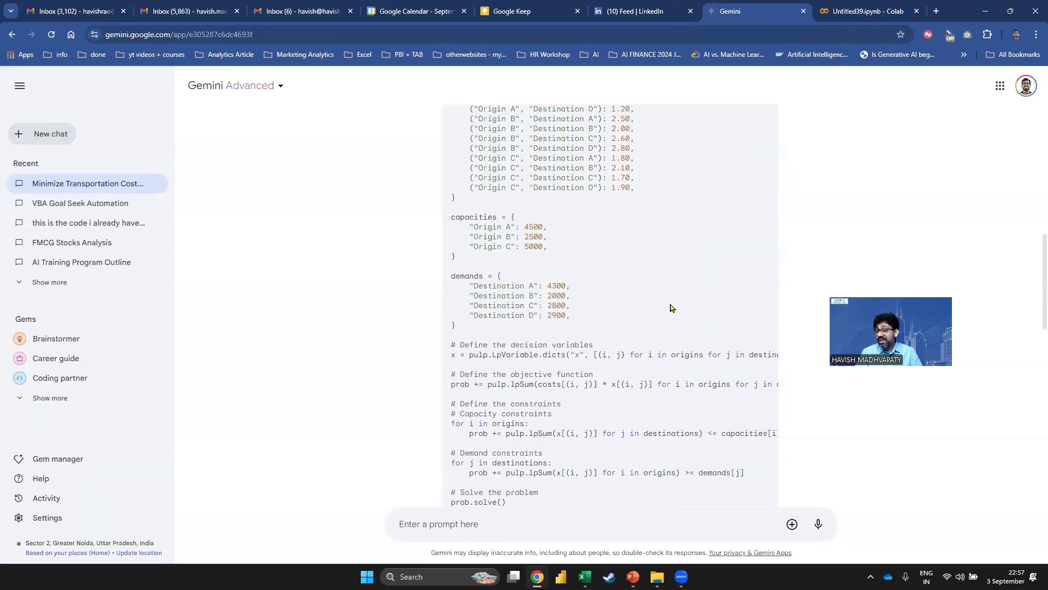
pyautogui.click(858, 13)
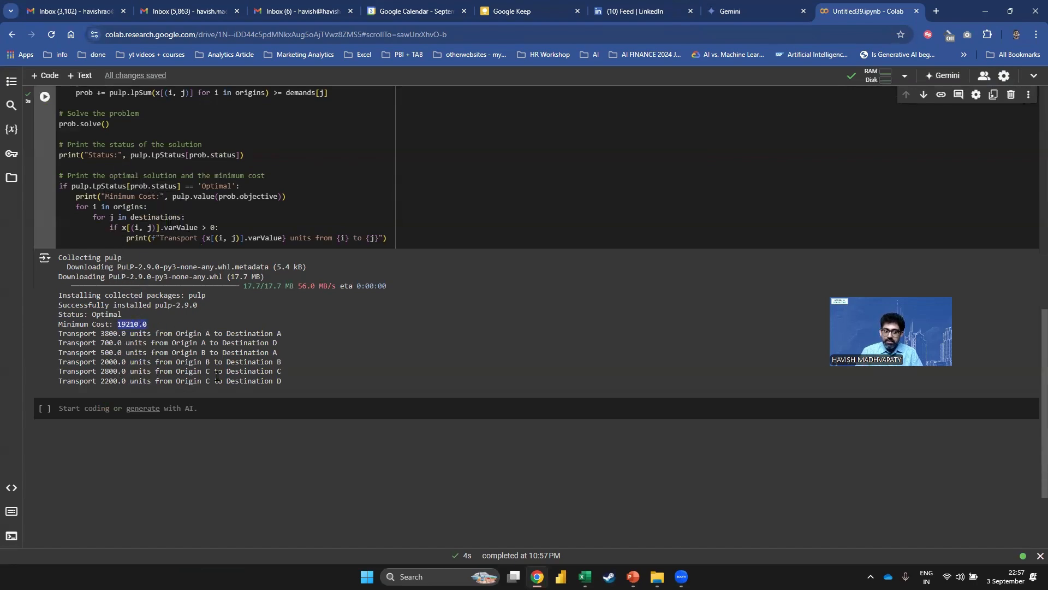
# Switch to 04 Solver.xlsx in Excel and set the Origin A to Destination A shipment to the Colab result, 3800
pyautogui.hotkey('alt', 'Tab')
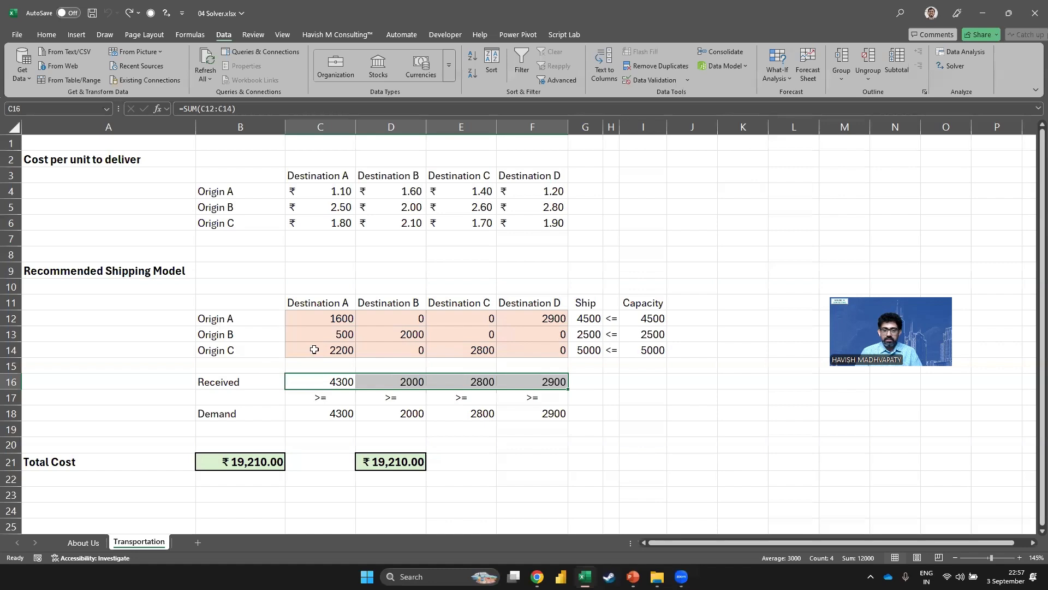
pyautogui.click(315, 349)
pyautogui.click(314, 319)
pyautogui.hotkey('alt', 'Tab')
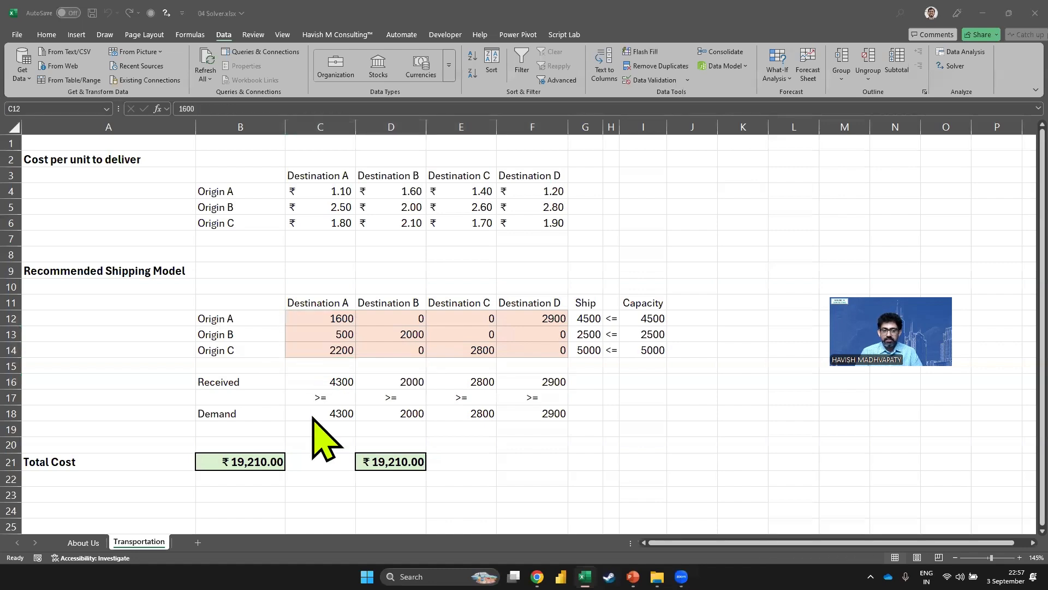
pyautogui.moveTo(99, 334); pyautogui.dragTo(292, 336)
pyautogui.hotkey('alt', 'Tab')
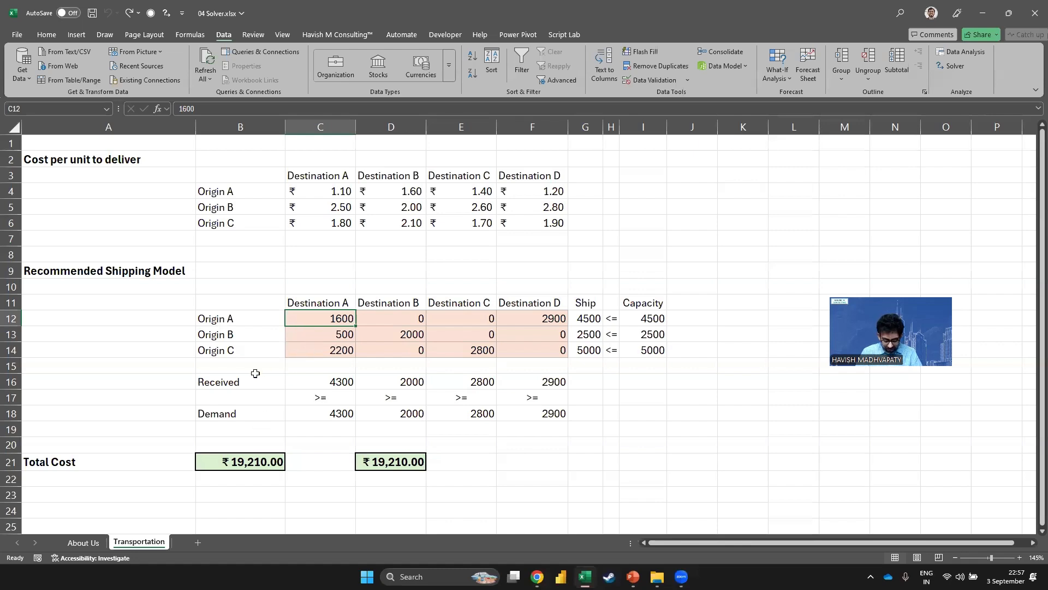
pyautogui.write('38')
pyautogui.press('Tab')
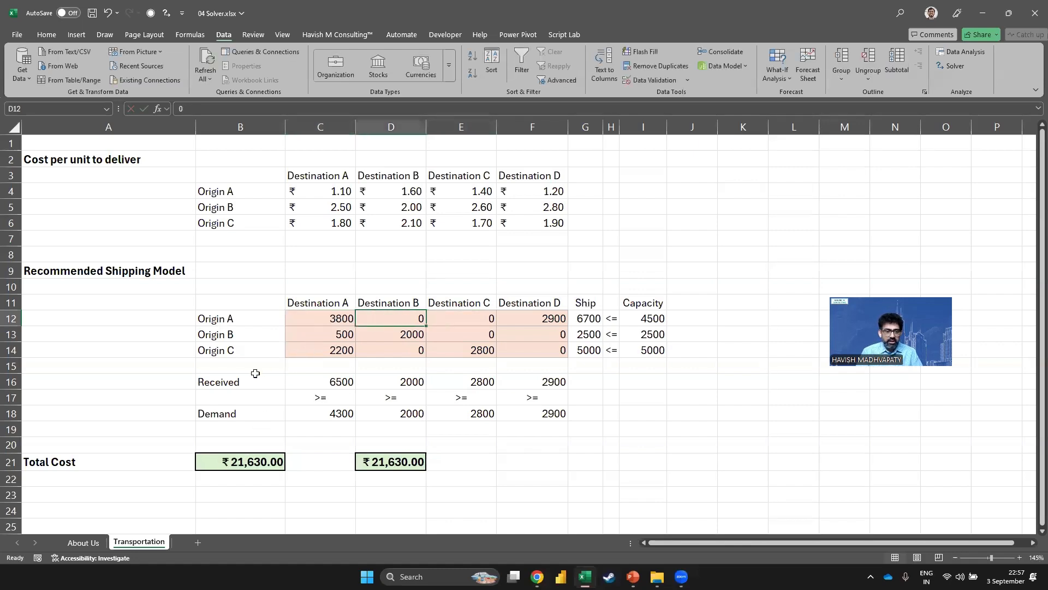
# Check the Colab output for the next shipment and set Origin A to Destination D to 700
pyautogui.hotkey('alt', 'Tab')
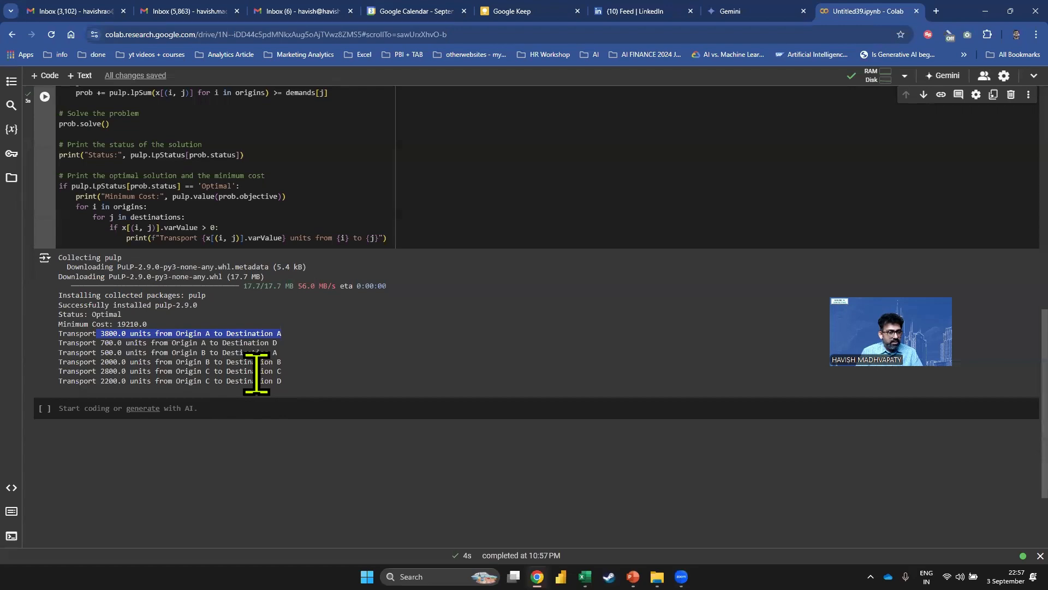
pyautogui.hotkey('alt', 'Tab')
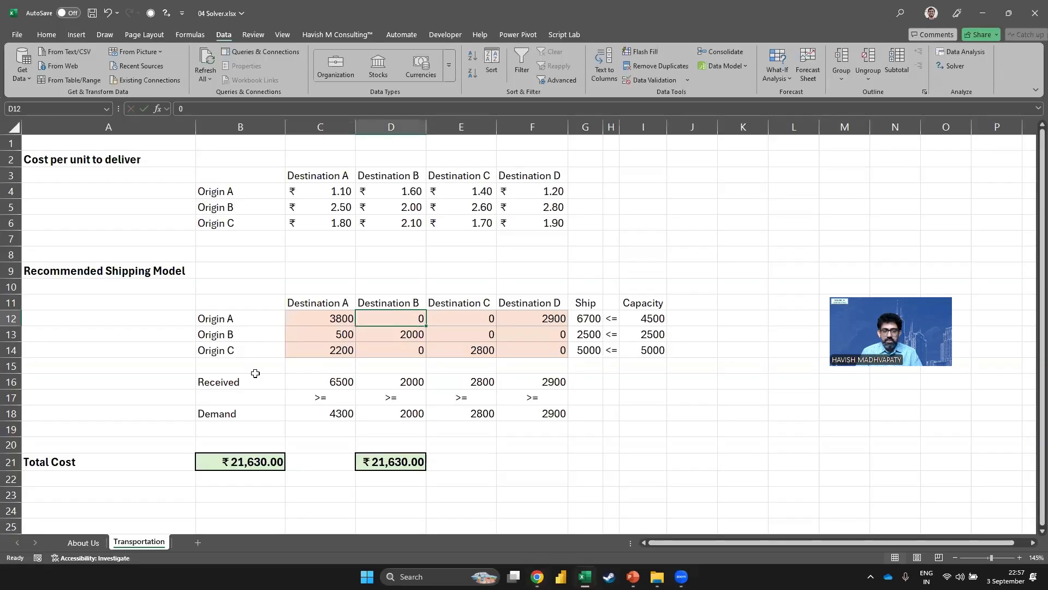
pyautogui.click(558, 323)
pyautogui.write('7')
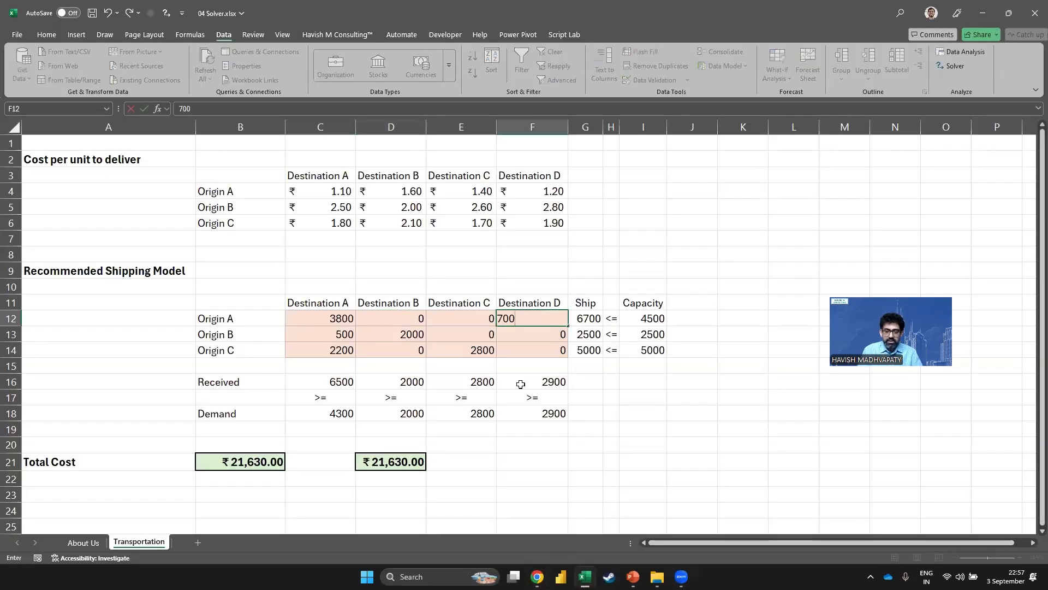
pyautogui.press('Return')
# Clear the Origin B and Origin C shipment quantities in C13:F14 of the recommended shipping model
pyautogui.hotkey('alt', 'Tab')
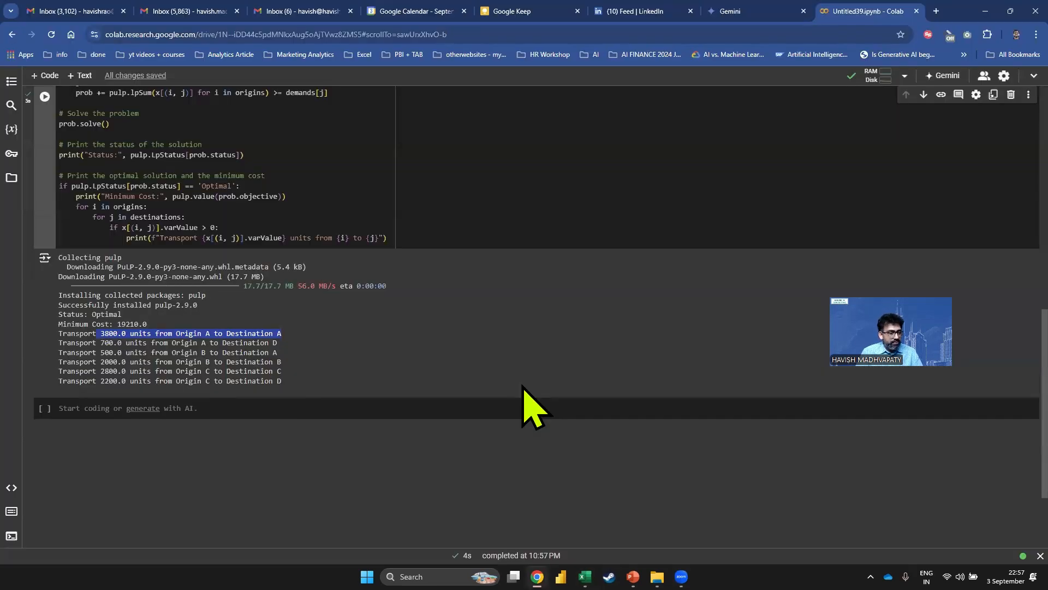
pyautogui.hotkey('alt', 'Tab')
pyautogui.press('Left')
pyautogui.press('Left')
pyautogui.press('Left')
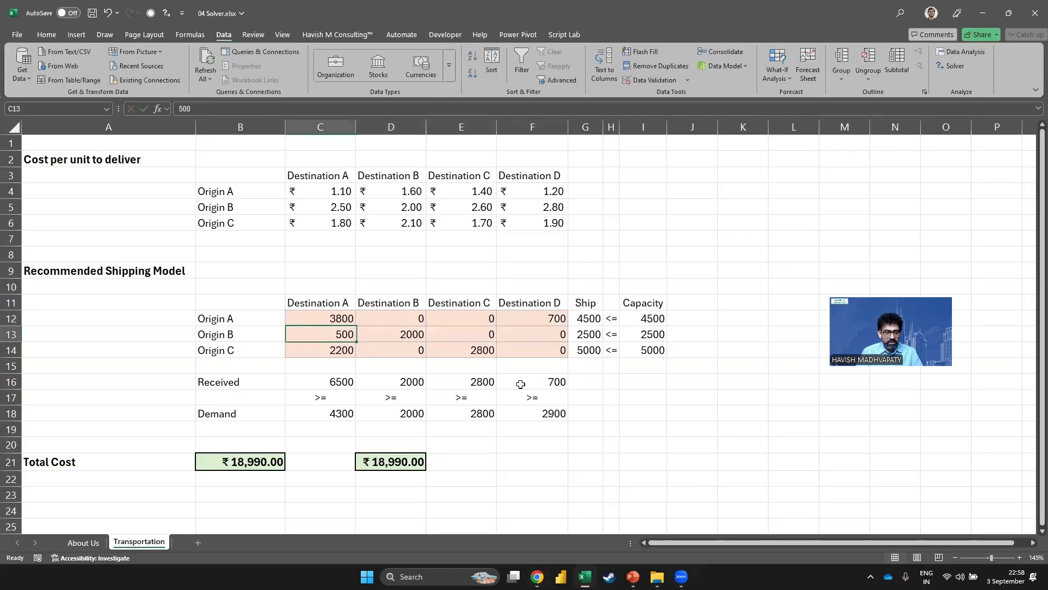
pyautogui.hotkey('shift', 'Right')
pyautogui.hotkey('shift', 'Down')
pyautogui.hotkey('shift', 'Right')
pyautogui.hotkey('shift', 'Right')
pyautogui.press('Delete')
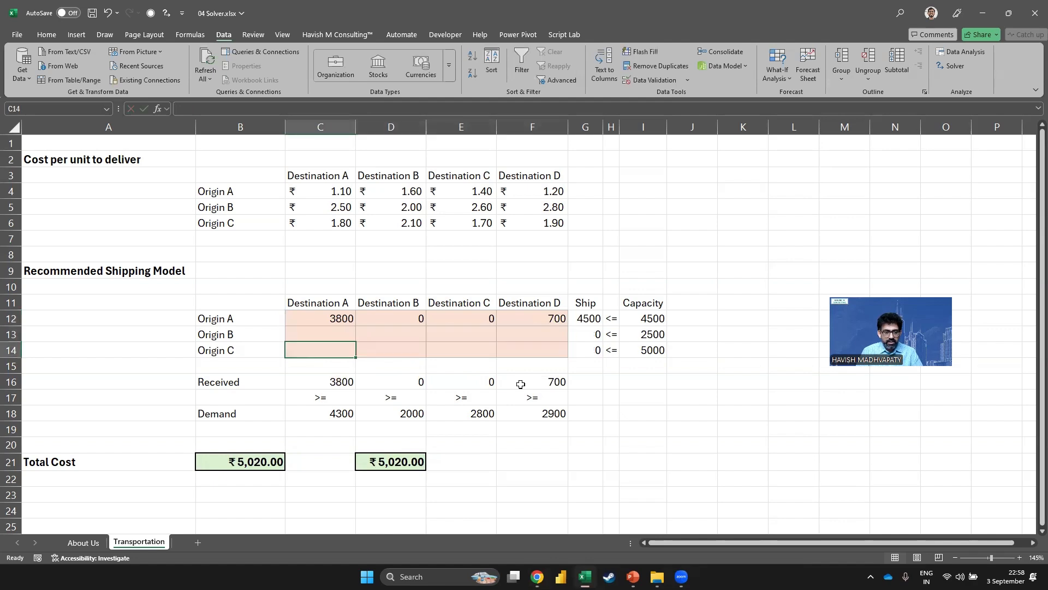
# Enter the Origin B shipments from the Colab output: 500 to Destination A and 2000 to Destination B
pyautogui.press('Right')
pyautogui.press('Left')
pyautogui.write('500')
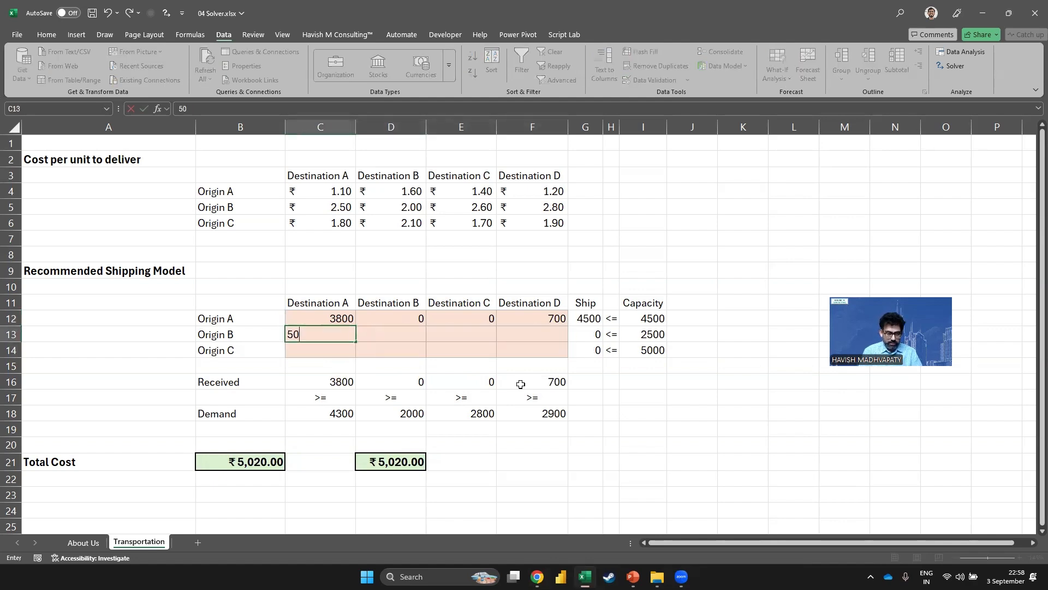
pyautogui.press('Right')
pyautogui.hotkey('alt', 'Tab')
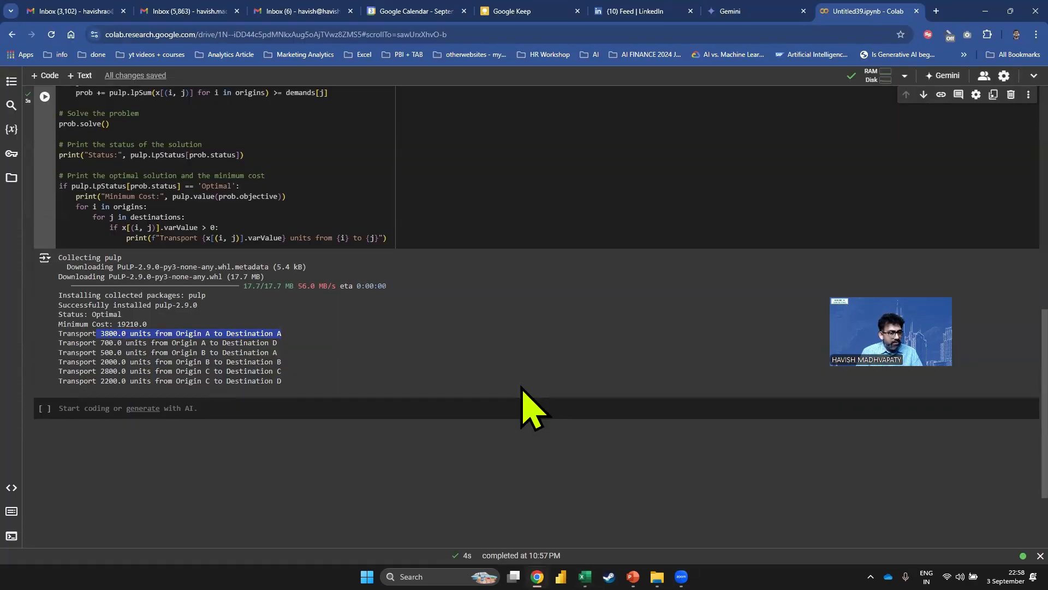
pyautogui.hotkey('alt', 'Tab')
pyautogui.write('2000')
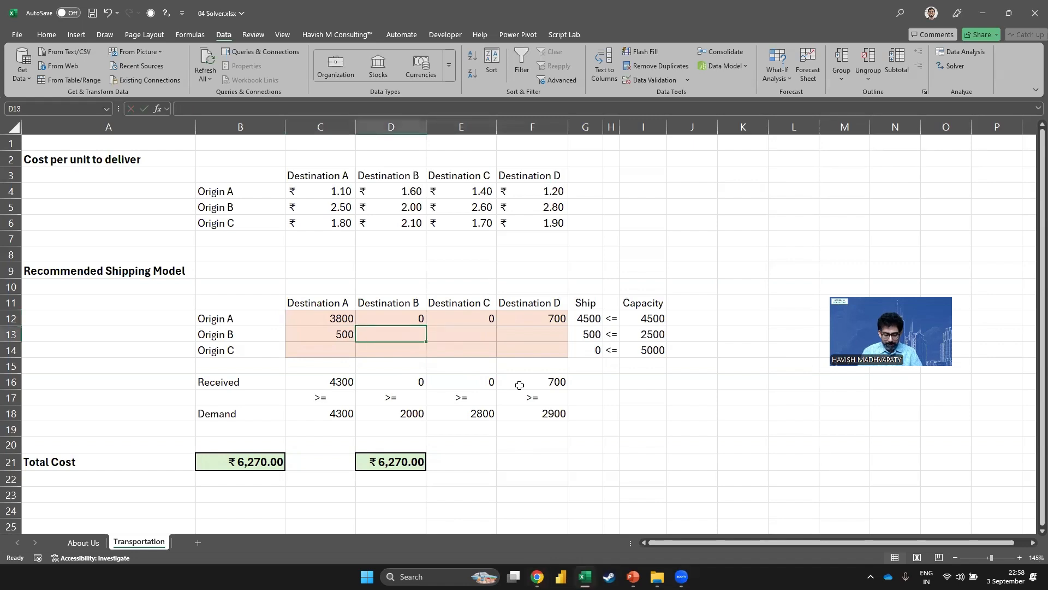
pyautogui.press('Return')
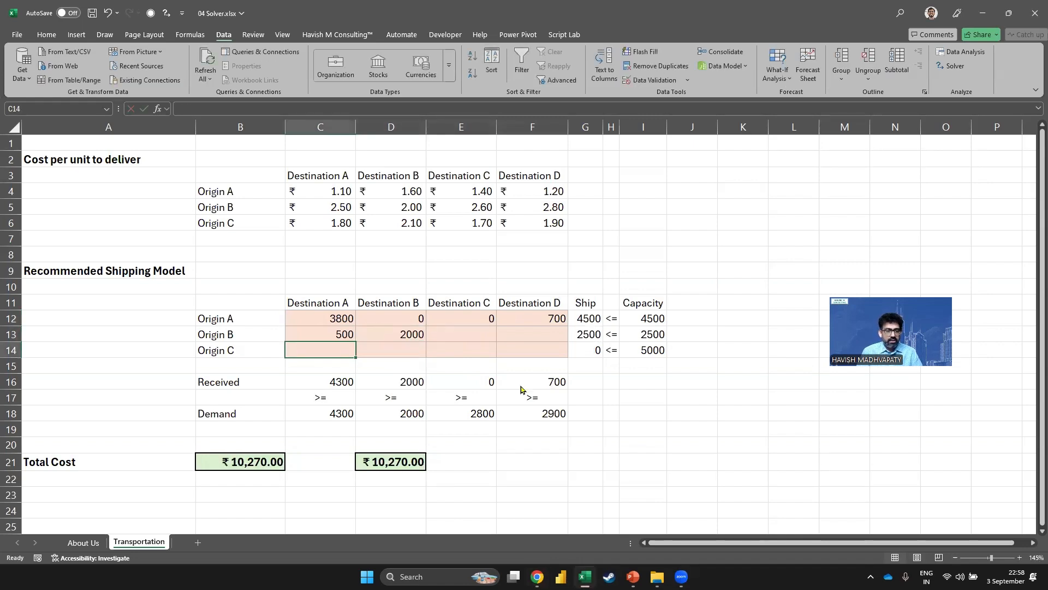
# Enter the Origin C shipments from the Colab output: 2800 to Destination C and 2200 to Destination D
pyautogui.hotkey('alt', 'Tab')
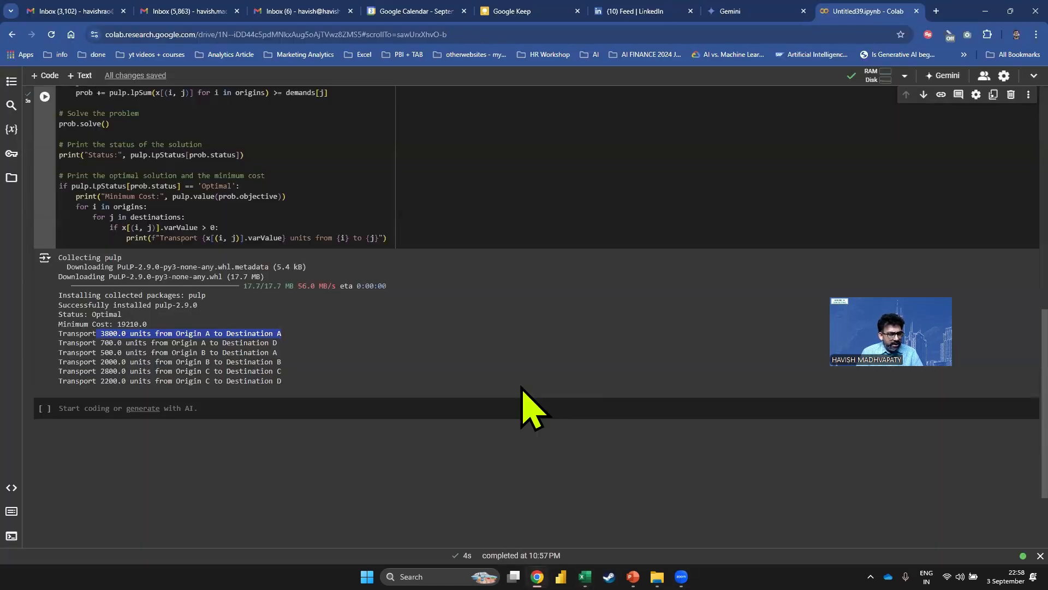
pyautogui.hotkey('alt', 'Tab')
pyautogui.press('Right')
pyautogui.press('Right')
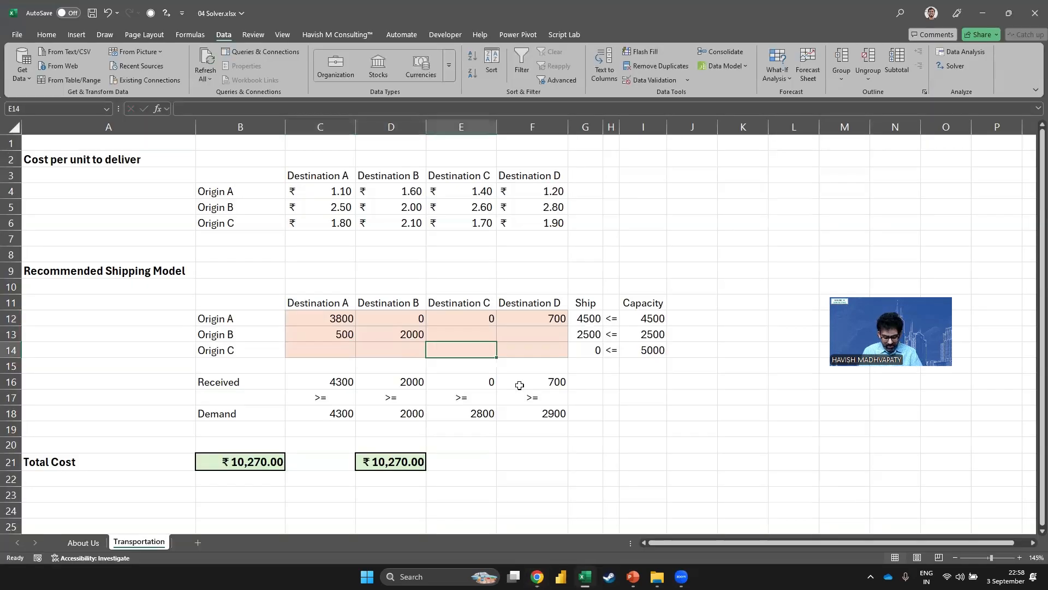
pyautogui.write('2800')
pyautogui.press('Return')
pyautogui.hotkey('alt', 'Tab')
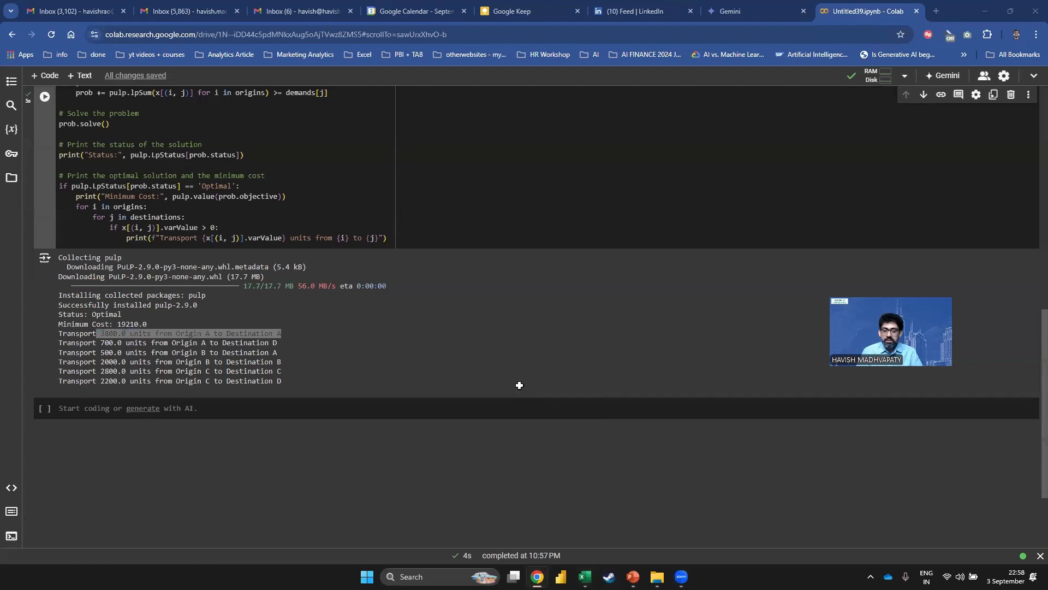
pyautogui.hotkey('alt', 'Tab')
pyautogui.write('2200')
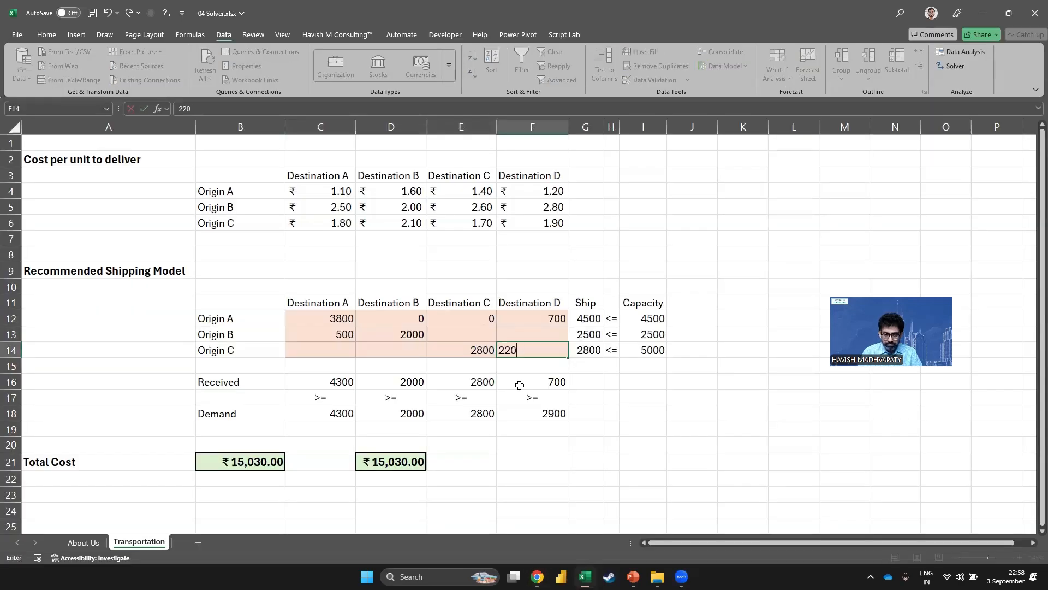
pyautogui.press('Return')
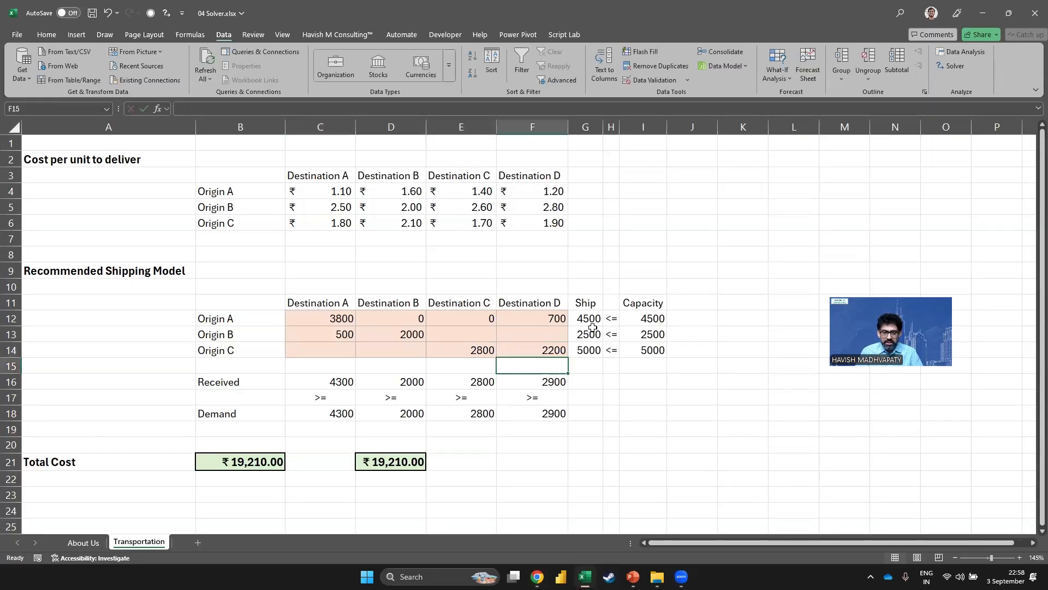
# Compare the Received and Demand rows and fill the blank Origin B and Origin C shipments in E13, F13, D14 and C14 with 0
pyautogui.moveTo(561, 381); pyautogui.dragTo(328, 412)
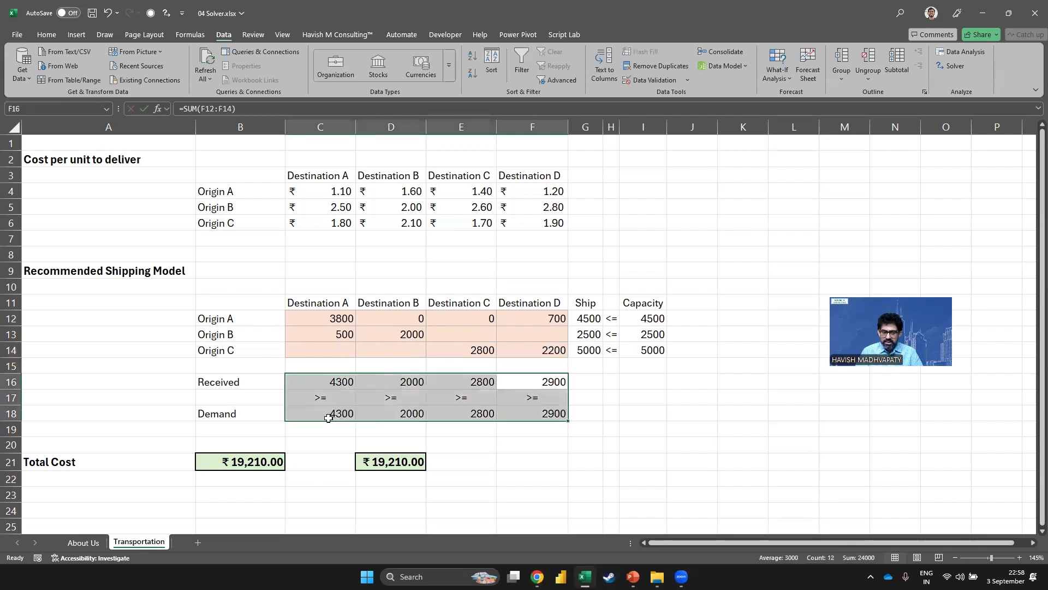
pyautogui.click(482, 336)
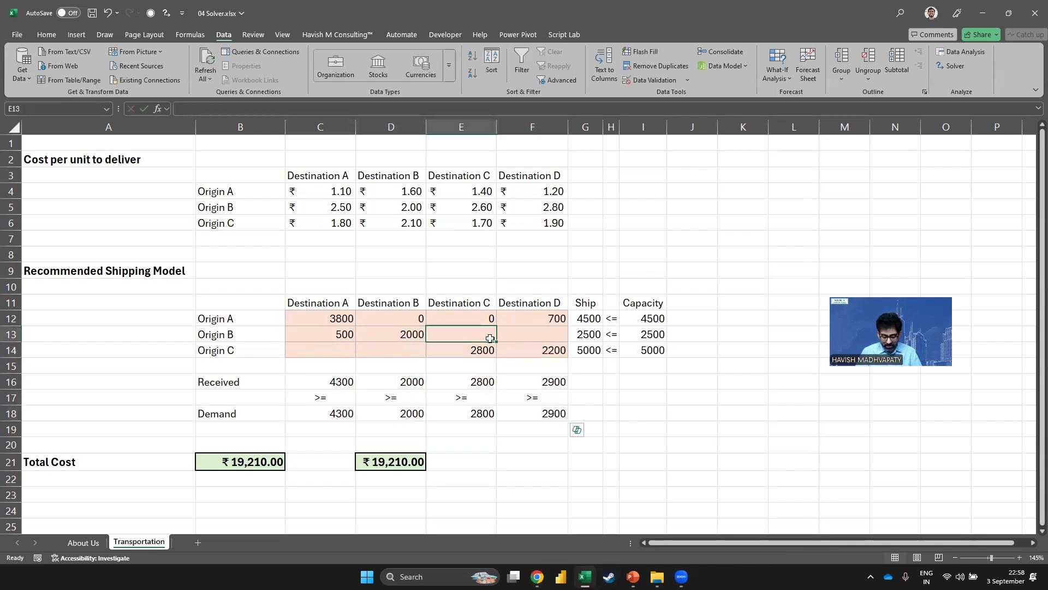
pyautogui.write('0')
pyautogui.press('Right')
pyautogui.write('0')
pyautogui.press('Down')
pyautogui.press('Left')
pyautogui.press('Left')
pyautogui.write('0')
pyautogui.press('Left')
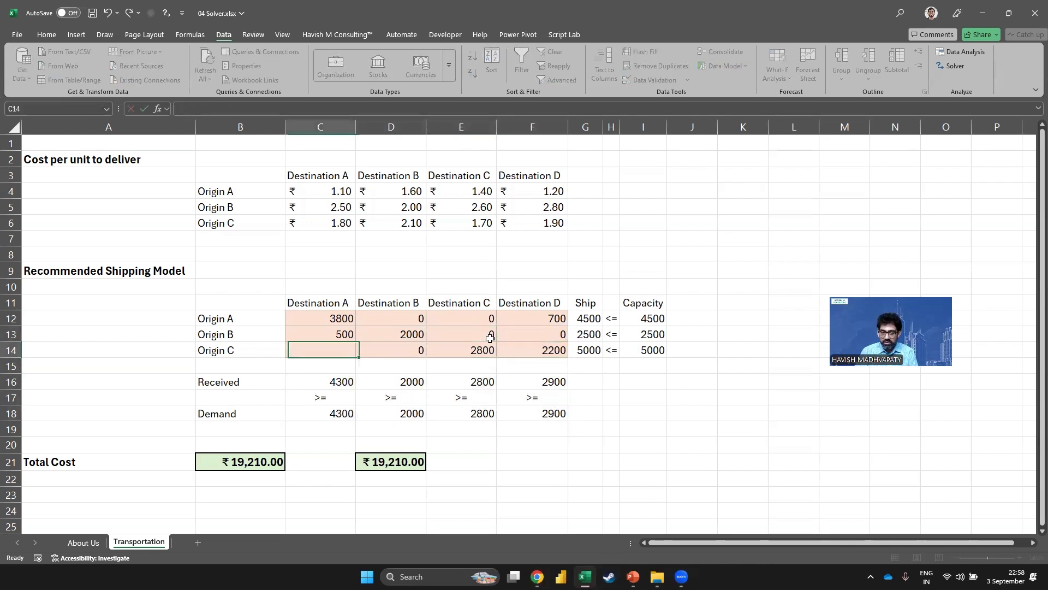
pyautogui.write('0')
pyautogui.press('Down')
pyautogui.press('Left')
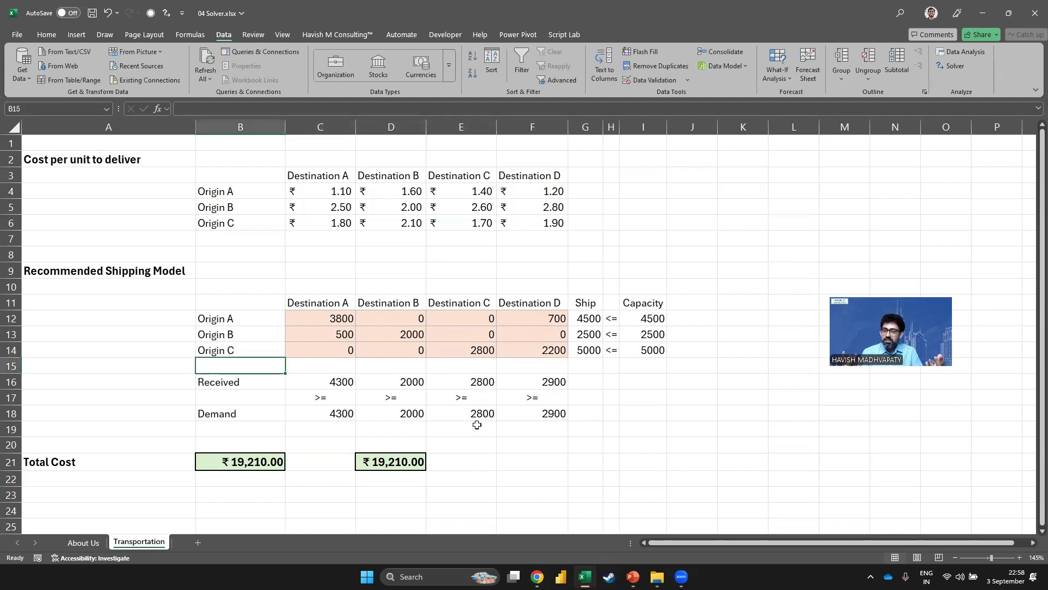
# Switch to Chrome and review the optimisation prompt and the generated PuLP code in the Gemini chat
pyautogui.hotkey('alt', 'Tab')
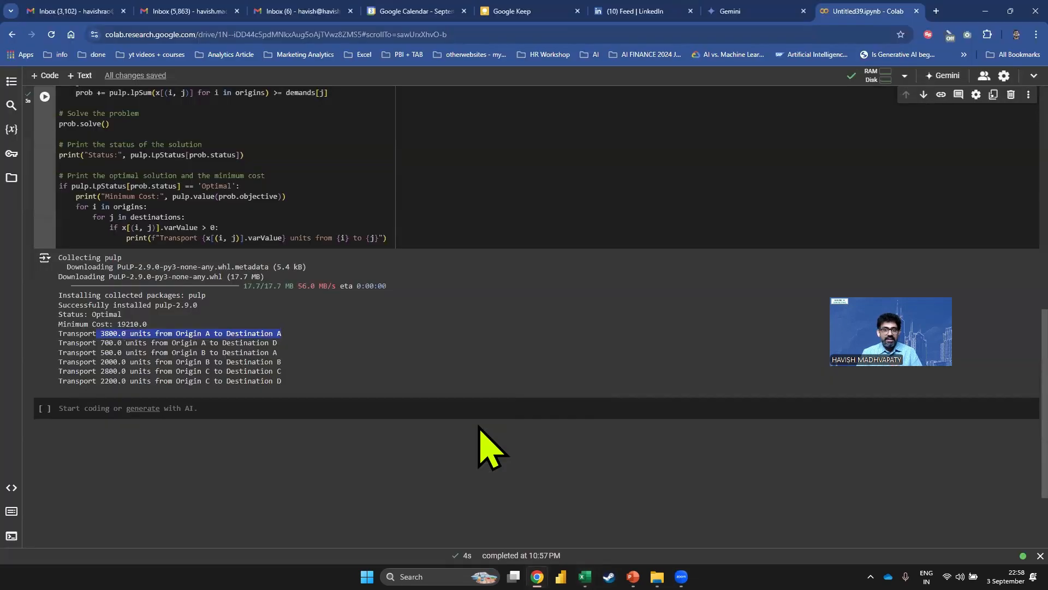
pyautogui.click(729, 11)
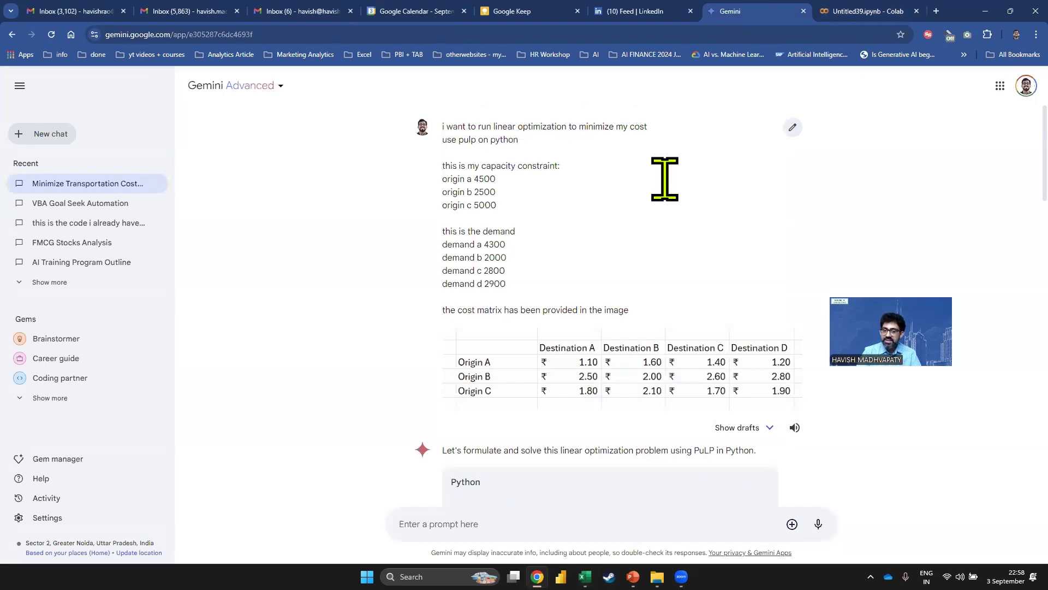
pyautogui.scroll(-6, 693, 173)
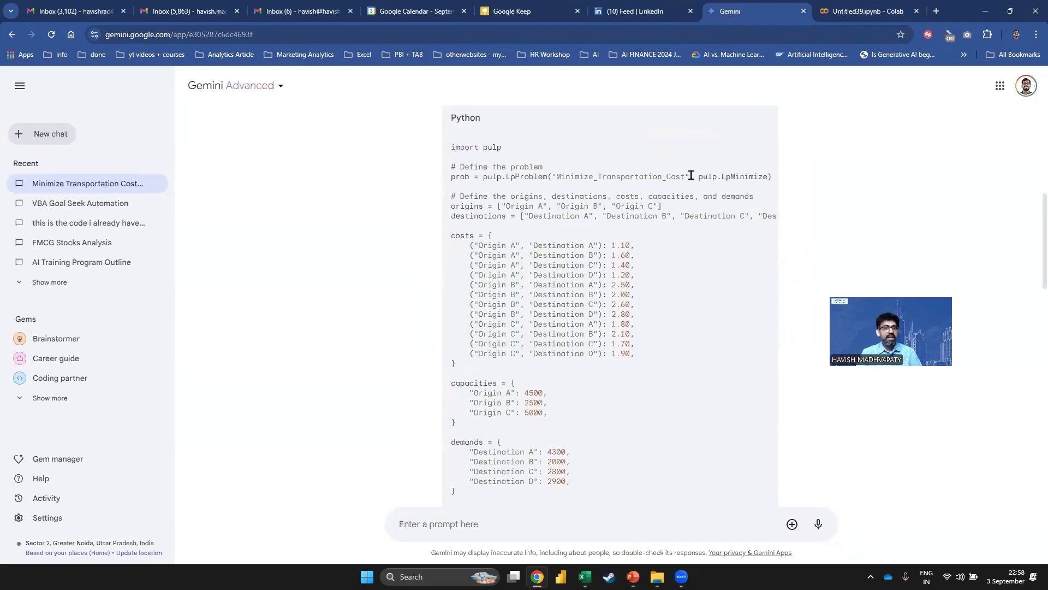
# Copy the entire PuLP code cell from the Colab notebook
pyautogui.click(840, 14)
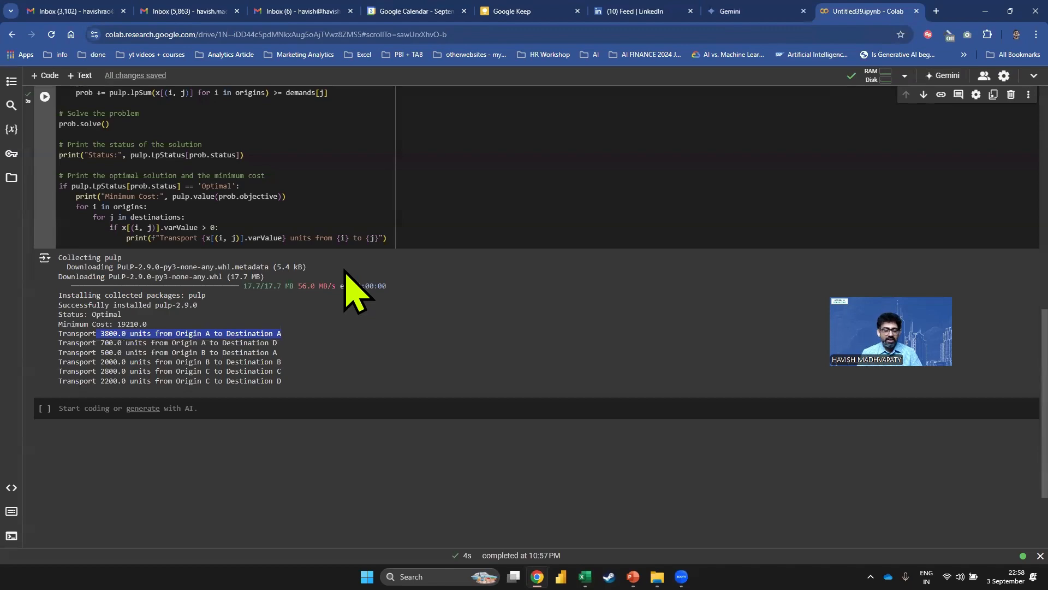
pyautogui.scroll(10, 342, 267)
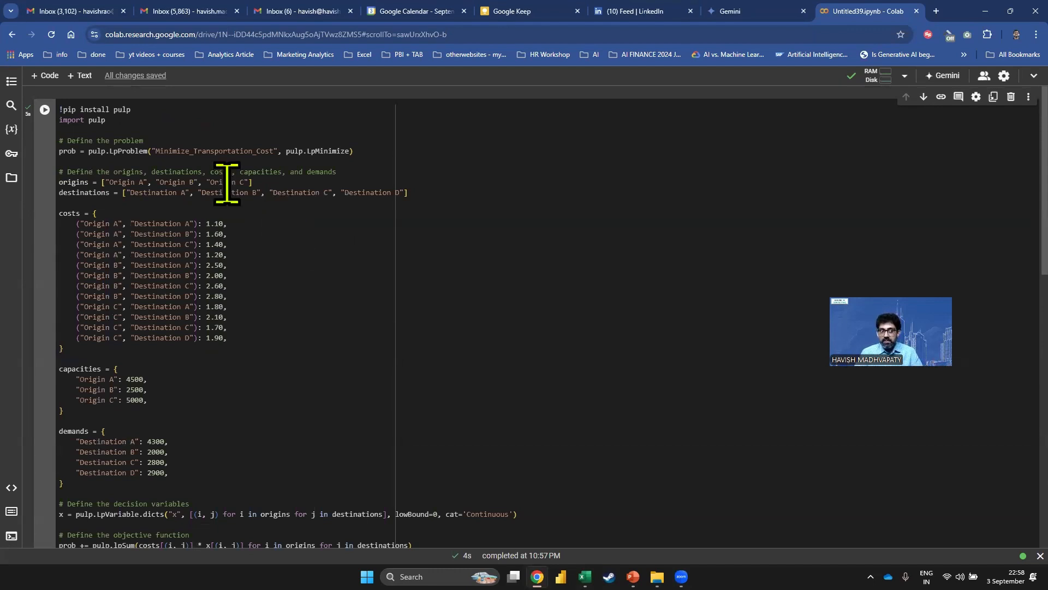
pyautogui.click(167, 150)
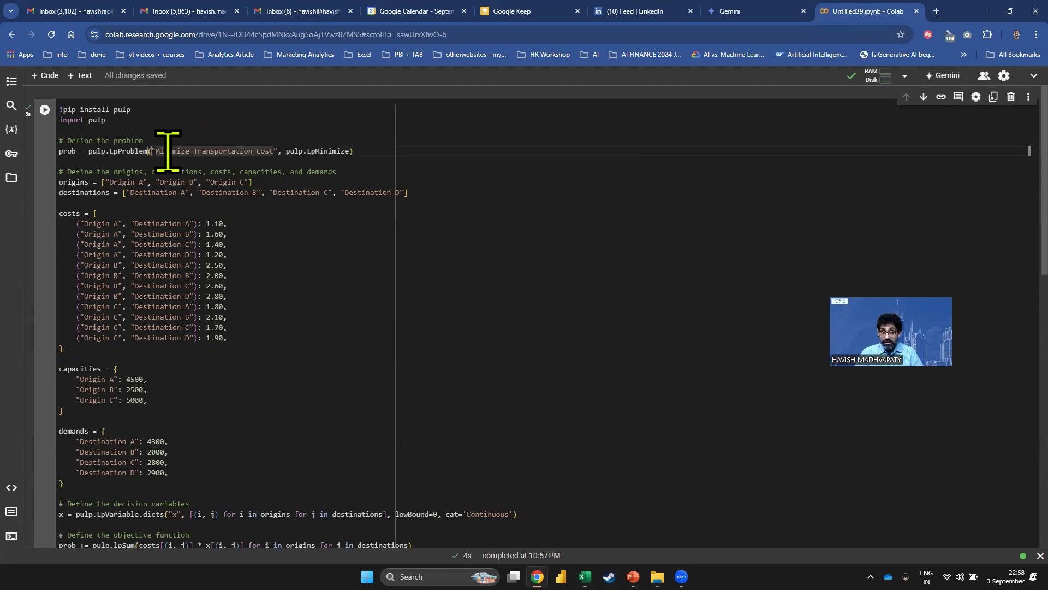
pyautogui.hotkey('ctrl', 'a')
# Switch to Excel, create a blank workbook and start a Python formula in cell A1 of Sheet1
pyautogui.moveTo(568, 577)
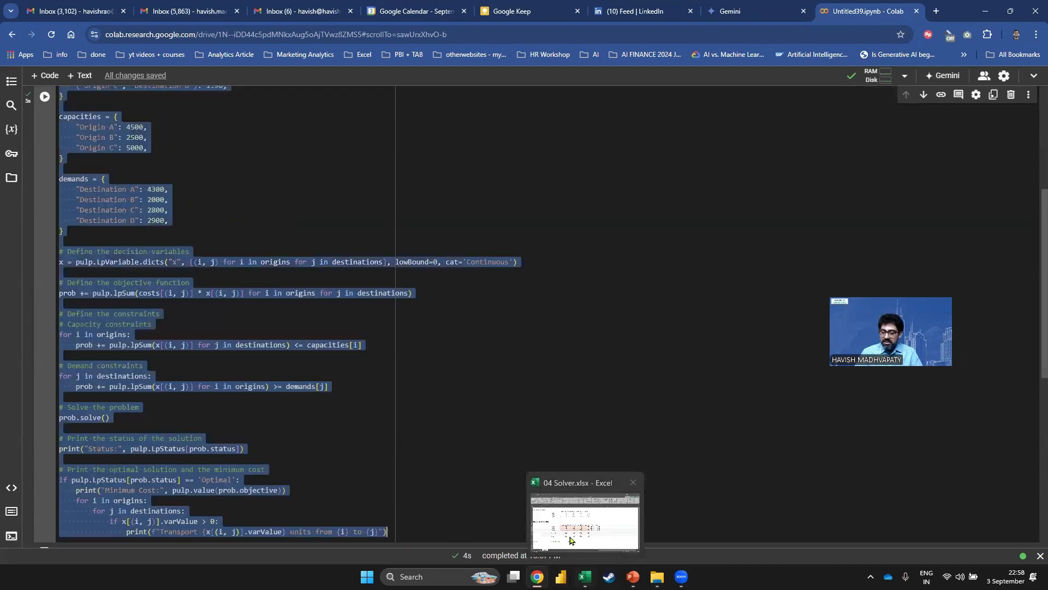
pyautogui.click(570, 539)
pyautogui.hotkey('ctrl', 'n')
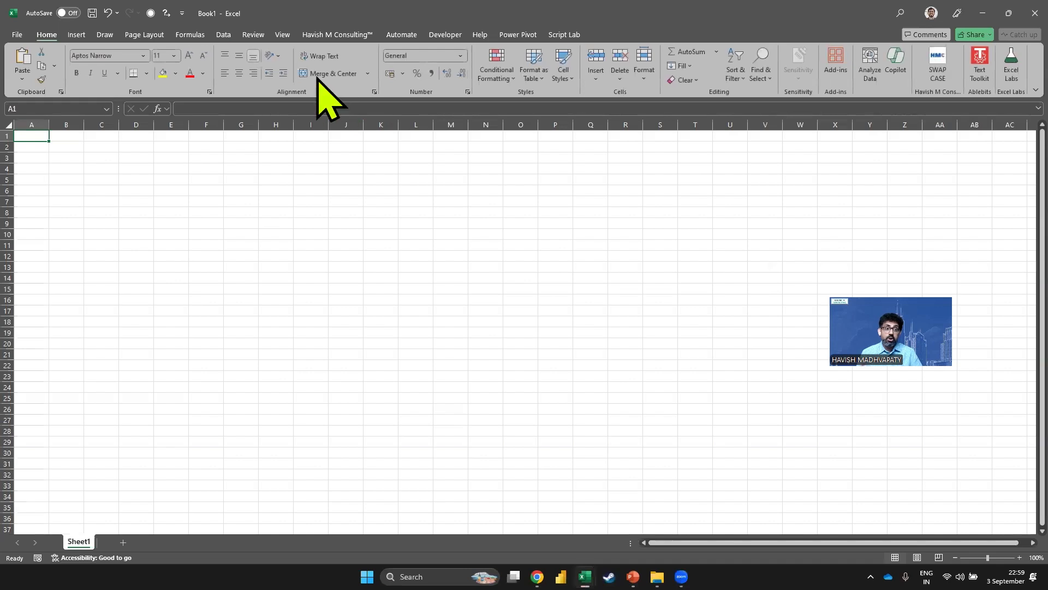
pyautogui.click(191, 35)
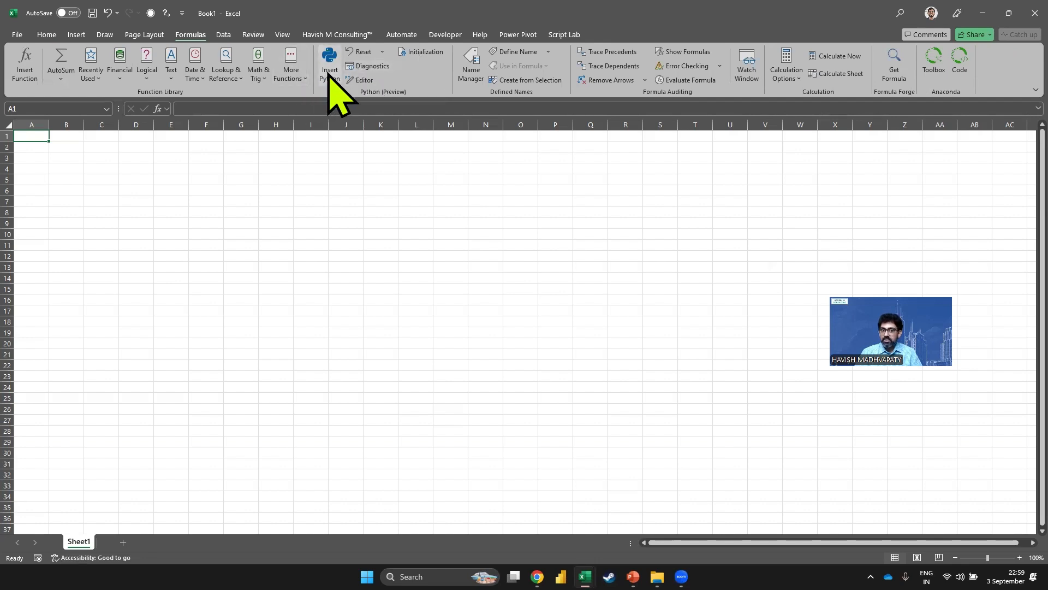
pyautogui.click(328, 71)
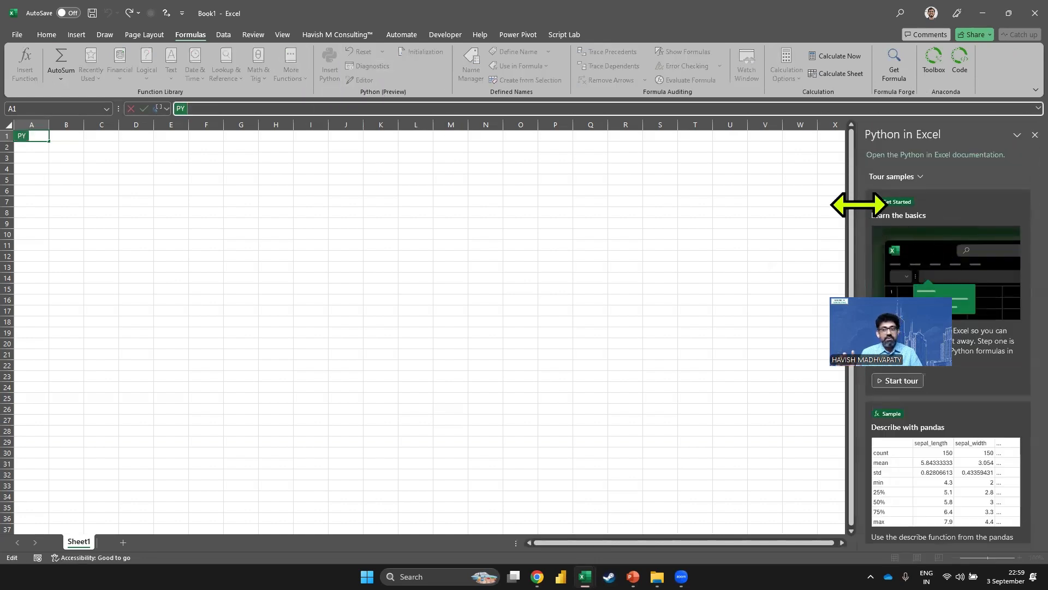
# Browse the Python in Excel samples and insert the "Create a scatter plot" sample into the workbook
pyautogui.moveTo(858, 204); pyautogui.dragTo(712, 205)
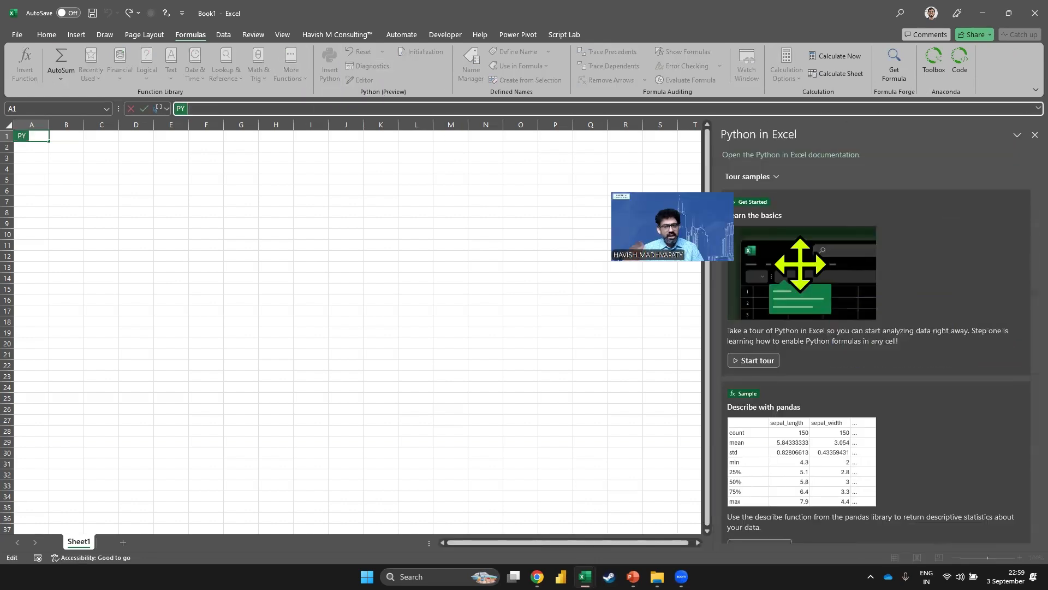
pyautogui.scroll(-3, 762, 376)
pyautogui.scroll(2, 783, 306)
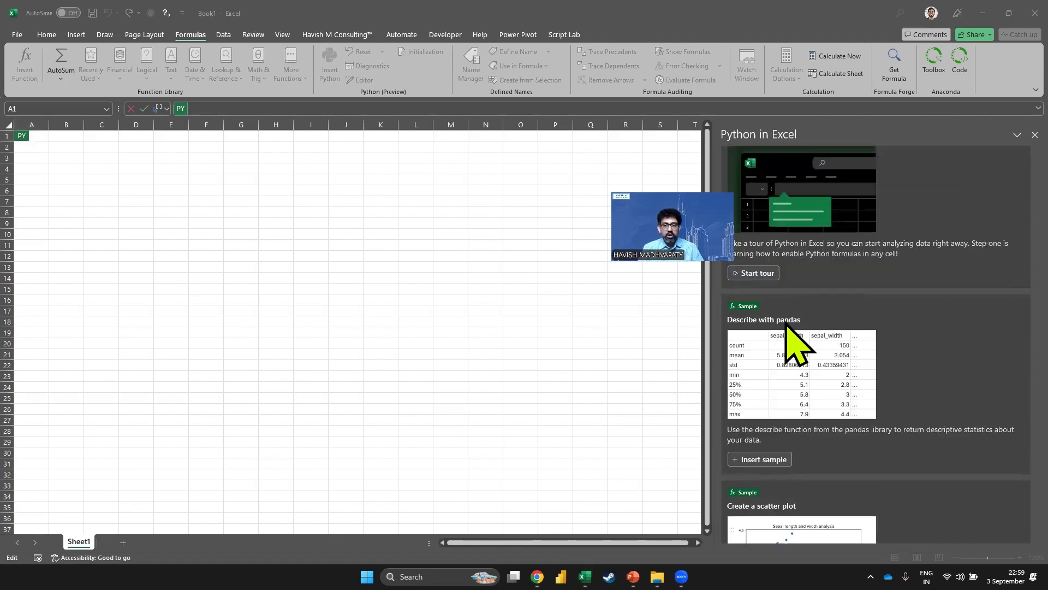
pyautogui.scroll(-5, 789, 314)
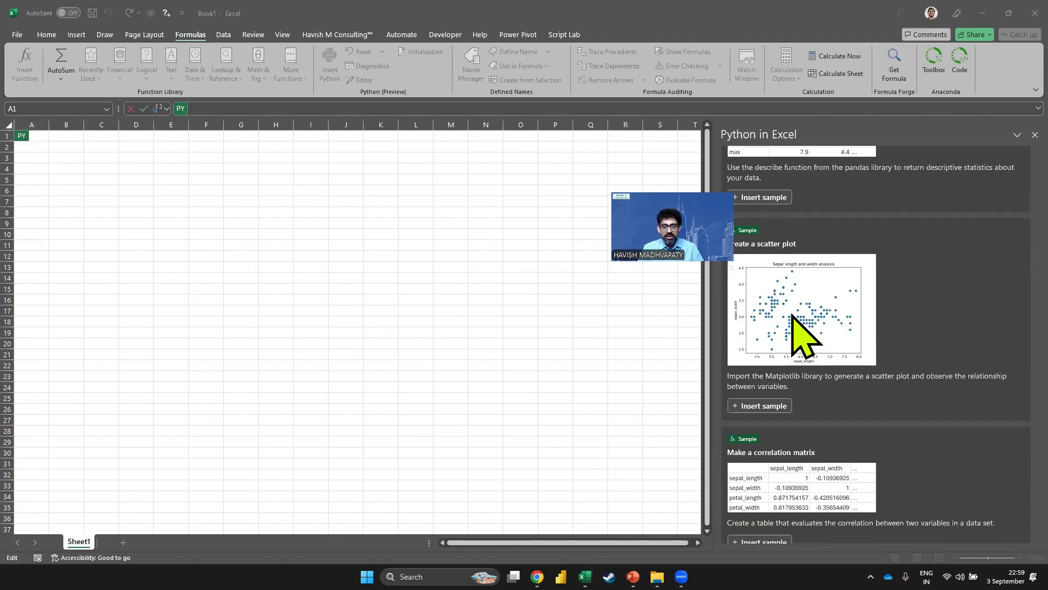
pyautogui.click(762, 407)
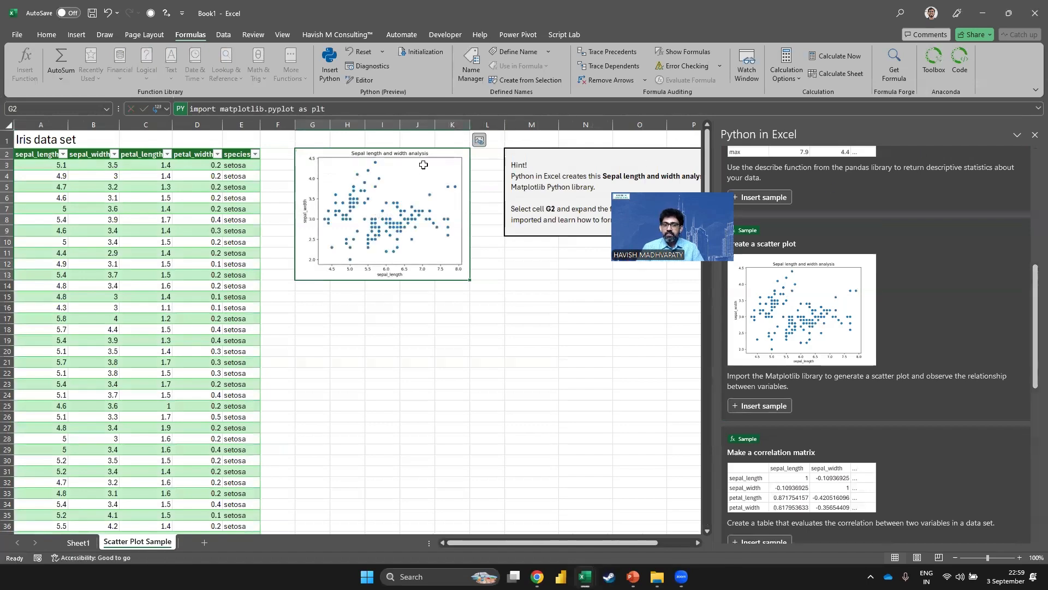
# Replace the scatter plot code in cell G2 with the copied PuLP transportation code and run it
pyautogui.click(974, 112)
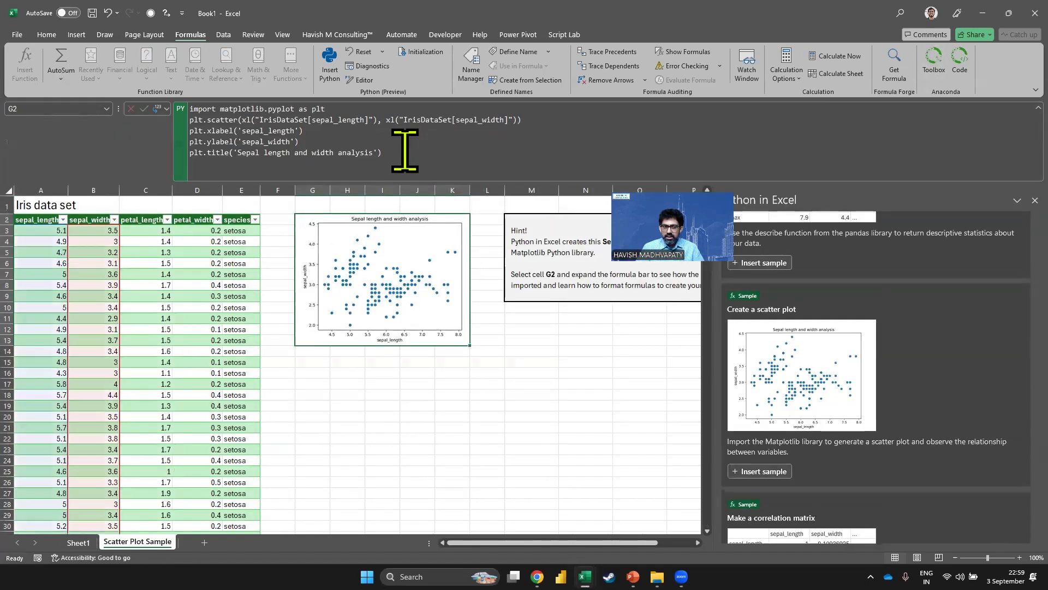
pyautogui.hotkey('ctrl', 'a')
pyautogui.press('Delete')
pyautogui.hotkey('ctrl', 'v')
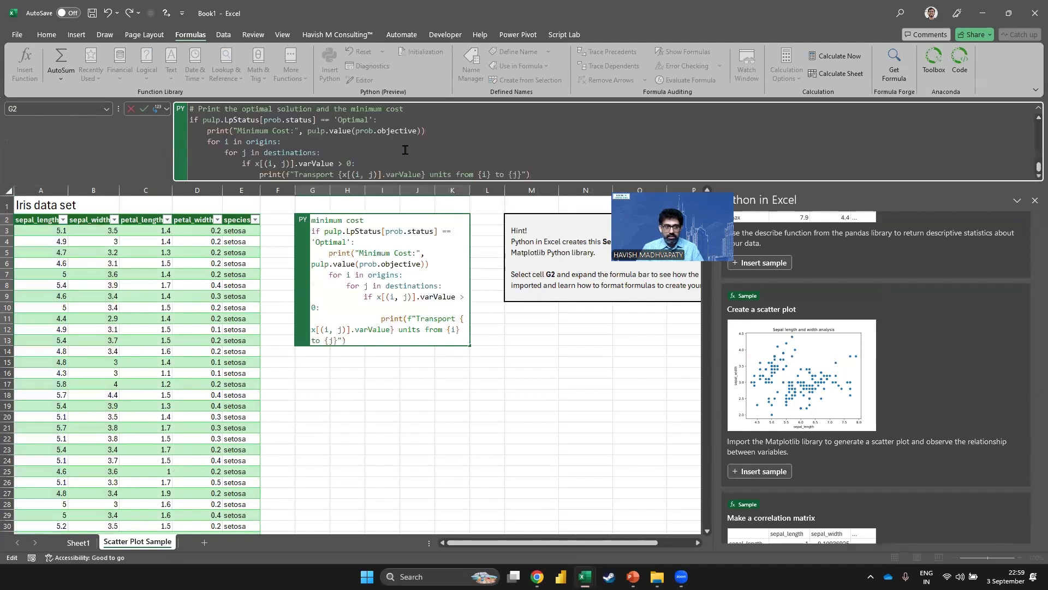
pyautogui.scroll(10, 405, 150)
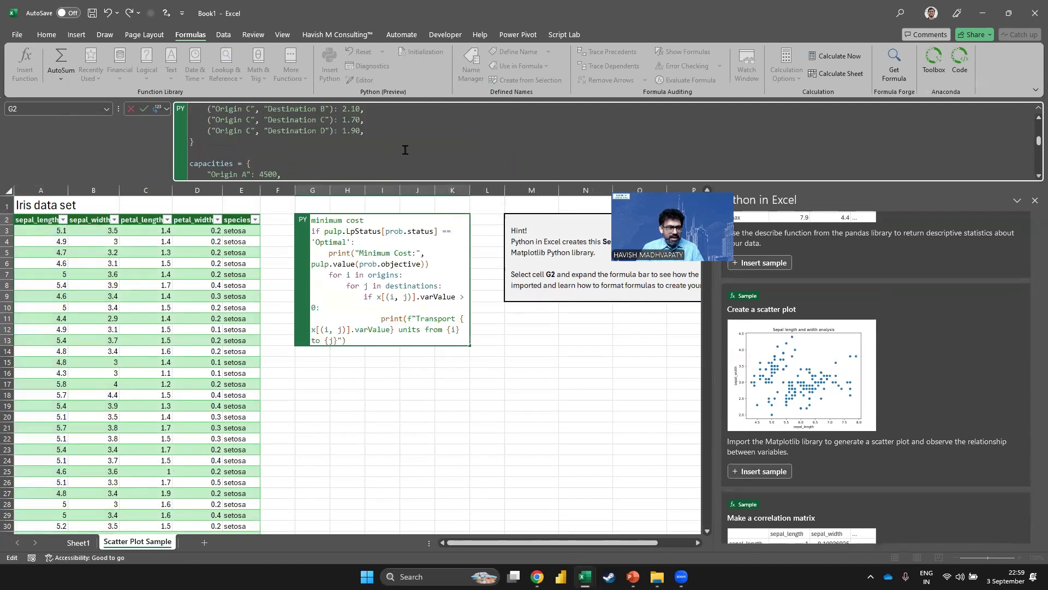
pyautogui.scroll(4, 405, 150)
pyautogui.scroll(-12, 406, 149)
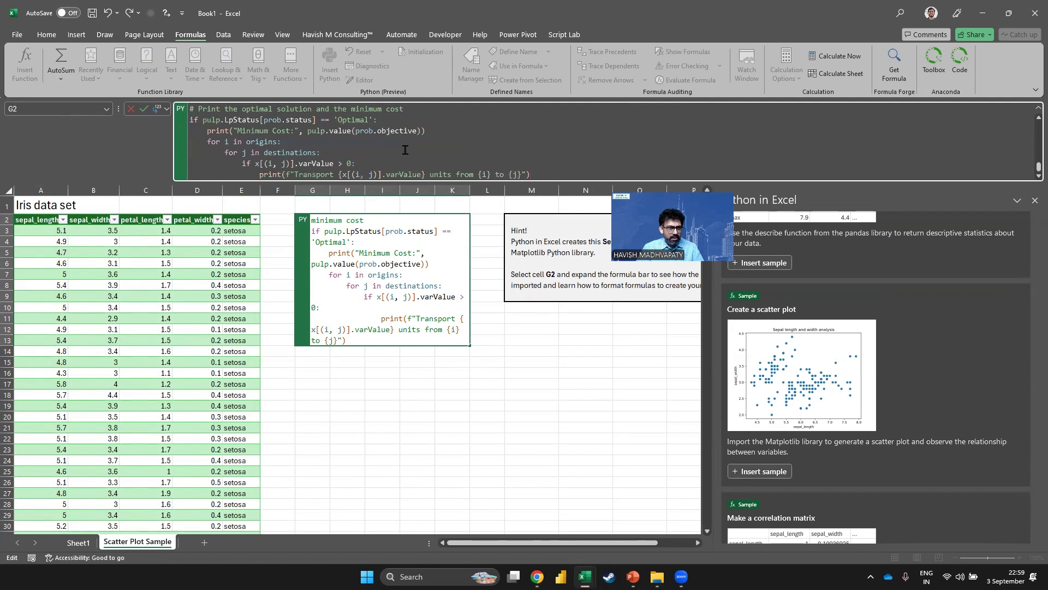
pyautogui.hotkey('ctrl', 'Return')
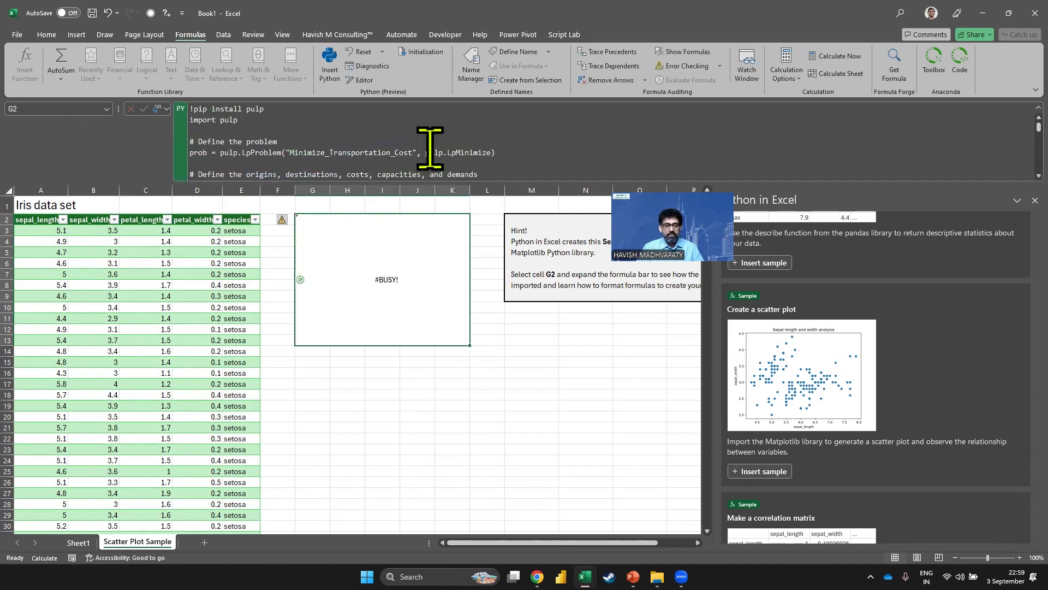
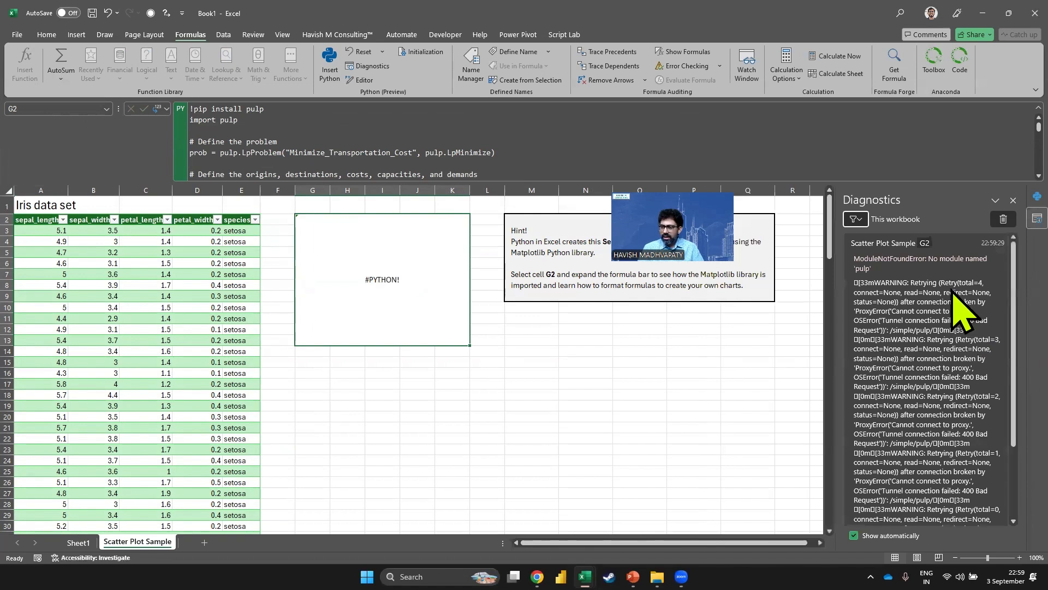
# Recheck the PuLP code in cell G2 and view the Python initialization import statements
pyautogui.click(372, 120)
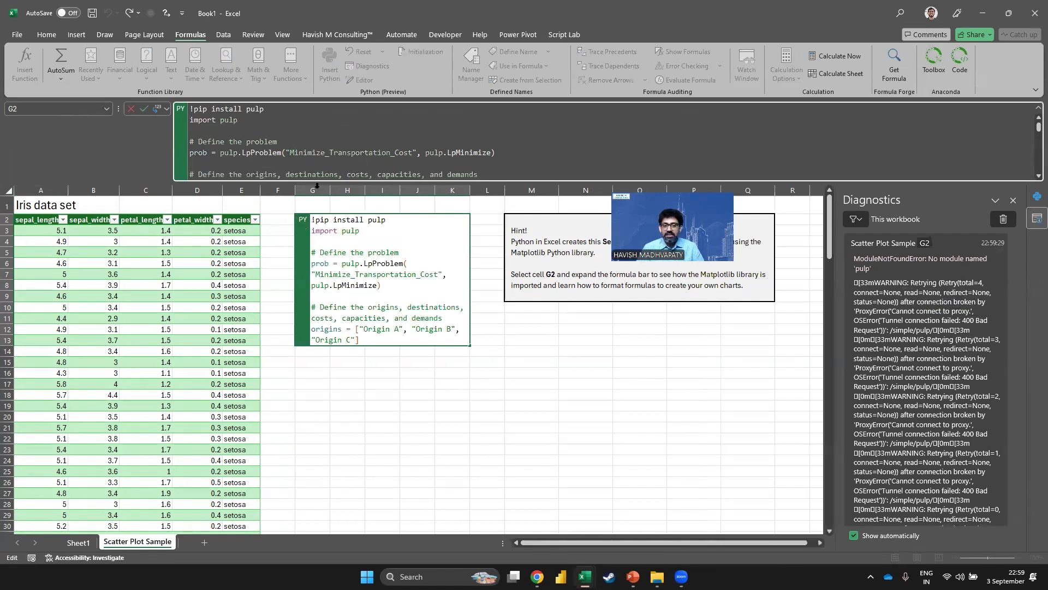
pyautogui.hotkey('ctrl', 'Return')
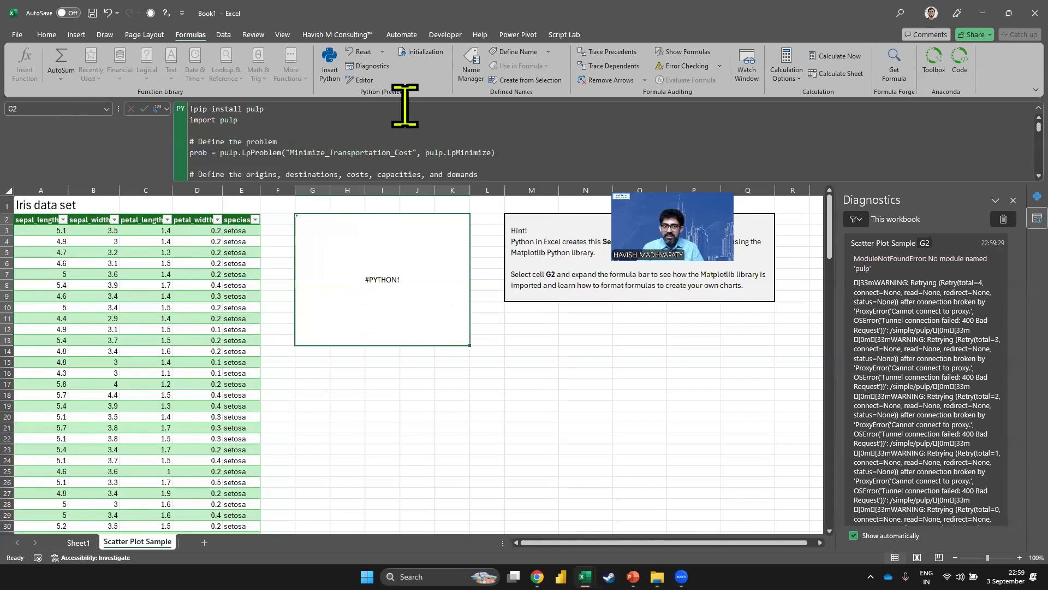
pyautogui.click(421, 51)
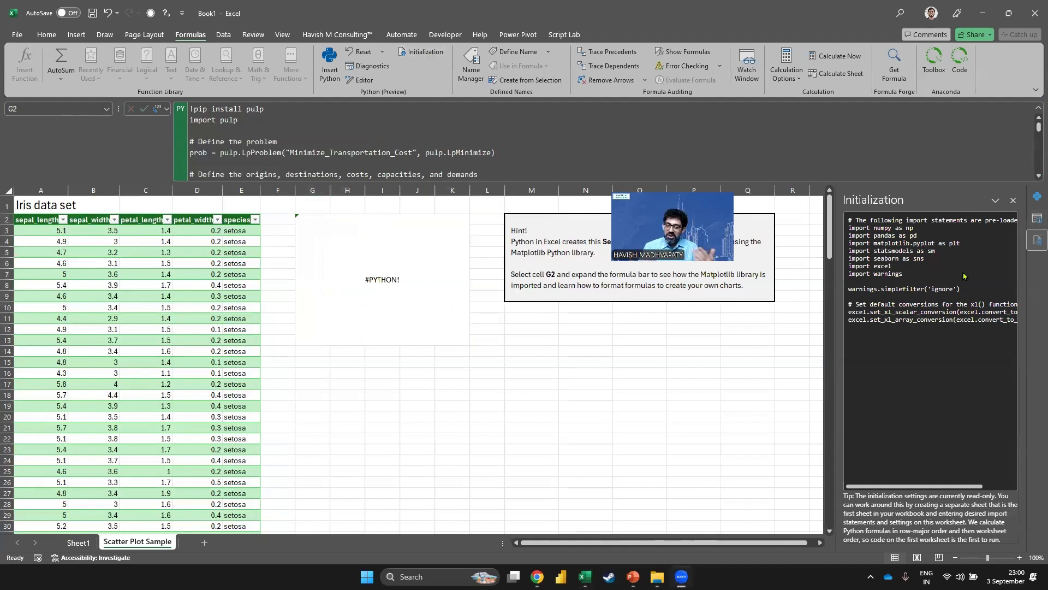
# Close the Book1 workbook without saving and open py xl.xlsx from the desktop
pyautogui.click(1035, 12)
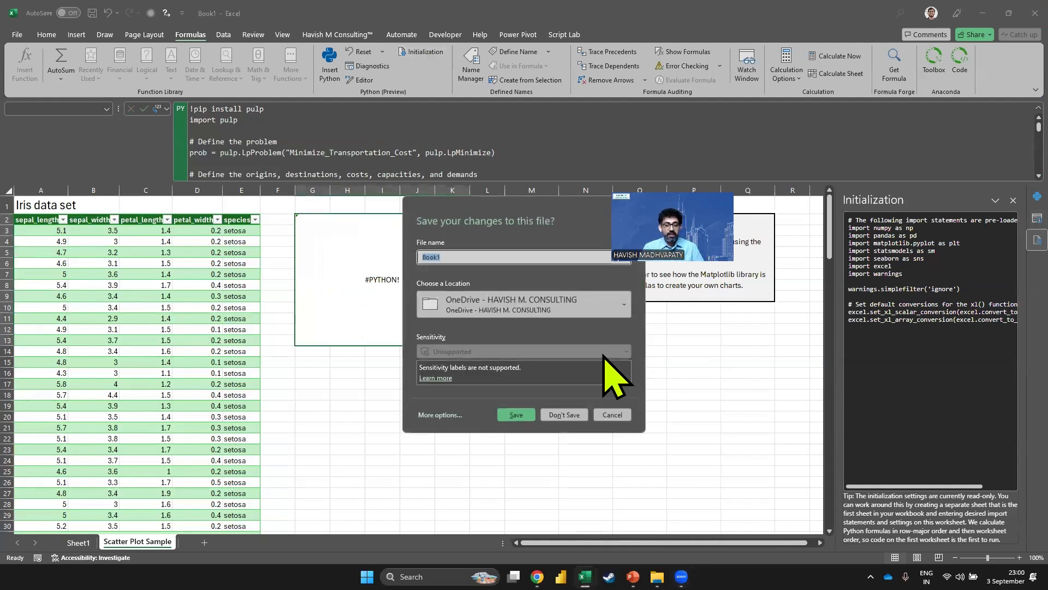
pyautogui.click(563, 414)
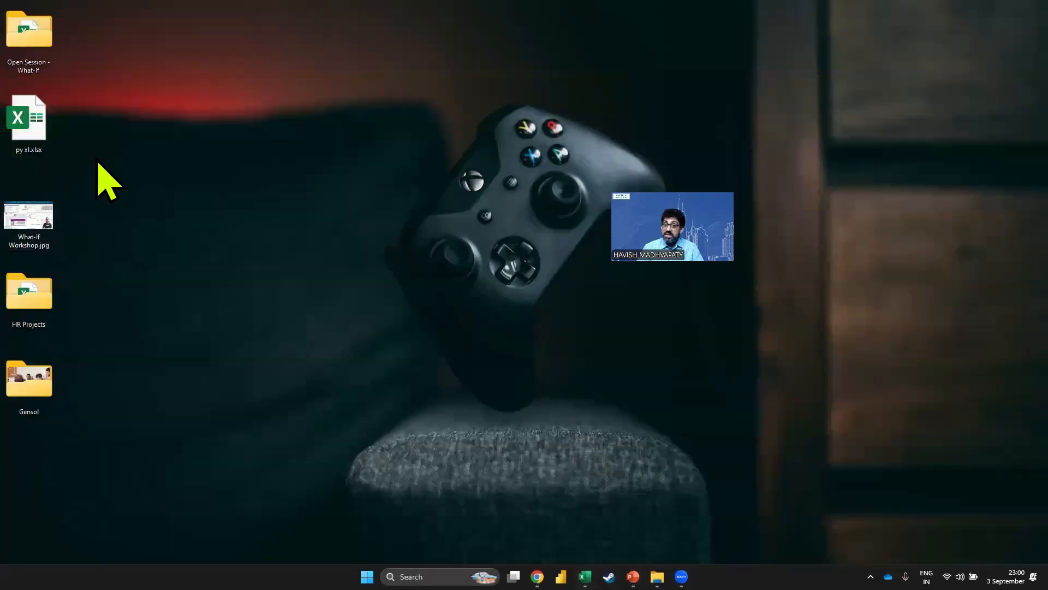
pyautogui.doubleClick(40, 137)
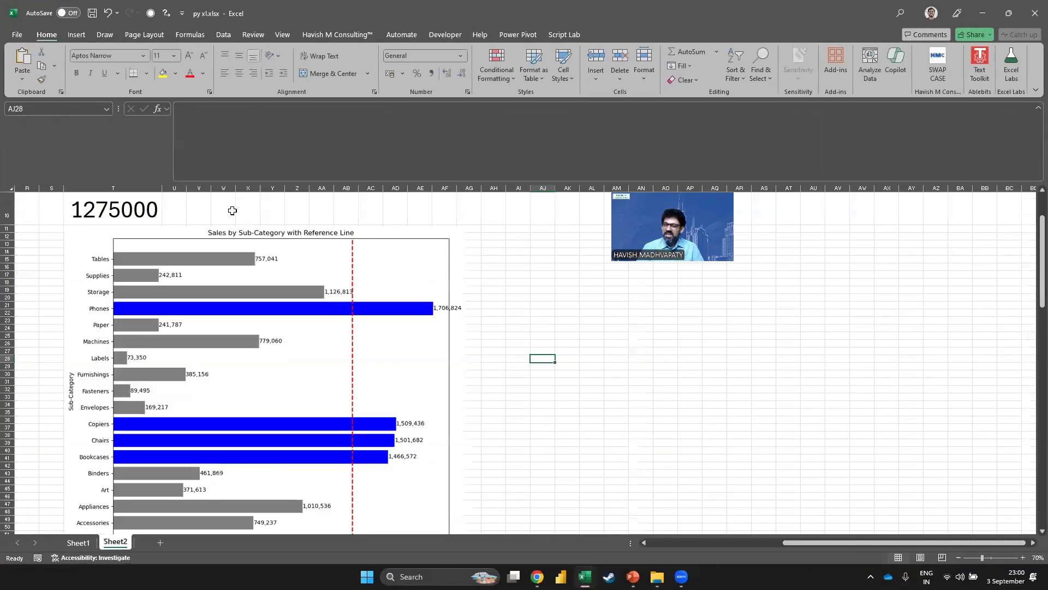
# Look across Sheet2 at the iris table and the Sales by Sub-Category chart, and select the enlarged chart picture
pyautogui.click(422, 212)
pyautogui.press('Left')
pyautogui.press('Left')
pyautogui.press('Left')
pyautogui.press('Left')
pyautogui.press('Left')
pyautogui.press('Left')
pyautogui.press('Left')
pyautogui.press('Left')
pyautogui.press('Left')
pyautogui.press('Left')
pyautogui.press('Left')
pyautogui.press('Left')
pyautogui.press('Left')
pyautogui.press('Left')
pyautogui.press('Left')
pyautogui.press('Left')
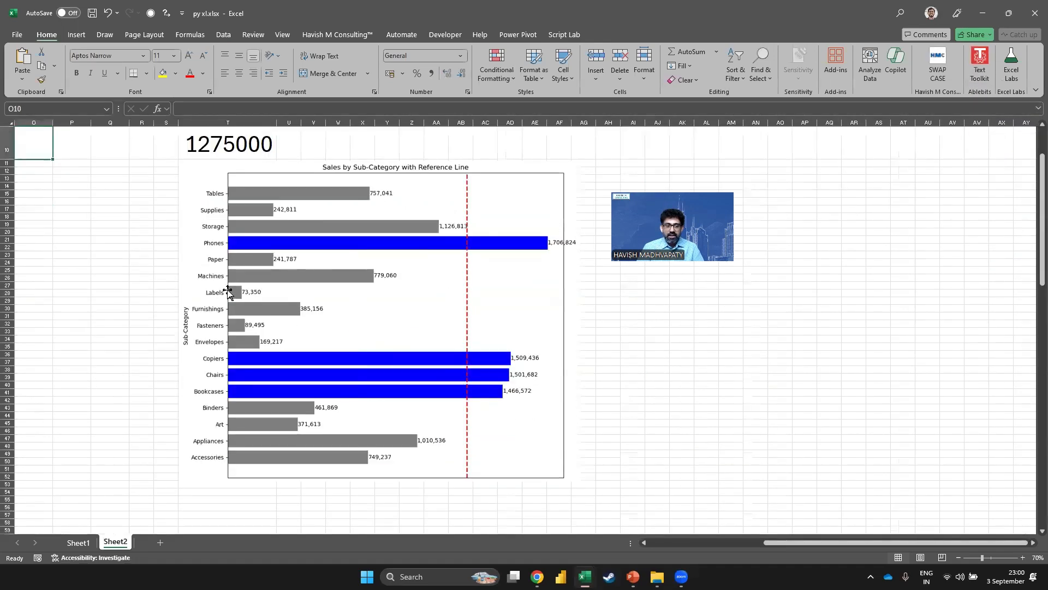
pyautogui.click(125, 268)
pyautogui.press('Left')
pyautogui.press('Left')
pyautogui.press('Left')
pyautogui.press('Left')
pyautogui.press('Left')
pyautogui.press('Left')
pyautogui.press('Left')
pyautogui.press('Left')
pyautogui.press('Left')
pyautogui.press('Left')
pyautogui.press('Left')
pyautogui.press('Left')
pyautogui.press('Left')
pyautogui.press('Left')
pyautogui.press('Left')
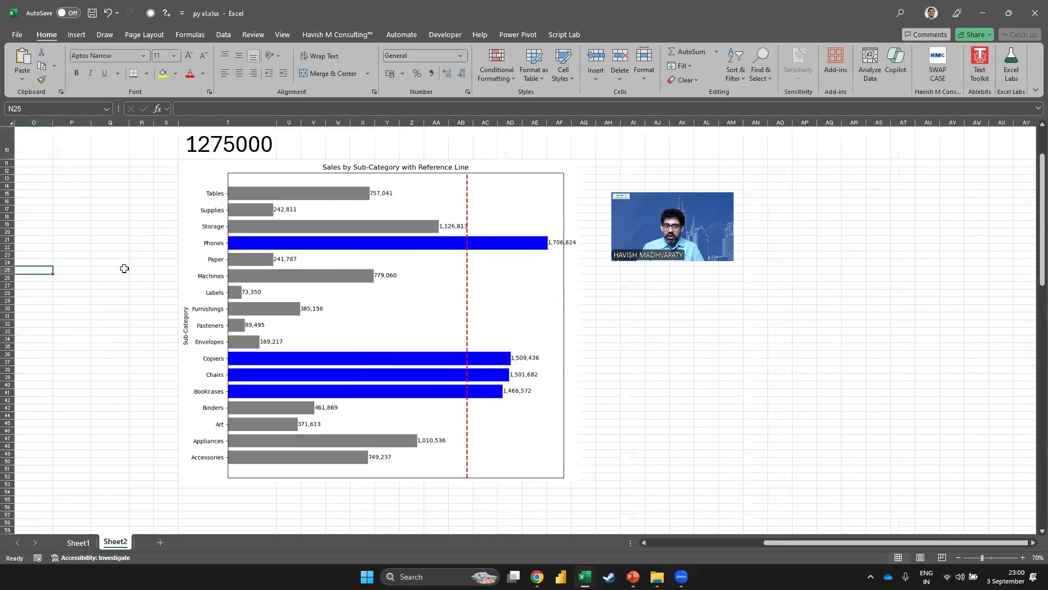
pyautogui.press('Right')
pyautogui.press('Right')
pyautogui.press('Right')
pyautogui.press('Right')
pyautogui.press('Right')
pyautogui.press('Right')
pyautogui.press('Right')
pyautogui.press('Right')
pyautogui.press('Right')
pyautogui.press('Right')
pyautogui.press('Right')
pyautogui.press('Right')
pyautogui.press('Right')
pyautogui.press('Right')
pyautogui.press('Right')
pyautogui.press('Right')
pyautogui.press('Right')
pyautogui.press('Right')
pyautogui.press('Right')
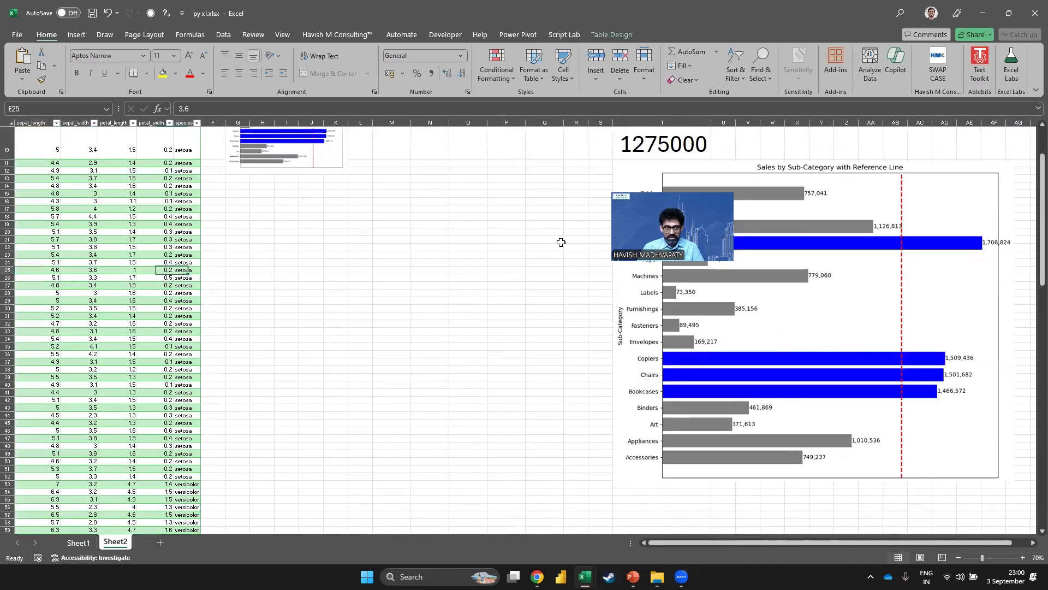
pyautogui.press('Right')
pyautogui.press('Right')
pyautogui.press('Right')
pyautogui.press('Right')
pyautogui.press('Right')
pyautogui.press('Right')
pyautogui.press('Right')
pyautogui.press('Right')
pyautogui.press('Right')
pyautogui.press('Right')
pyautogui.press('Right')
pyautogui.press('Right')
pyautogui.press('Right')
pyautogui.press('Right')
pyautogui.press('Right')
pyautogui.press('Right')
pyautogui.press('Right')
pyautogui.press('Right')
pyautogui.press('Right')
pyautogui.press('Right')
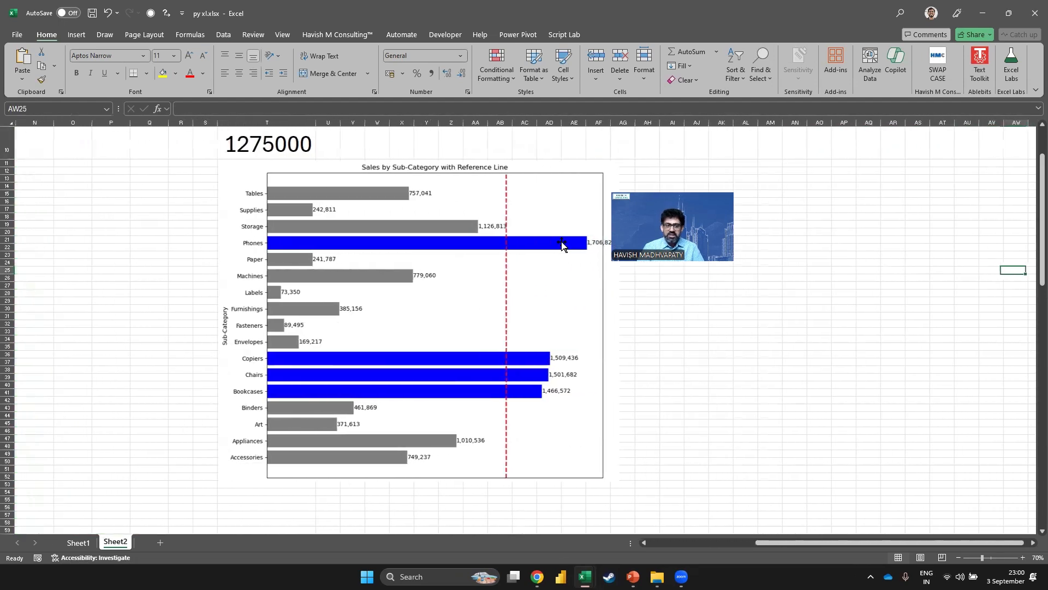
pyautogui.click(513, 217)
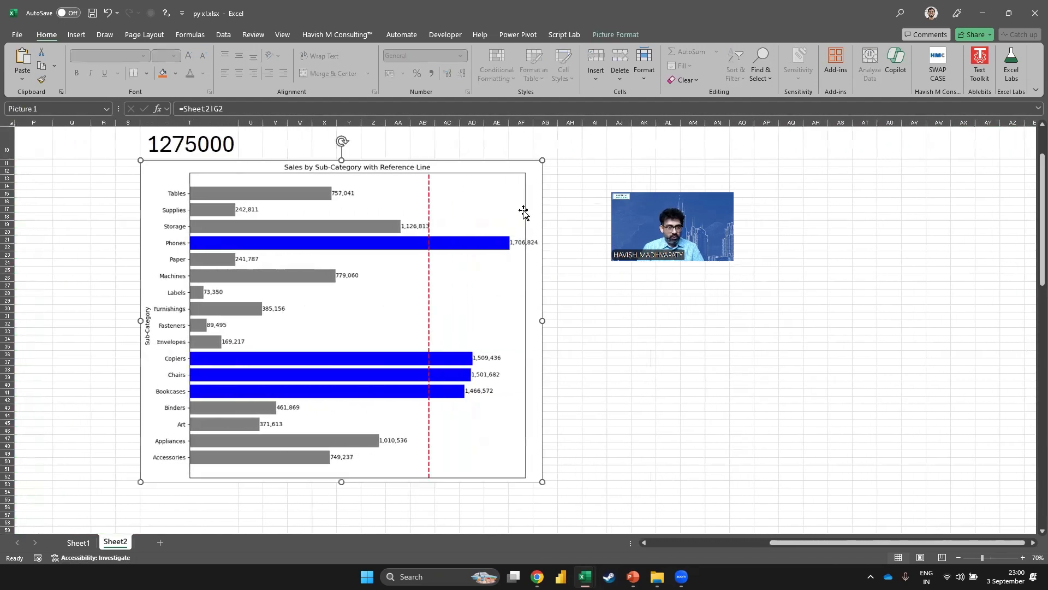
# Examine the Python code in cell G2, including its hardcoded data and the reference line input taken from T10
pyautogui.click(118, 171)
pyautogui.press('Left')
pyautogui.press('Left')
pyautogui.press('Left')
pyautogui.press('Left')
pyautogui.press('Left')
pyautogui.press('Left')
pyautogui.press('Left')
pyautogui.press('Left')
pyautogui.press('Left')
pyautogui.press('Left')
pyautogui.press('Left')
pyautogui.press('Left')
pyautogui.press('Left')
pyautogui.press('Left')
pyautogui.press('Left')
pyautogui.press('Left')
pyautogui.press('Left')
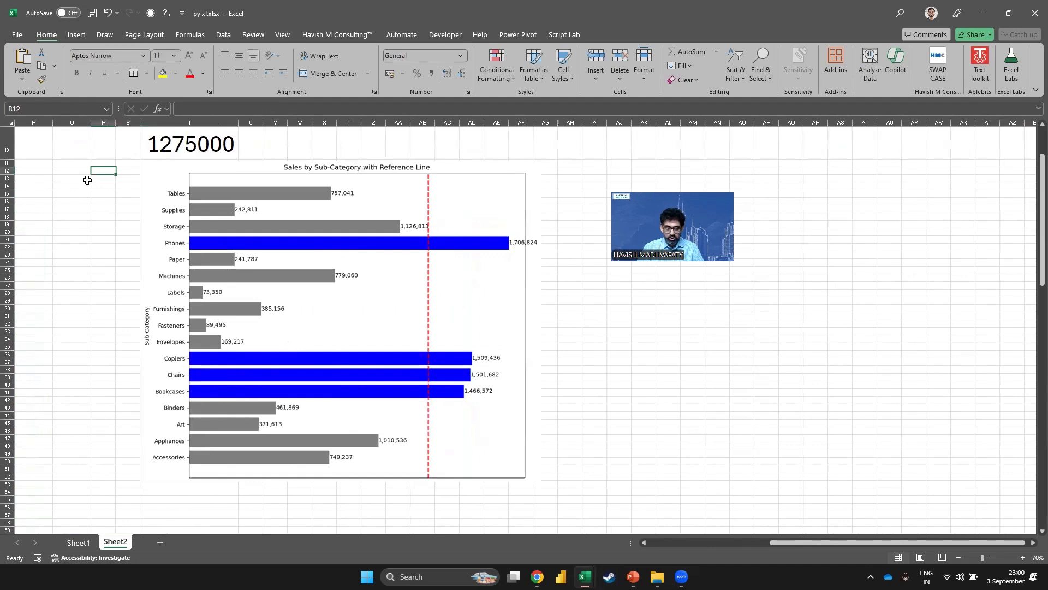
pyautogui.click(205, 155)
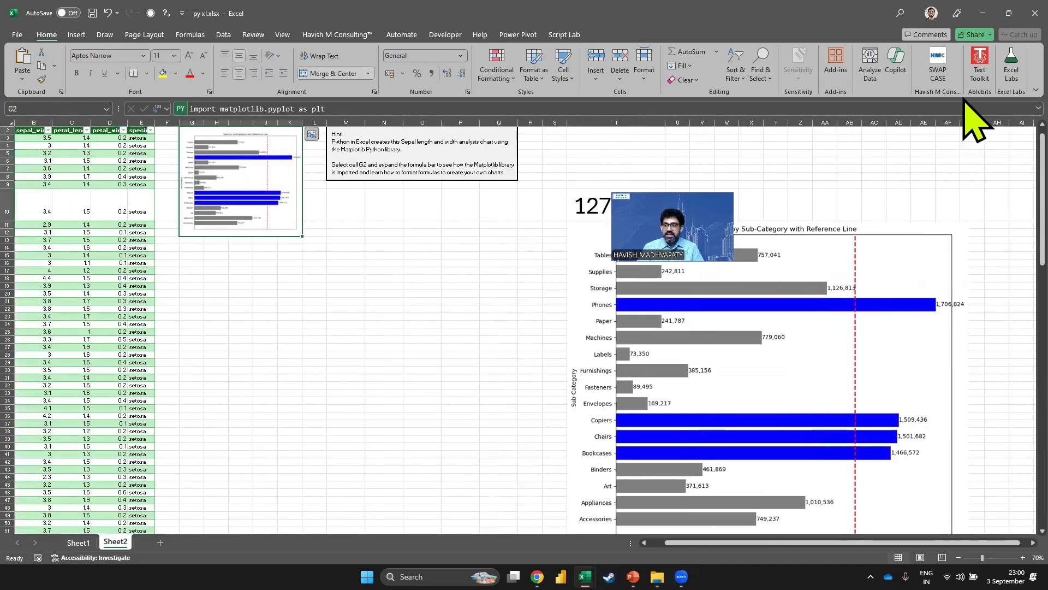
pyautogui.hotkey('ctrl', 'shift', 'u')
pyautogui.scroll(-2, 694, 153)
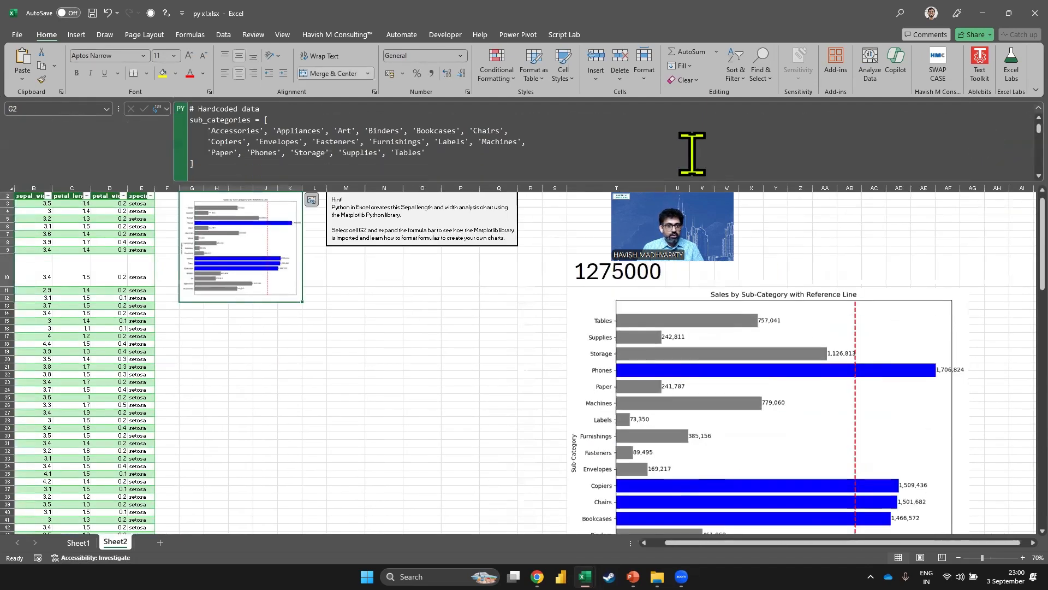
pyautogui.scroll(-3, 694, 153)
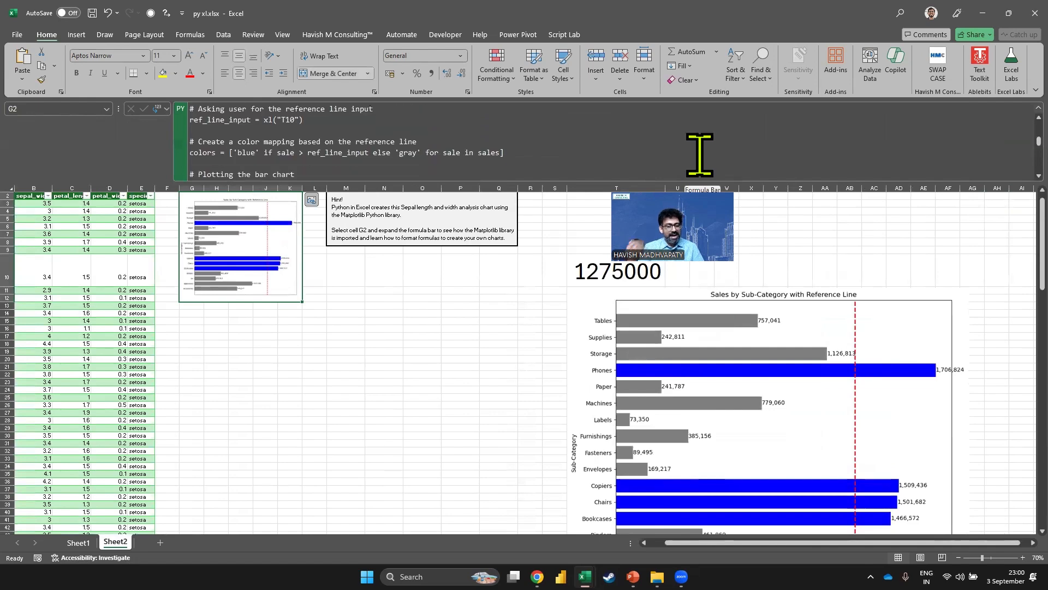
pyautogui.click(1037, 109)
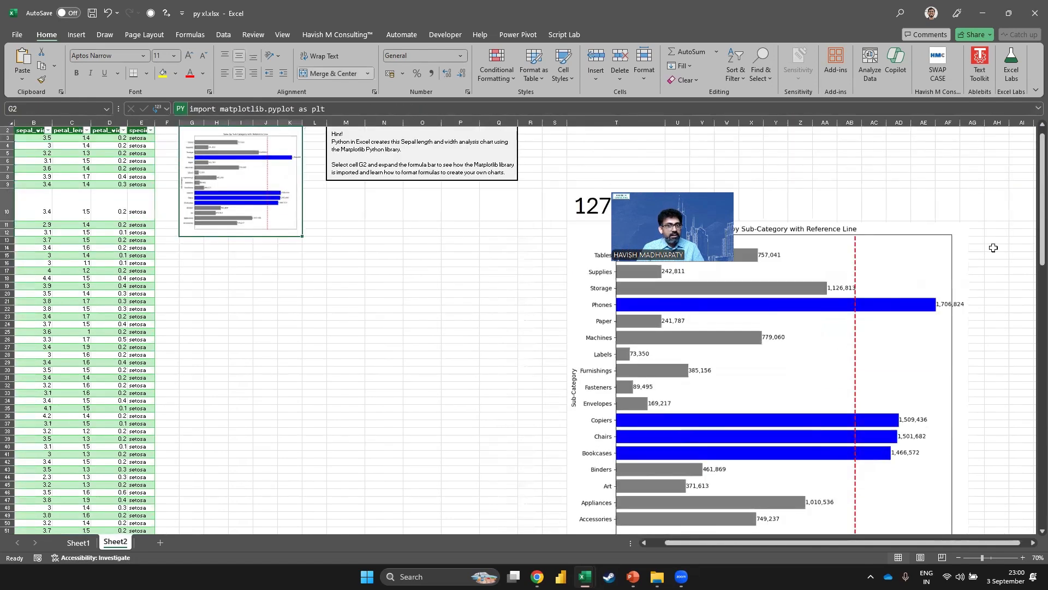
# Show Sheet2 in full-screen view with the reference value in T10 and the enlarged Sales by Sub-Category chart in view
pyautogui.click(993, 248)
pyautogui.press('Right')
pyautogui.press('Right')
pyautogui.press('Right')
pyautogui.press('Right')
pyautogui.press('Right')
pyautogui.press('Right')
pyautogui.press('Right')
pyautogui.press('Right')
pyautogui.press('Right')
pyautogui.press('Right')
pyautogui.press('Right')
pyautogui.press('Right')
pyautogui.press('Right')
pyautogui.press('Right')
pyautogui.press('Right')
pyautogui.press('Right')
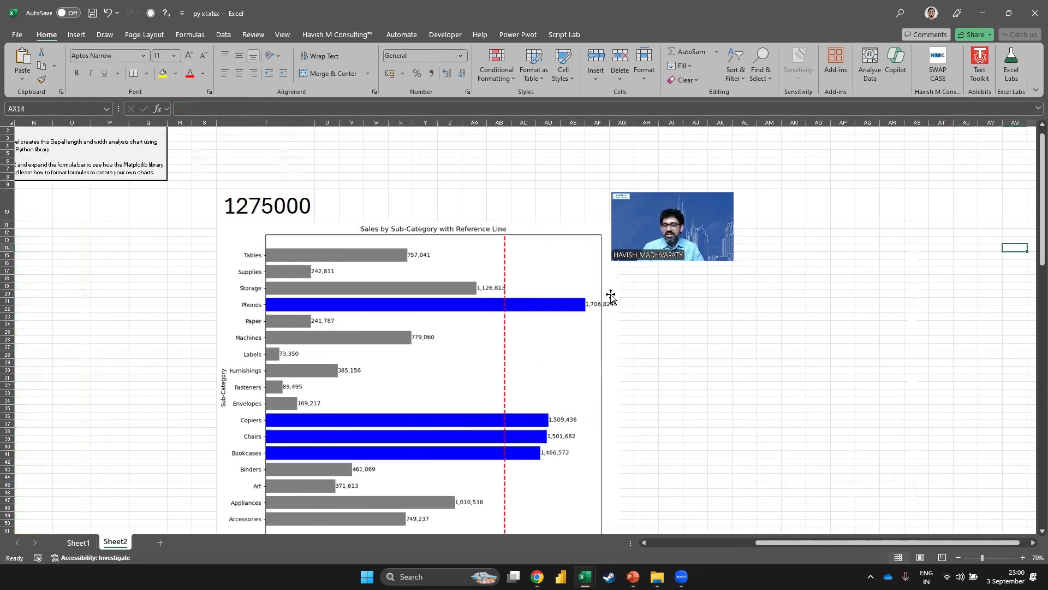
pyautogui.hotkey('ctrl', 'shift', 'F1')
pyautogui.press('Right')
pyautogui.press('Right')
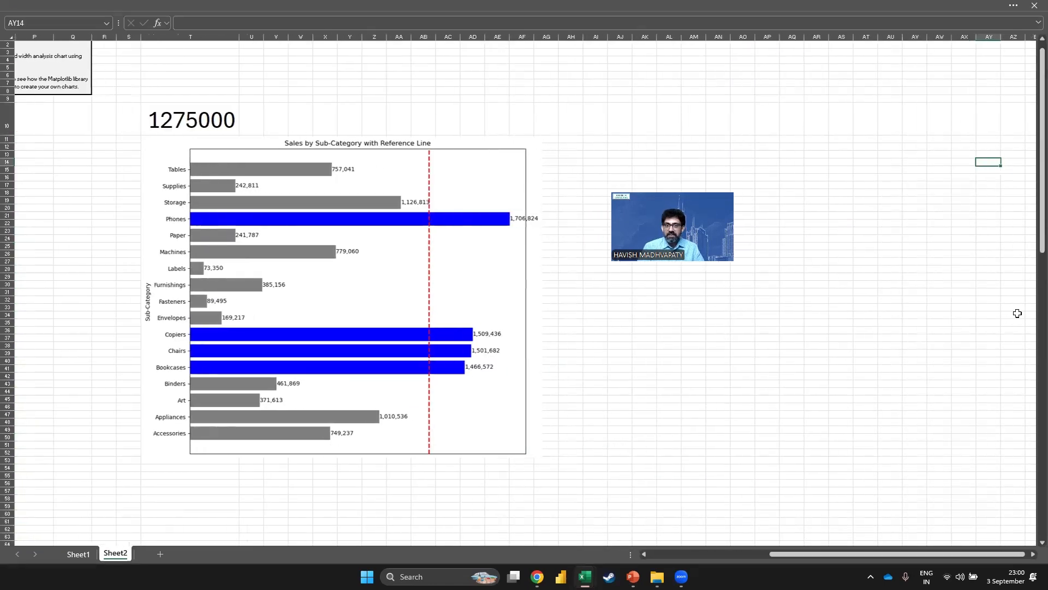
pyautogui.scroll(-3, 912, 343)
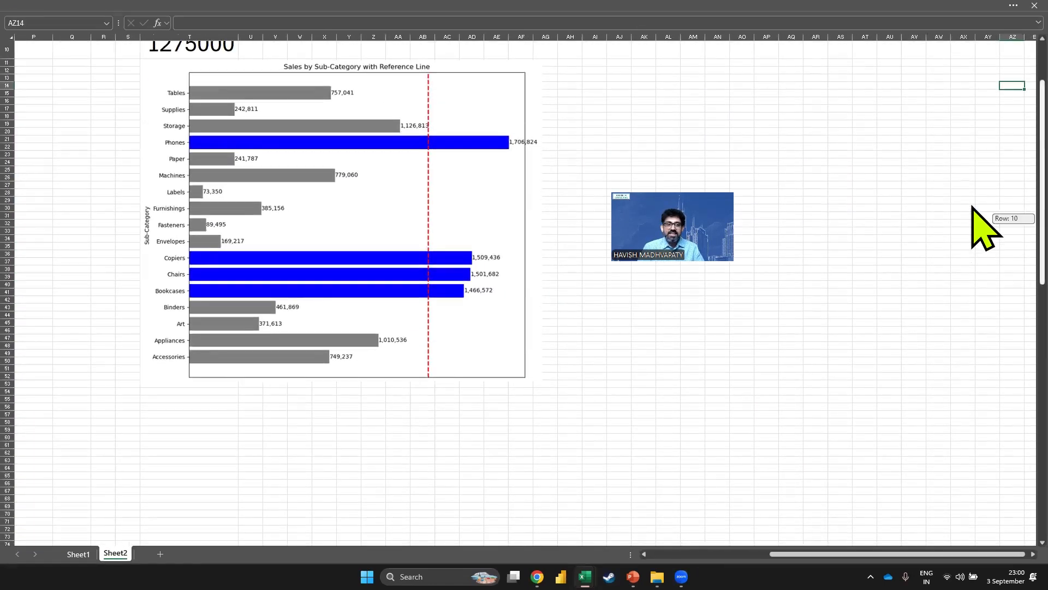
pyautogui.scroll(1, 972, 206)
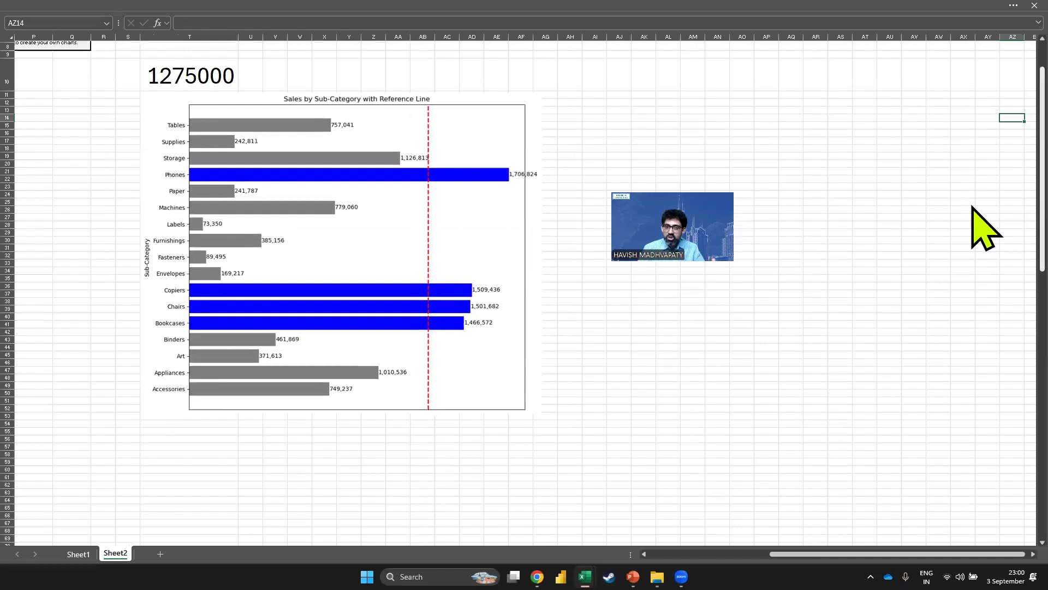
# Test the chart's reference line by setting cell T10 to 50000, 125000 and 250000 in turn
pyautogui.click(181, 75)
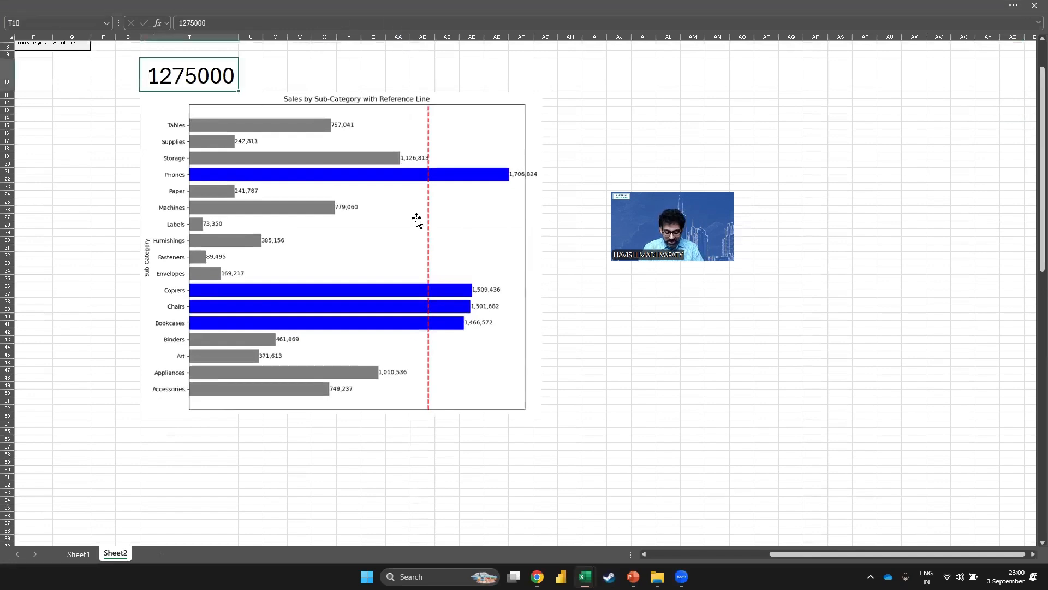
pyautogui.write('50000')
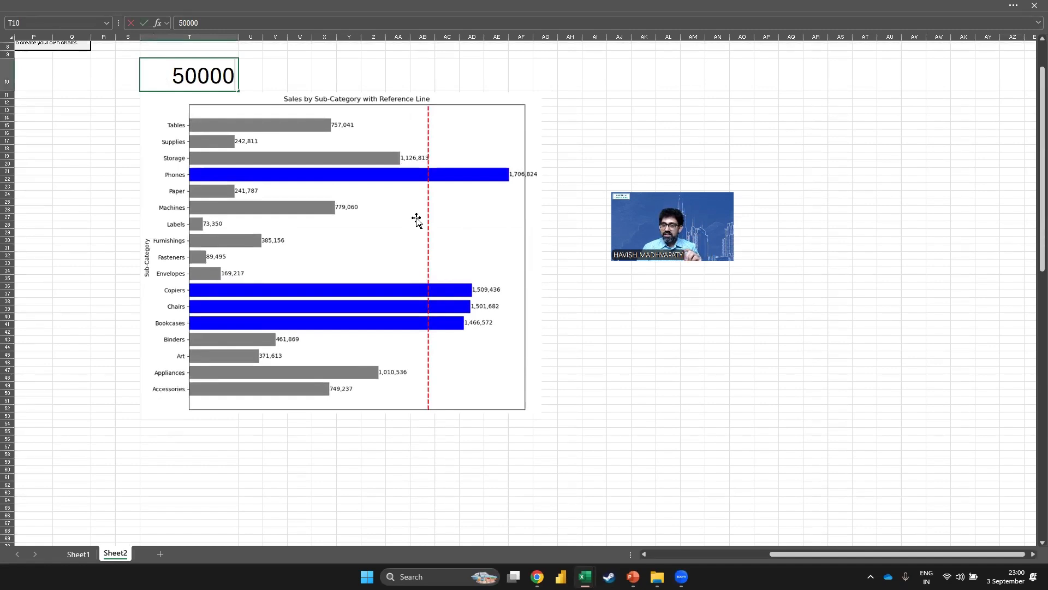
pyautogui.press('Return')
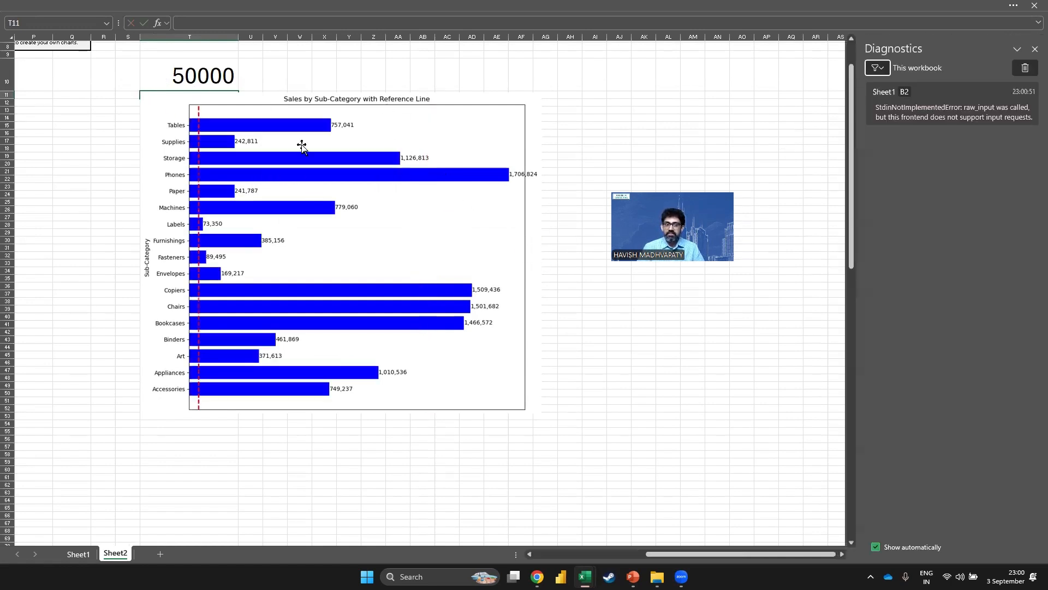
pyautogui.click(236, 83)
pyautogui.write('125000')
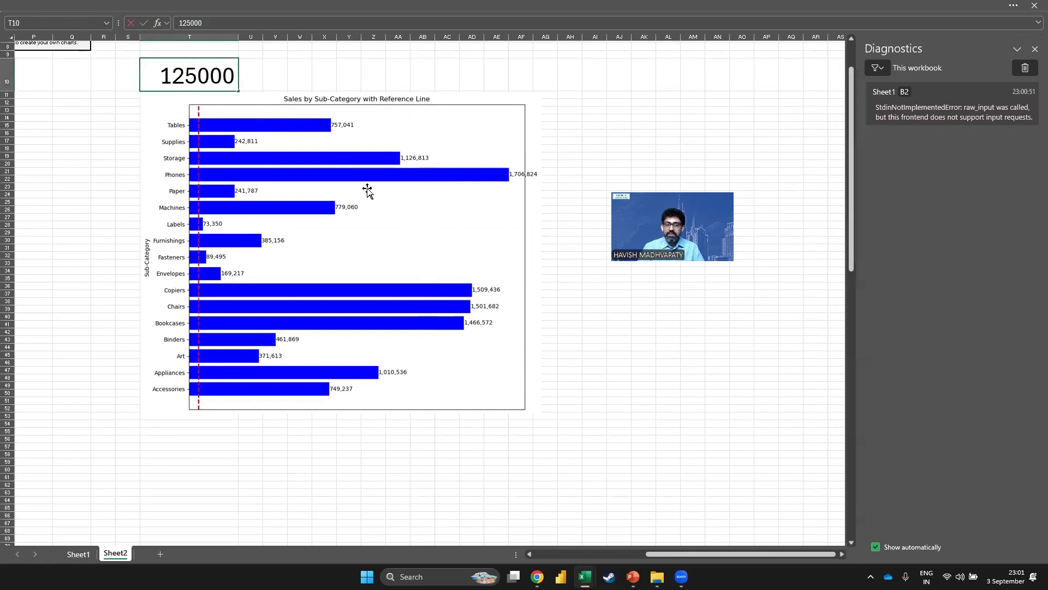
pyautogui.press('Return')
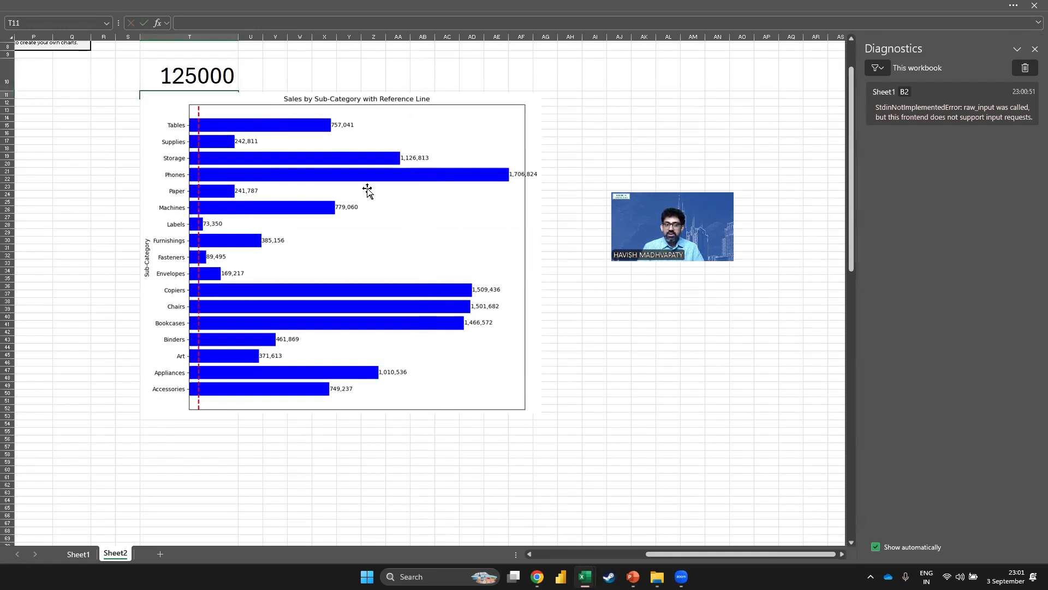
pyautogui.click(200, 76)
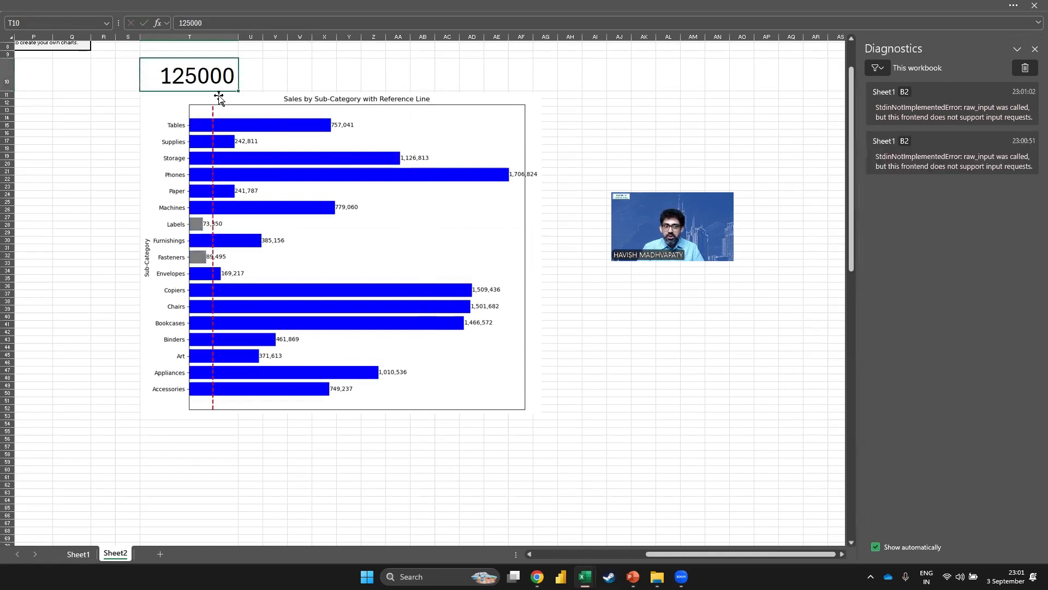
pyautogui.write('250000')
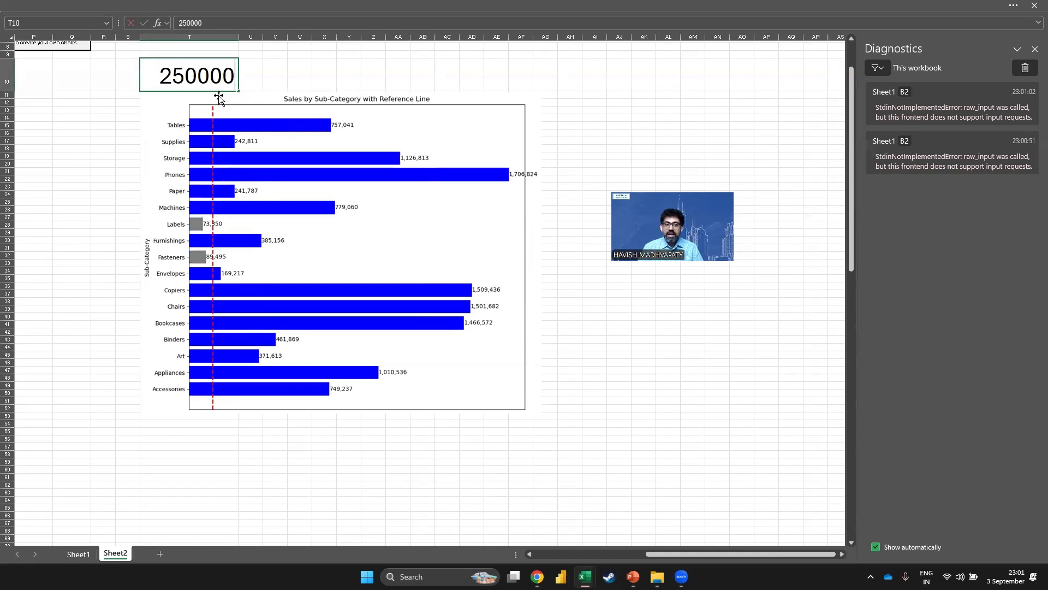
pyautogui.press('Return')
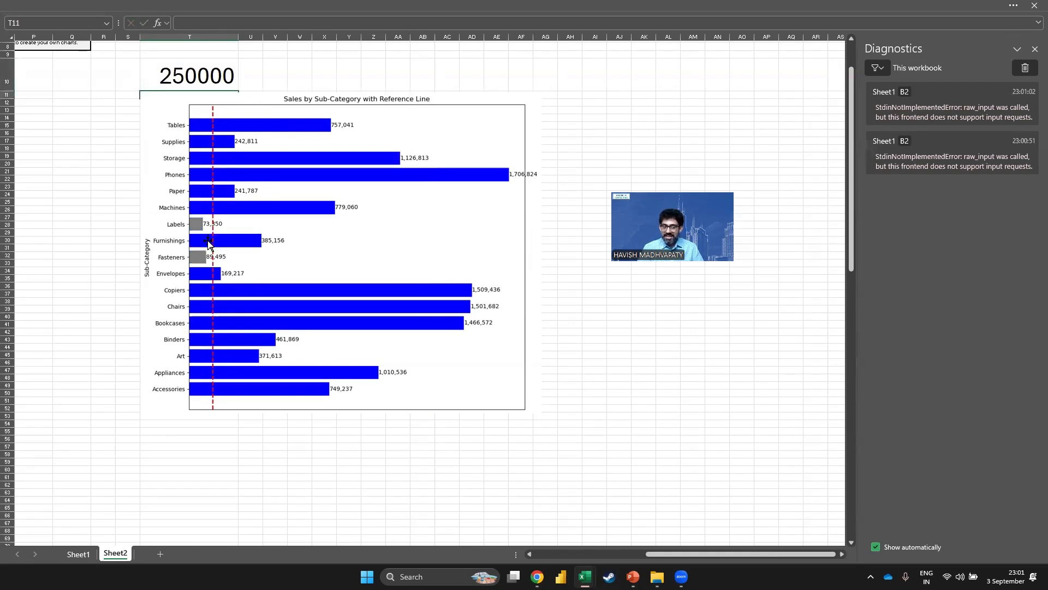
# Set the reference value in cell T10 to 750000 and dismiss the Python diagnostics
pyautogui.doubleClick(183, 74)
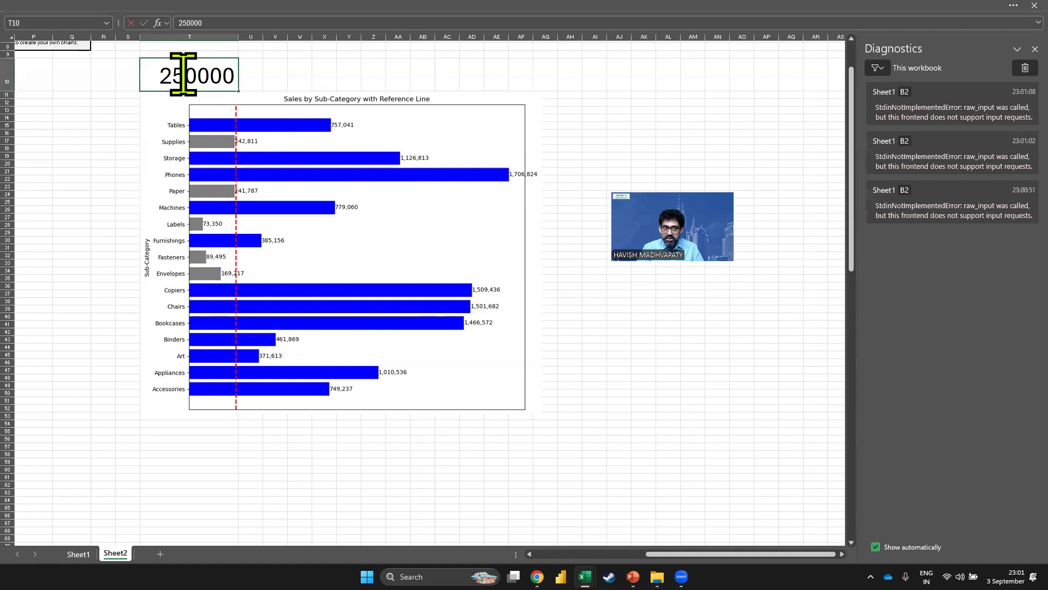
pyautogui.press('BackSpace')
pyautogui.write('7')
pyautogui.press('Return')
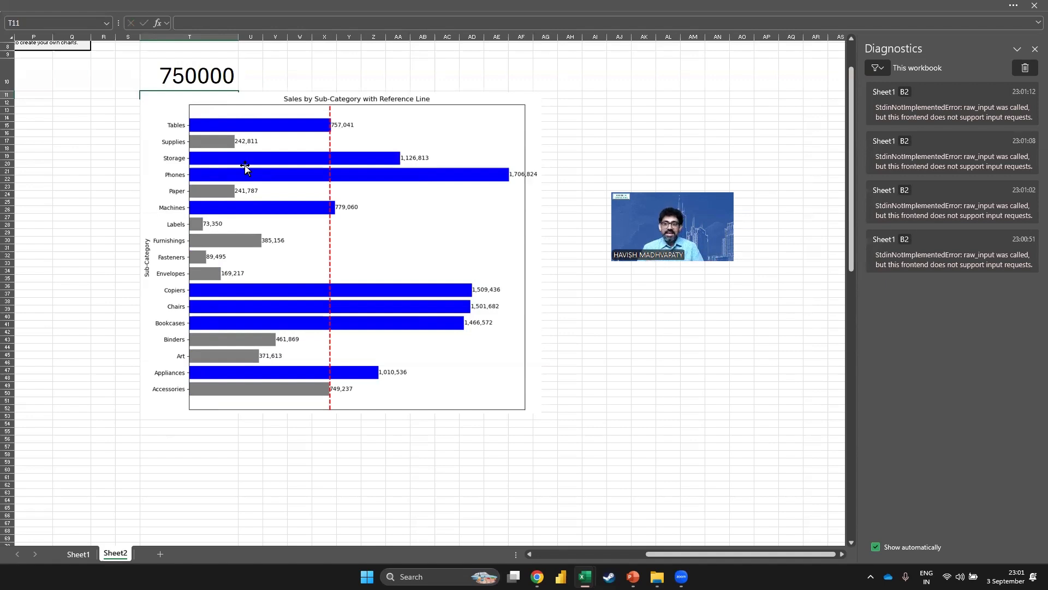
pyautogui.click(1034, 49)
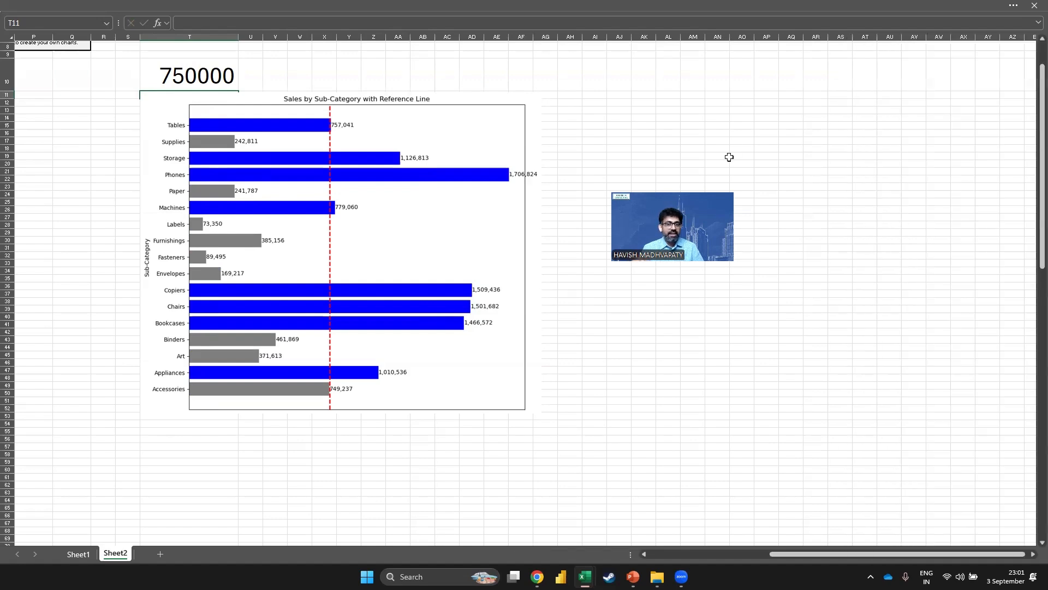
# Close the py xl.xlsx workbook, and close 04 Solver.xlsx with its changes saved
pyautogui.hotkey('ctrl', 'shift', 'F1')
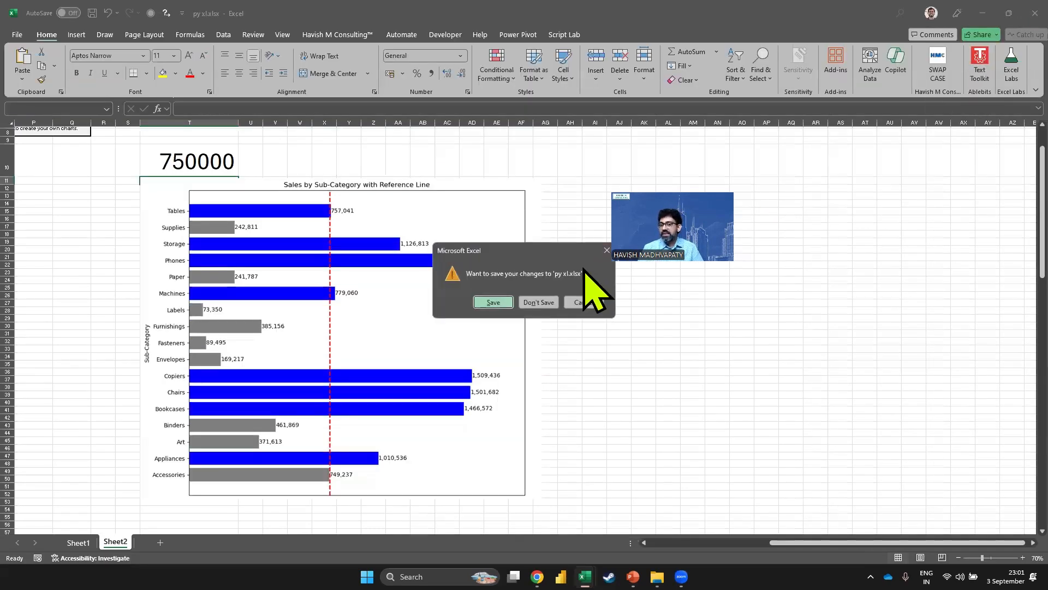
pyautogui.click(535, 246)
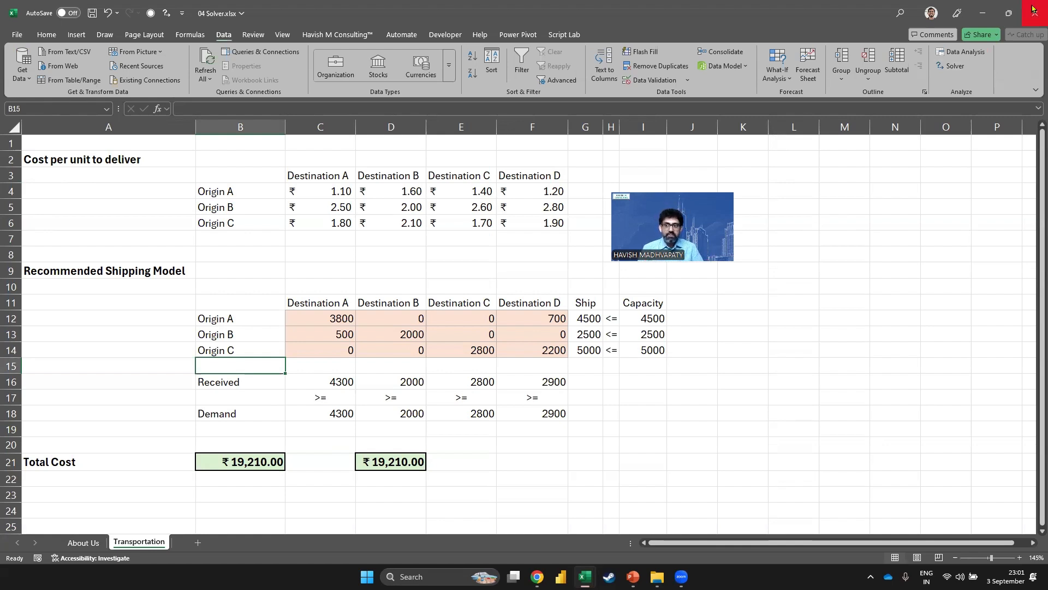
pyautogui.click(954, 66)
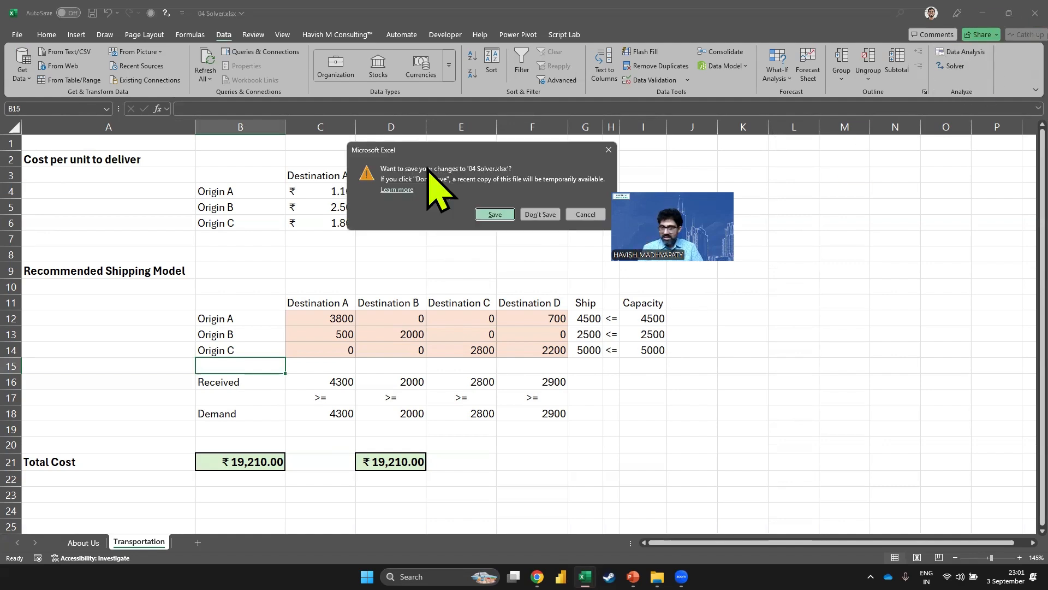
pyautogui.click(498, 213)
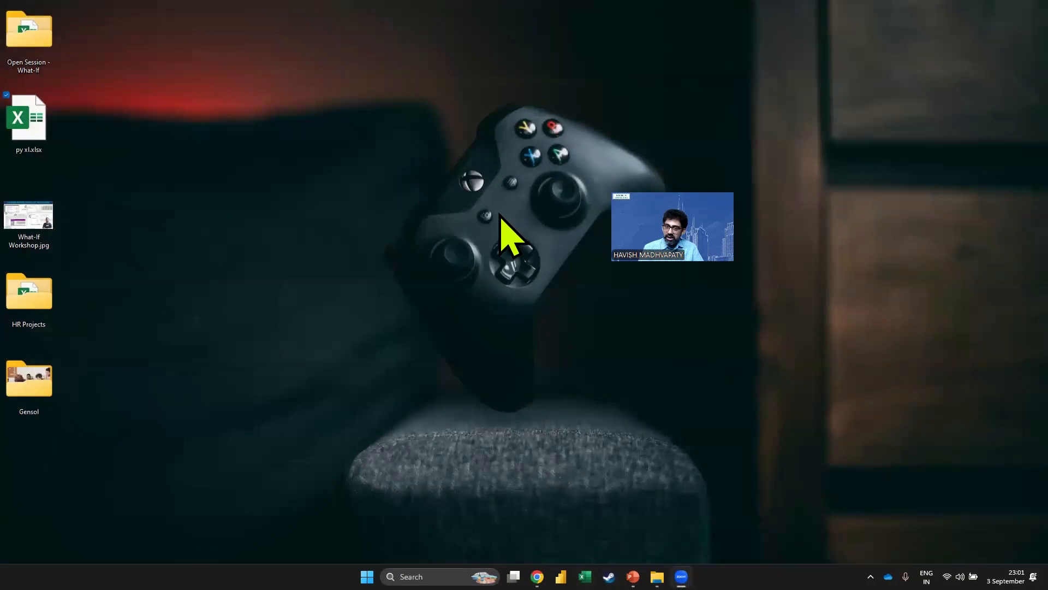